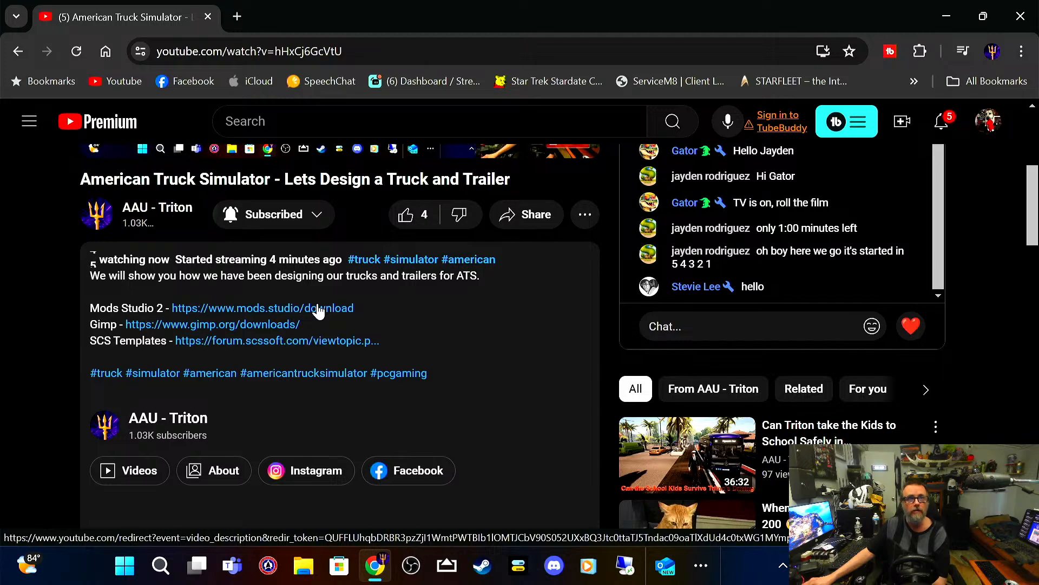
# Step: View the Mods Studio 2 download page linked in the video description, and close it
pyautogui.click(318, 308)
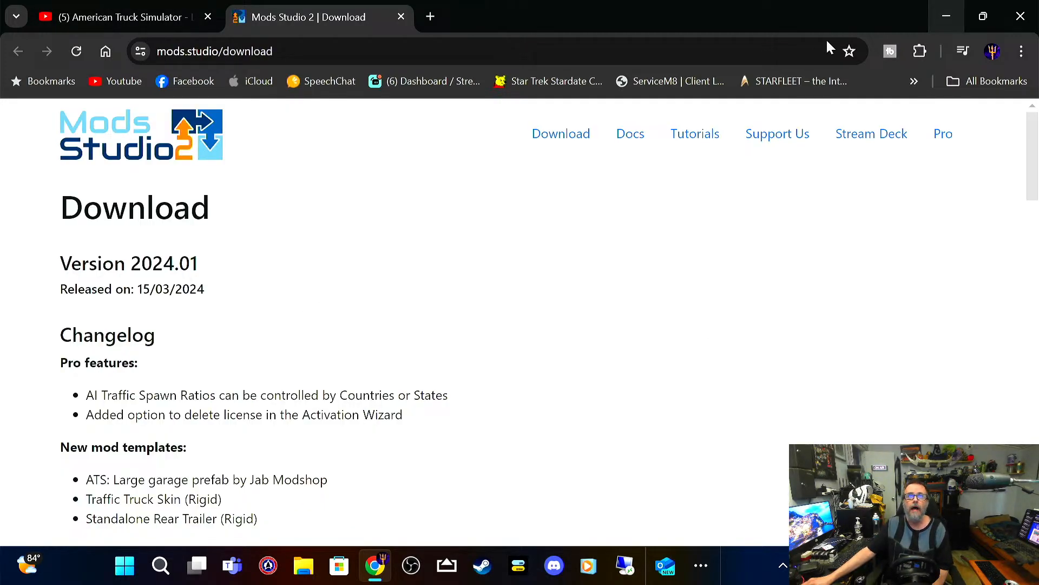
pyautogui.click(403, 17)
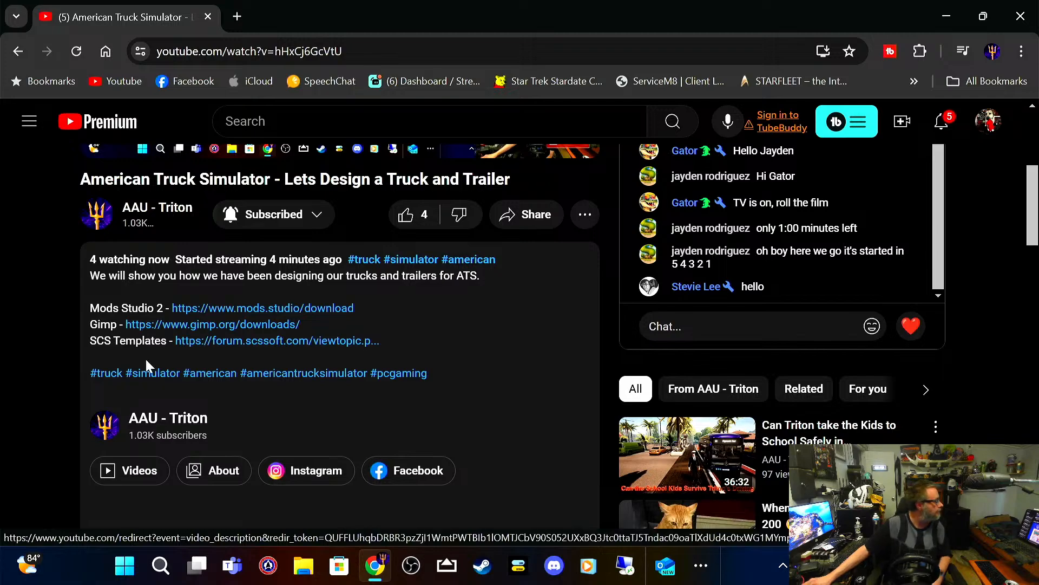
# Step: View the GIMP downloads page from the video description and its Microsoft Store listing, and close both
pyautogui.click(167, 325)
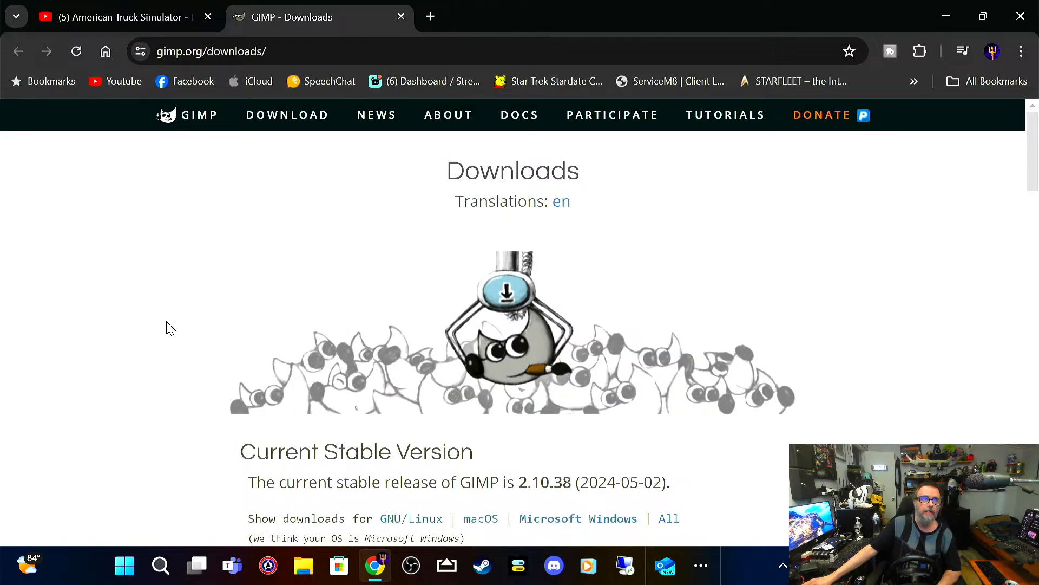
pyautogui.scroll(-3, 481, 358)
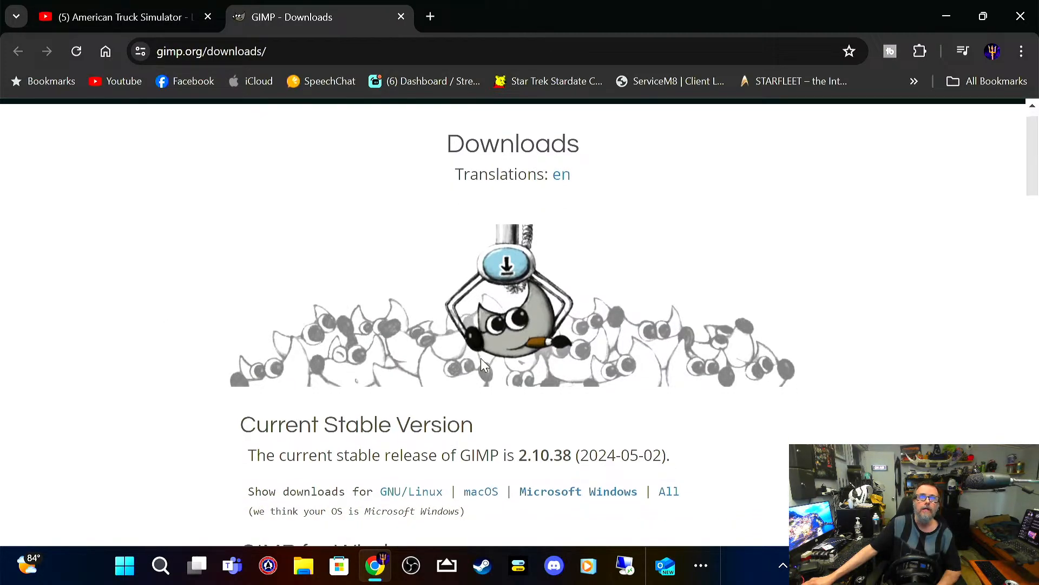
pyautogui.scroll(-3, 482, 363)
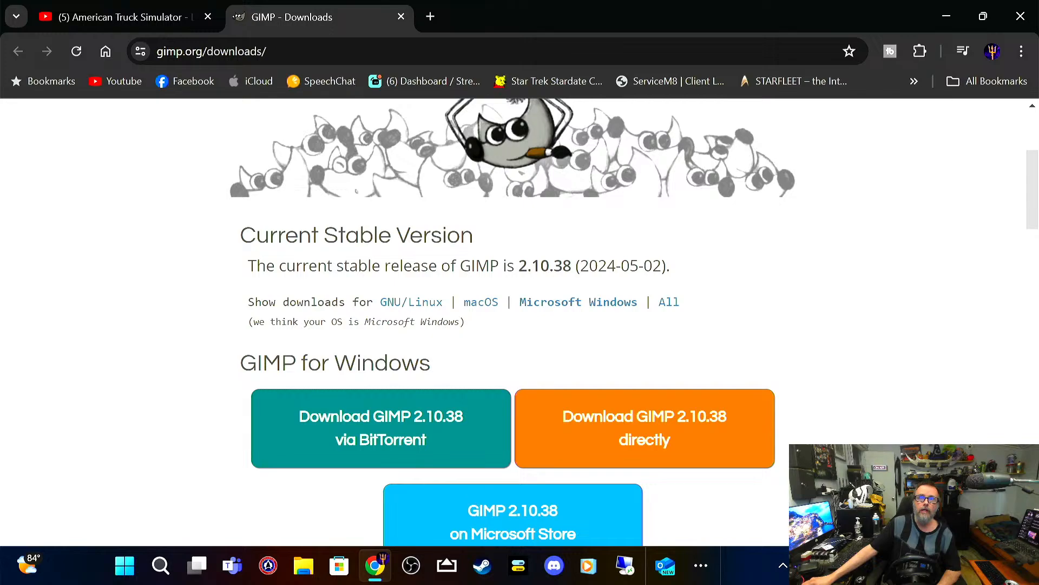
pyautogui.scroll(-2, 779, 419)
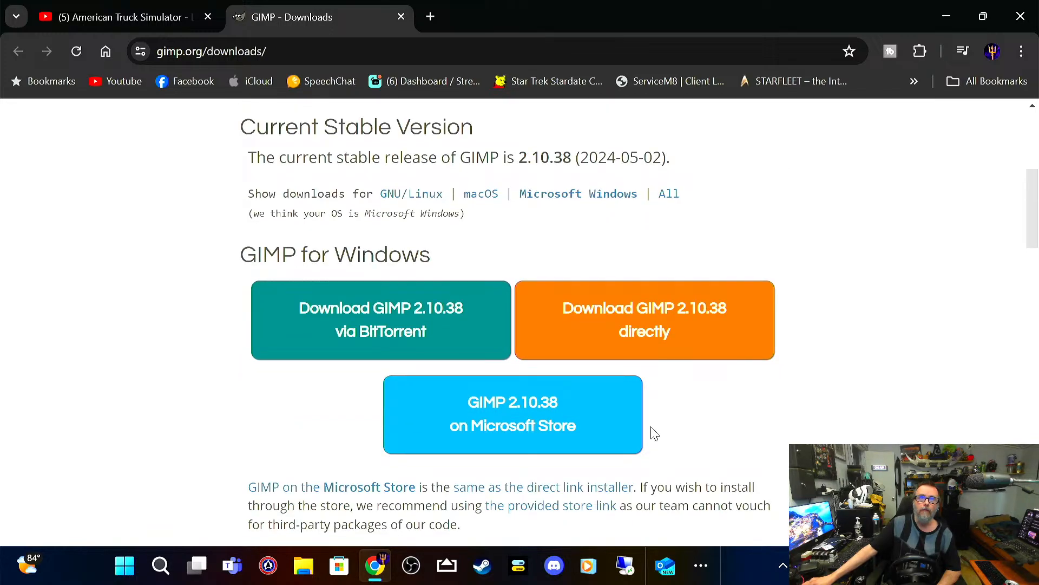
pyautogui.click(541, 418)
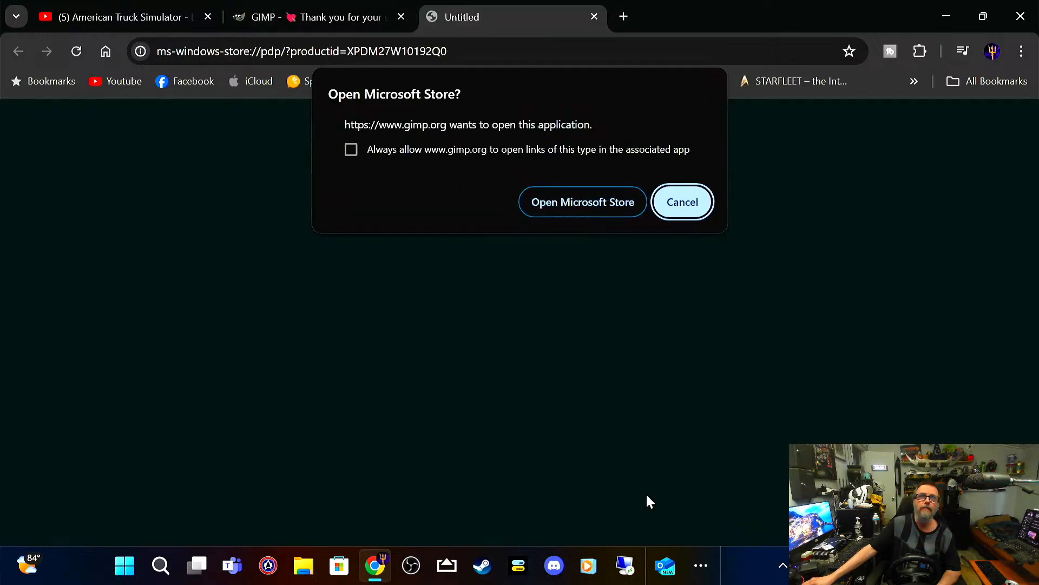
pyautogui.click(554, 200)
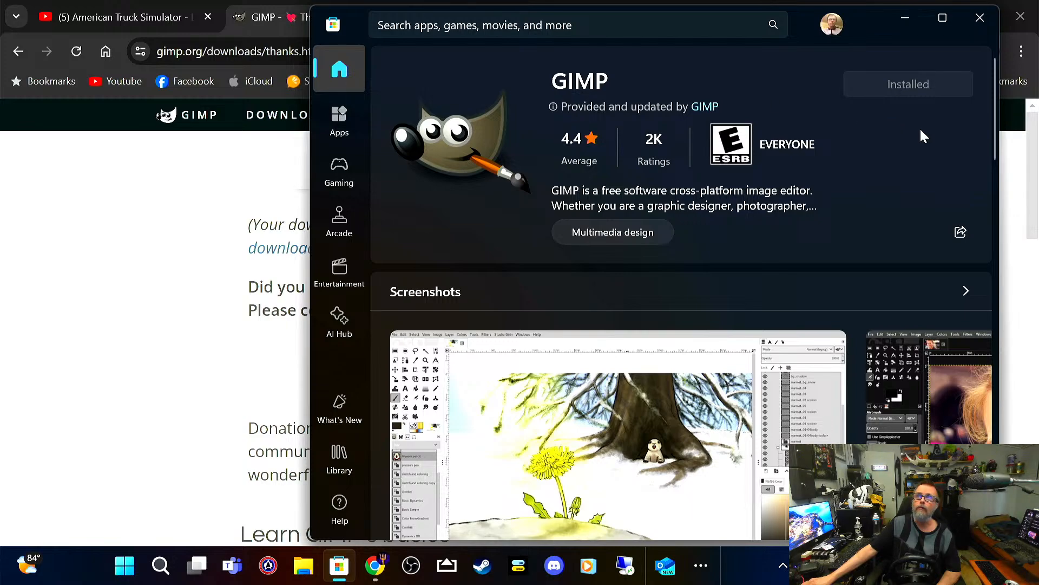
pyautogui.click(977, 24)
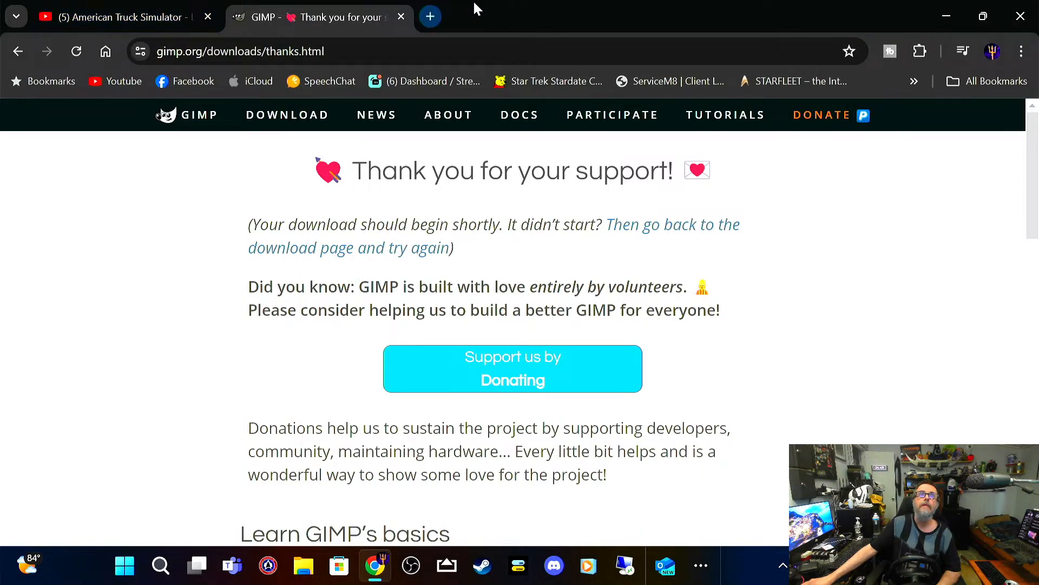
pyautogui.click(401, 17)
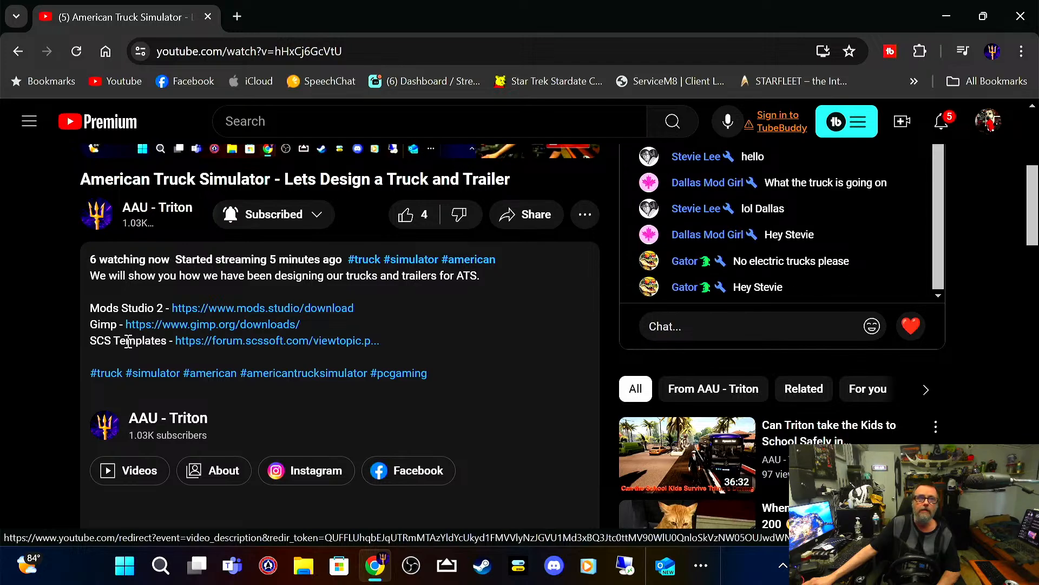
# Step: Follow the SCS Templates forum link to the All templates Google Drive file, and close the page without downloading
pyautogui.click(277, 344)
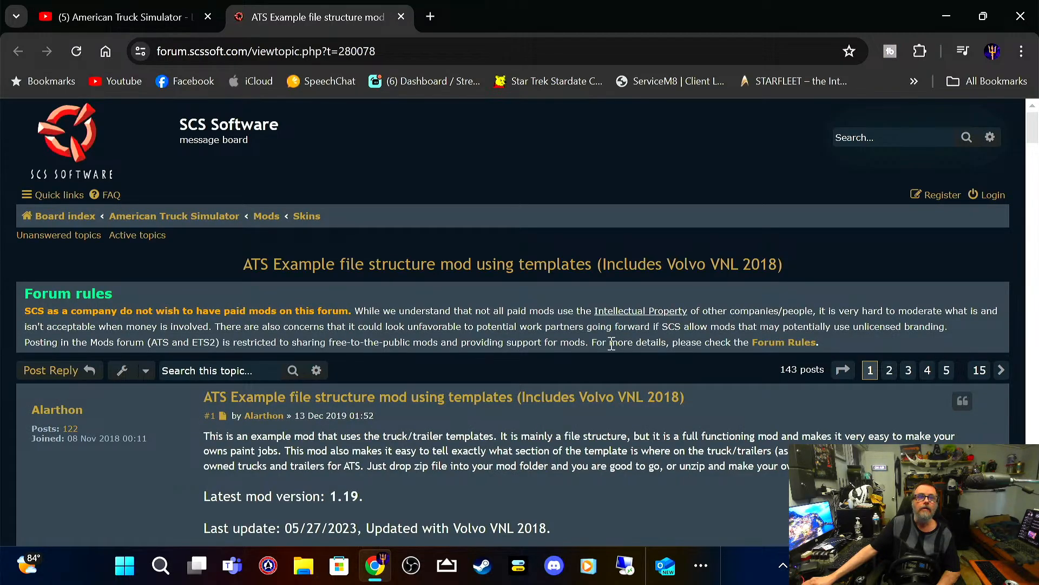
pyautogui.scroll(-2, 613, 389)
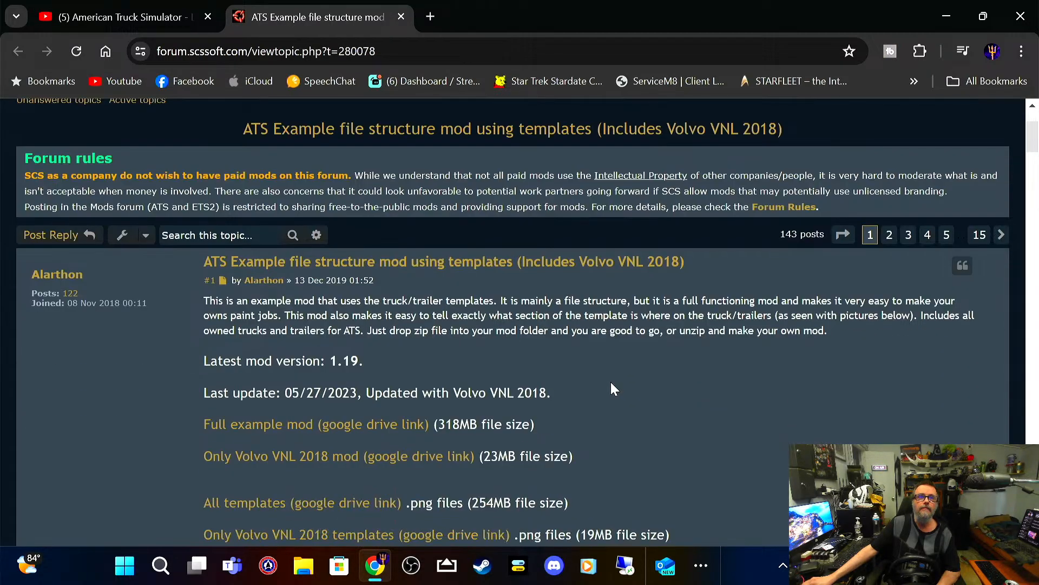
pyautogui.scroll(-2, 613, 388)
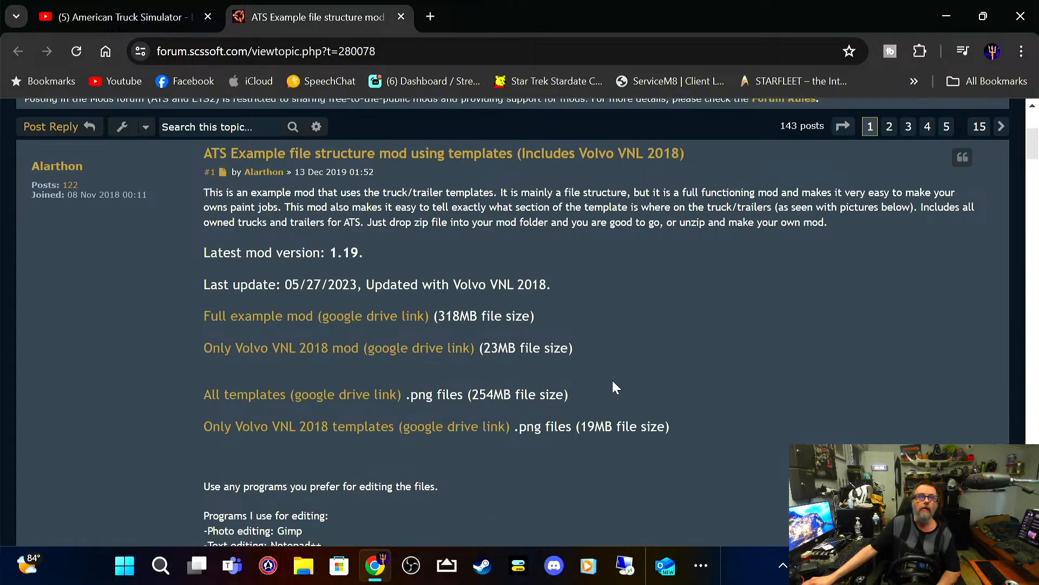
pyautogui.scroll(-1, 612, 380)
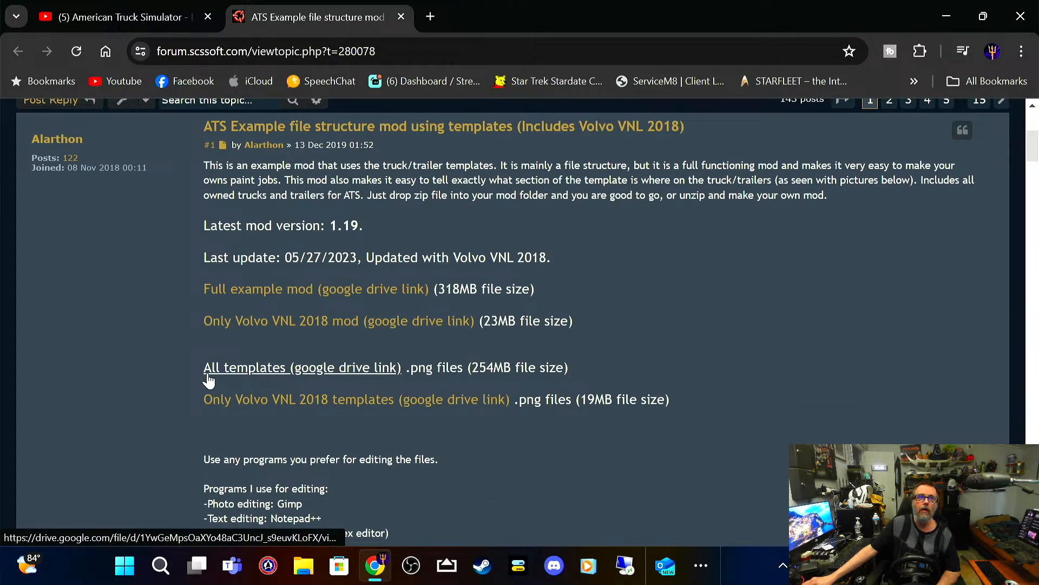
pyautogui.click(362, 367)
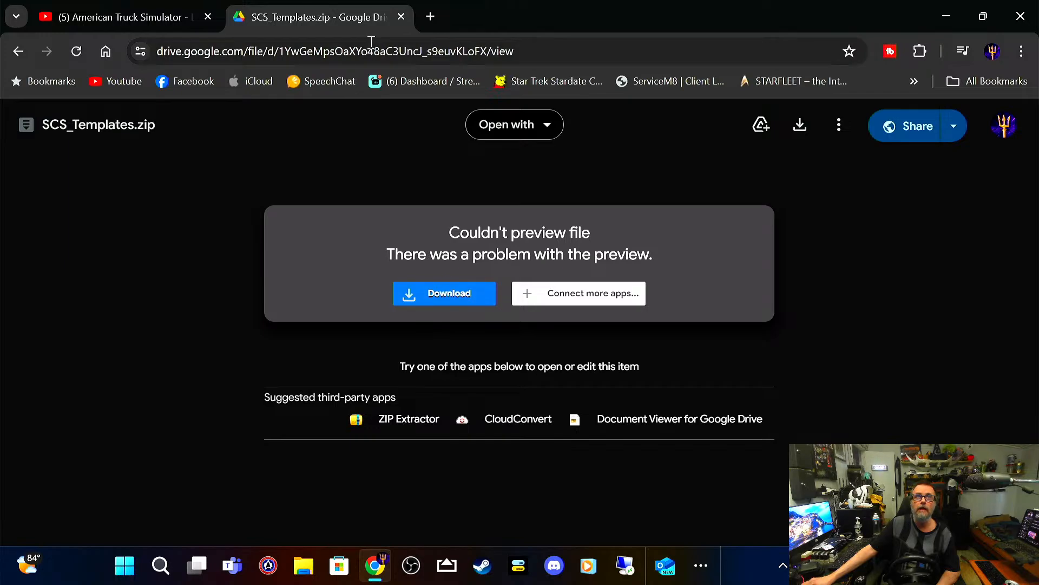
pyautogui.click(402, 16)
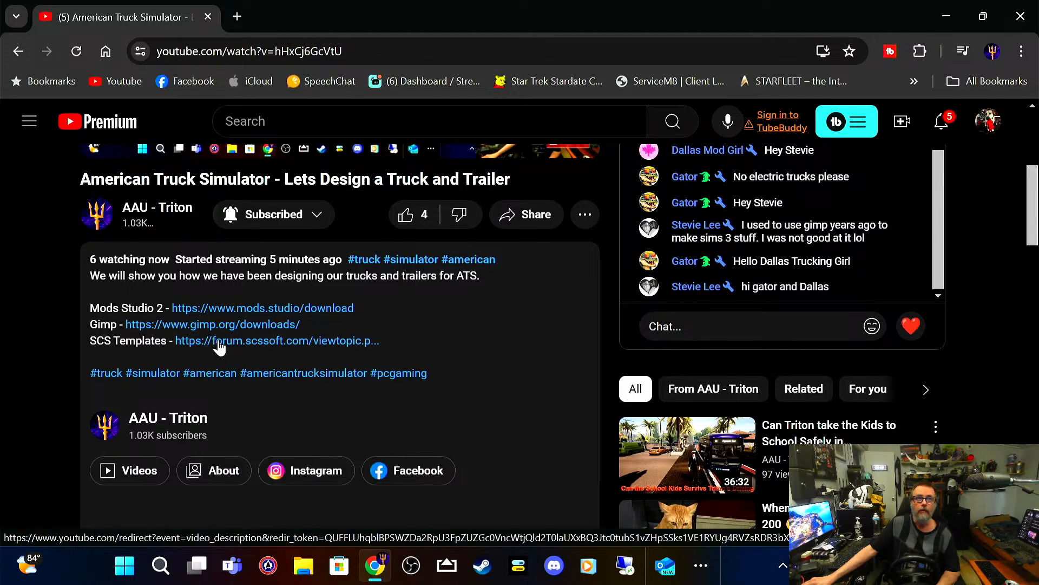
# Step: Close the browser and open the ATS Mod Creation folder from the desktop
pyautogui.scroll(1, 216, 346)
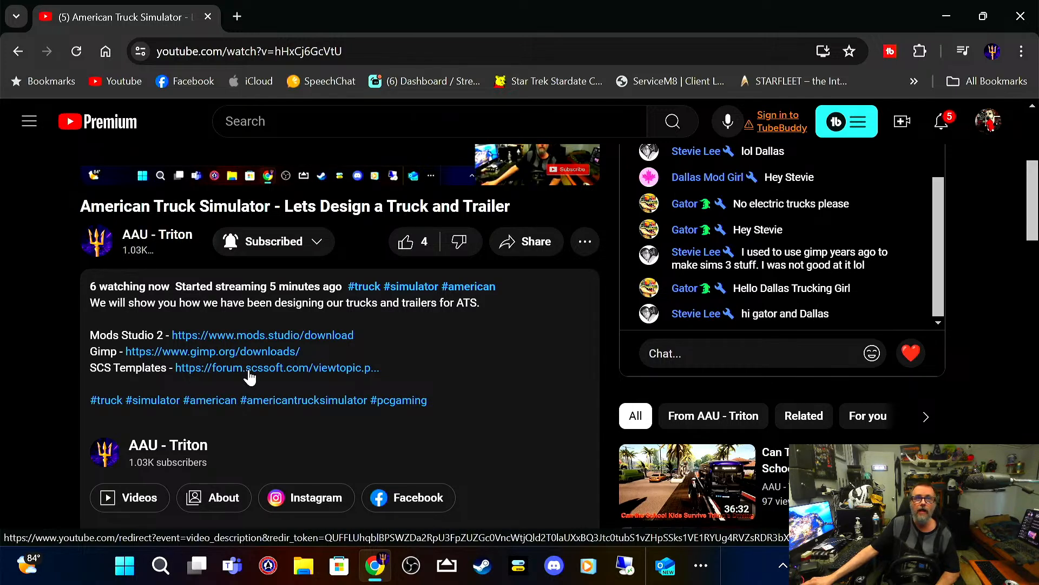
pyautogui.scroll(1, 238, 374)
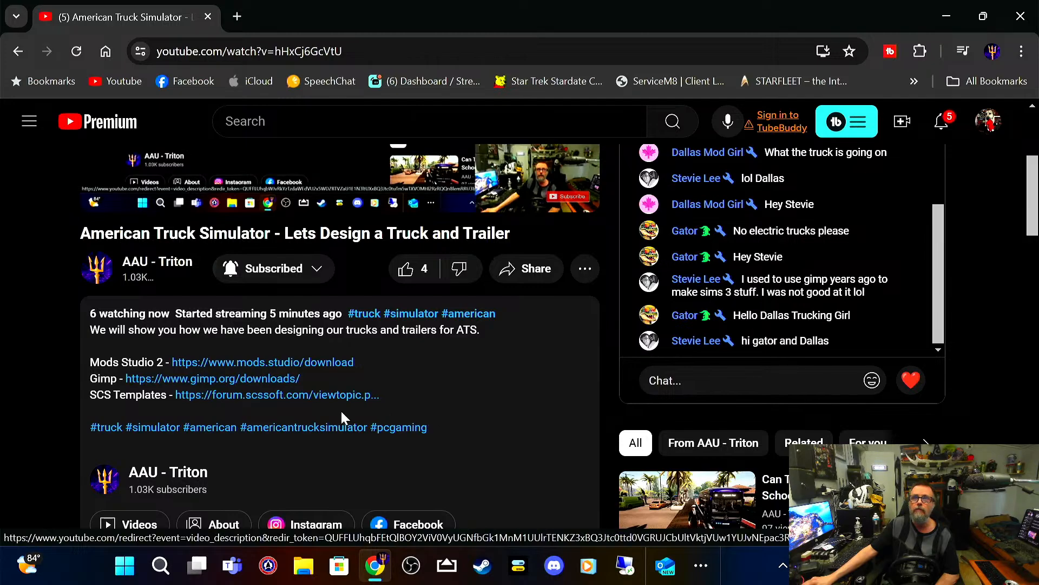
pyautogui.scroll(2, 396, 188)
pyautogui.click(1020, 16)
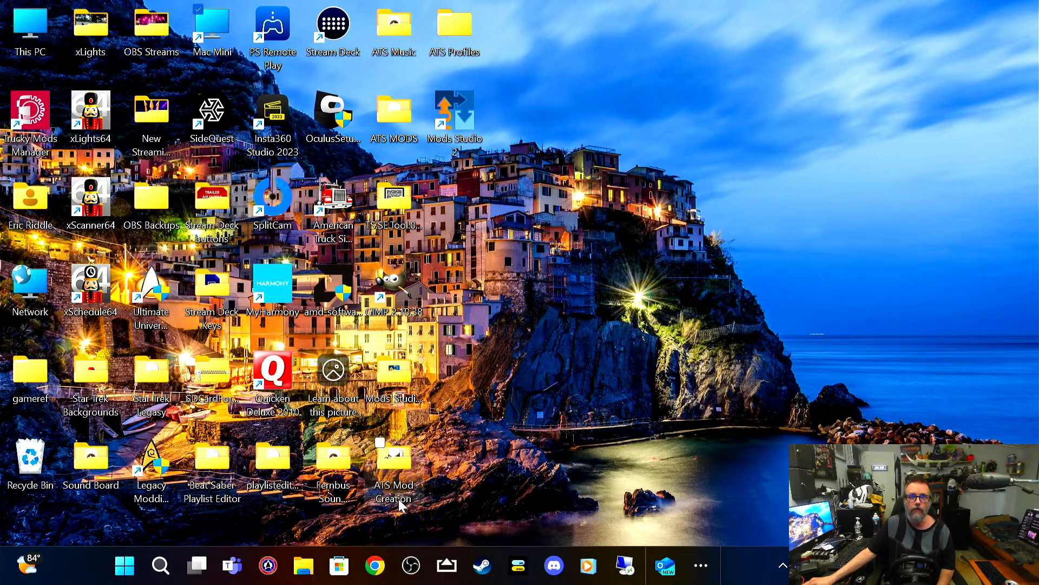
pyautogui.doubleClick(395, 458)
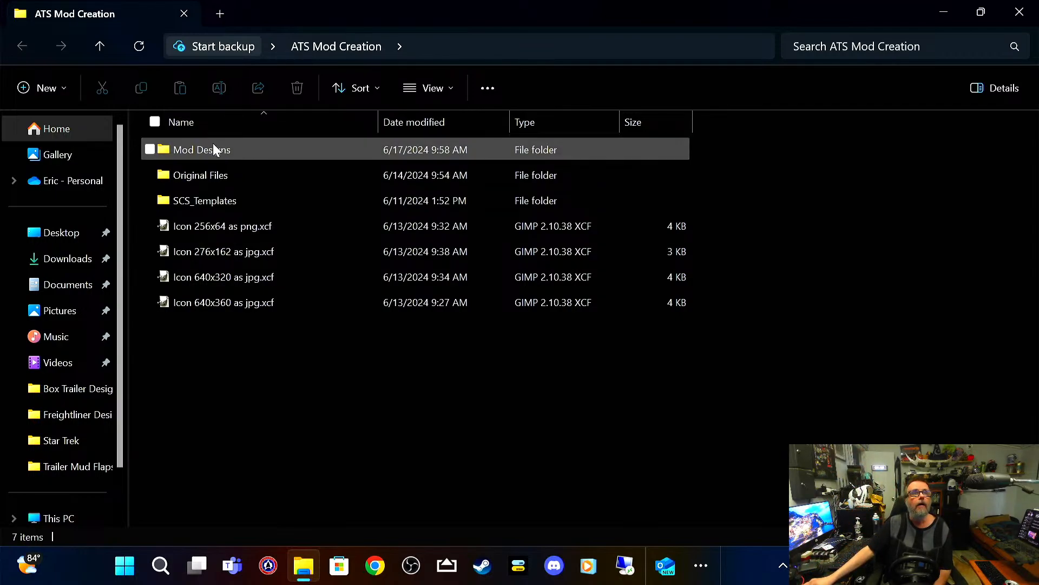
# Step: Look at the images in Mod Designs > Star Wars > PNG Pictures, and return to the ATS Mod Creation folder
pyautogui.moveTo(211, 149)
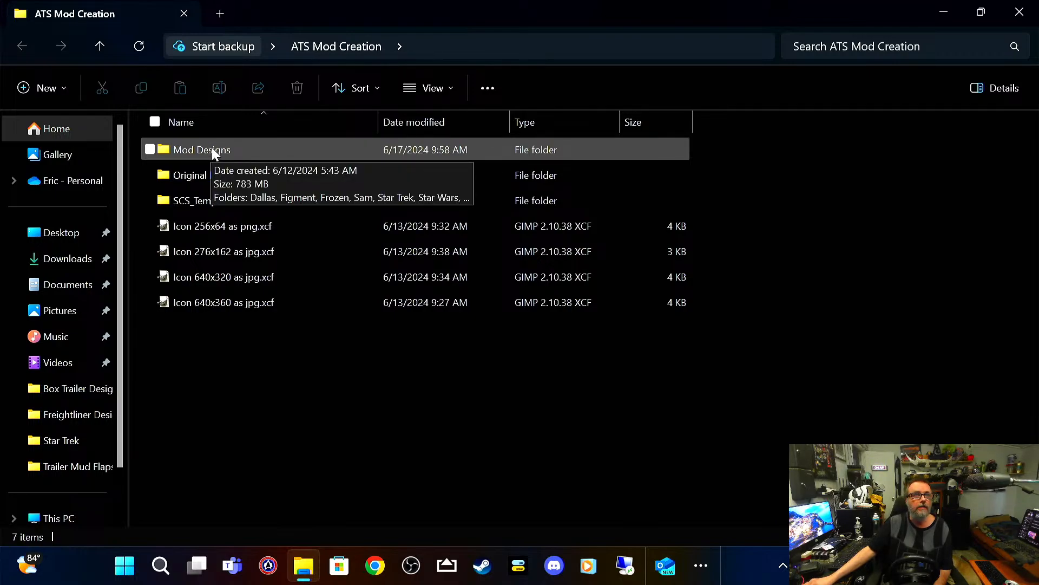
pyautogui.doubleClick(250, 146)
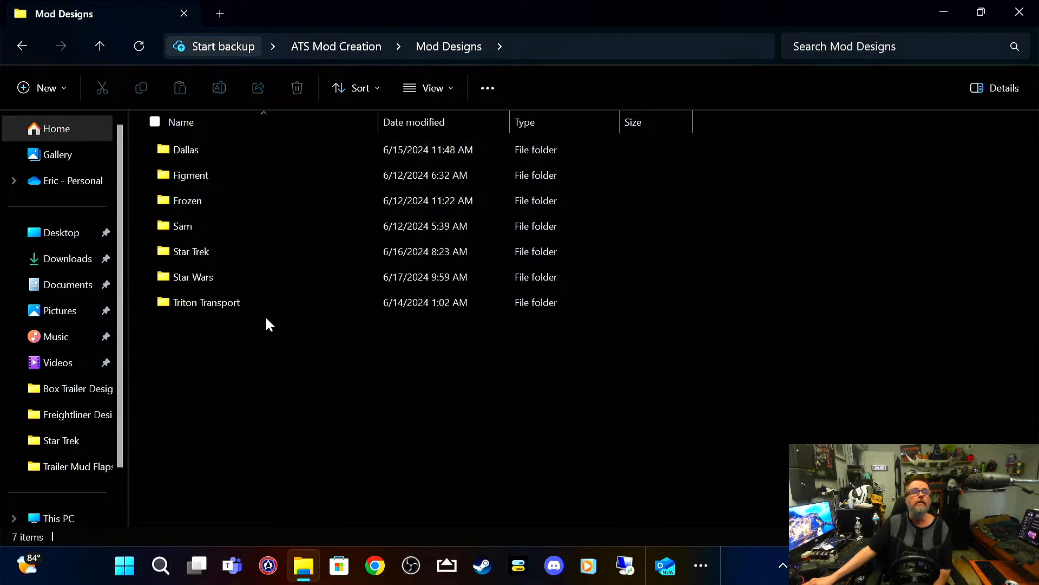
pyautogui.moveTo(224, 278)
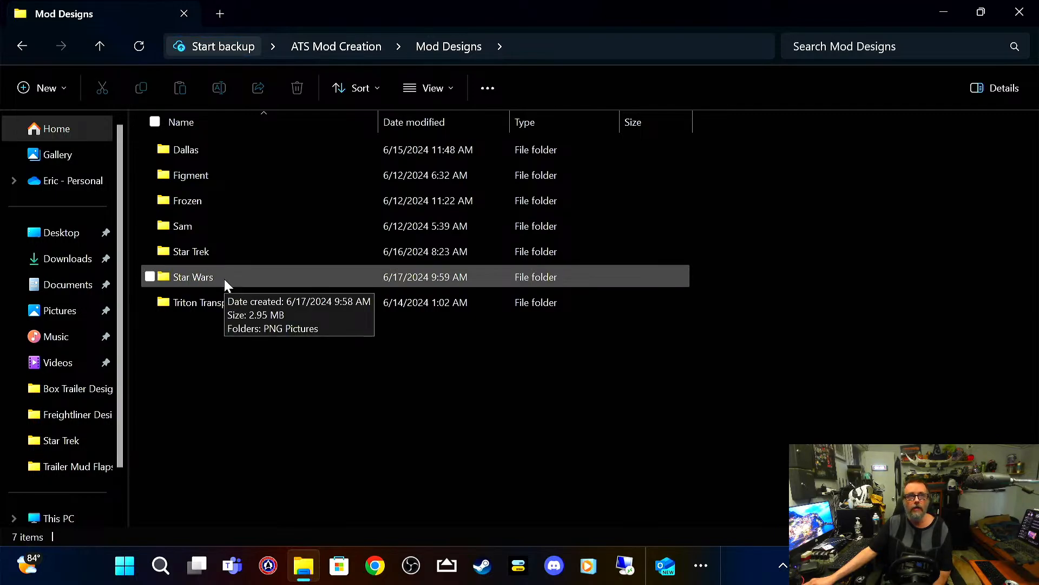
pyautogui.doubleClick(224, 279)
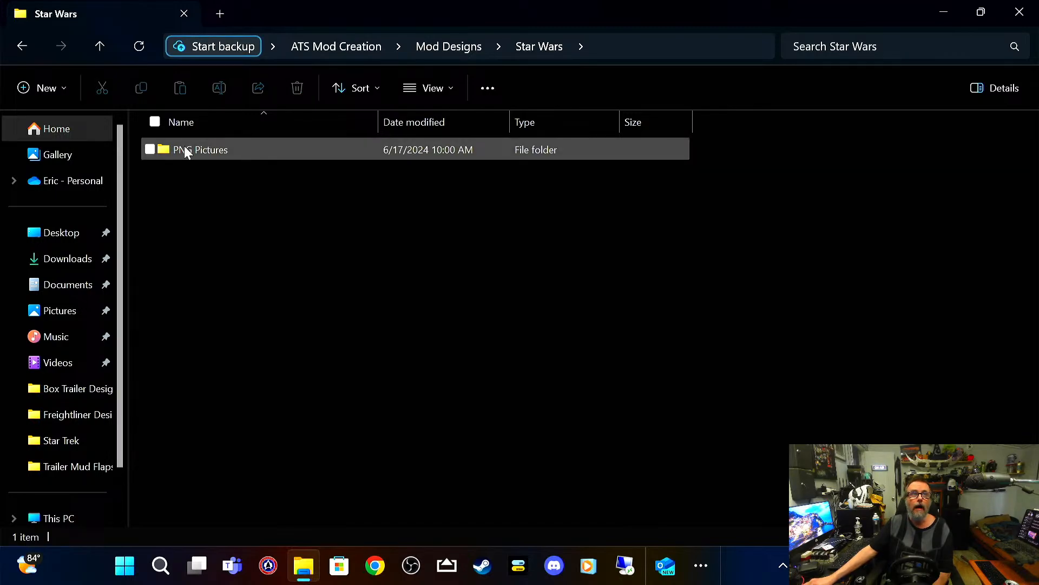
pyautogui.moveTo(186, 157)
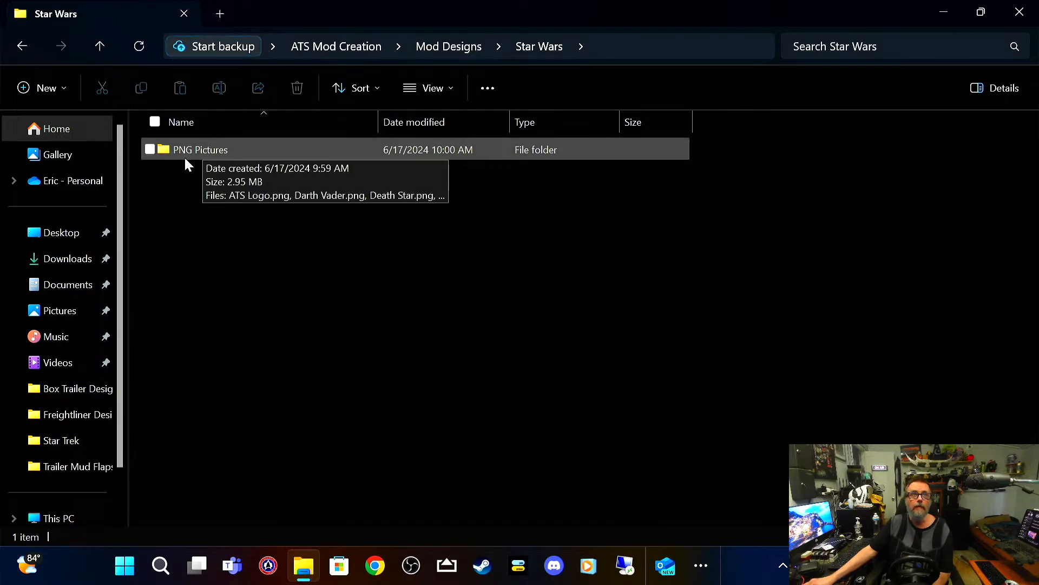
pyautogui.doubleClick(238, 149)
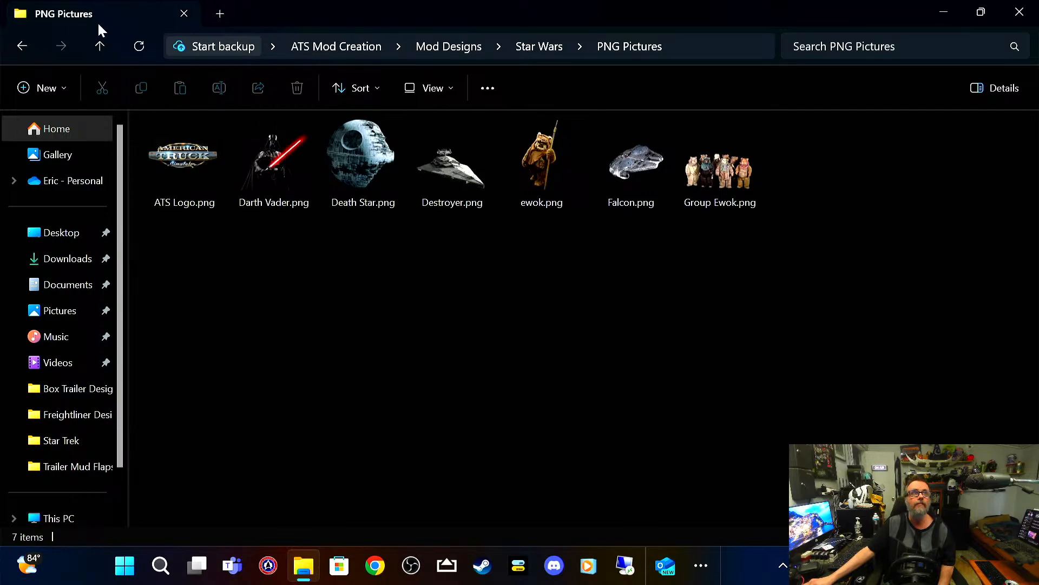
pyautogui.click(96, 47)
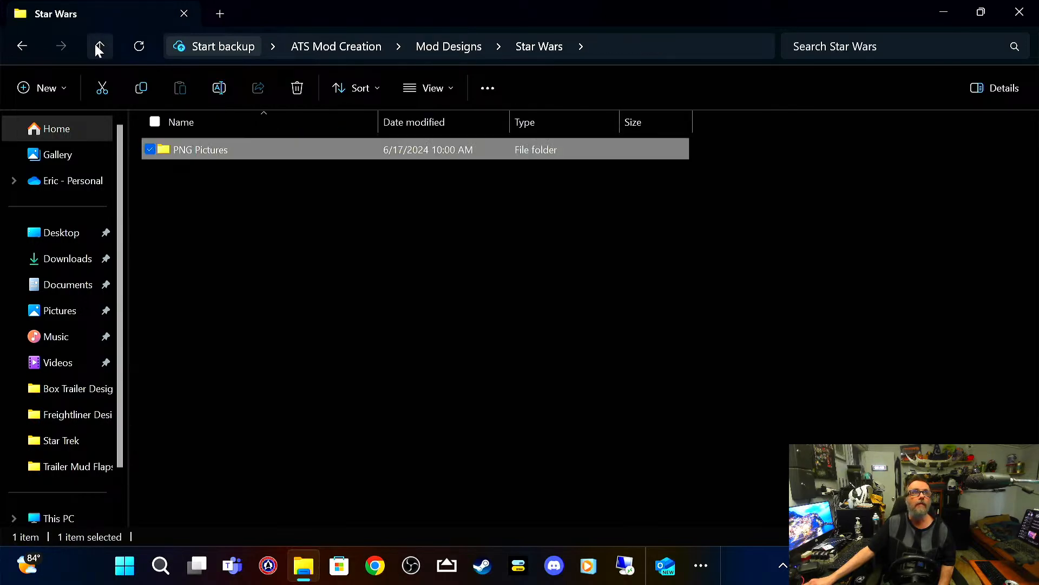
pyautogui.click(95, 47)
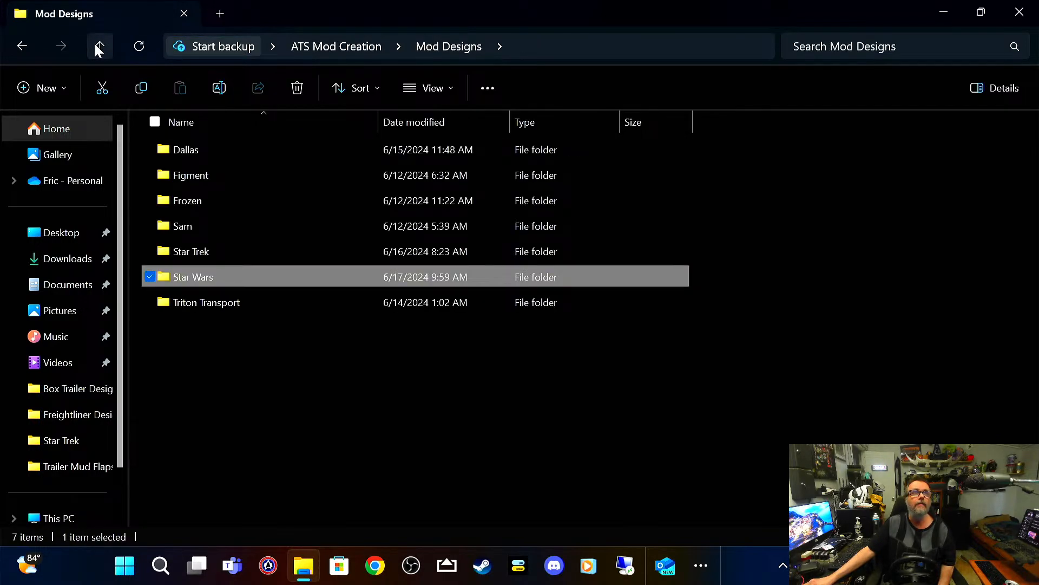
pyautogui.click(96, 47)
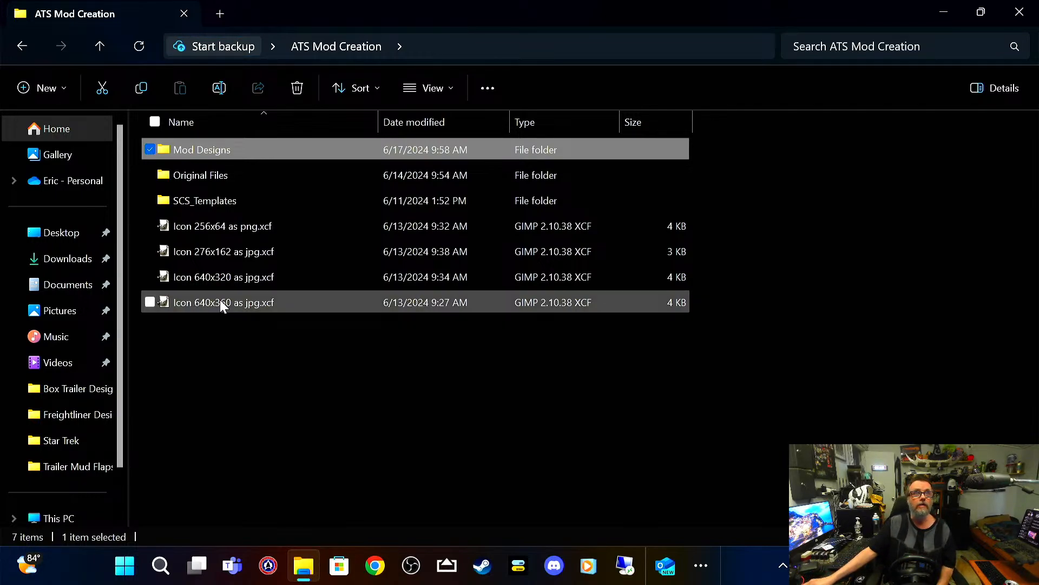
# Step: Open the freightliner_cascadia2019 template folder inside SCS_Templates > SCS_trucks
pyautogui.moveTo(286, 198)
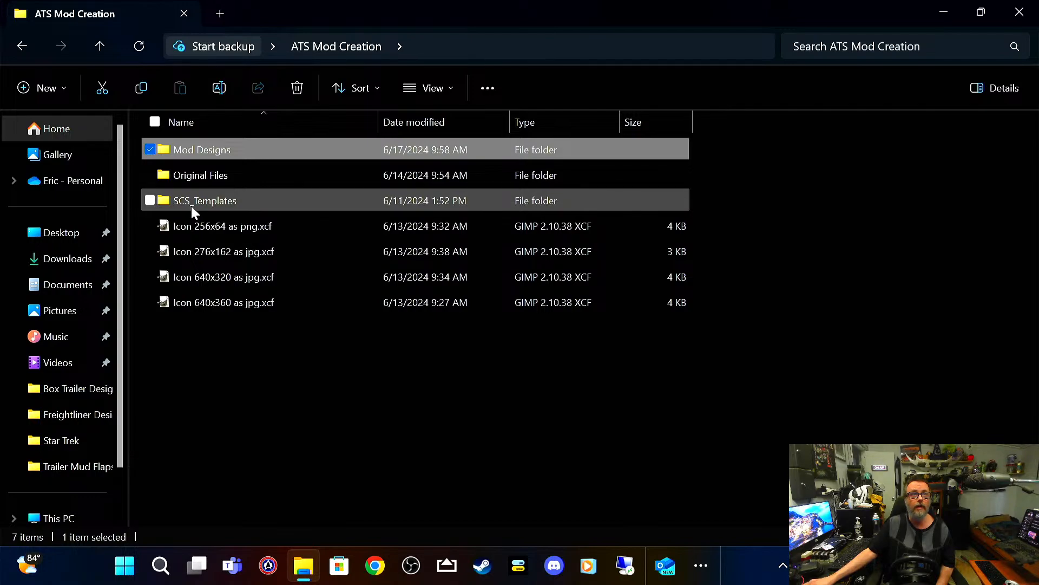
pyautogui.doubleClick(222, 201)
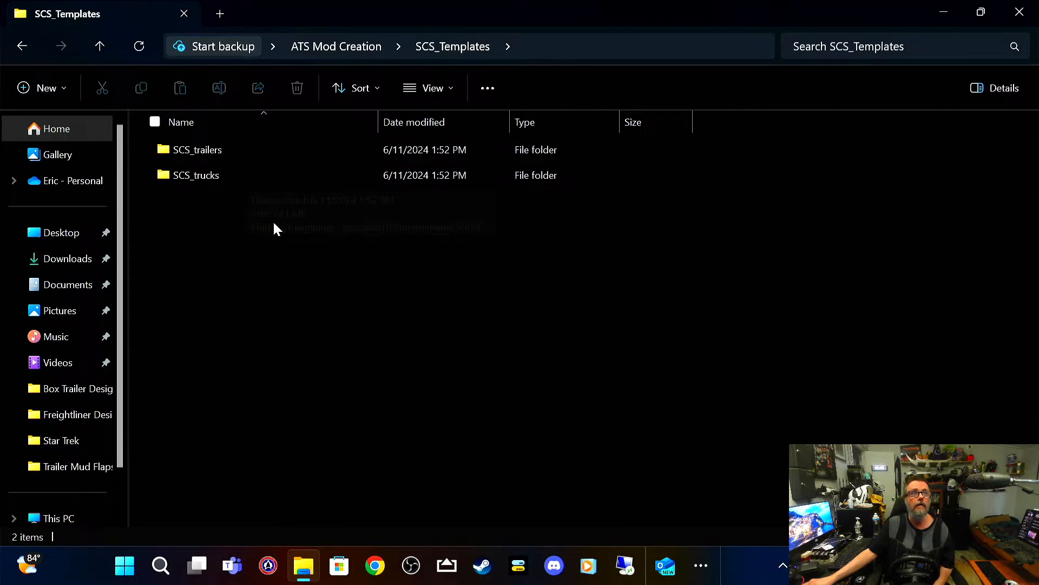
pyautogui.doubleClick(249, 177)
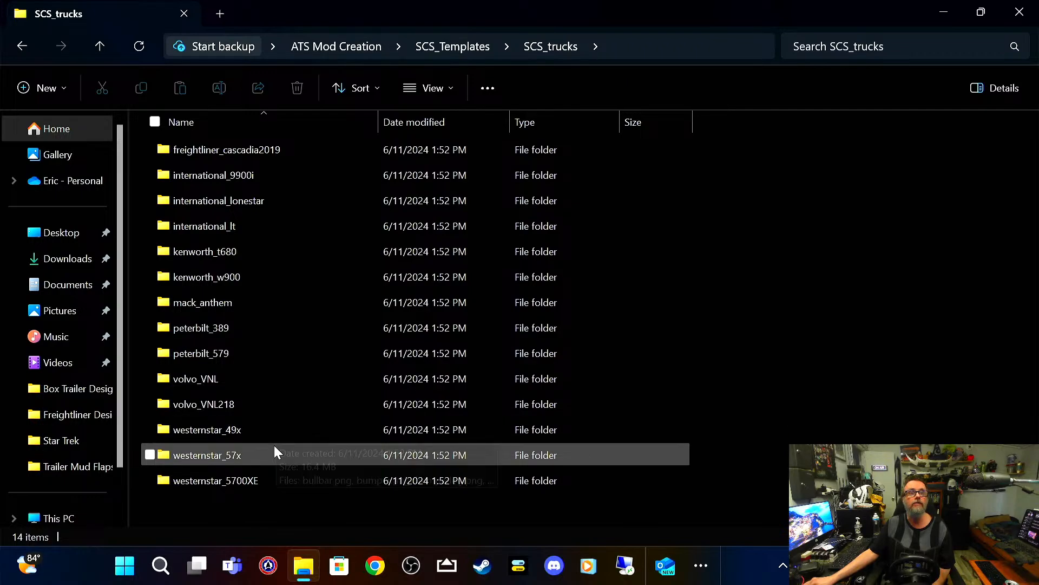
pyautogui.doubleClick(295, 156)
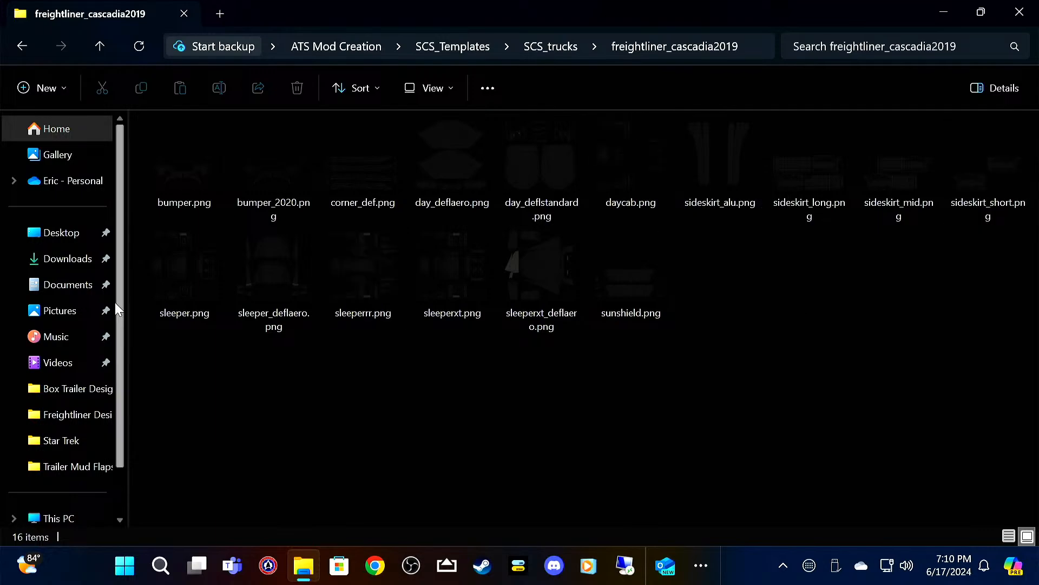
pyautogui.moveTo(183, 305)
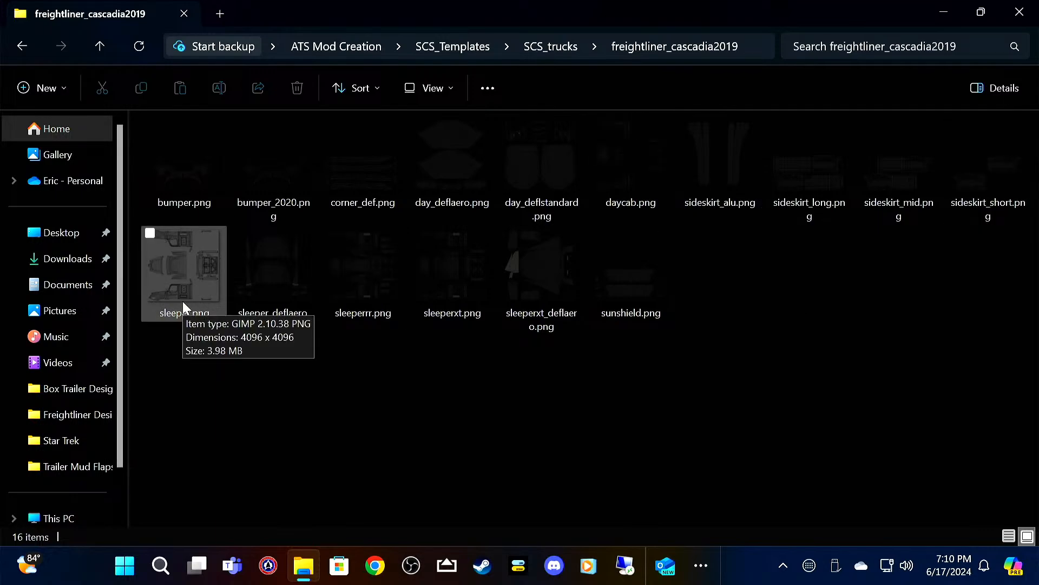
pyautogui.moveTo(380, 281)
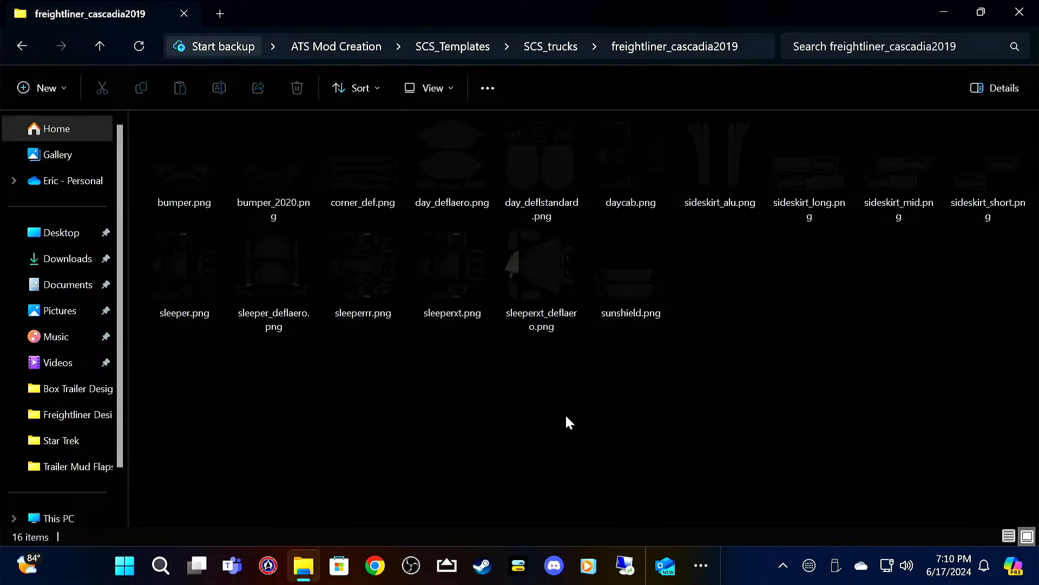
# Step: Copy the templates sleeperrr.png, sleeper_deflaero.png, bumper_2020.png, corner_def.png and sideskirt_long.png from the freightliner_cascadia2019 folder
pyautogui.moveTo(464, 283)
pyautogui.click(330, 232)
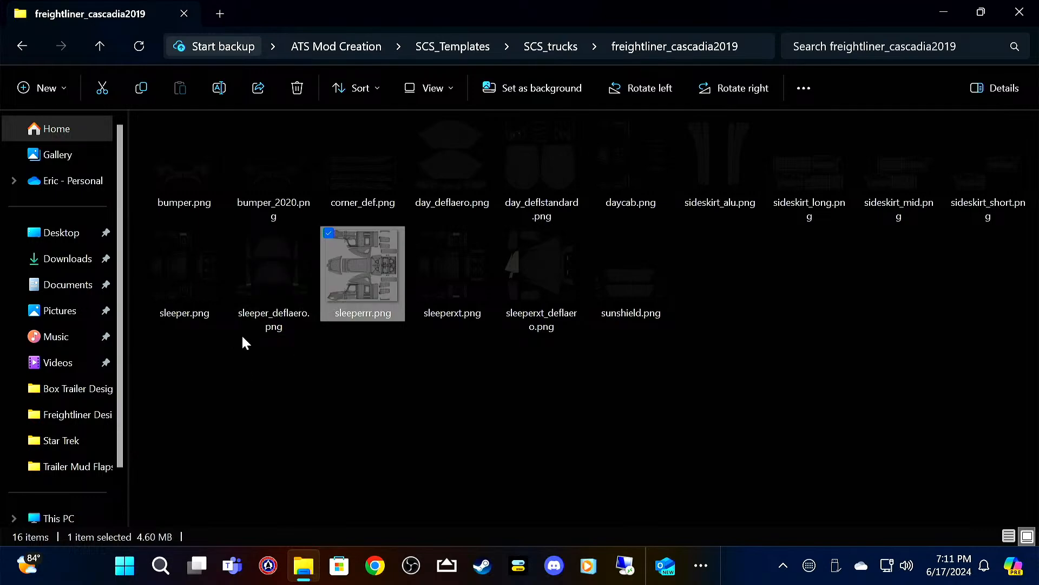
pyautogui.click(239, 233)
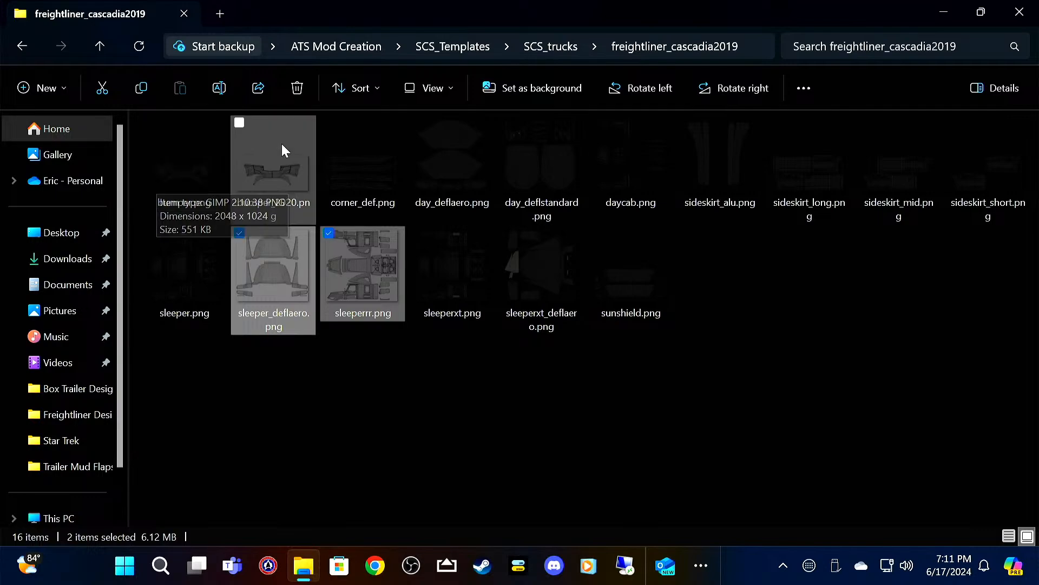
pyautogui.click(238, 124)
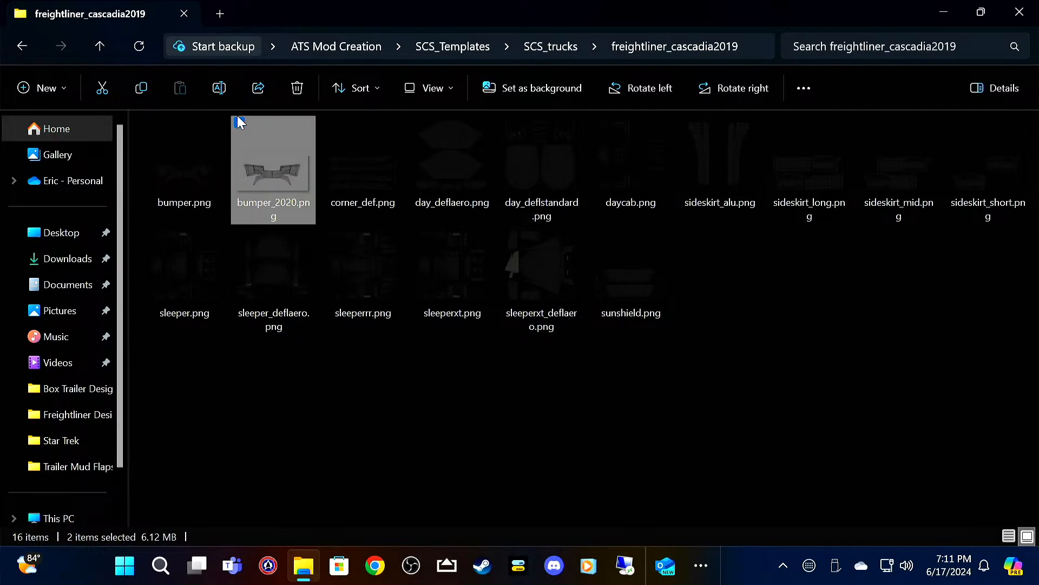
pyautogui.click(239, 233)
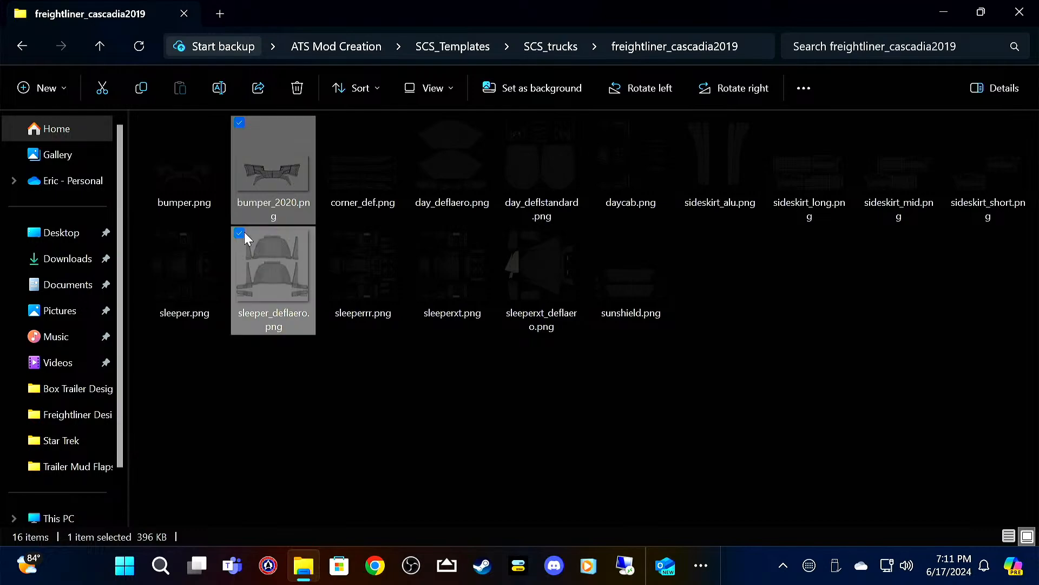
pyautogui.click(328, 233)
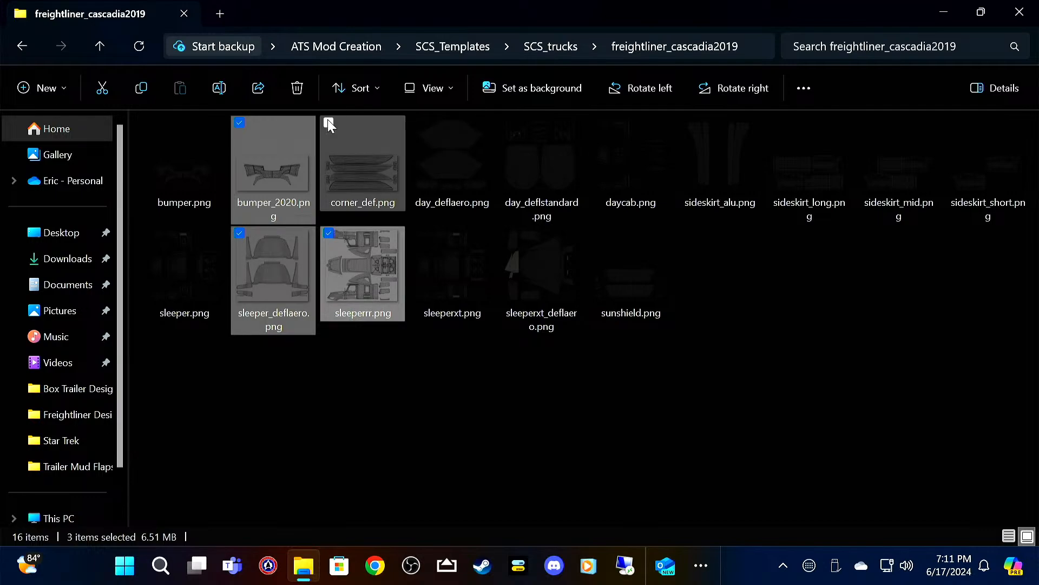
pyautogui.click(329, 122)
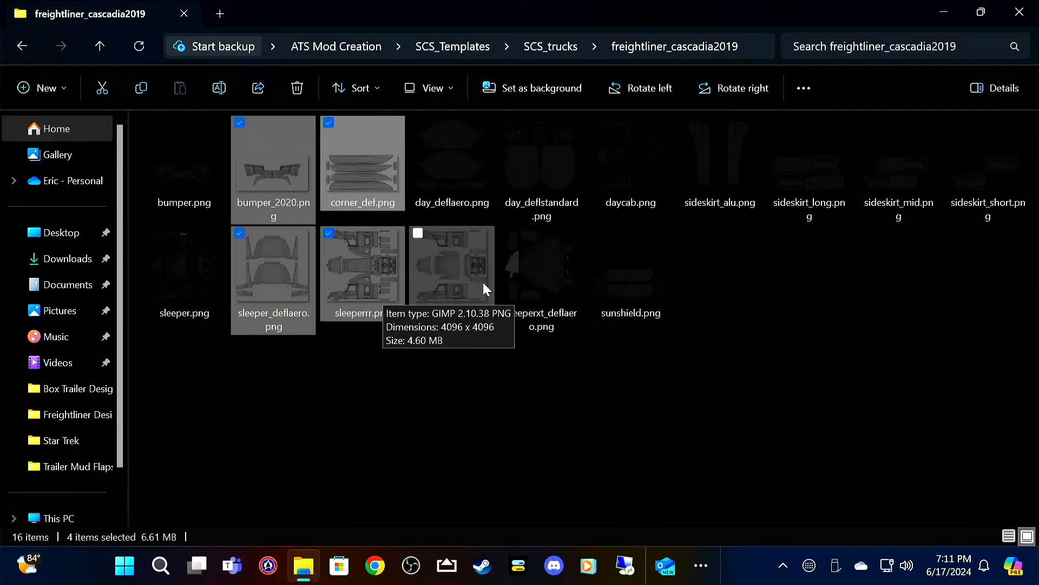
pyautogui.click(775, 123)
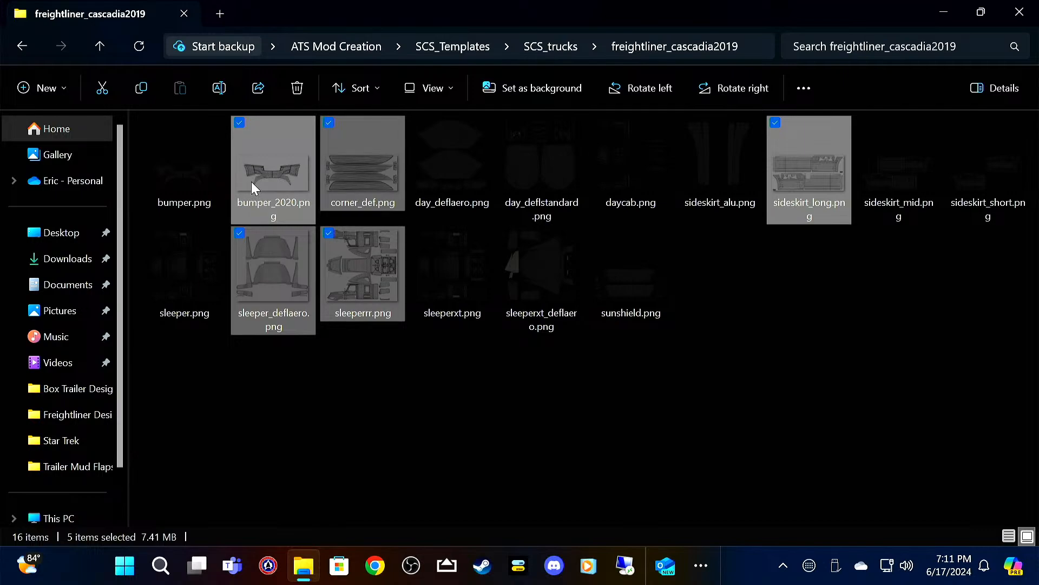
pyautogui.moveTo(266, 176)
pyautogui.rightClick(265, 172)
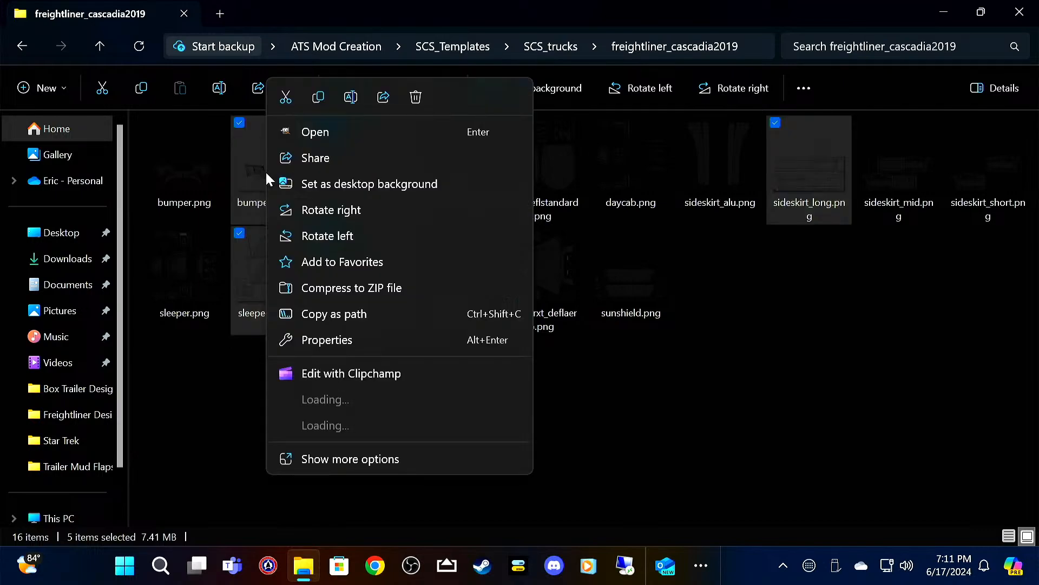
pyautogui.click(319, 97)
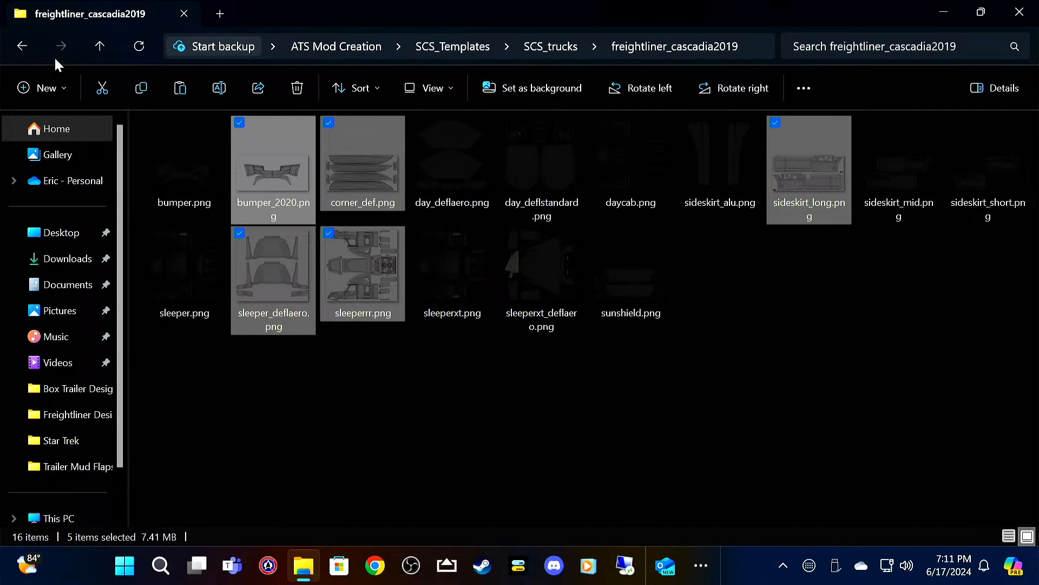
# Step: Go back up to ATS Mod Creation and open the Star Wars folder inside Mod Designs
pyautogui.click(96, 46)
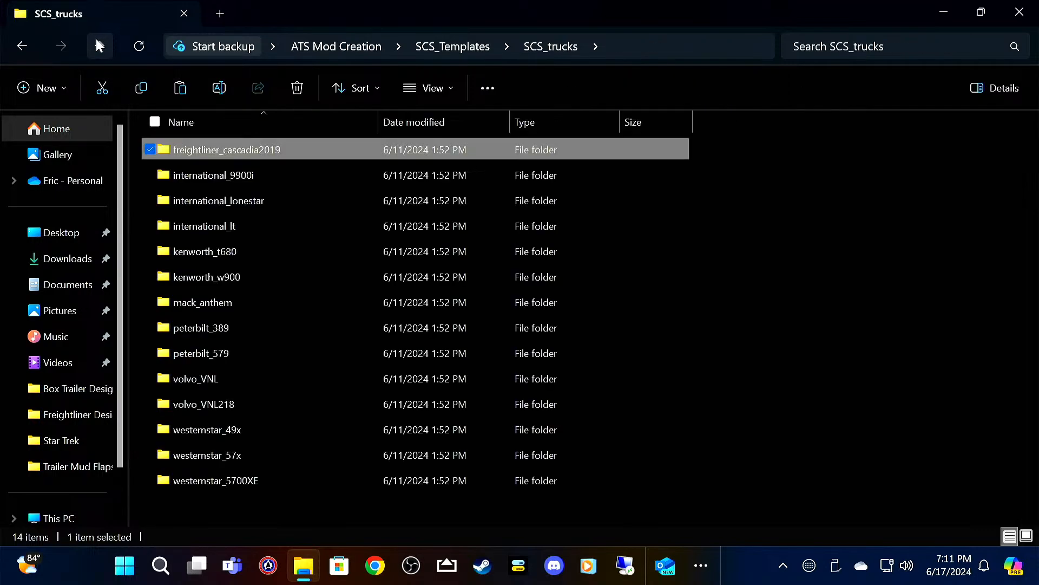
pyautogui.click(96, 43)
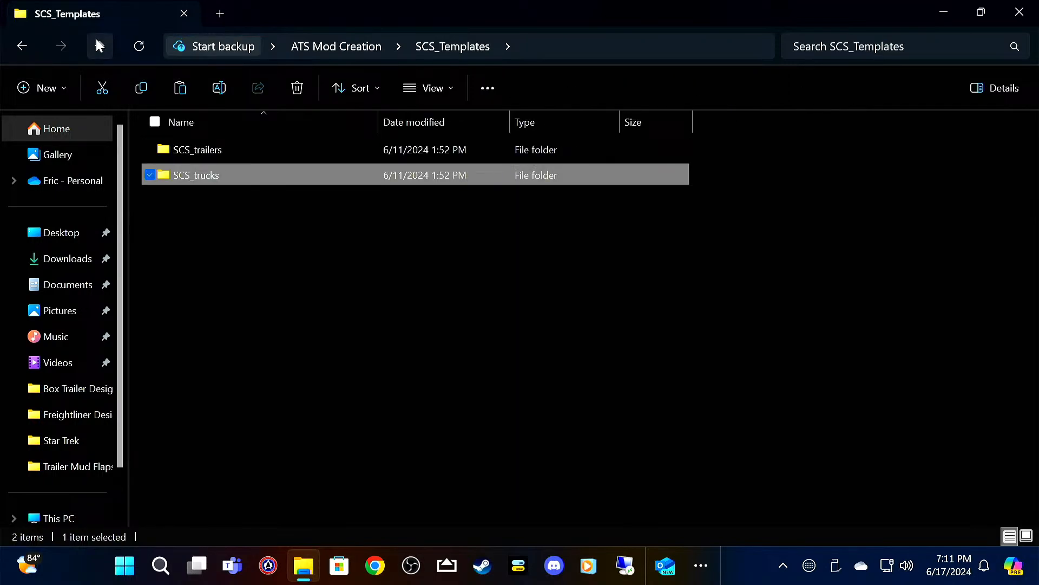
pyautogui.click(96, 42)
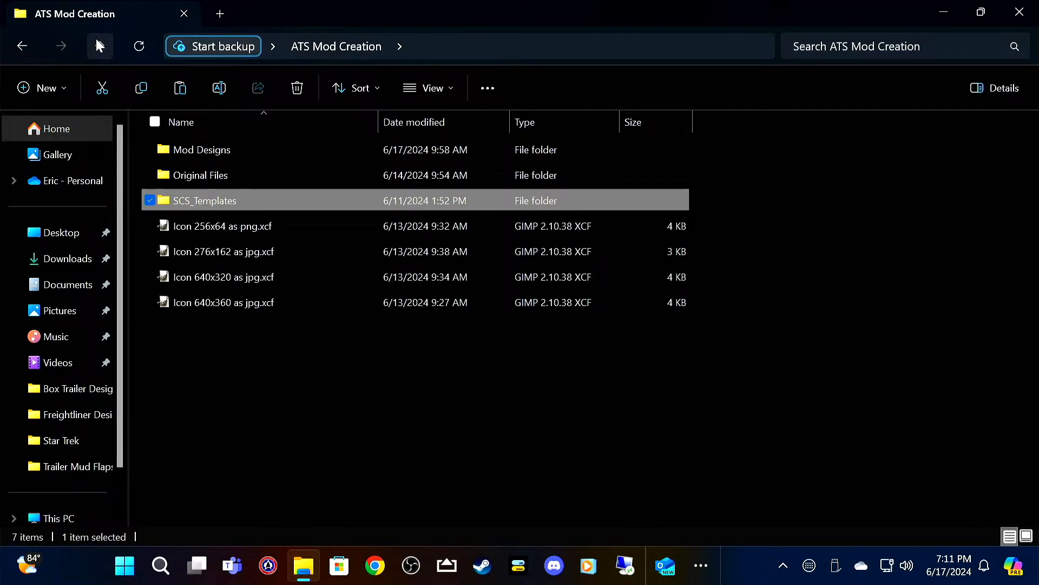
pyautogui.doubleClick(245, 150)
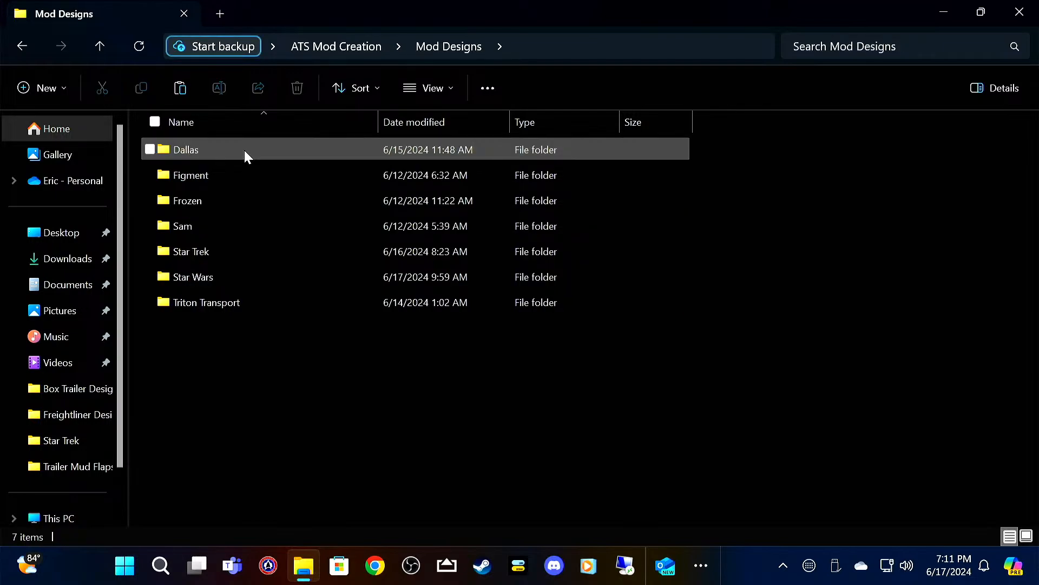
pyautogui.doubleClick(246, 277)
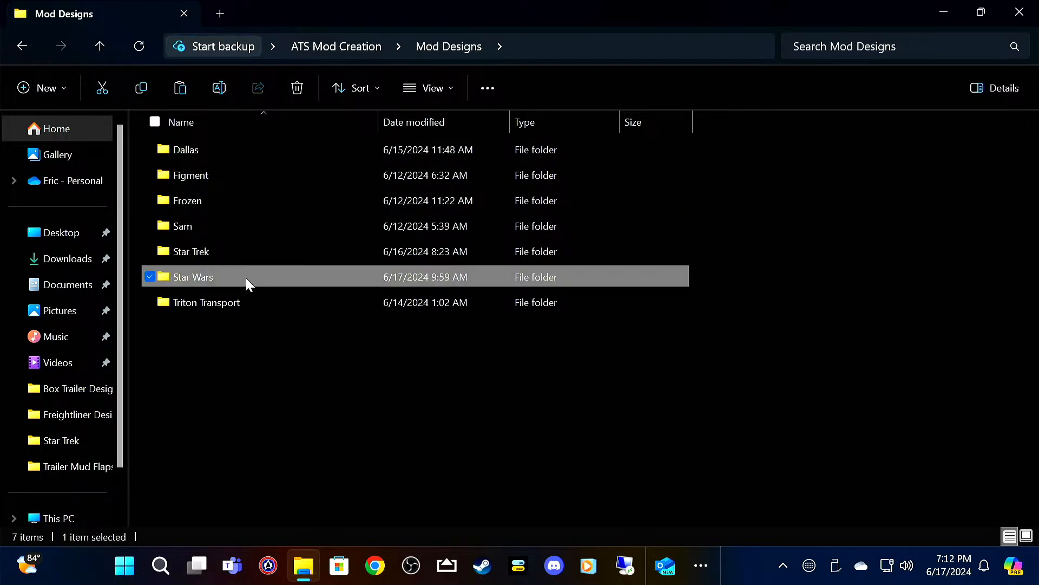
# Step: Create a new folder named Freightliner inside the Star Wars folder
pyautogui.rightClick(269, 299)
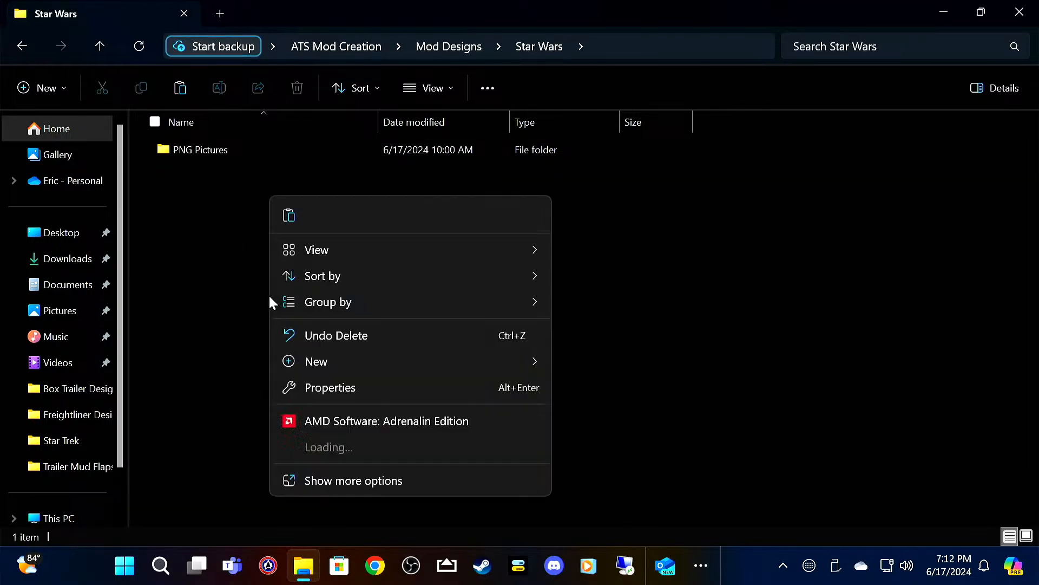
pyautogui.moveTo(379, 364)
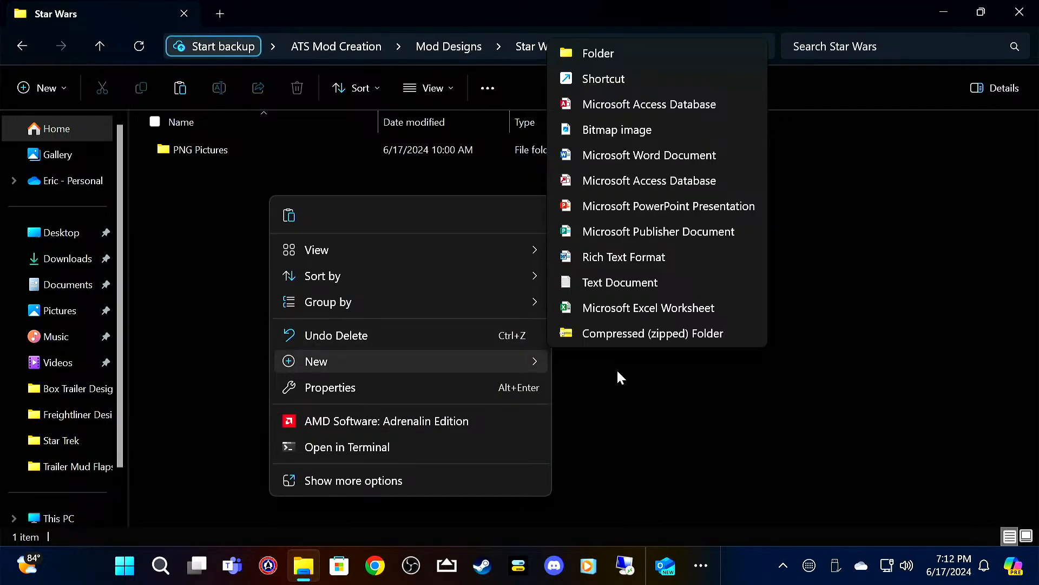
pyautogui.click(660, 56)
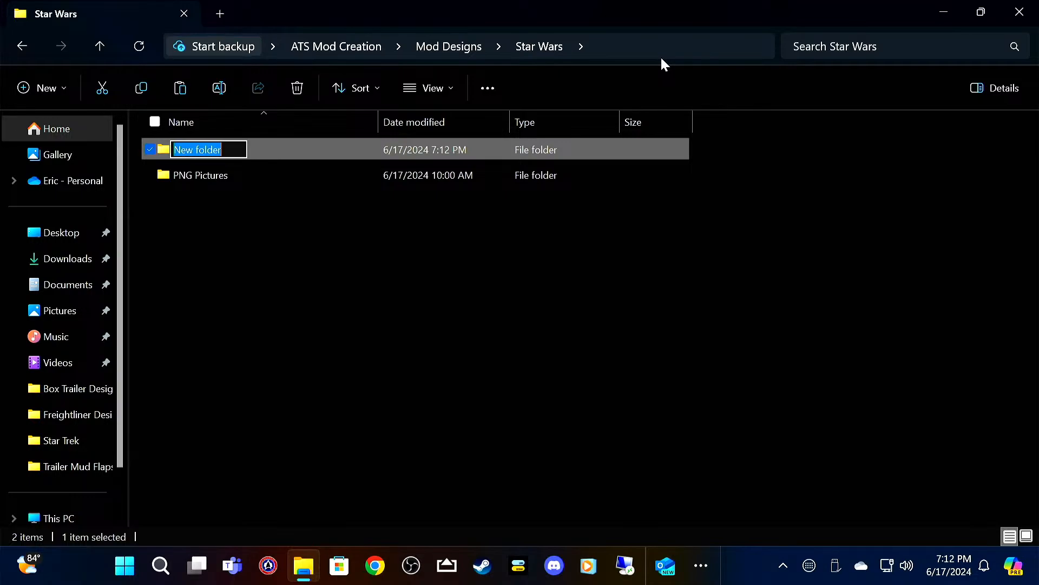
pyautogui.write('F')
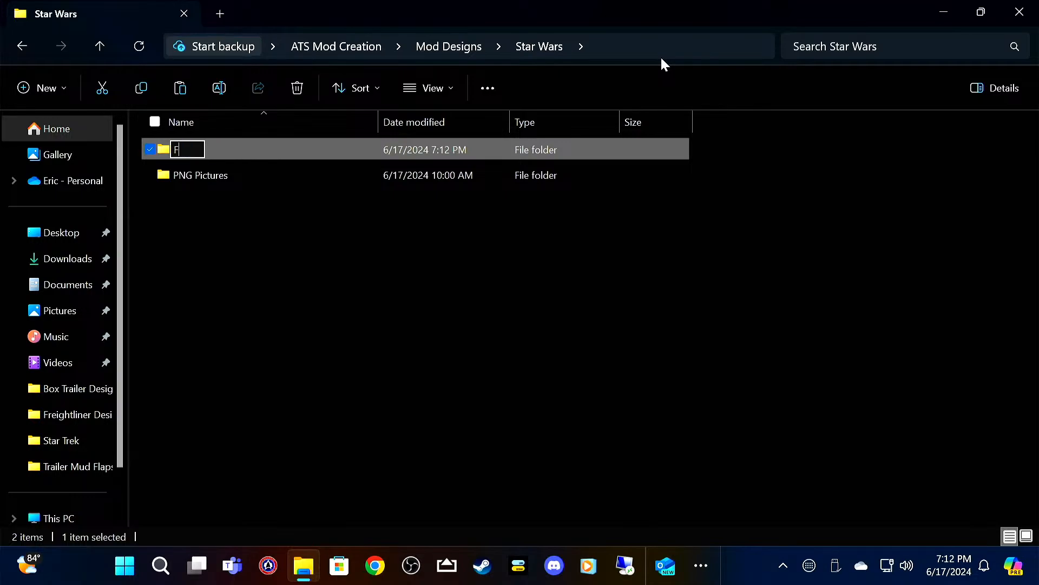
pyautogui.write('reight')
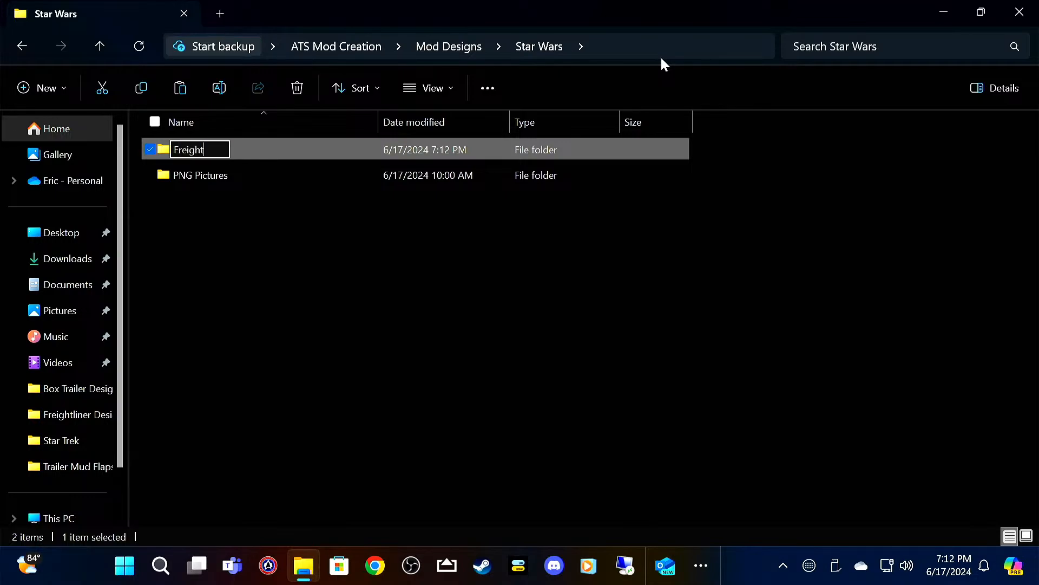
pyautogui.write('liner')
pyautogui.press('Return')
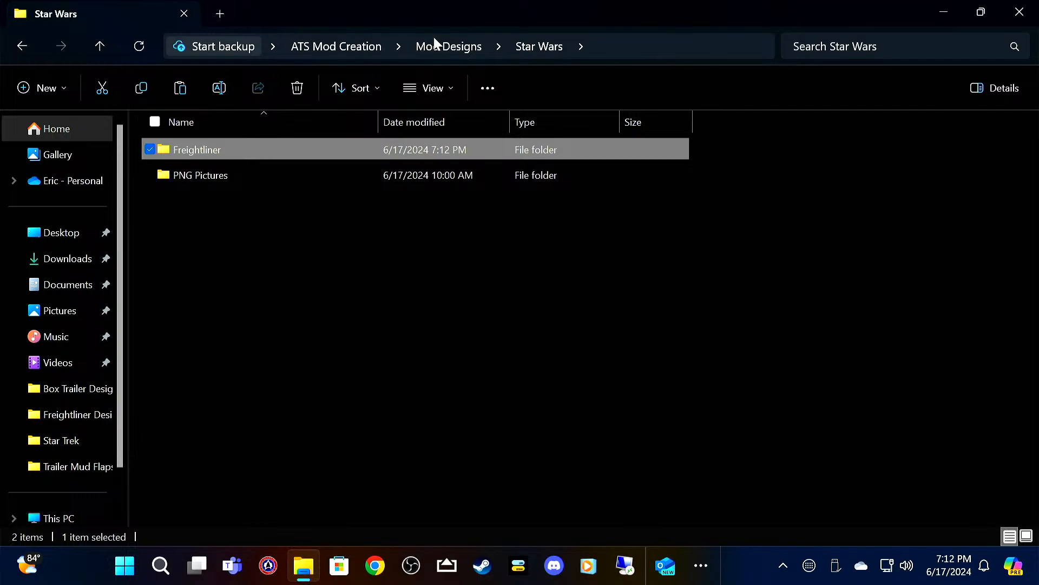
# Step: Paste the copied truck templates into the Freightliner folder and display them as large icons
pyautogui.doubleClick(306, 147)
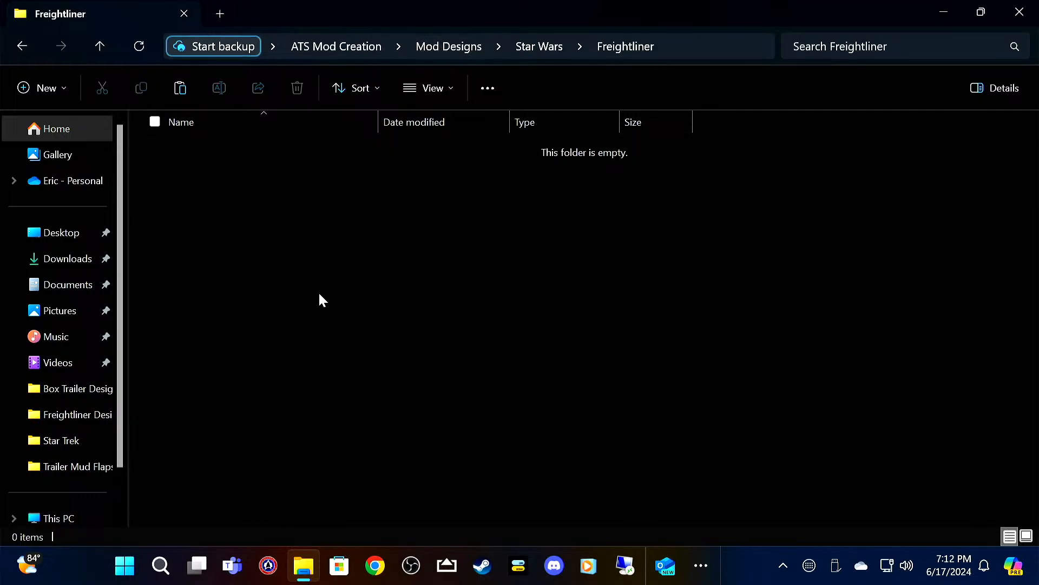
pyautogui.rightClick(319, 294)
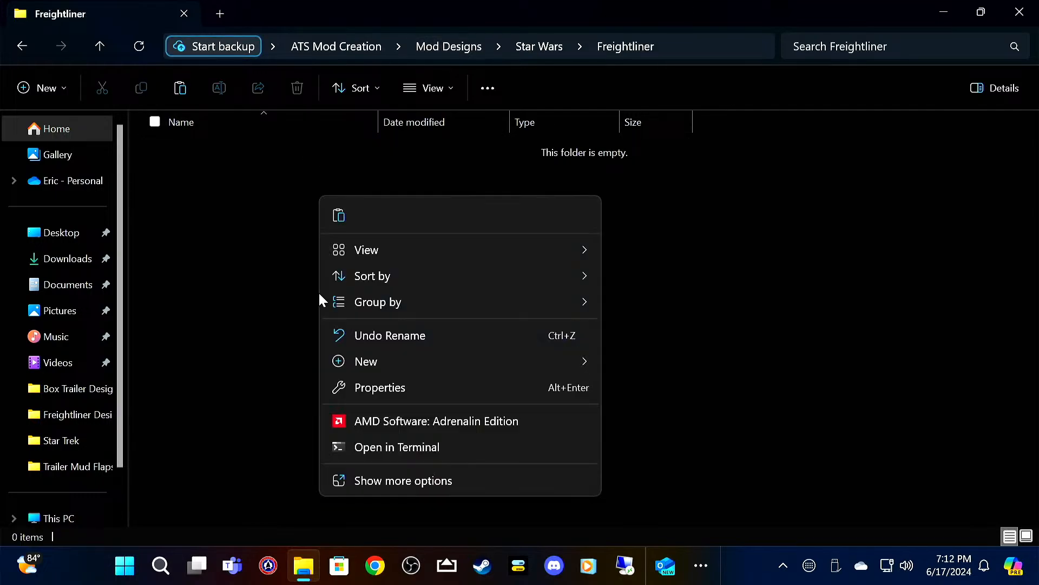
pyautogui.click(346, 210)
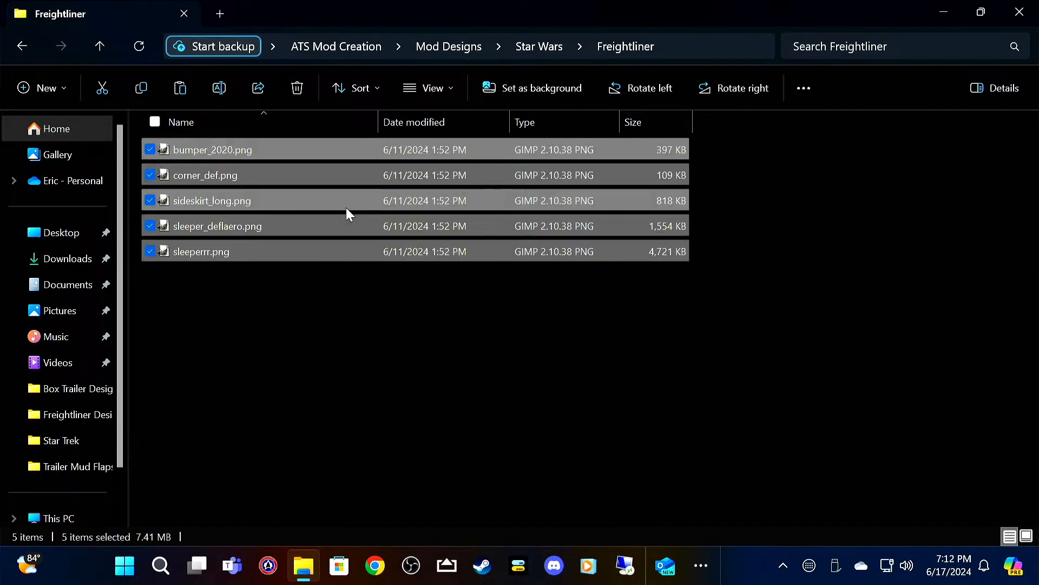
pyautogui.click(452, 91)
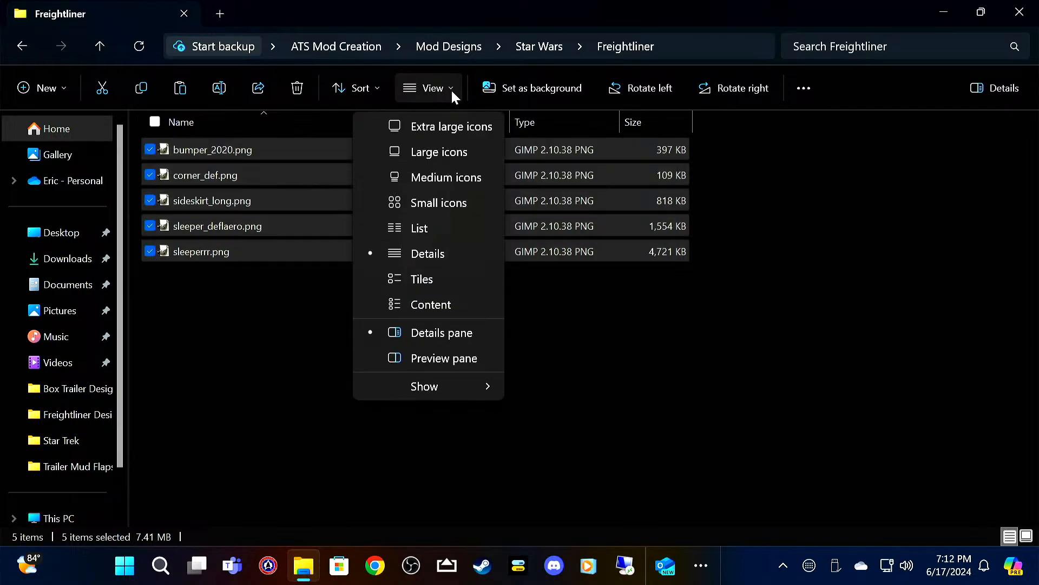
pyautogui.click(447, 158)
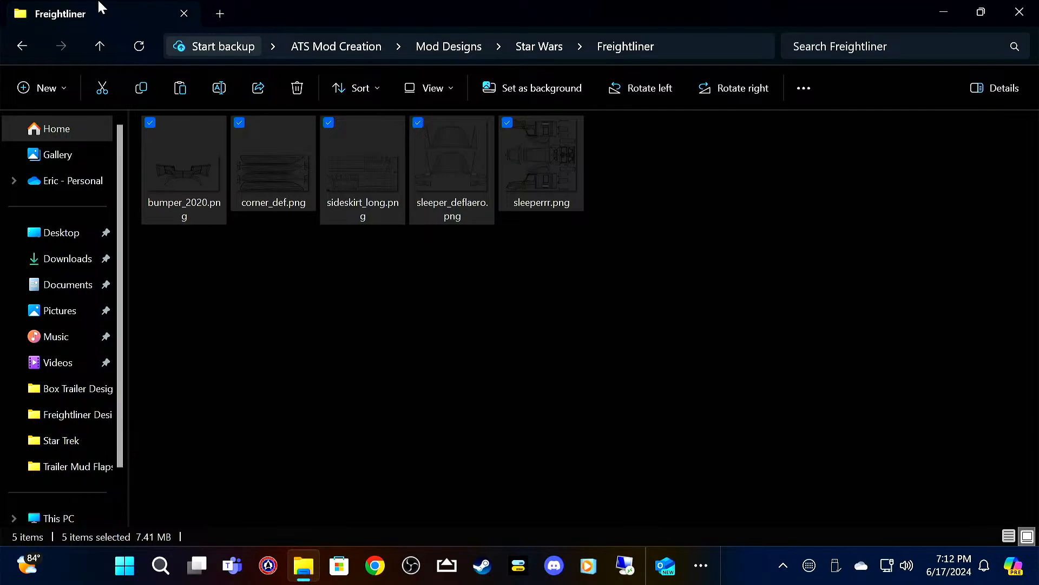
# Step: Return to ATS Mod Creation and open the scs_box template folder inside SCS_Templates > SCS_trailers
pyautogui.click(101, 46)
pyautogui.click(101, 47)
pyautogui.click(101, 47)
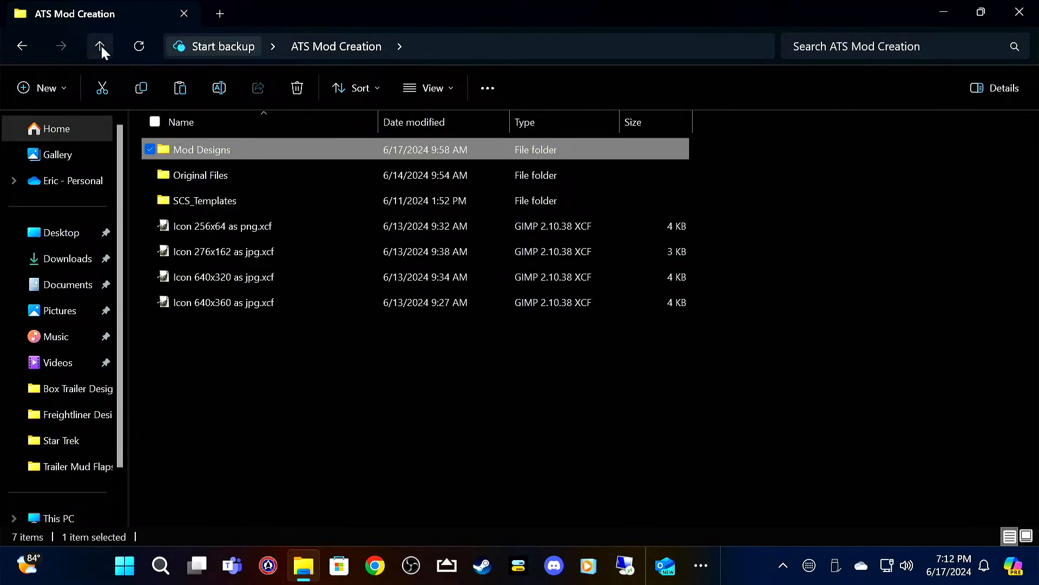
pyautogui.doubleClick(254, 208)
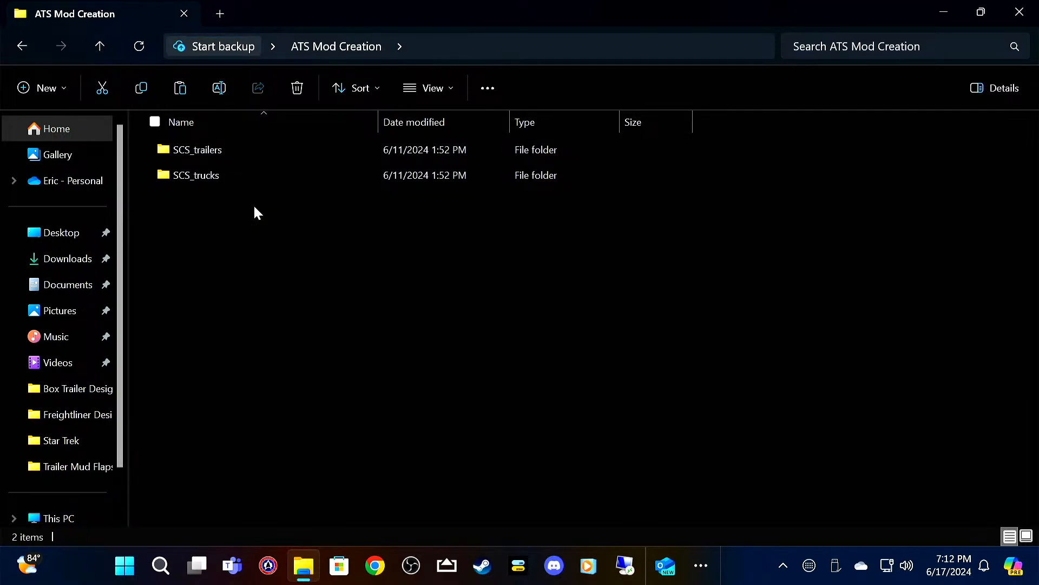
pyautogui.doubleClick(255, 148)
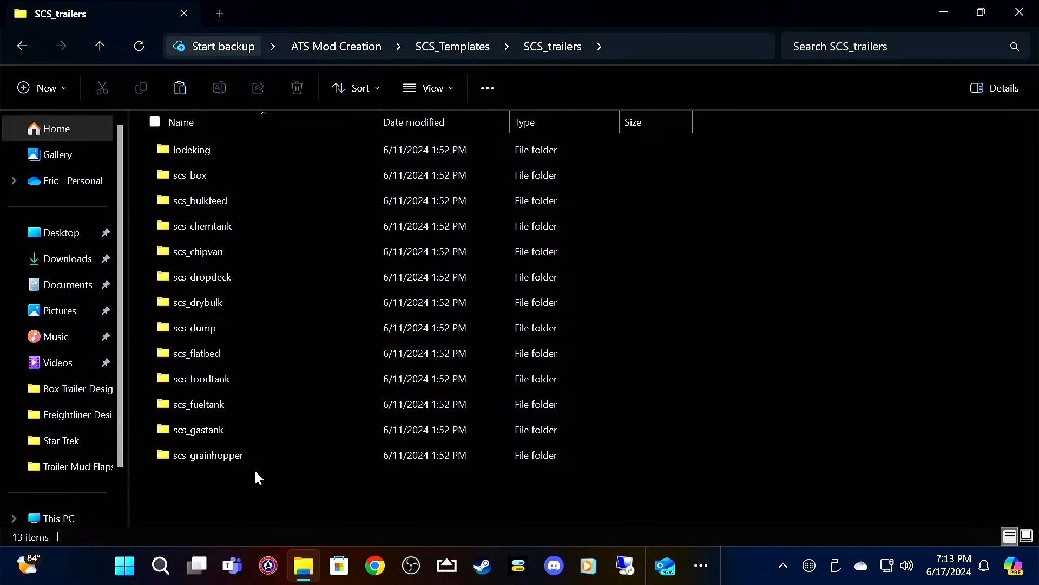
pyautogui.moveTo(263, 328)
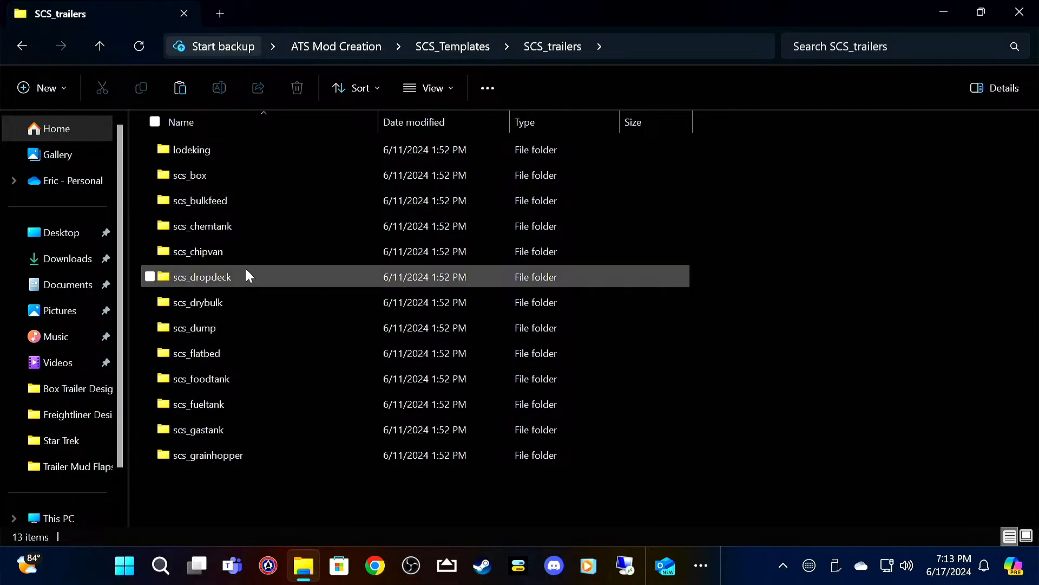
pyautogui.doubleClick(244, 175)
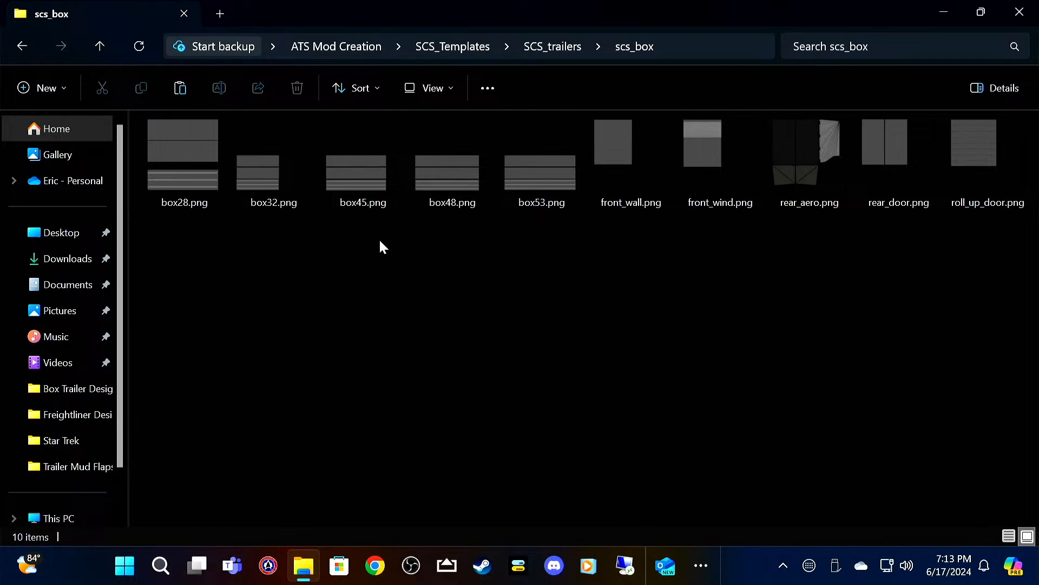
# Step: Copy the templates box45.png, front_wall.png, rear_aero.png and roll_up_door.png from the scs_box folder
pyautogui.click(328, 124)
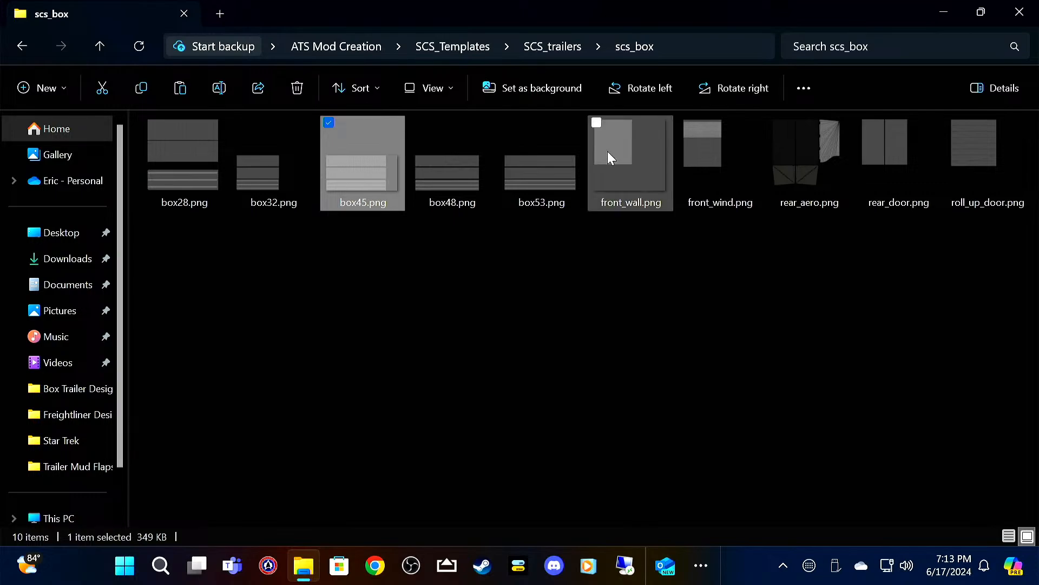
pyautogui.click(596, 122)
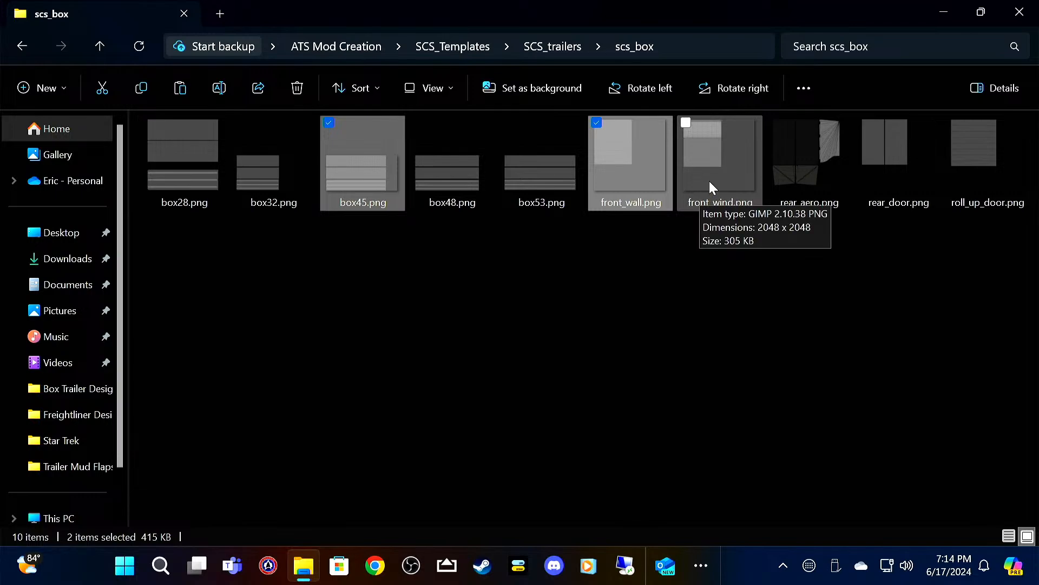
pyautogui.click(775, 124)
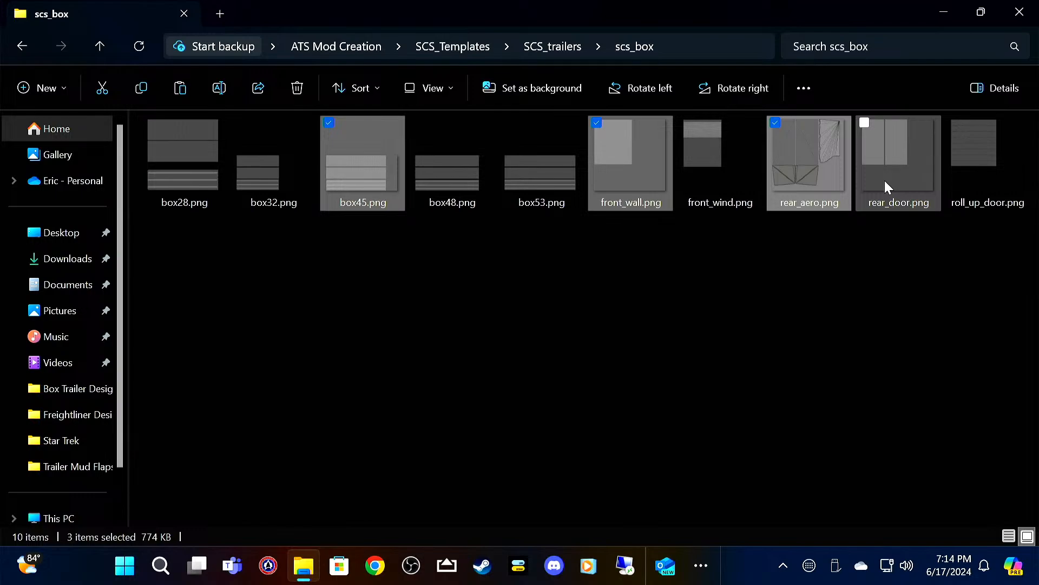
pyautogui.click(951, 121)
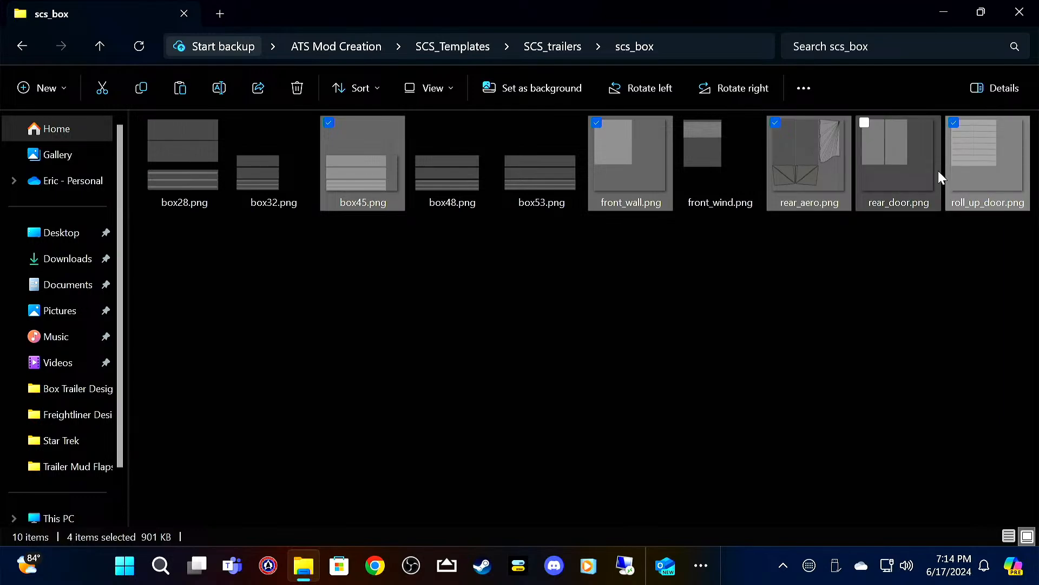
pyautogui.moveTo(941, 176)
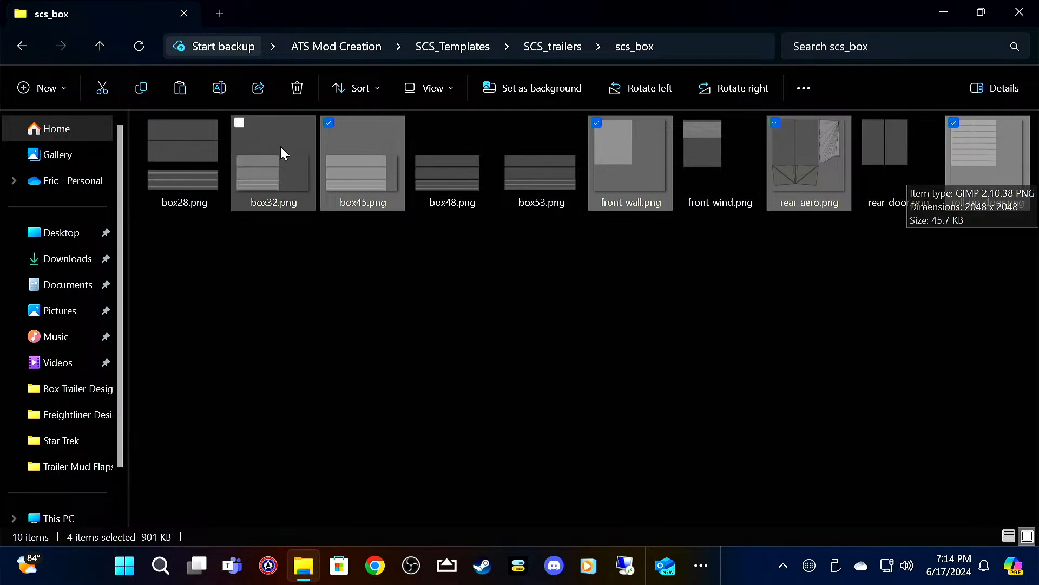
pyautogui.rightClick(348, 158)
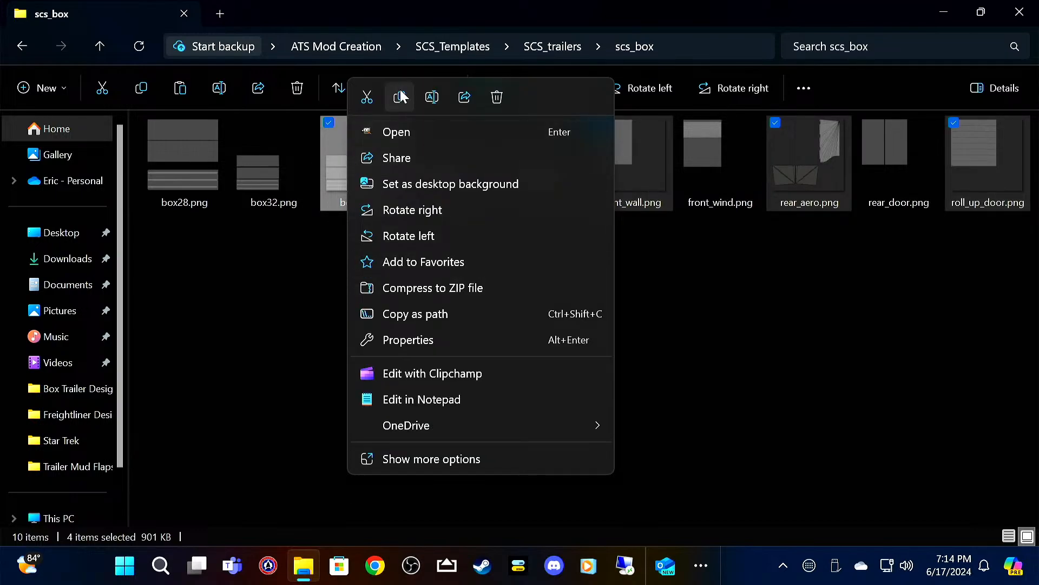
pyautogui.click(401, 96)
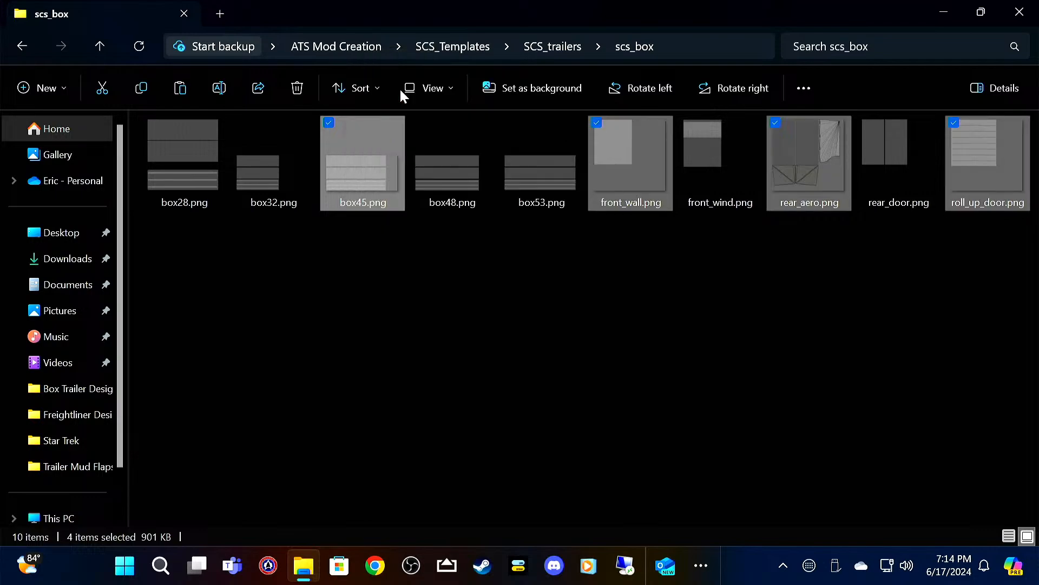
# Step: Go back up to ATS Mod Creation and open the Star Wars folder inside Mod Designs
pyautogui.click(101, 47)
pyautogui.click(100, 46)
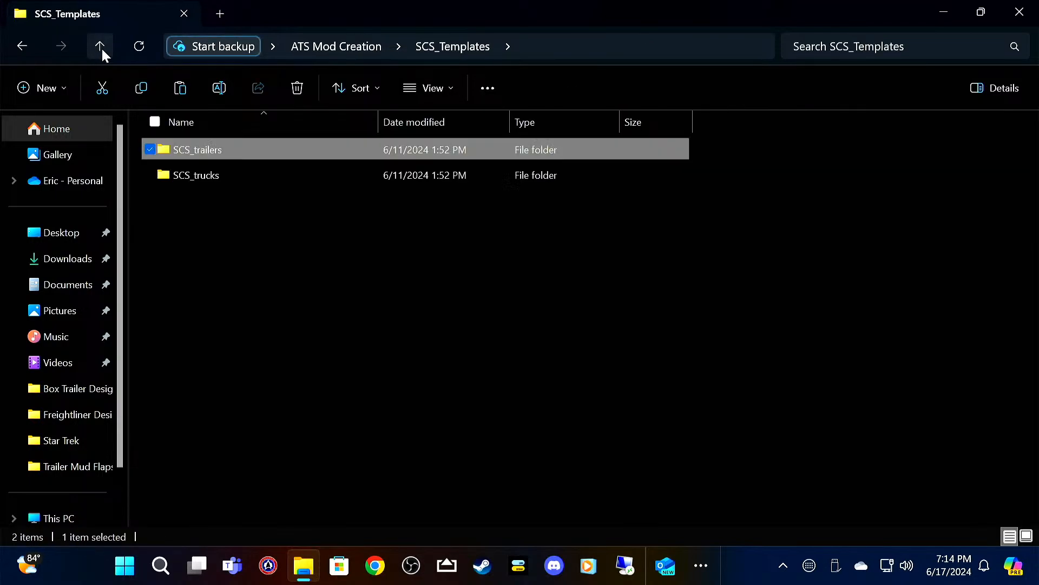
pyautogui.click(101, 47)
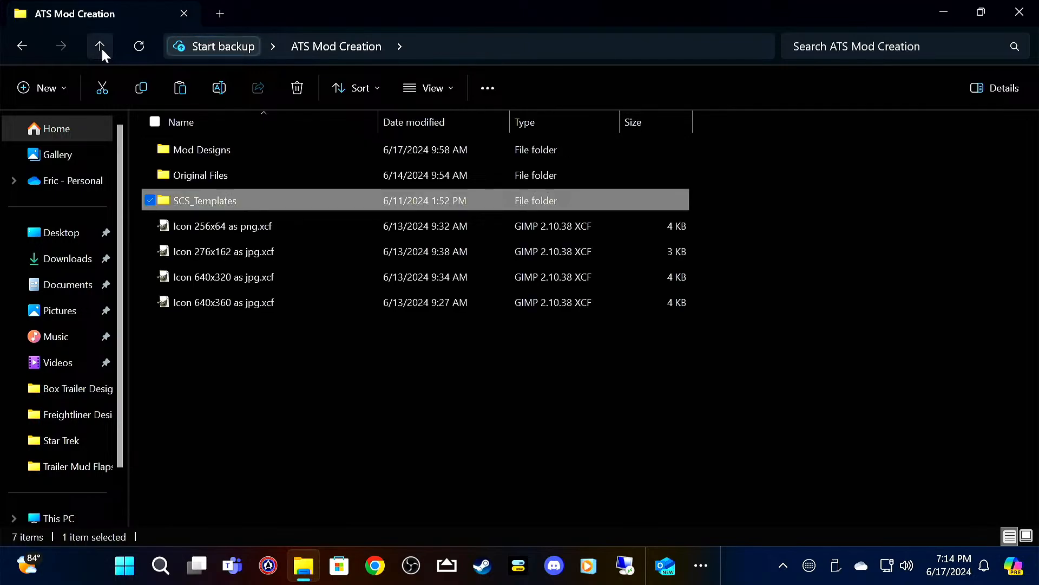
pyautogui.doubleClick(232, 151)
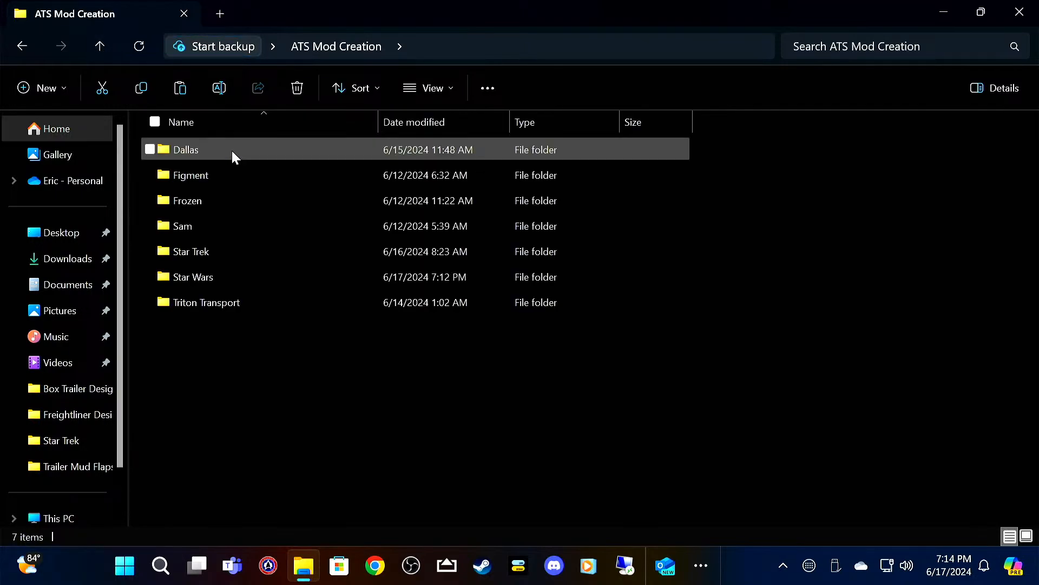
pyautogui.doubleClick(230, 275)
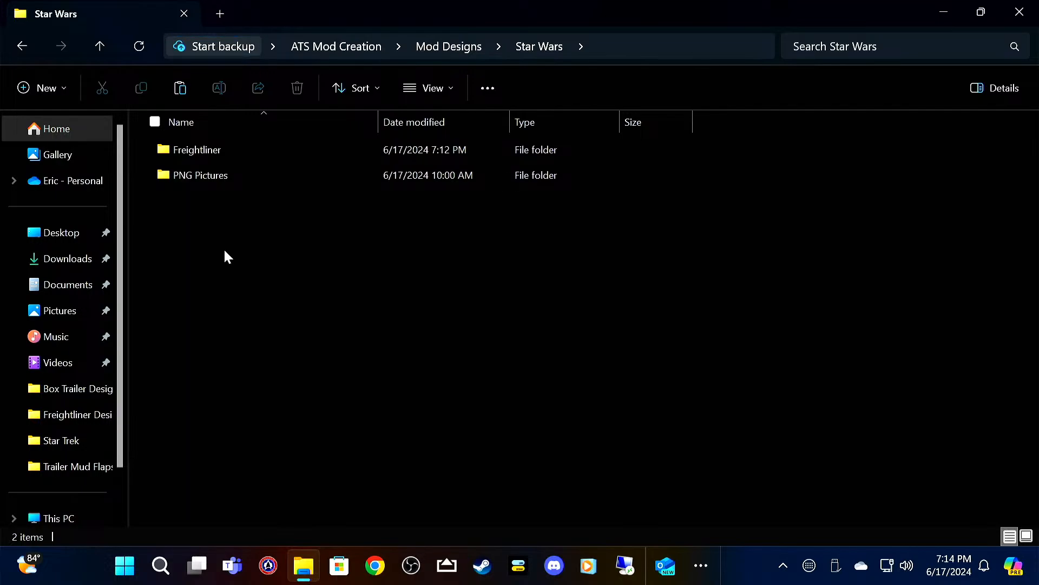
# Step: Create a new folder named Box Truck inside the Star Wars folder
pyautogui.rightClick(226, 252)
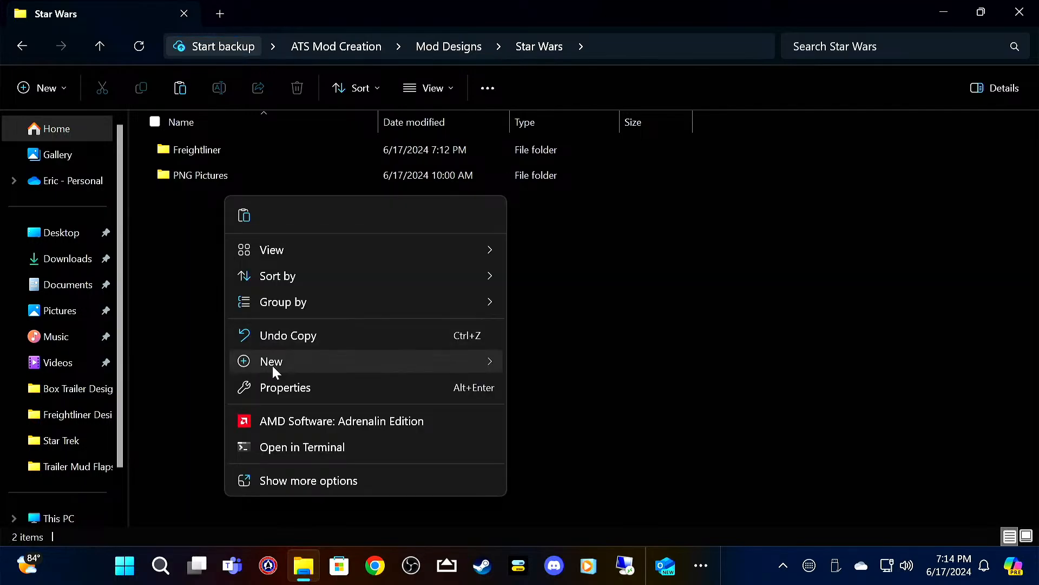
pyautogui.moveTo(273, 366)
pyautogui.click(599, 54)
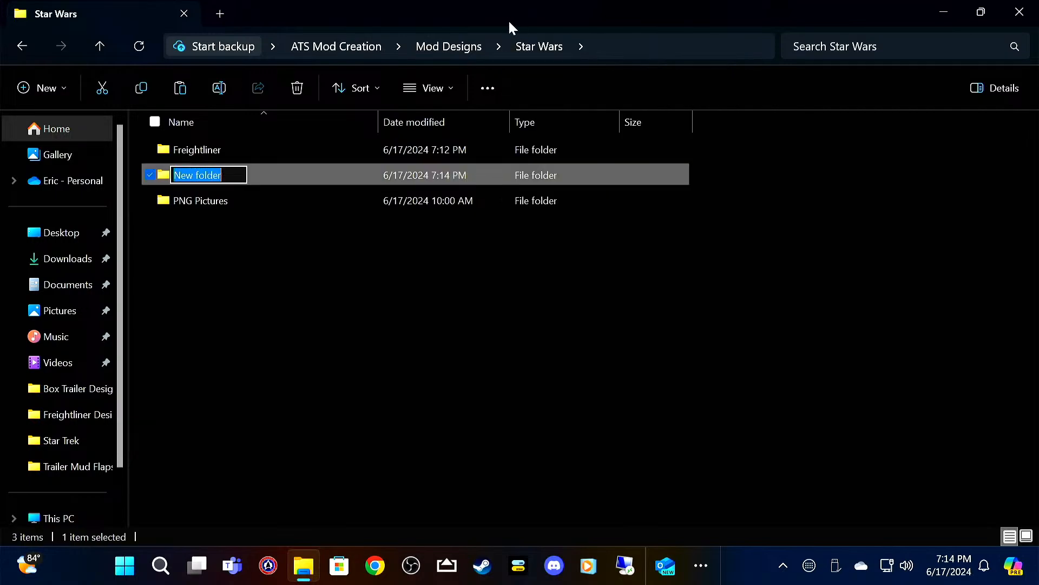
pyautogui.write('B')
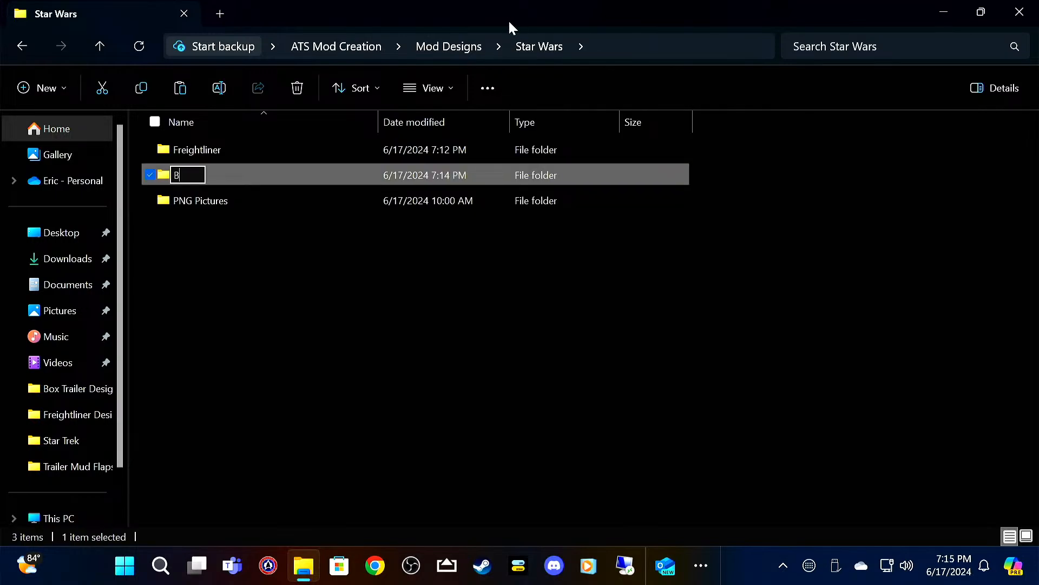
pyautogui.write('ox Truck')
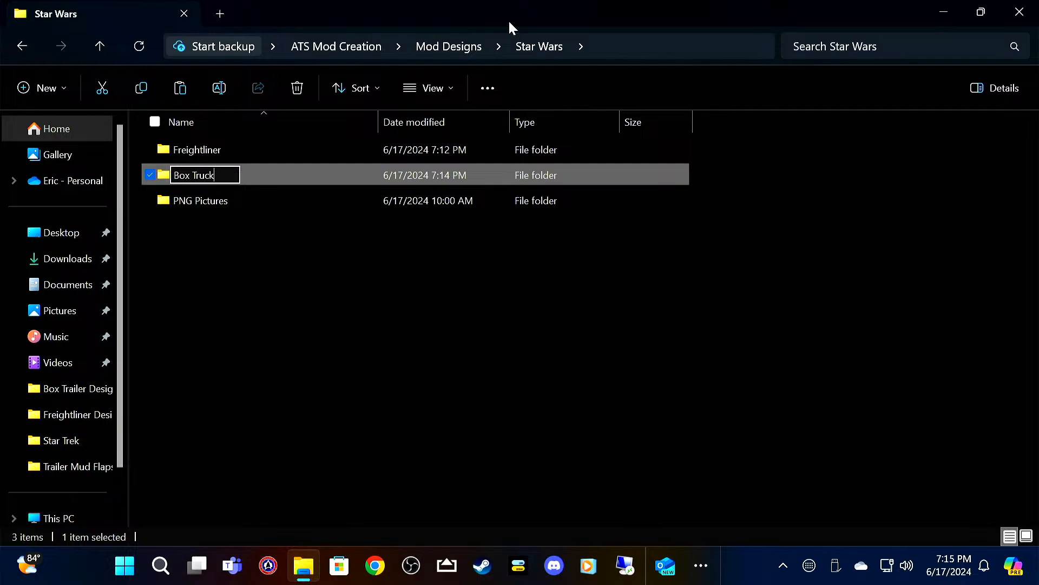
pyautogui.press('Return')
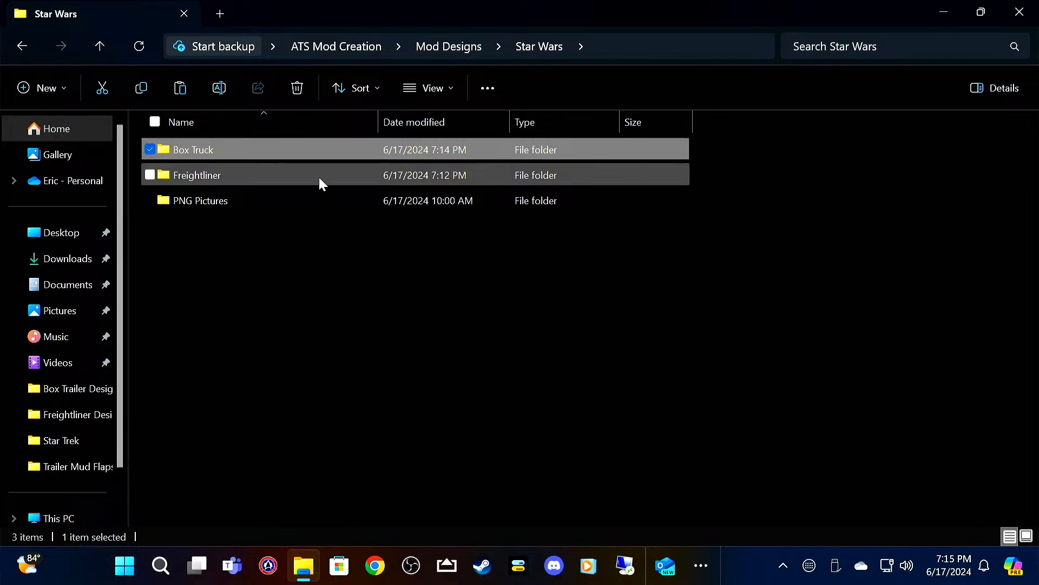
# Step: Paste the copied trailer templates into the Box Truck folder and display them as large icons
pyautogui.doubleClick(309, 151)
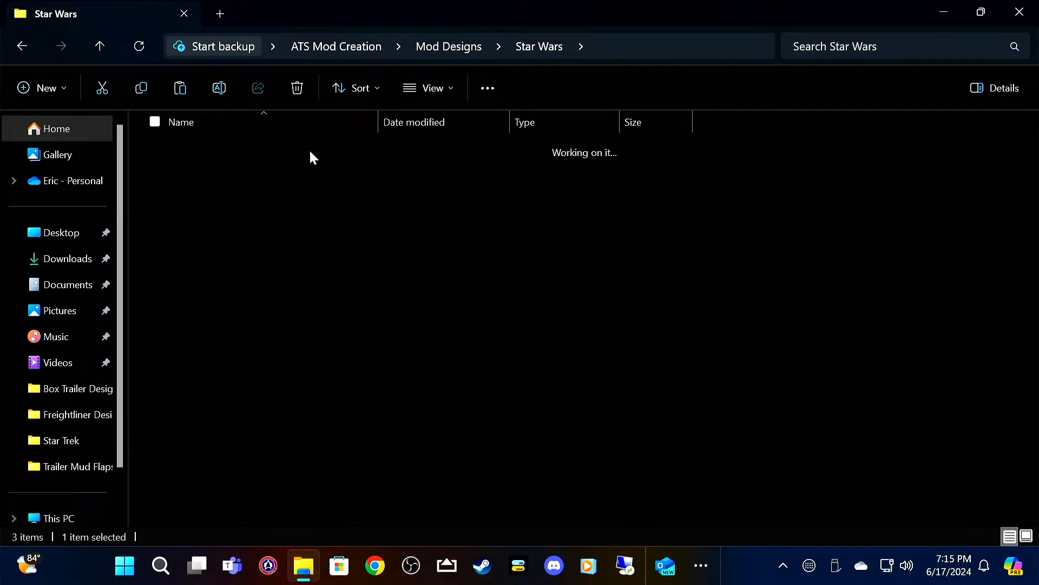
pyautogui.rightClick(320, 332)
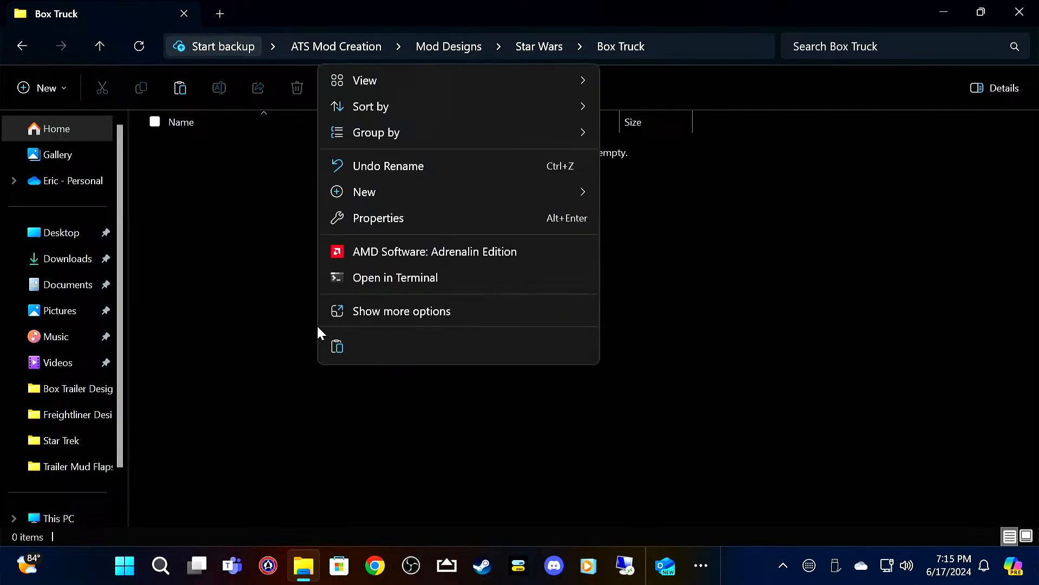
pyautogui.click(335, 349)
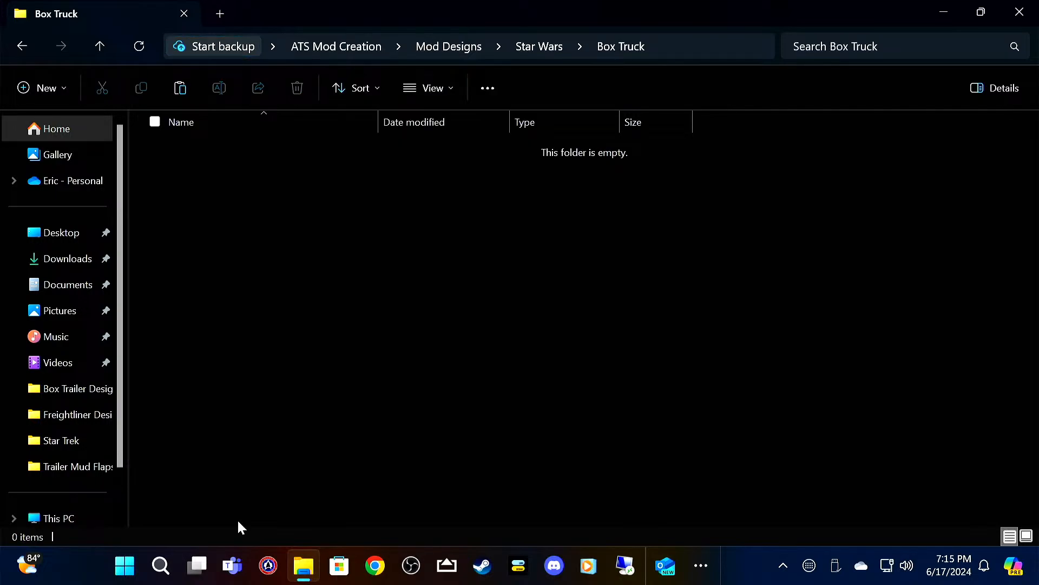
pyautogui.click(454, 86)
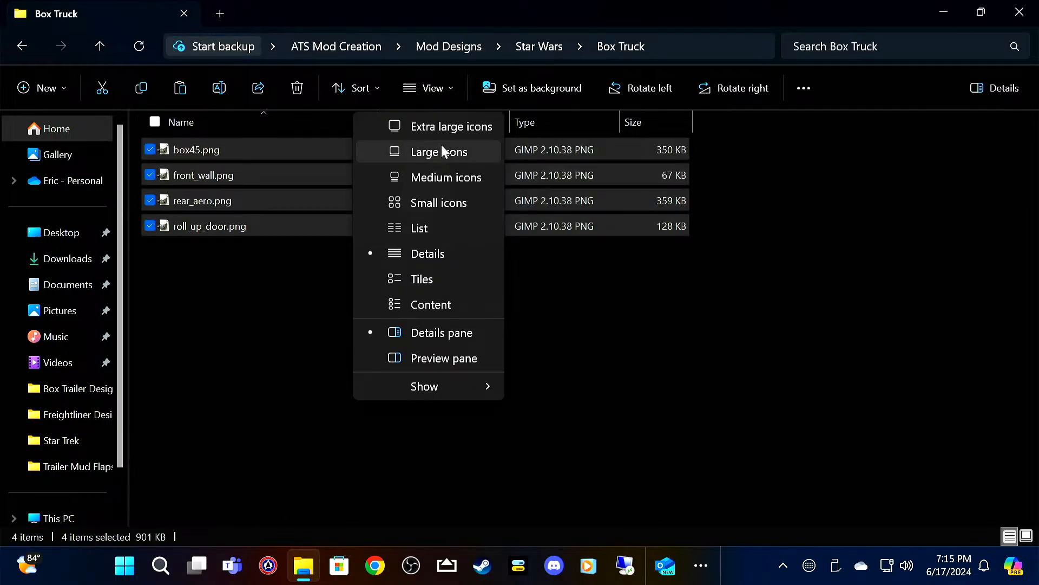
pyautogui.click(443, 157)
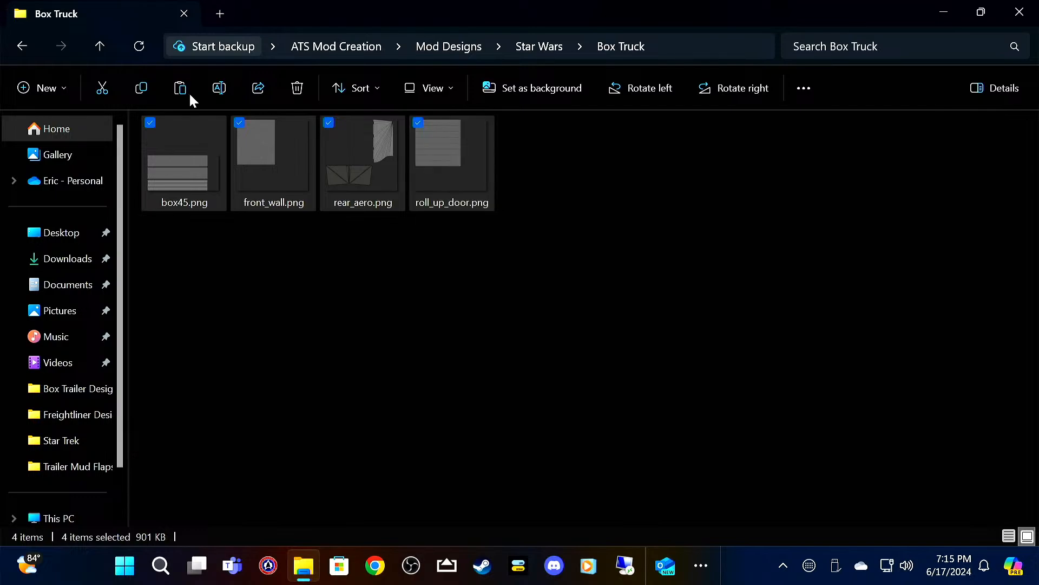
# Step: Go up to Mod Designs and copy Stars.png from the Star Trek folder
pyautogui.click(100, 46)
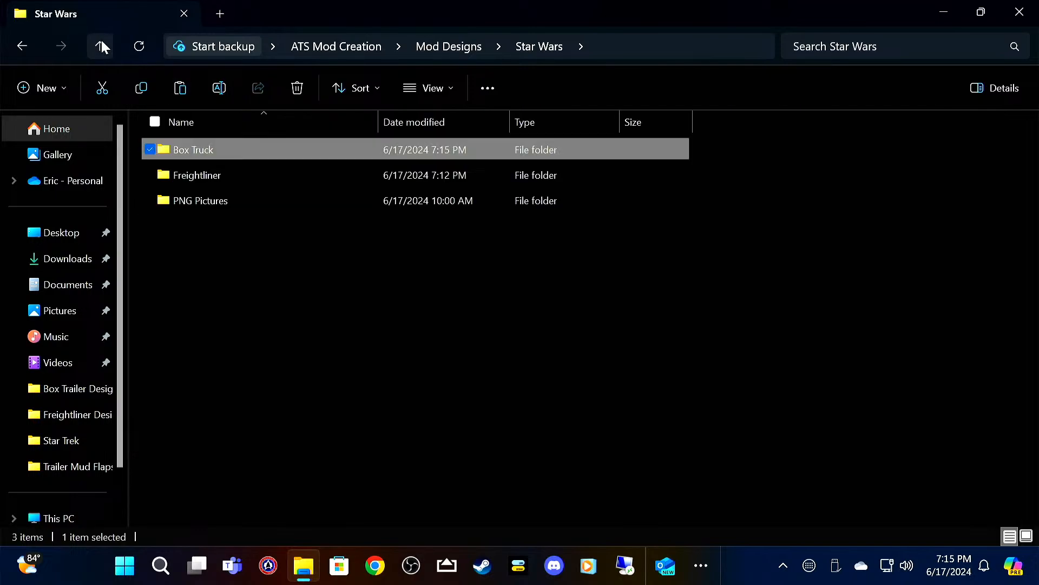
pyautogui.click(102, 45)
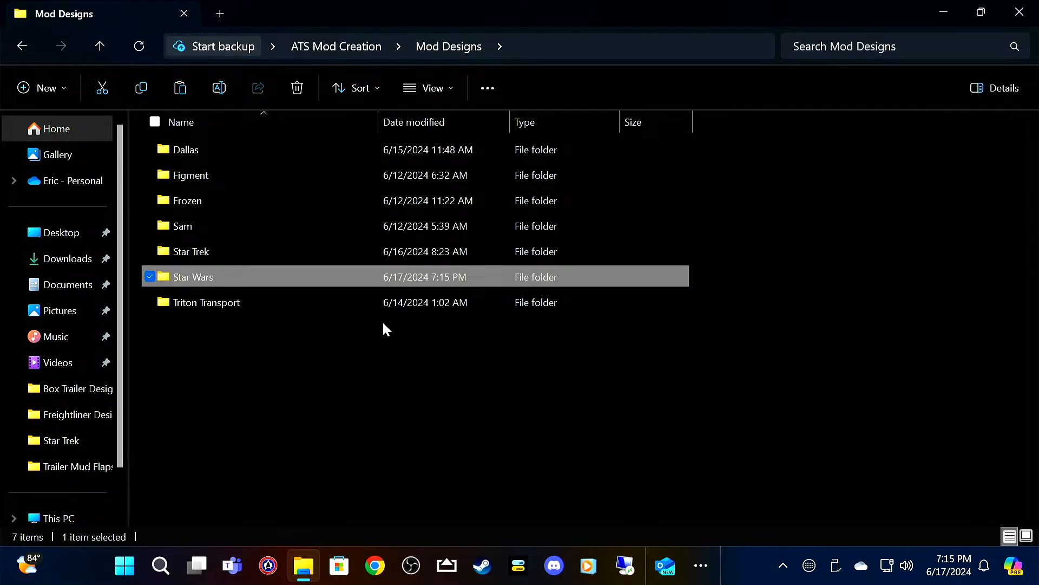
pyautogui.doubleClick(342, 254)
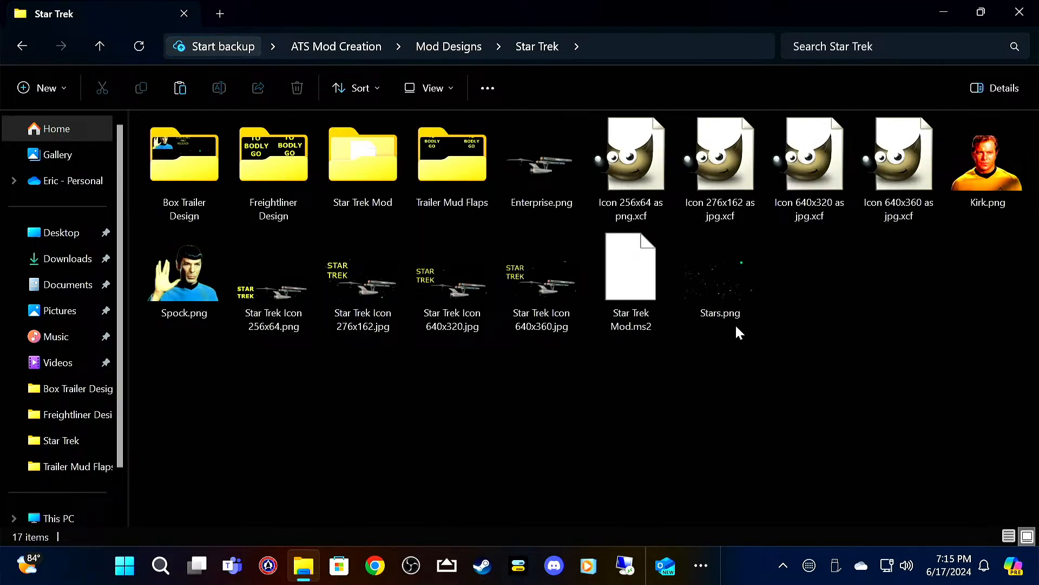
pyautogui.click(689, 234)
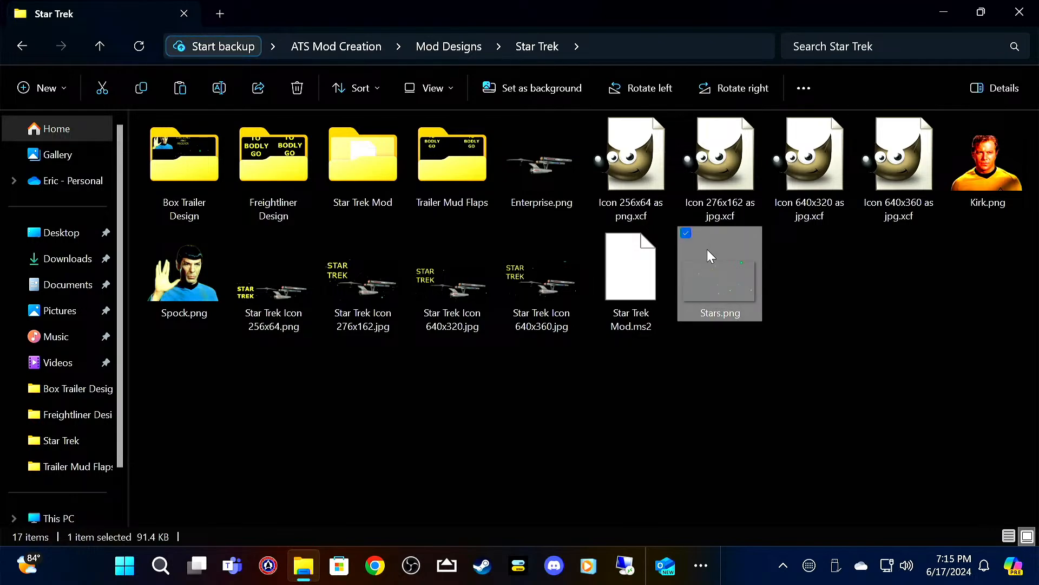
pyautogui.rightClick(707, 250)
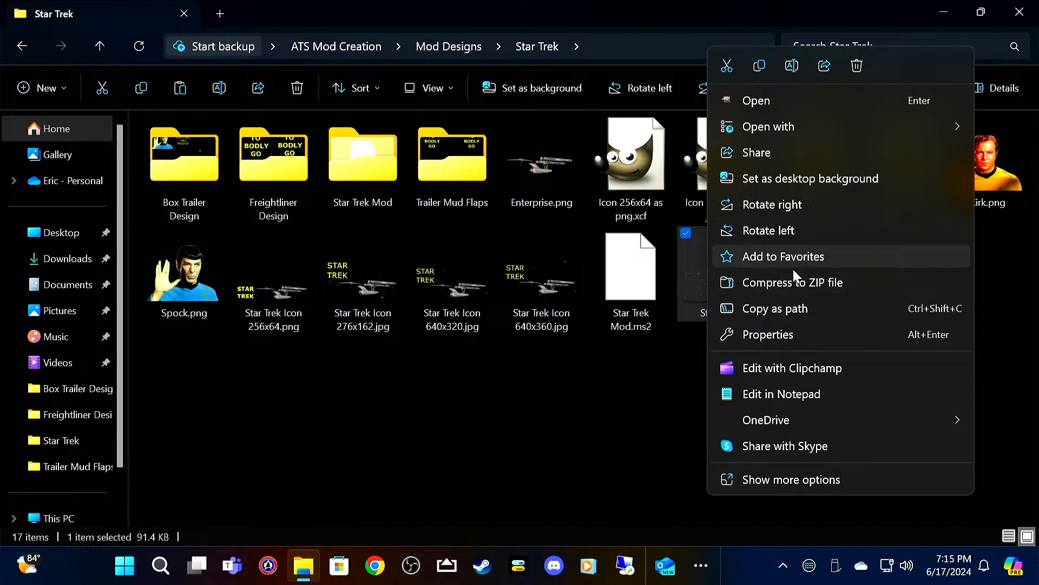
pyautogui.click(760, 65)
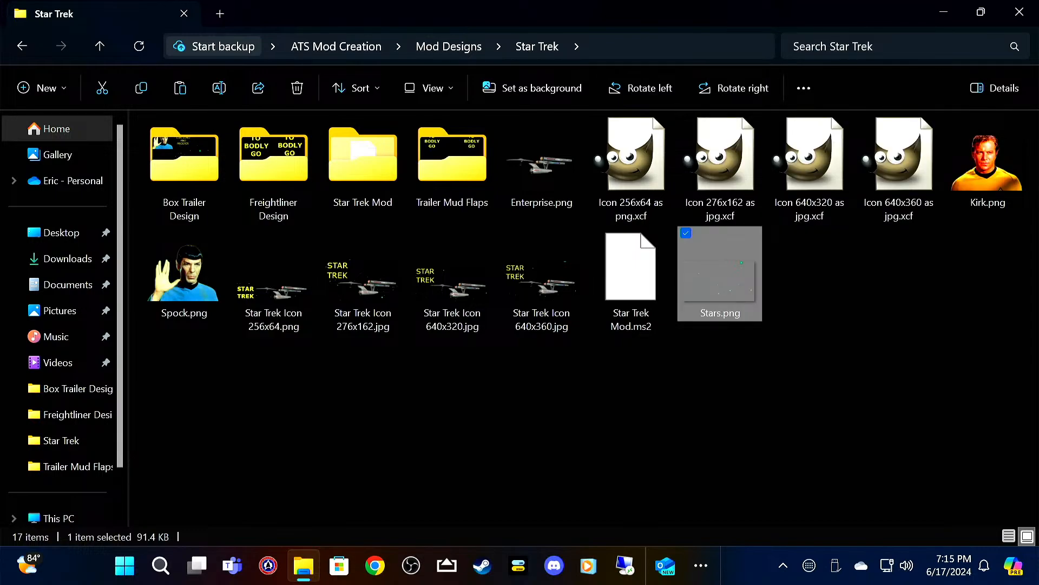
# Step: Paste Stars.png into the PNG Pictures folder inside Mod Designs > Star Wars
pyautogui.click(101, 46)
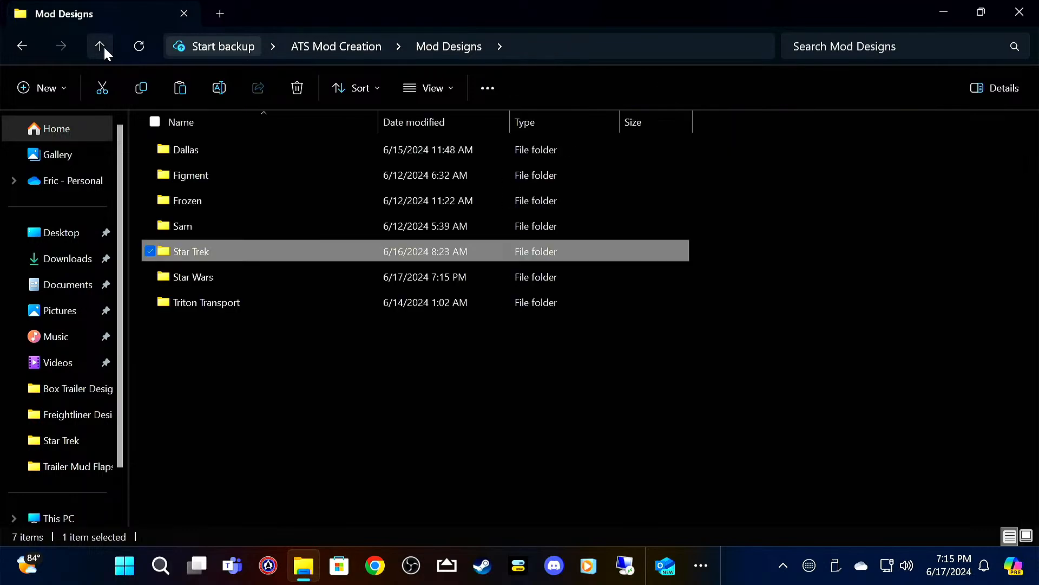
pyautogui.click(262, 281)
pyautogui.doubleClick(262, 280)
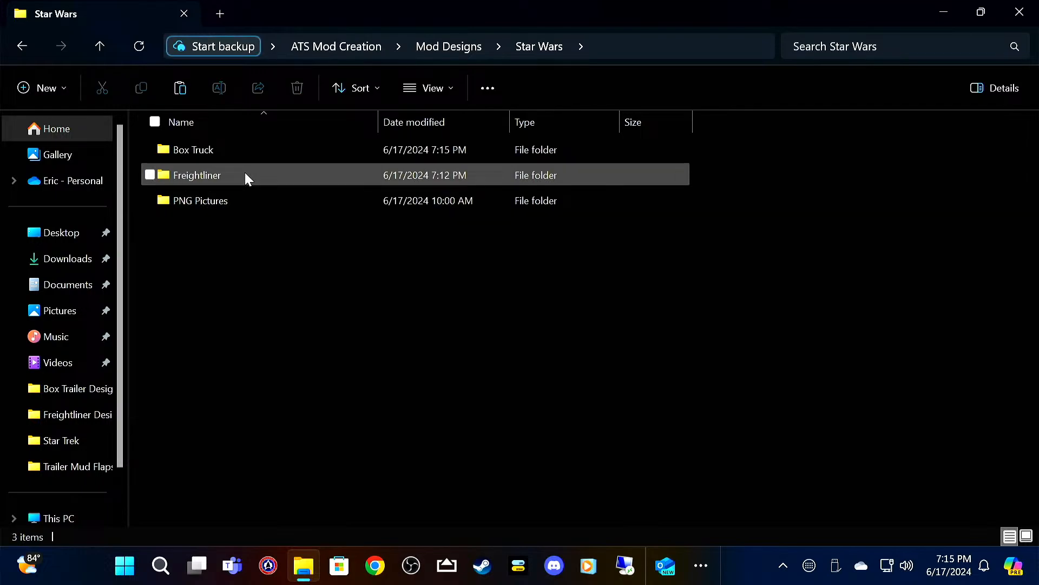
pyautogui.click(222, 199)
pyautogui.doubleClick(222, 200)
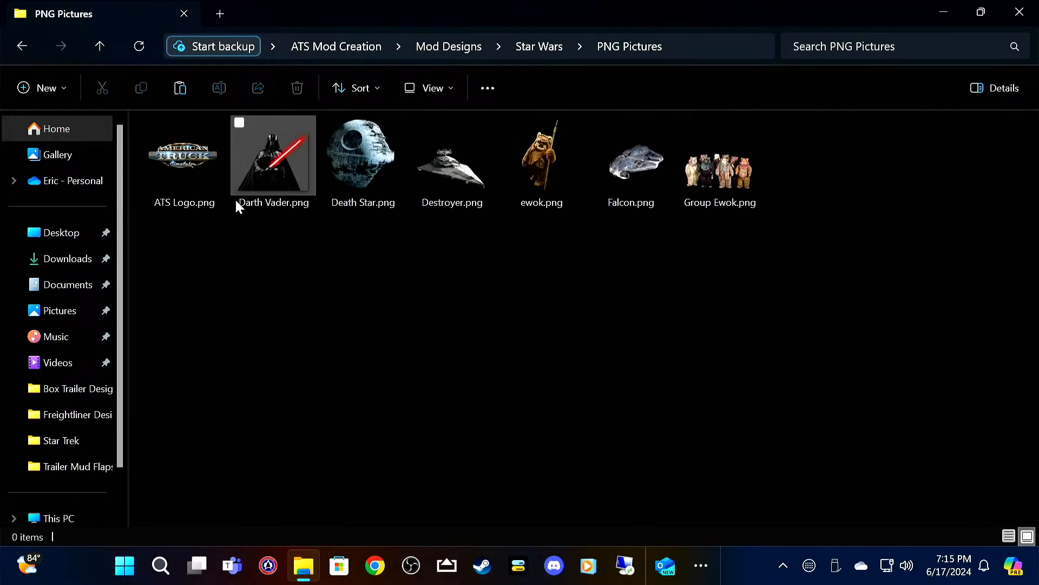
pyautogui.rightClick(718, 333)
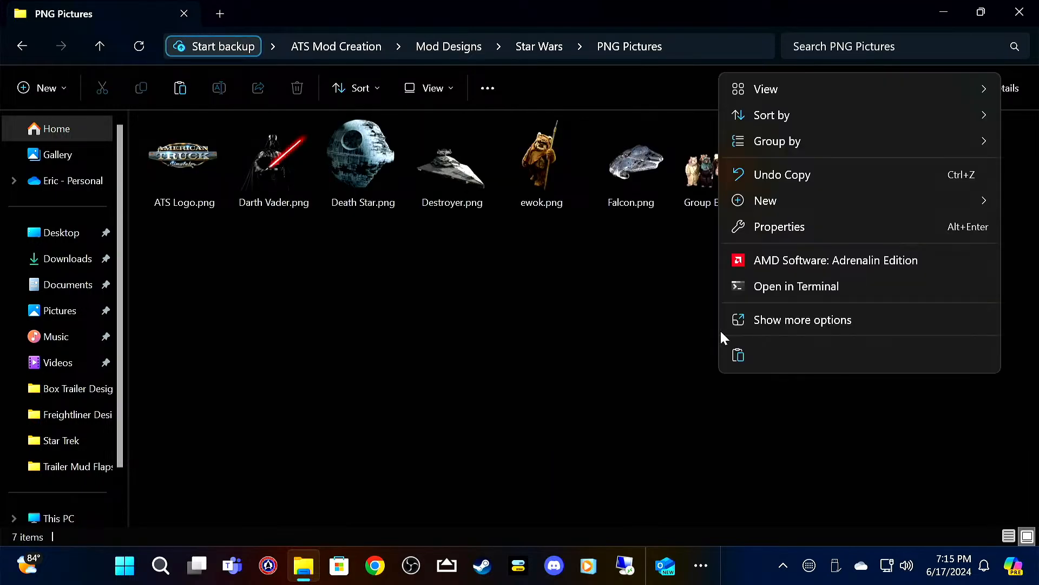
pyautogui.click(740, 356)
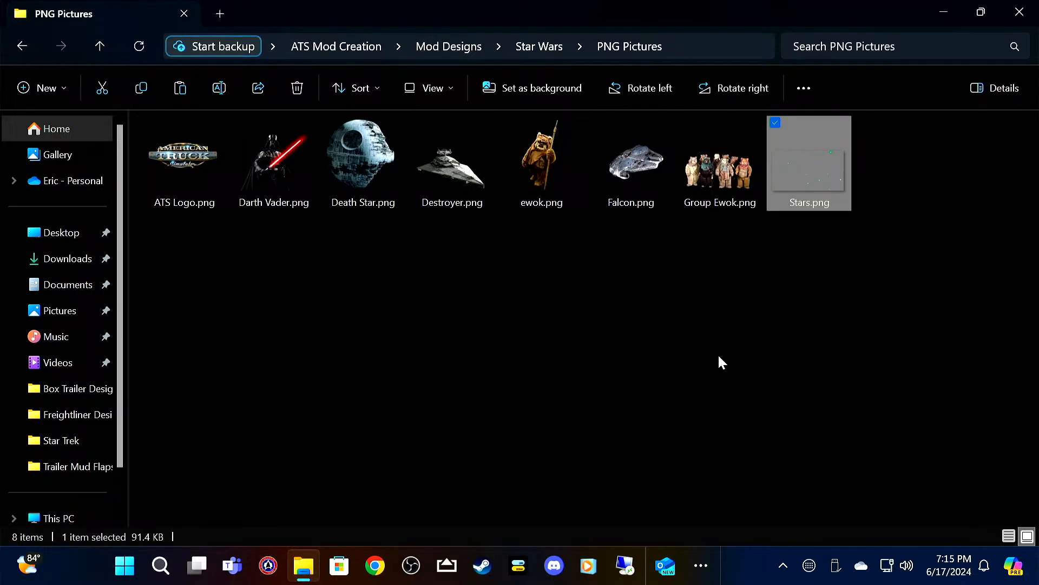
pyautogui.click(773, 320)
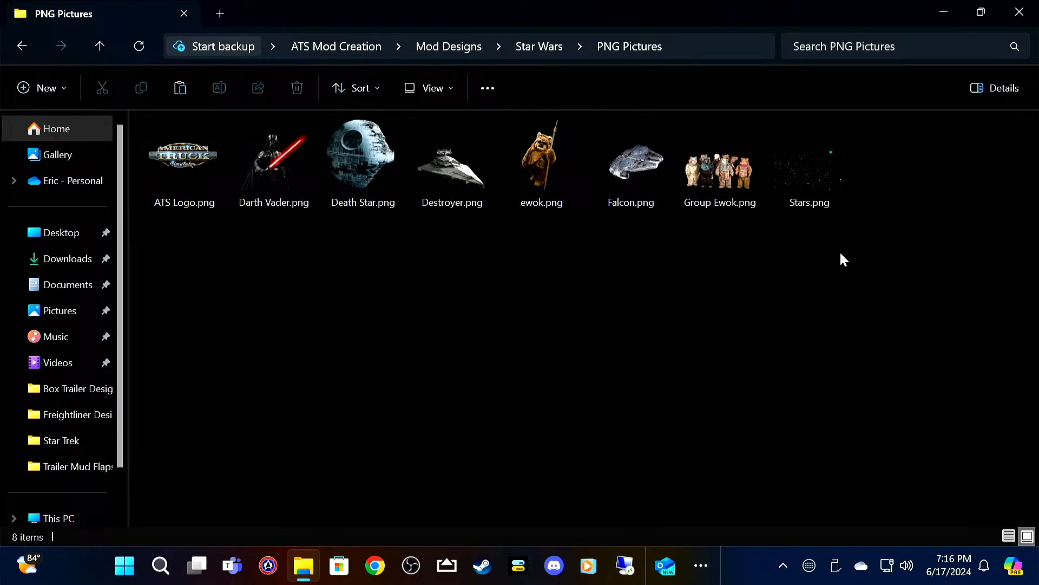
# Step: Copy all pictures in PNG Pictures except ATS Logo.png and go back up to the Star Wars folder
pyautogui.moveTo(862, 277); pyautogui.dragTo(236, 161)
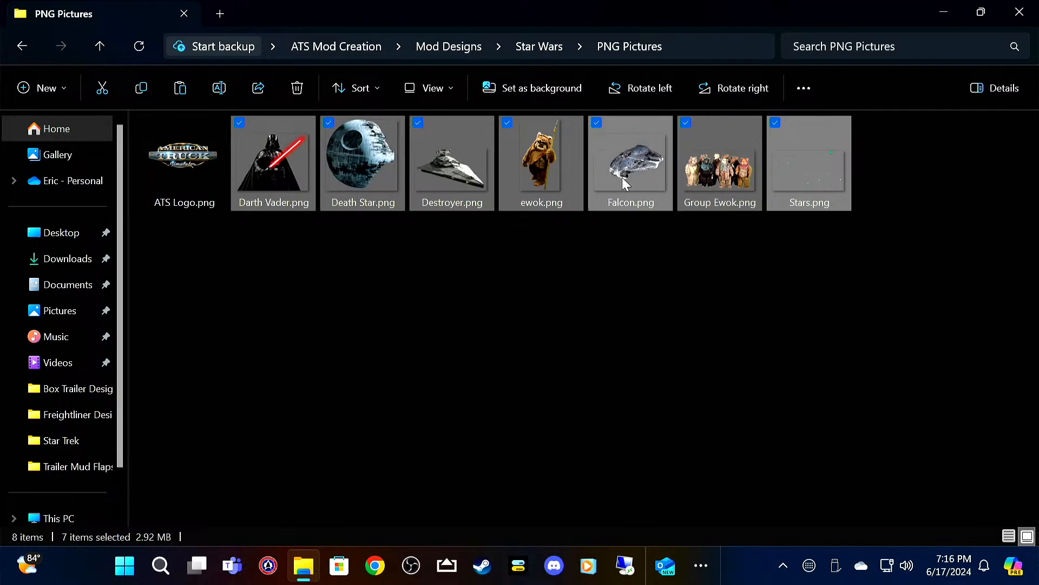
pyautogui.click(144, 88)
pyautogui.click(93, 42)
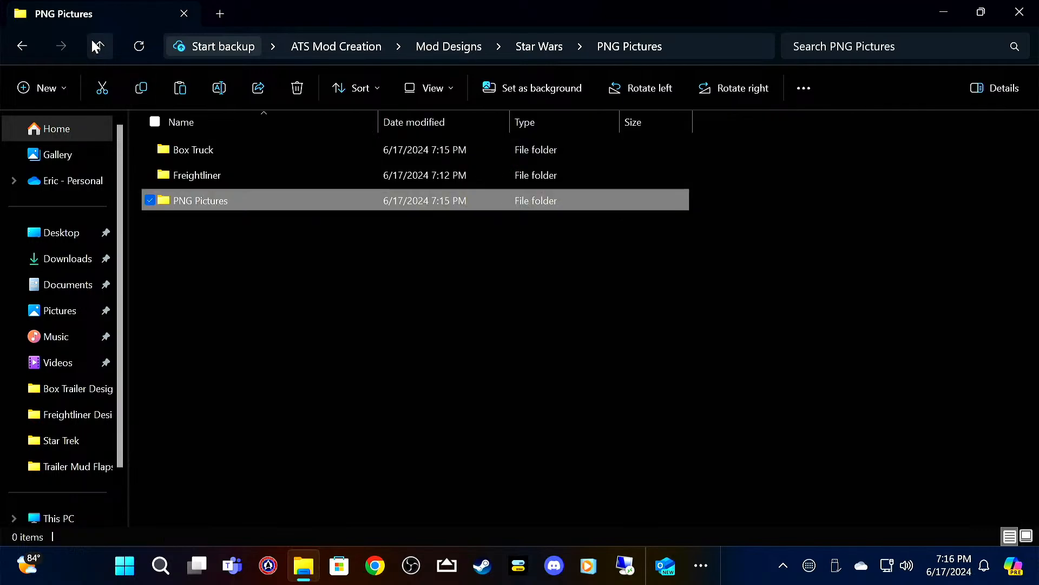
# Step: Paste the copied Star Wars pictures into the Box Truck folder and return to the Star Wars folder
pyautogui.doubleClick(207, 149)
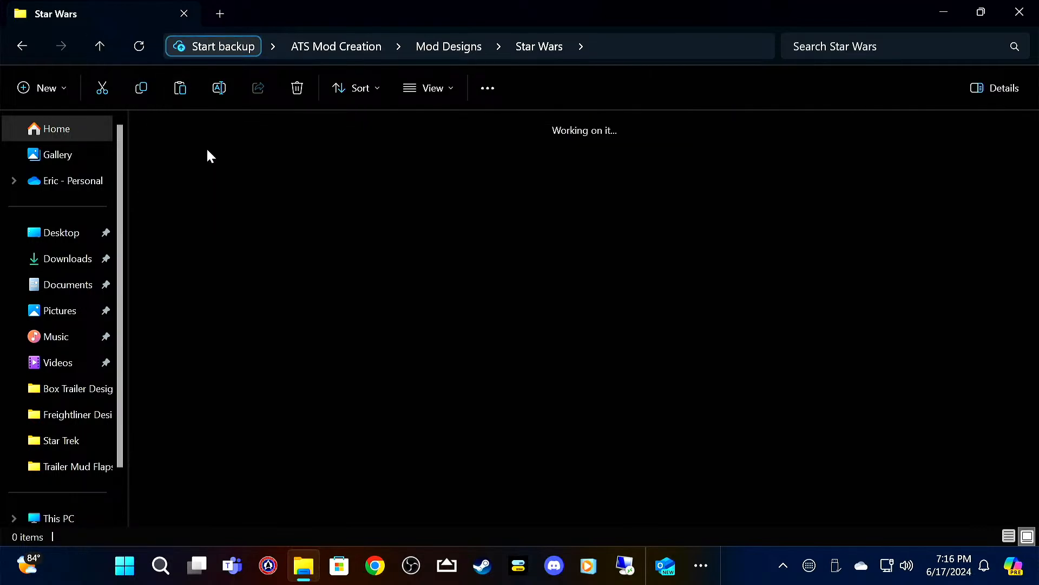
pyautogui.rightClick(297, 339)
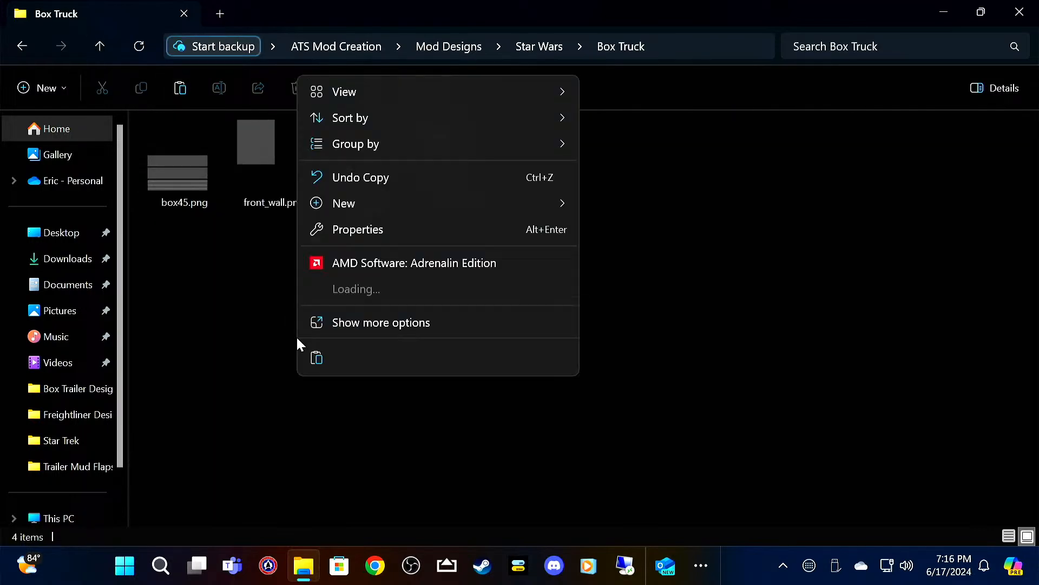
pyautogui.click(317, 357)
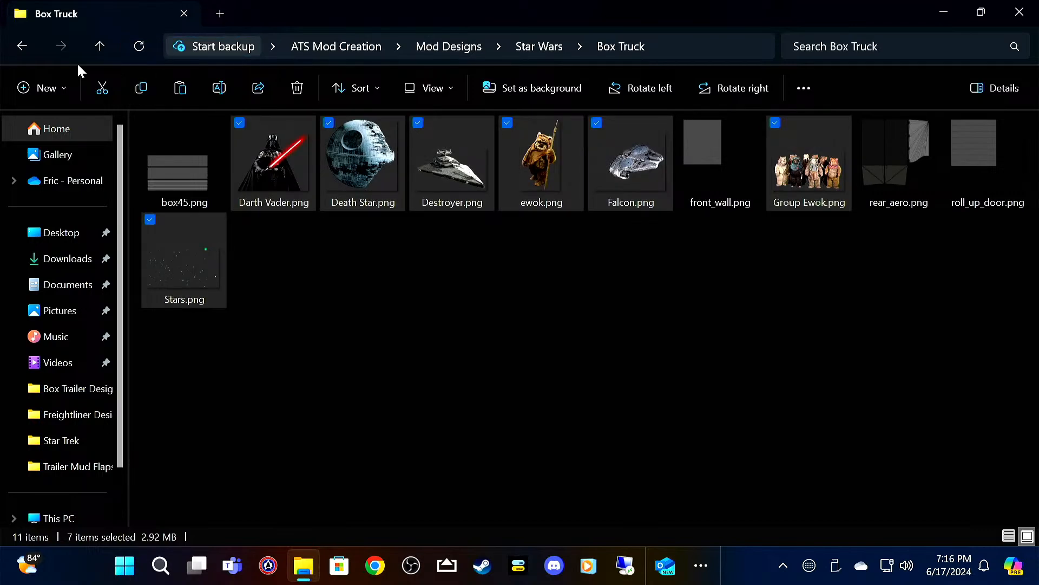
pyautogui.click(99, 46)
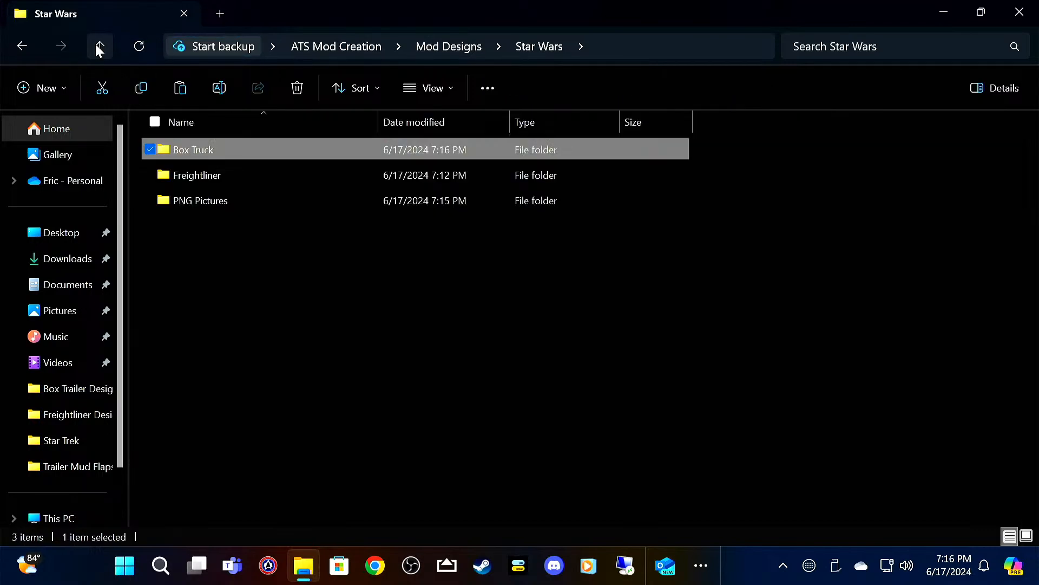
# Step: Paste the same pictures into the Freightliner folder and go back up to the Star Wars folder
pyautogui.doubleClick(249, 184)
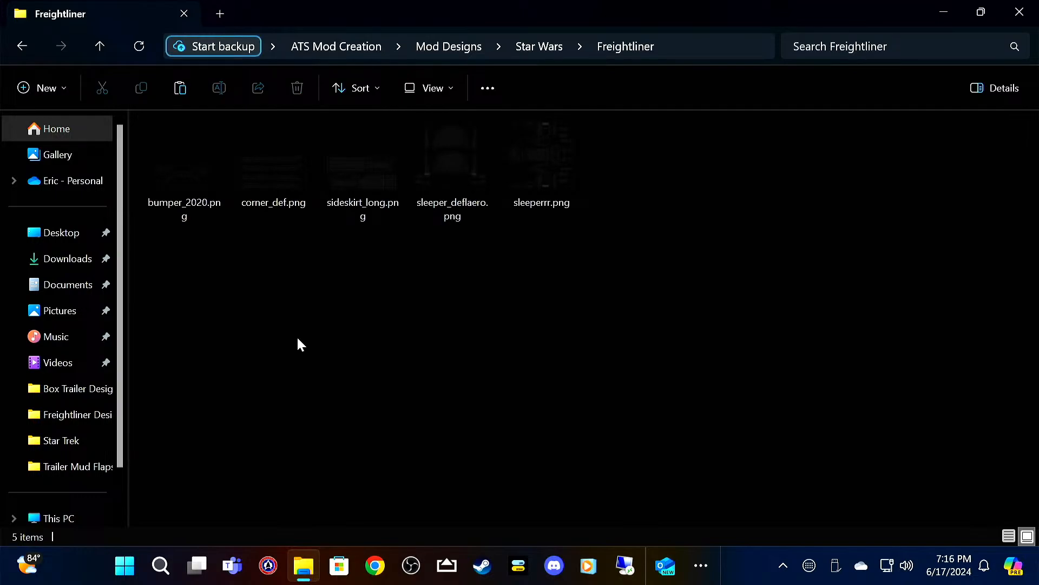
pyautogui.rightClick(298, 339)
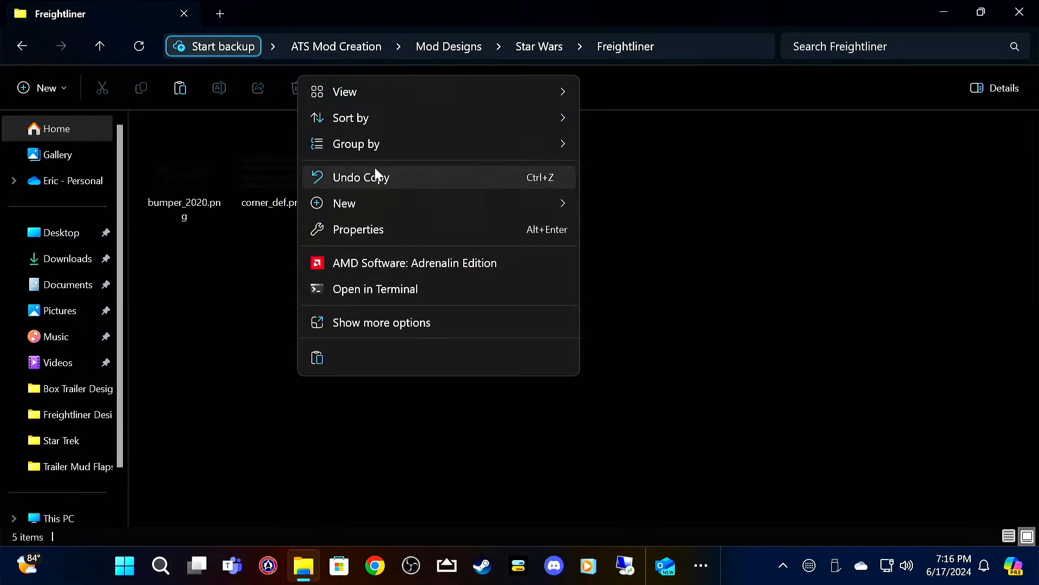
pyautogui.click(314, 365)
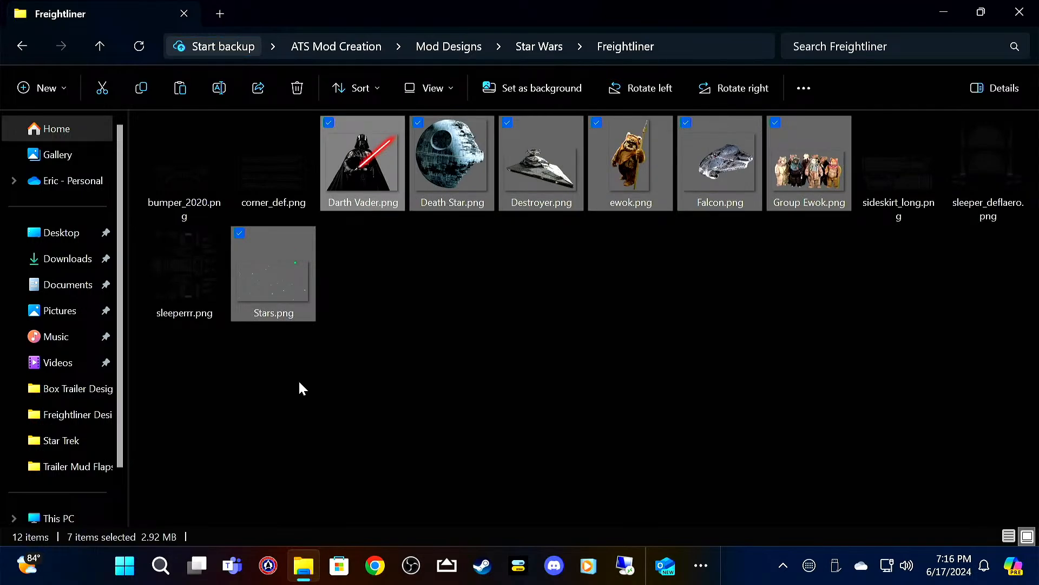
pyautogui.click(97, 46)
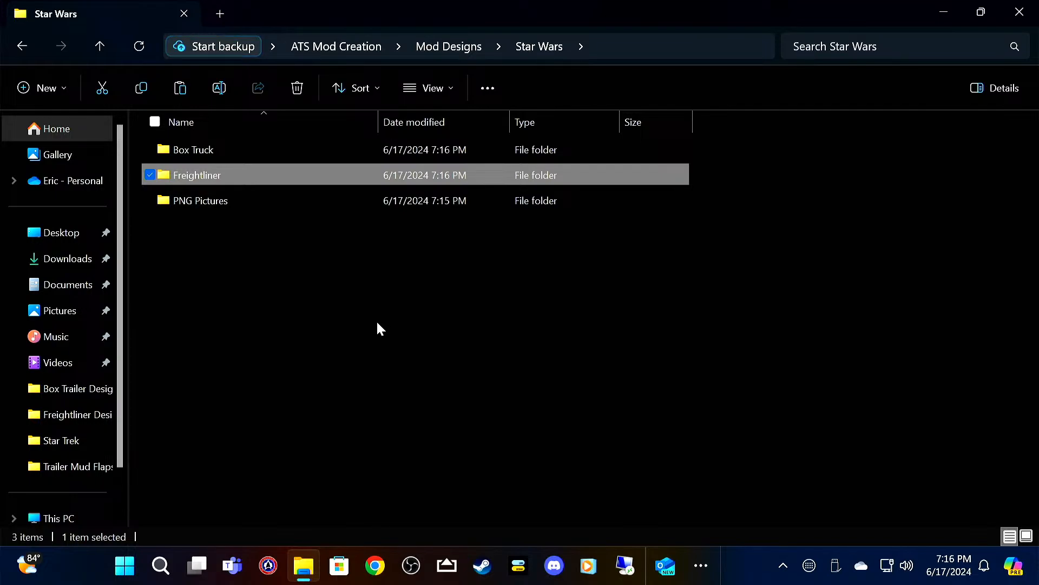
# Step: Open front_wall.png from the Box Truck folder in GIMP and add Stars.png to it as a layer
pyautogui.doubleClick(215, 147)
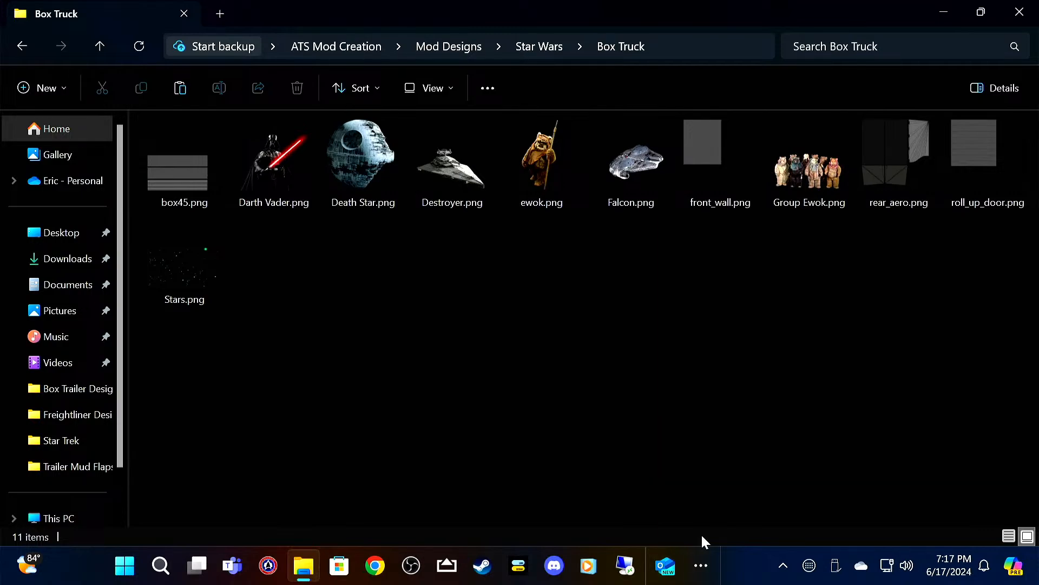
pyautogui.click(712, 143)
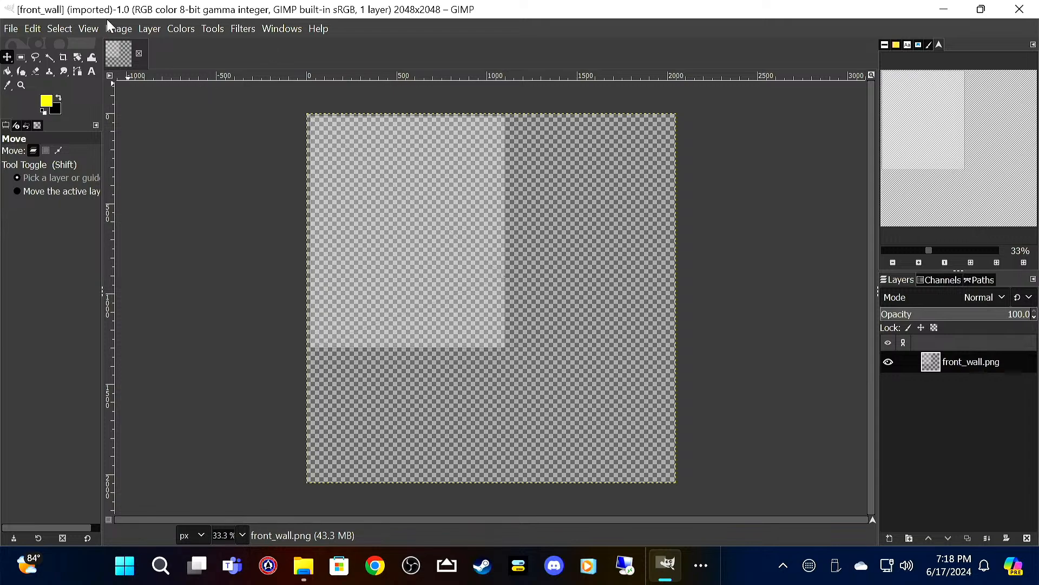
pyautogui.click(12, 27)
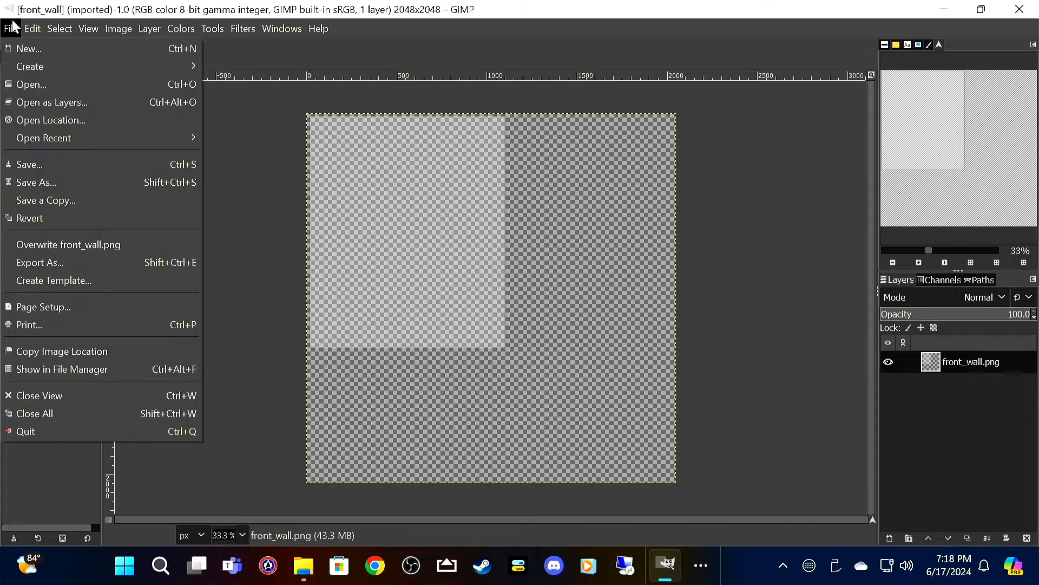
pyautogui.click(72, 102)
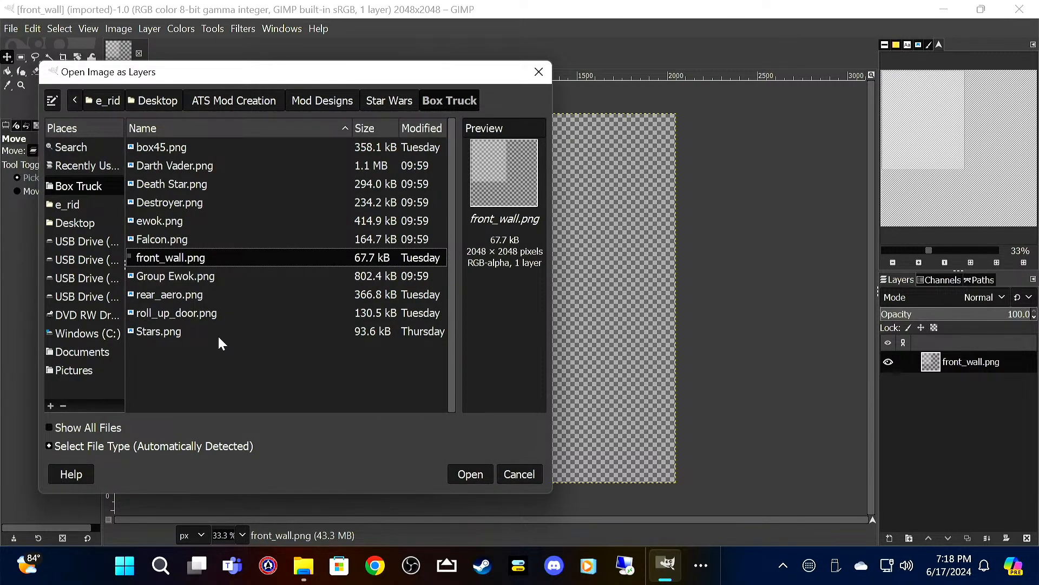
pyautogui.click(218, 330)
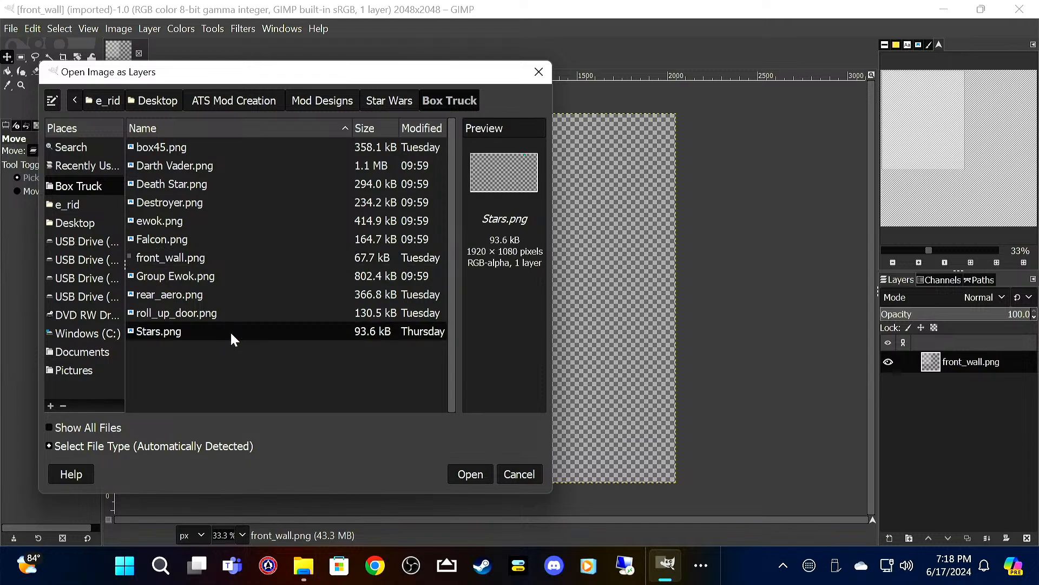
pyautogui.click(477, 470)
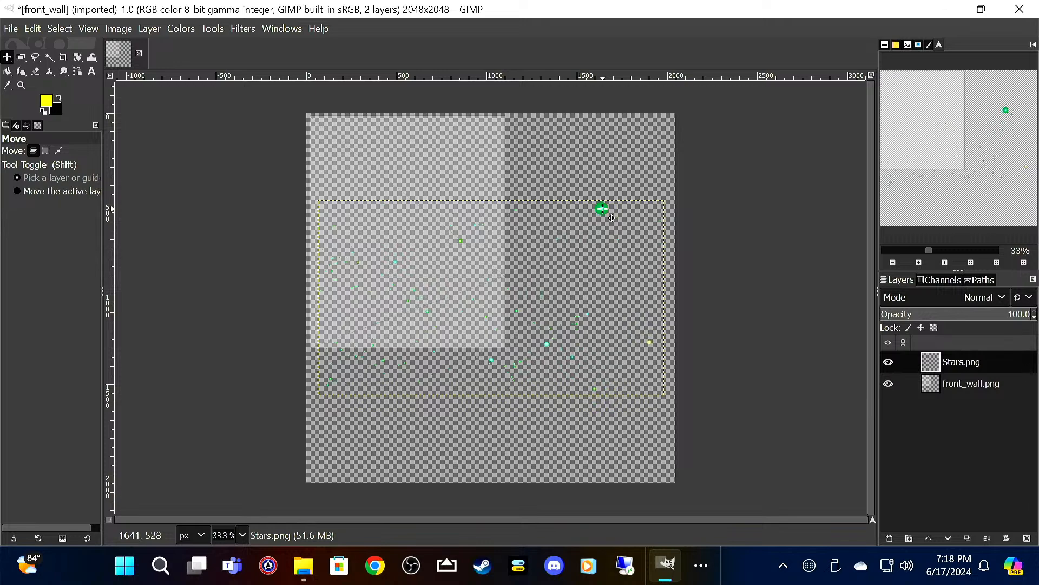
# Step: Rotate the Stars.png layer 90° clockwise and move it so it covers the light front wall area
pyautogui.rightClick(603, 208)
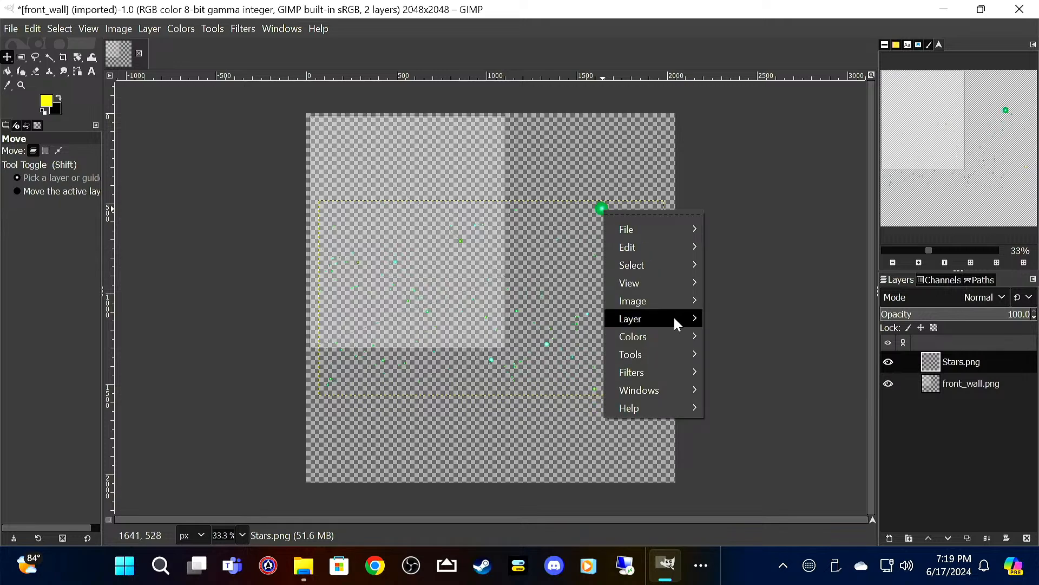
pyautogui.moveTo(675, 319)
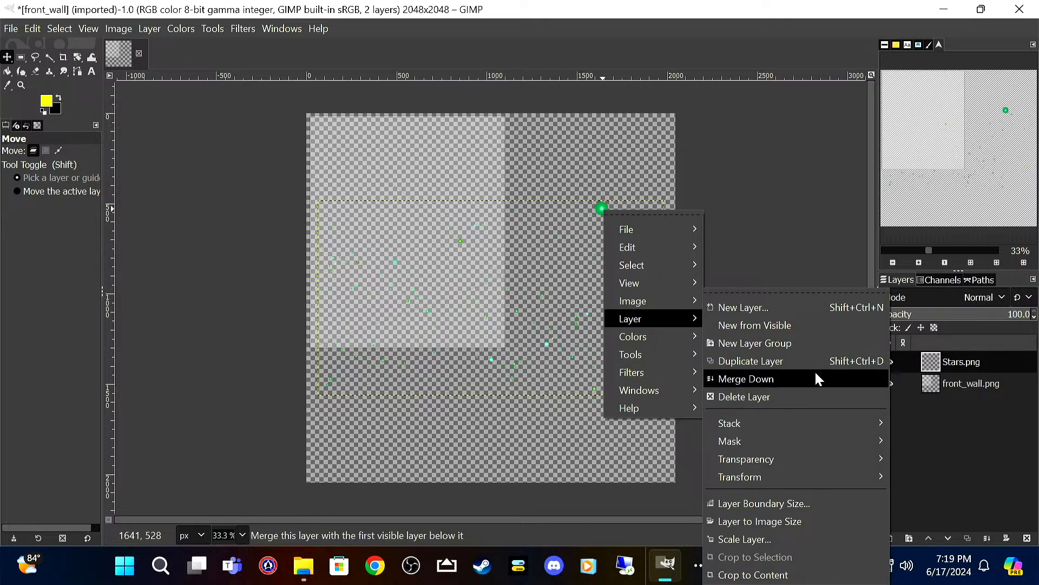
pyautogui.moveTo(815, 474)
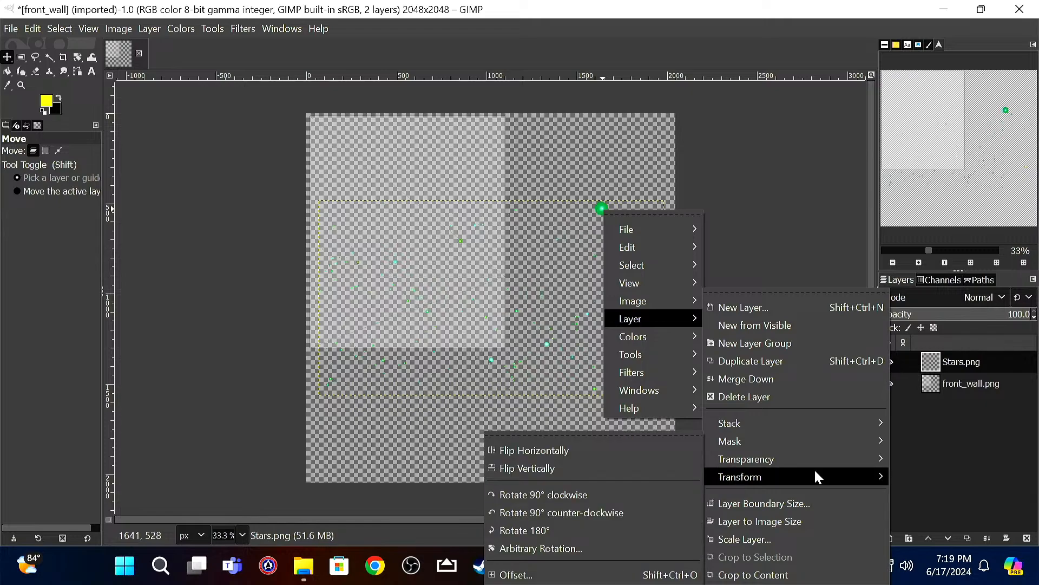
pyautogui.click(630, 494)
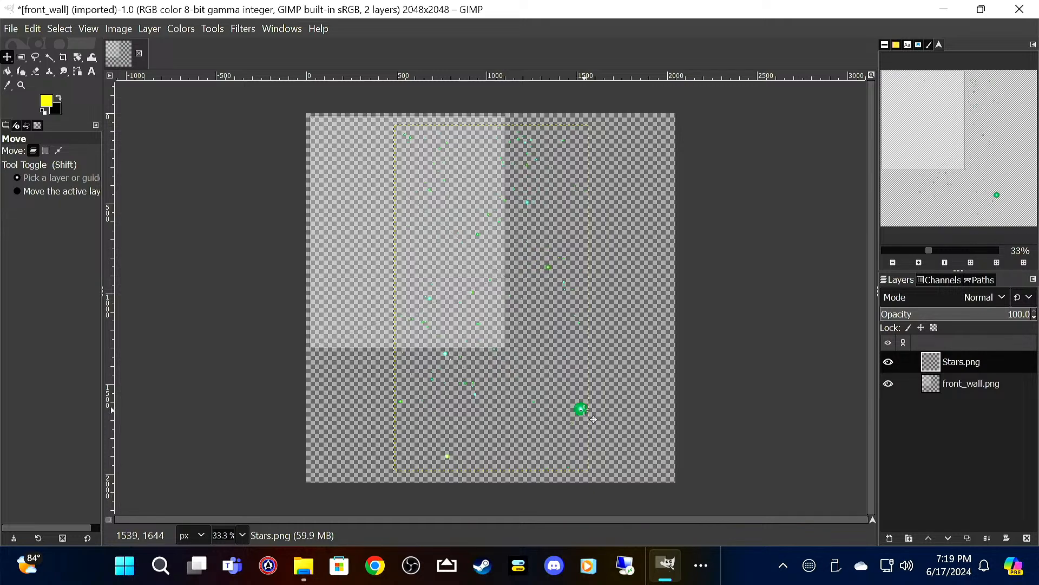
pyautogui.moveTo(587, 414); pyautogui.dragTo(507, 351)
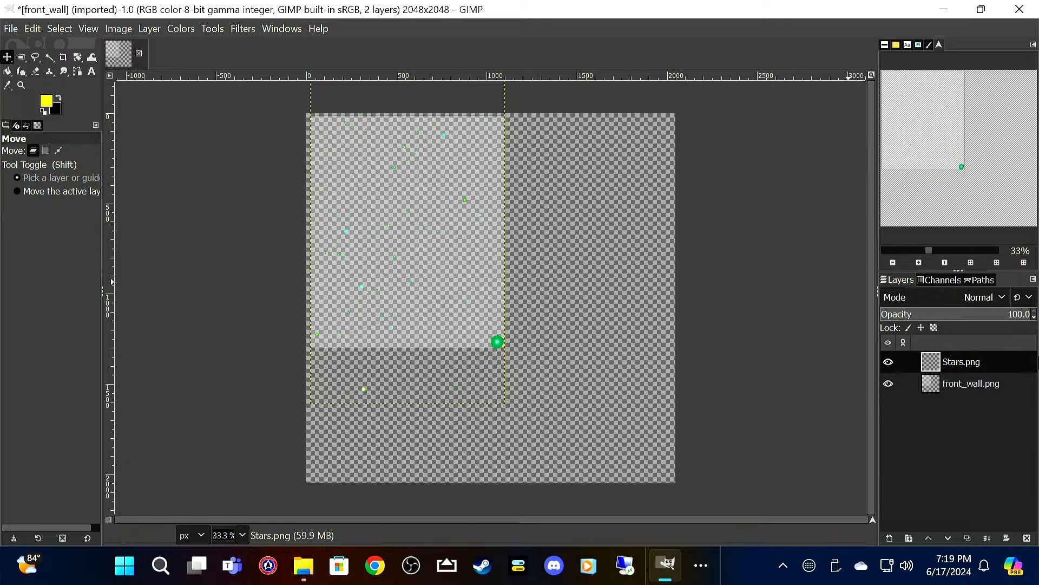
# Step: Lower the opacity of the Stars.png layer to 50
pyautogui.click(1034, 319)
pyautogui.click(1035, 319)
pyautogui.click(1035, 318)
pyautogui.click(1035, 319)
pyautogui.click(1034, 318)
pyautogui.click(1035, 319)
pyautogui.click(1034, 319)
pyautogui.click(1035, 319)
pyautogui.click(1035, 318)
pyautogui.click(1034, 319)
pyautogui.click(1035, 318)
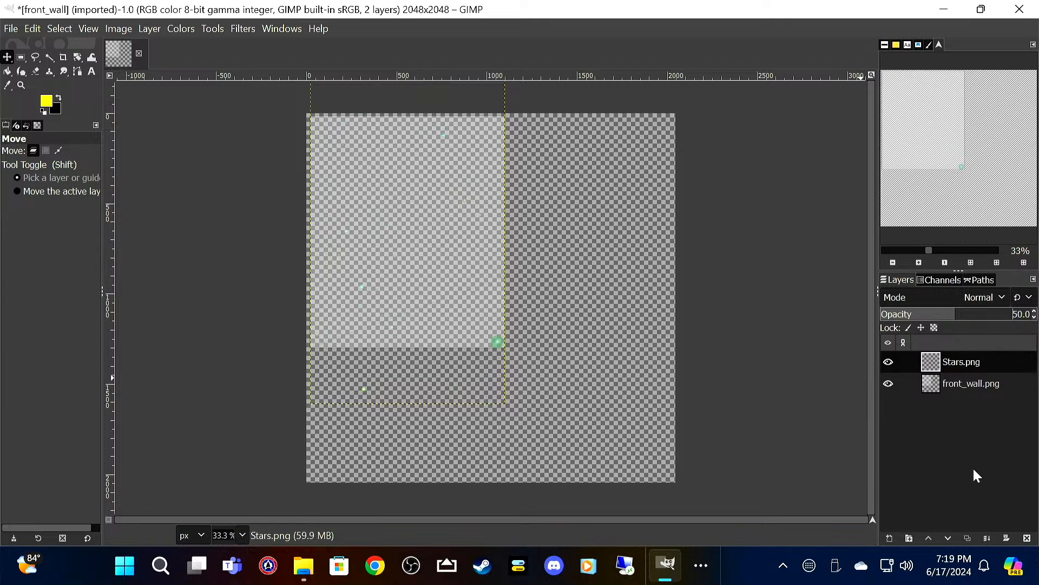
# Step: Create a transparent 2048 x 2048 px layer named Paint and place it beneath the front_wall.png layer
pyautogui.rightClick(975, 435)
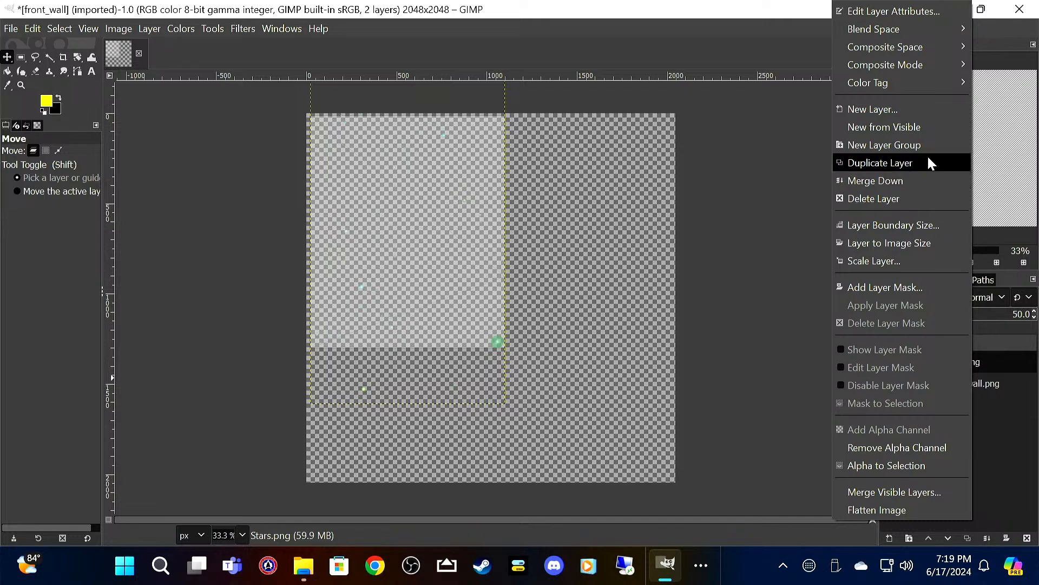
pyautogui.click(932, 110)
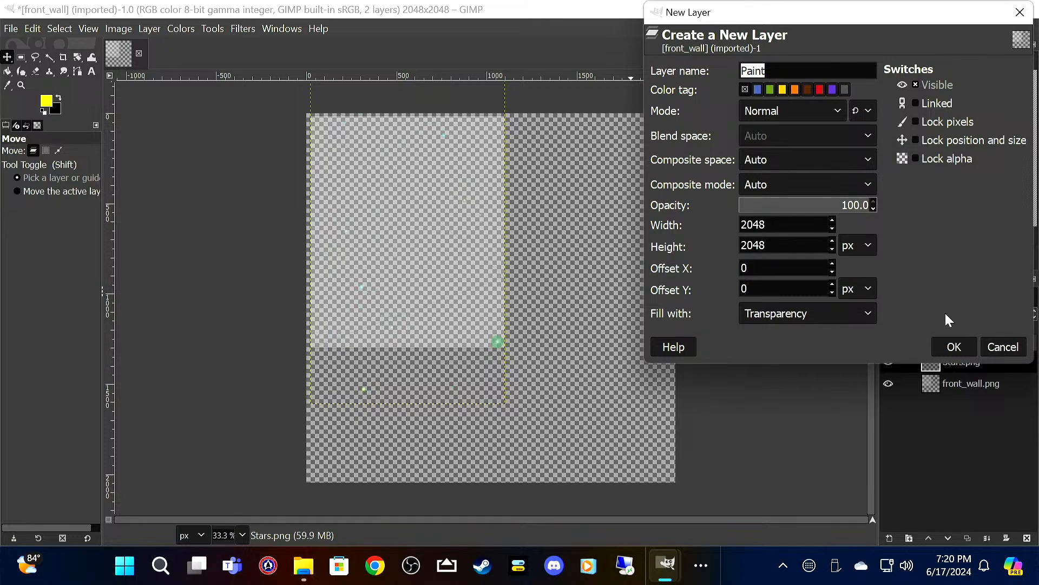
pyautogui.click(954, 350)
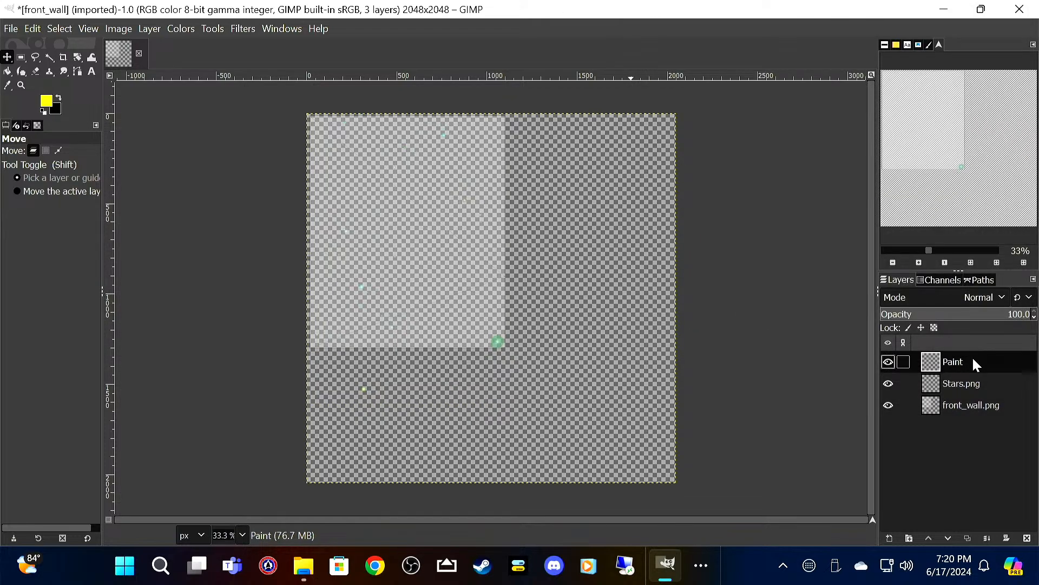
pyautogui.moveTo(975, 362); pyautogui.dragTo(977, 416)
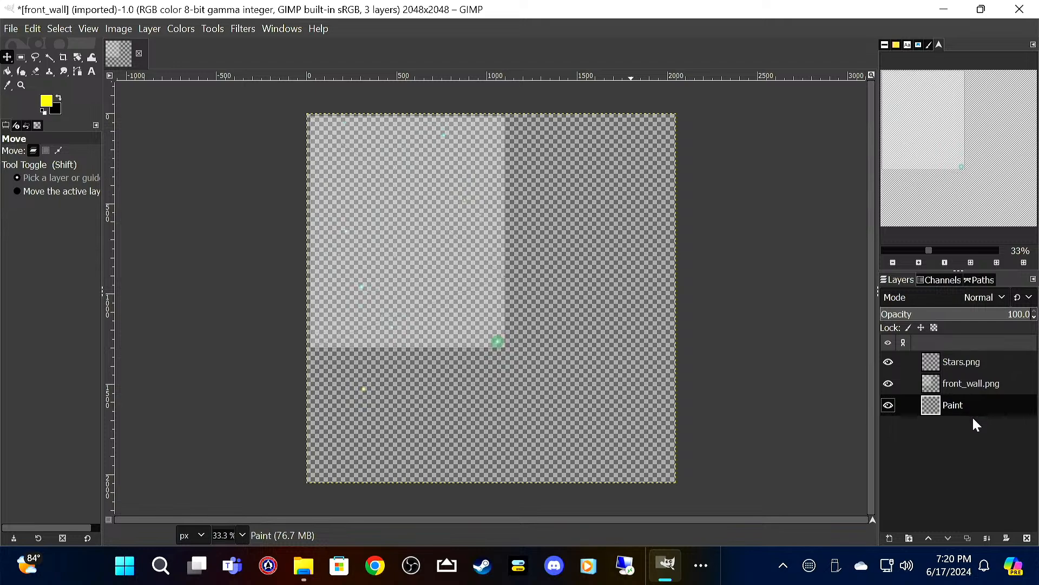
# Step: Swap the foreground and background colours and bucket-fill the Paint layer with black
pyautogui.click(59, 99)
pyautogui.click(7, 71)
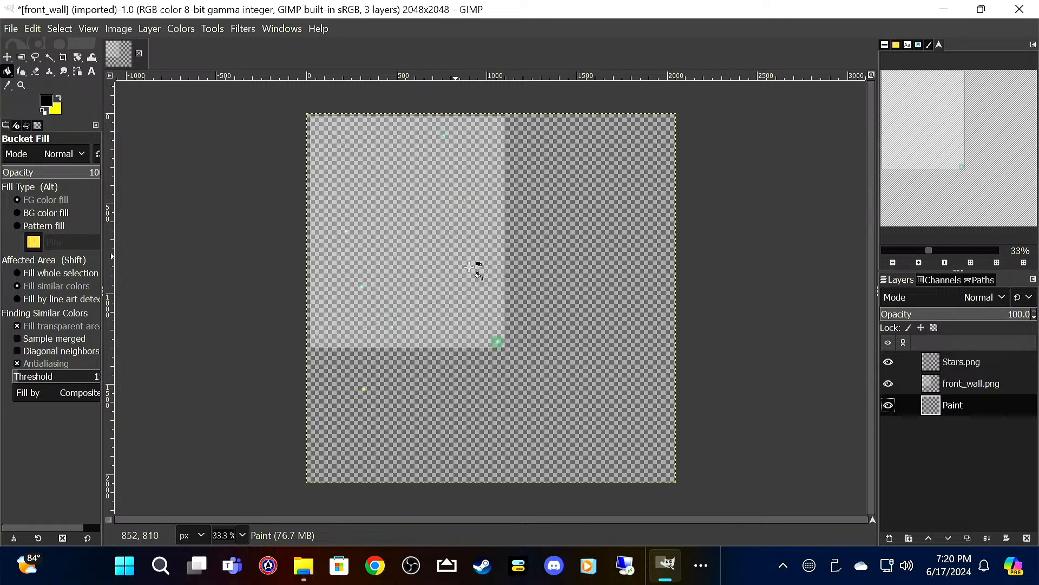
pyautogui.click(524, 291)
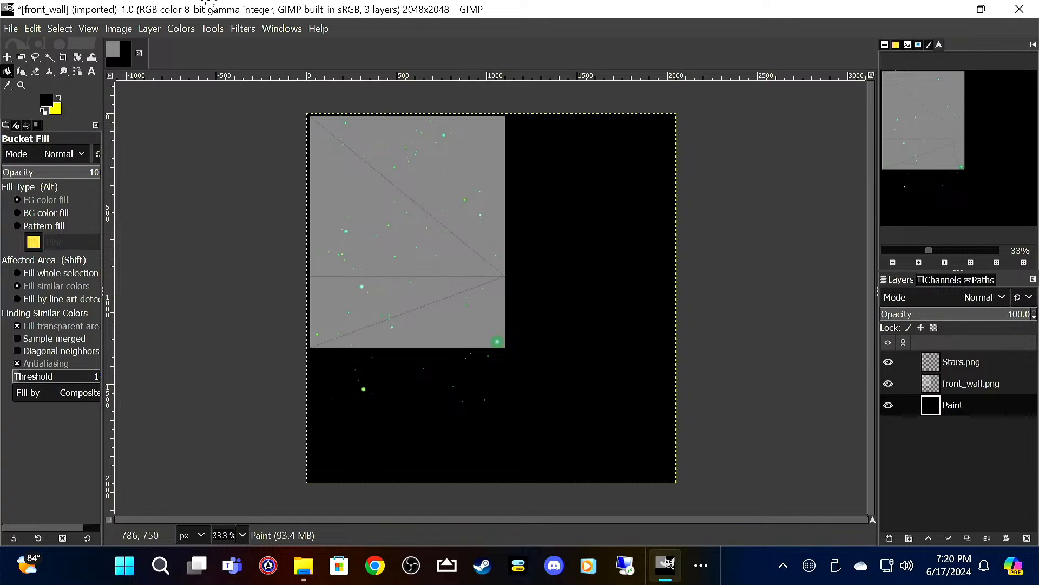
# Step: Save the project as front_wall_star_wars.xcf in the Box Truck folder
pyautogui.click(11, 27)
pyautogui.click(53, 169)
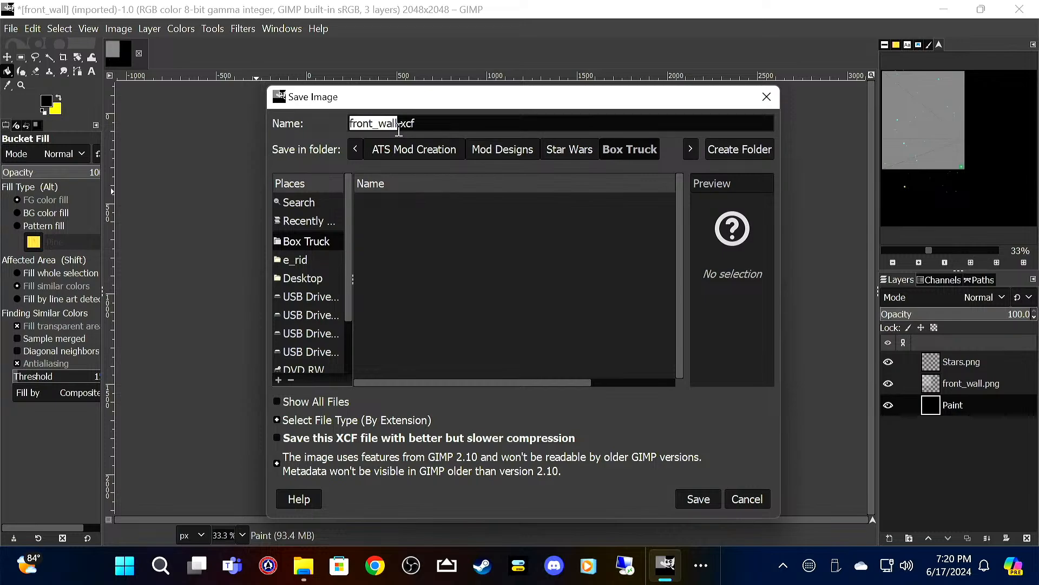
pyautogui.click(399, 130)
pyautogui.write('_')
pyautogui.press('BackSpace')
pyautogui.write('star_wars')
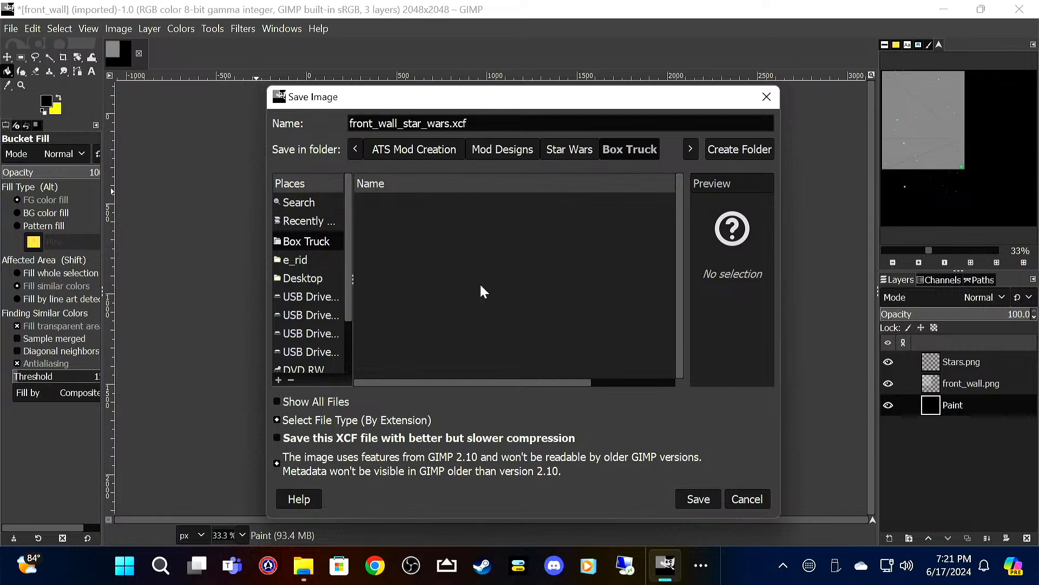
pyautogui.click(695, 503)
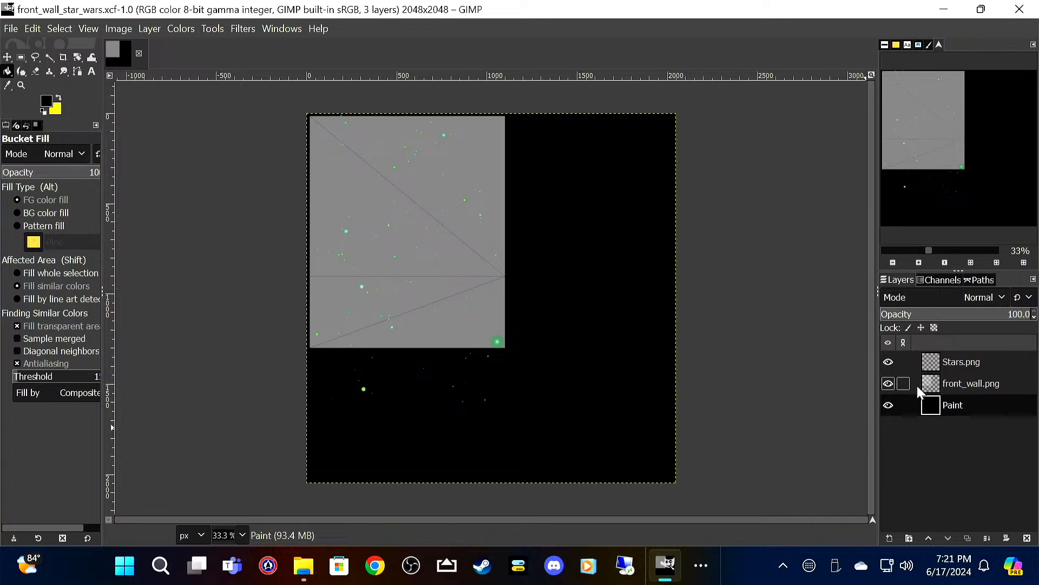
# Step: Hide the front_wall.png layer and export the image as front_wall_star_wars.png to the Box Truck folder with the preset PNG options
pyautogui.click(888, 384)
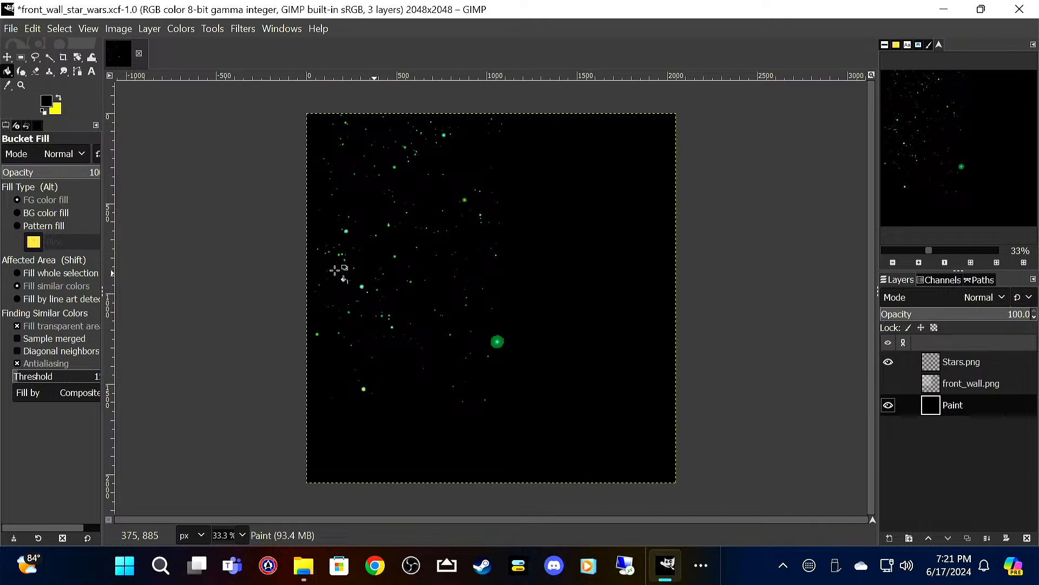
pyautogui.click(12, 29)
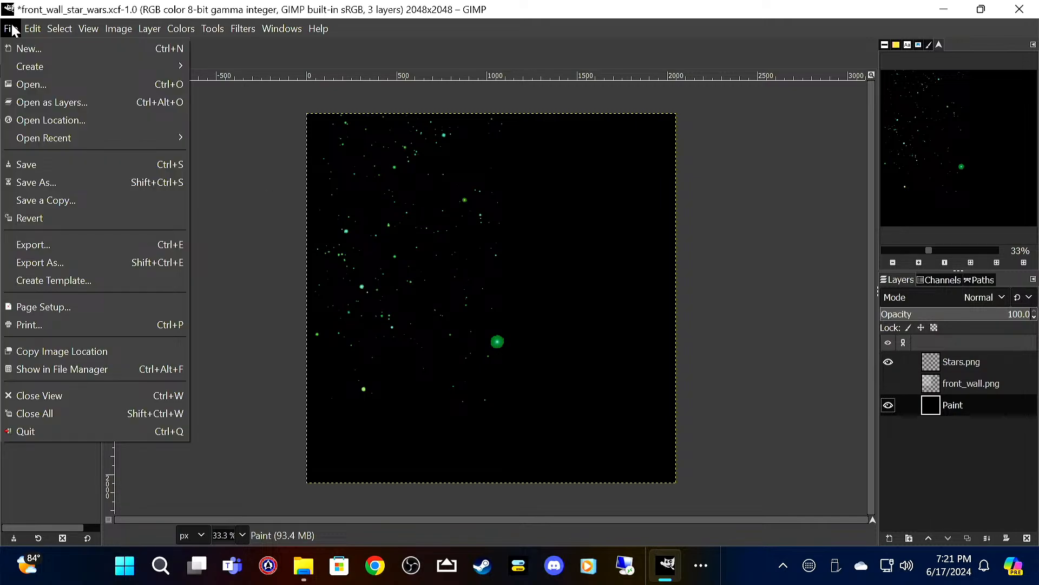
pyautogui.click(61, 243)
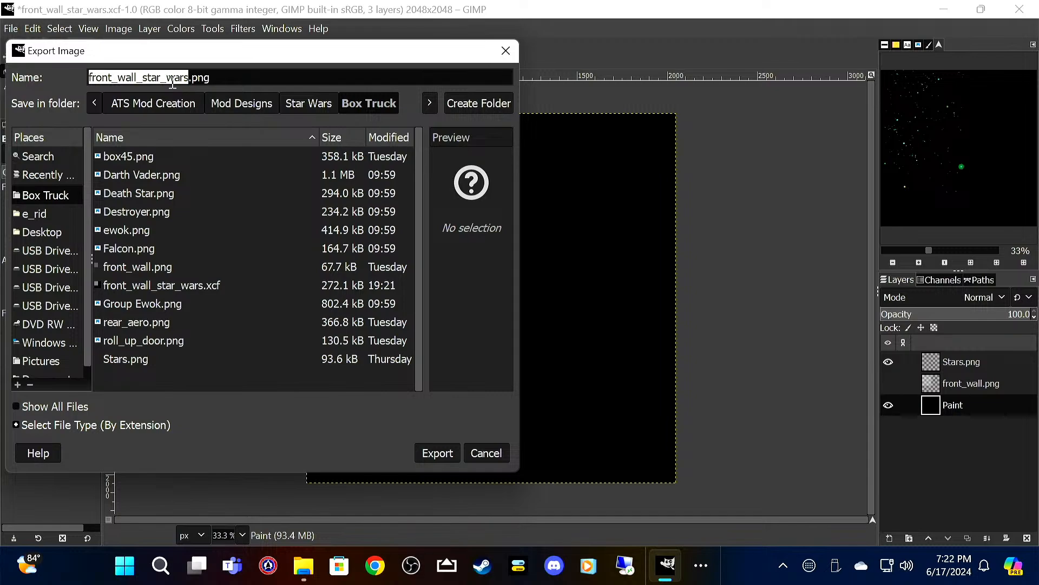
pyautogui.click(446, 456)
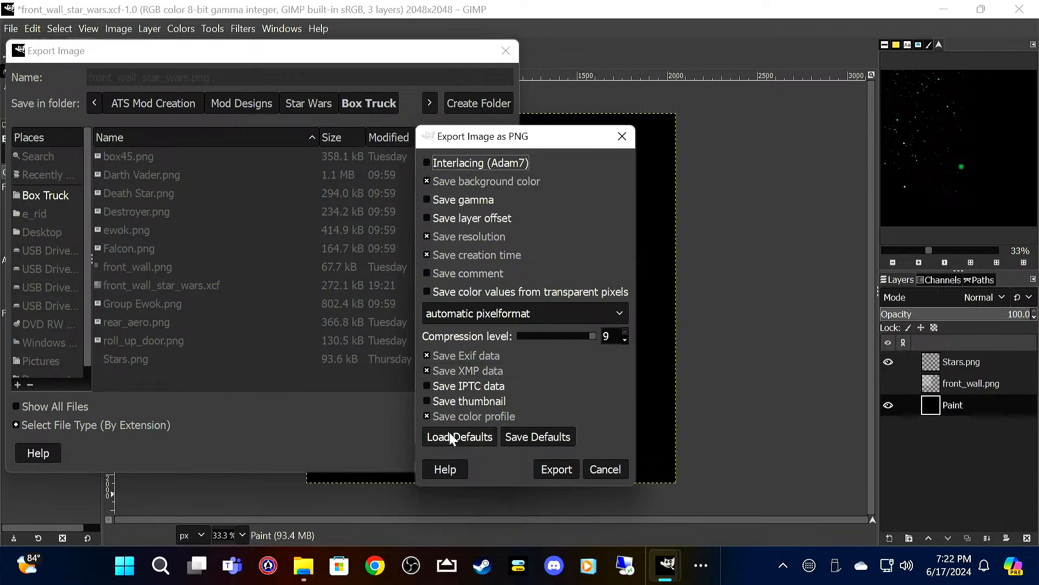
pyautogui.click(558, 469)
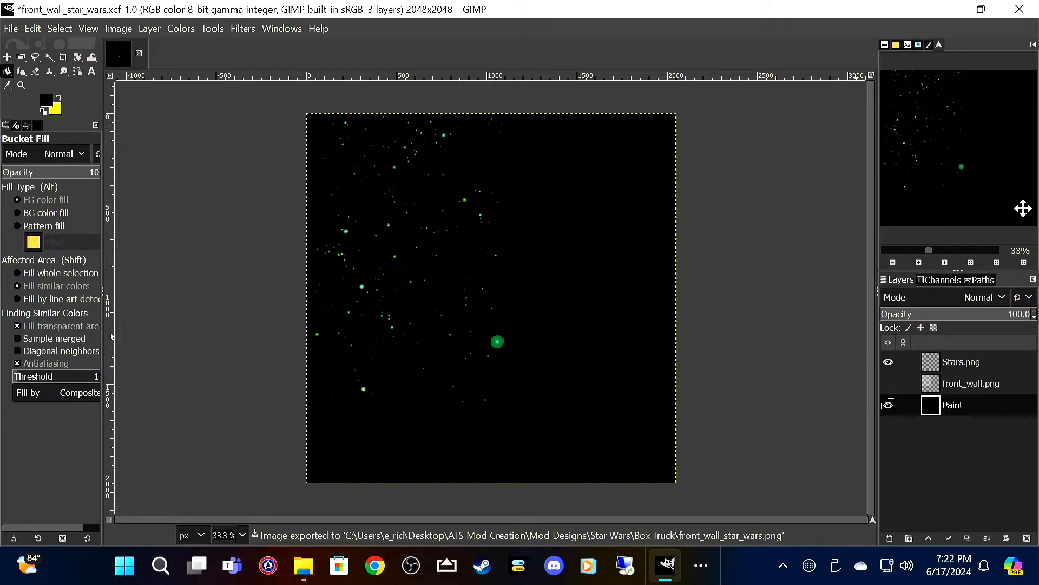
# Step: Quit GIMP discarding the unsaved changes and delete front_wall.png from the Box Truck folder
pyautogui.click(1020, 9)
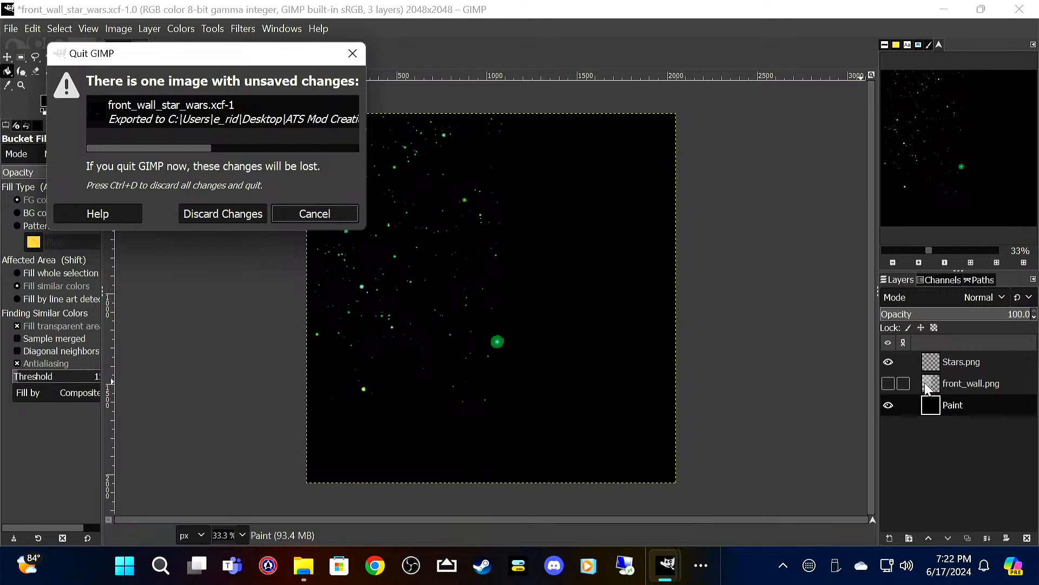
pyautogui.click(220, 217)
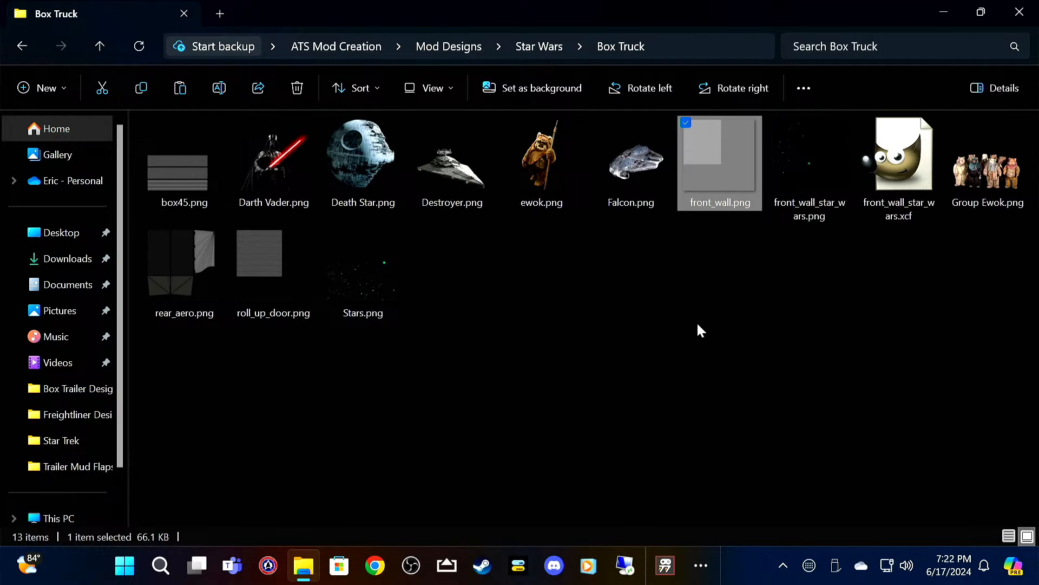
pyautogui.press('Delete')
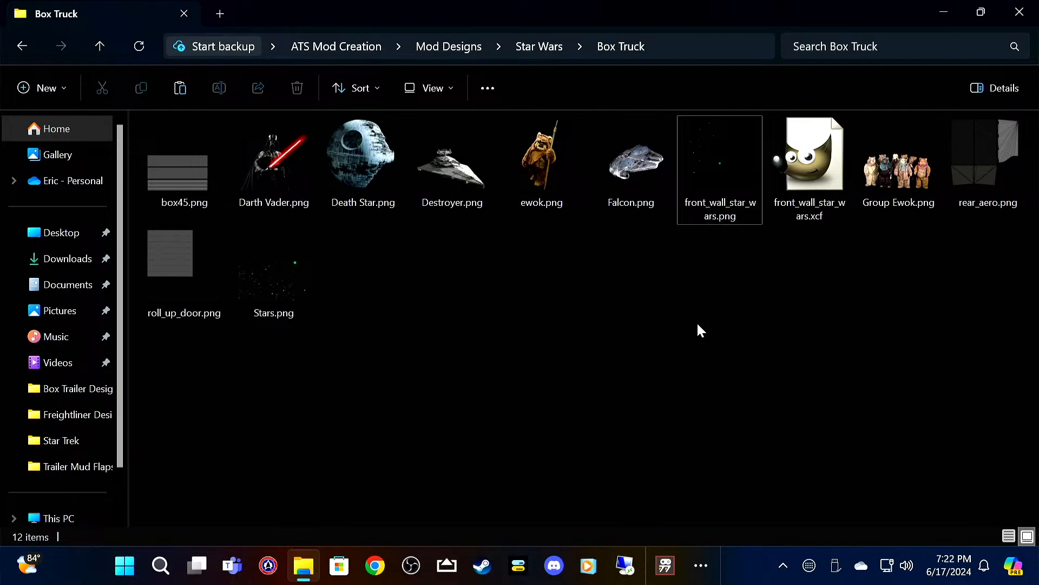
# Step: Open rear_aero.png from the Box Truck folder in GIMP
pyautogui.moveTo(993, 170)
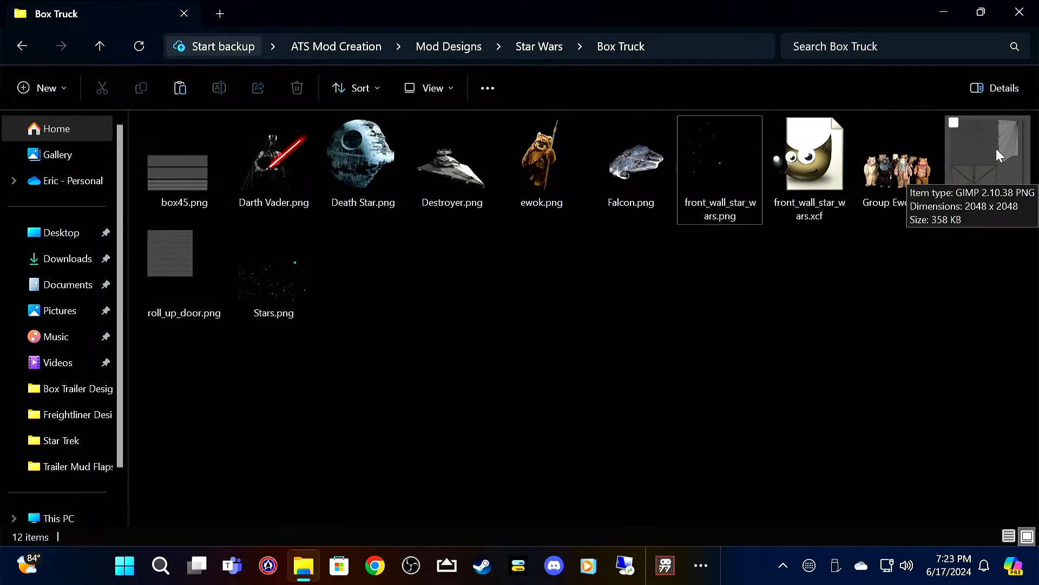
pyautogui.click(996, 149)
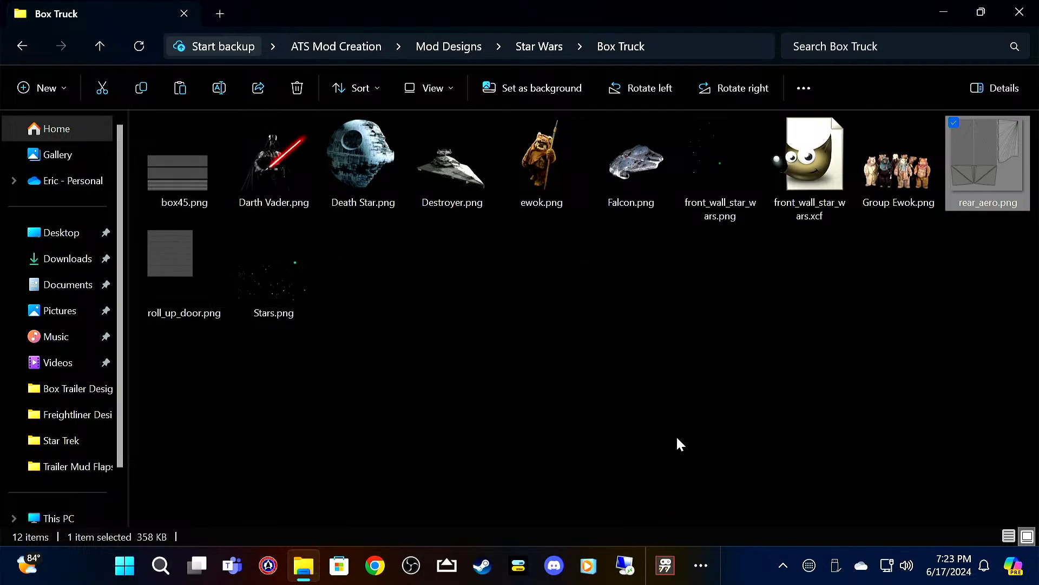
pyautogui.doubleClick(986, 160)
pyautogui.click(701, 567)
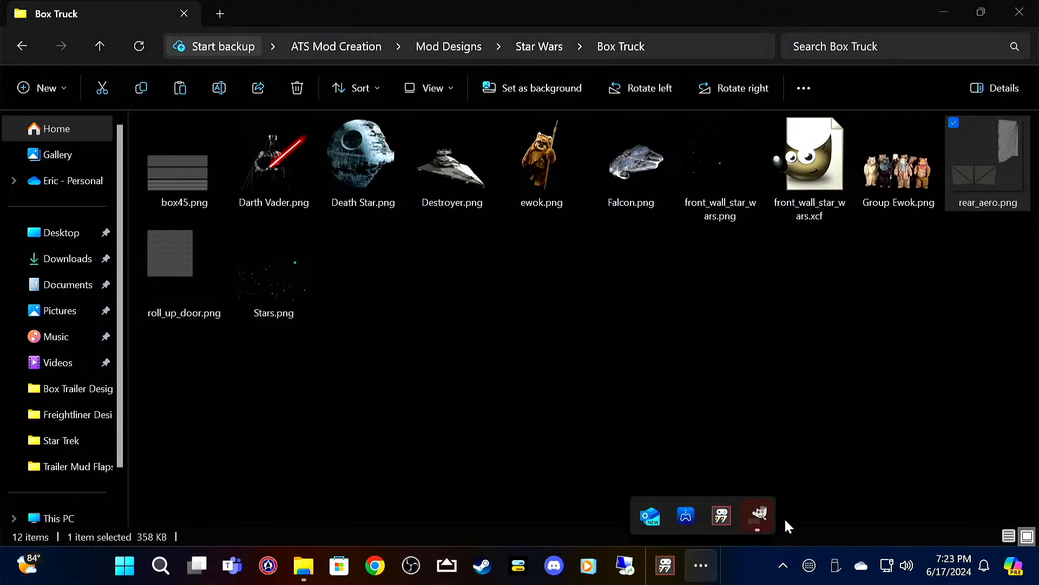
pyautogui.click(759, 515)
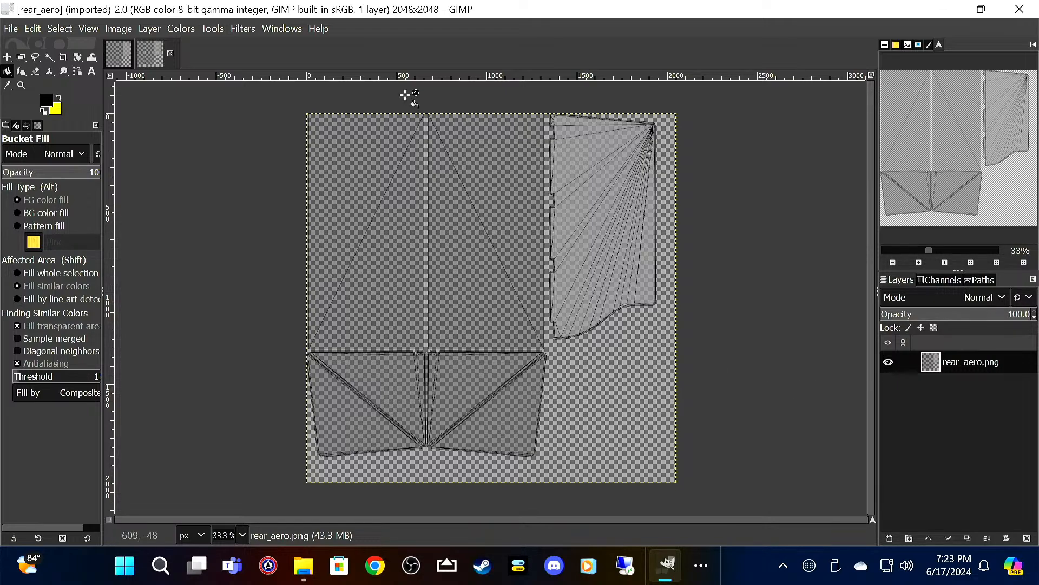
# Step: Open Stars.png from the Box Truck folder as a new layer over rear_aero.png
pyautogui.click(10, 34)
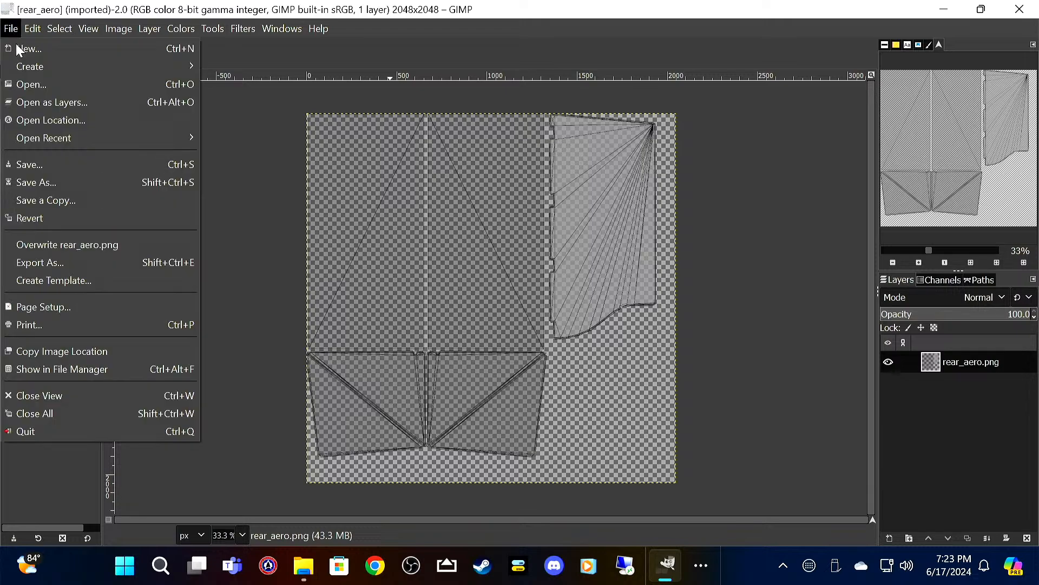
pyautogui.click(38, 103)
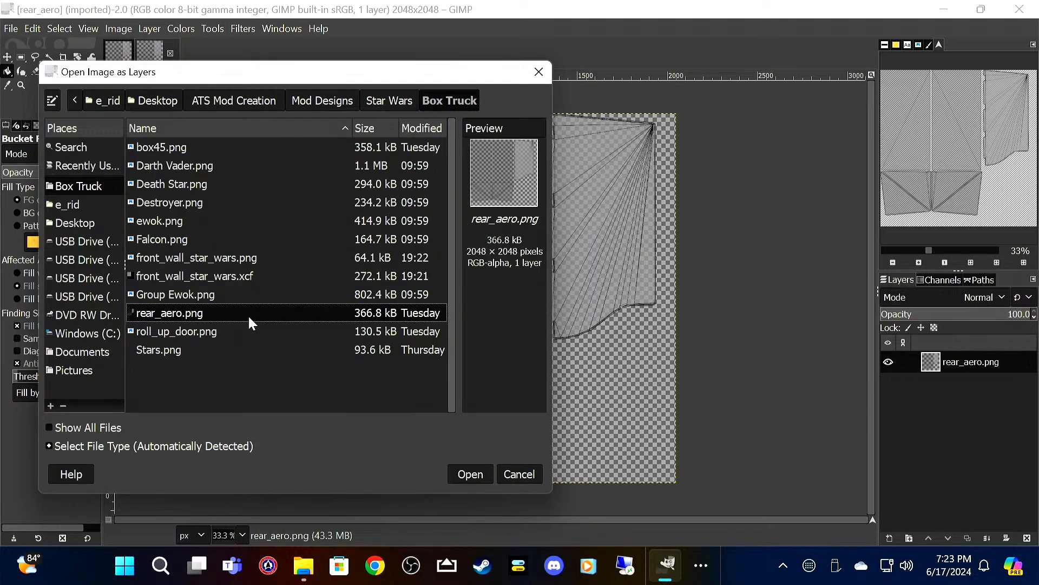
pyautogui.click(226, 351)
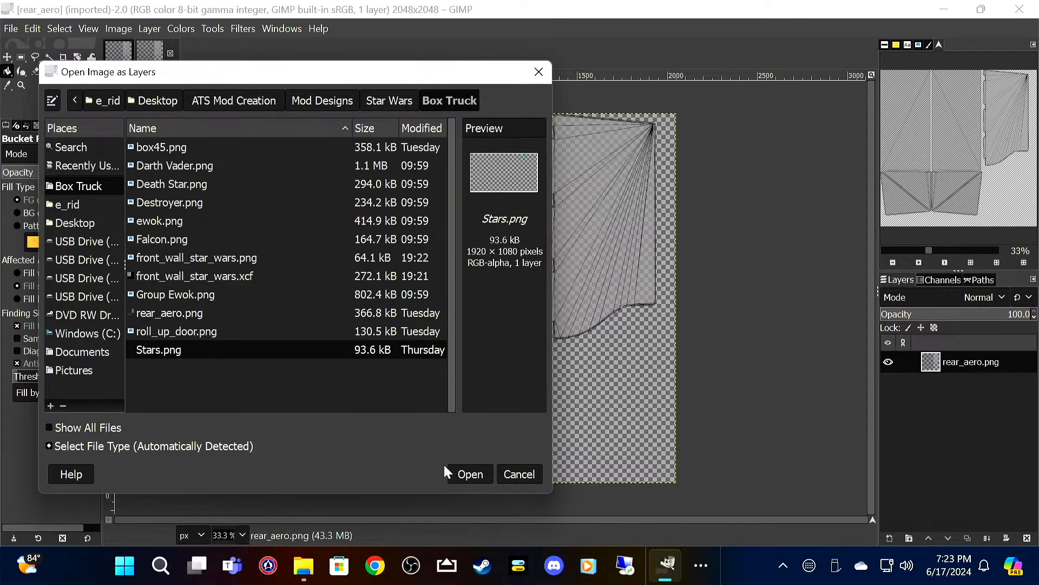
pyautogui.click(471, 474)
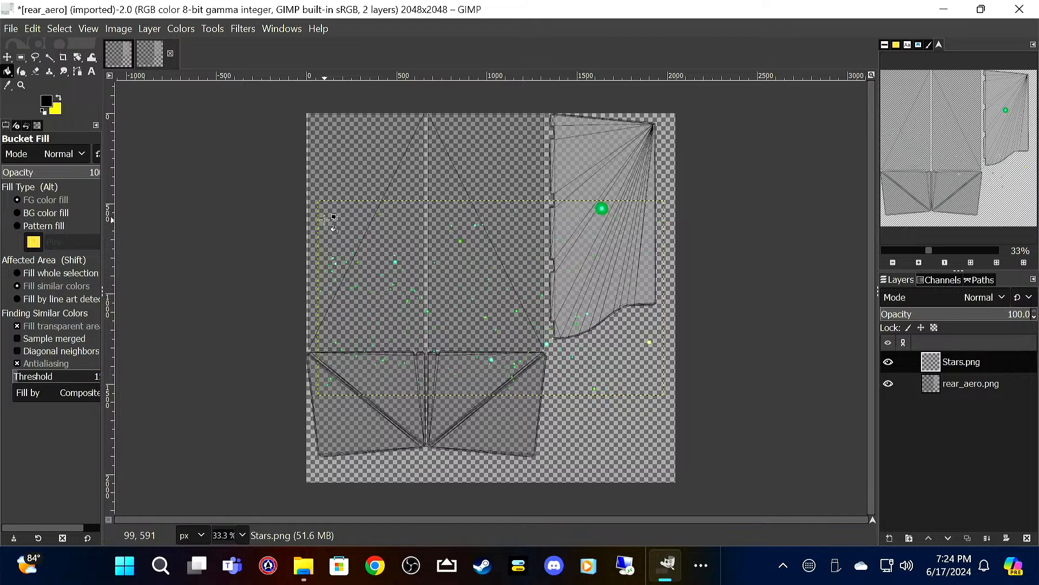
pyautogui.click(591, 240)
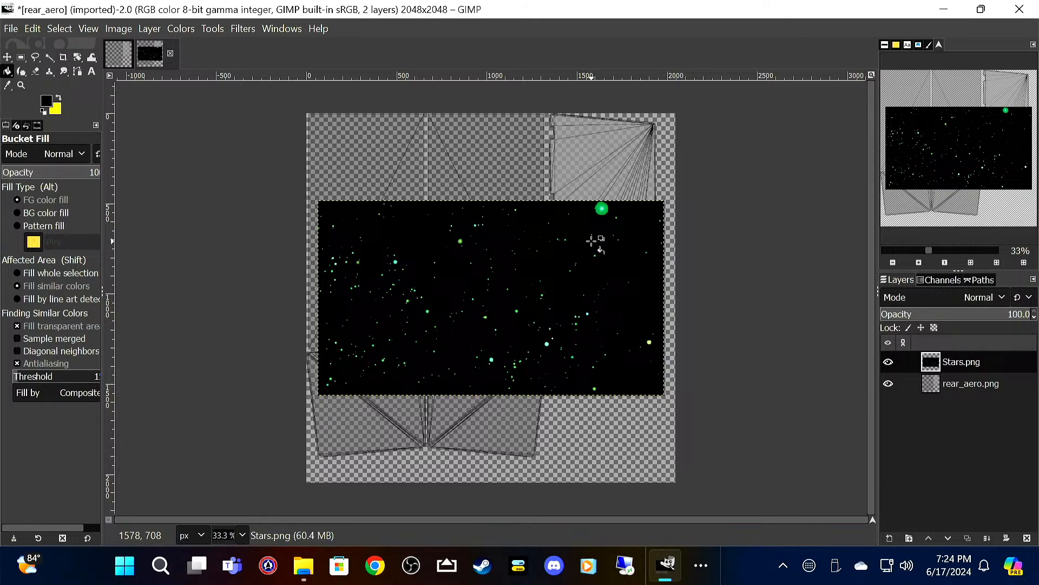
pyautogui.press('ctrl')
pyautogui.hotkey('ctrl', 'z')
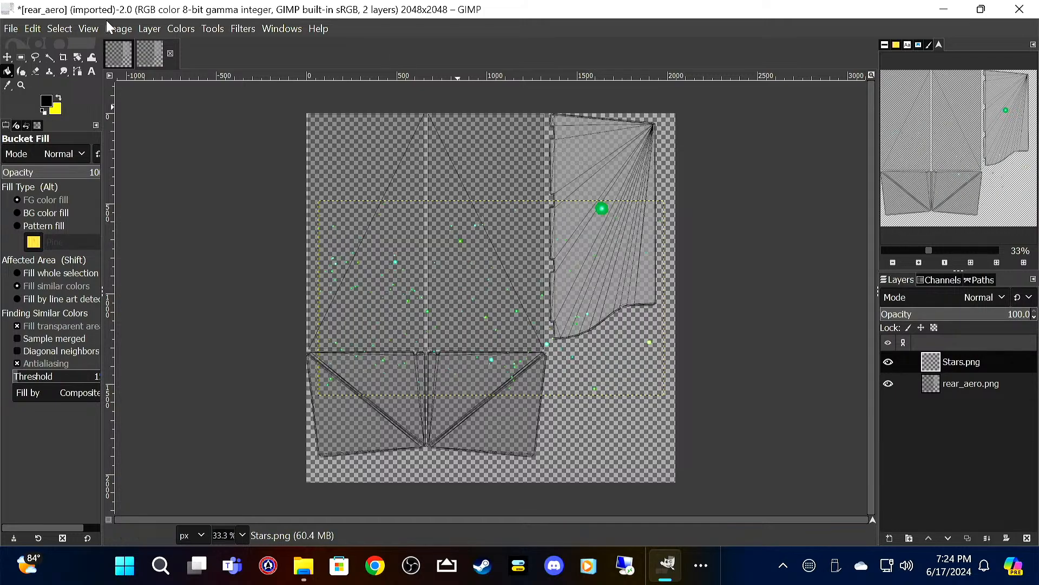
# Step: Move the Stars.png layer up to the canvas's upper edge and set its opacity to 50
pyautogui.click(8, 57)
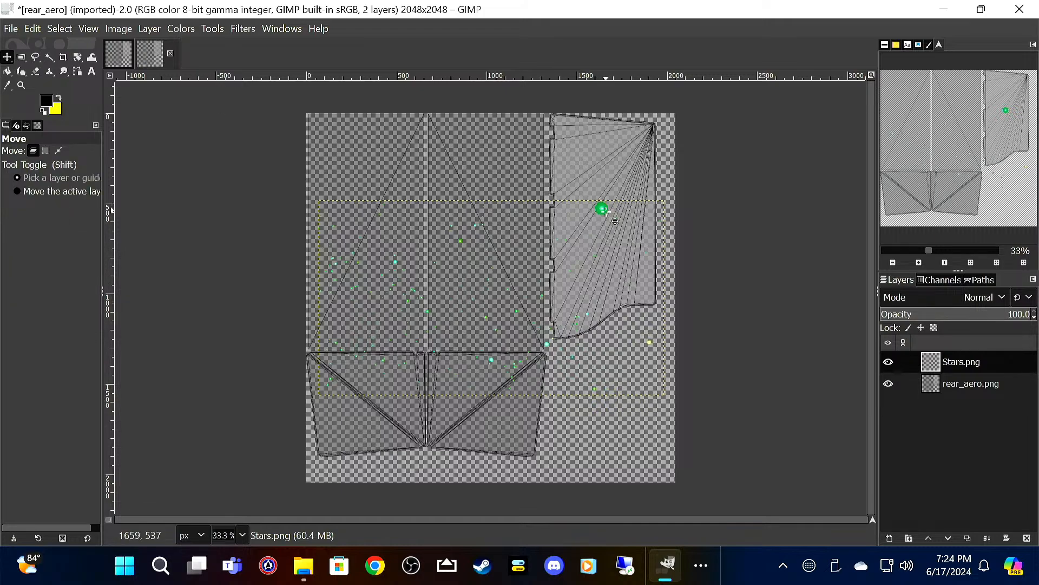
pyautogui.moveTo(603, 209); pyautogui.dragTo(595, 122)
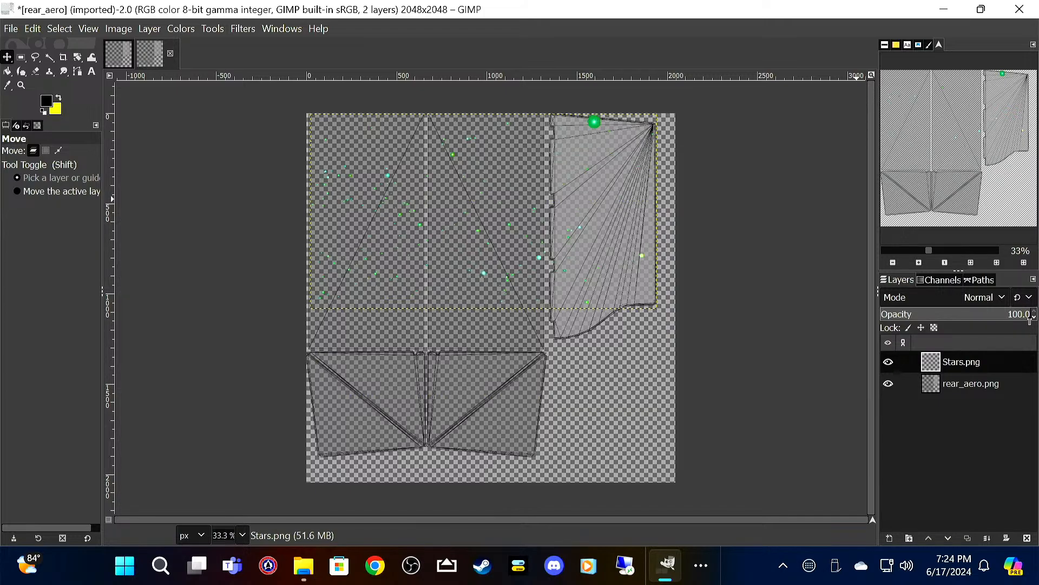
pyautogui.moveTo(1036, 320); pyautogui.dragTo(1036, 319)
pyautogui.click(1035, 311)
pyautogui.click(1035, 311)
pyautogui.click(1035, 311)
pyautogui.click(1035, 311)
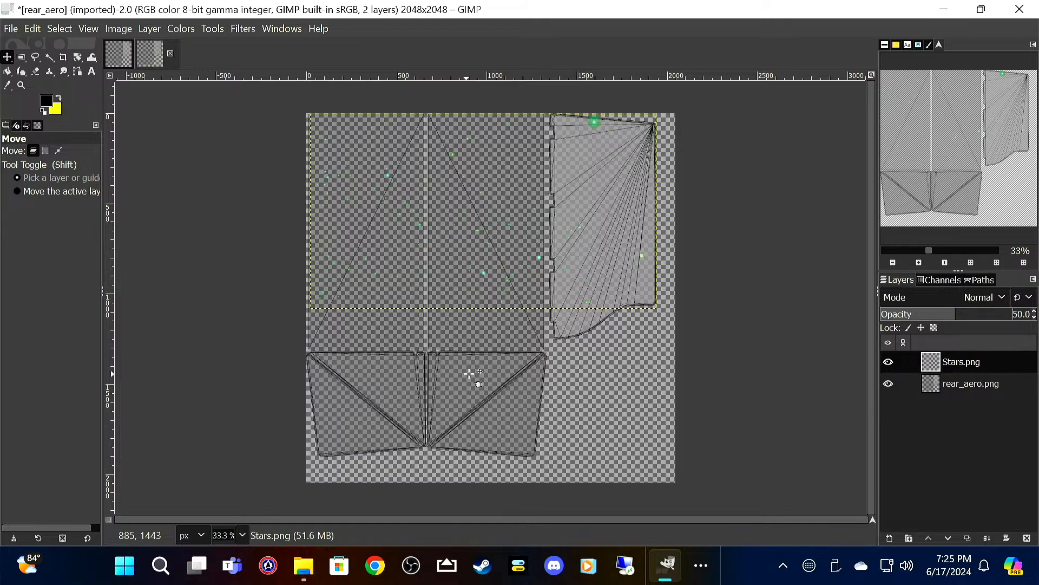
# Step: Duplicate the Stars.png layer and move the copy down directly below the original to cover the lower half of the canvas
pyautogui.rightClick(970, 365)
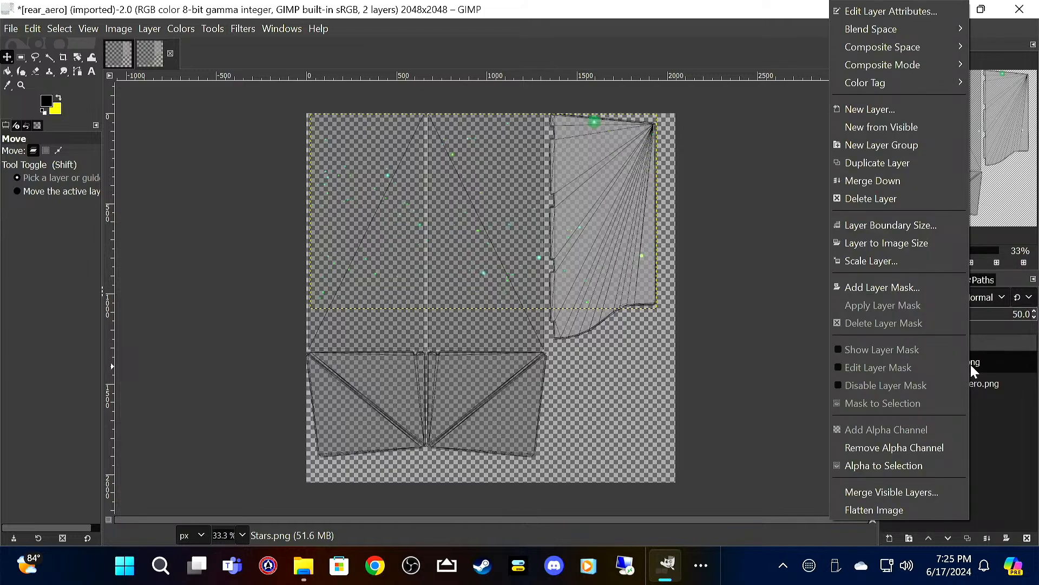
pyautogui.click(919, 163)
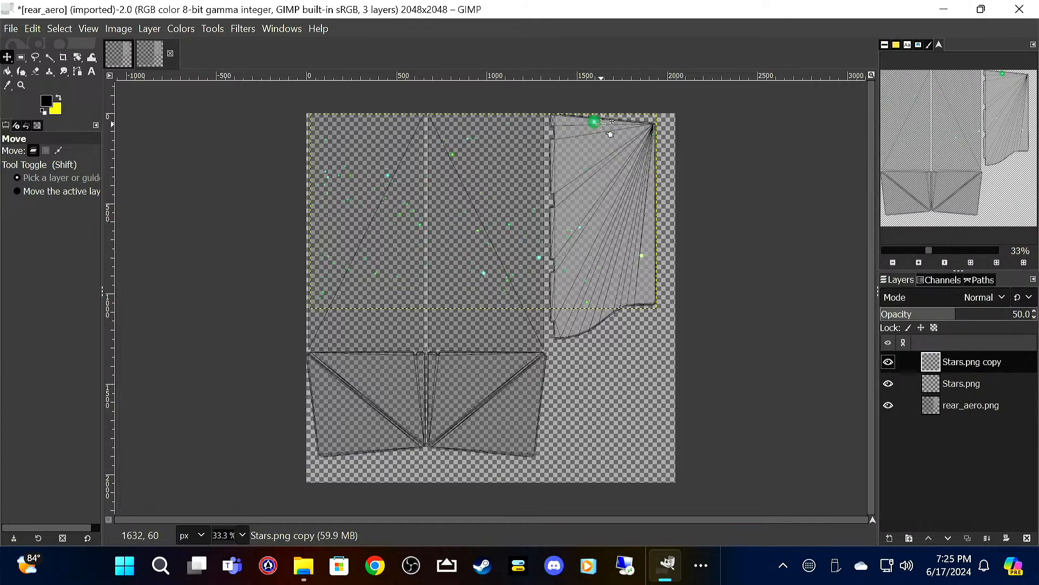
pyautogui.moveTo(596, 125); pyautogui.dragTo(606, 328)
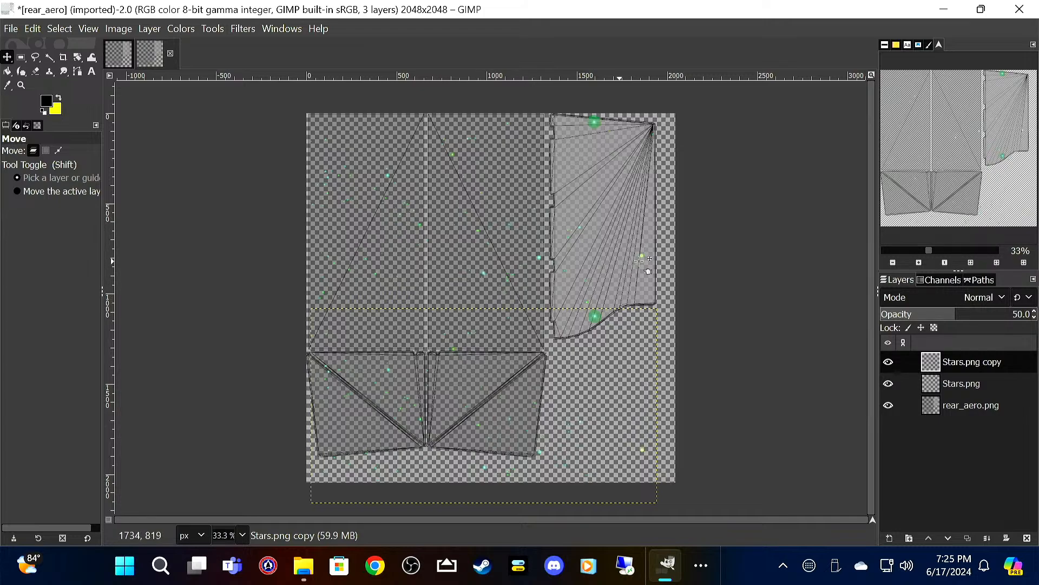
# Step: Create a transparent 2048 x 2048 px layer named Paint beneath the rear_aero.png layer and bucket-fill it with black
pyautogui.rightClick(964, 475)
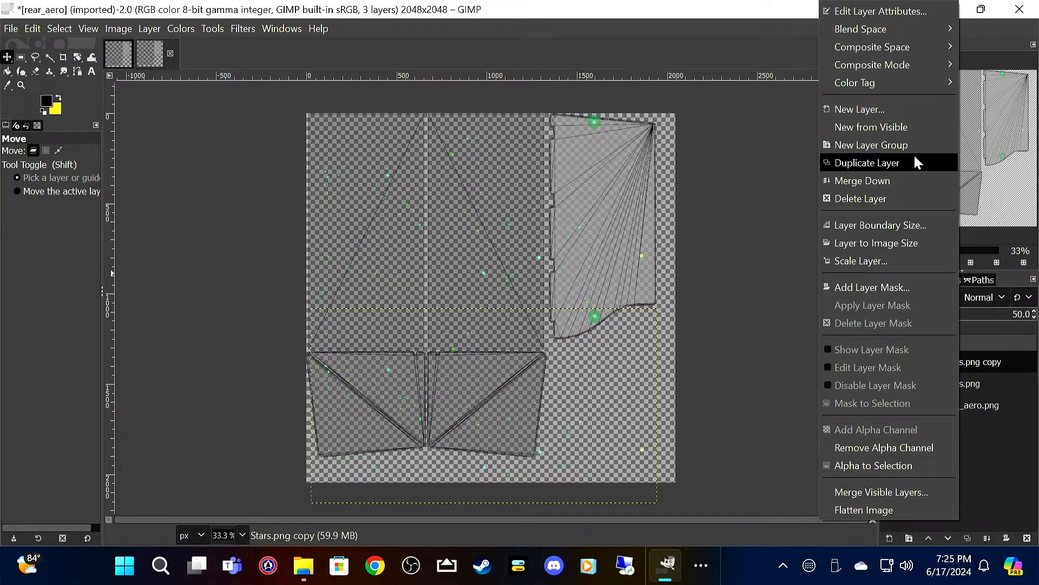
pyautogui.click(909, 111)
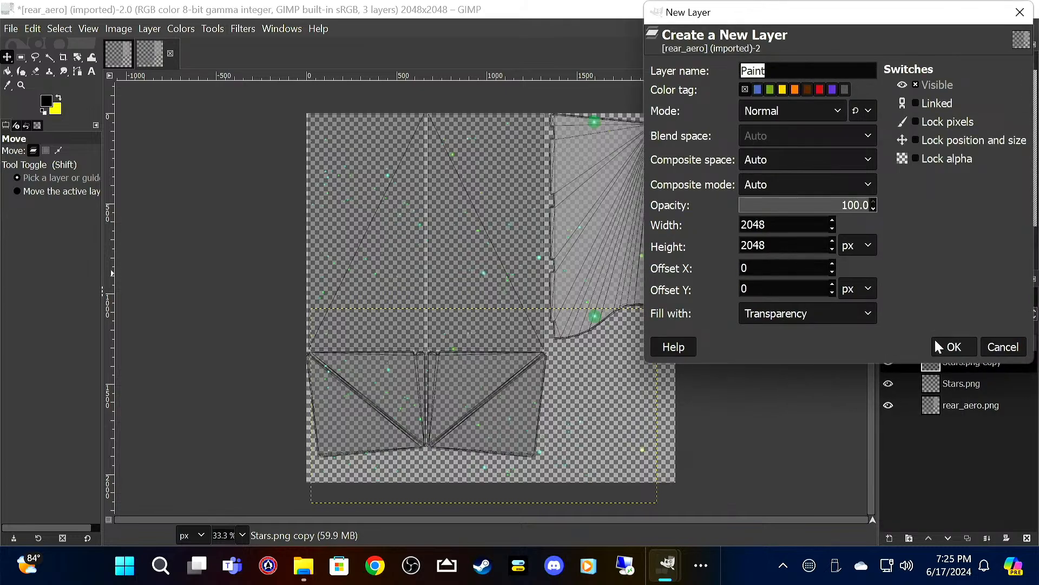
pyautogui.write('Paint')
pyautogui.click(949, 345)
pyautogui.moveTo(959, 368)
pyautogui.mouseDown()
pyautogui.moveTo(975, 450)
pyautogui.moveTo(956, 444)
pyautogui.mouseUp()
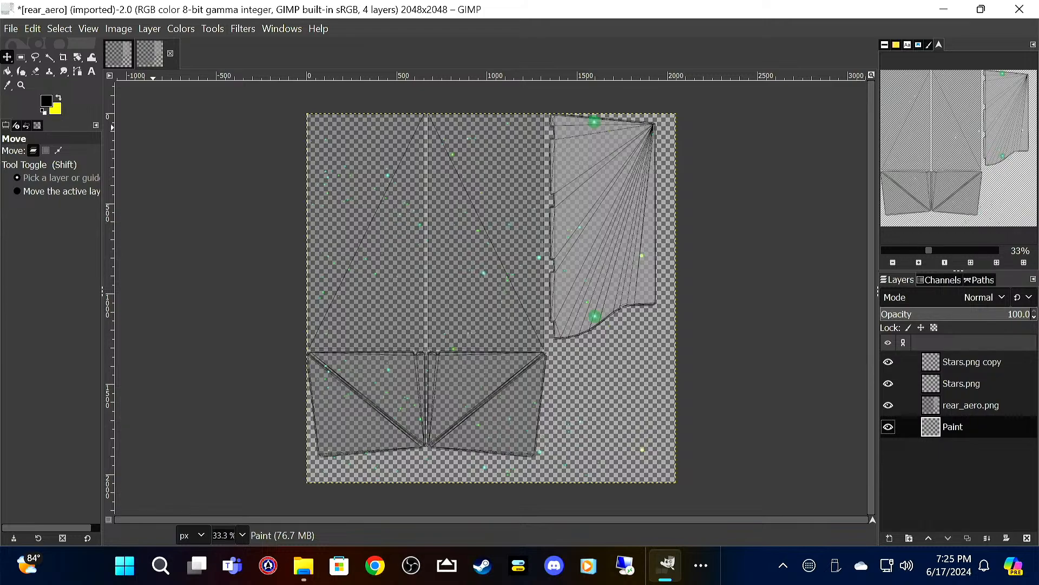
pyautogui.click(9, 73)
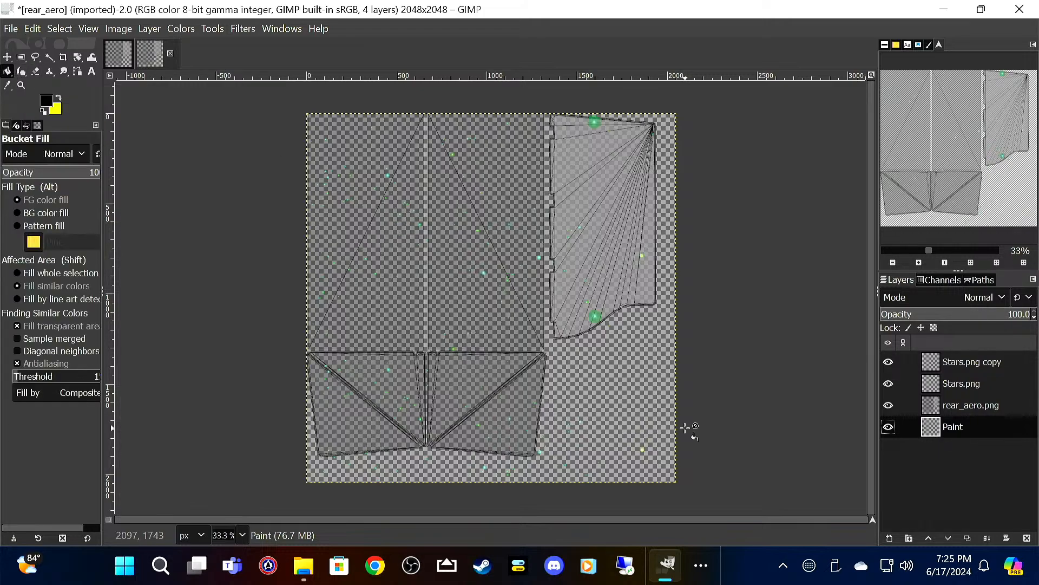
pyautogui.click(629, 389)
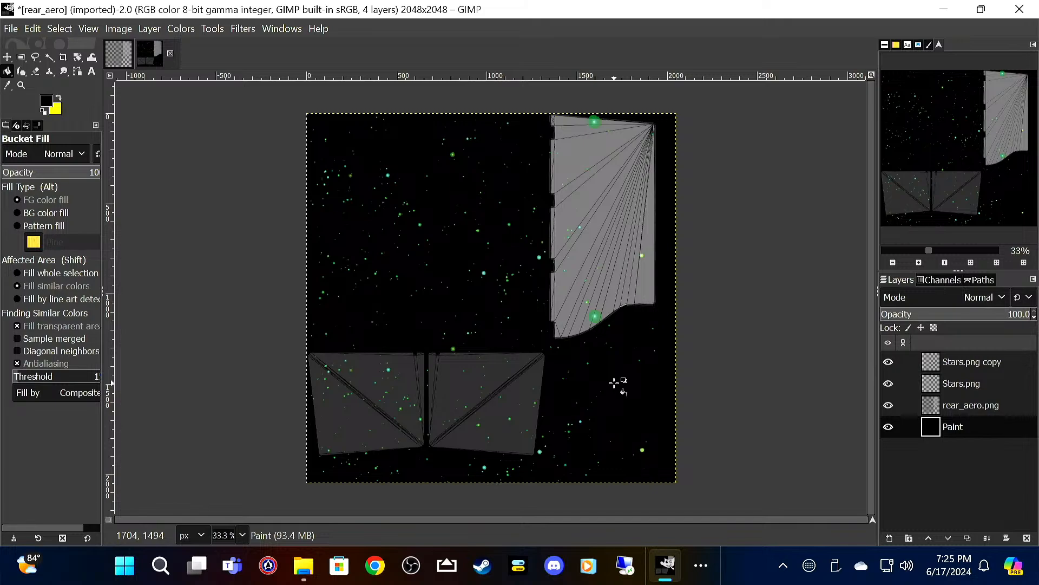
# Step: Save the project as rear_aero_star_wars.xcf in the Box Truck folder
pyautogui.click(11, 30)
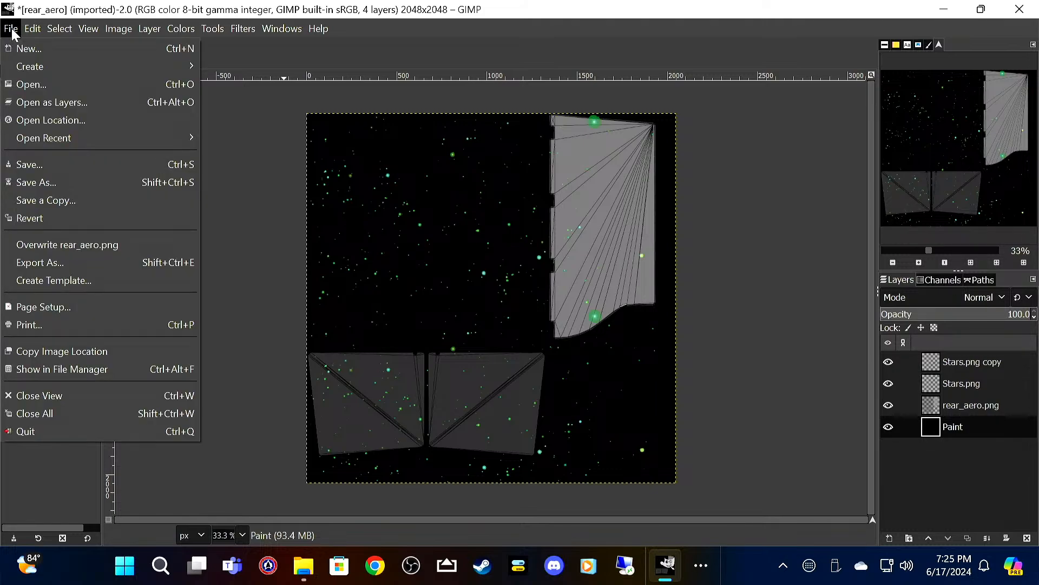
pyautogui.click(56, 163)
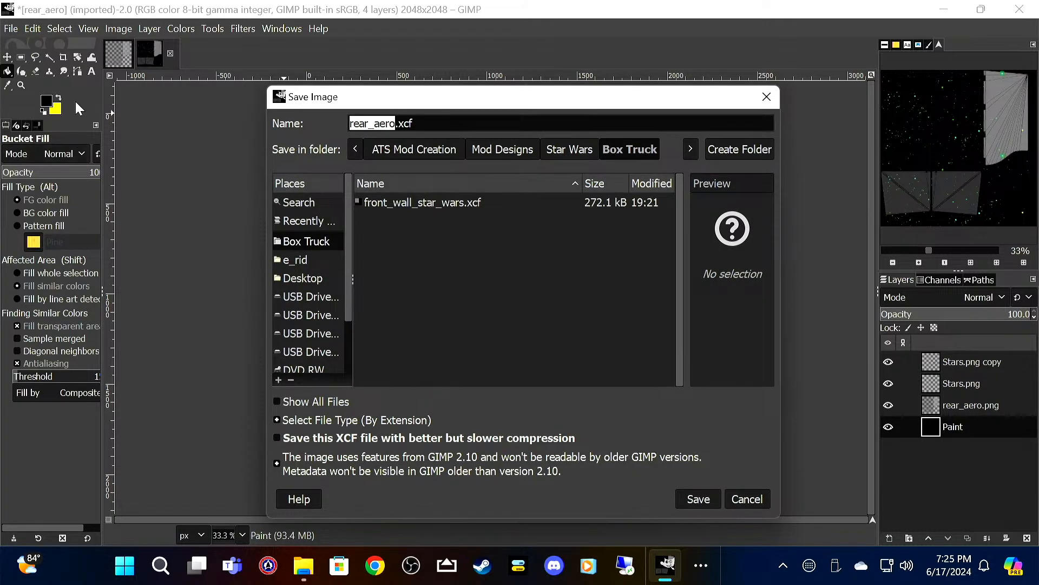
pyautogui.press('Right')
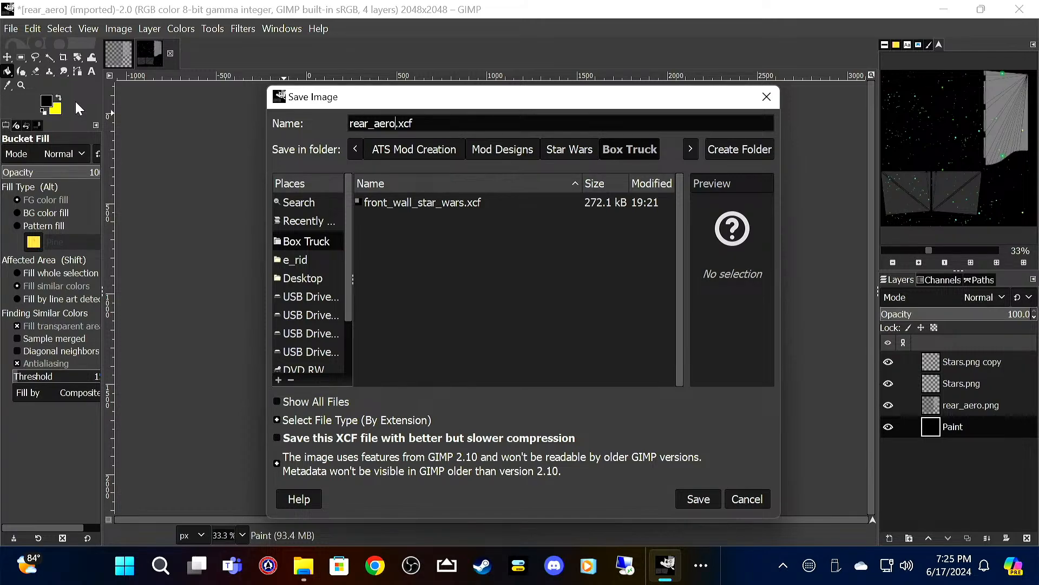
pyautogui.write('_star_wars')
pyautogui.press('Return')
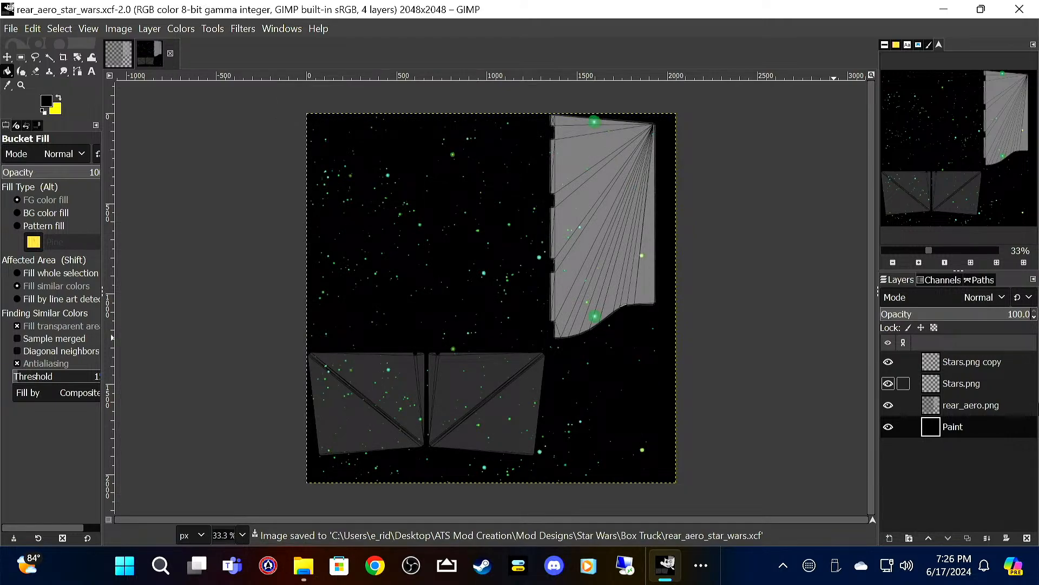
# Step: Export the image with rear_aero.png hidden as rear_aero_star_wars.png using the preset PNG options, and quit GIMP discarding the unsaved changes
pyautogui.click(888, 406)
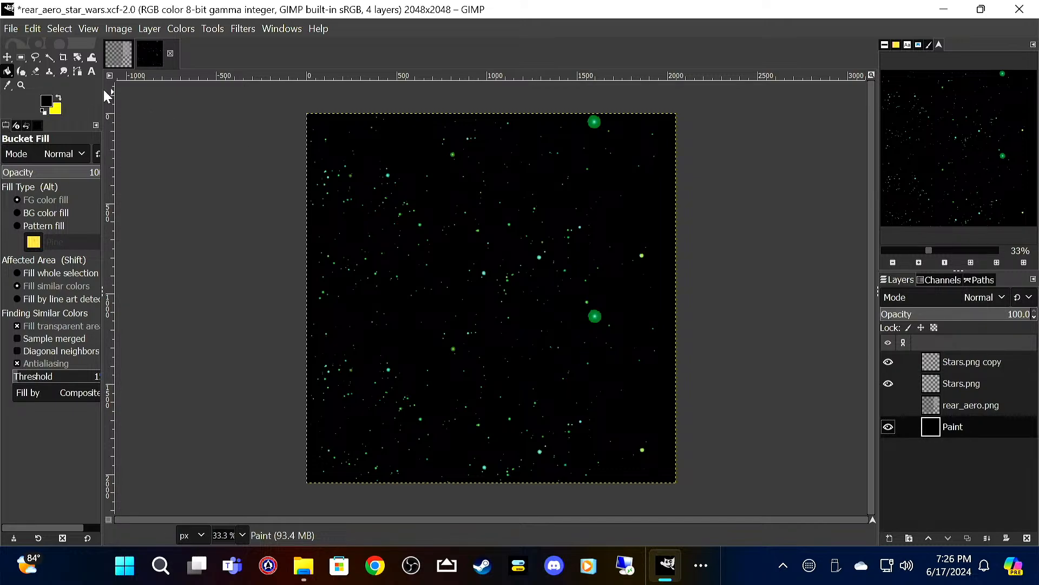
pyautogui.click(14, 28)
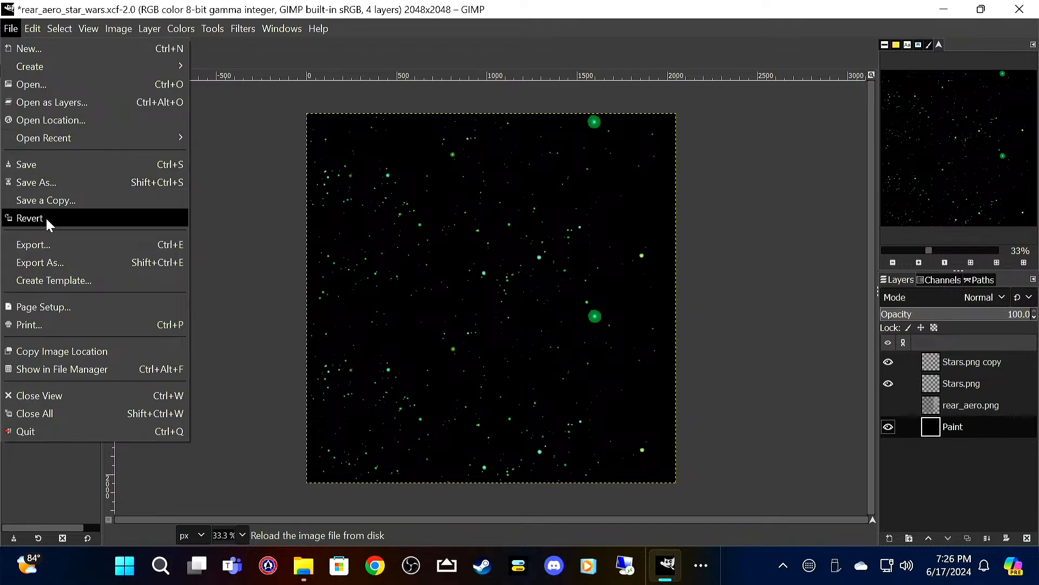
pyautogui.click(53, 243)
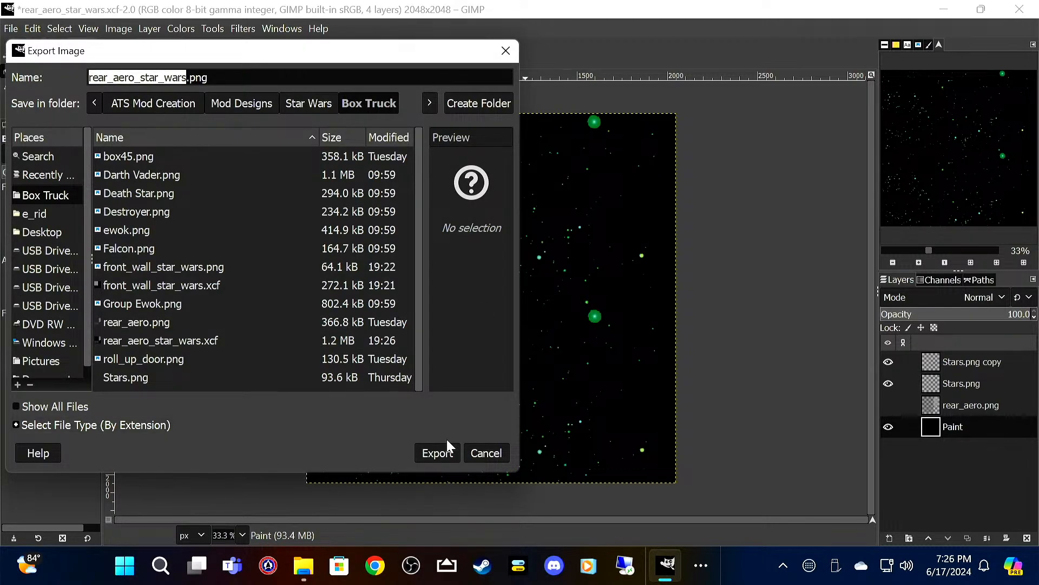
pyautogui.click(442, 454)
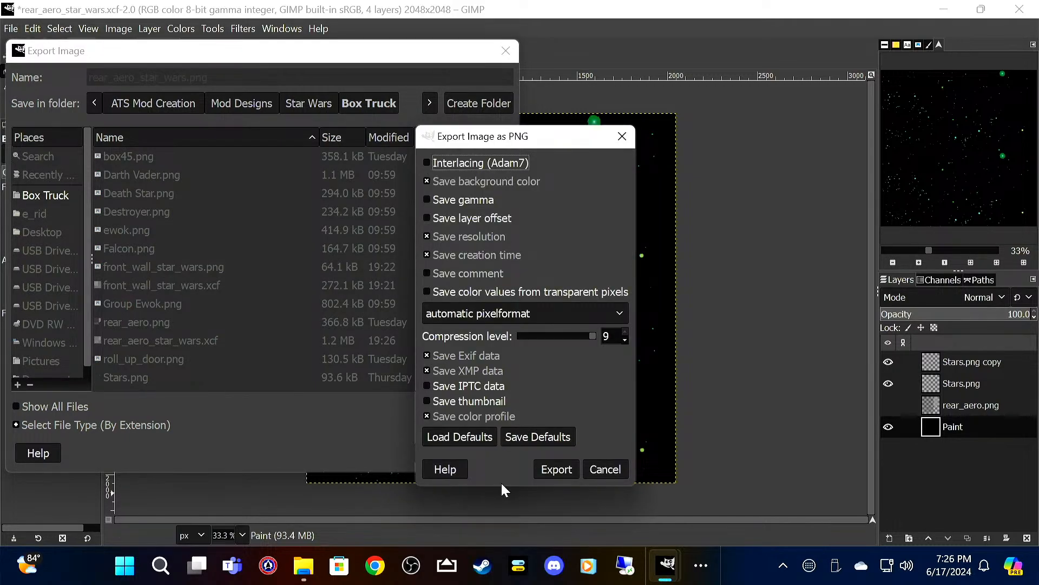
pyautogui.click(537, 466)
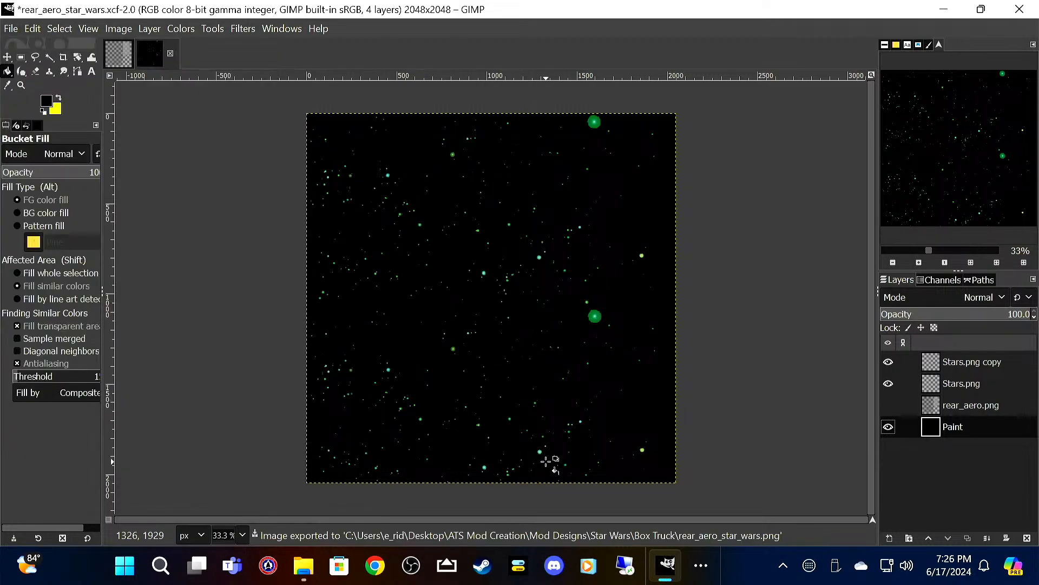
pyautogui.click(1023, 7)
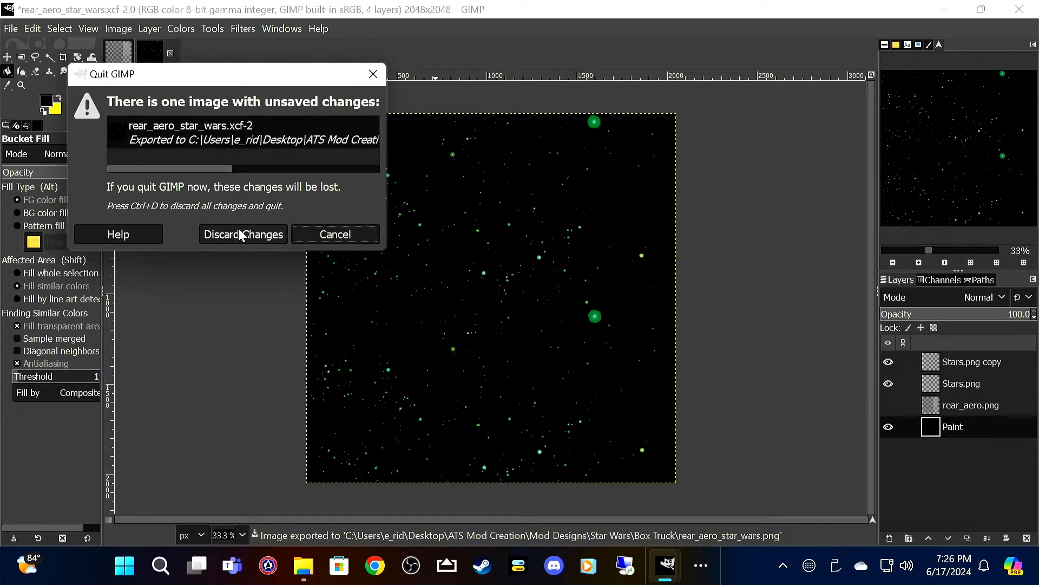
pyautogui.click(238, 234)
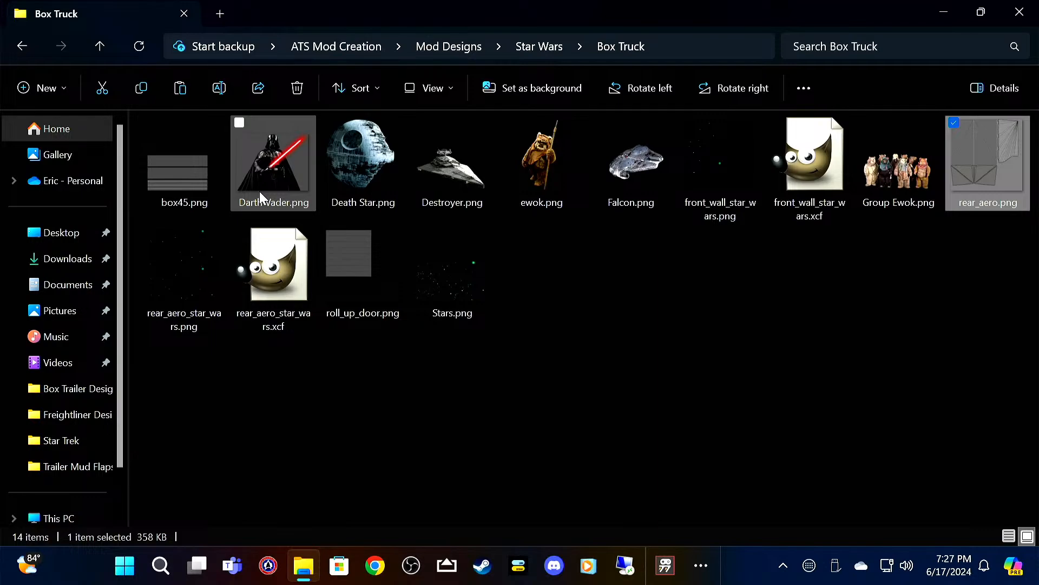
# Step: Open roll_up_door.png from the Box Truck folder in GIMP and add Stars.png as a layer above it
pyautogui.click(364, 265)
pyautogui.doubleClick(364, 266)
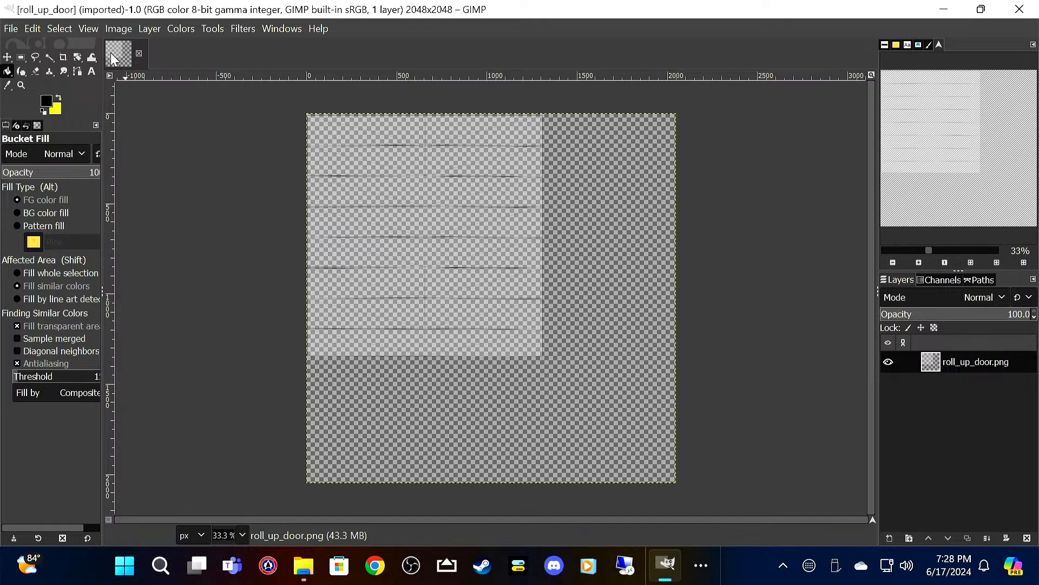
pyautogui.click(11, 28)
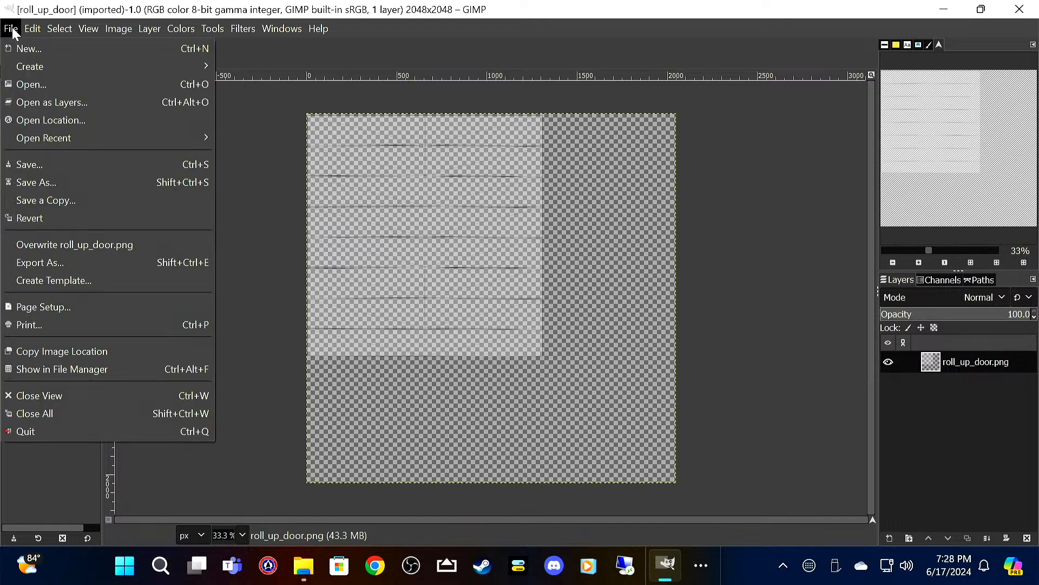
pyautogui.click(38, 101)
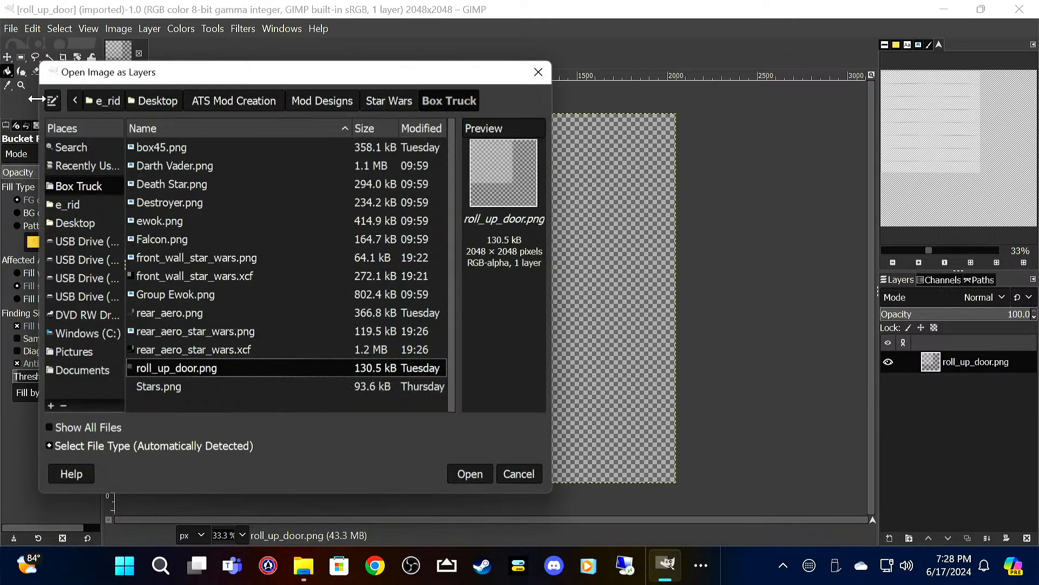
pyautogui.click(190, 389)
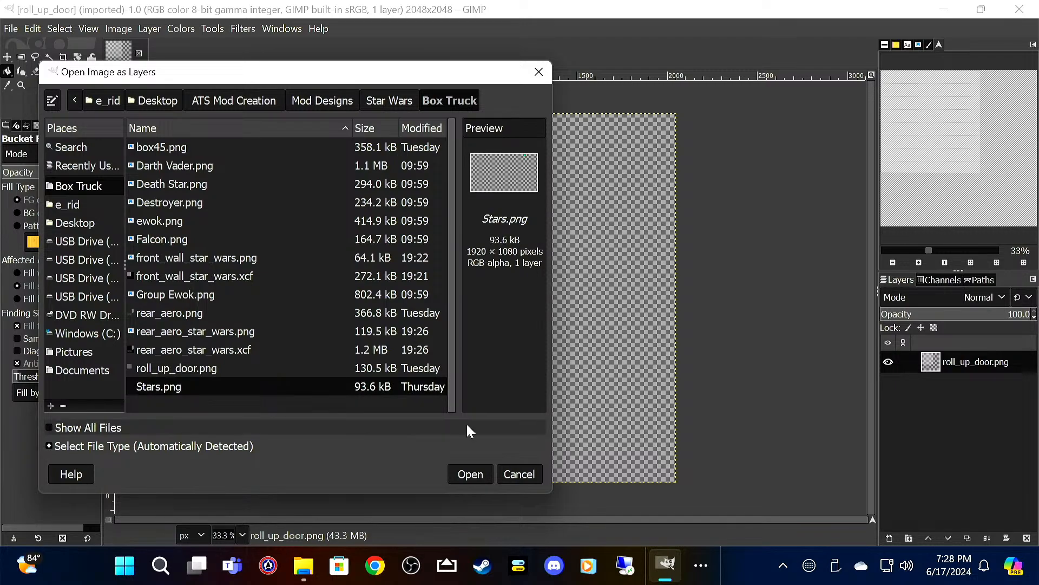
pyautogui.click(473, 477)
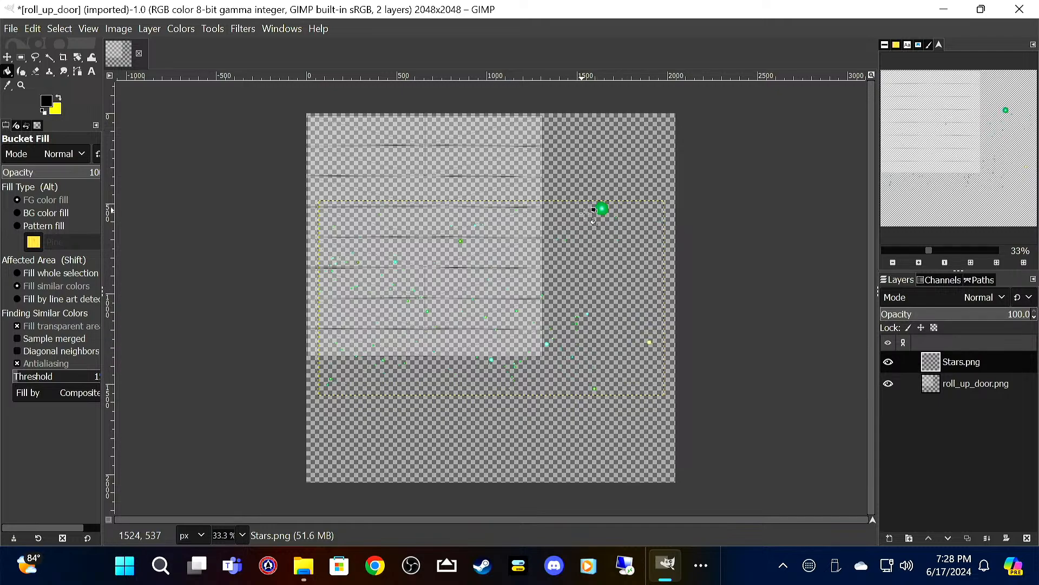
# Step: Rotate the Stars.png layer 90 degrees clockwise and move it over the door panel, flush with the canvas's left edge
pyautogui.click(9, 57)
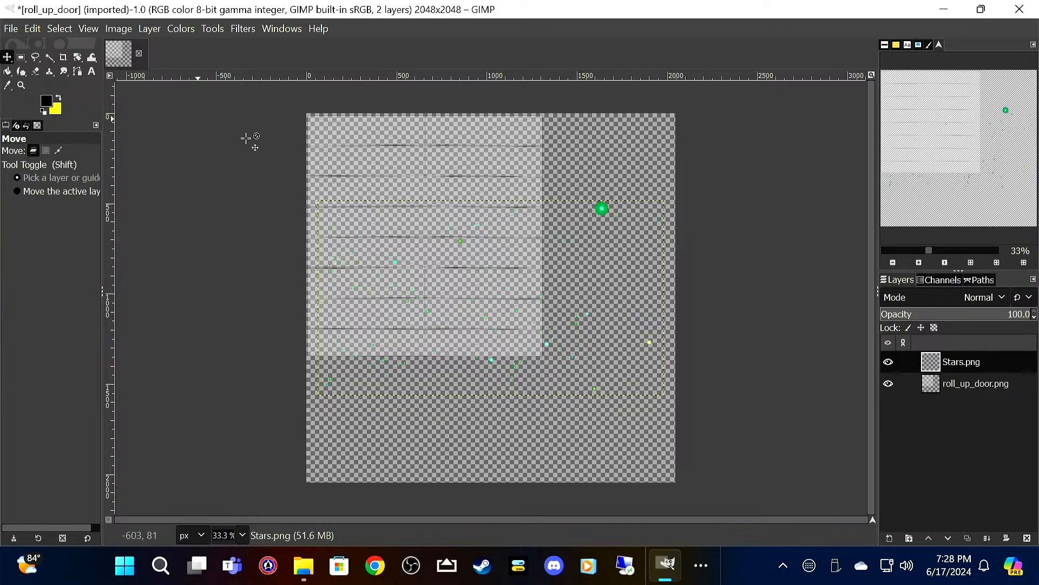
pyautogui.rightClick(602, 210)
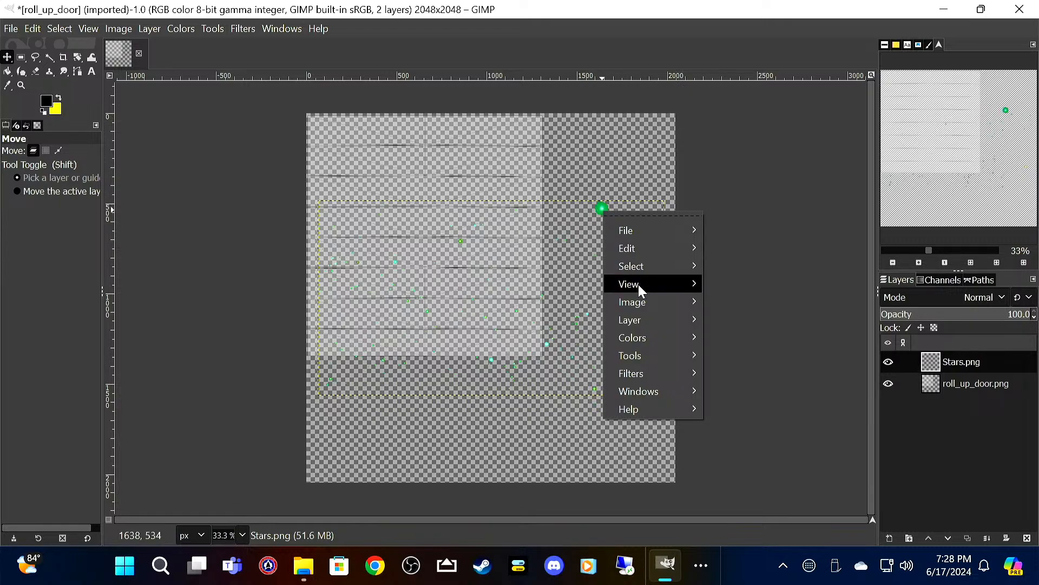
pyautogui.moveTo(645, 318)
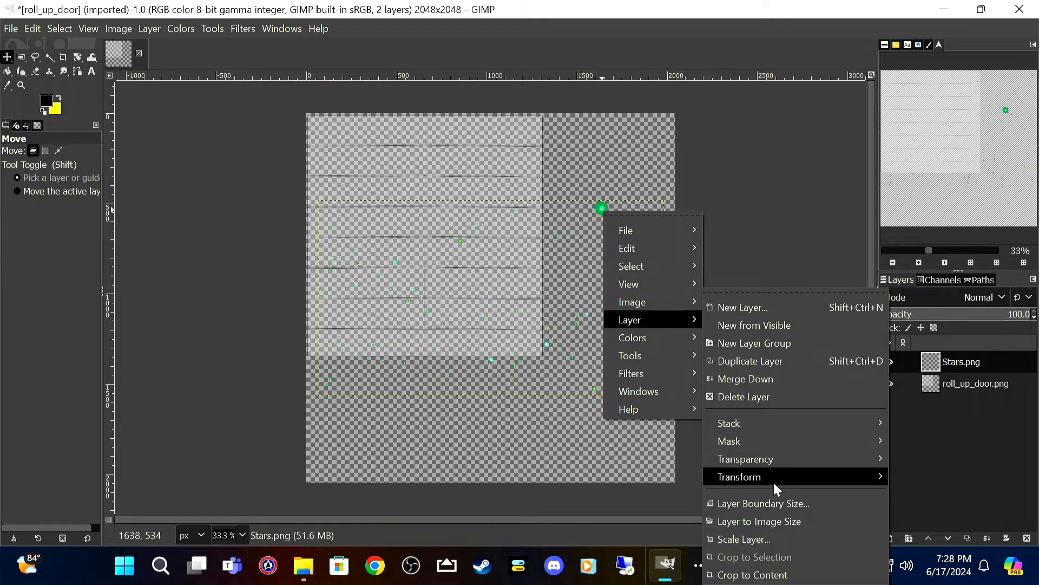
pyautogui.moveTo(774, 482)
pyautogui.click(593, 494)
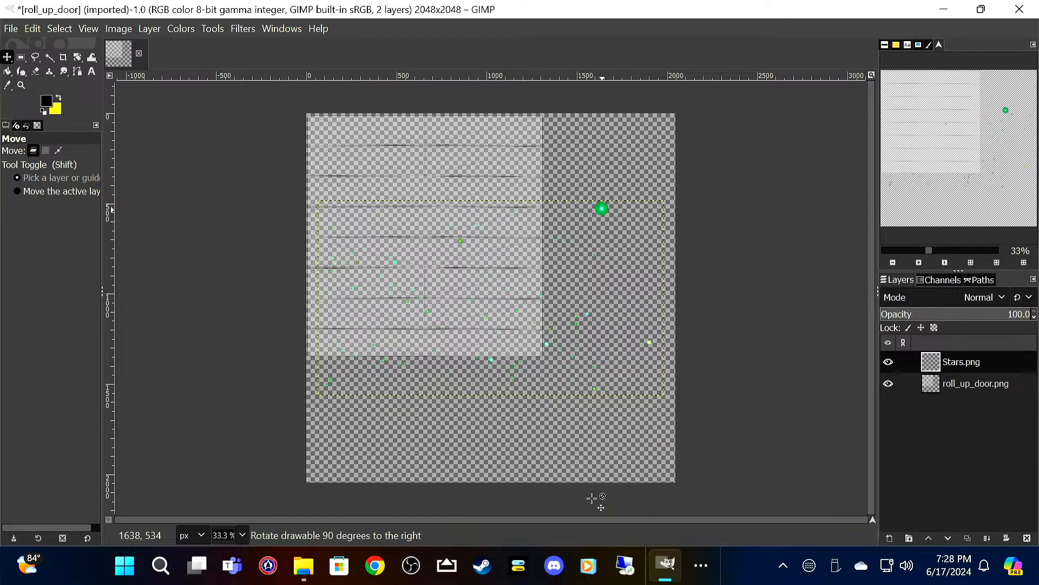
pyautogui.moveTo(581, 409); pyautogui.dragTo(502, 355)
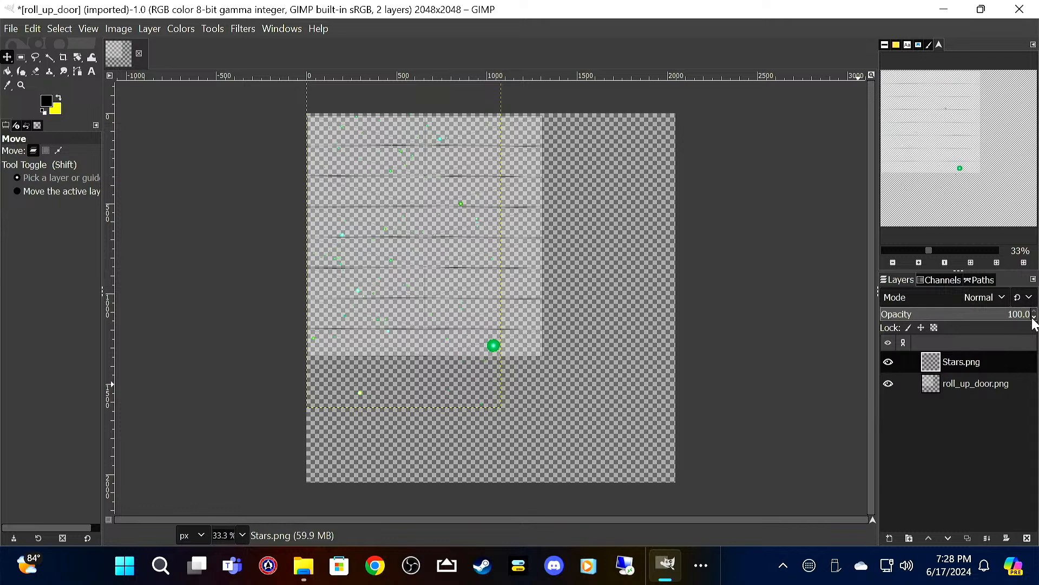
# Step: Set the Stars.png layer's opacity to 50, then duplicate it and move the copy over the right part of the canvas
pyautogui.scroll(-20, 1035, 320)
pyautogui.scroll(-6, 1034, 319)
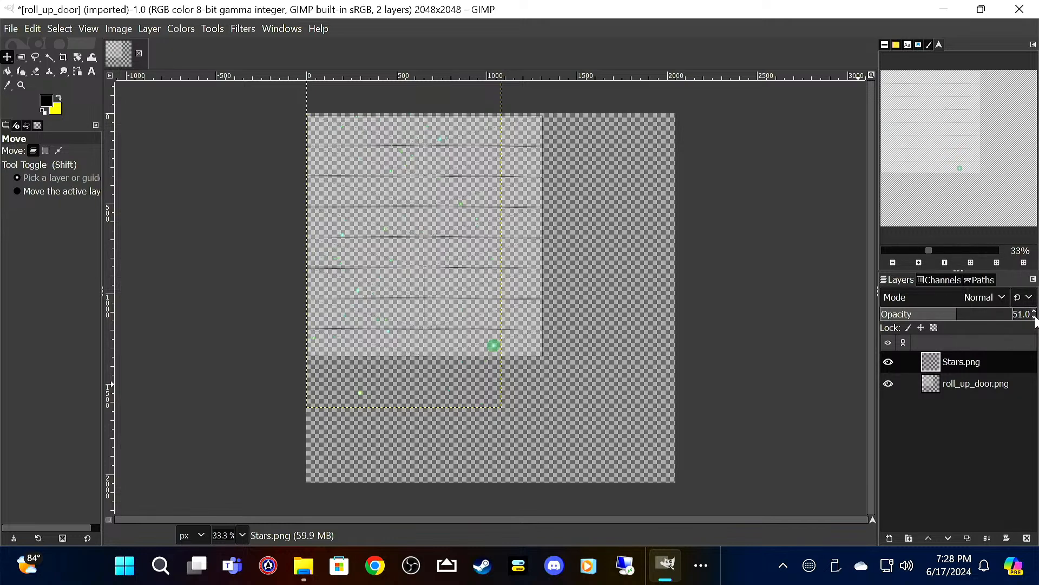
pyautogui.rightClick(996, 359)
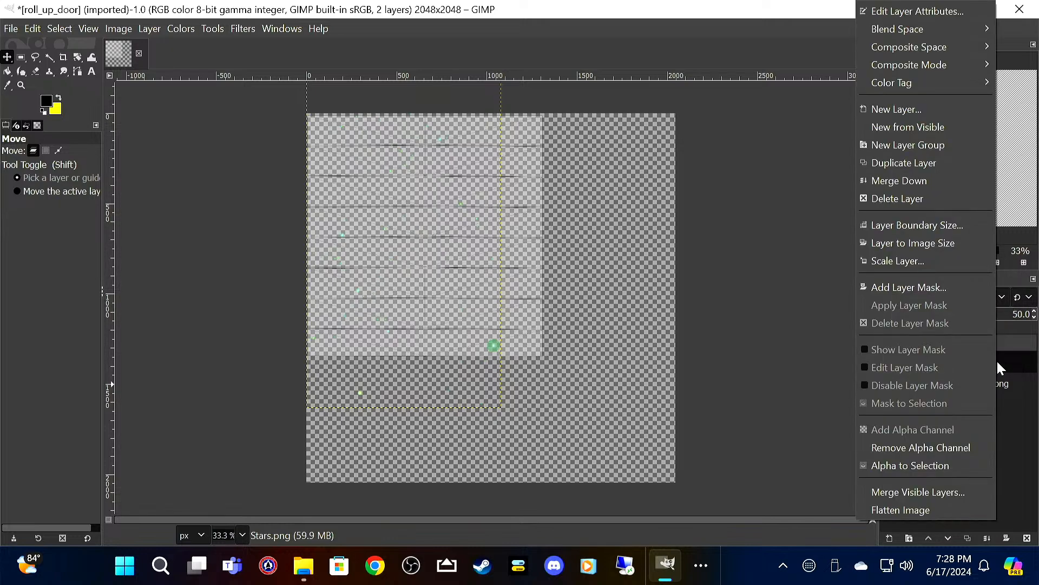
pyautogui.click(940, 166)
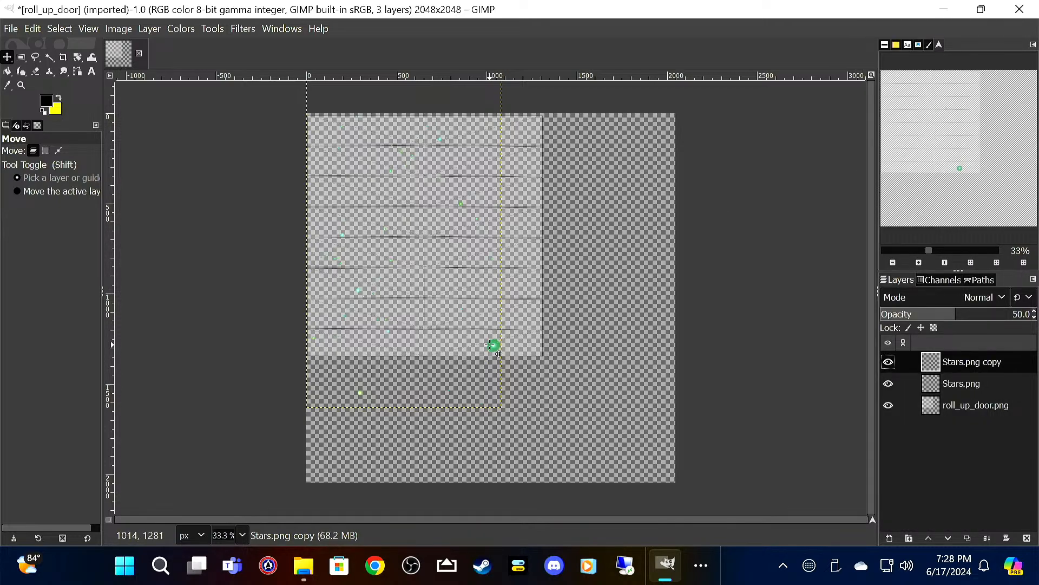
pyautogui.moveTo(499, 353); pyautogui.dragTo(667, 383)
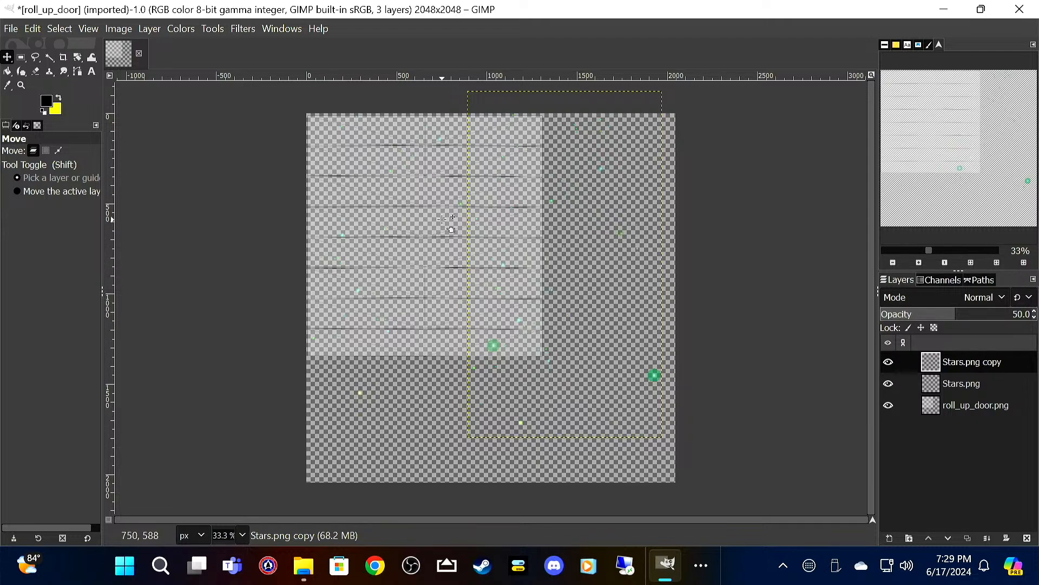
# Step: Add Death Star.png as a layer and move it to the centre of the roll-up door panel
pyautogui.click(11, 30)
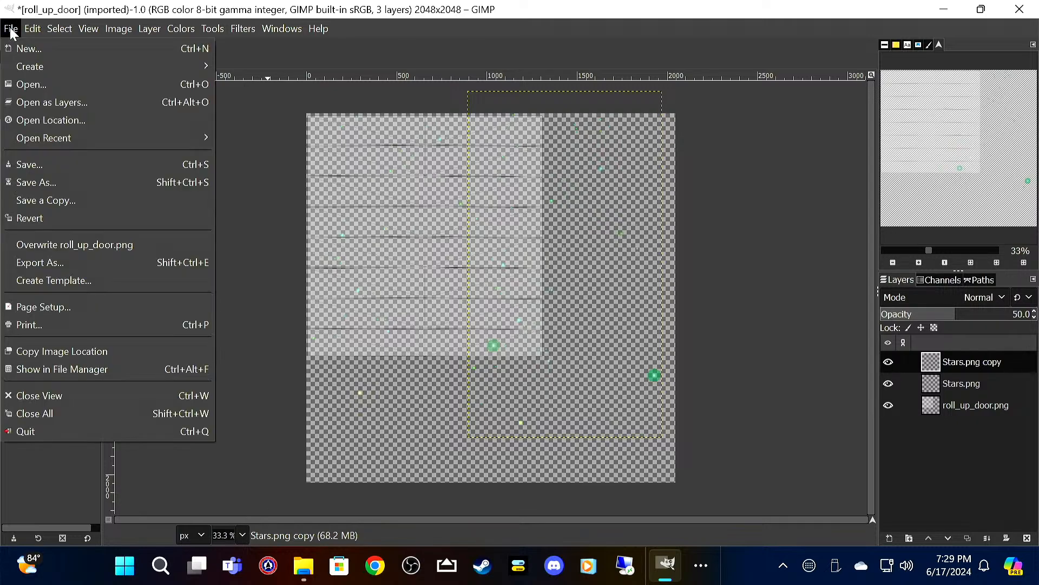
pyautogui.click(66, 103)
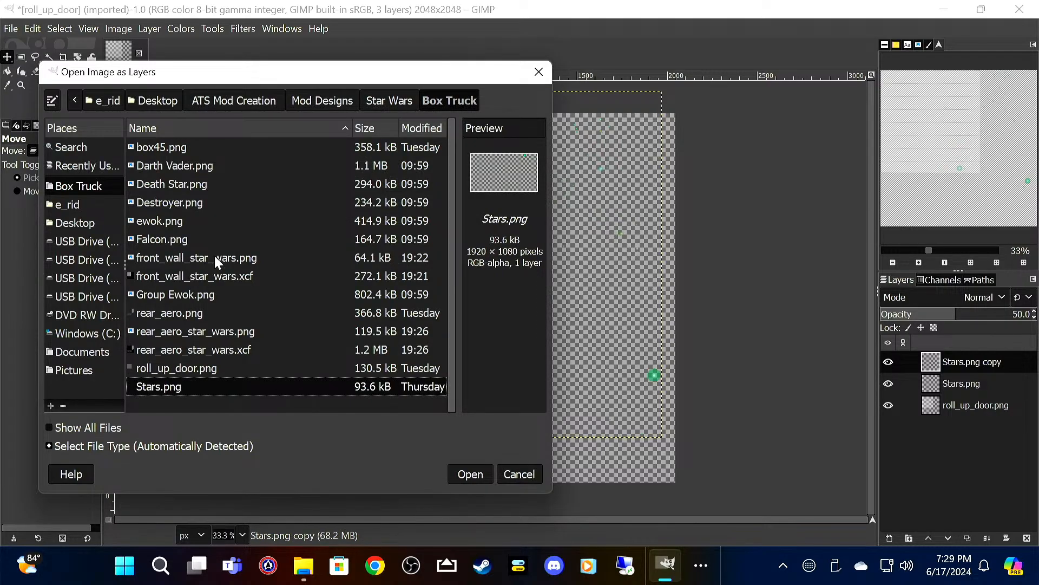
pyautogui.click(209, 189)
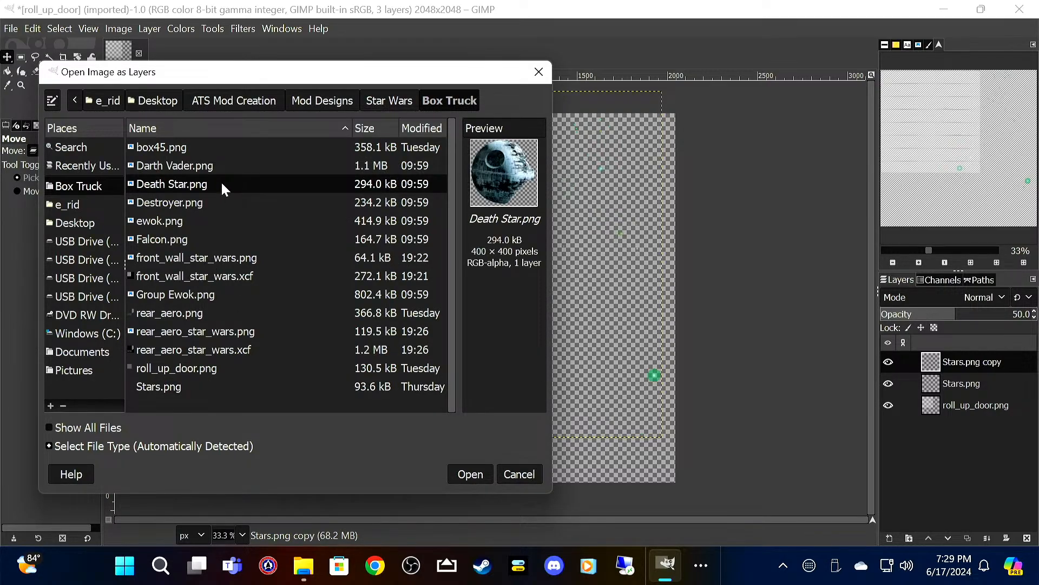
pyautogui.click(470, 474)
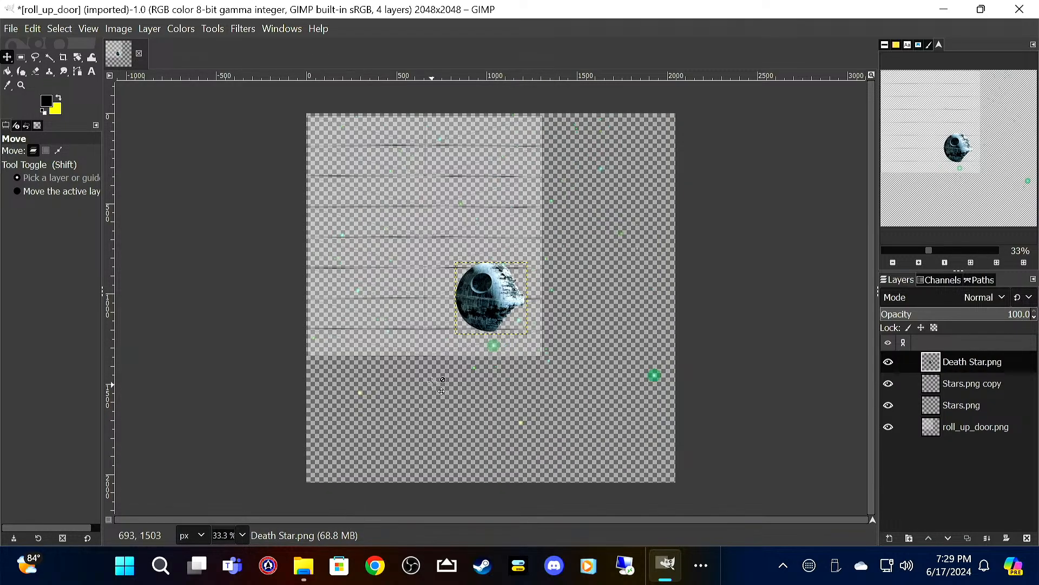
pyautogui.moveTo(492, 299); pyautogui.dragTo(427, 244)
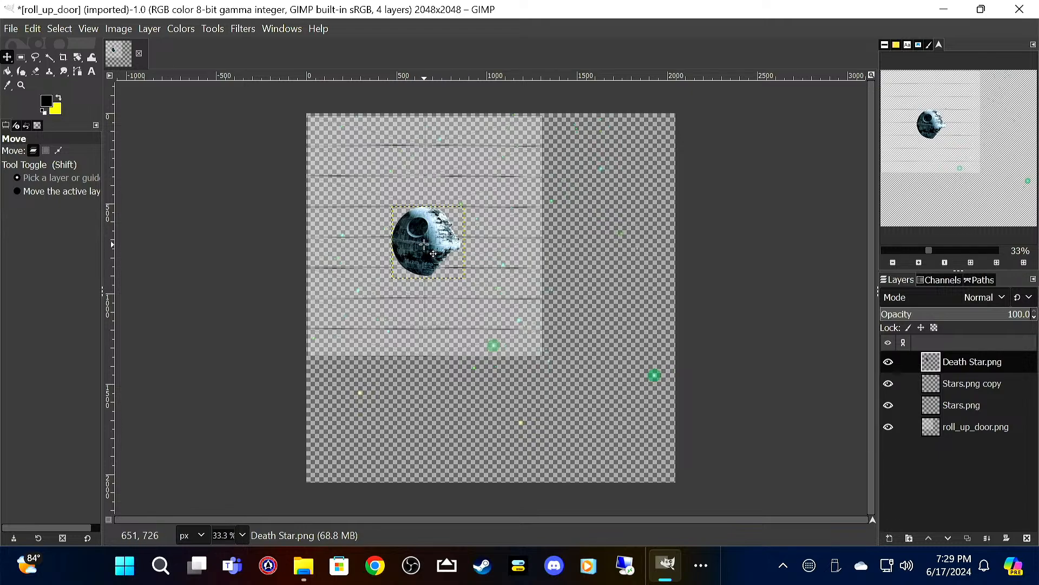
# Step: Scale the Death Star.png layer to 1200 x 1200 px and shift it slightly up on the door panel
pyautogui.rightClick(424, 246)
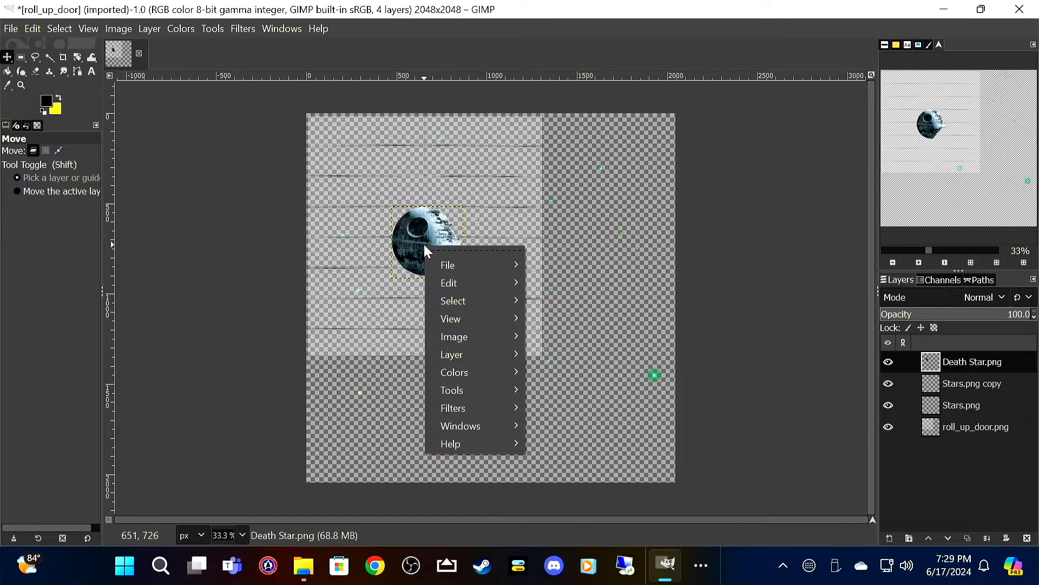
pyautogui.moveTo(489, 359)
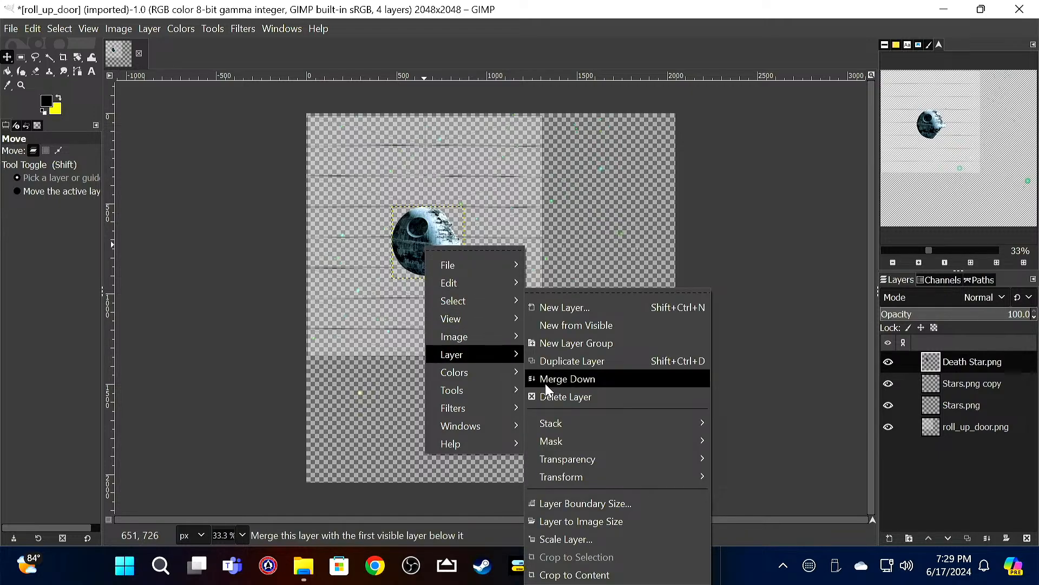
pyautogui.click(584, 539)
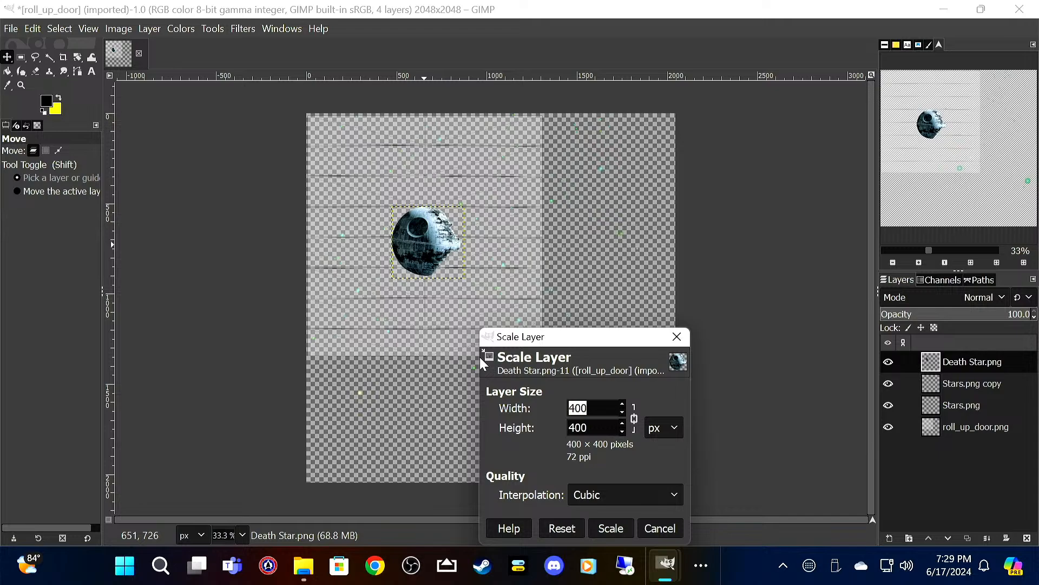
pyautogui.write('1200')
pyautogui.press('Tab')
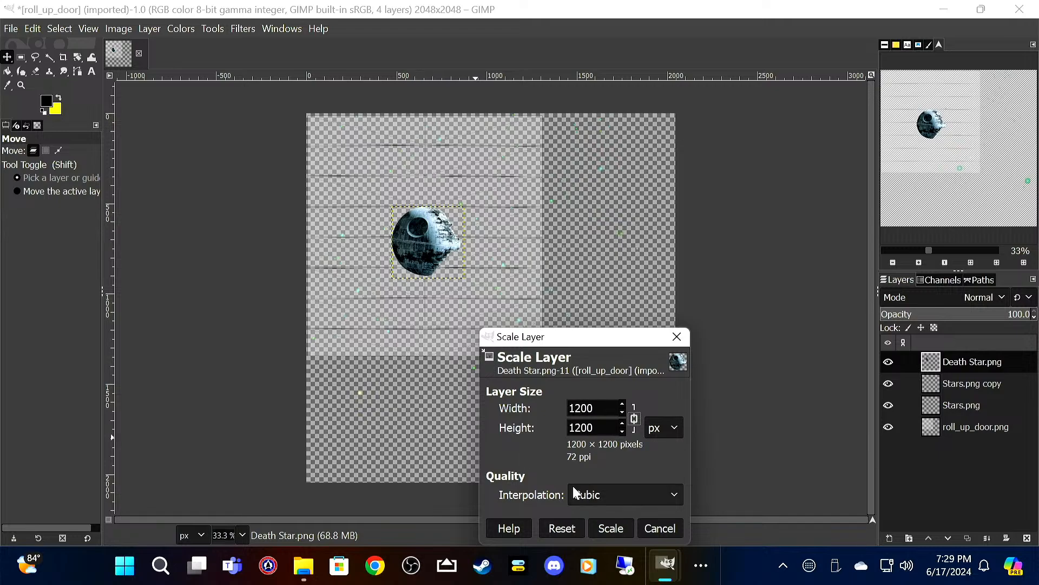
pyautogui.click(612, 528)
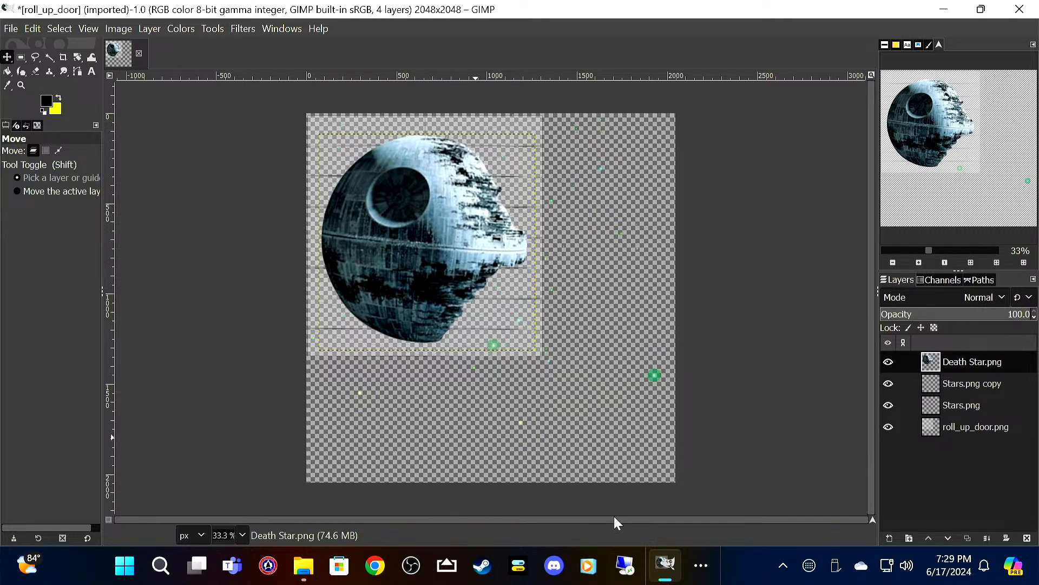
pyautogui.moveTo(414, 271); pyautogui.dragTo(415, 265)
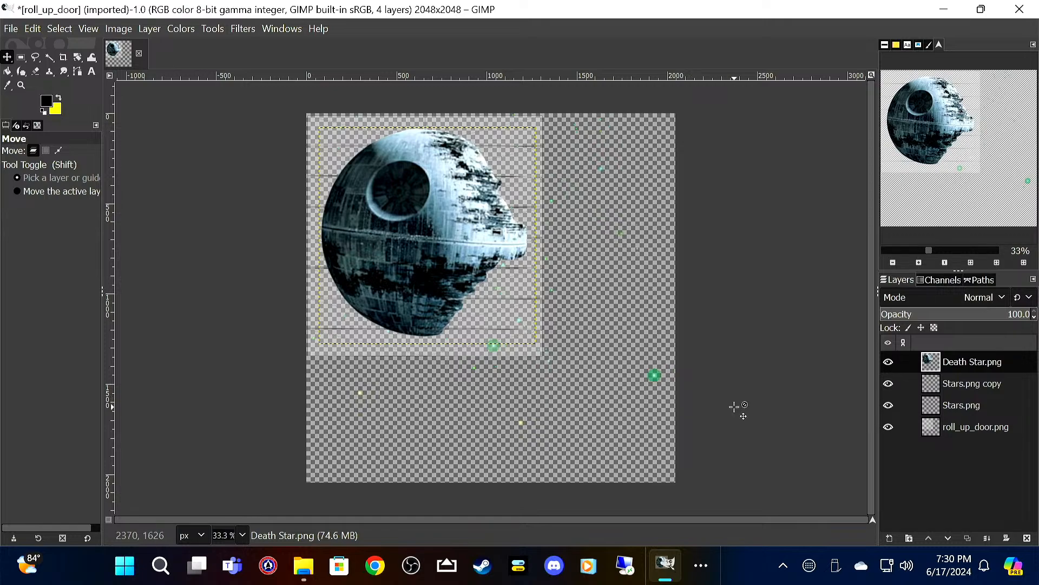
# Step: Create a transparent 2048 x 2048 px layer named Paint beneath the roll_up_door.png layer and bucket-fill it with black
pyautogui.rightClick(953, 479)
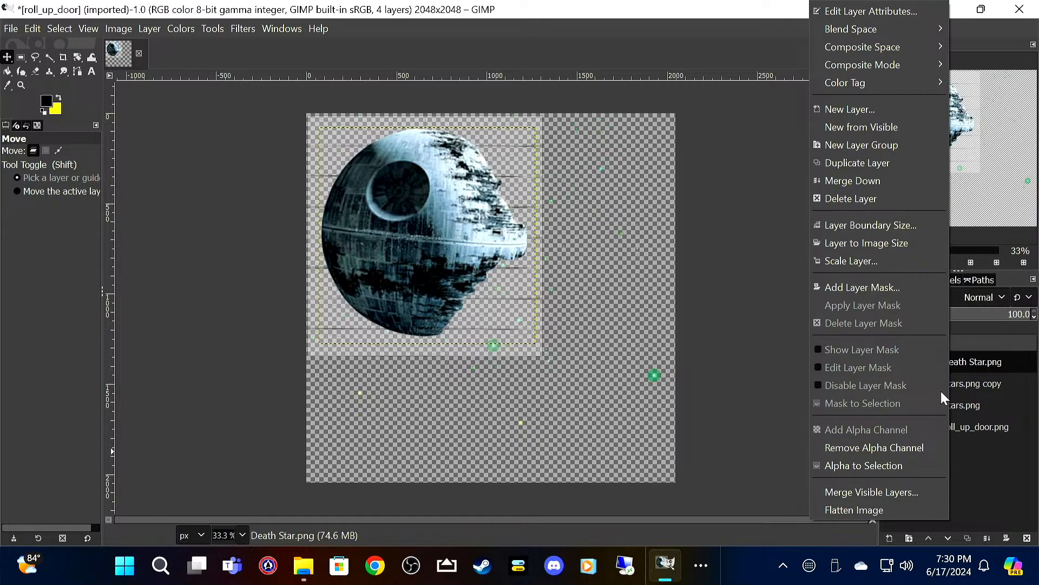
pyautogui.click(891, 111)
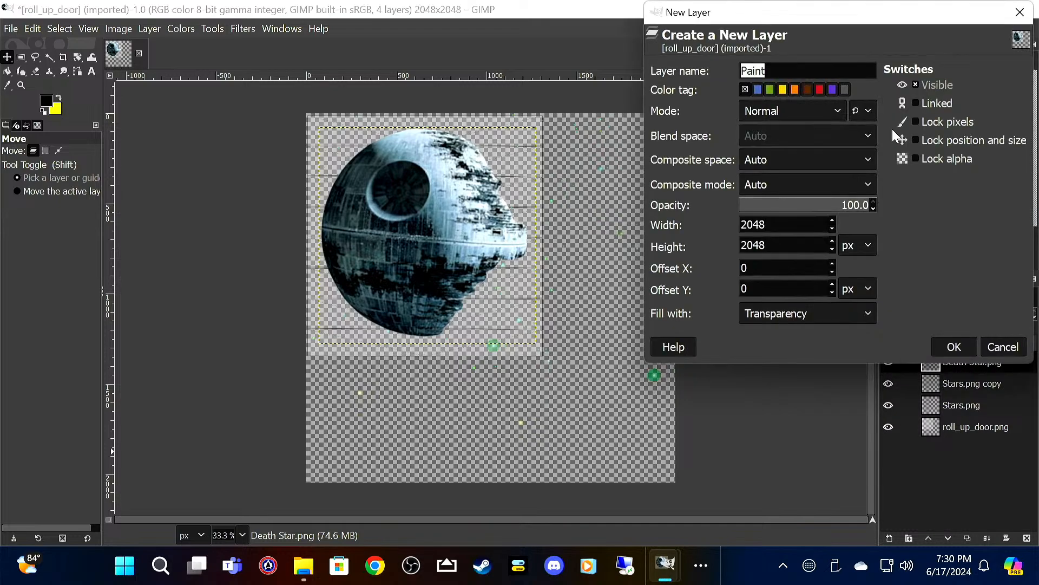
pyautogui.click(954, 346)
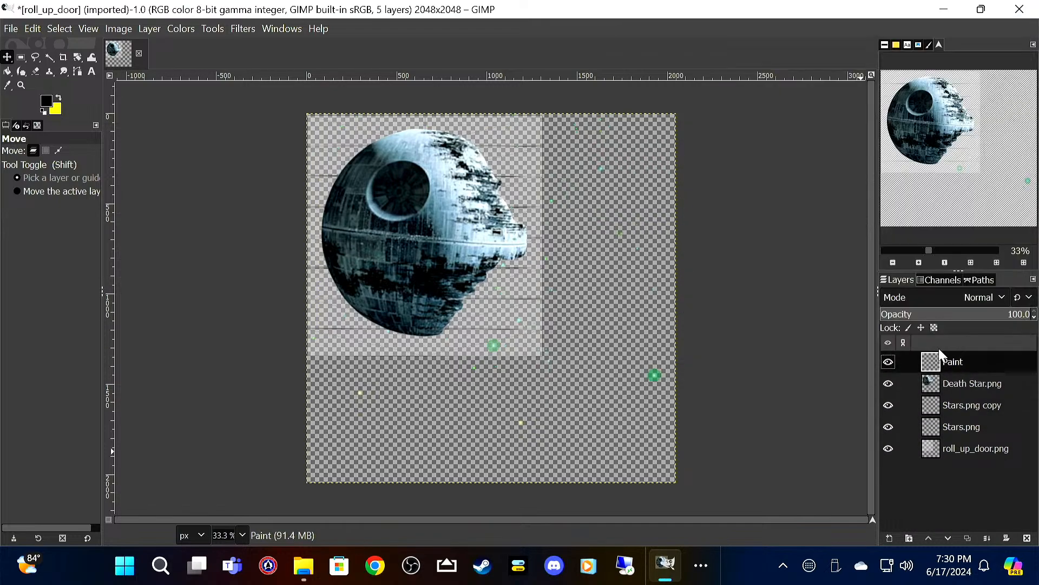
pyautogui.moveTo(967, 363); pyautogui.dragTo(966, 477)
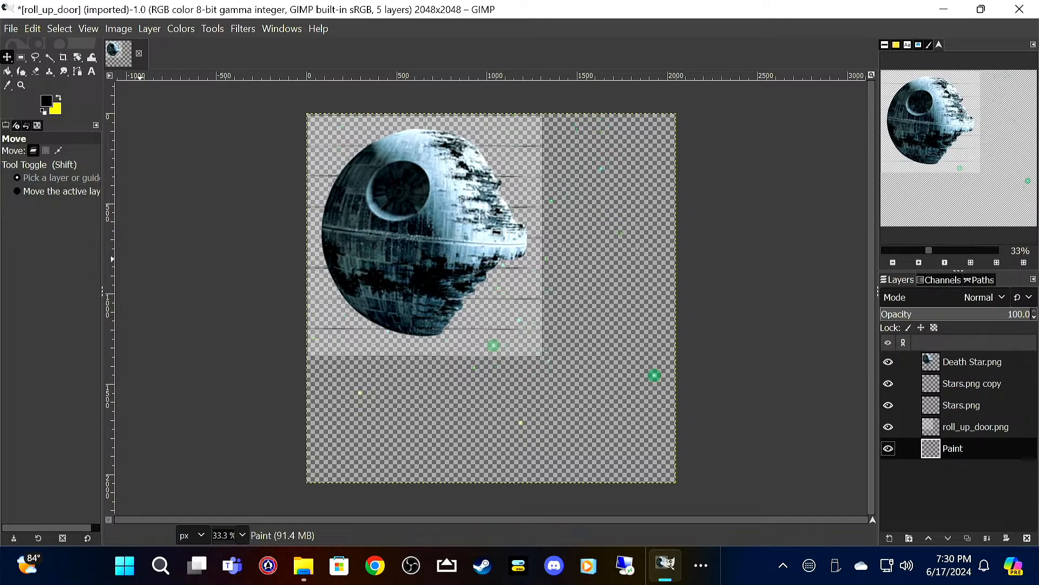
pyautogui.click(8, 72)
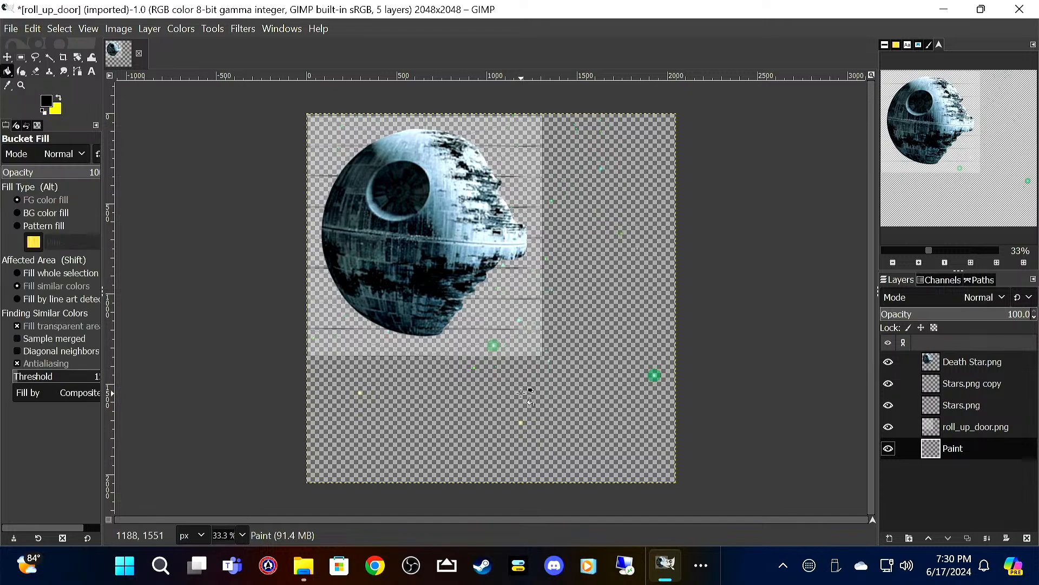
pyautogui.click(570, 442)
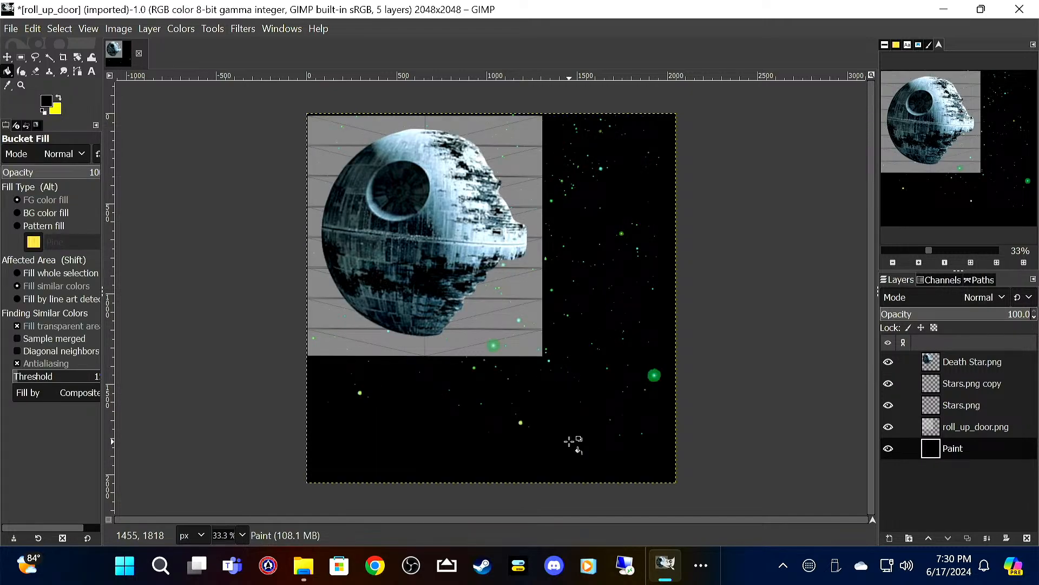
# Step: Save the project as roll_up_door_star_wars.xcf in the Box Truck folder
pyautogui.click(11, 29)
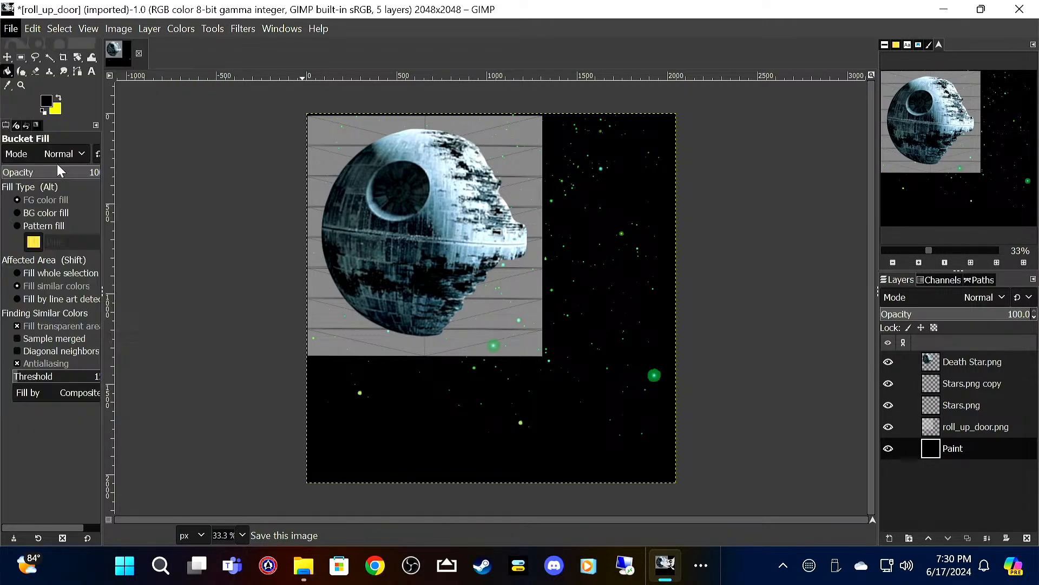
pyautogui.click(56, 164)
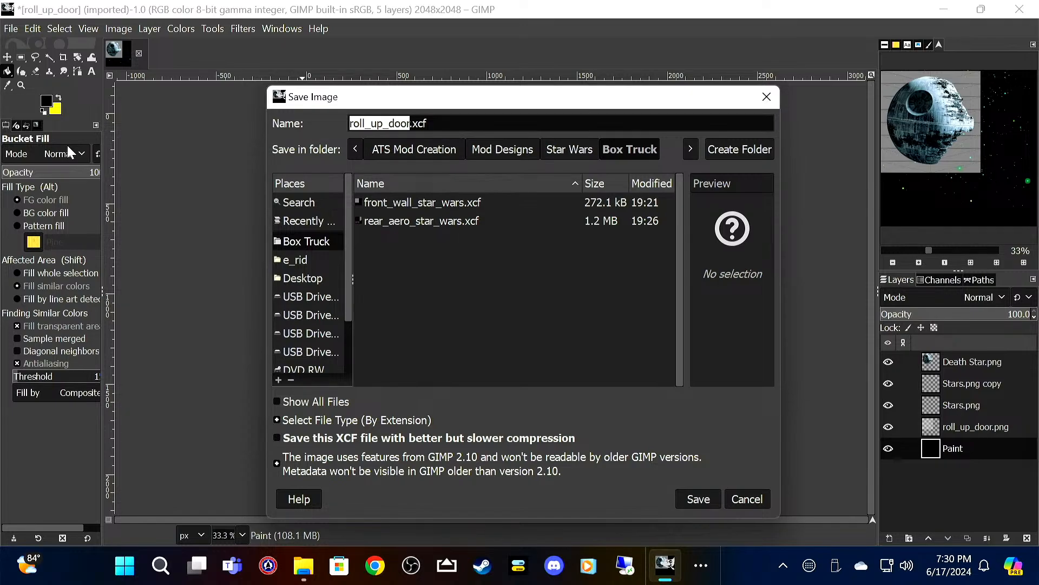
pyautogui.press('Right')
pyautogui.write('_')
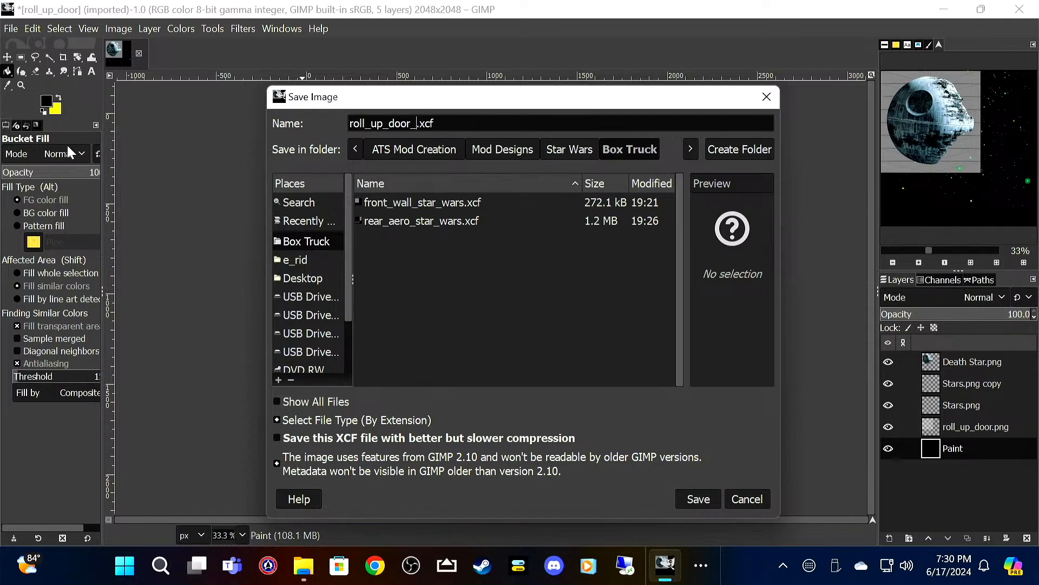
pyautogui.write('star_wars')
pyautogui.press('Return')
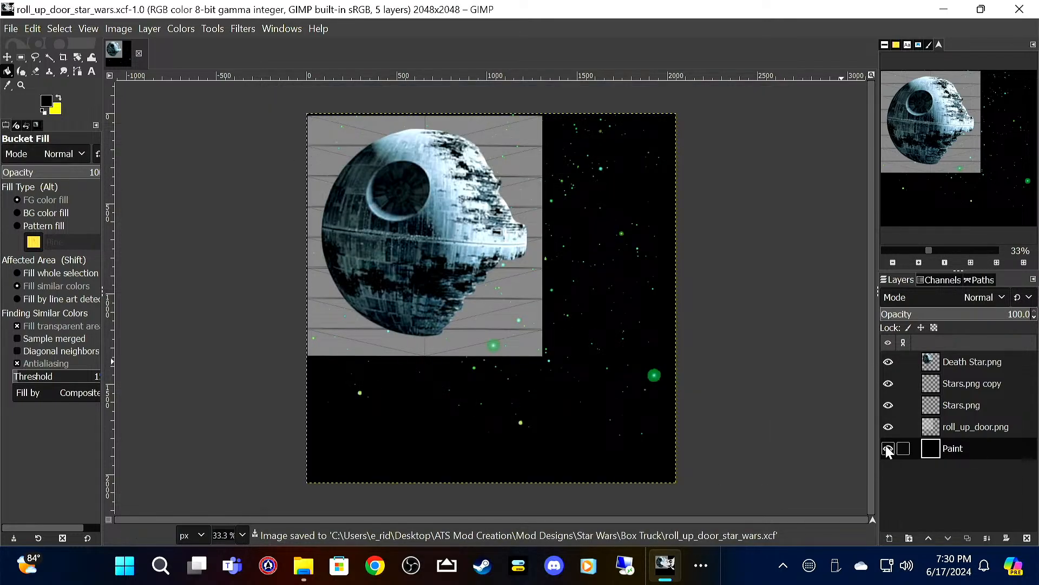
# Step: Hide the roll_up_door.png layer and export the image as roll_up_door_star_wars.png in the Box Truck folder
pyautogui.click(888, 428)
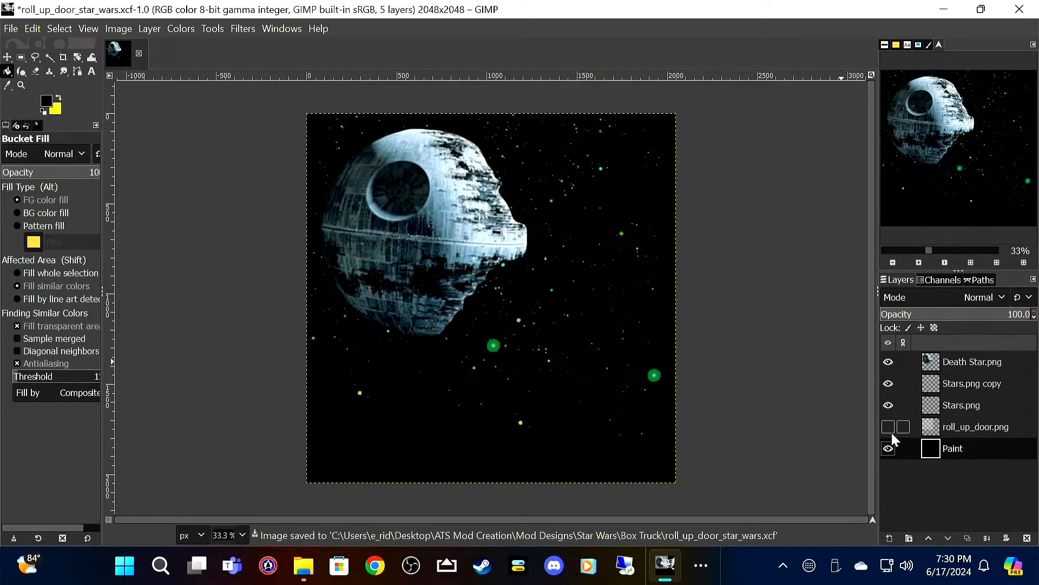
pyautogui.click(11, 28)
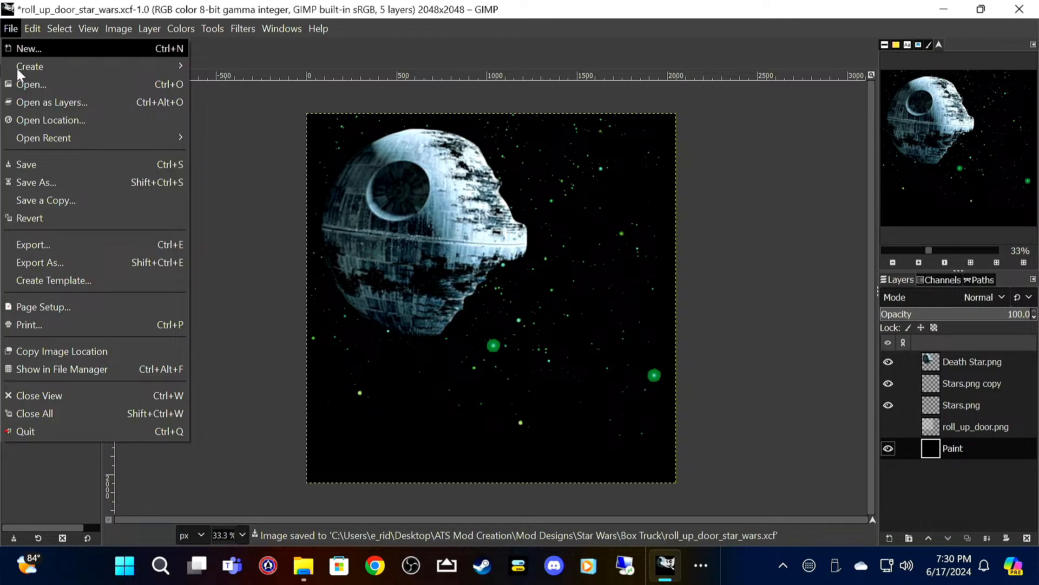
pyautogui.click(69, 262)
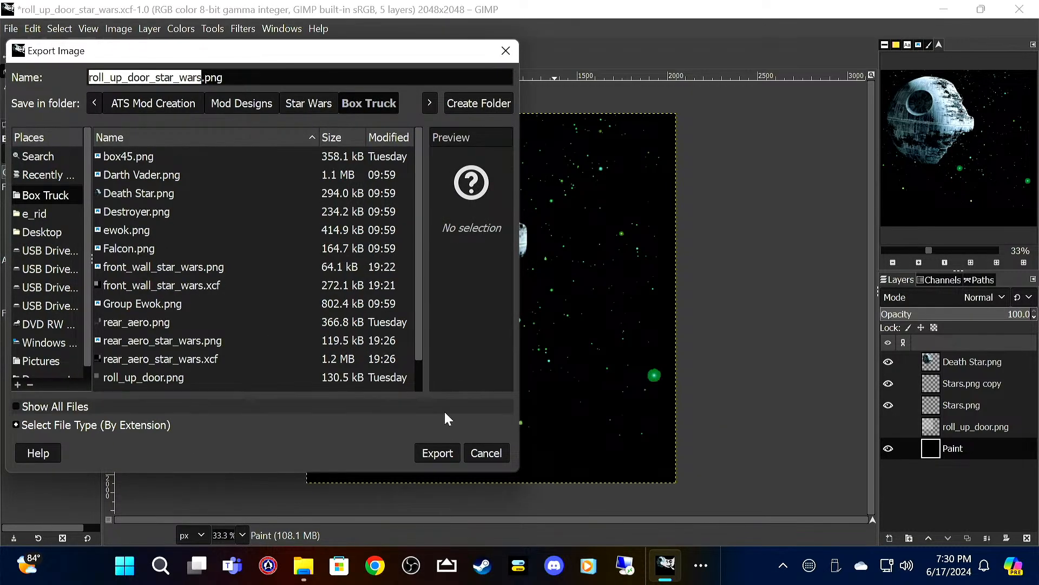
pyautogui.click(447, 454)
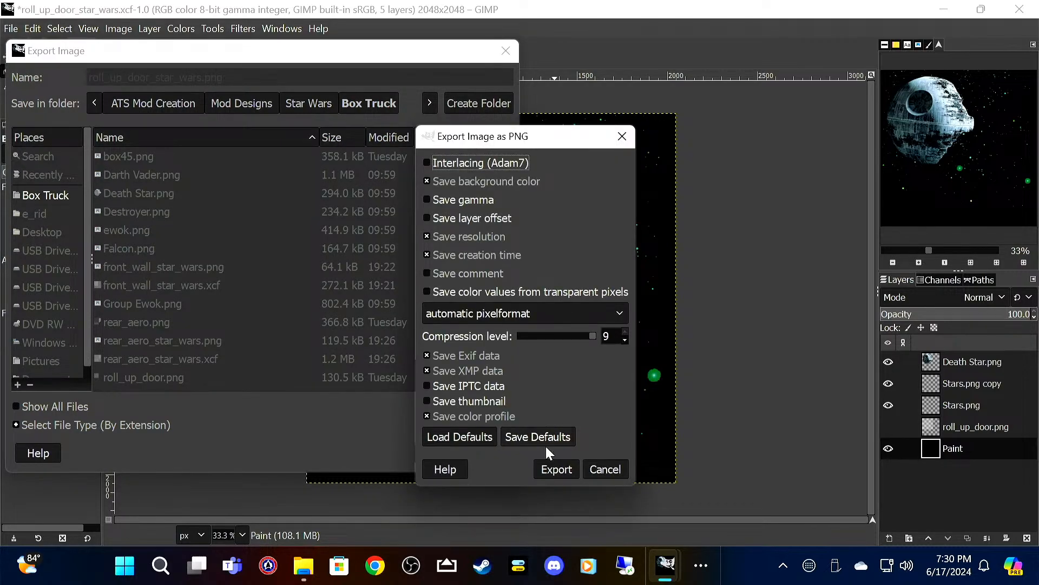
pyautogui.click(557, 534)
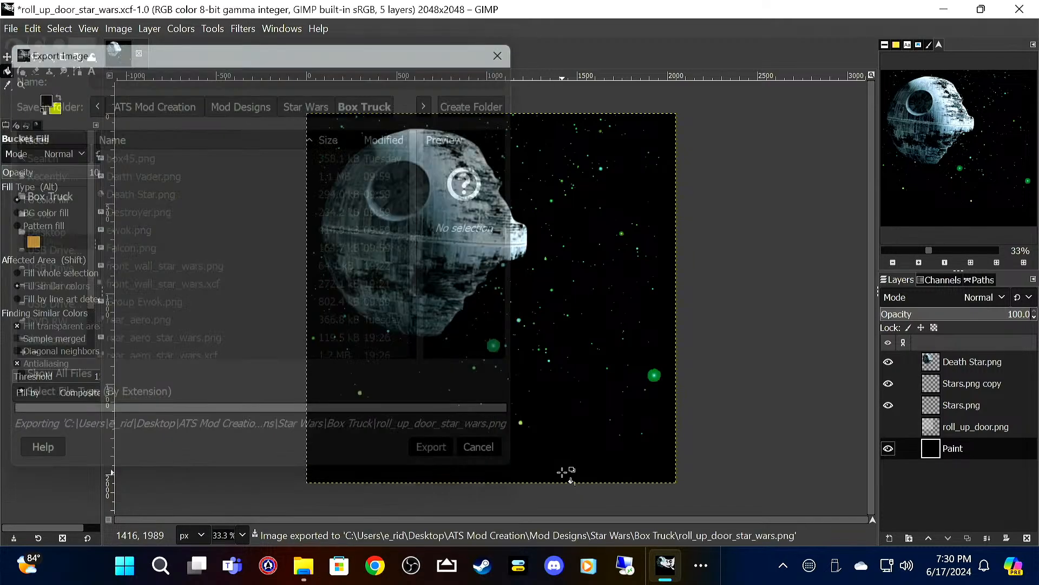
# Step: Quit GIMP discarding the unsaved changes, and delete roll_up_door.png and rear_aero.png from the Box Truck folder
pyautogui.click(1020, 7)
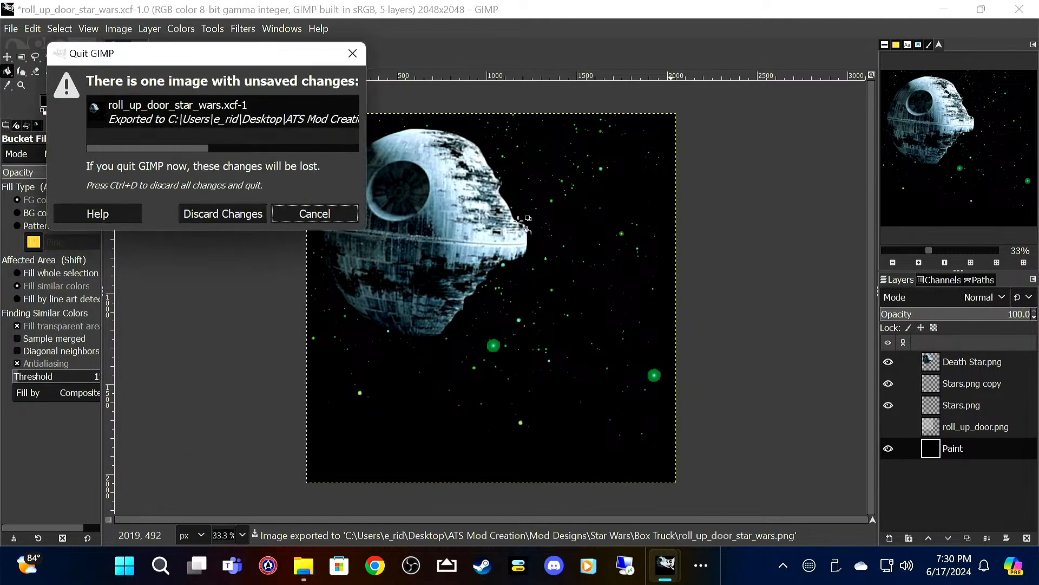
pyautogui.click(236, 213)
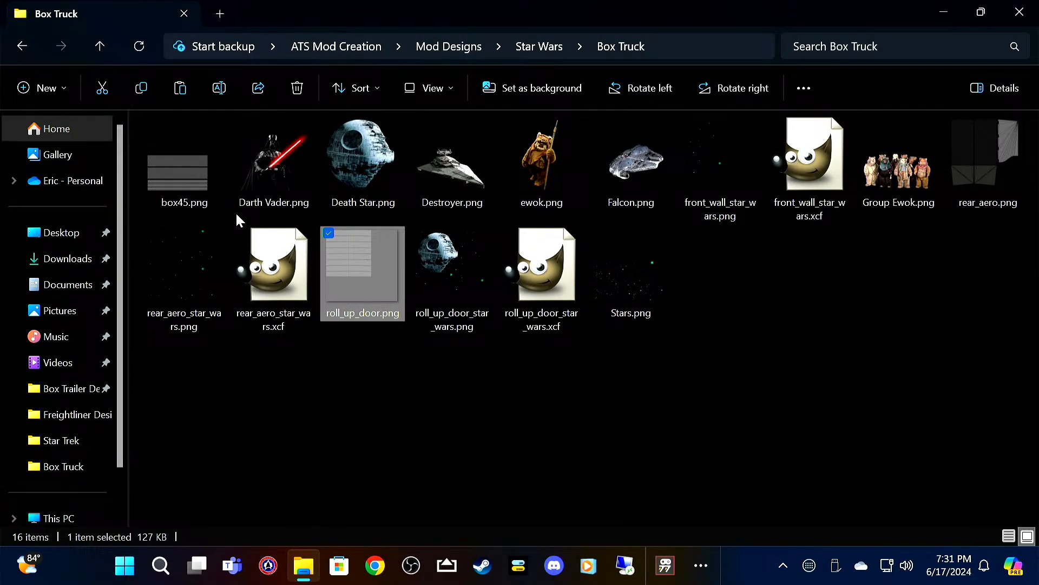
pyautogui.press('Delete')
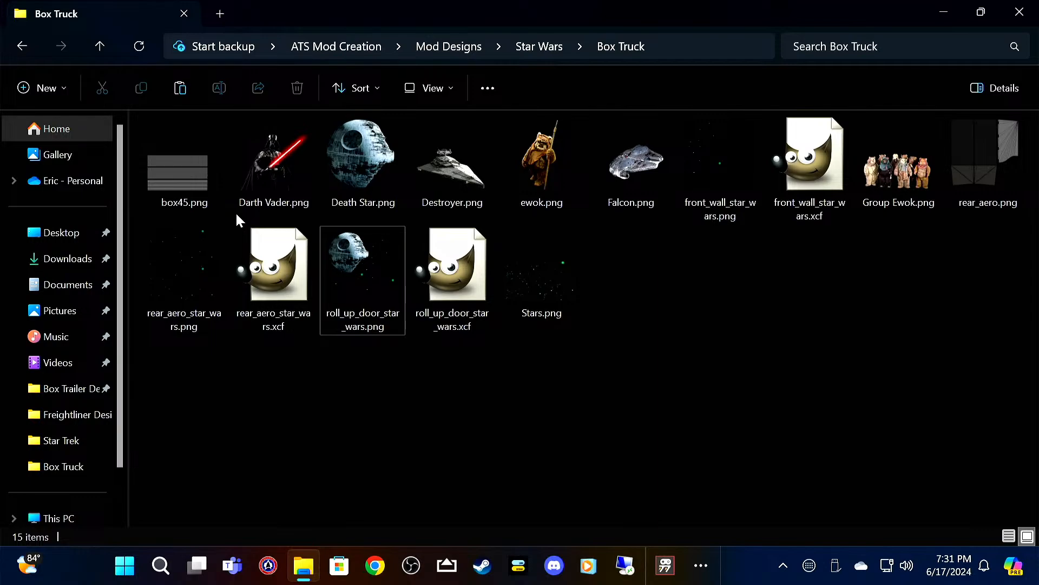
pyautogui.click(1020, 164)
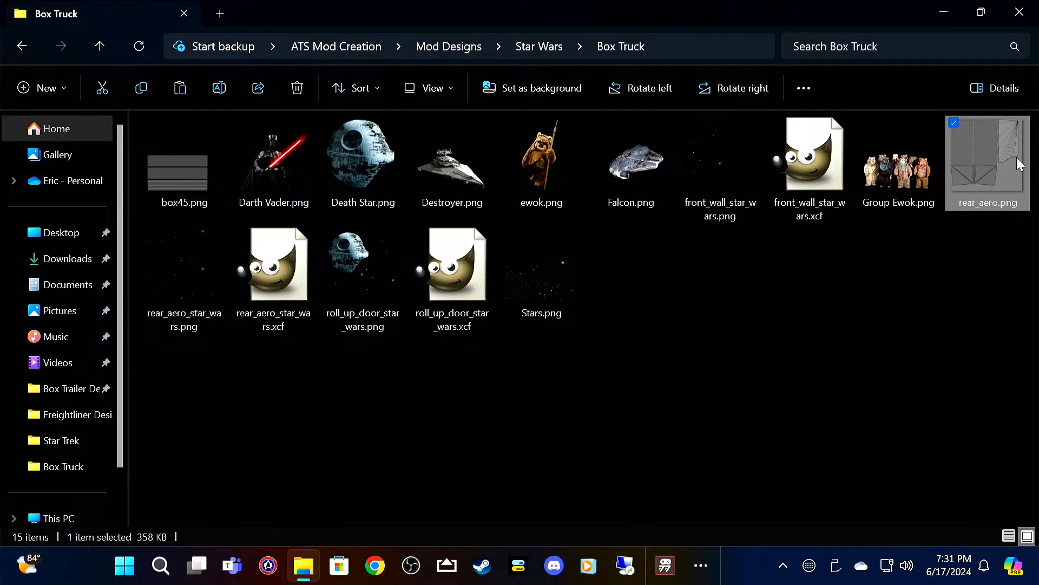
pyautogui.press('Delete')
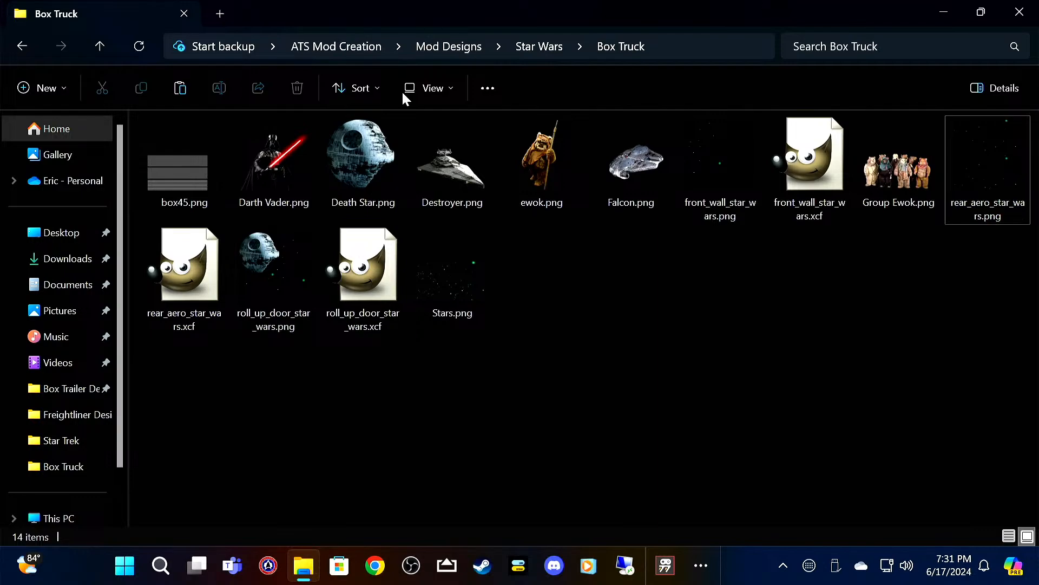
# Step: Open the box45.png template in GIMP and add Stars.png to it as a layer
pyautogui.click(188, 173)
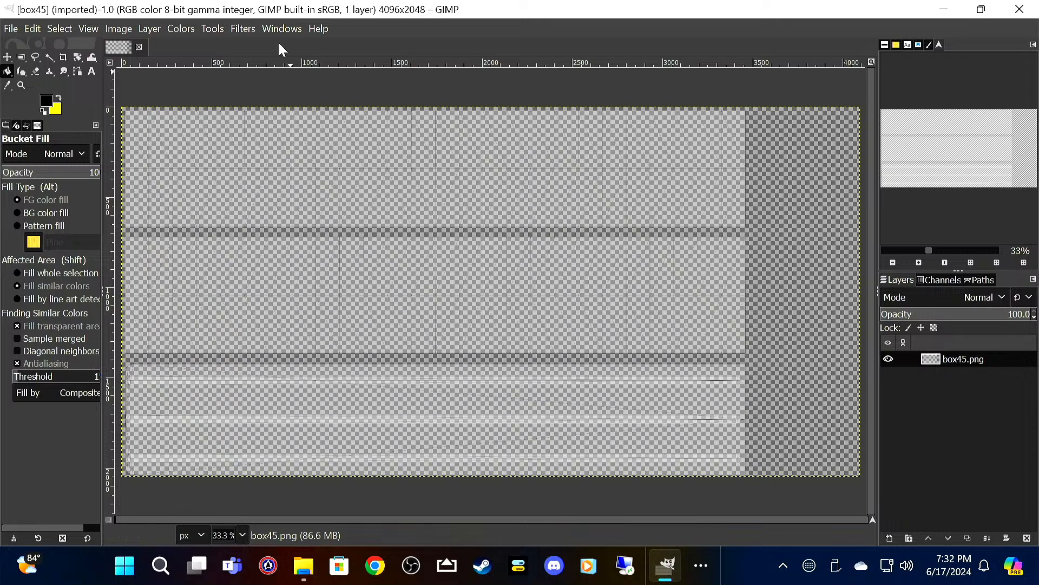
pyautogui.click(12, 28)
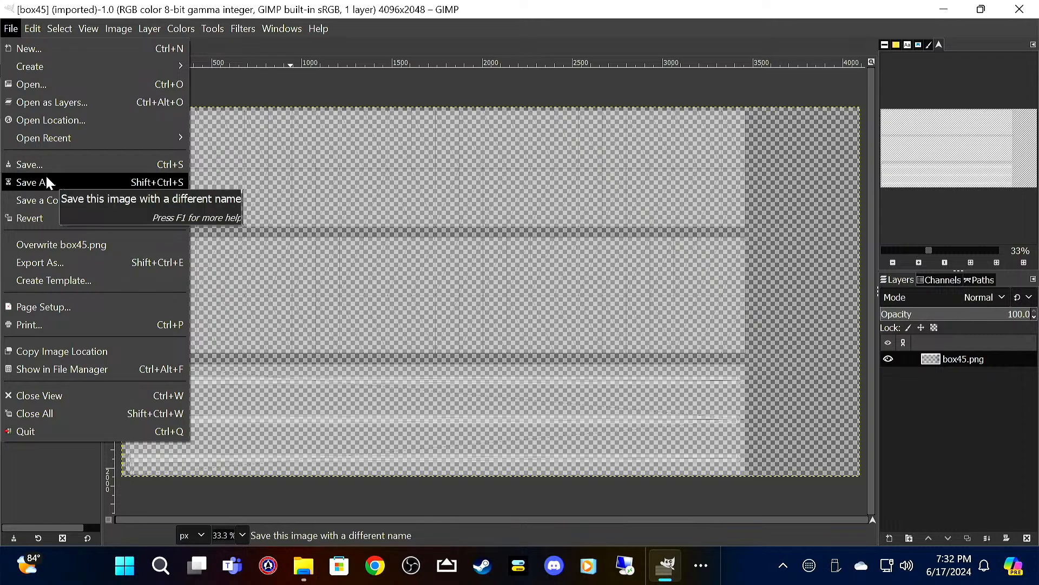
pyautogui.click(114, 105)
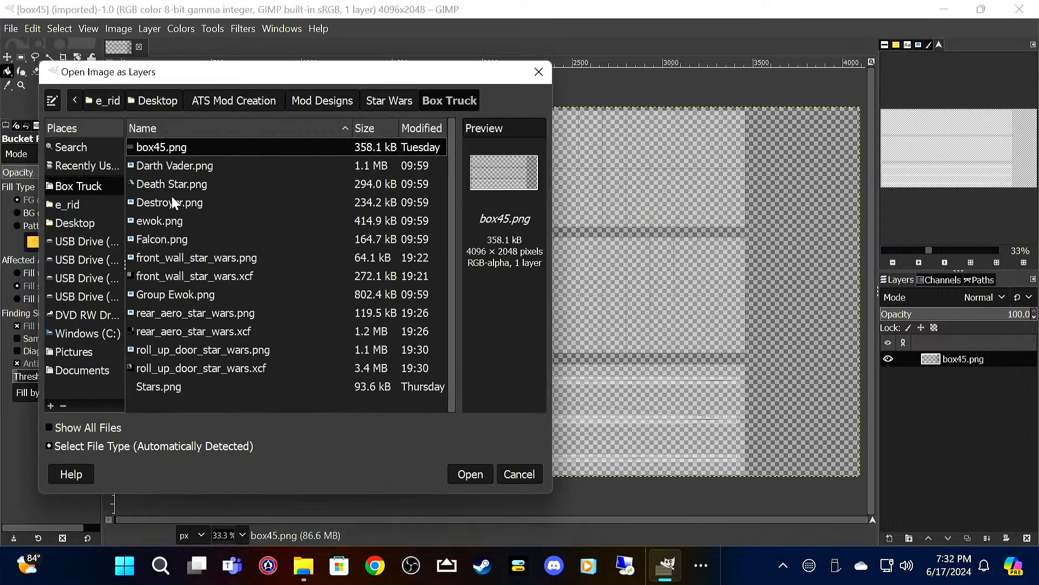
pyautogui.click(195, 394)
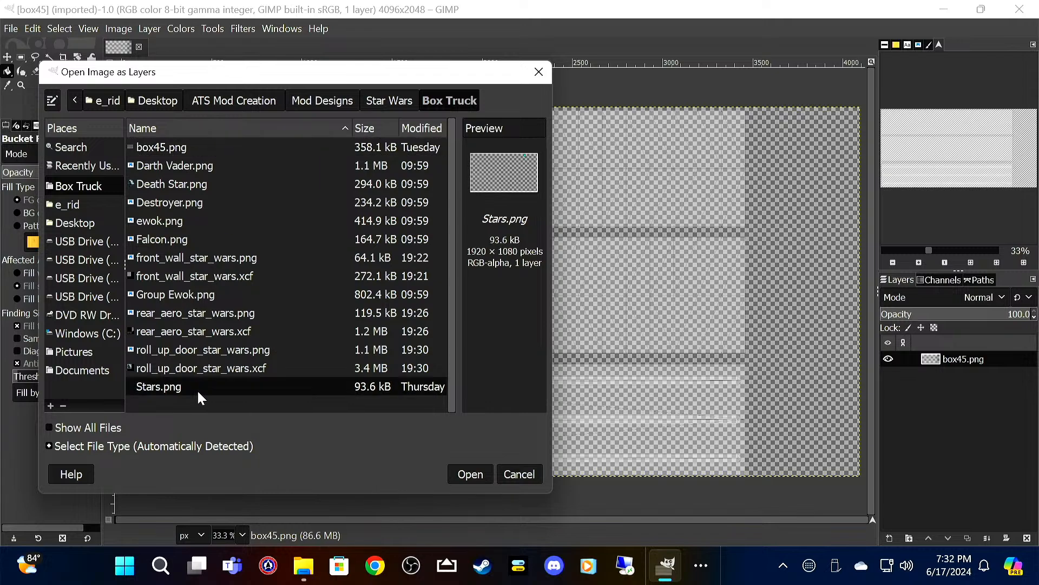
pyautogui.click(471, 472)
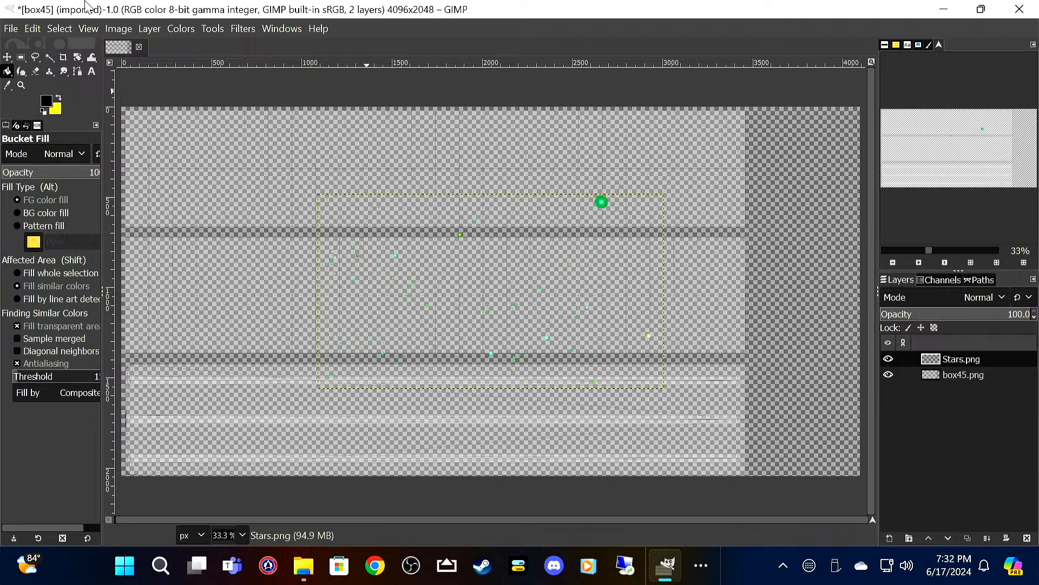
# Step: Move the Stars.png layer to the upper-left corner of the box45 template and lower its opacity to 50
pyautogui.click(8, 59)
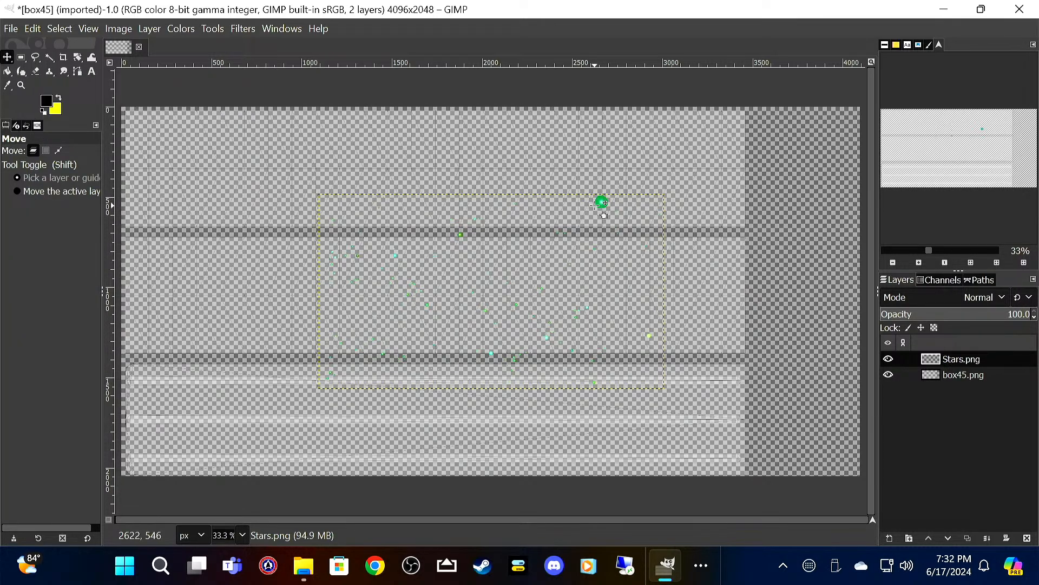
pyautogui.moveTo(600, 203); pyautogui.dragTo(406, 117)
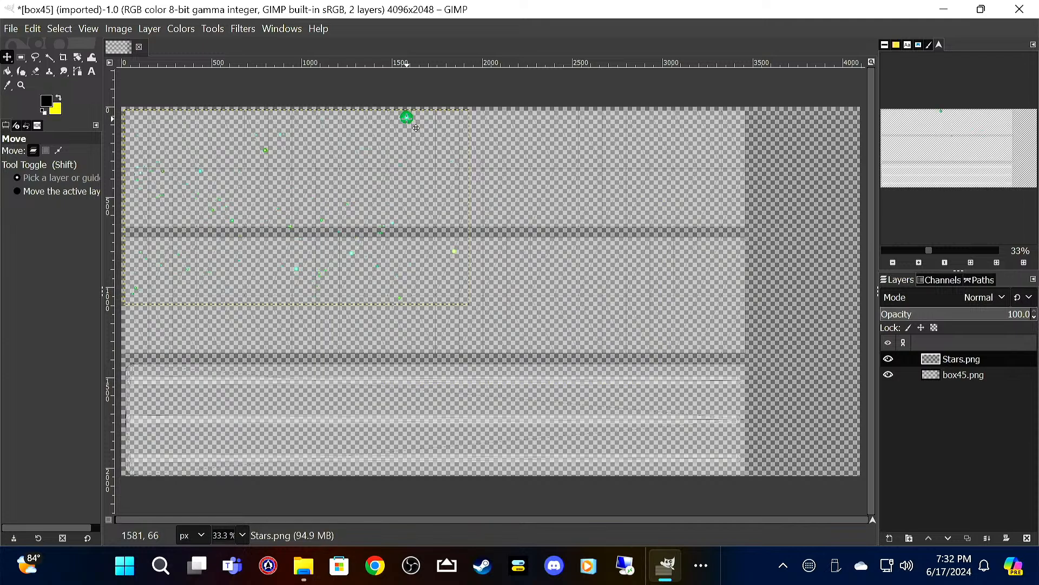
pyautogui.click(1035, 317)
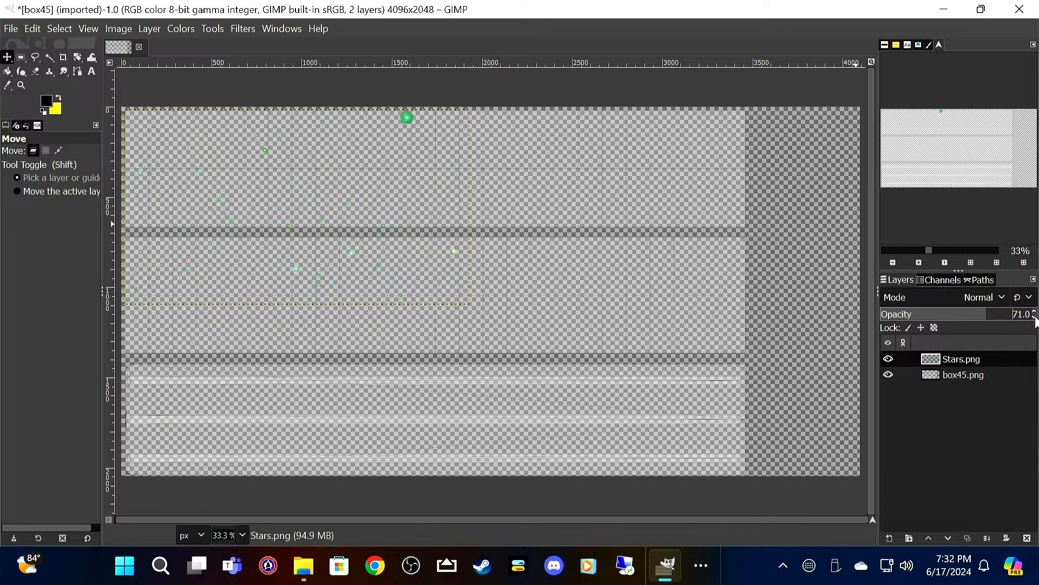
pyautogui.click(1035, 317)
pyautogui.click(1035, 317)
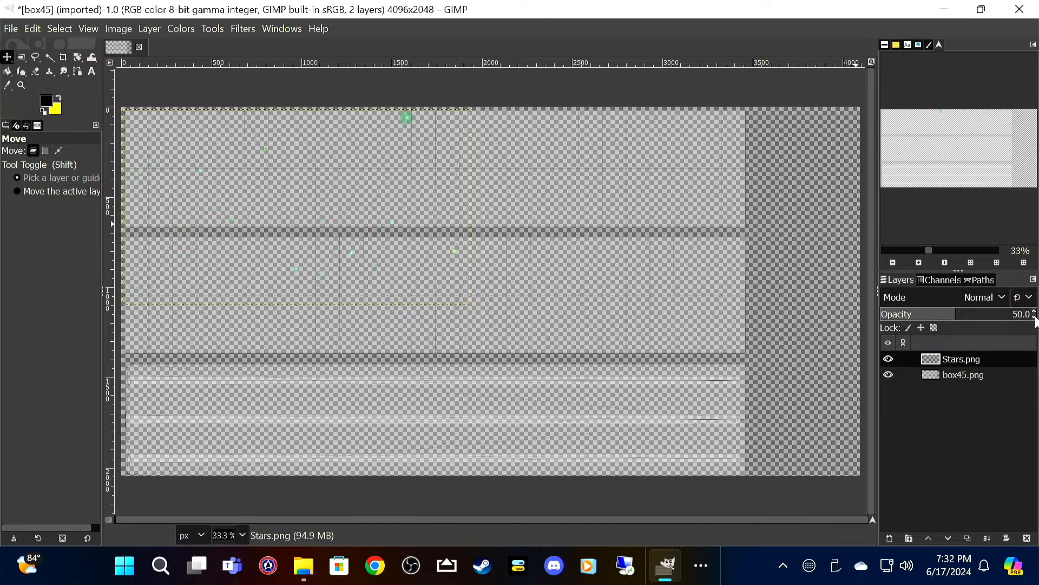
# Step: Duplicate the Stars.png layer and place the copy beside the original, along the template's upper right part
pyautogui.click(1005, 359)
pyautogui.rightClick(1005, 359)
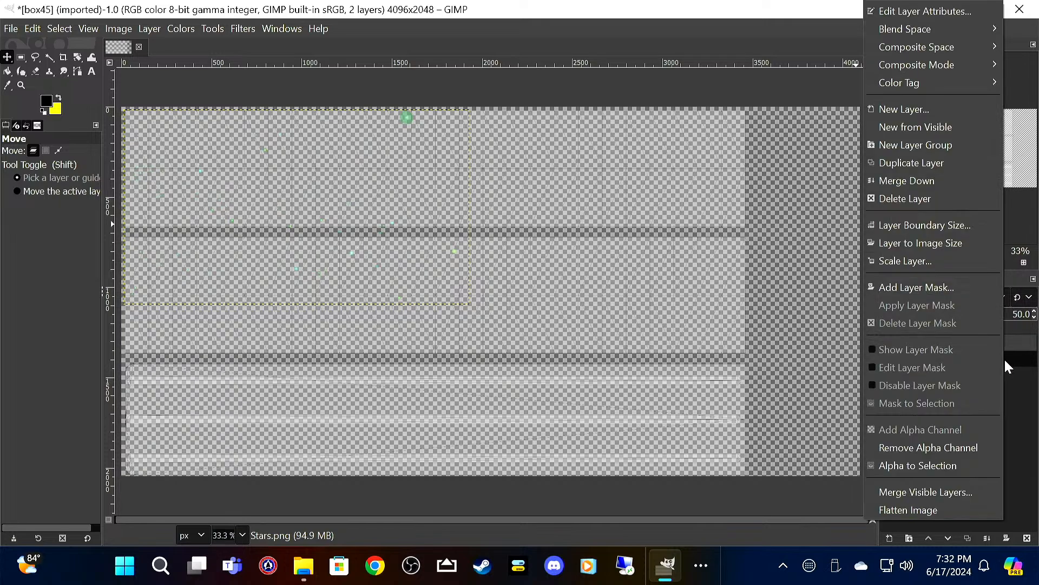
pyautogui.click(944, 162)
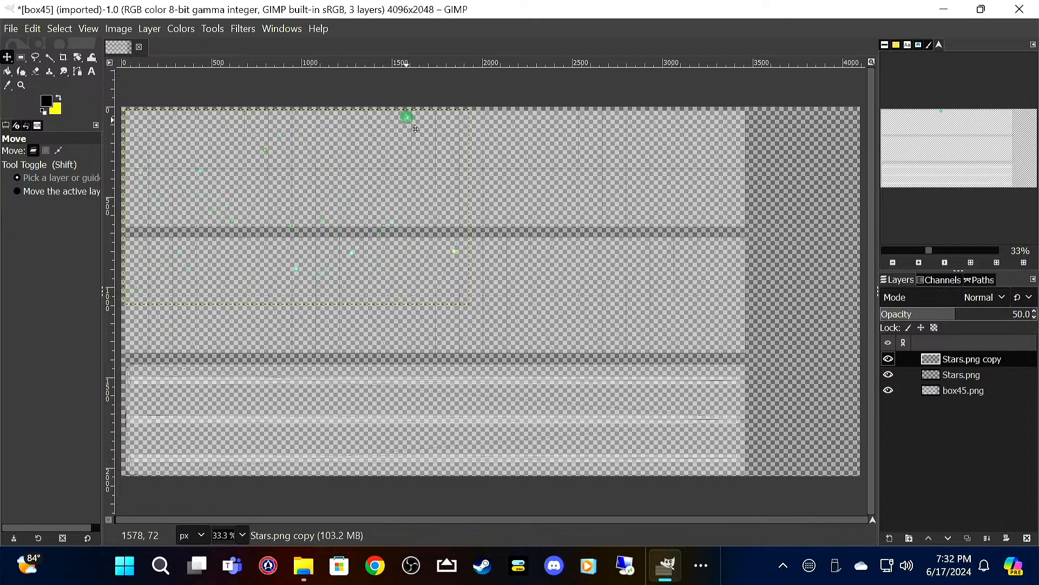
pyautogui.moveTo(415, 129); pyautogui.dragTo(759, 128)
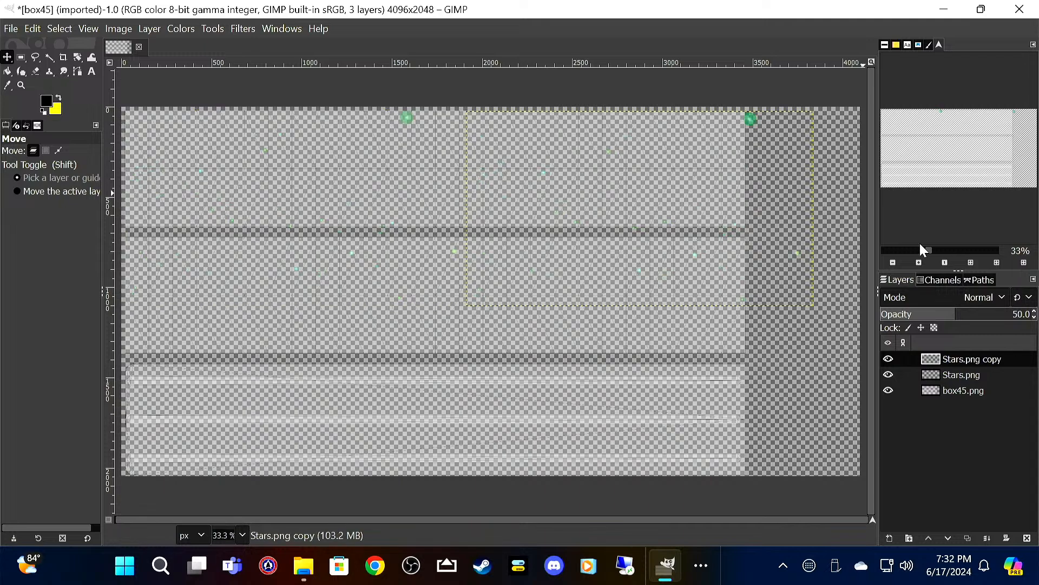
# Step: Duplicate the upper-right stars layer and move the new copy straight down to the template's lower right part
pyautogui.rightClick(967, 358)
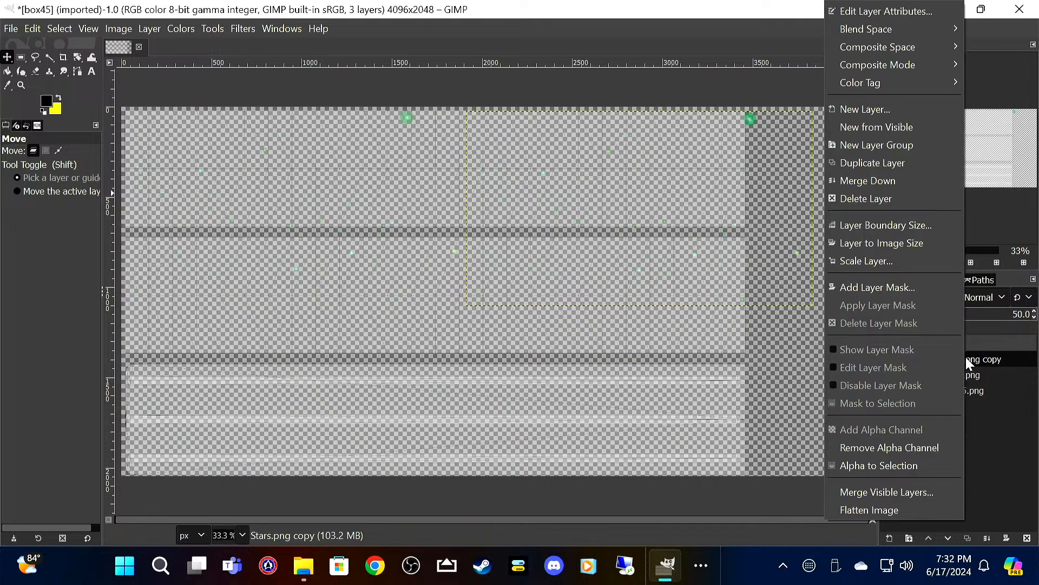
pyautogui.click(923, 164)
pyautogui.moveTo(759, 130); pyautogui.dragTo(756, 318)
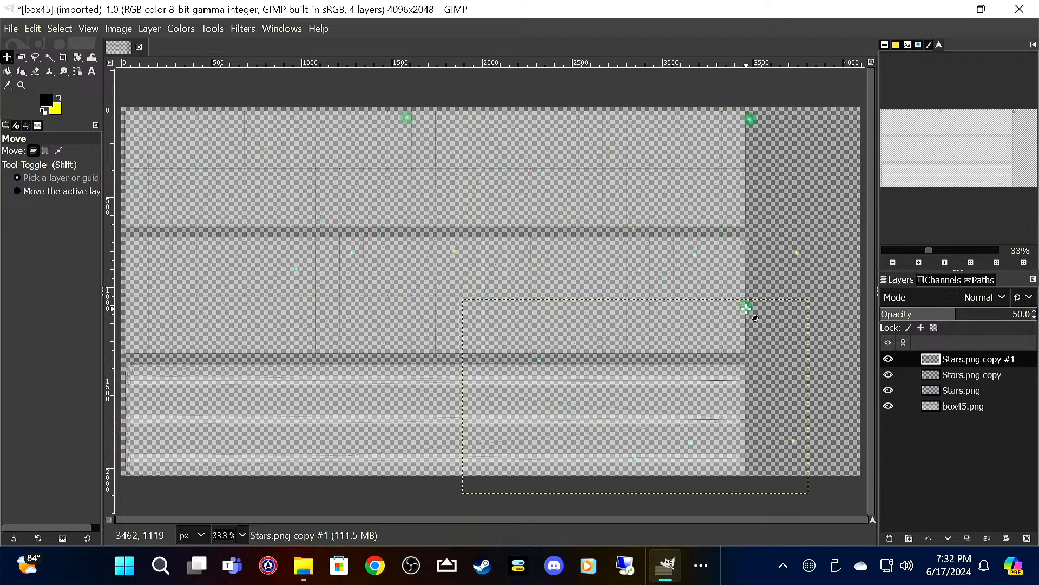
# Step: Duplicate the lower-right stars layer and move the new copy across to the template's lower-left corner
pyautogui.rightClick(964, 362)
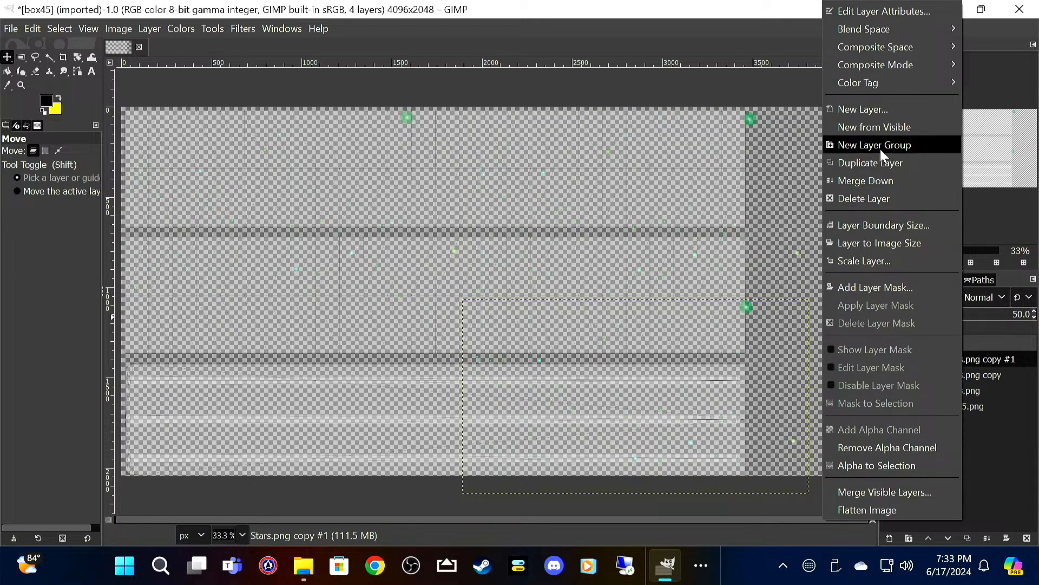
pyautogui.click(892, 161)
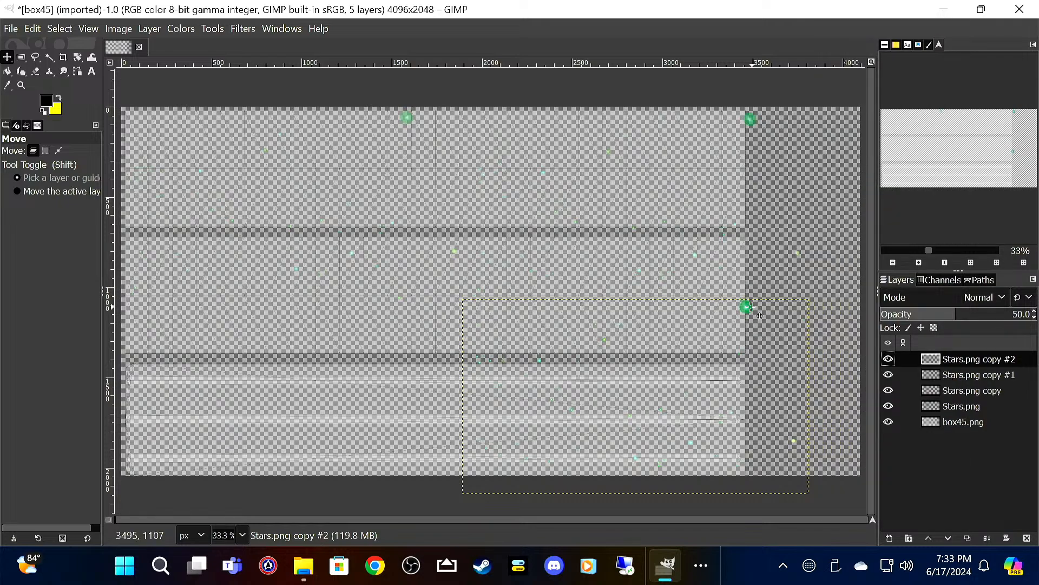
pyautogui.moveTo(756, 315); pyautogui.dragTo(416, 322)
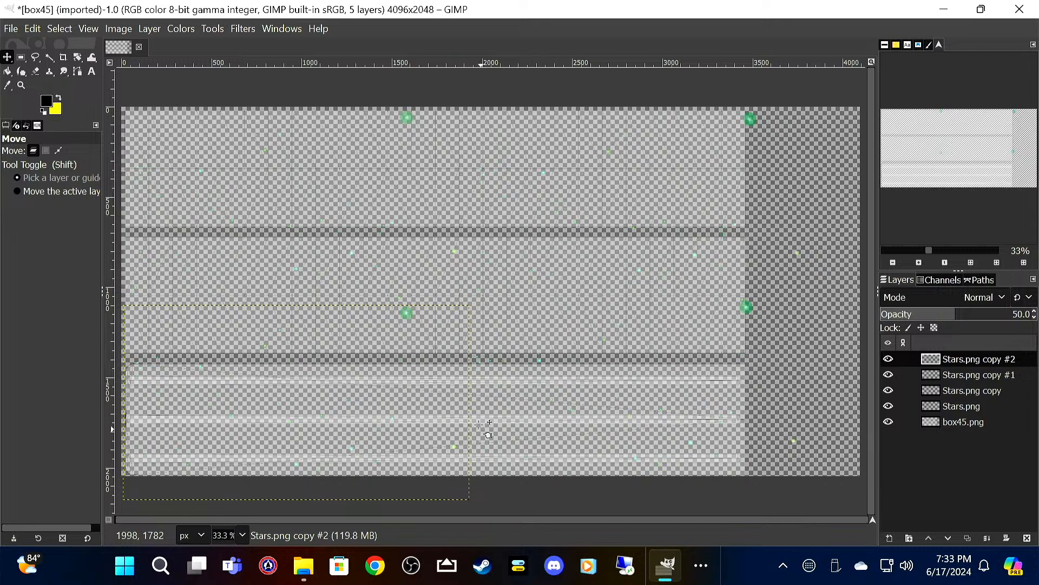
pyautogui.click(11, 28)
pyautogui.moveTo(33, 29)
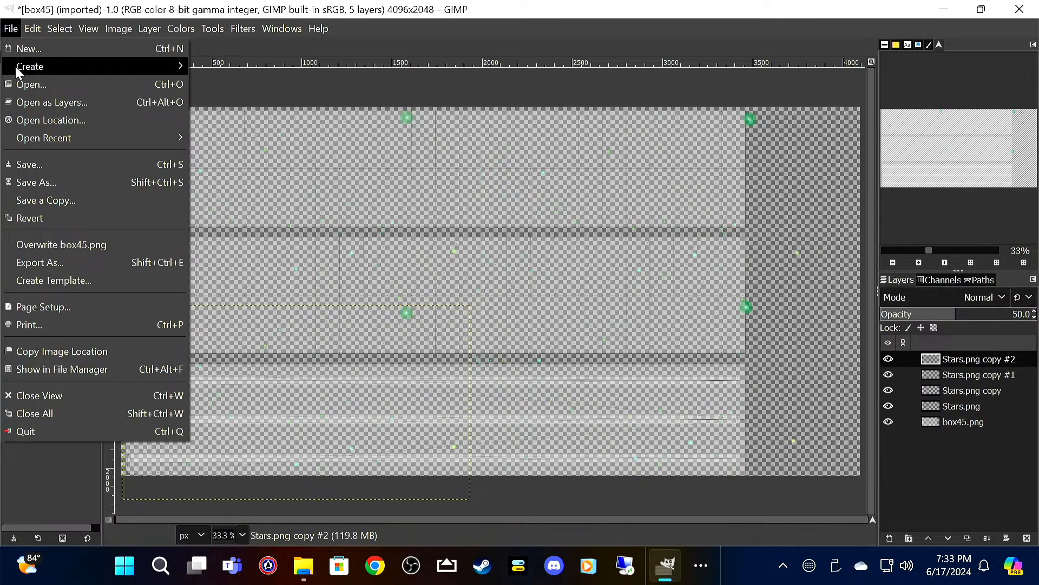
pyautogui.click(28, 108)
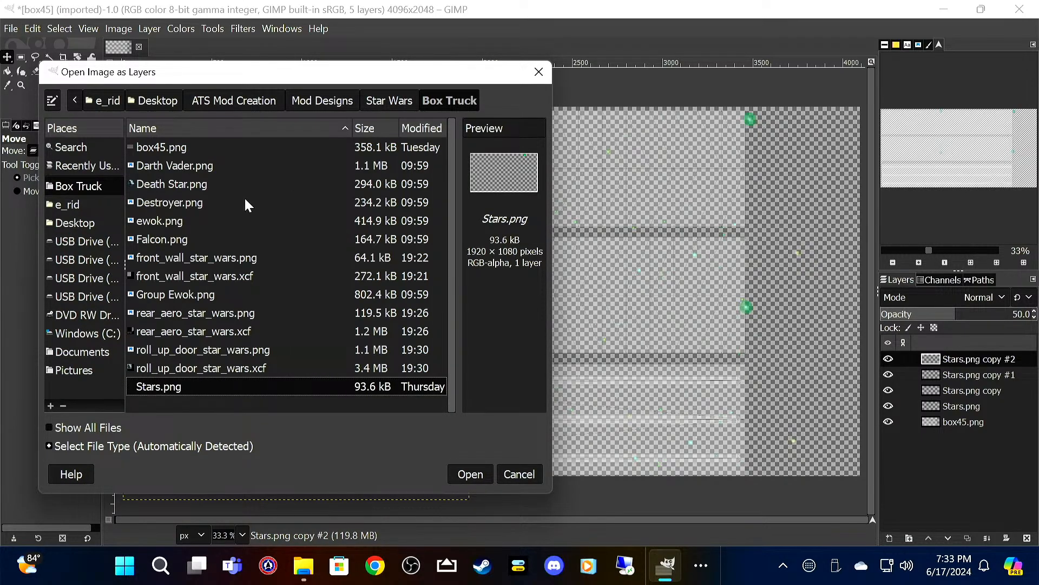
pyautogui.click(539, 71)
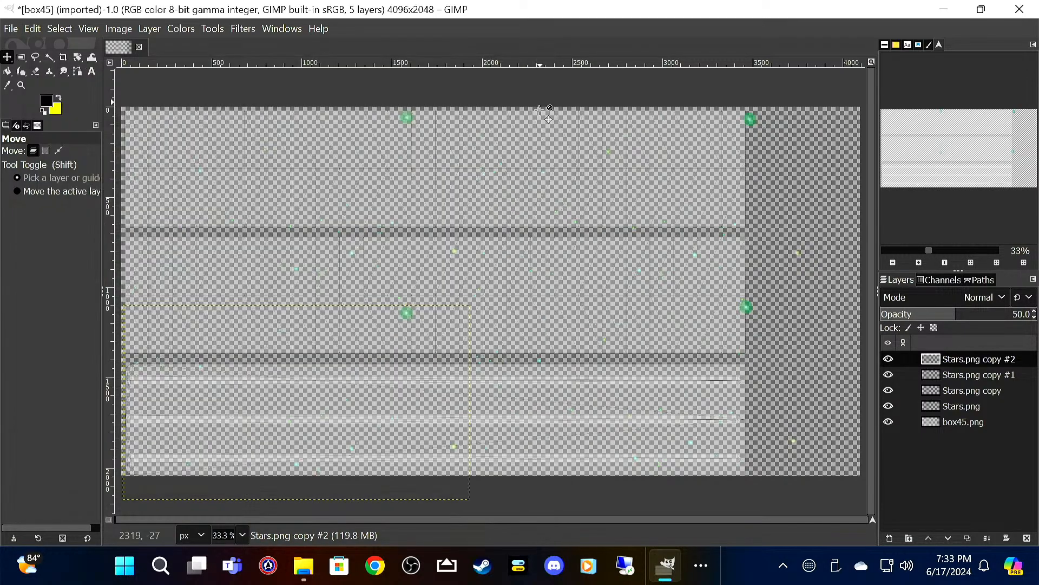
# Step: Switch to the Box Truck folder in File Explorer
pyautogui.click(304, 566)
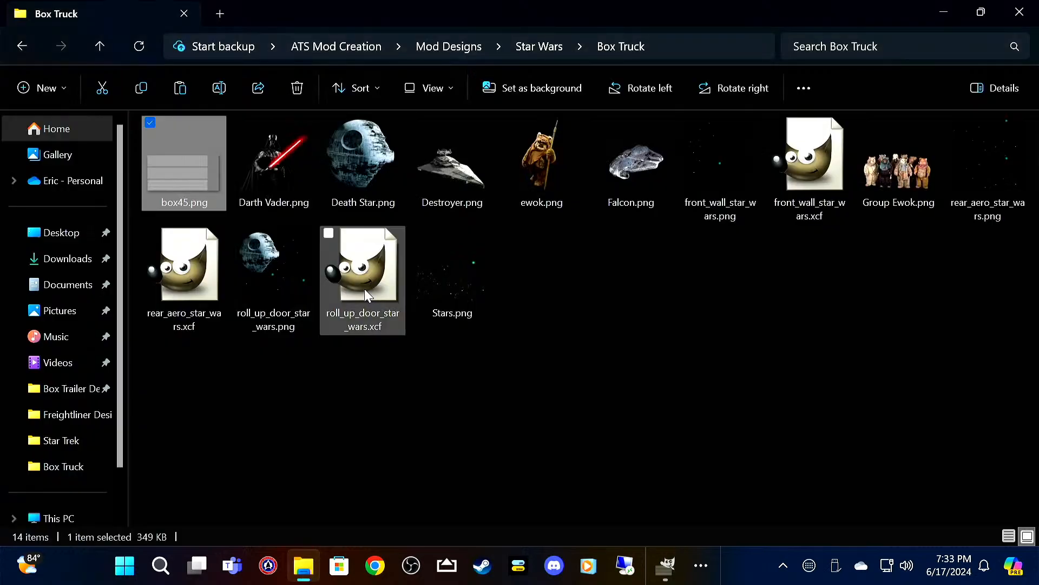
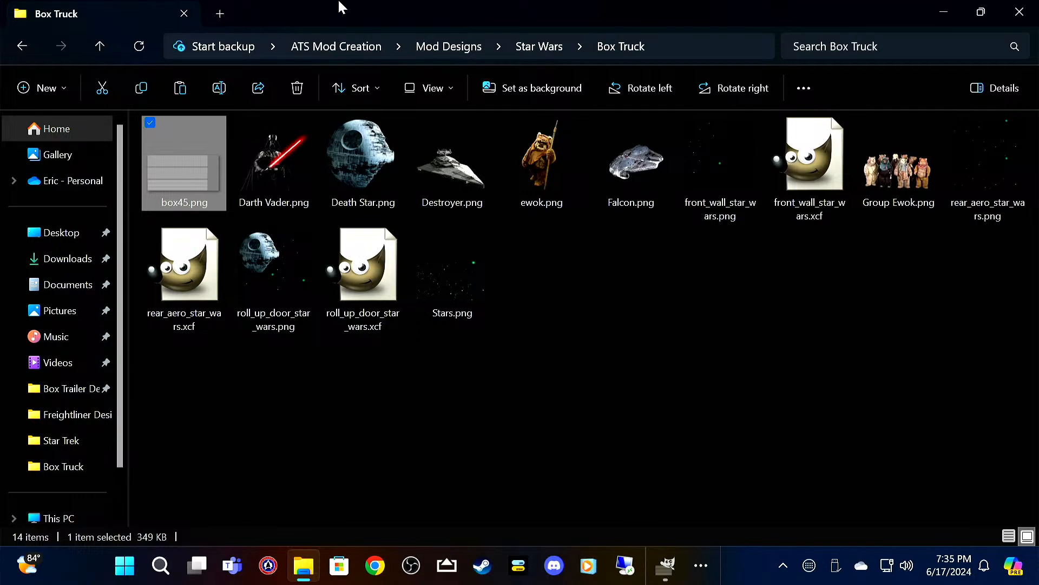
# Step: Switch back to GIMP, add Destroyer.png as a new layer and shift it a little left of centre in the template's middle band
pyautogui.click(666, 565)
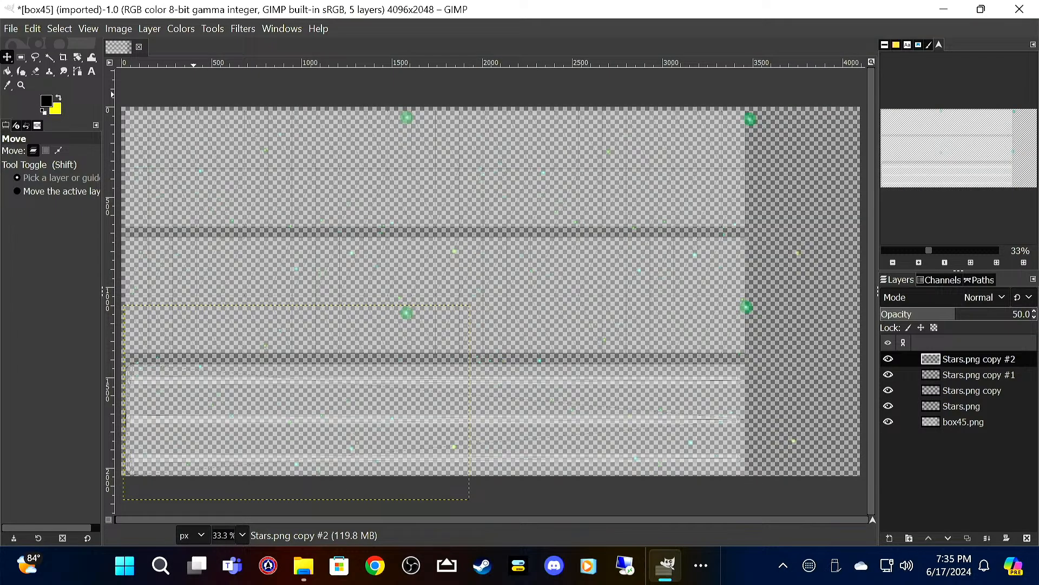
pyautogui.click(11, 29)
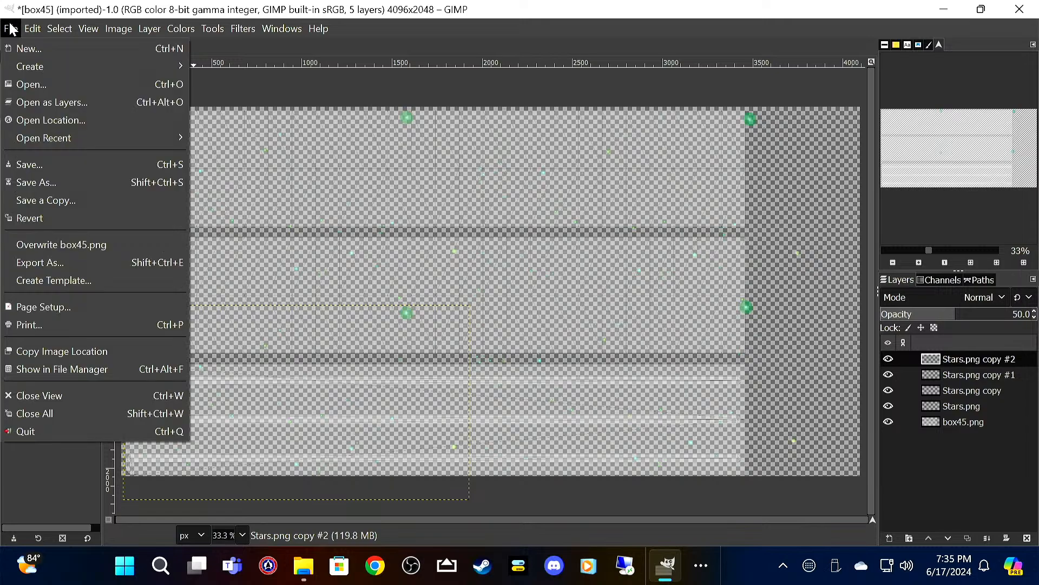
pyautogui.click(42, 101)
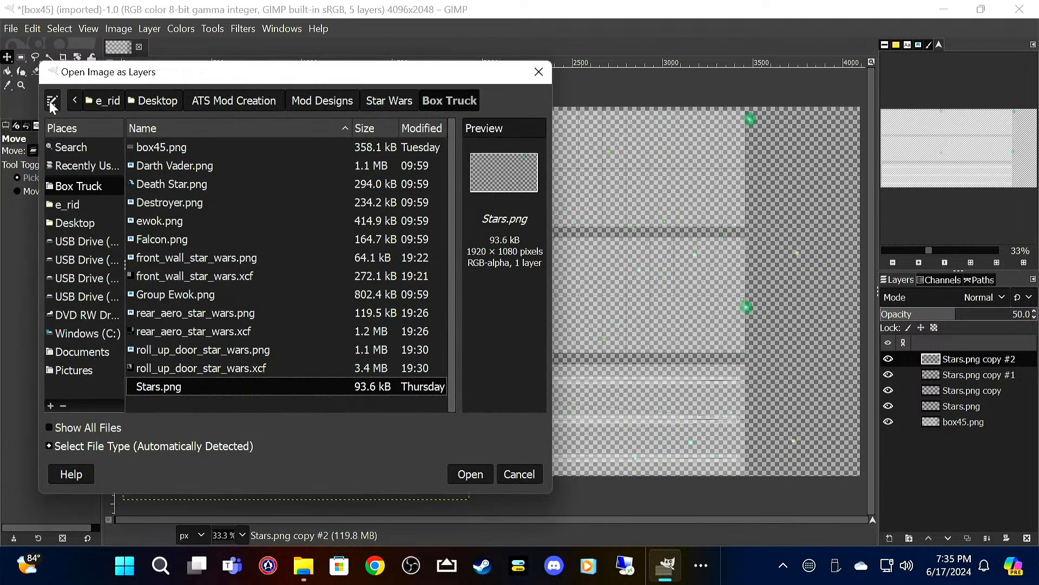
pyautogui.click(210, 203)
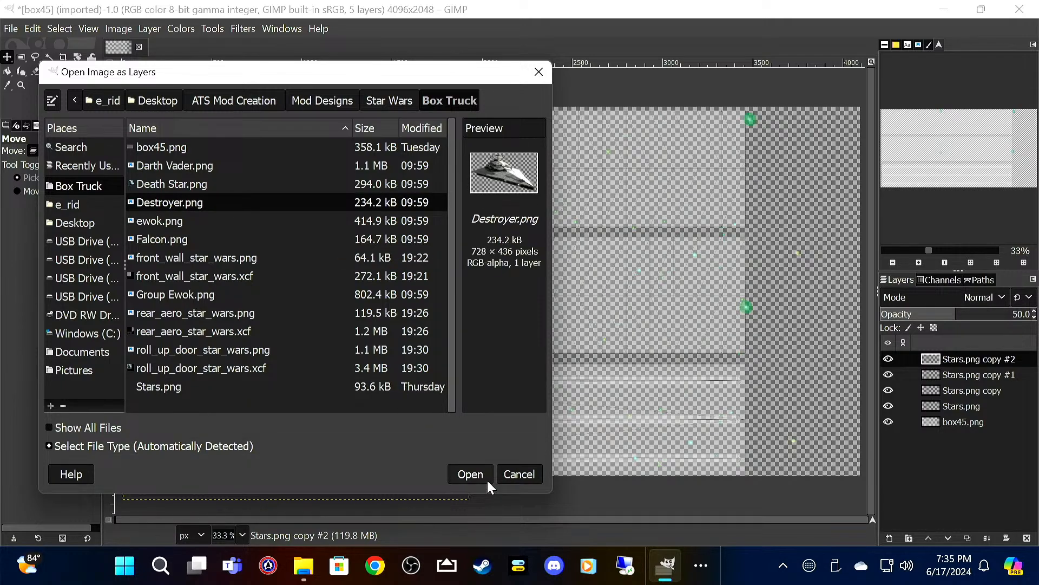
pyautogui.click(472, 471)
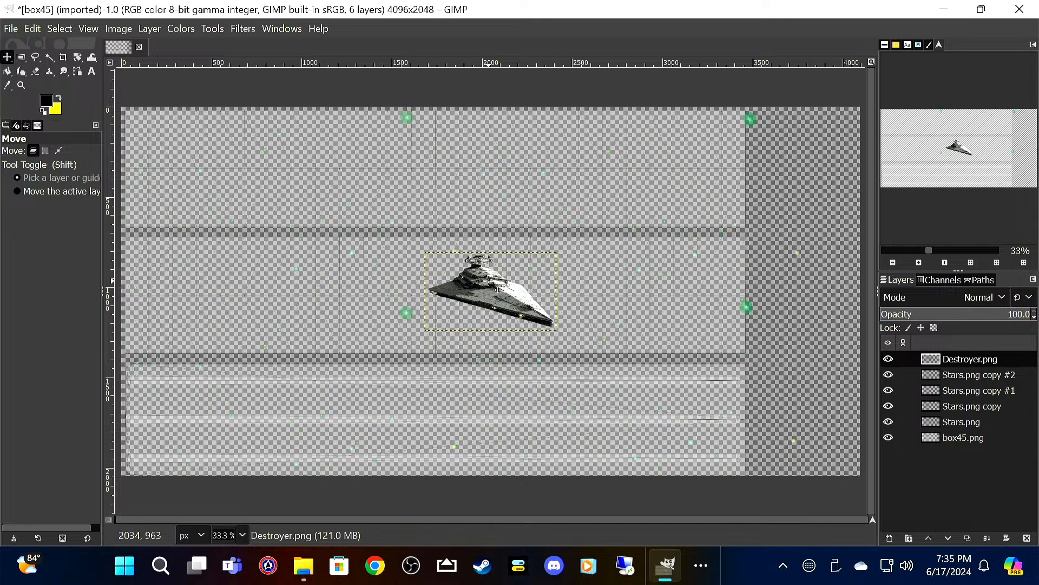
pyautogui.moveTo(497, 289); pyautogui.dragTo(418, 297)
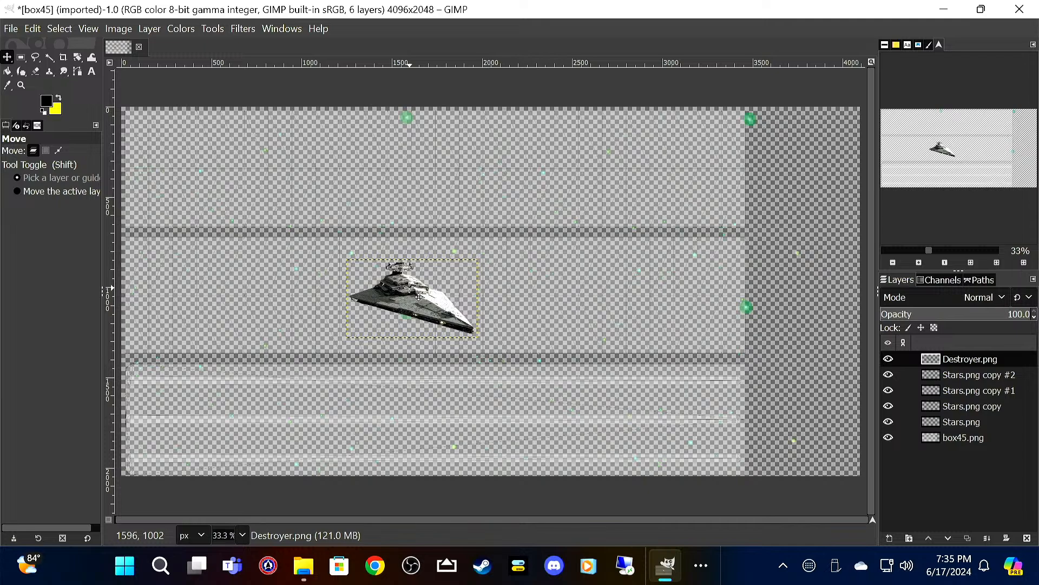
# Step: Scale the Destroyer.png layer to 928 × 556 px
pyautogui.rightClick(410, 288)
pyautogui.moveTo(478, 398)
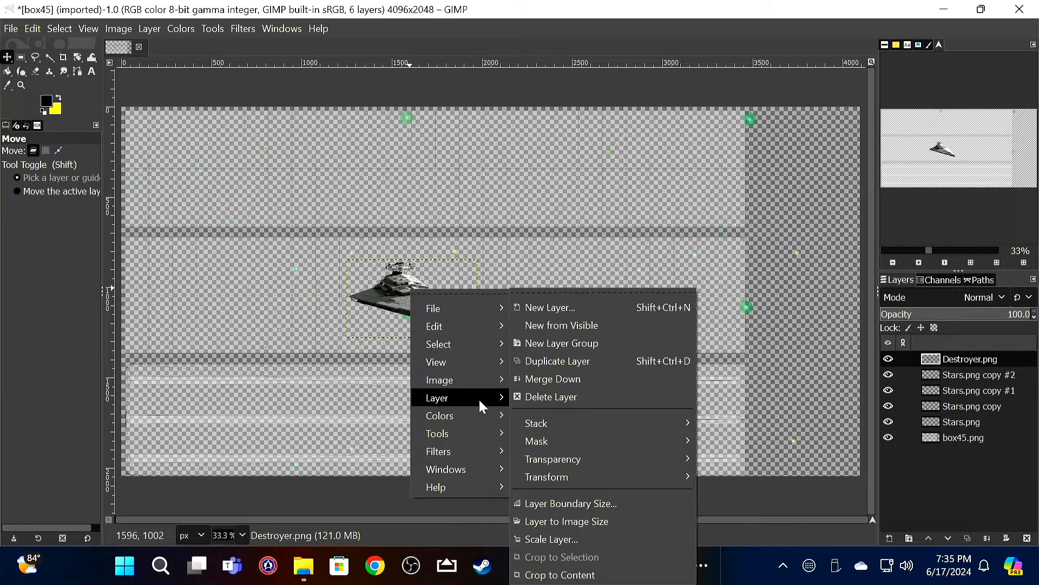
pyautogui.click(617, 537)
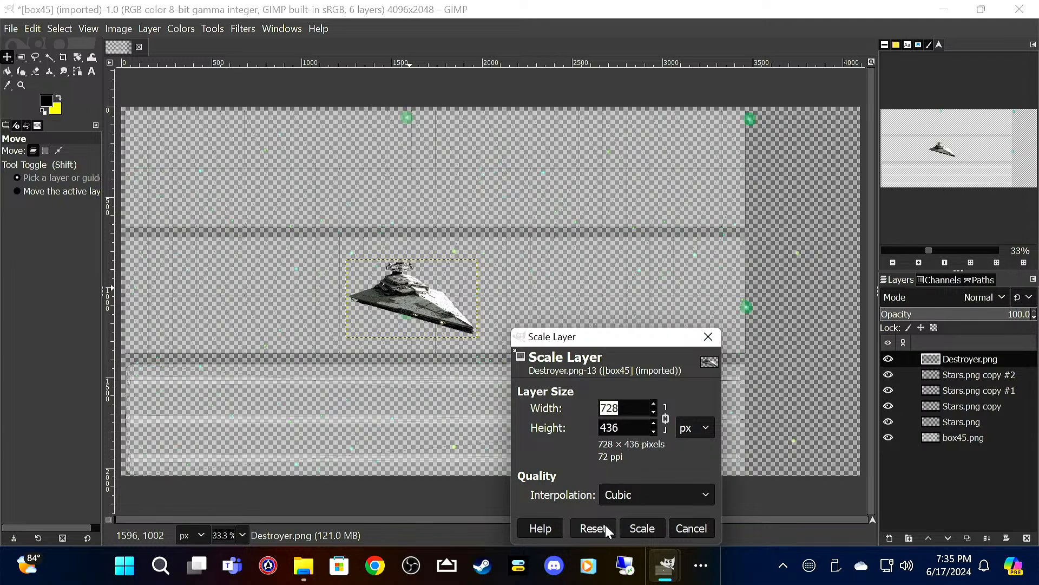
pyautogui.write('928')
pyautogui.press('Tab')
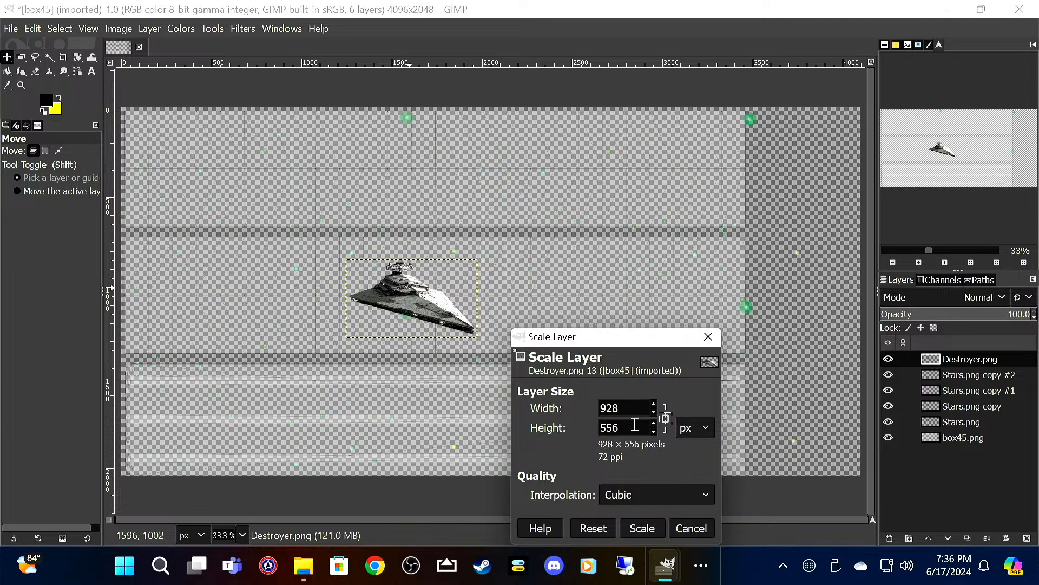
pyautogui.click(638, 528)
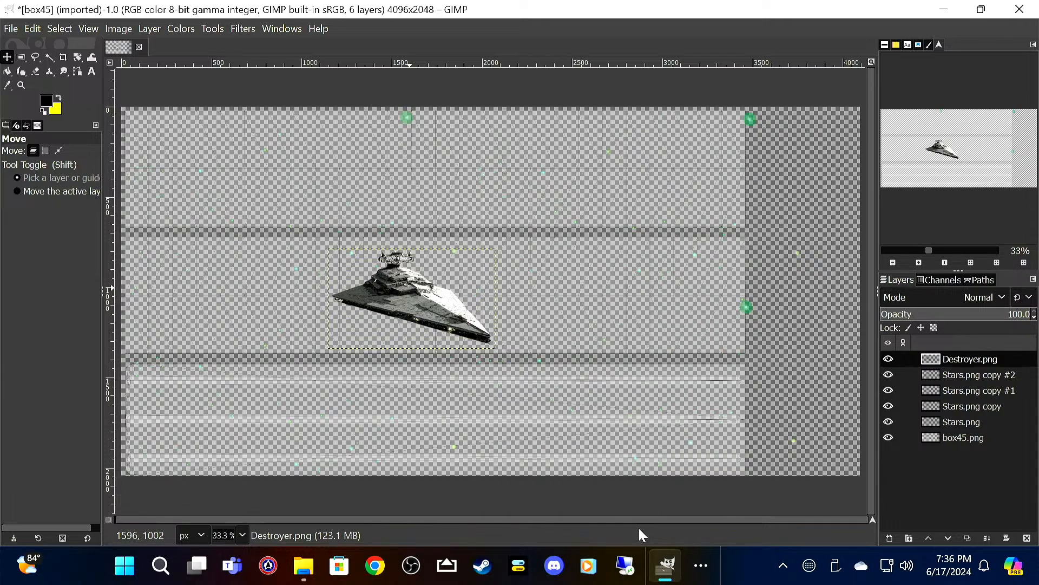
# Step: Move the Star Destroyer down into the template's lower band and flip its layer horizontally
pyautogui.moveTo(408, 300); pyautogui.dragTo(424, 425)
pyautogui.rightClick(411, 414)
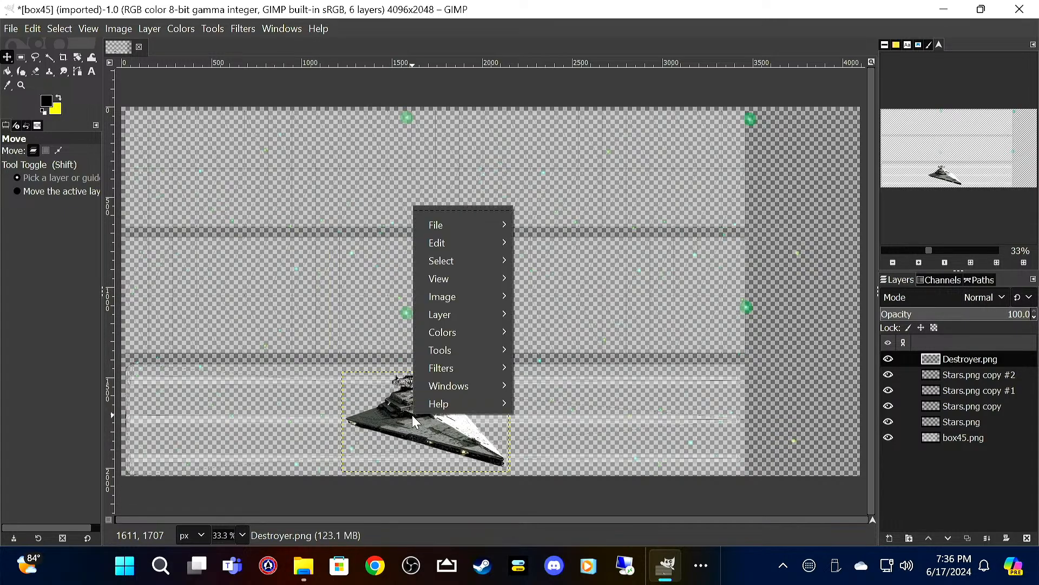
pyautogui.moveTo(504, 317)
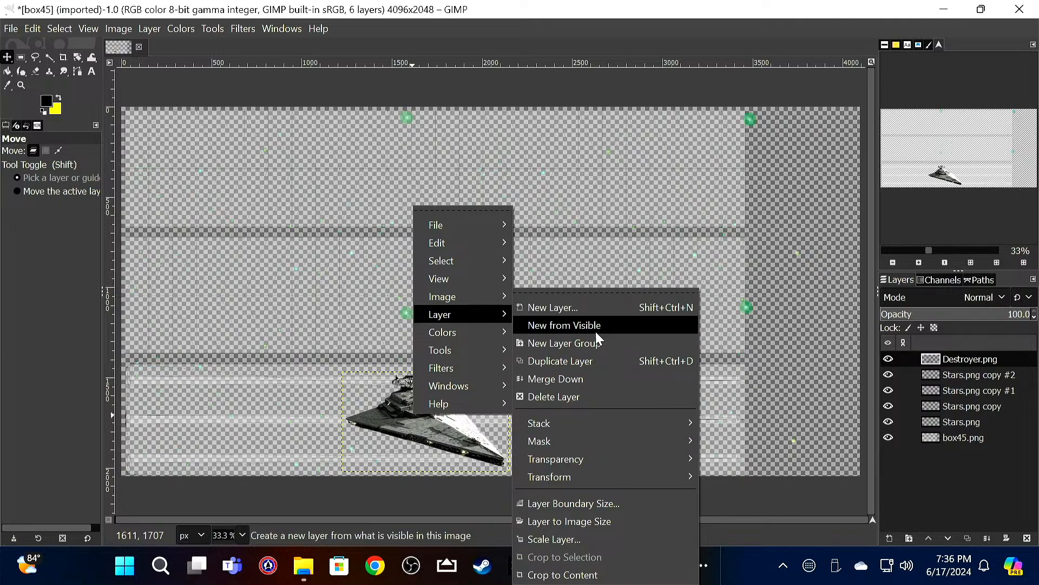
pyautogui.moveTo(646, 472)
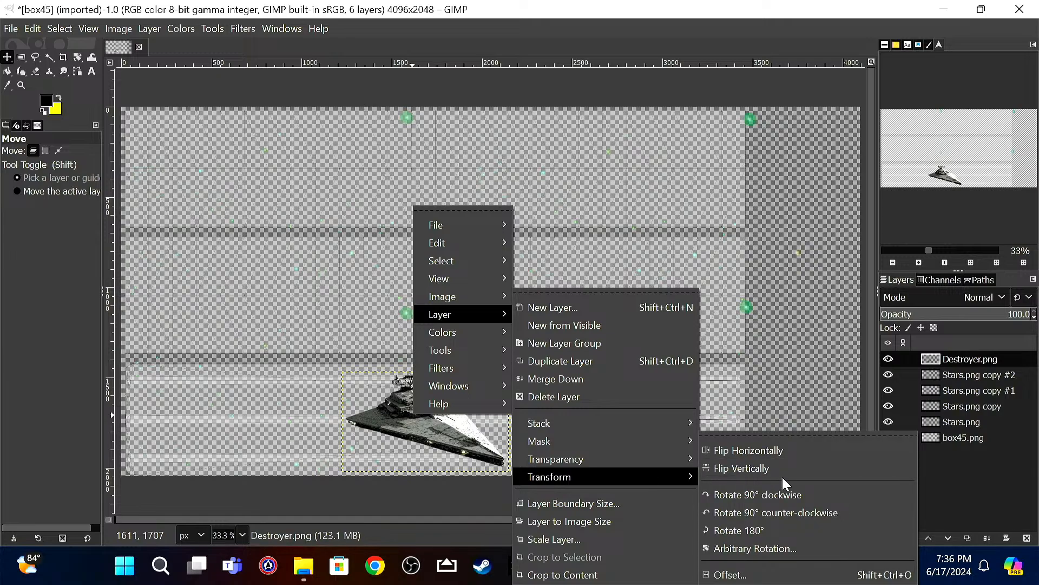
pyautogui.click(791, 457)
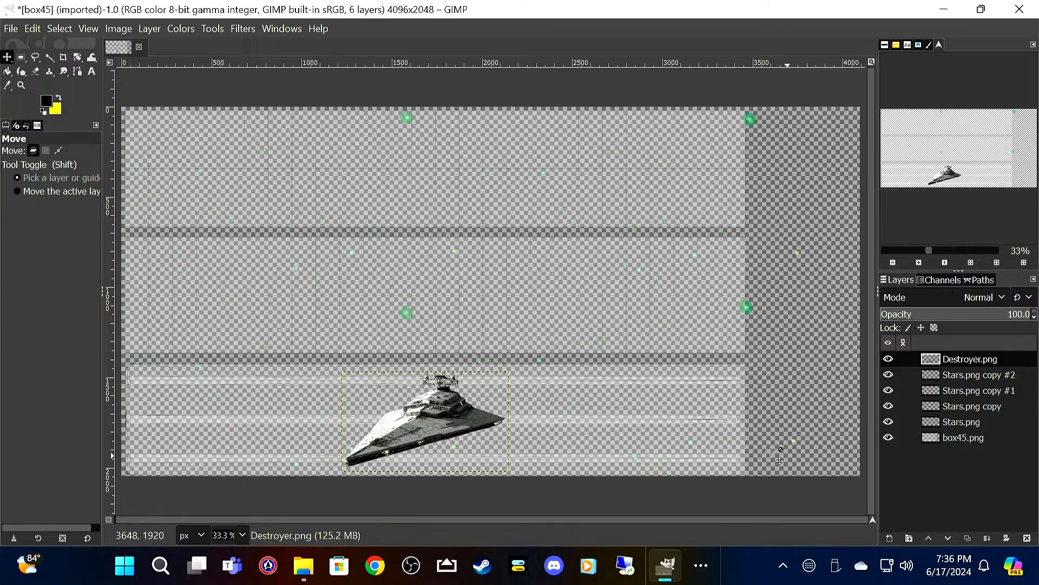
# Step: Rotate the Star Destroyer layer 24.90° about center Y 1458 px and reposition it slightly to the right within the lower band
pyautogui.rightClick(435, 415)
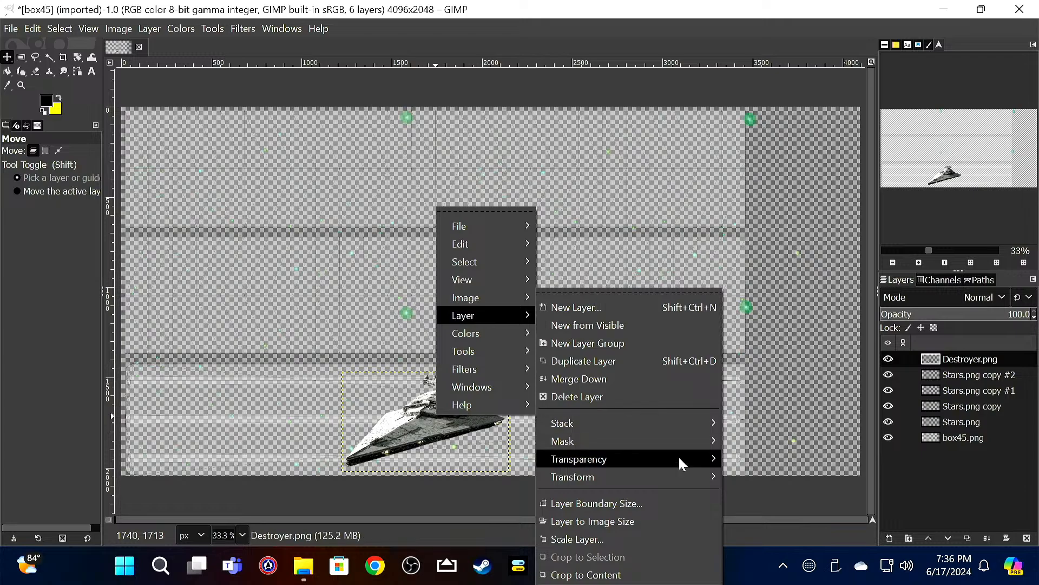
pyautogui.moveTo(688, 479)
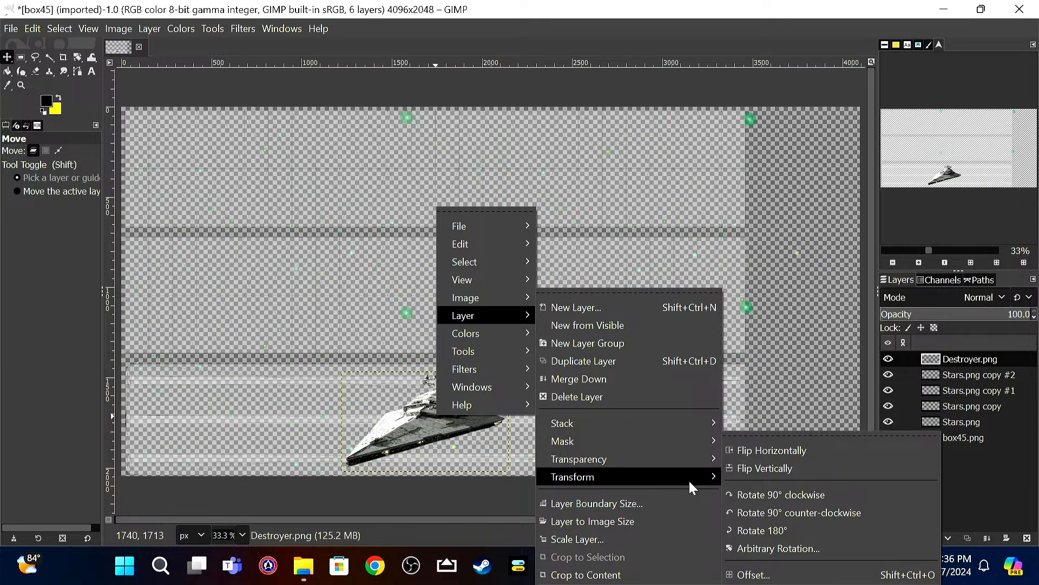
pyautogui.click(780, 547)
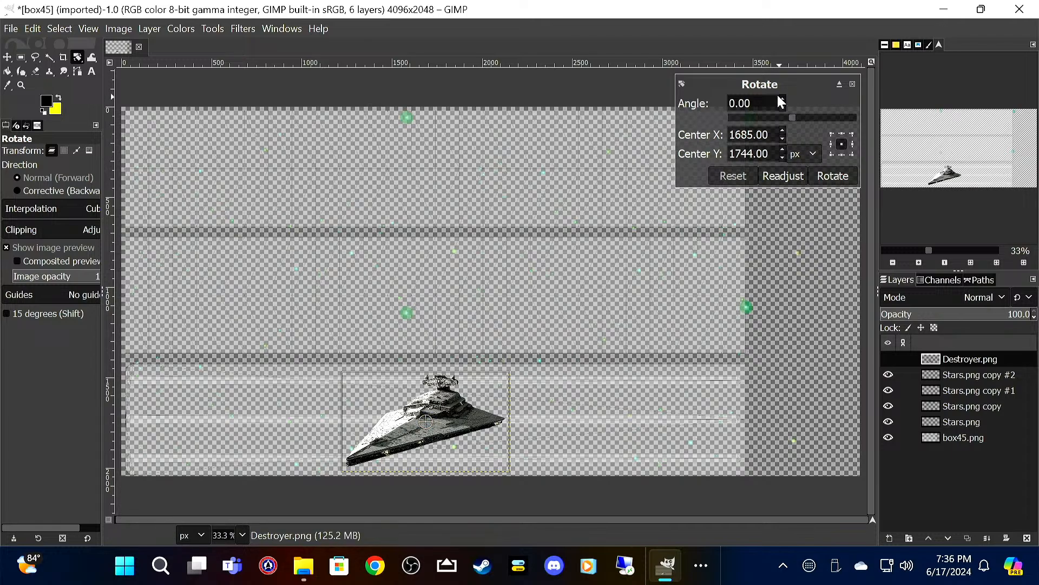
pyautogui.click(785, 111)
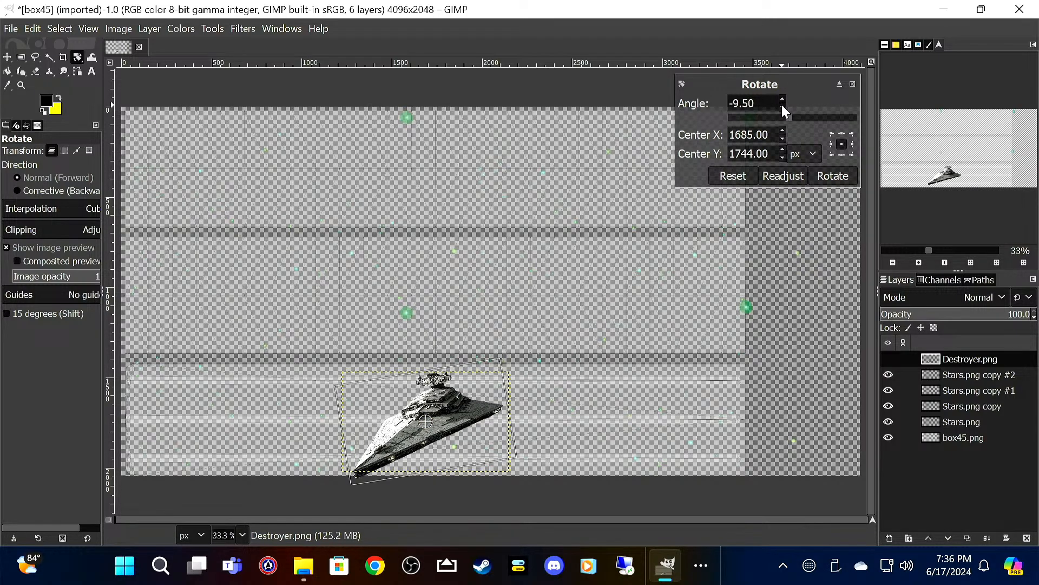
pyautogui.click(785, 100)
pyautogui.click(785, 100)
pyautogui.click(785, 100)
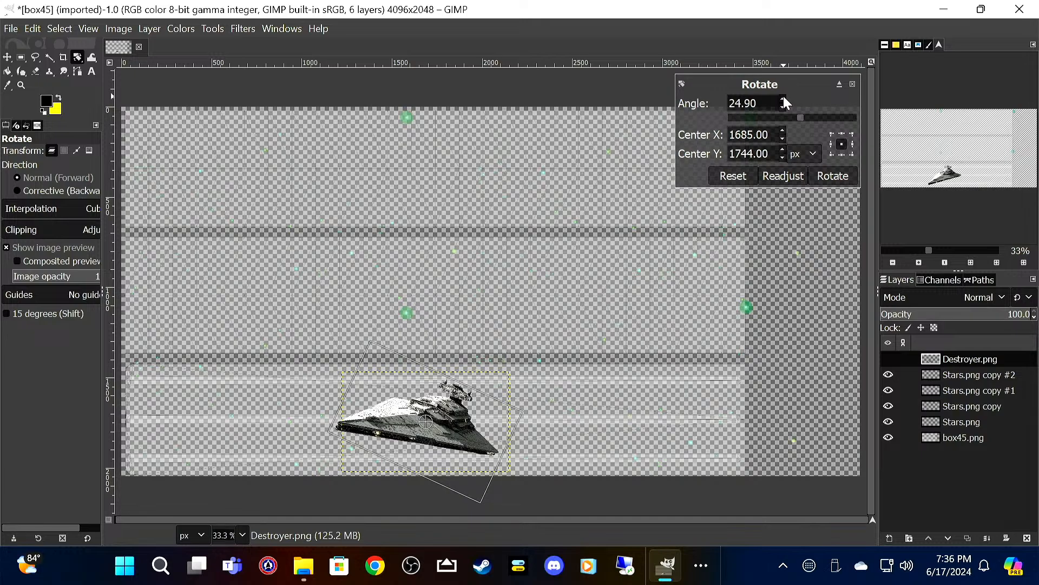
pyautogui.click(782, 158)
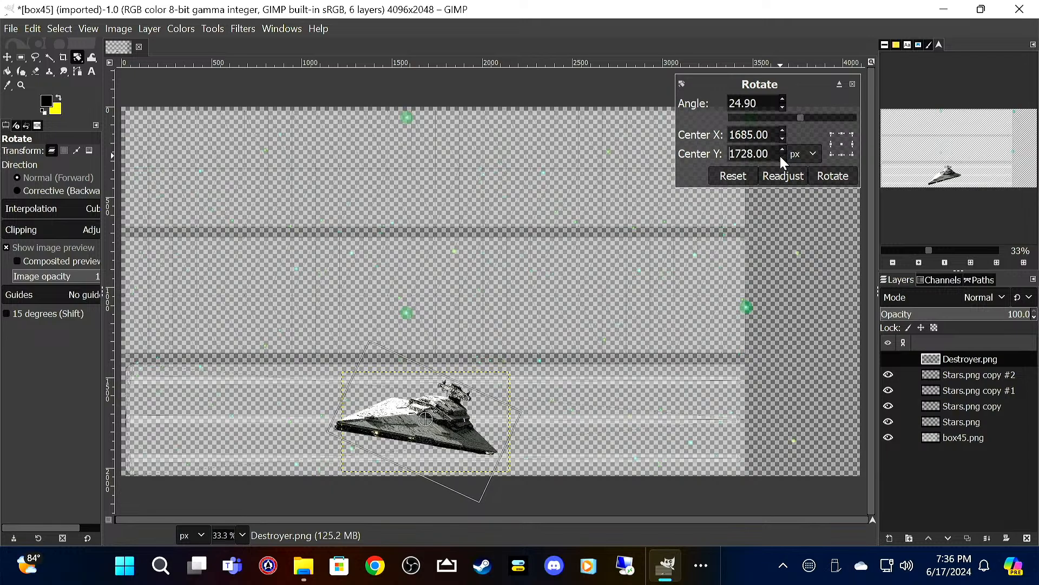
pyautogui.moveTo(781, 156); pyautogui.dragTo(781, 156)
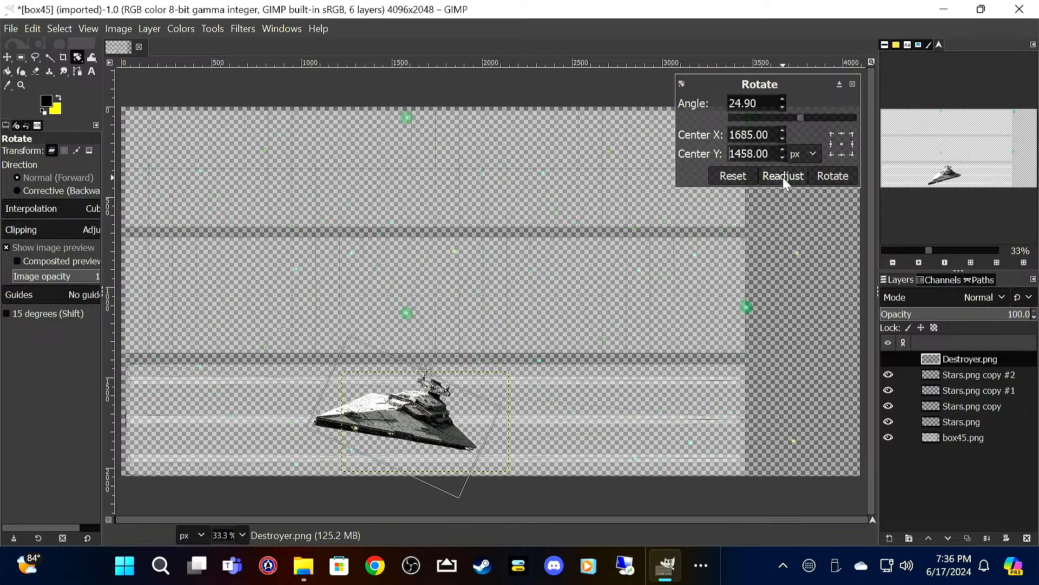
pyautogui.click(825, 177)
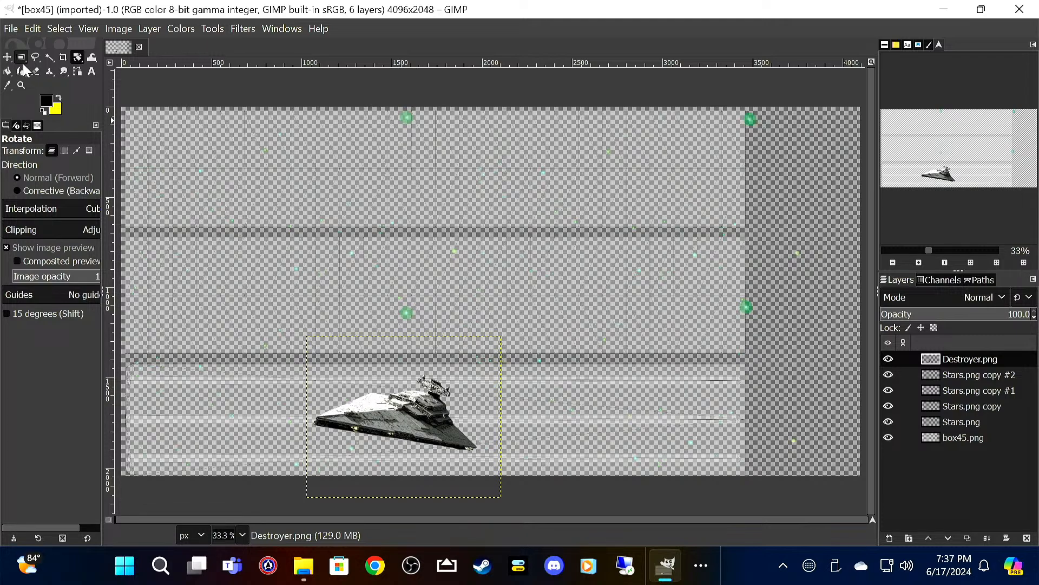
pyautogui.press('m')
pyautogui.moveTo(396, 411); pyautogui.dragTo(445, 422)
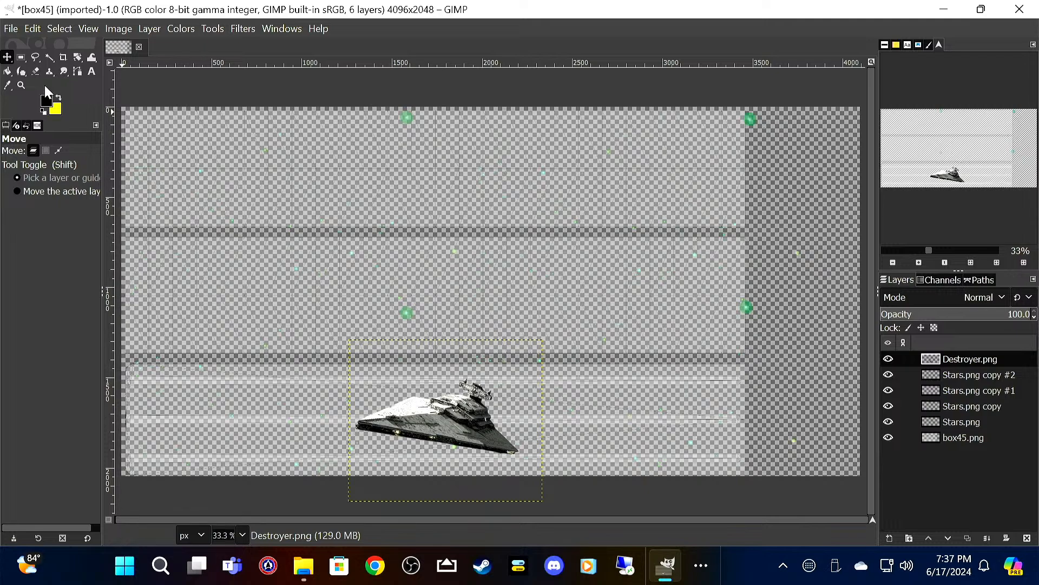
# Step: Add Group Ewok.png as a new layer and place it in the template's middle band above the Star Destroyer
pyautogui.click(11, 30)
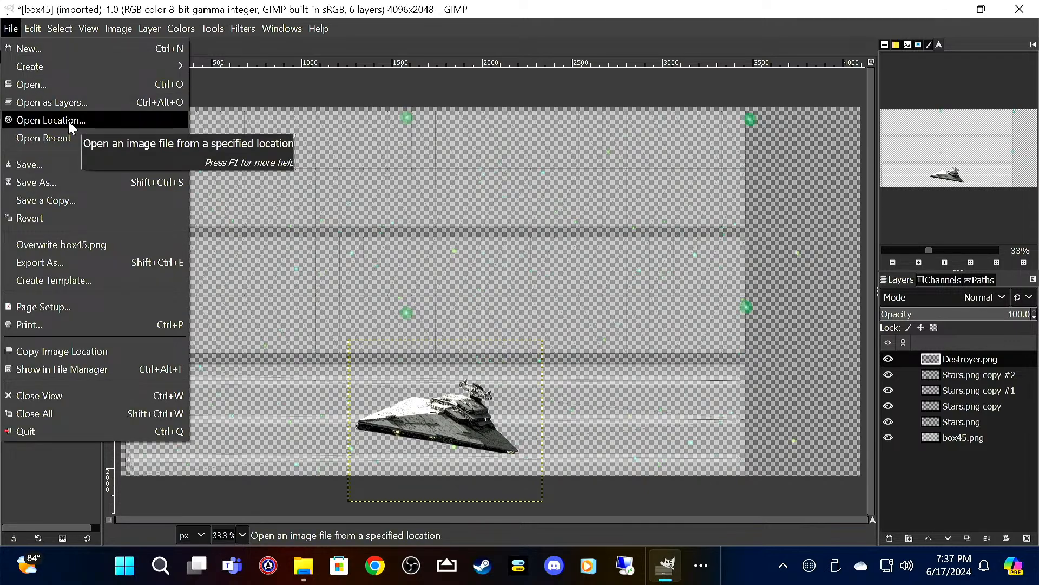
pyautogui.click(73, 103)
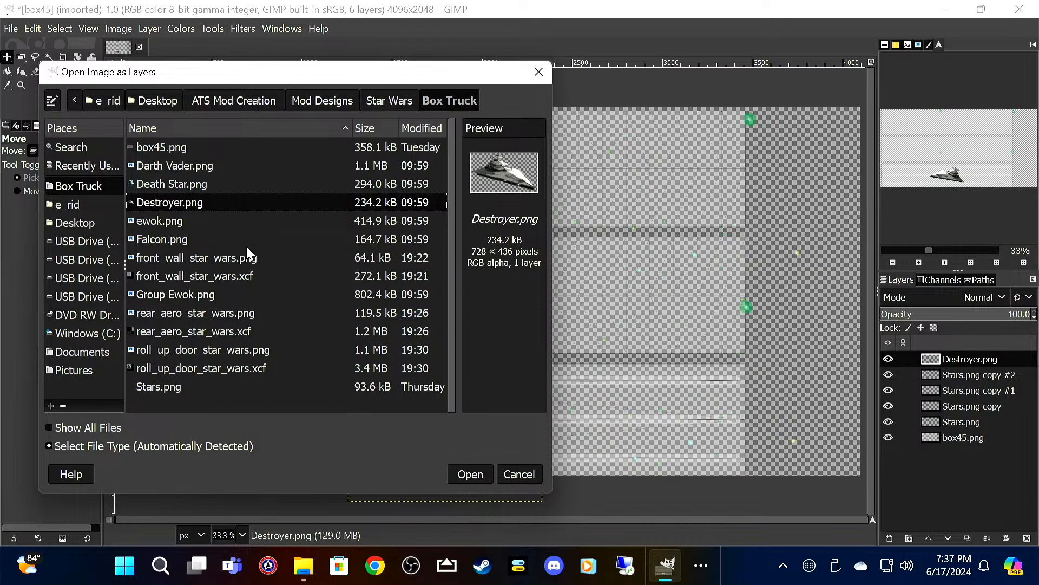
pyautogui.click(175, 297)
pyautogui.click(471, 474)
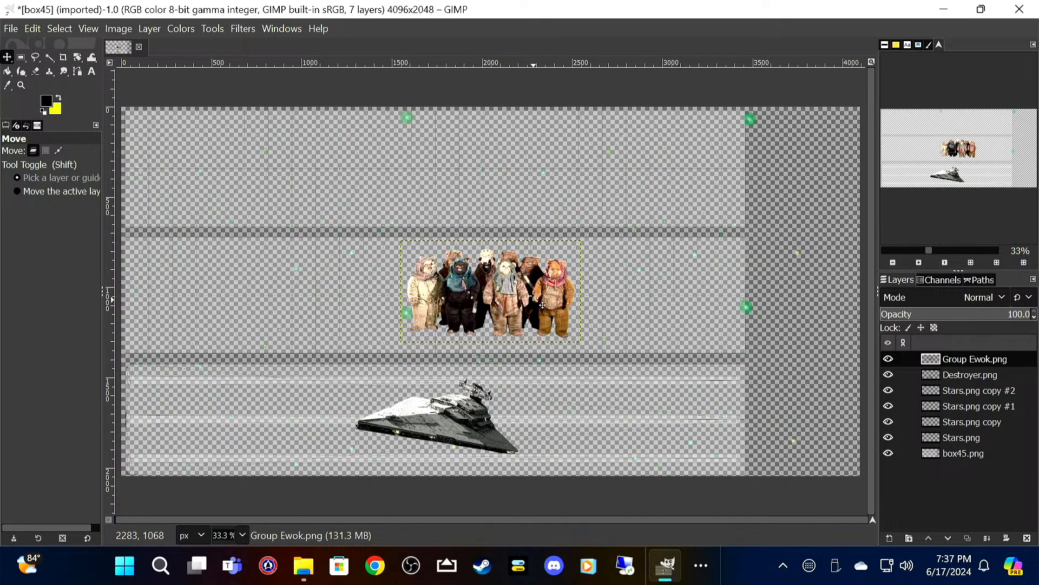
pyautogui.moveTo(511, 294); pyautogui.dragTo(457, 323)
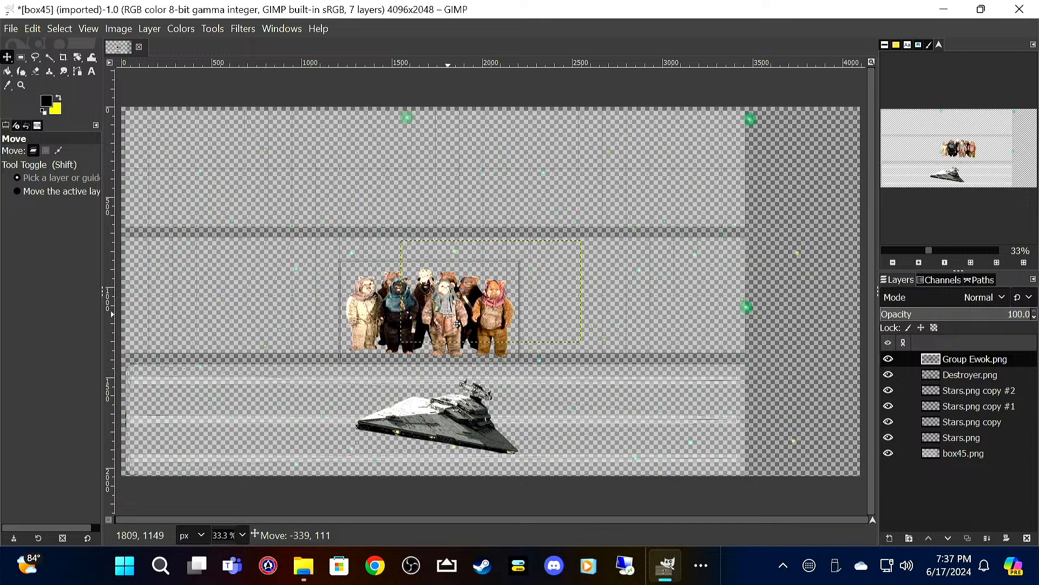
pyautogui.moveTo(457, 324); pyautogui.dragTo(454, 321)
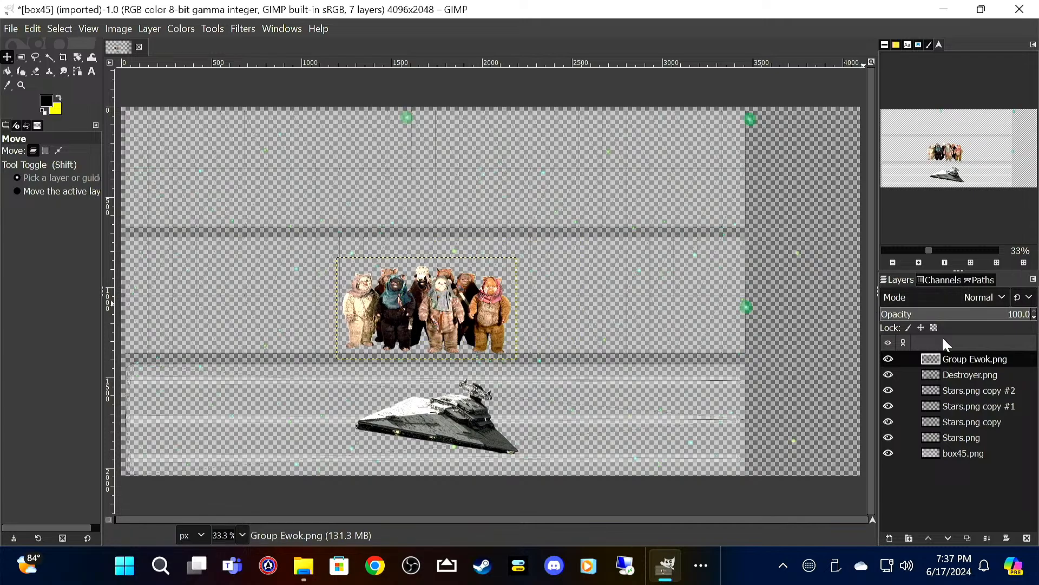
# Step: Duplicate the Group Ewok.png layer and move the copy straight up into the template's upper band
pyautogui.rightClick(970, 363)
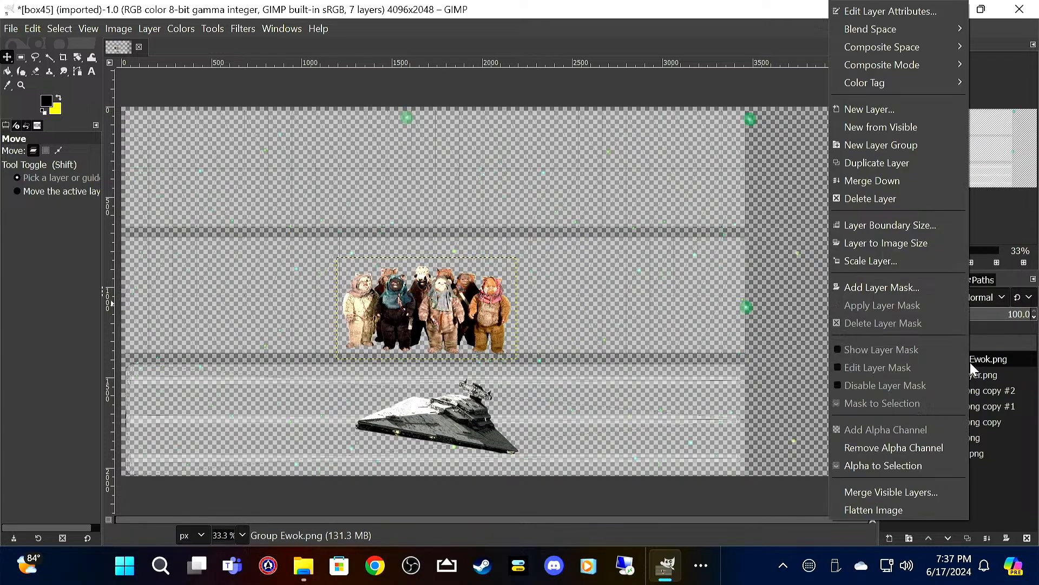
pyautogui.click(910, 162)
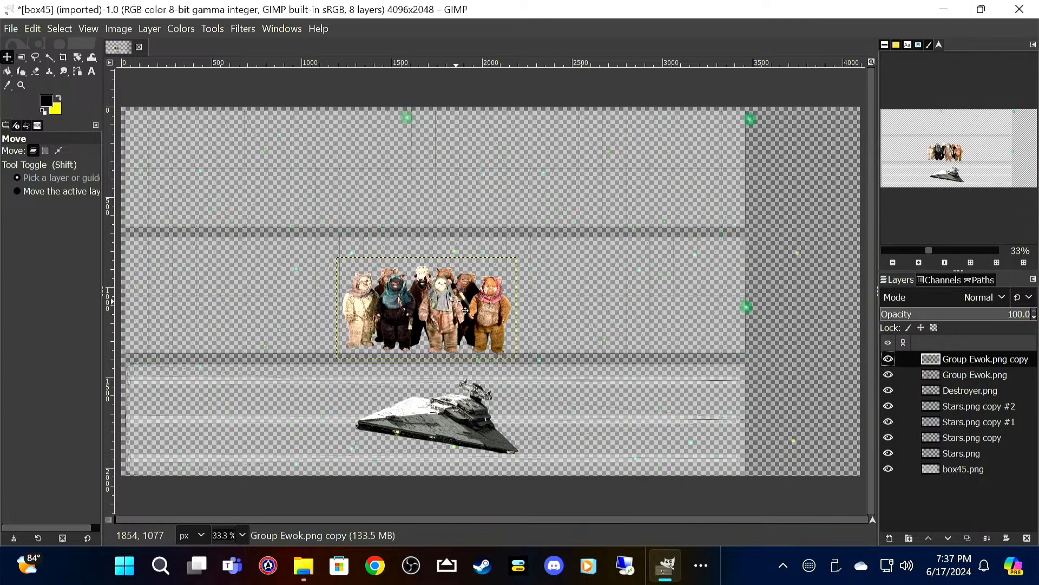
pyautogui.moveTo(457, 316); pyautogui.dragTo(459, 196)
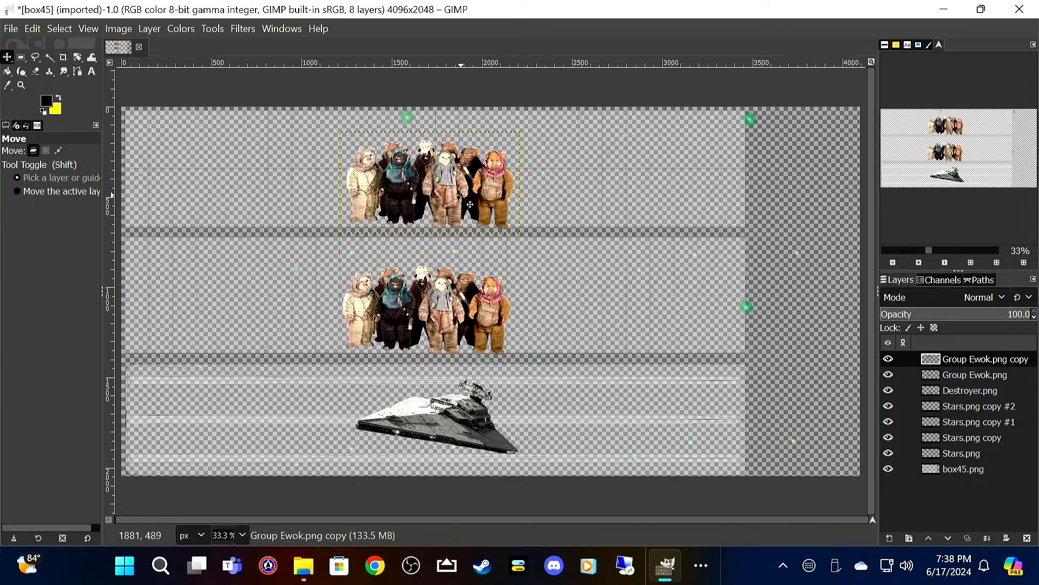
# Step: Flip the Ewok group copy in the upper band horizontally
pyautogui.rightClick(445, 187)
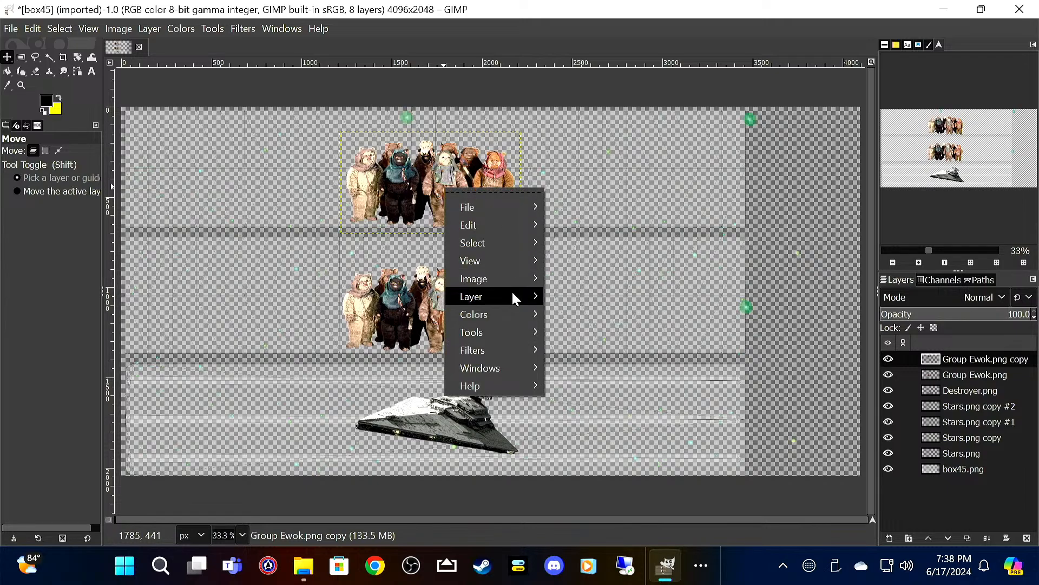
pyautogui.moveTo(514, 298)
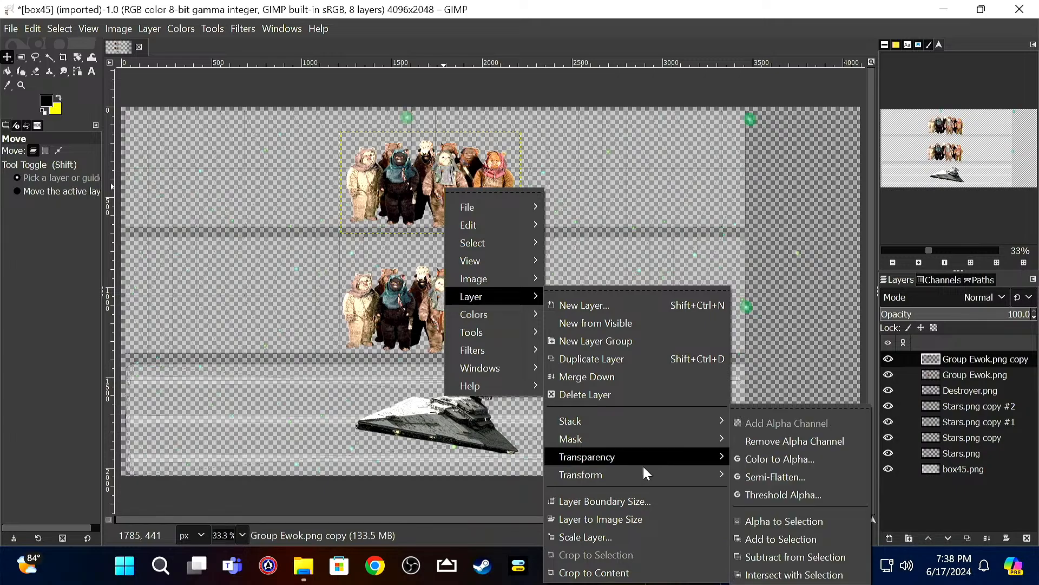
pyautogui.moveTo(662, 477)
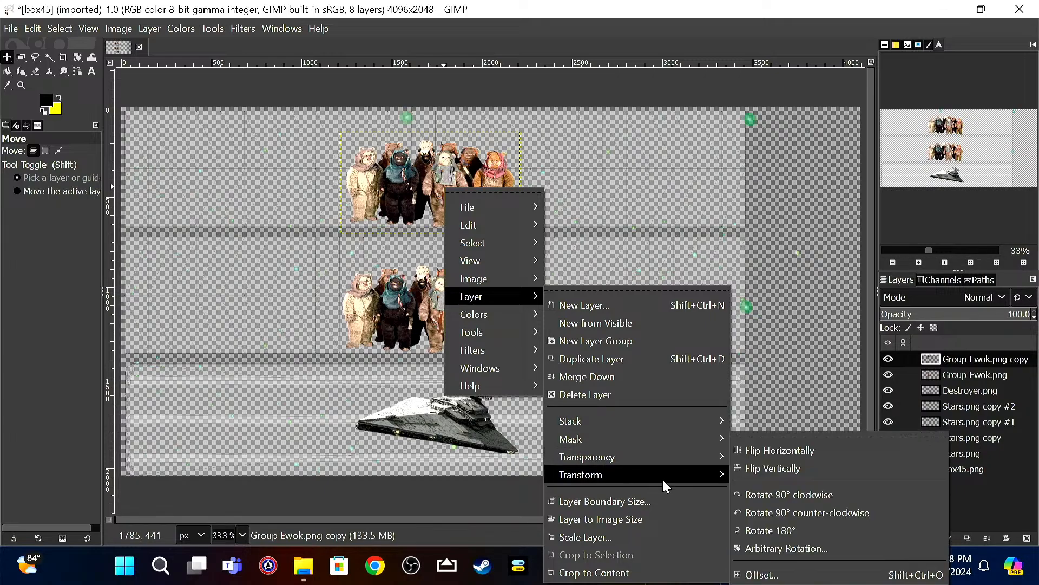
pyautogui.click(774, 451)
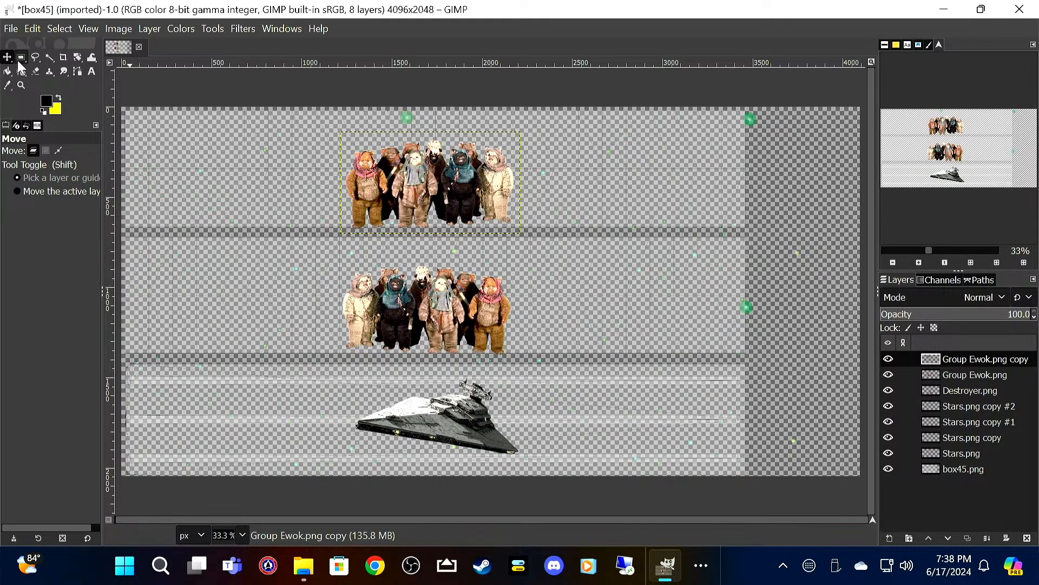
# Step: Add Darth Vader.png as a new layer and move it to the template's left end, beside the Ewok groups
pyautogui.click(10, 29)
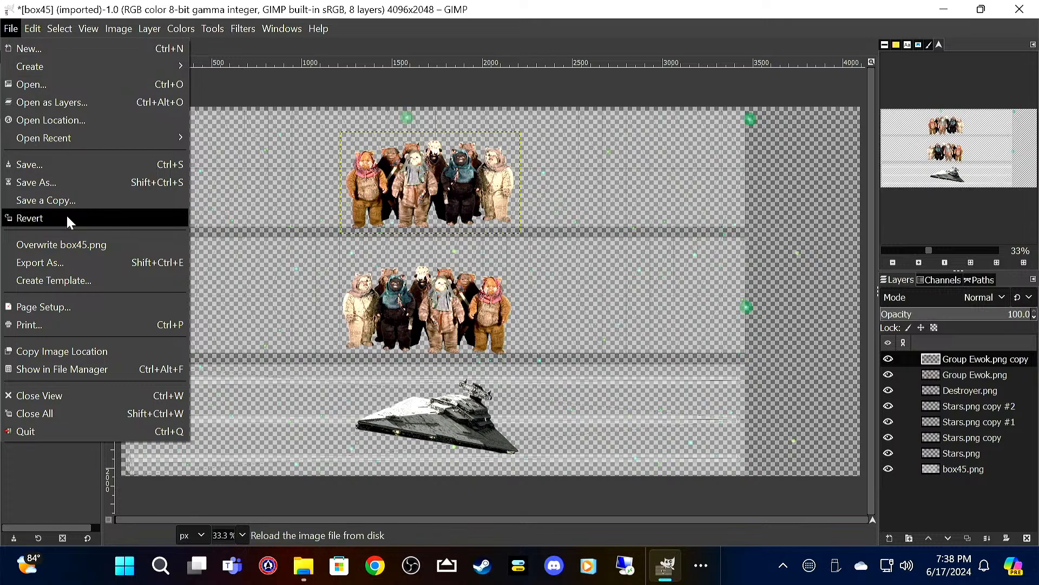
pyautogui.click(89, 98)
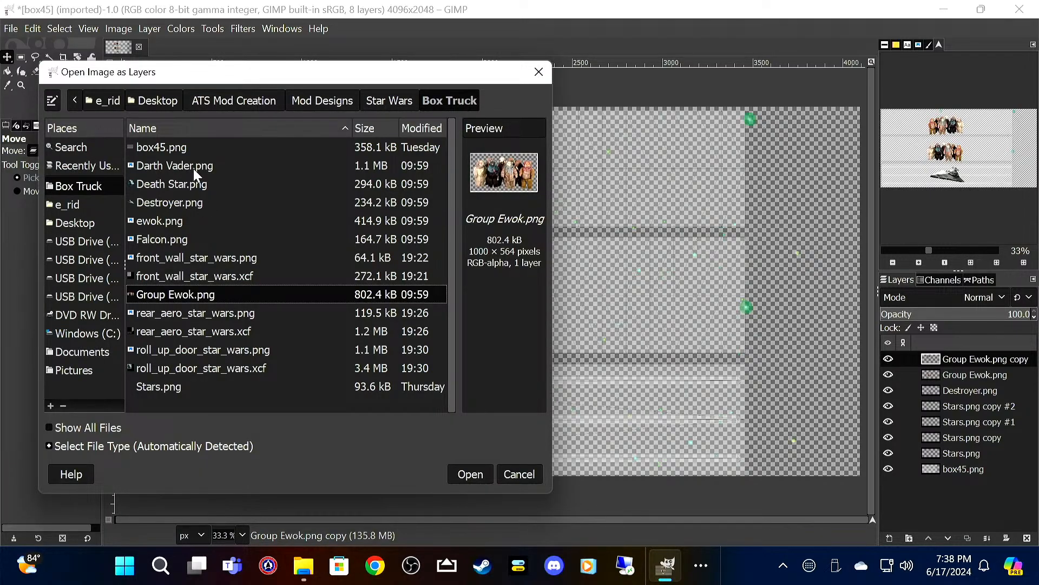
pyautogui.click(194, 166)
pyautogui.click(483, 474)
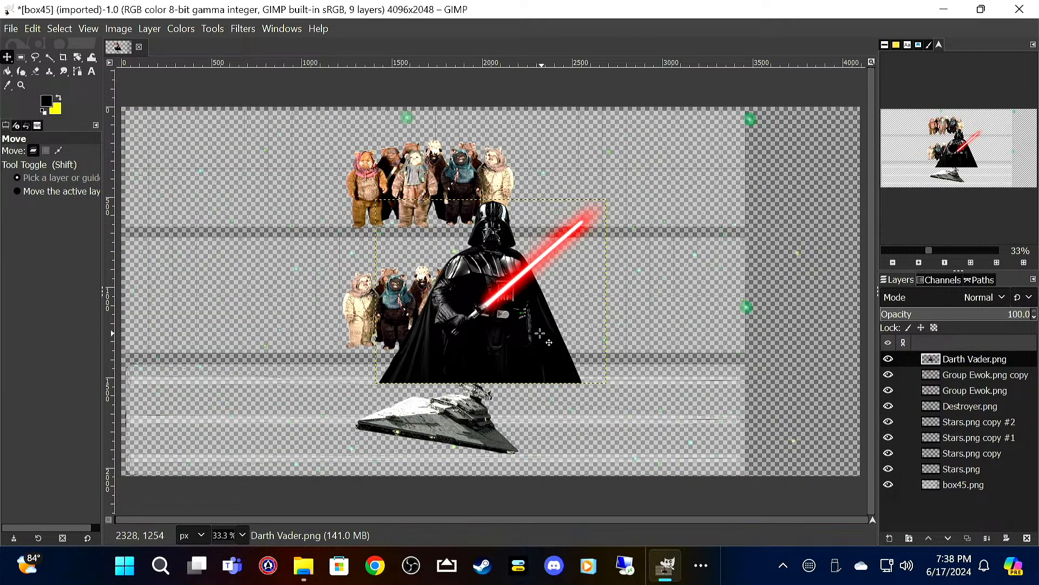
pyautogui.moveTo(513, 339); pyautogui.dragTo(250, 308)
# Step: Scale the Darth Vader layer to 1080 × 861 px and lower it onto the bottom edge of the middle band
pyautogui.rightClick(242, 293)
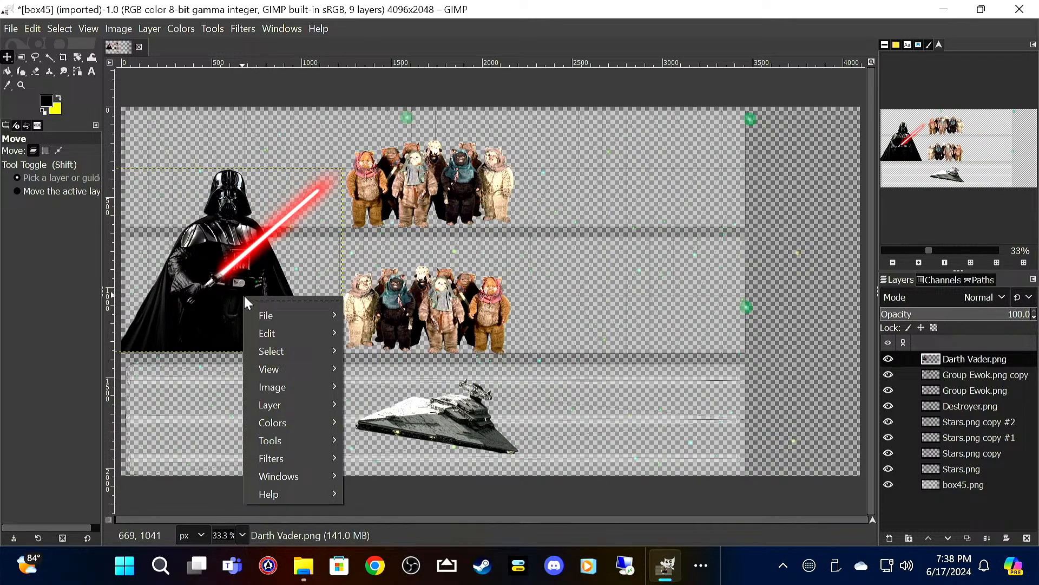
pyautogui.moveTo(300, 401)
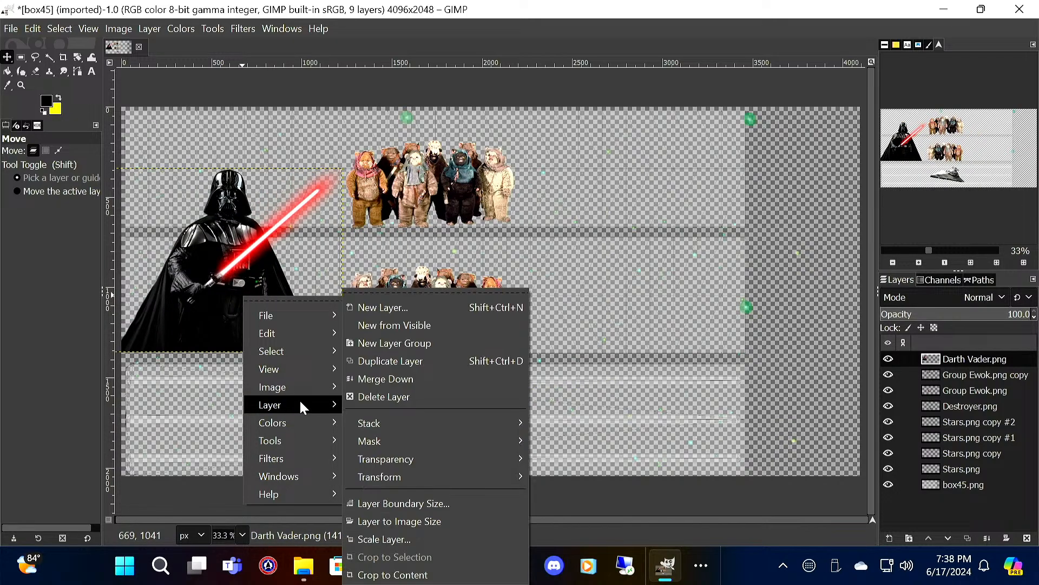
pyautogui.click(415, 538)
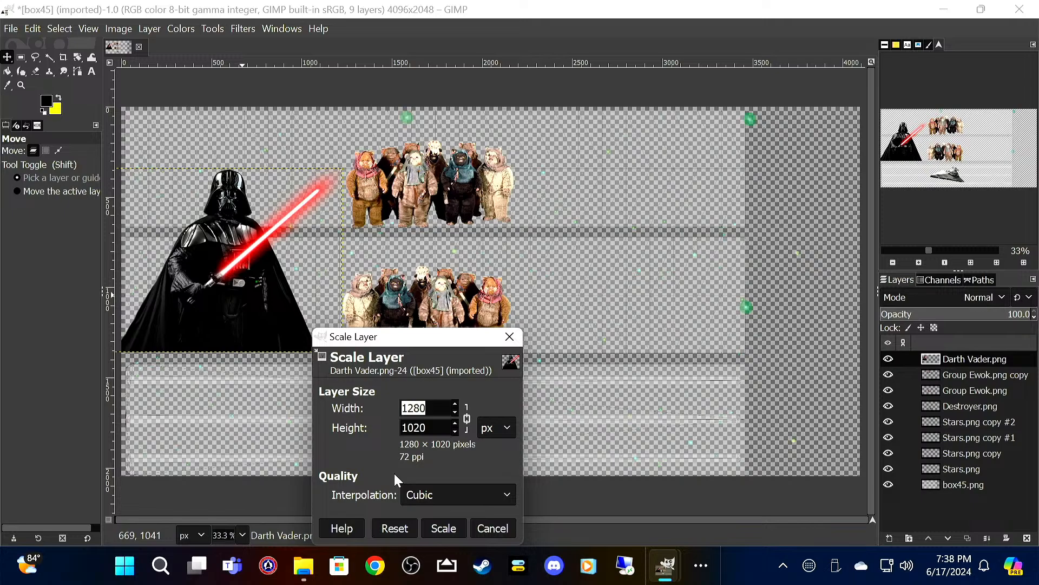
pyautogui.write('1080')
pyautogui.press('Tab')
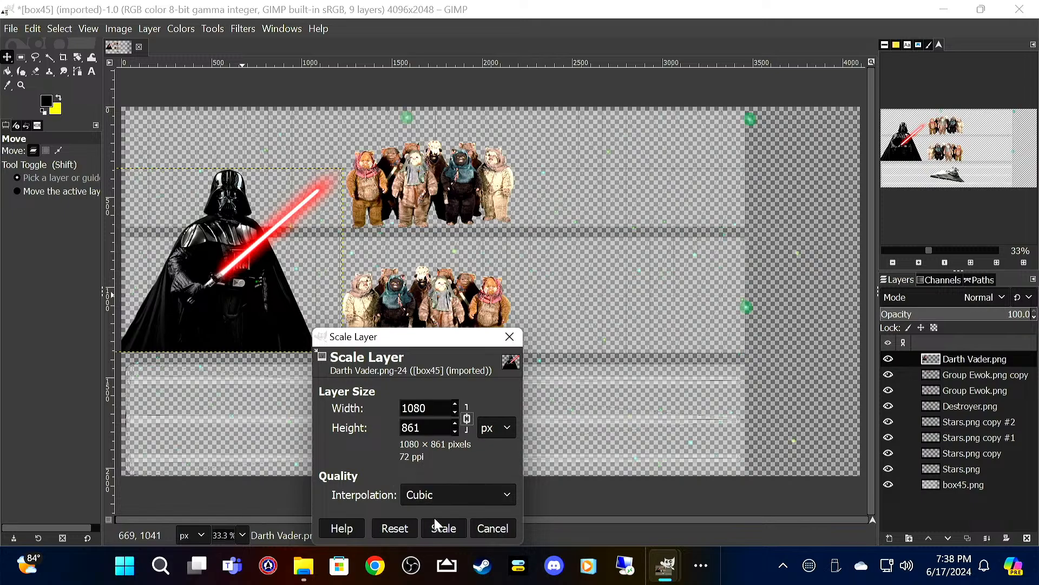
pyautogui.click(446, 526)
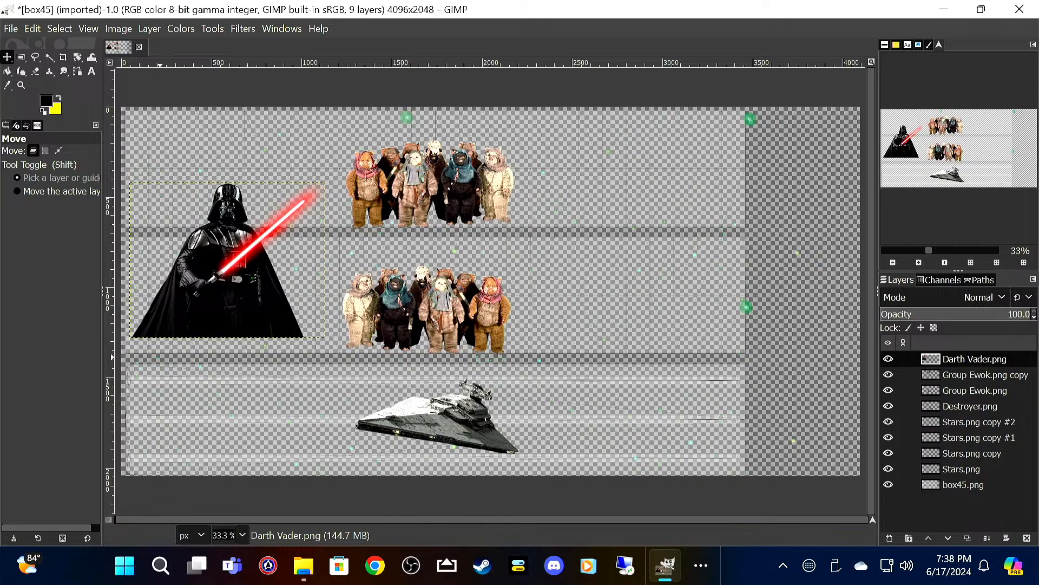
pyautogui.moveTo(230, 271); pyautogui.dragTo(226, 287)
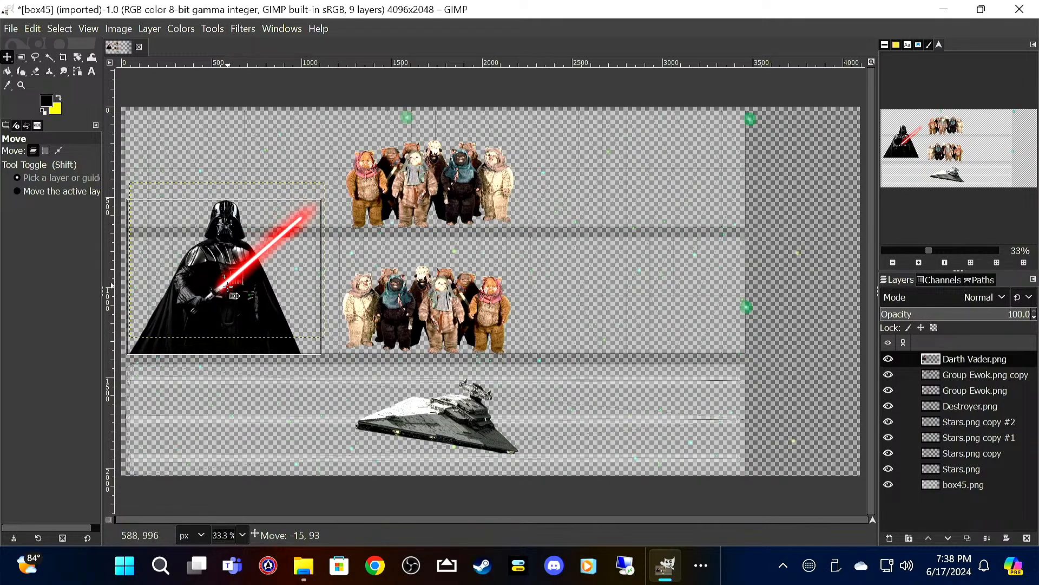
# Step: Scale the Darth Vader layer down to 880 × 702 px and shift it toward the middle band's lower left corner
pyautogui.rightClick(227, 287)
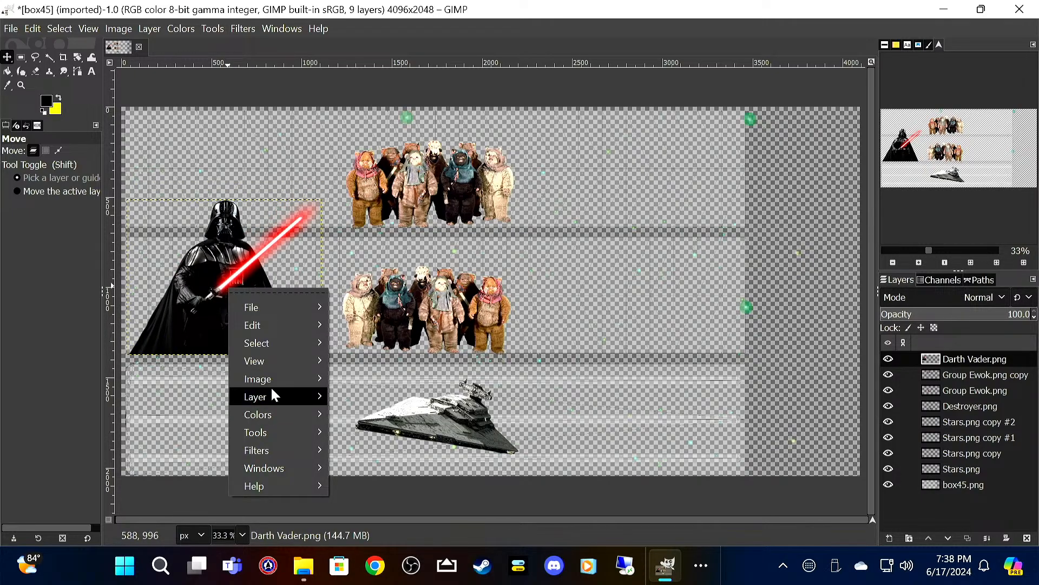
pyautogui.moveTo(307, 406)
pyautogui.click(404, 538)
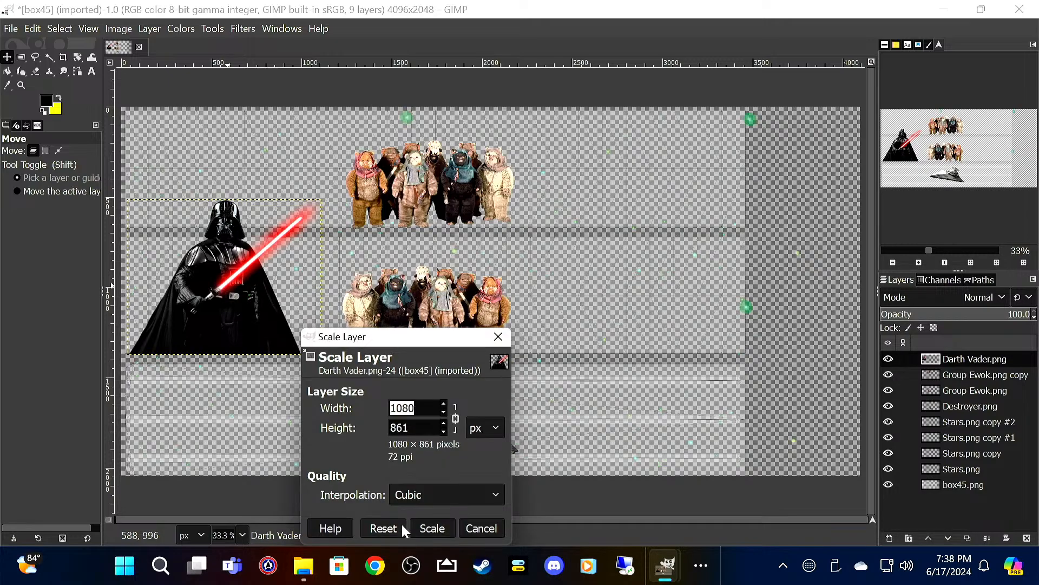
pyautogui.write('8080')
pyautogui.press('BackSpace')
pyautogui.press('BackSpace')
pyautogui.press('BackSpace')
pyautogui.write('80')
pyautogui.press('Tab')
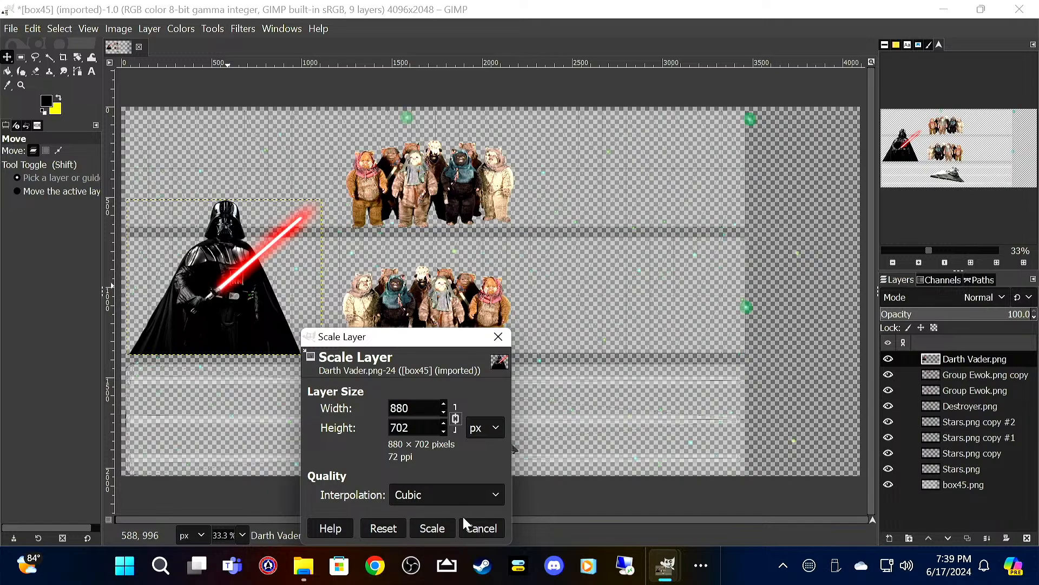
pyautogui.click(433, 528)
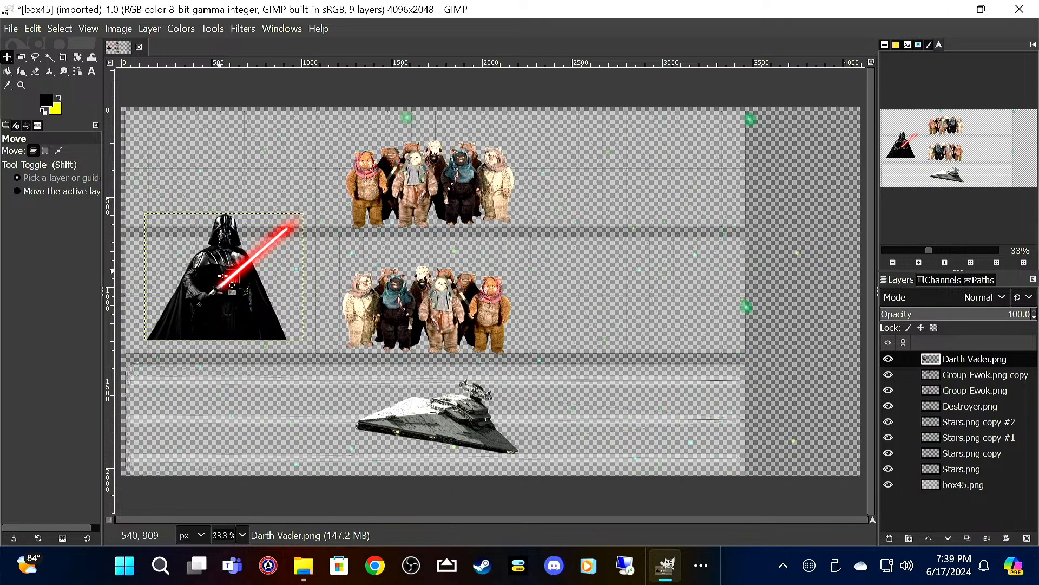
pyautogui.moveTo(226, 294); pyautogui.dragTo(204, 298)
# Step: Scale the Darth Vader layer to 780 × 622 px and fit it into the lower left corner of the middle band
pyautogui.rightClick(204, 299)
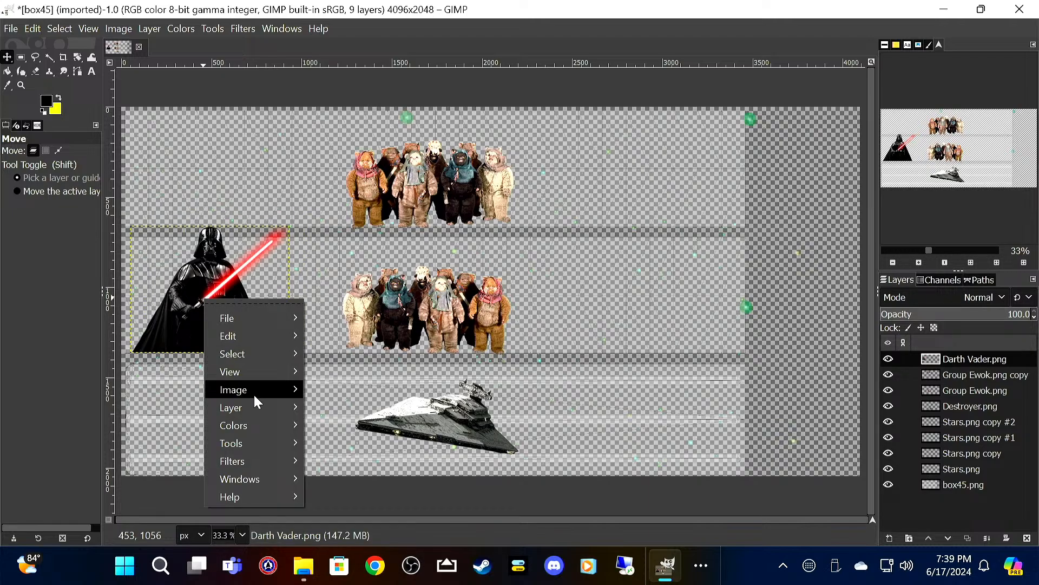
pyautogui.moveTo(259, 405)
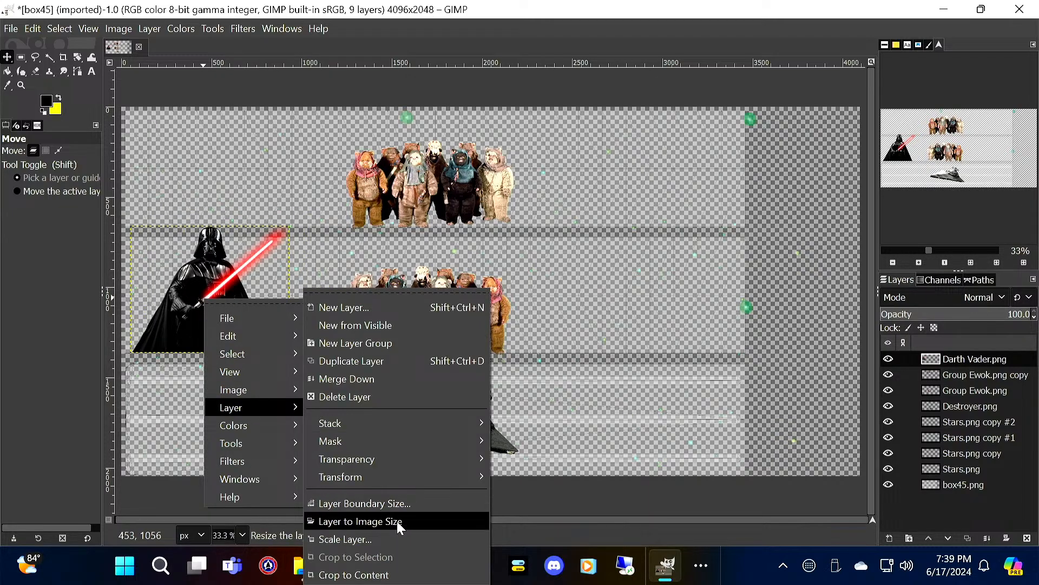
pyautogui.click(391, 534)
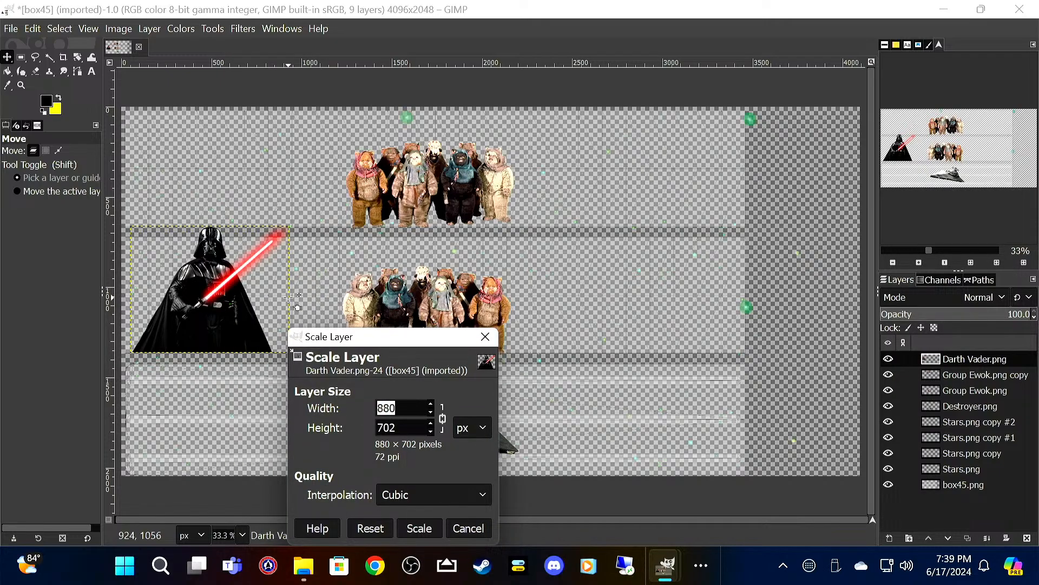
pyautogui.write('780')
pyautogui.press('Tab')
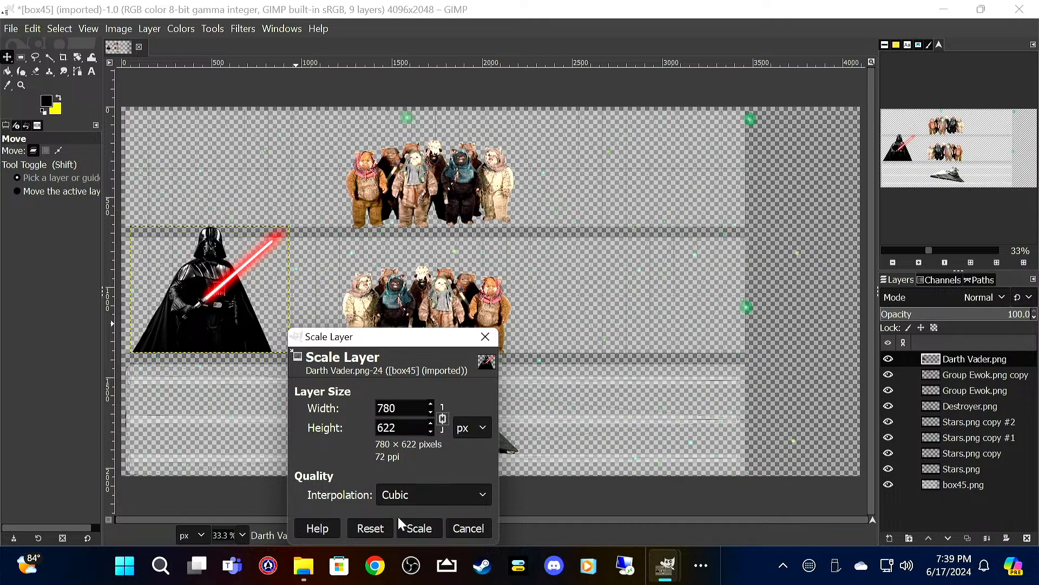
pyautogui.click(419, 527)
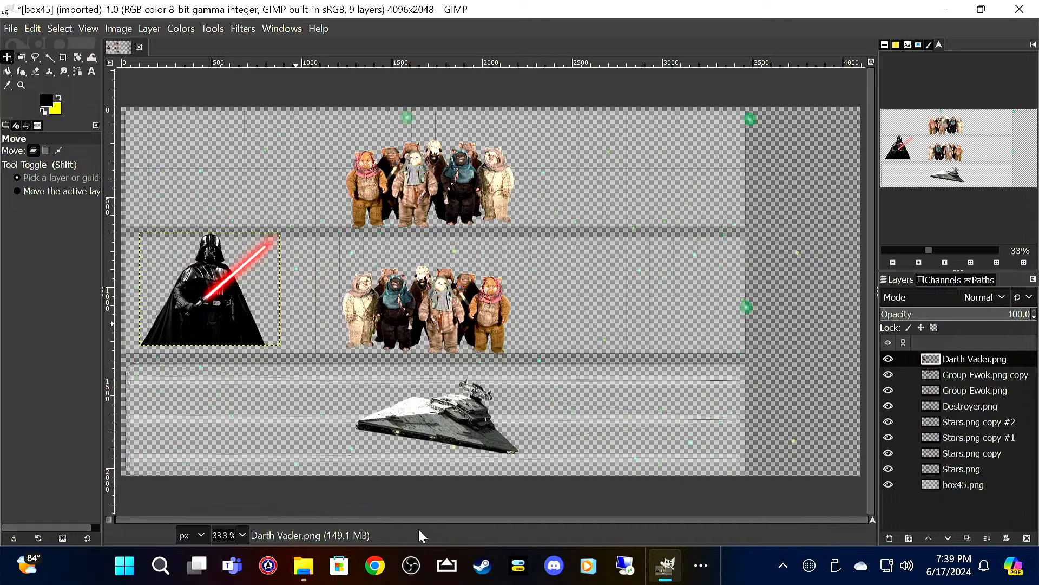
pyautogui.moveTo(215, 319); pyautogui.dragTo(198, 329)
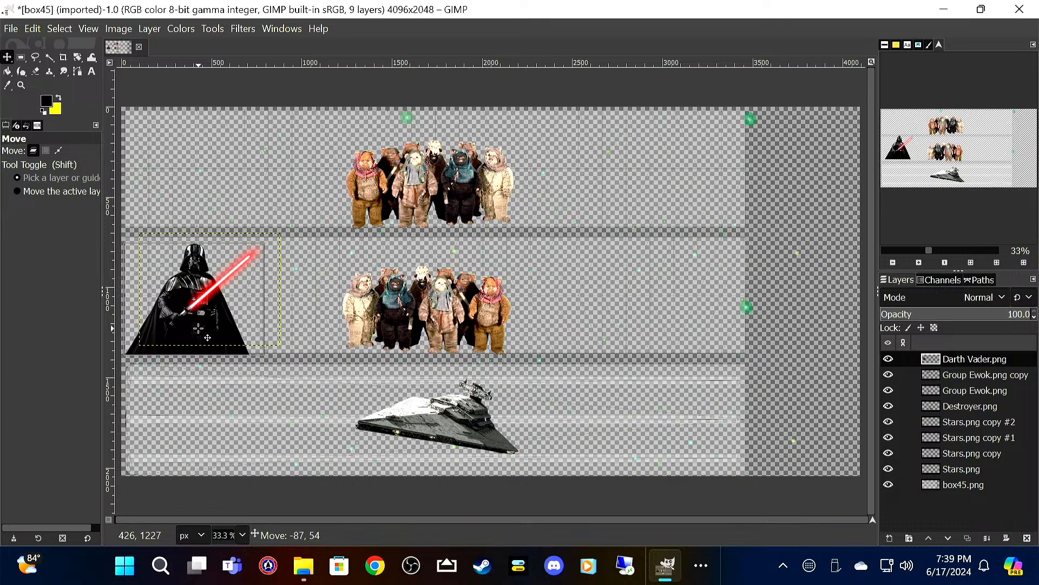
pyautogui.moveTo(199, 328); pyautogui.dragTo(198, 328)
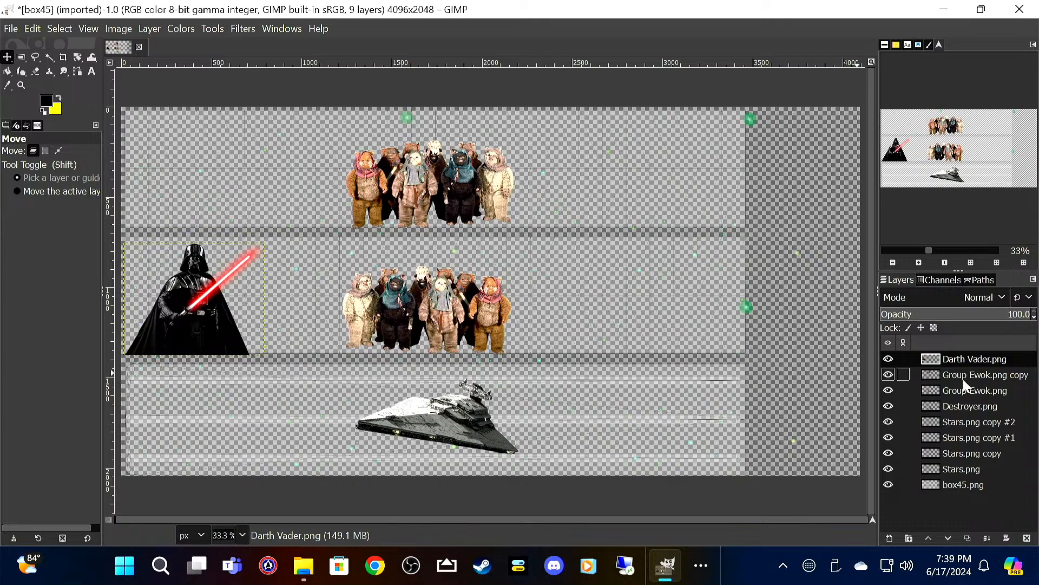
# Step: Duplicate the Darth Vader.png layer and move the copy to the right end of the upper band
pyautogui.rightClick(984, 364)
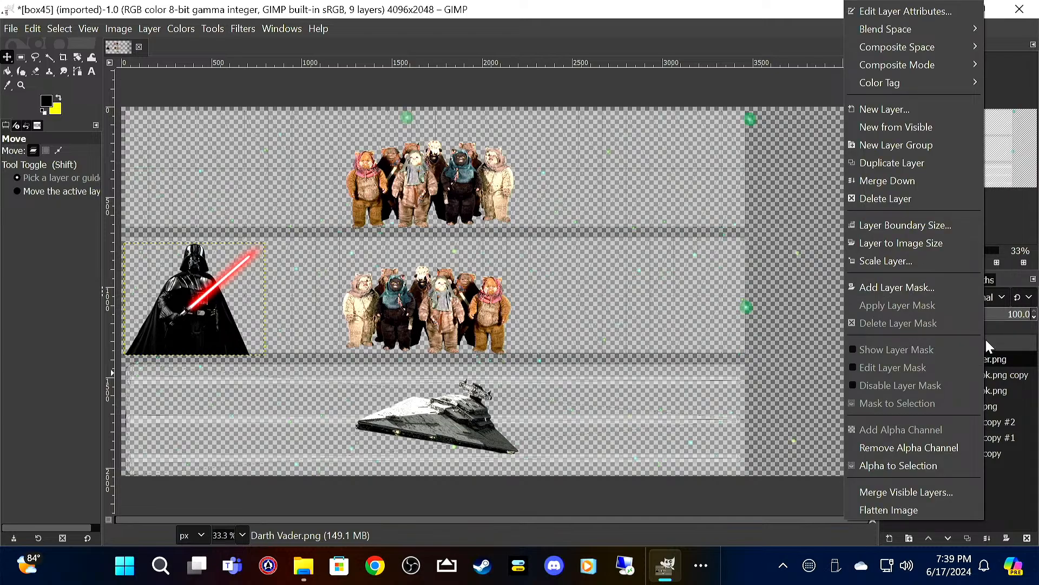
pyautogui.click(939, 162)
pyautogui.moveTo(198, 314); pyautogui.dragTo(687, 182)
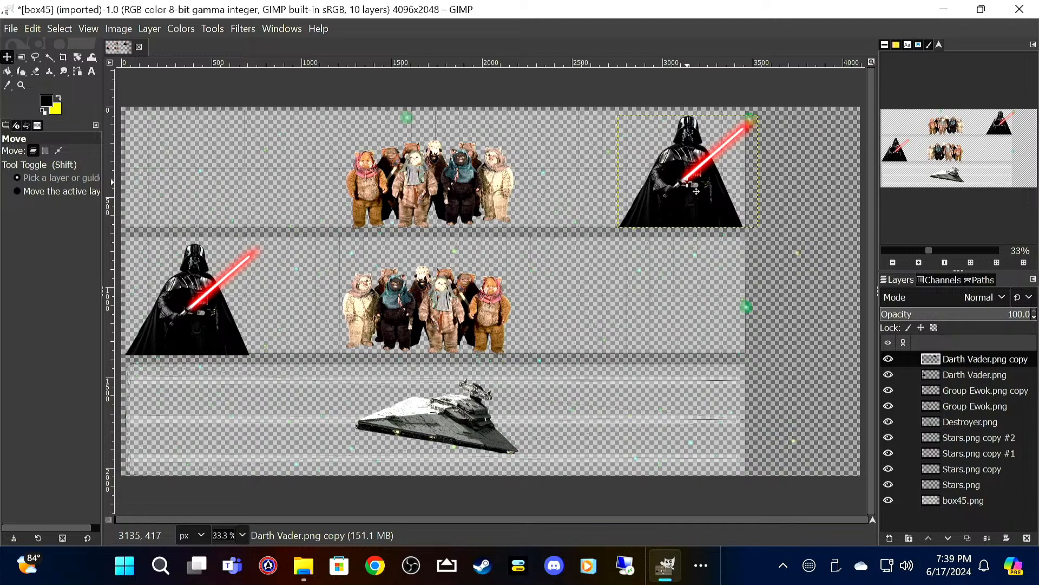
# Step: Flip the Darth Vader copy horizontally and align it with the right end of the upper band
pyautogui.rightClick(687, 181)
pyautogui.moveTo(742, 290)
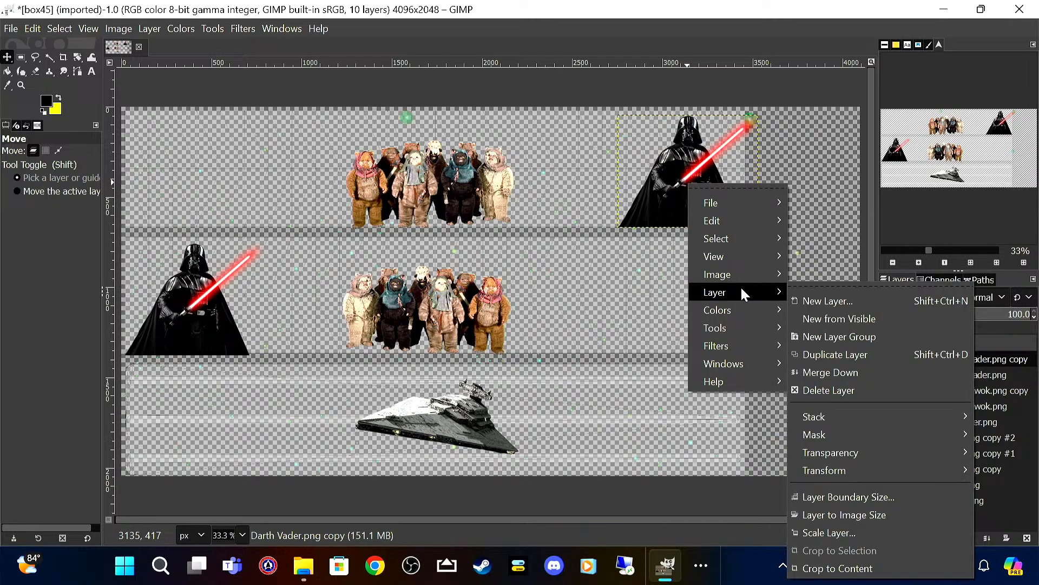
pyautogui.moveTo(856, 459)
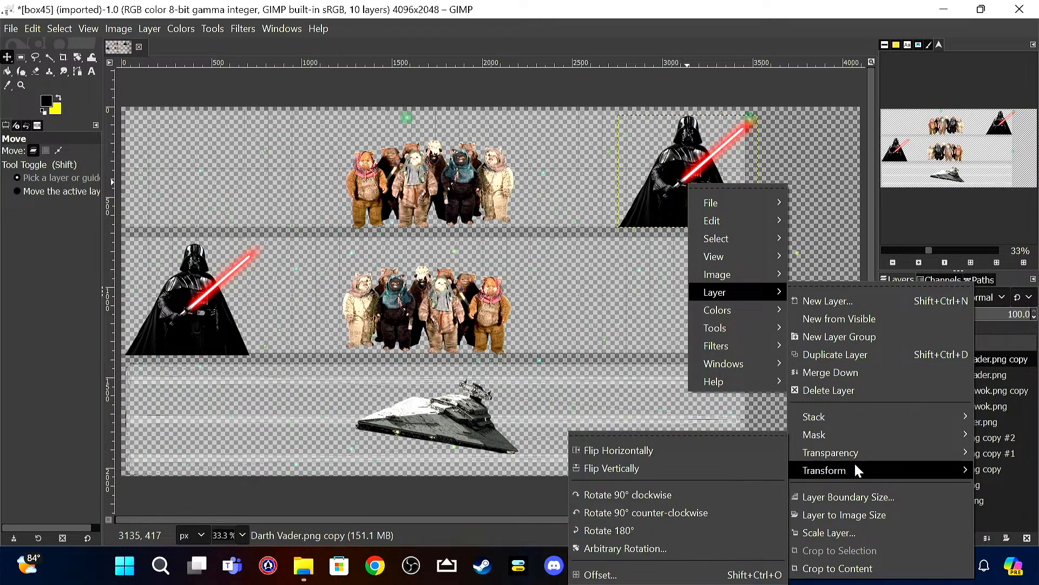
pyautogui.click(735, 450)
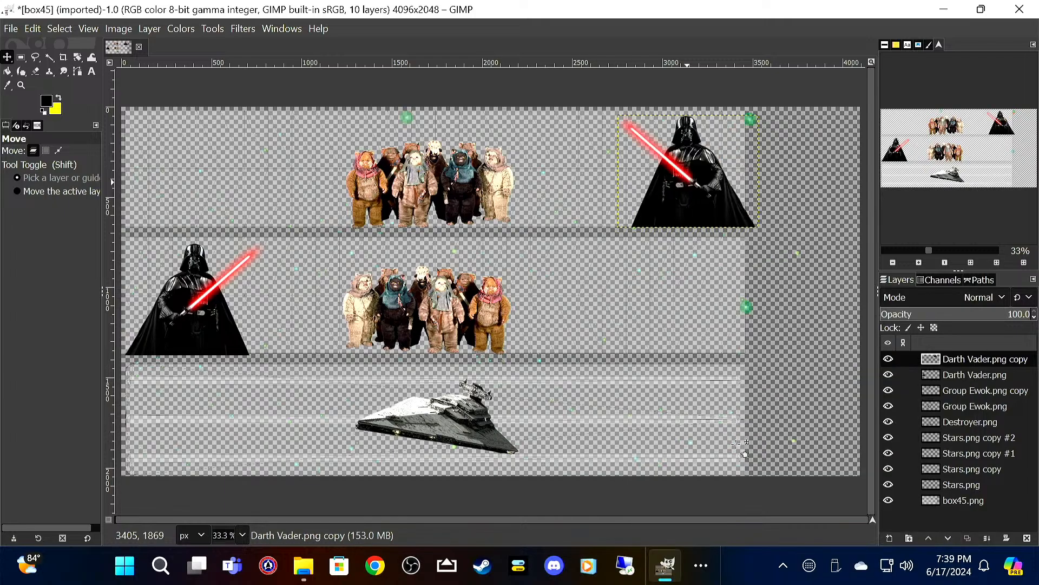
pyautogui.moveTo(701, 185); pyautogui.dragTo(687, 187)
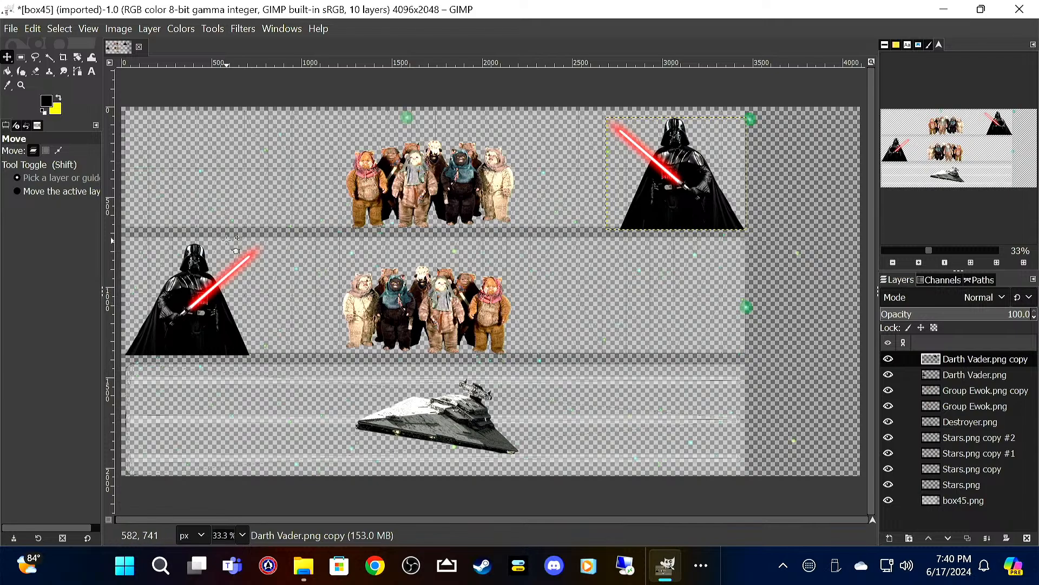
# Step: Review the Star Wars images in the Box Truck folder in File Explorer, then return to GIMP
pyautogui.click(308, 566)
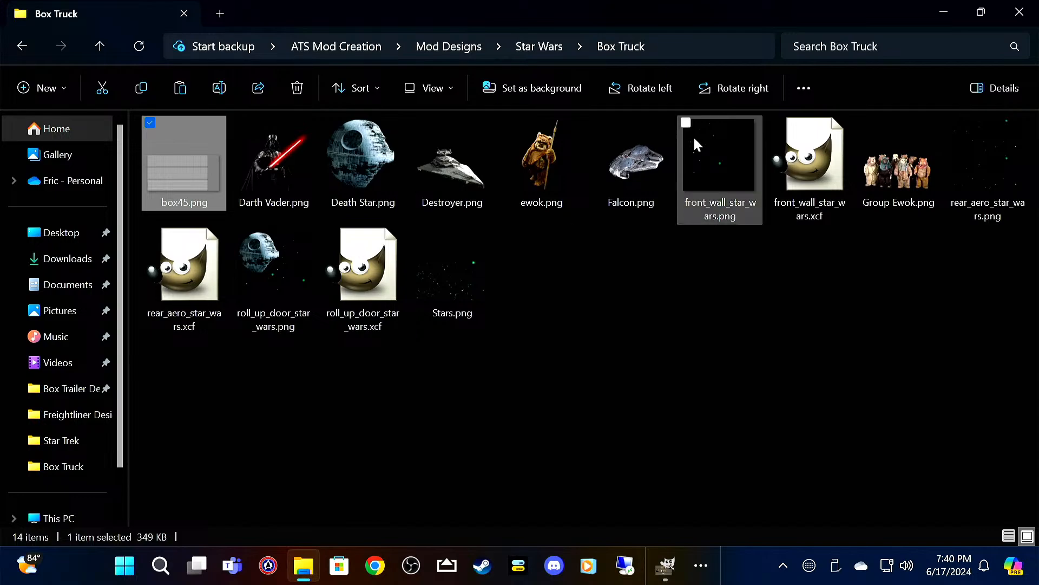
pyautogui.moveTo(643, 164)
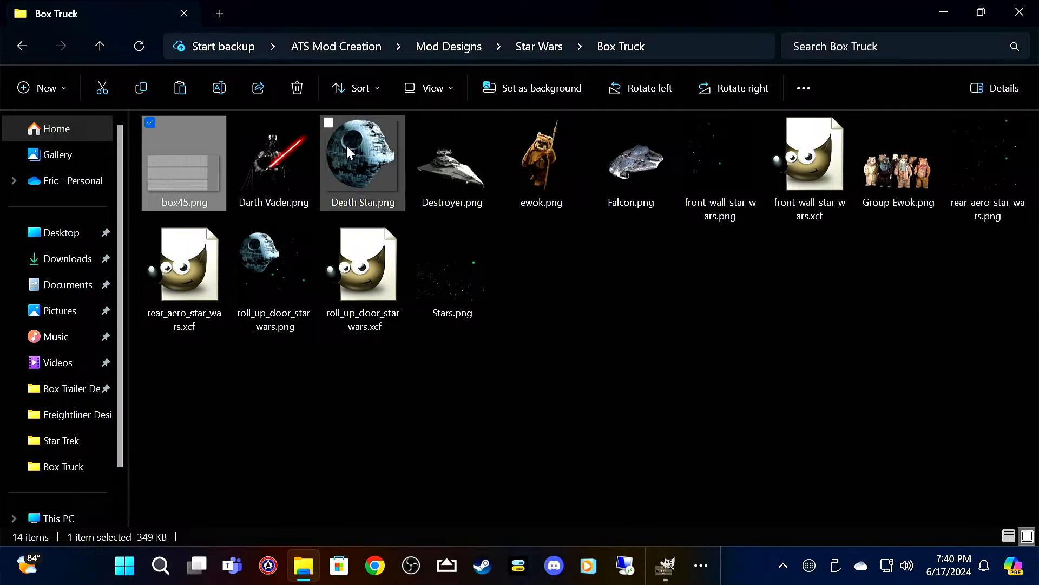
pyautogui.moveTo(347, 145)
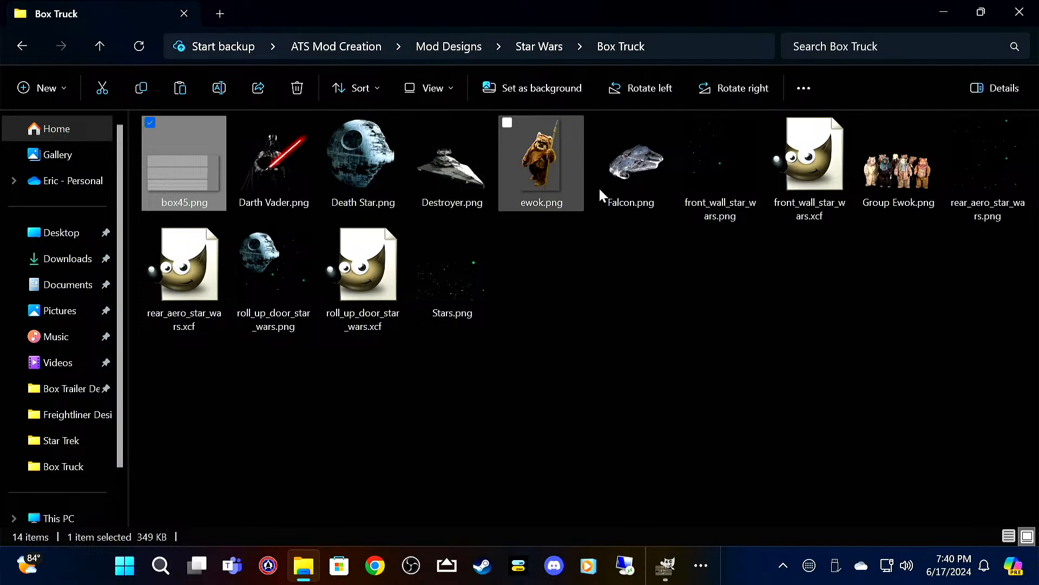
pyautogui.moveTo(612, 191)
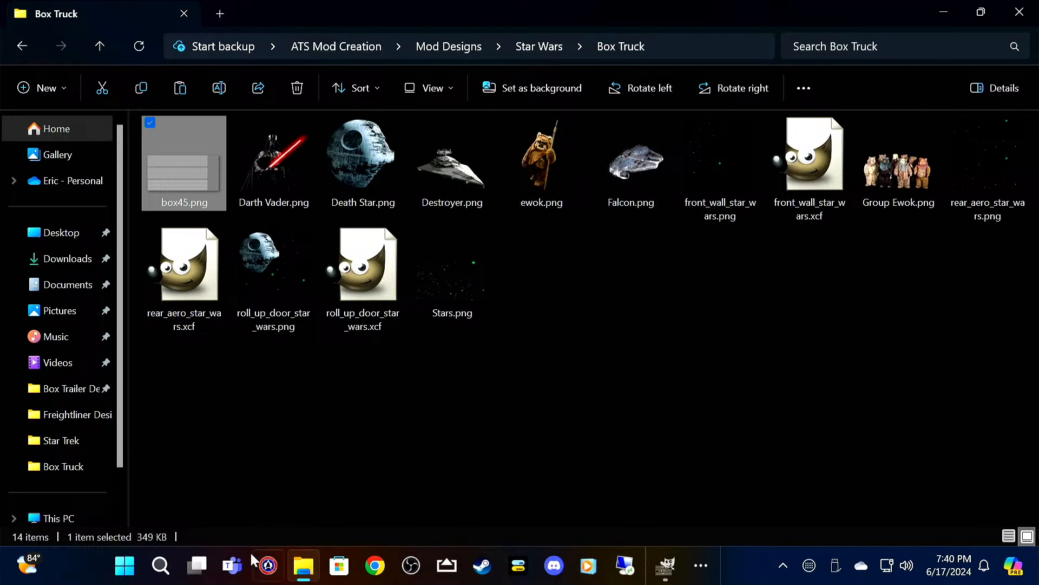
pyautogui.click(663, 568)
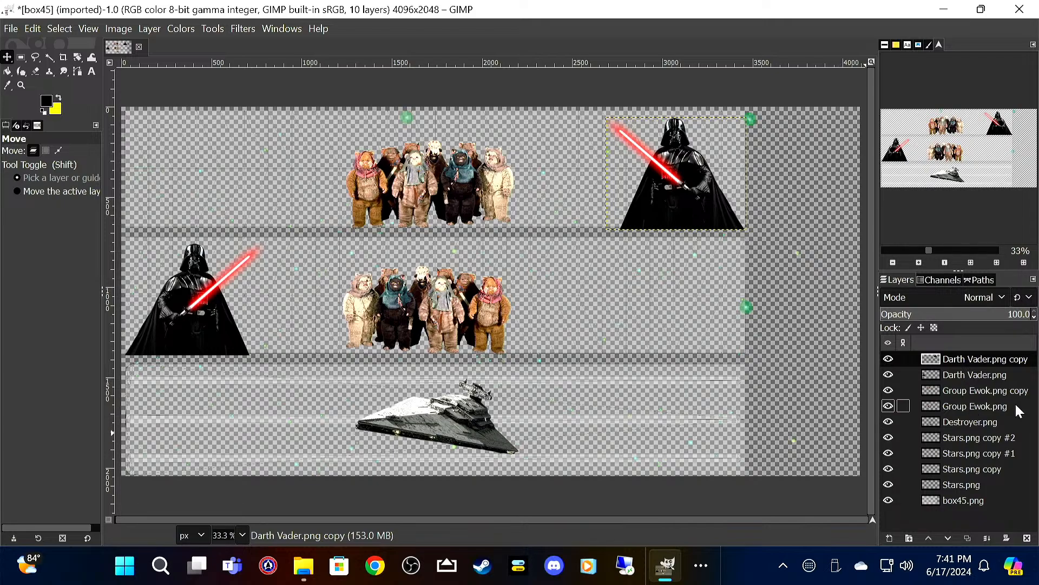
# Step: Duplicate the Destroyer.png layer and move the copy to the middle band, right of the Ewok group
pyautogui.click(963, 423)
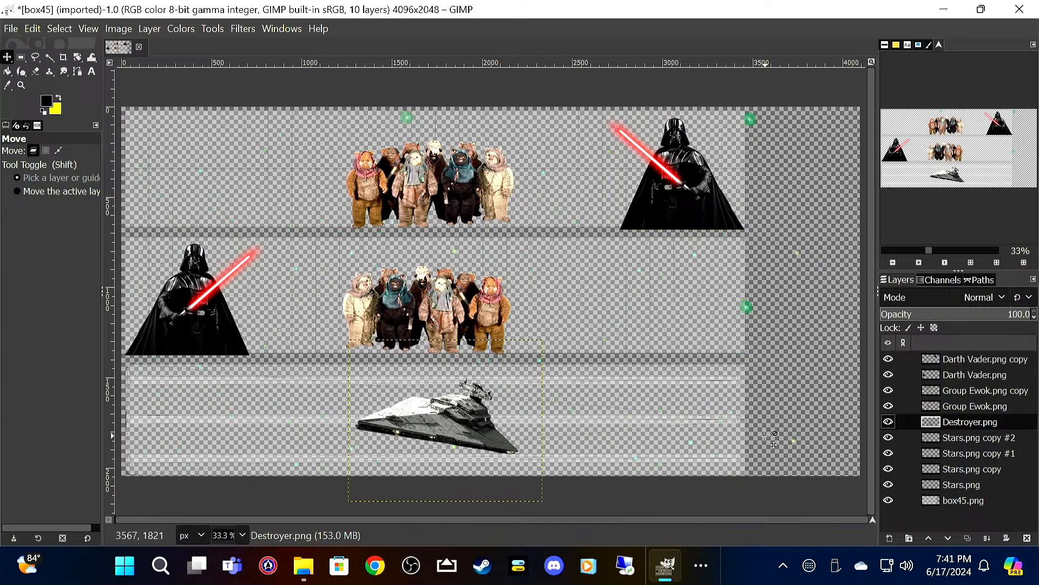
pyautogui.rightClick(980, 420)
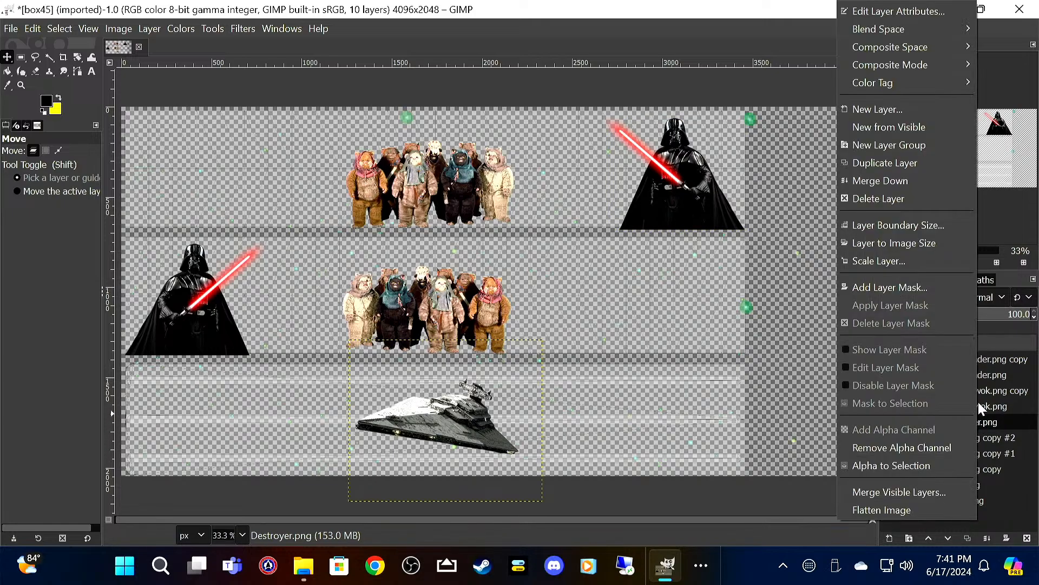
pyautogui.click(947, 161)
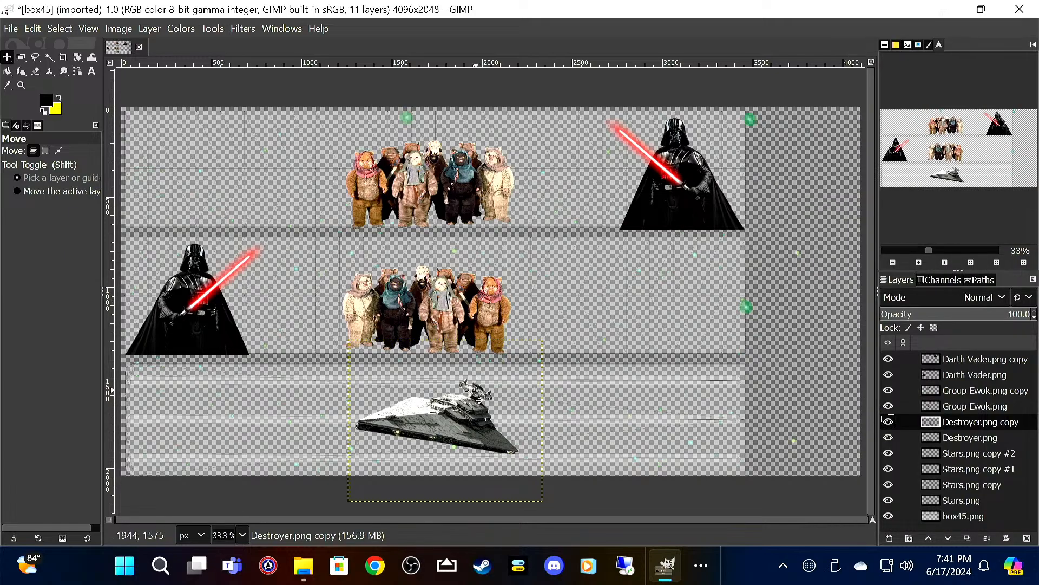
pyautogui.moveTo(459, 424); pyautogui.dragTo(673, 314)
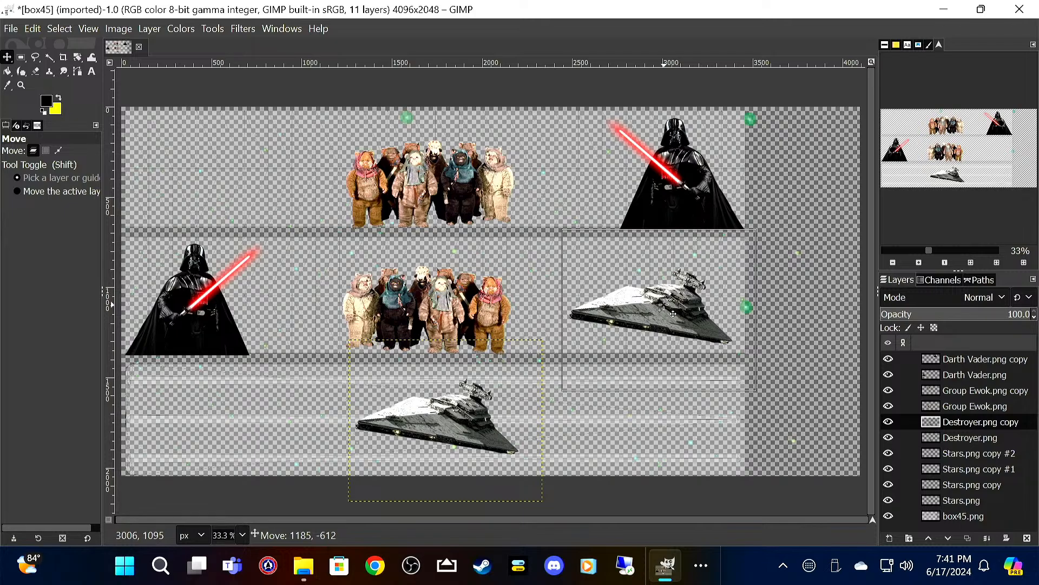
# Step: Nudge the middle-band Star Destroyer into place, then duplicate its layer and move the new copy to the left end of the upper band
pyautogui.moveTo(673, 314); pyautogui.dragTo(671, 314)
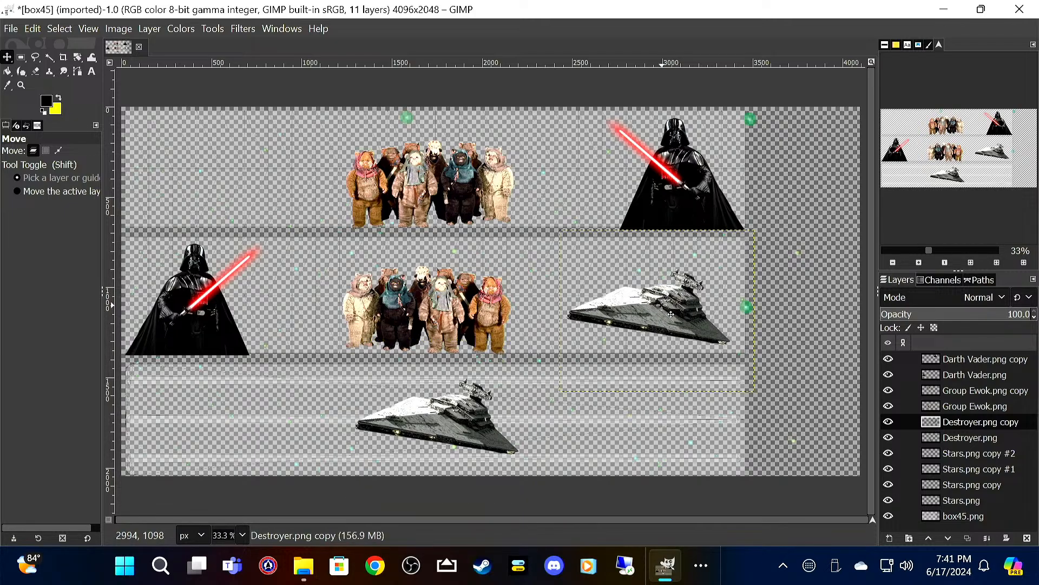
pyautogui.rightClick(979, 420)
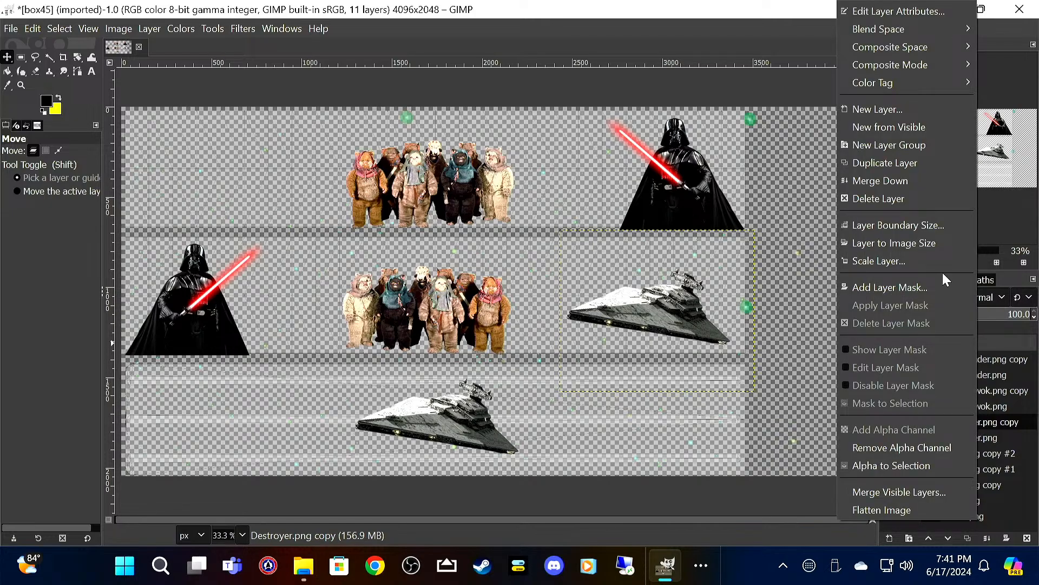
pyautogui.click(939, 163)
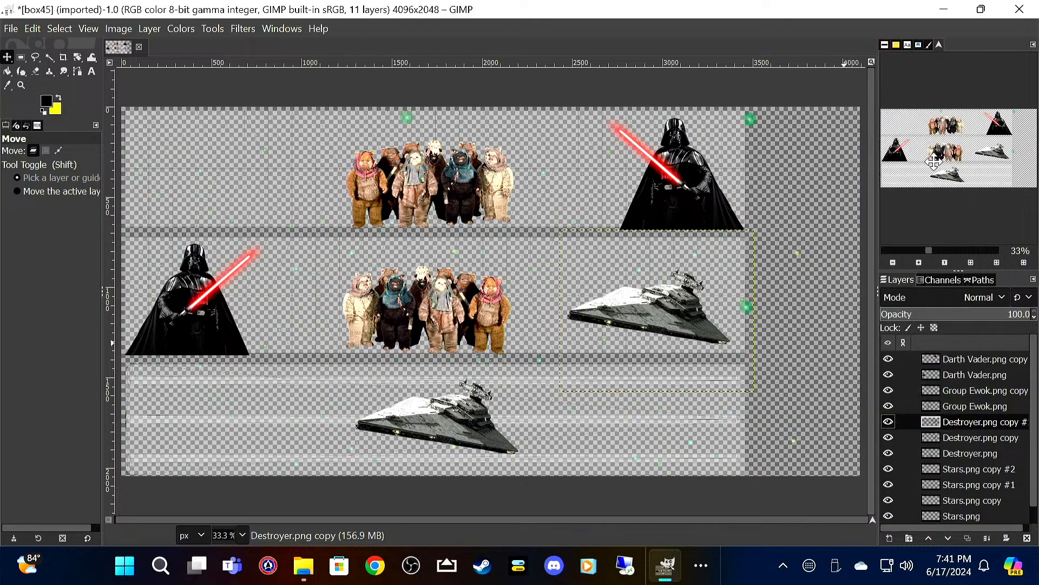
pyautogui.moveTo(669, 307); pyautogui.dragTo(246, 167)
# Step: Flip the upper-band Star Destroyer copy horizontally and align it with the left end of the band
pyautogui.rightClick(246, 166)
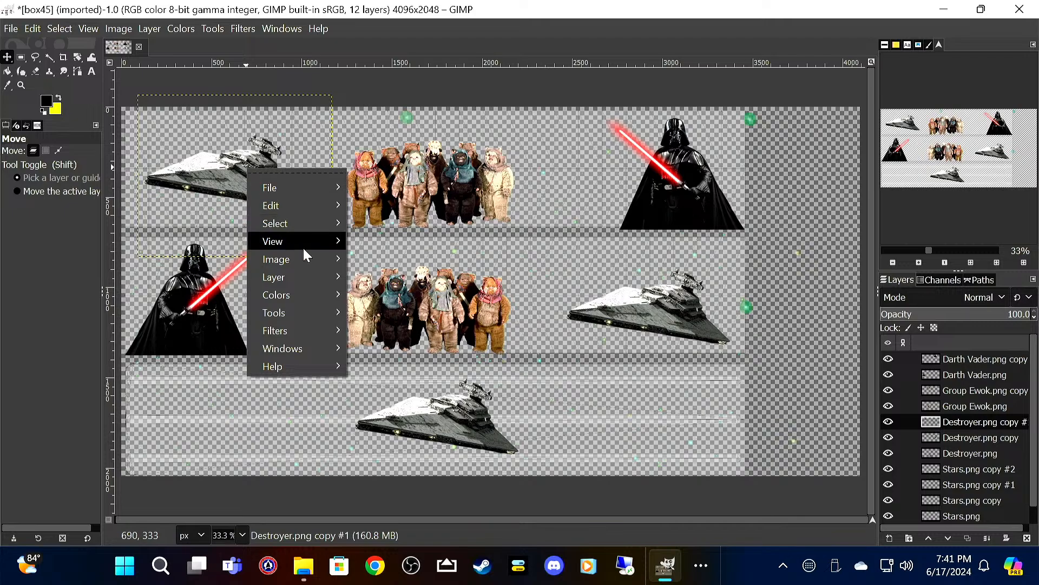
pyautogui.moveTo(303, 277)
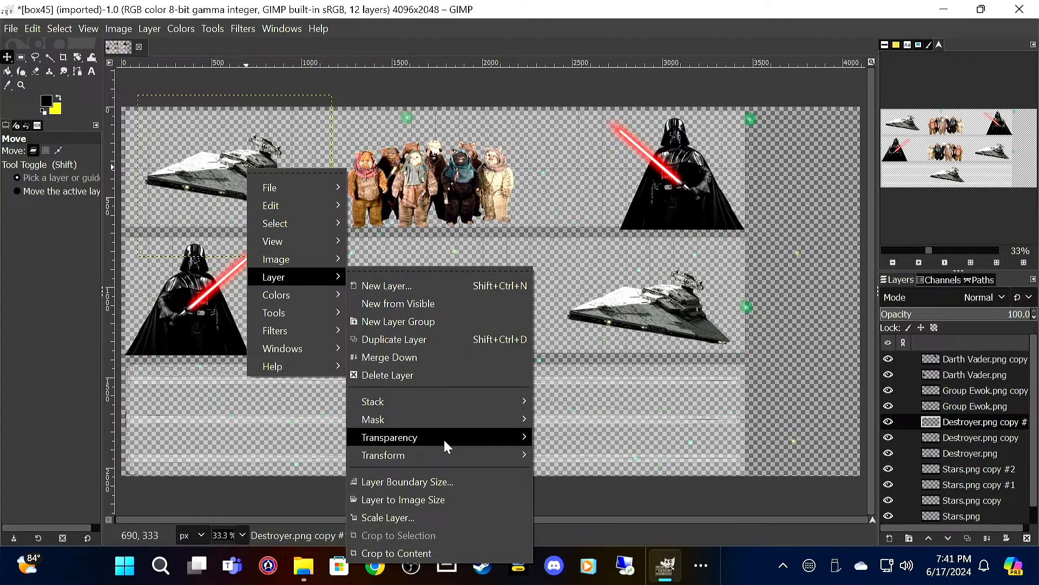
pyautogui.moveTo(442, 454)
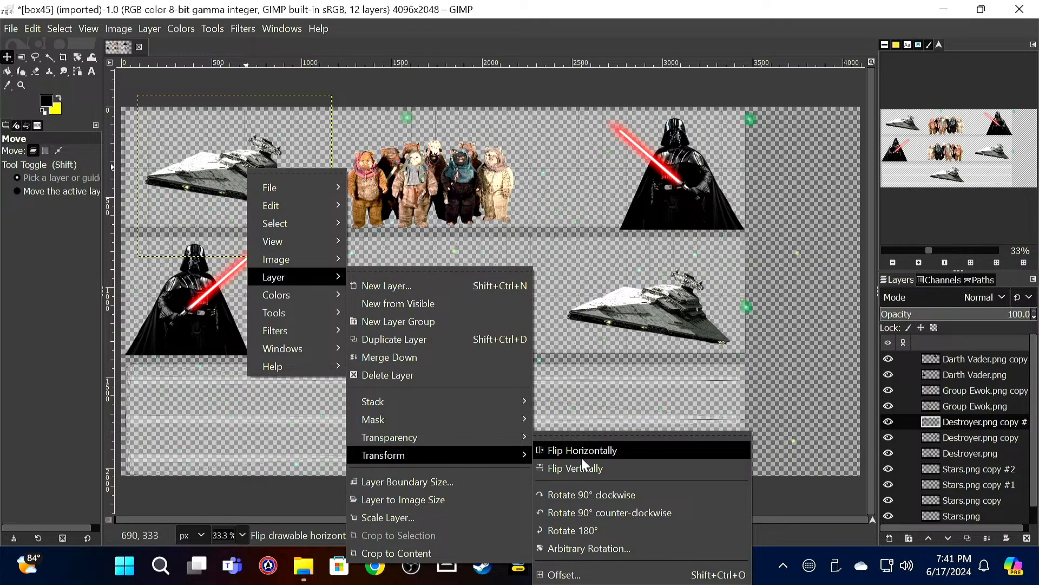
pyautogui.click(582, 455)
pyautogui.moveTo(233, 173); pyautogui.dragTo(201, 181)
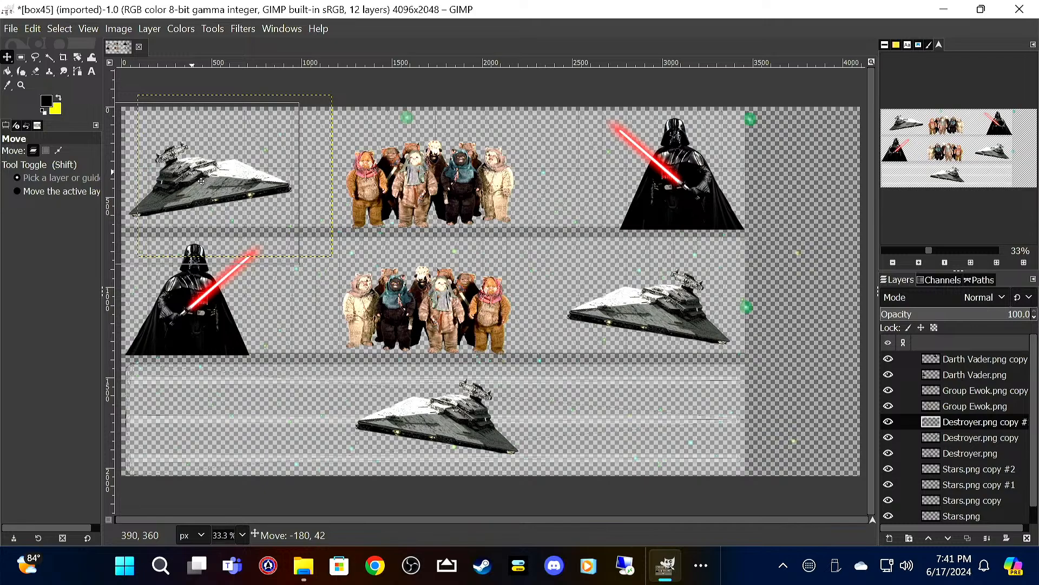
pyautogui.moveTo(201, 181); pyautogui.dragTo(201, 182)
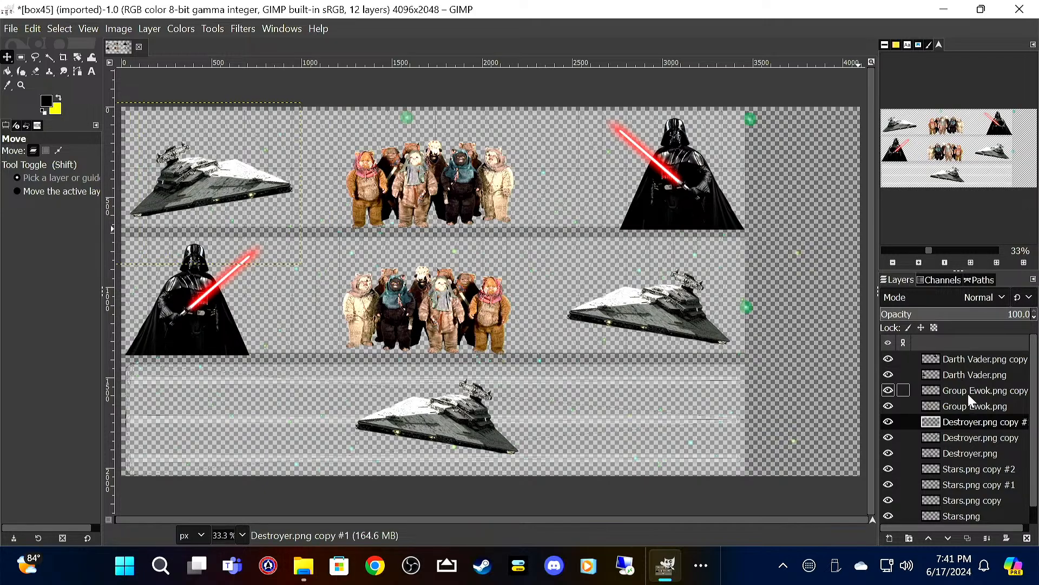
# Step: Add a transparent 4096 × 2048 px layer named Paint above the Darth Vader.png copy layer
pyautogui.click(985, 362)
pyautogui.rightClick(986, 362)
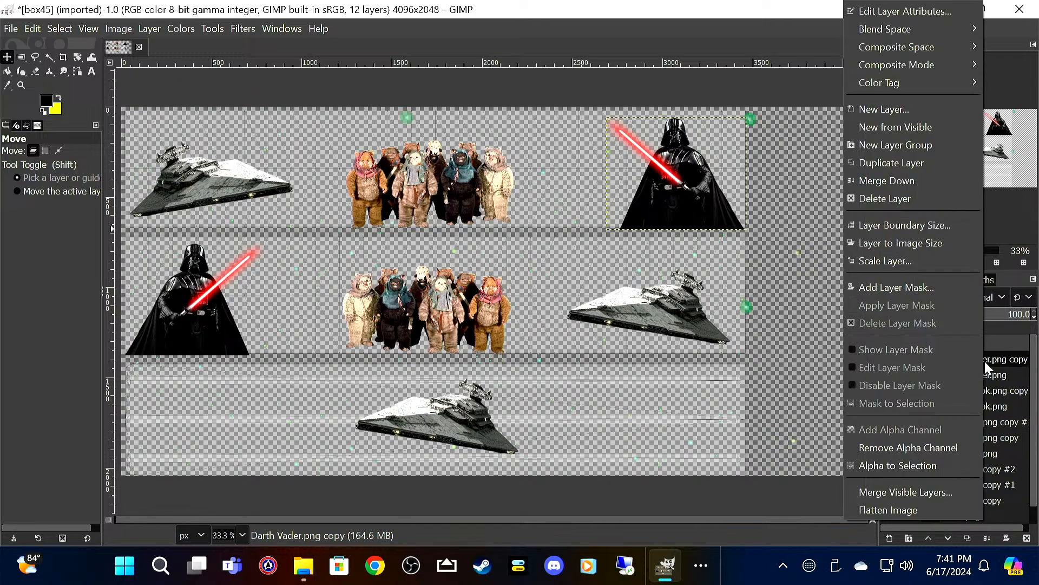
pyautogui.click(929, 103)
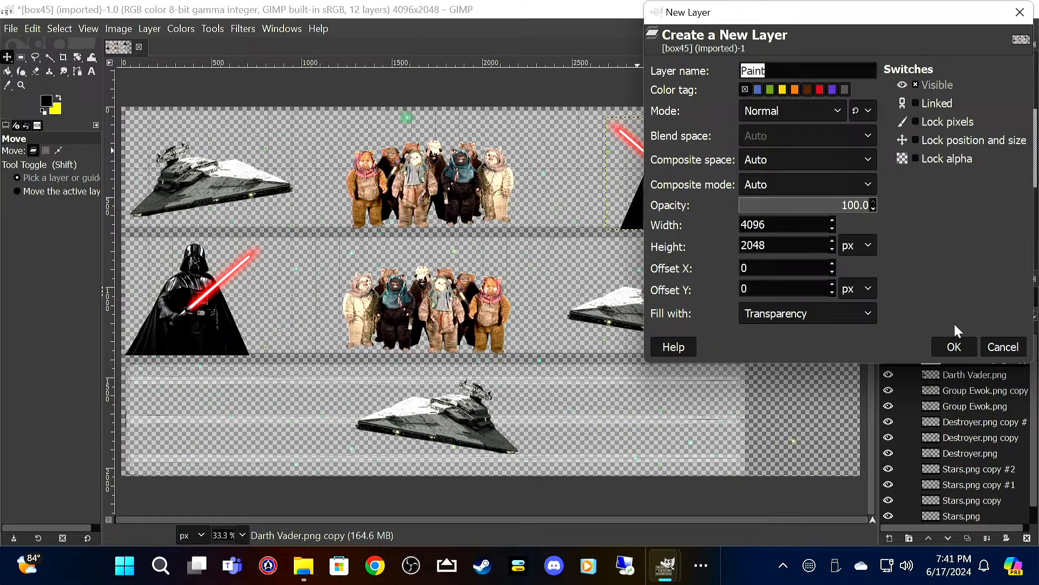
pyautogui.click(954, 347)
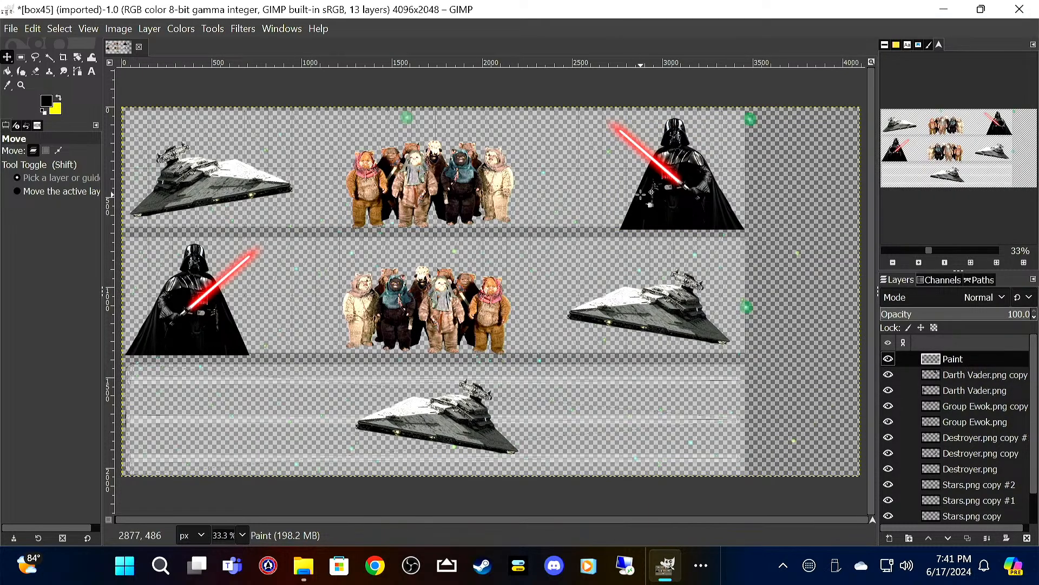
# Step: Add the yellow text DARK SIDE EXPRESS above the Ewok group in the middle band
pyautogui.click(56, 100)
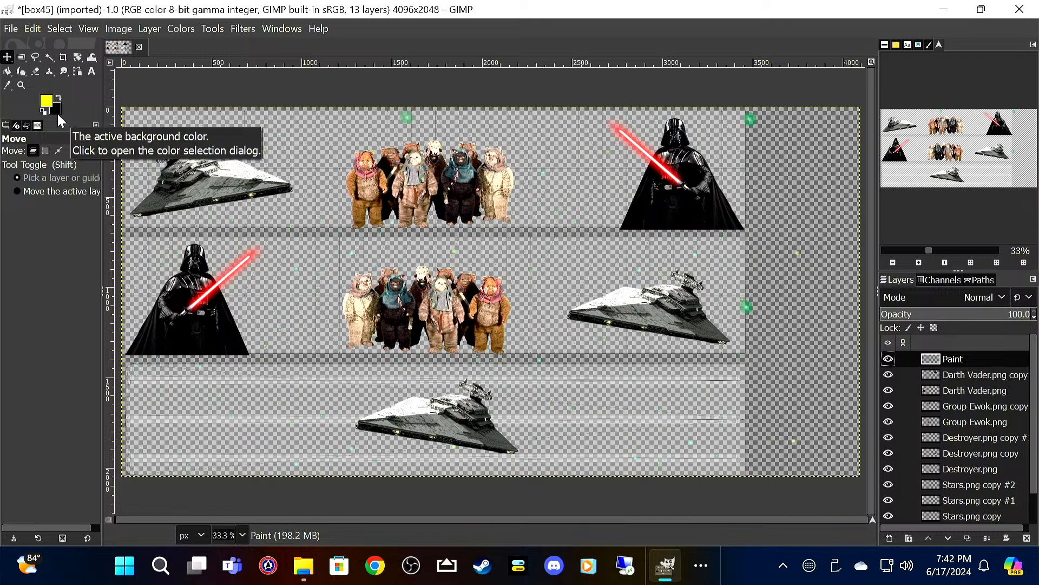
pyautogui.click(90, 70)
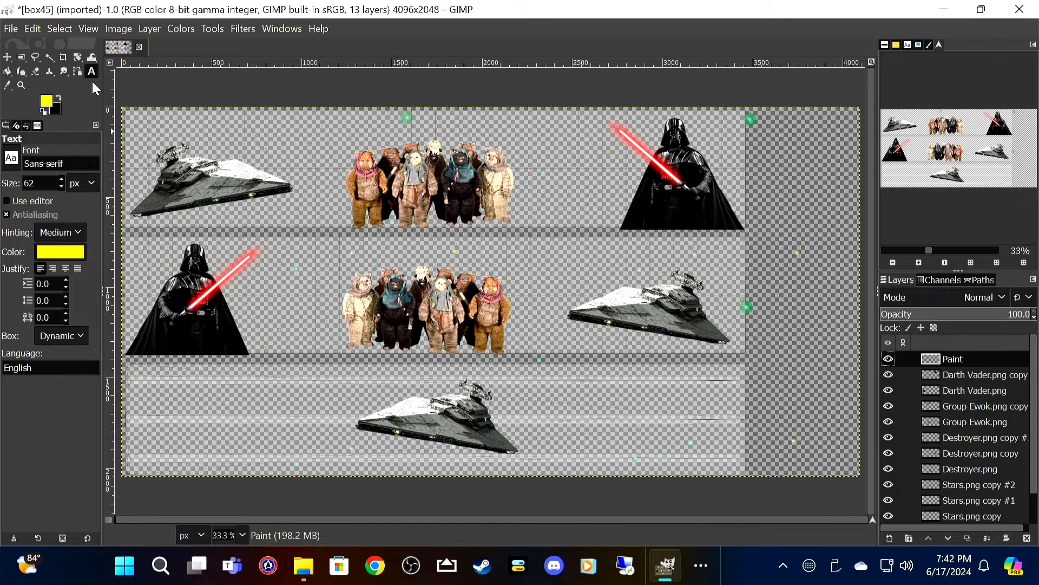
pyautogui.click(288, 243)
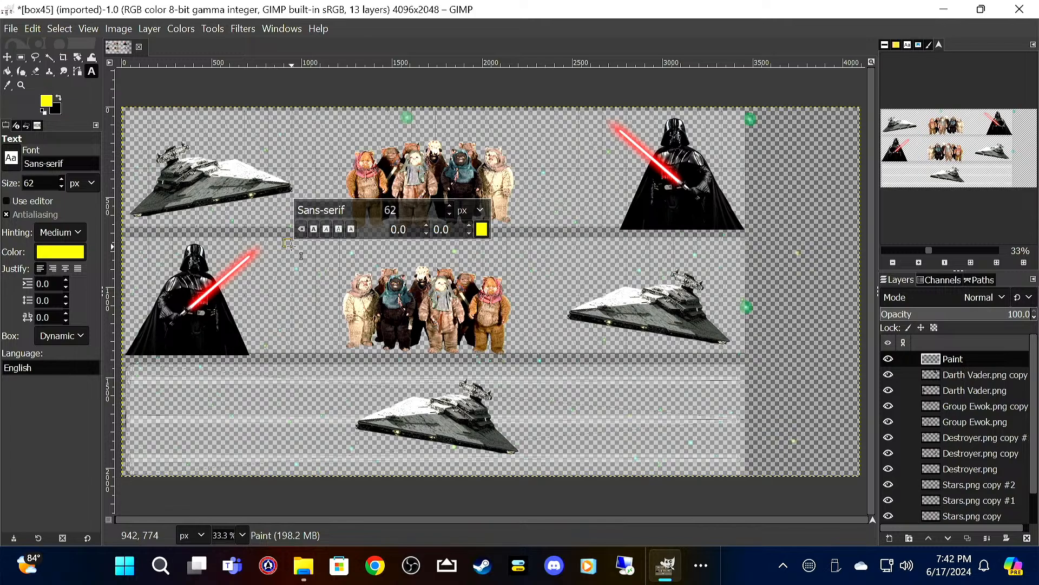
pyautogui.write('DARK SIDE')
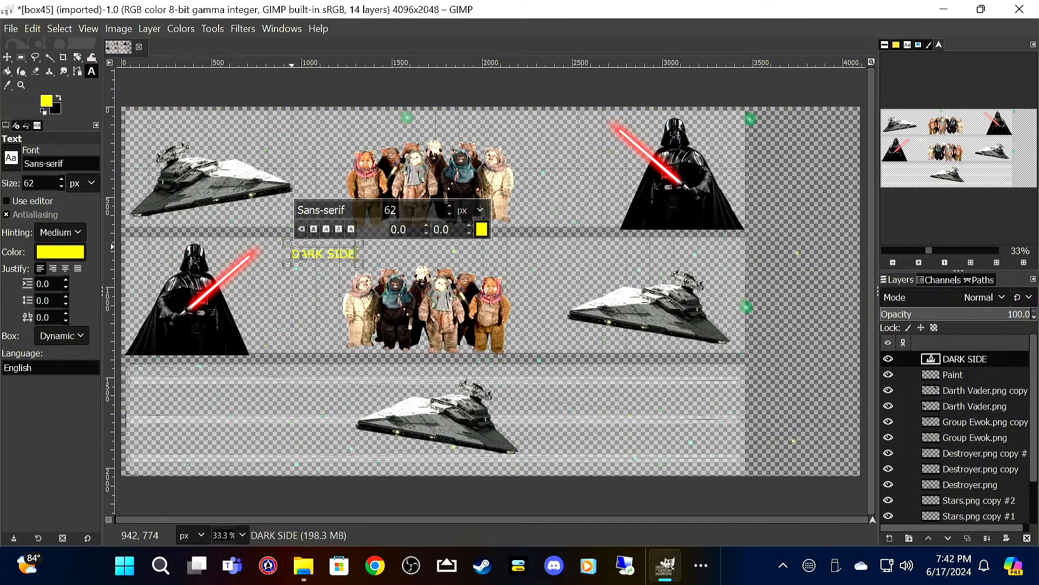
pyautogui.write(' EXPRESS')
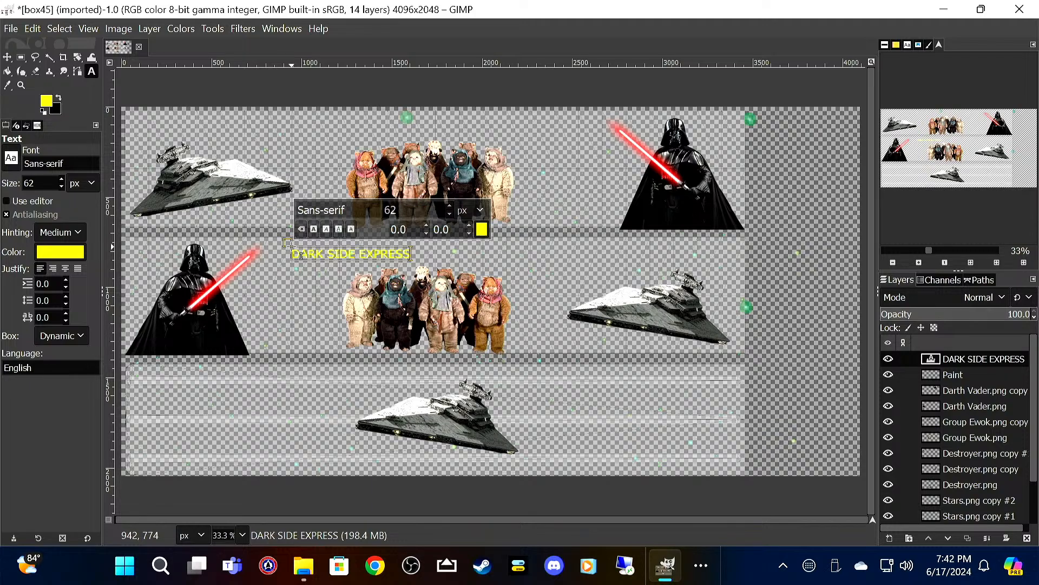
# Step: Make the whole DARK SIDE EXPRESS text bold and set its size to 102 px
pyautogui.hotkey('ctrl', 'a')
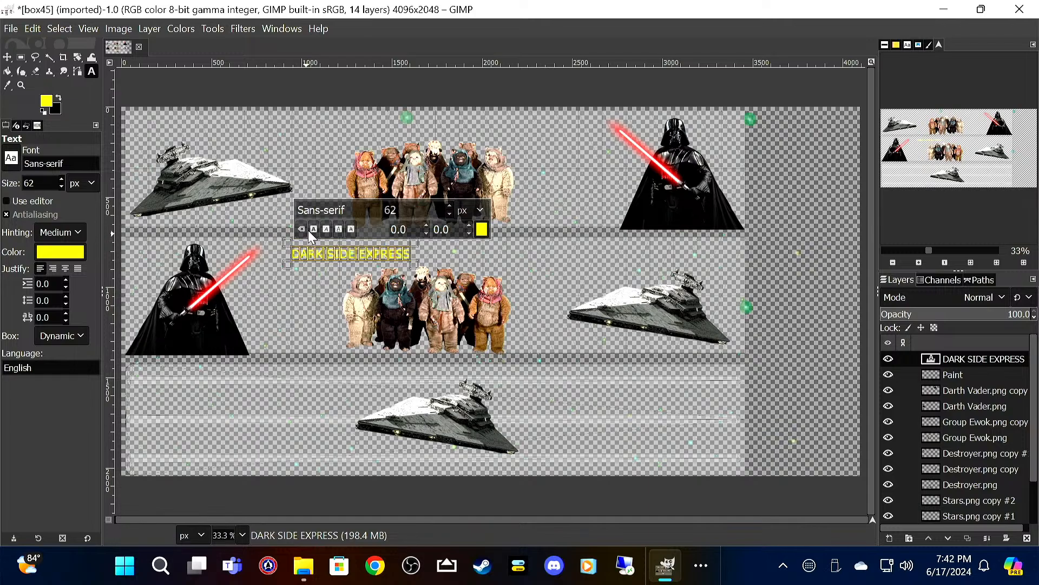
pyautogui.click(312, 230)
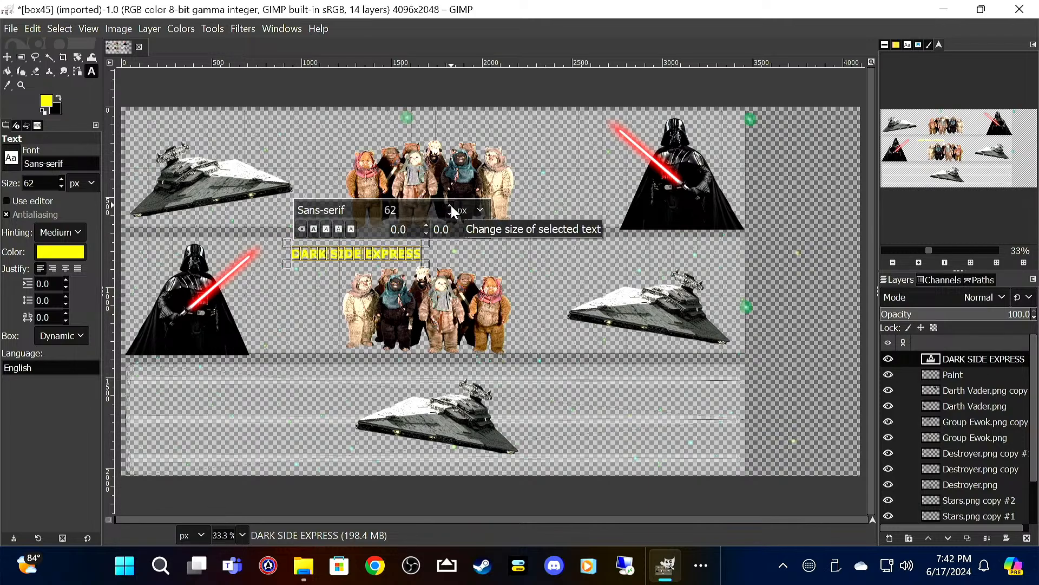
pyautogui.scroll(13, 451, 205)
pyautogui.scroll(20, 450, 210)
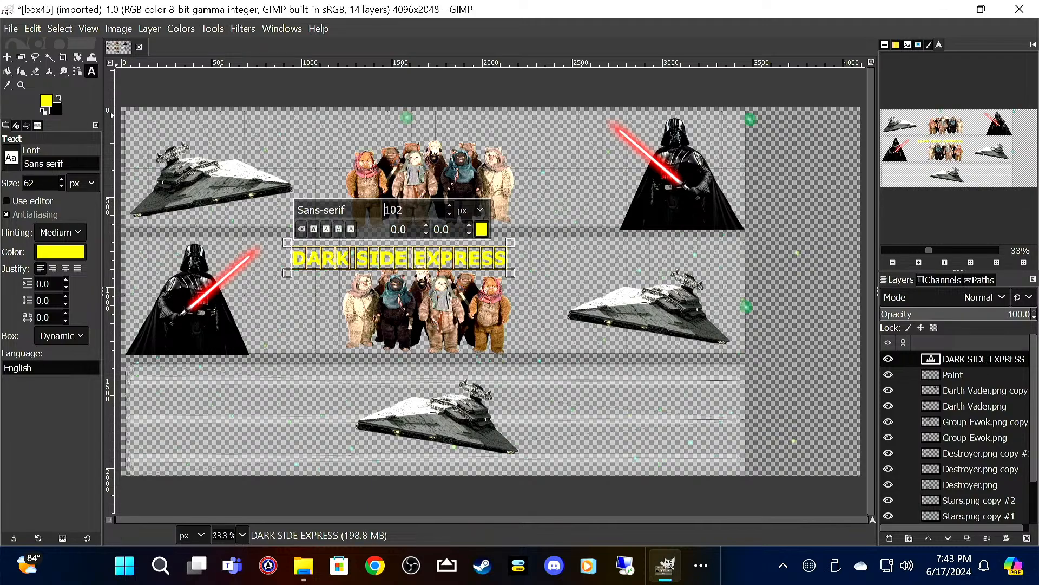
# Step: Move the DARK SIDE EXPRESS text so it sits centered just above the middle-band Ewok group
pyautogui.click(7, 57)
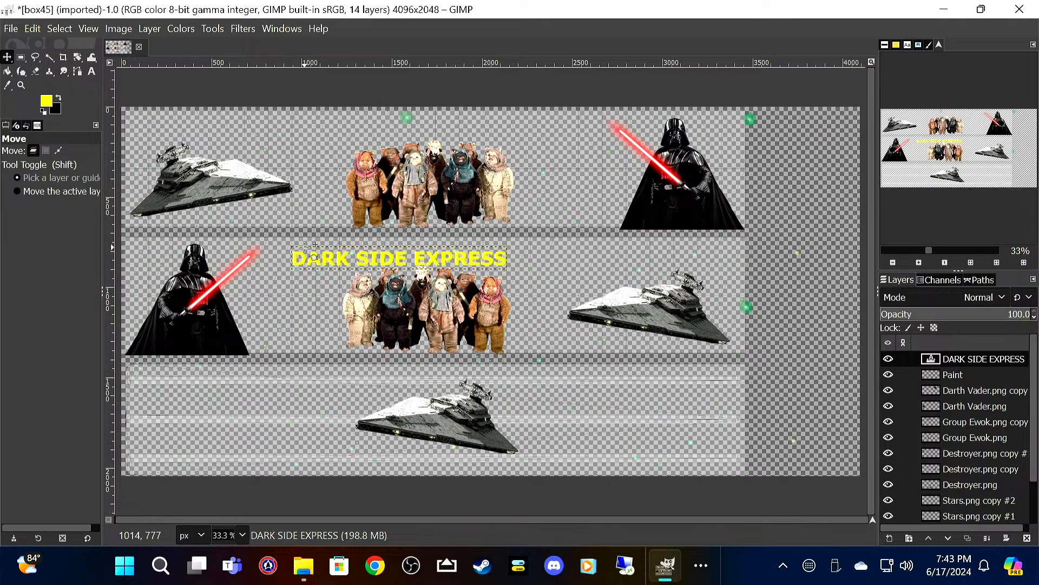
pyautogui.click(312, 266)
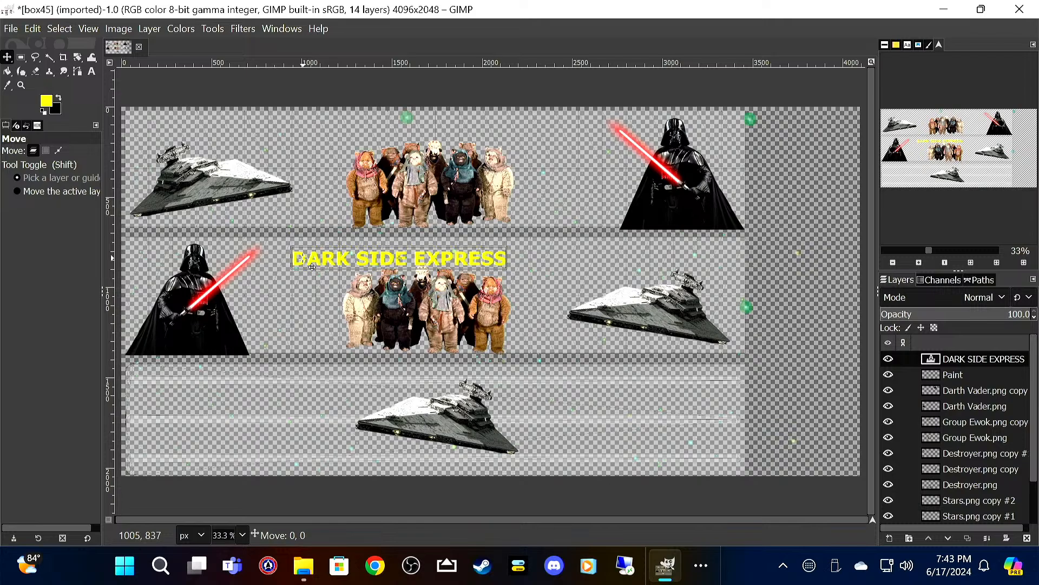
pyautogui.moveTo(312, 266); pyautogui.dragTo(347, 262)
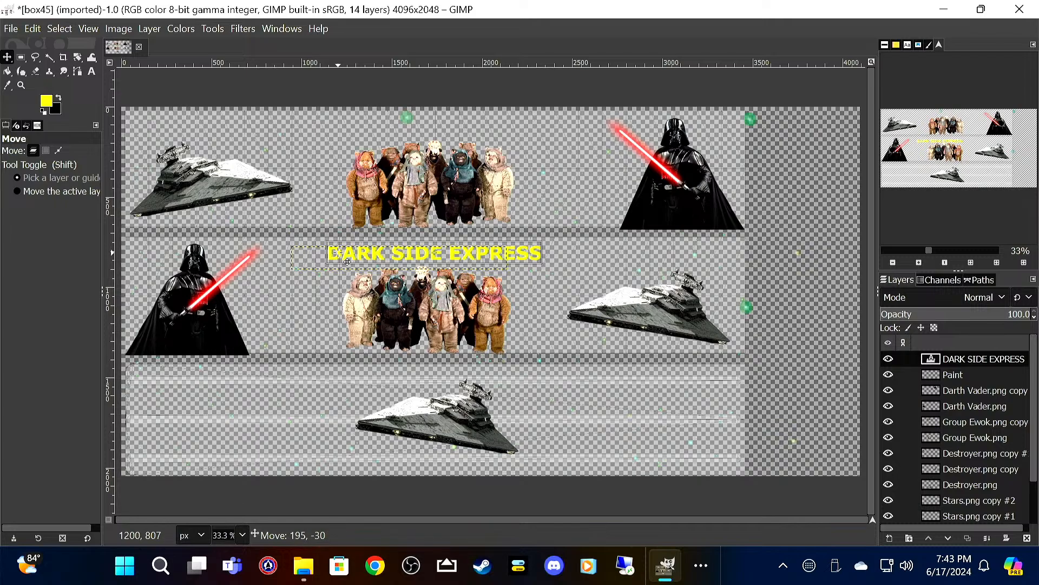
pyautogui.moveTo(347, 262); pyautogui.dragTo(347, 263)
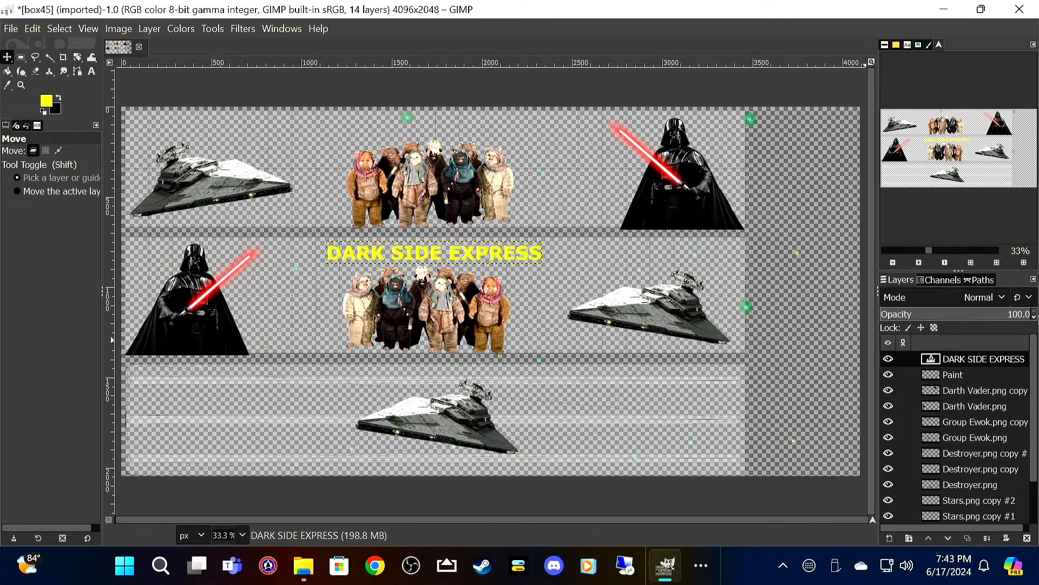
# Step: Move the Paint layer to the bottom of the layer stack, beneath box45.png
pyautogui.click(981, 375)
pyautogui.moveTo(980, 370); pyautogui.dragTo(989, 516)
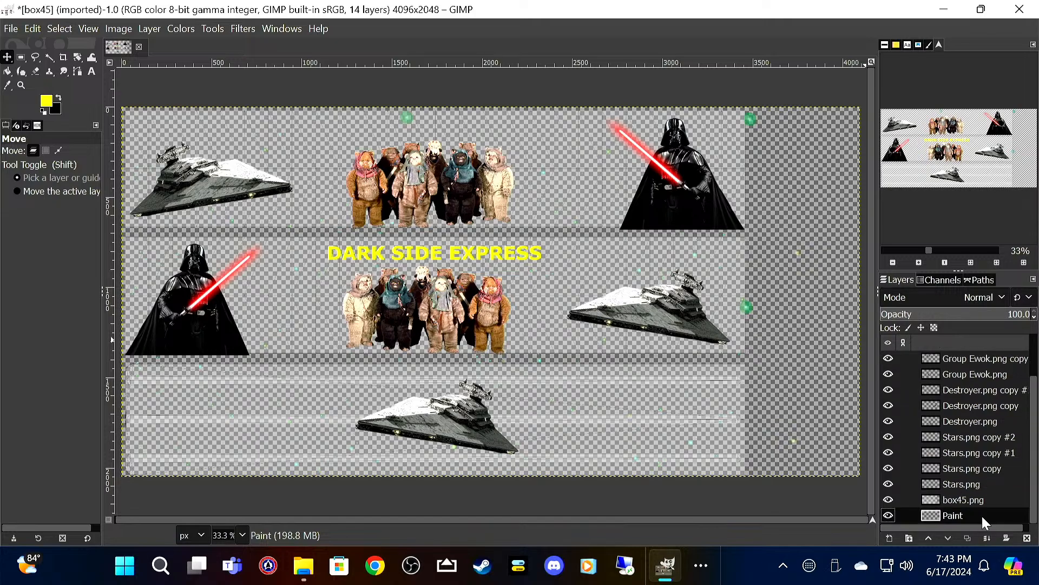
# Step: Duplicate the DARK SIDE EXPRESS text layer and move the copy above the Ewok group in the upper band
pyautogui.scroll(2, 955, 445)
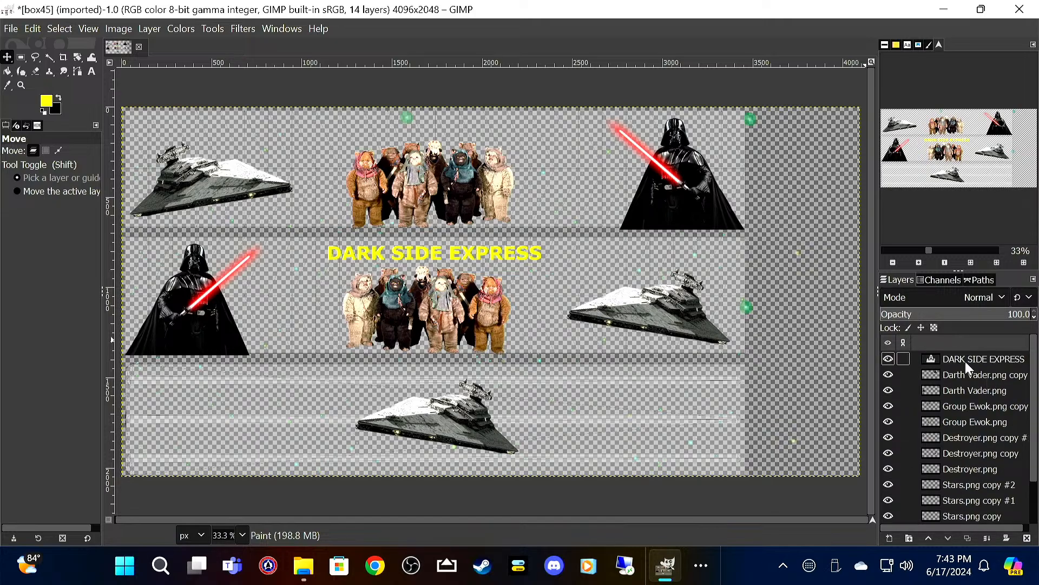
pyautogui.click(979, 358)
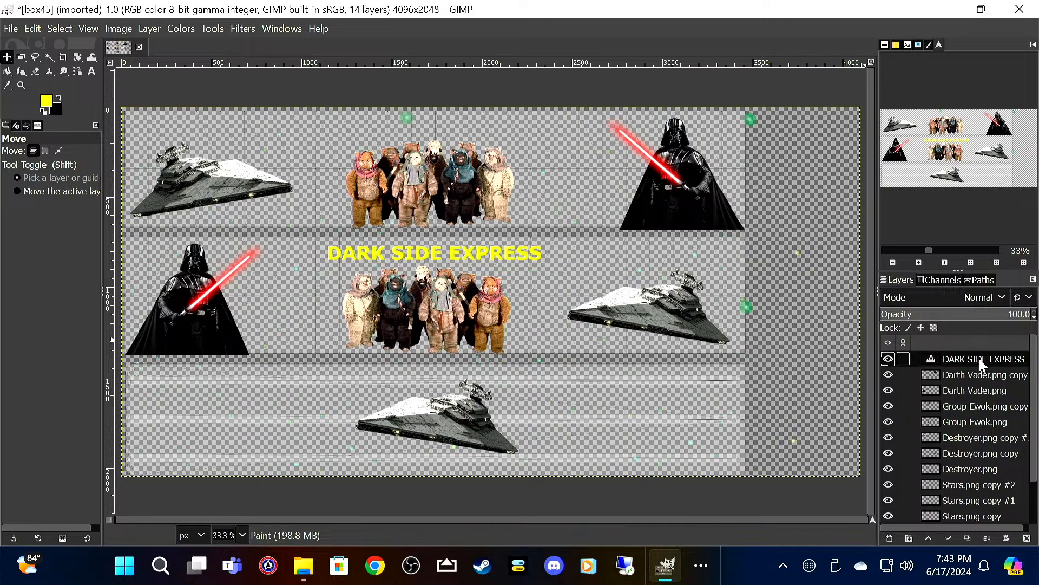
pyautogui.rightClick(979, 358)
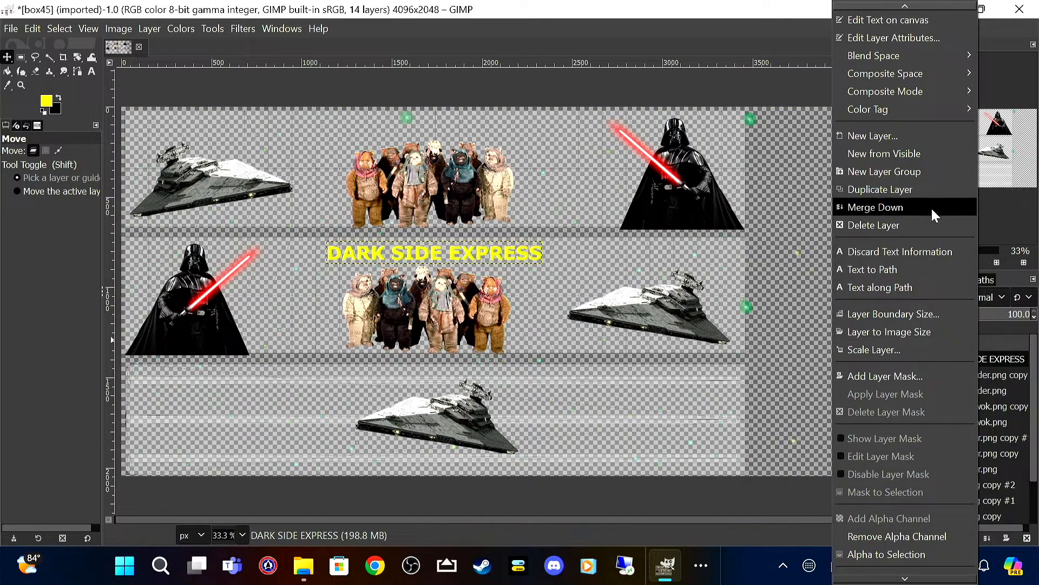
pyautogui.press('Escape')
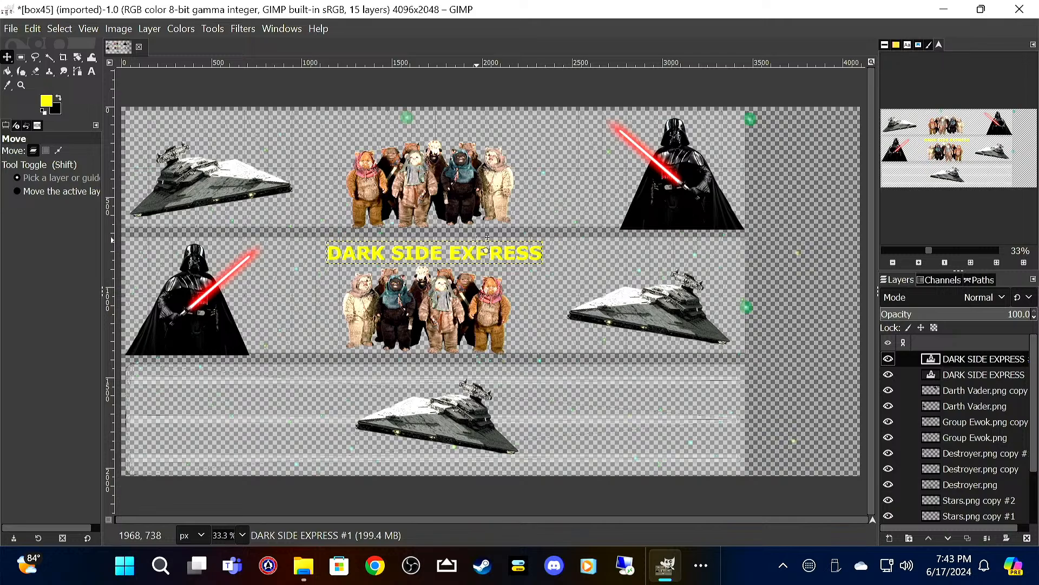
pyautogui.moveTo(475, 261); pyautogui.dragTo(480, 135)
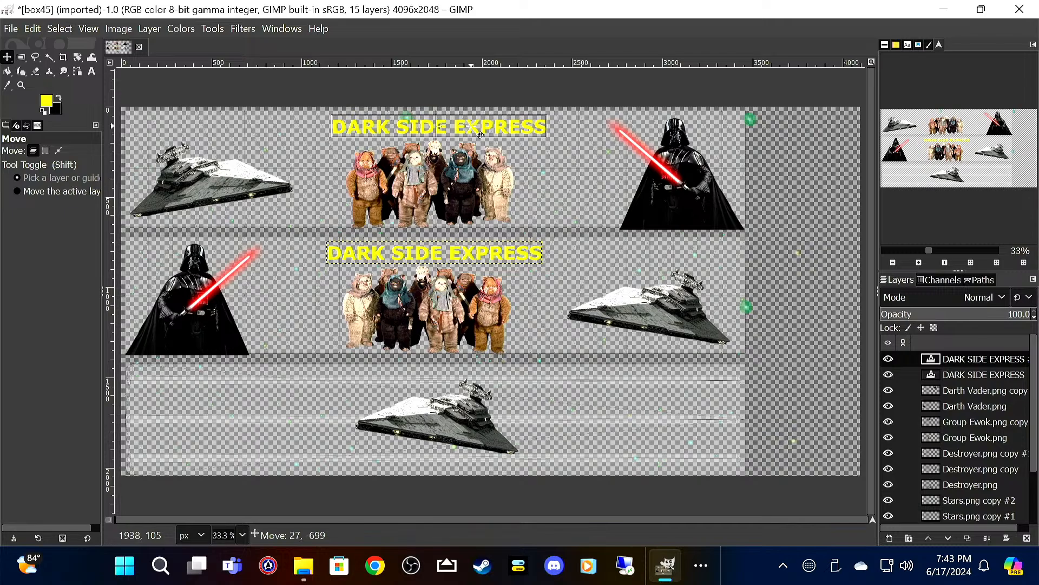
pyautogui.moveTo(480, 135); pyautogui.dragTo(480, 134)
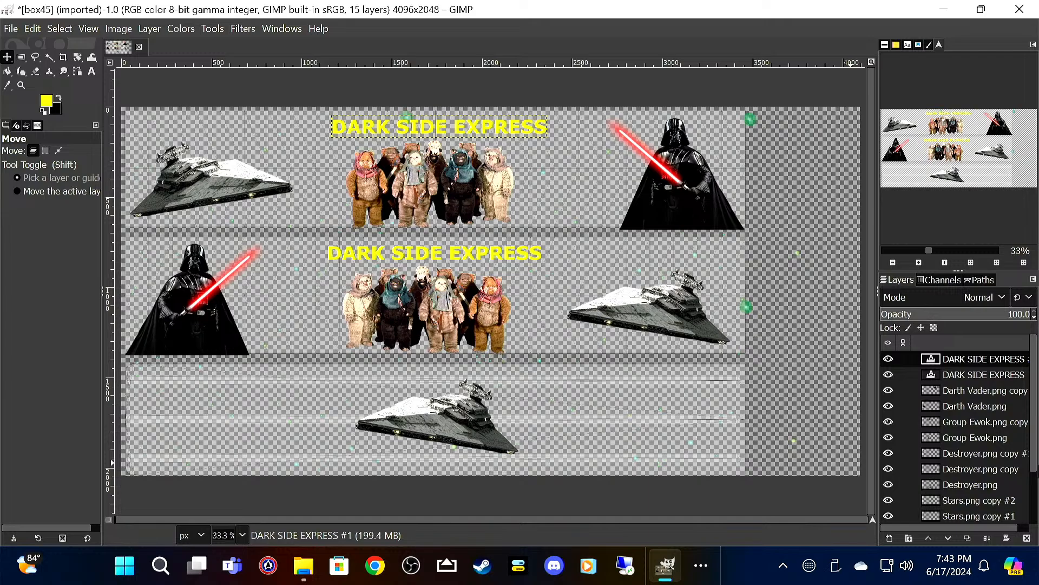
# Step: Fill the Paint layer with black using Bucket Fill
pyautogui.scroll(-3, 966, 509)
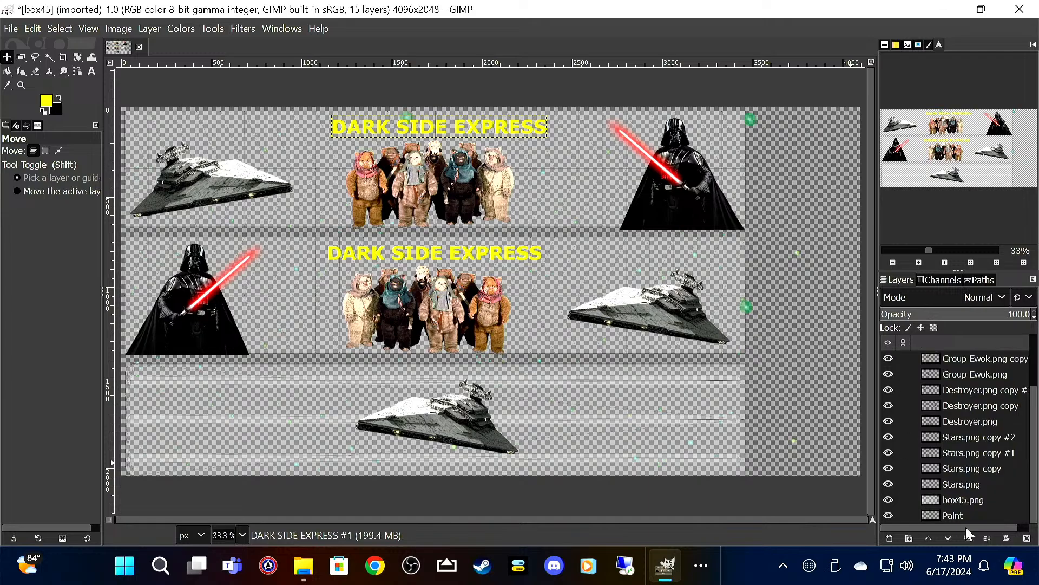
pyautogui.click(969, 510)
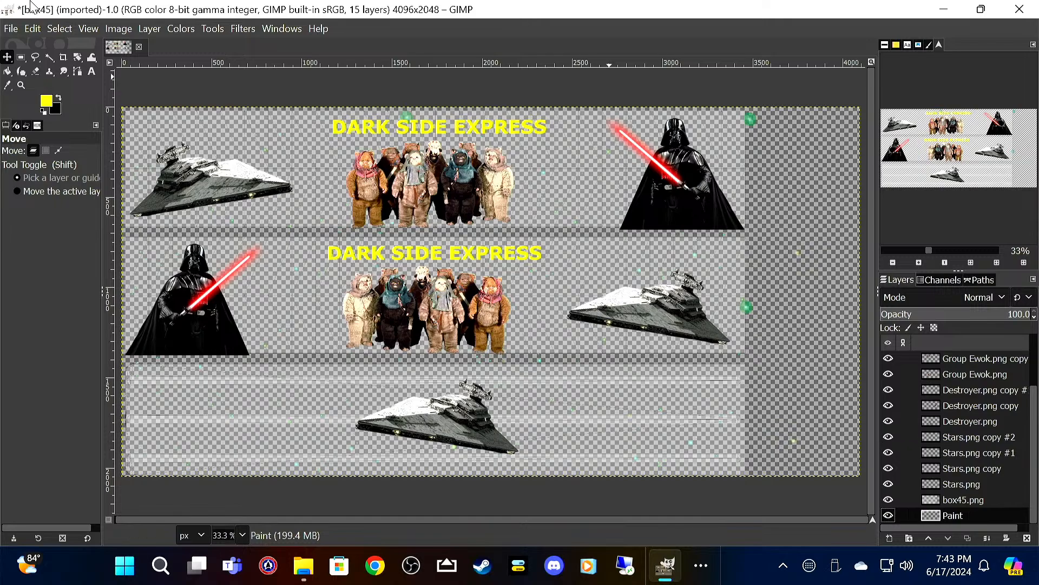
pyautogui.click(58, 98)
pyautogui.click(9, 72)
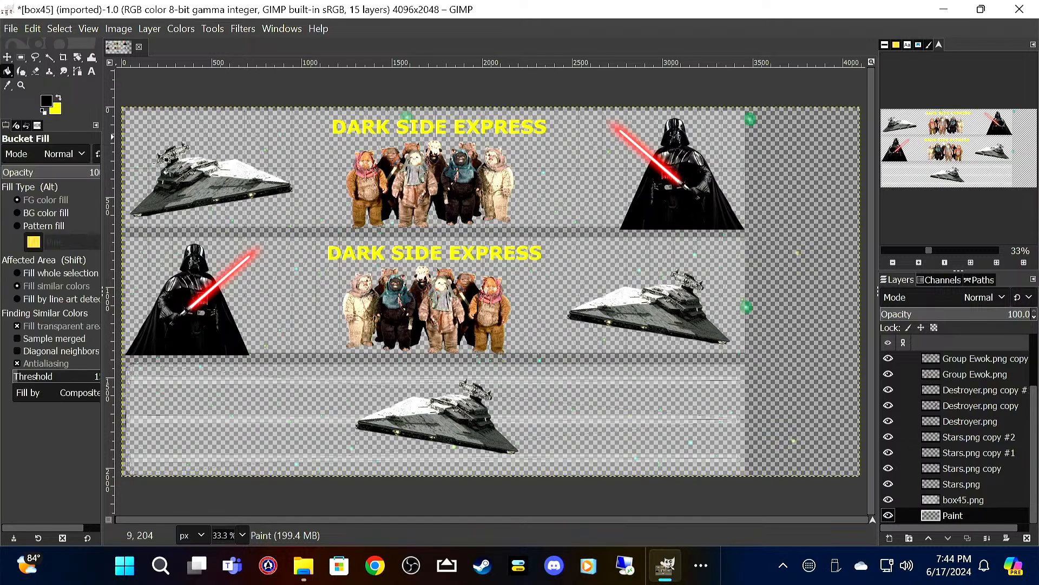
pyautogui.click(819, 349)
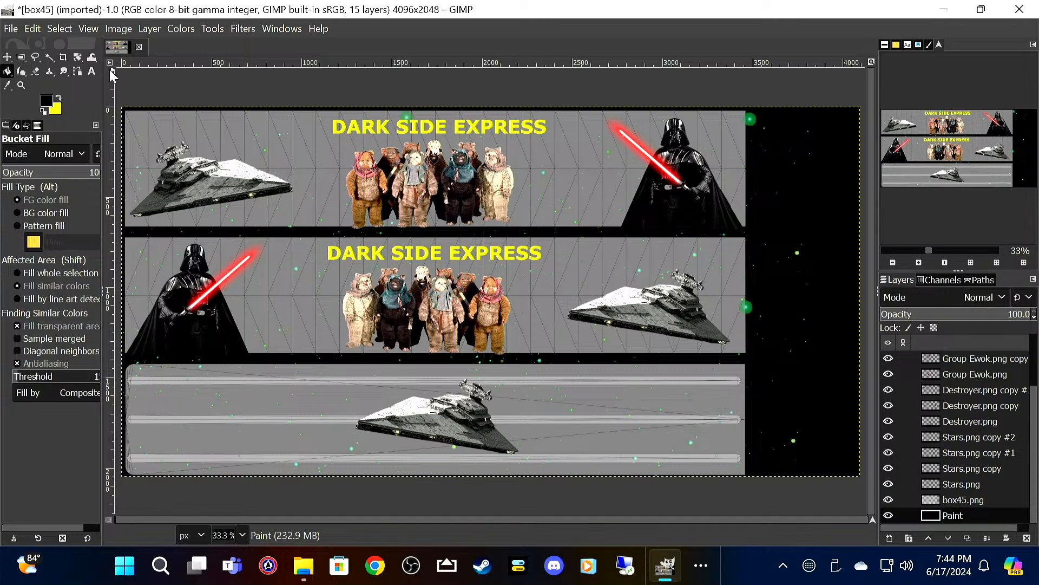
# Step: Save the project as box45_star_wars.xcf in the Box Truck folder
pyautogui.click(11, 30)
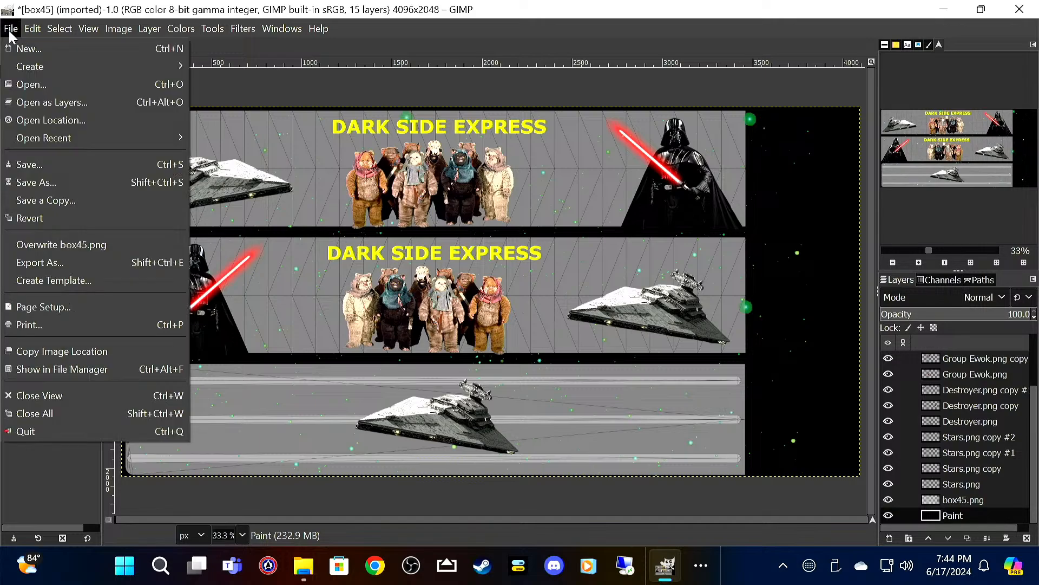
pyautogui.click(48, 157)
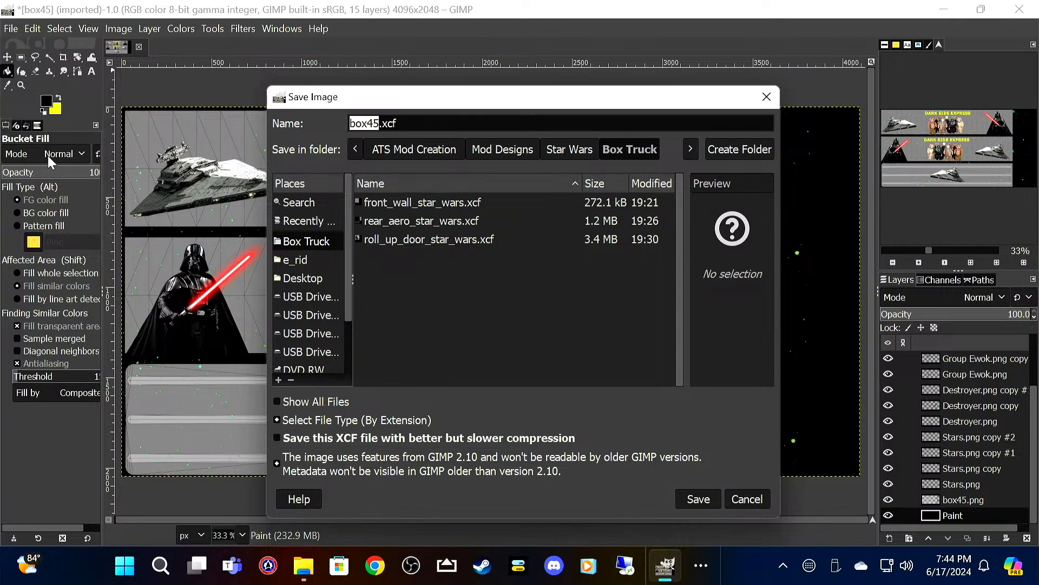
pyautogui.press('Right')
pyautogui.write('_')
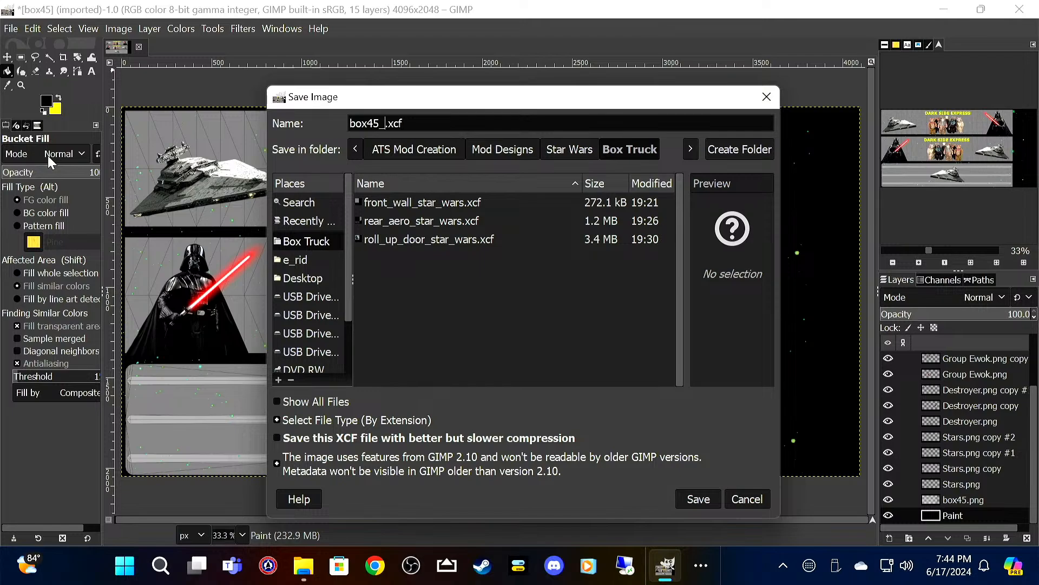
pyautogui.write('star_wars')
pyautogui.press('Return')
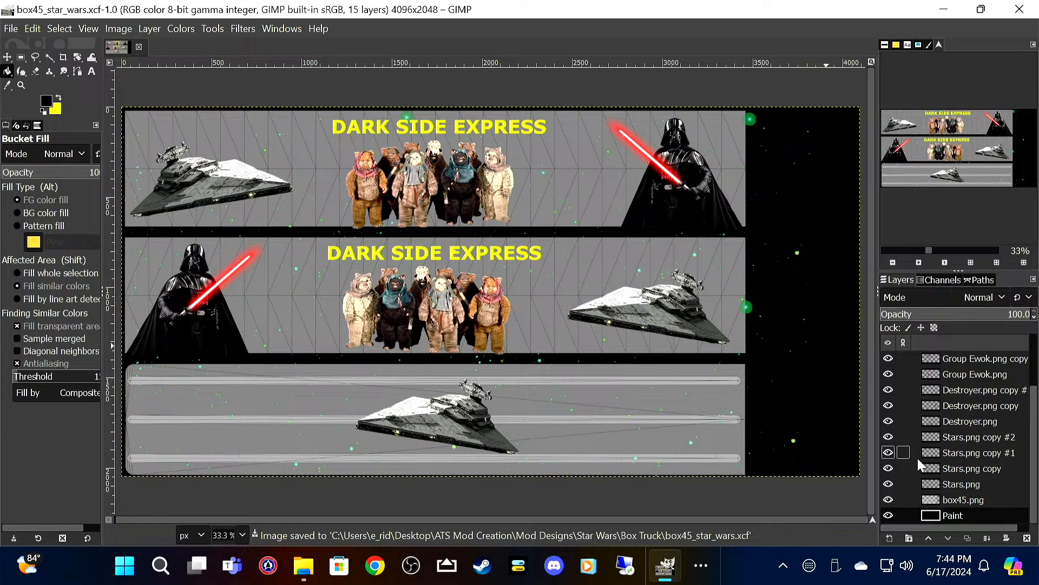
# Step: Hide the box45.png template layer and export the image as box45_star_wars.png with the default PNG options
pyautogui.click(888, 500)
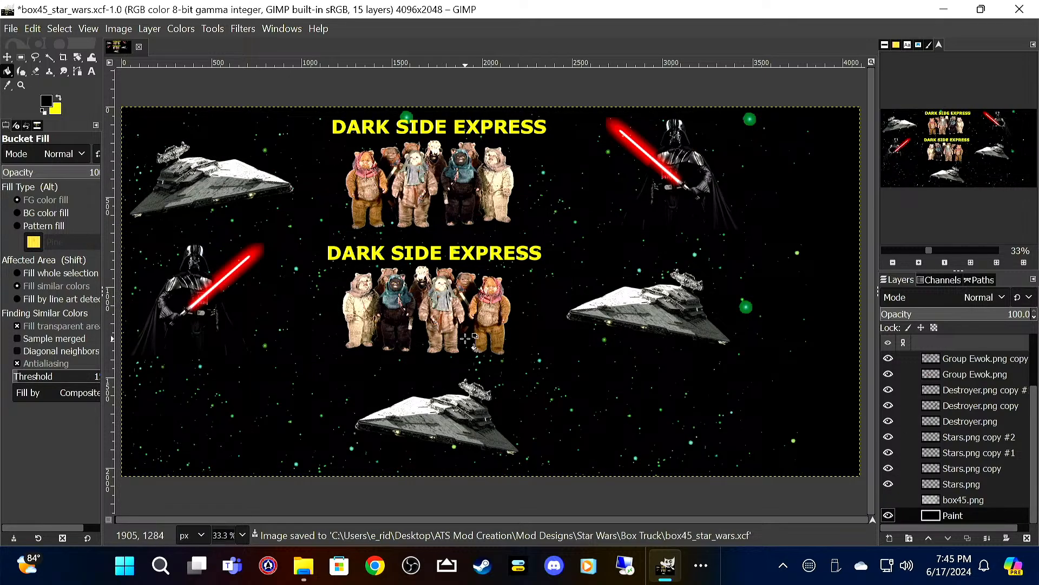
pyautogui.click(12, 28)
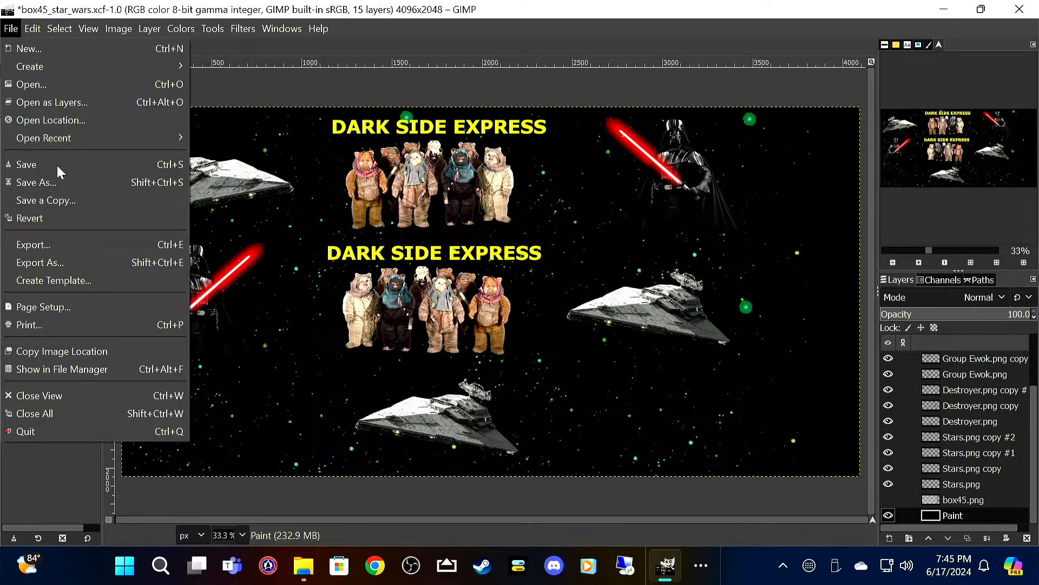
pyautogui.click(66, 250)
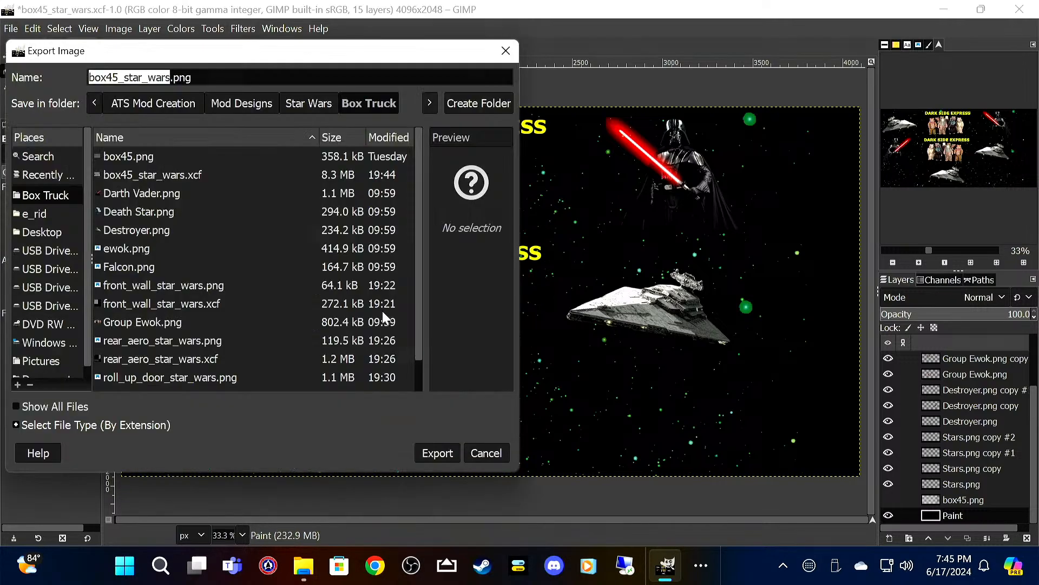
pyautogui.click(450, 453)
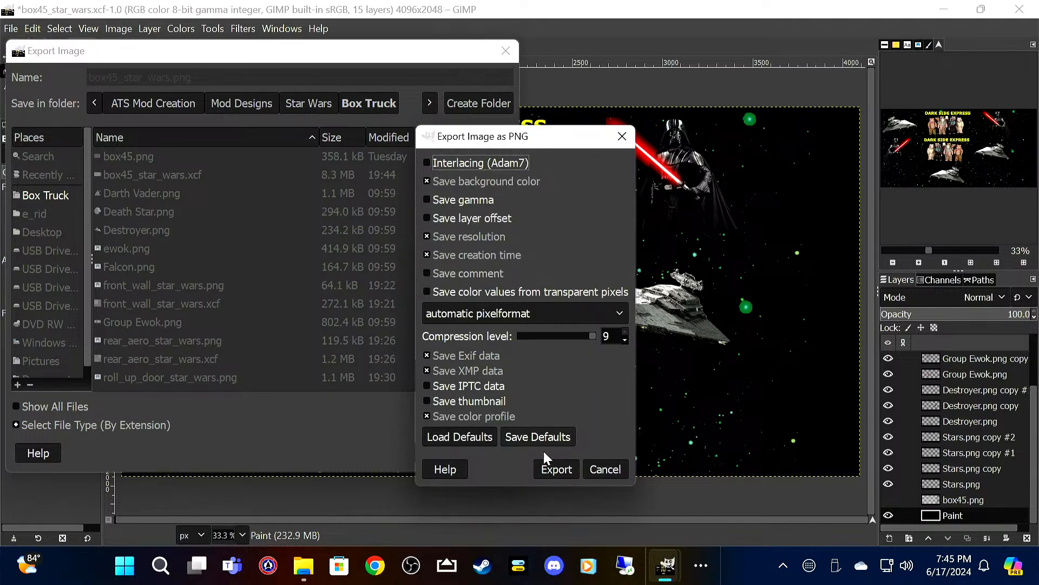
pyautogui.click(548, 467)
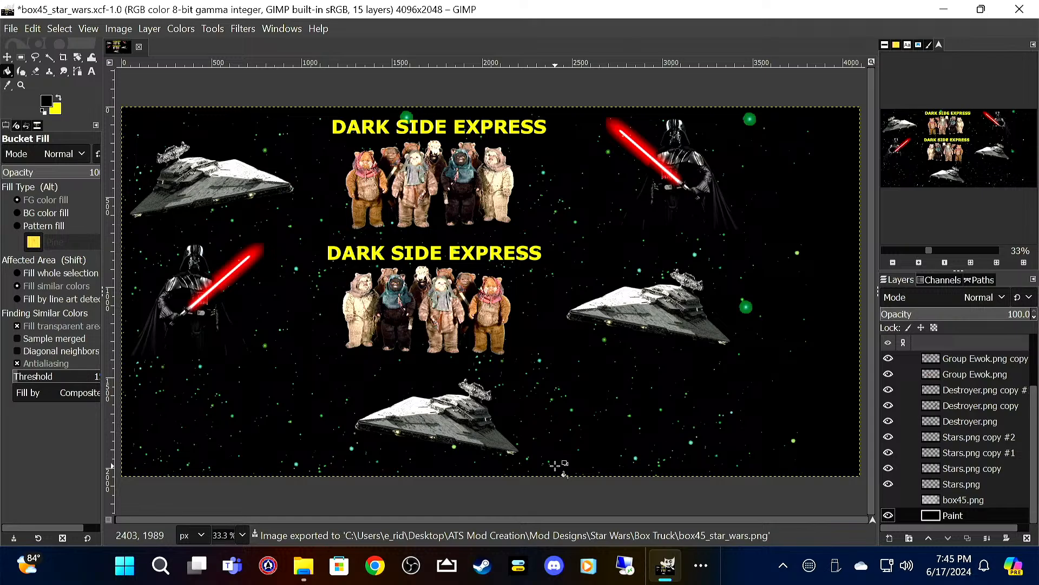
# Step: Quit GIMP discarding the unsaved changes, and delete the original box45.png template from the Box Truck folder
pyautogui.click(1019, 10)
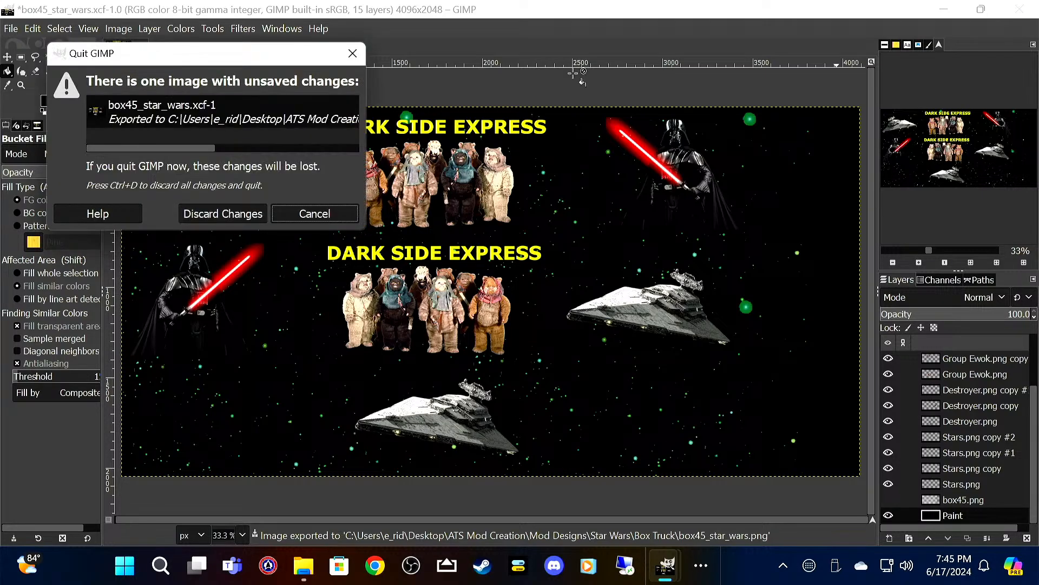
pyautogui.click(206, 217)
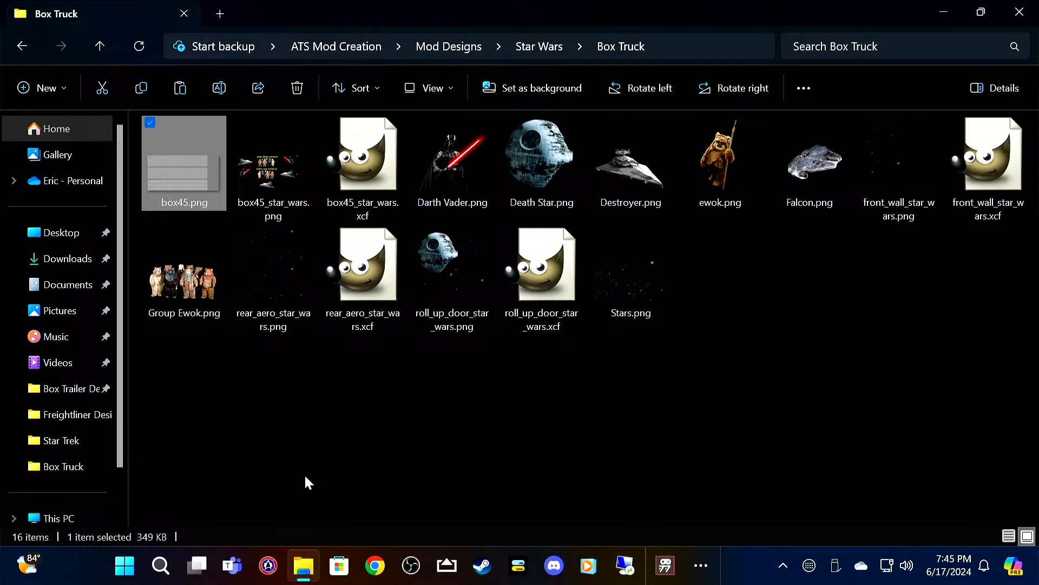
pyautogui.press('Delete')
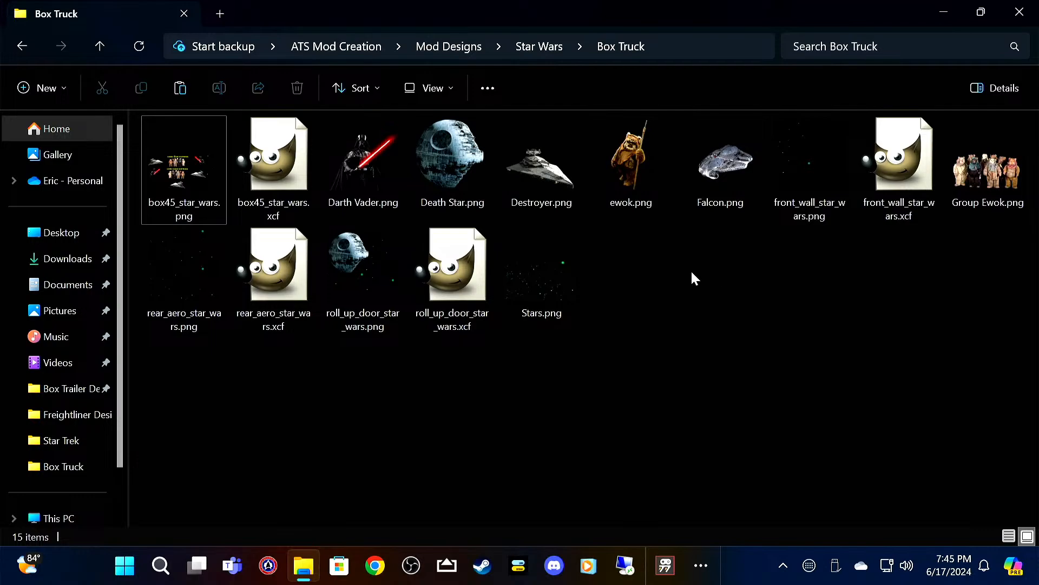
# Step: Go to the Freightliner folder inside Star Wars and open bumper_2020.png in GIMP
pyautogui.click(100, 47)
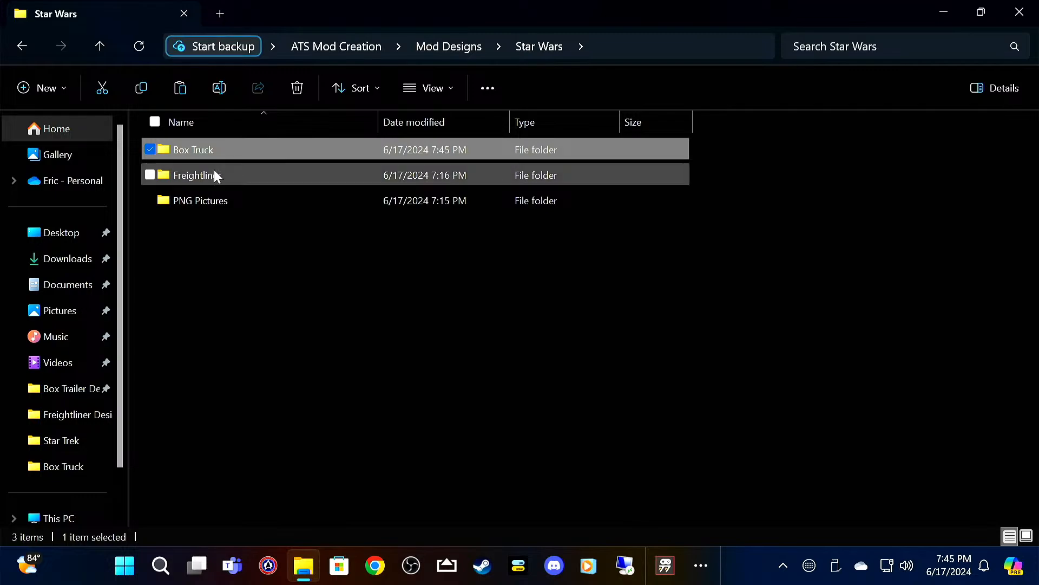
pyautogui.click(268, 170)
pyautogui.doubleClick(268, 170)
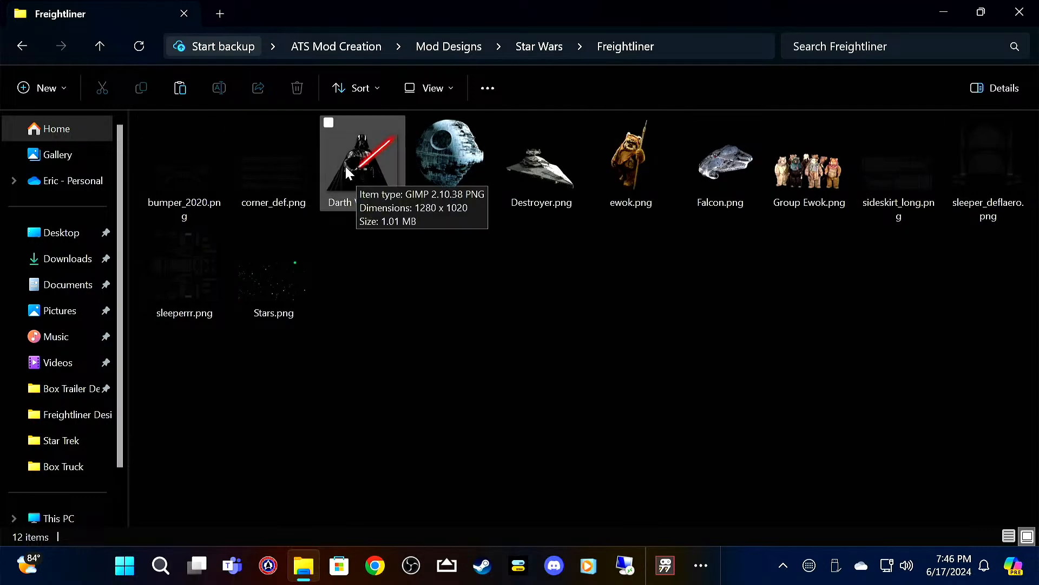
pyautogui.click(192, 169)
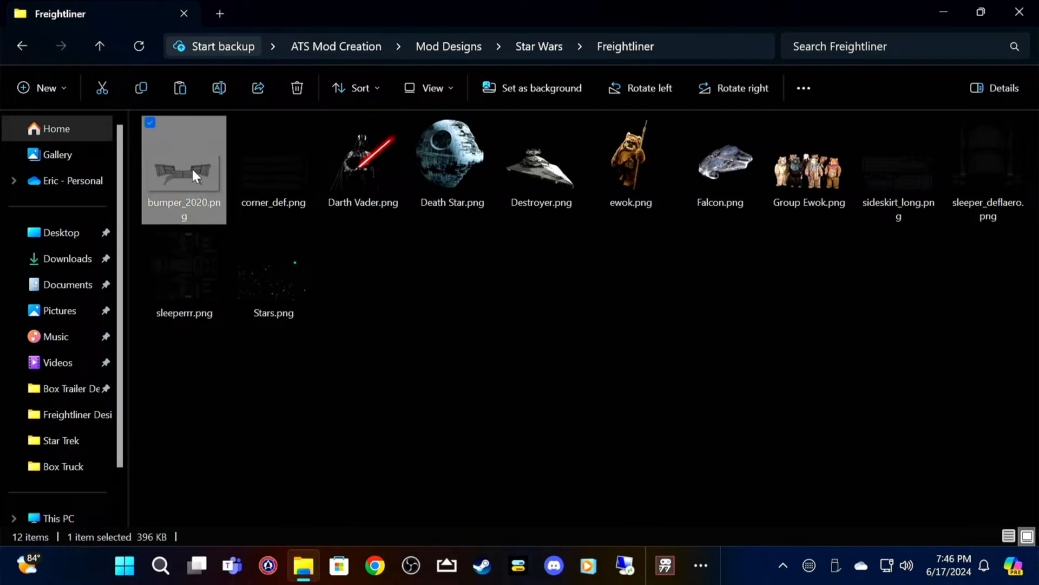
pyautogui.doubleClick(193, 169)
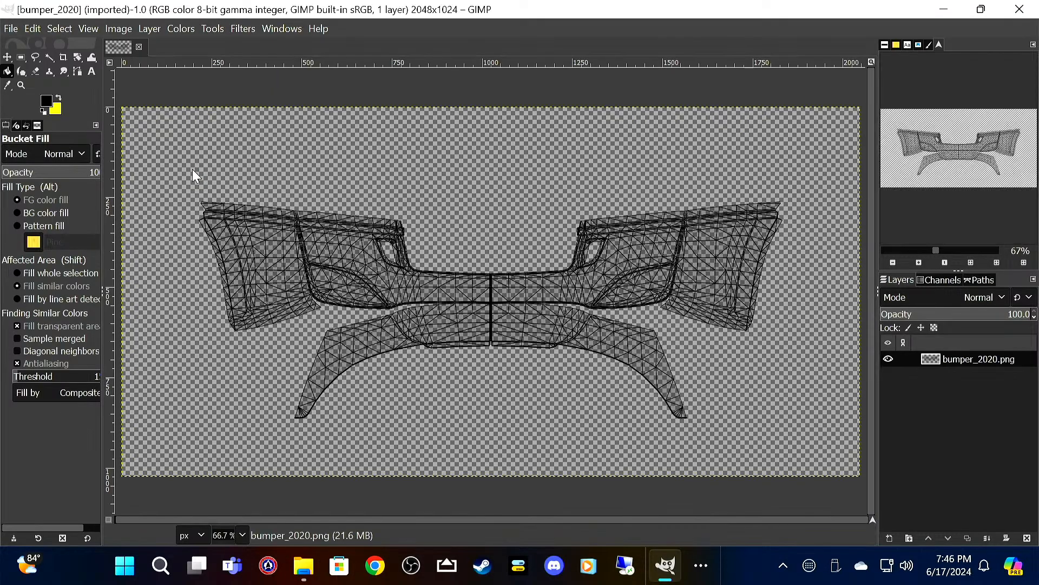
# Step: Import Stars.png as a layer above the bumper template and set its opacity to 50
pyautogui.click(14, 32)
pyautogui.click(65, 107)
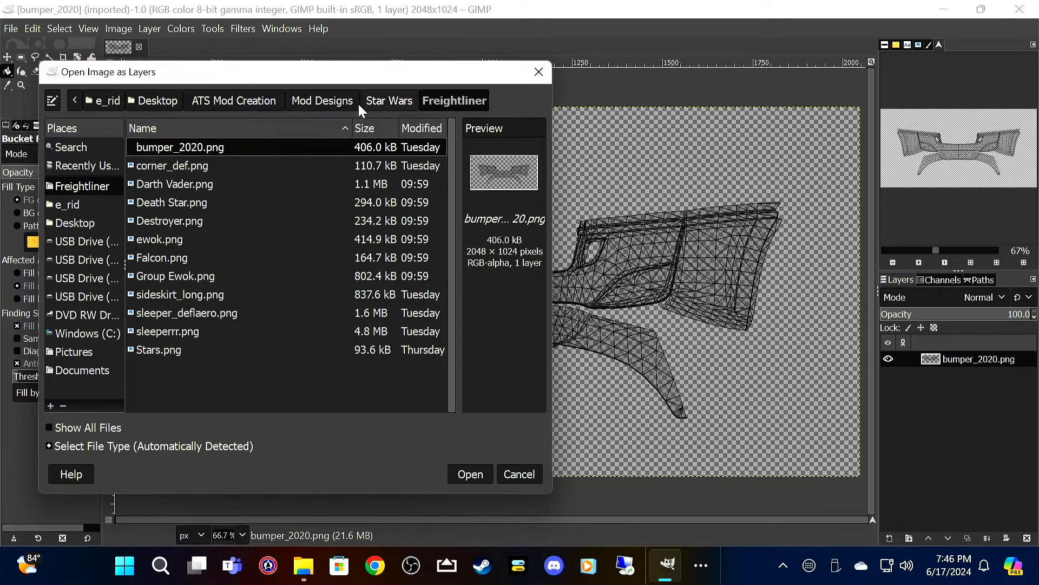
pyautogui.click(160, 348)
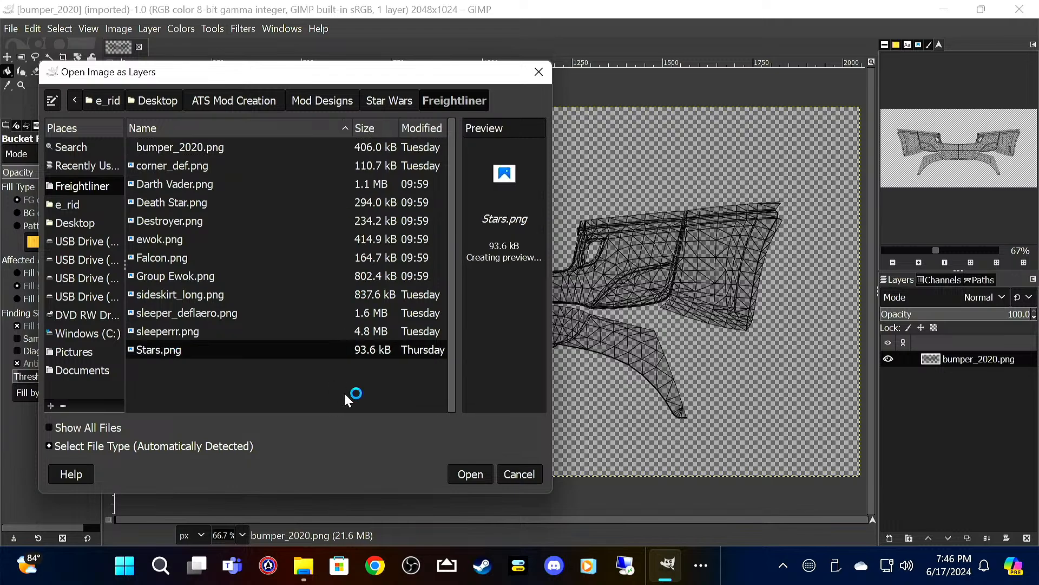
pyautogui.click(470, 474)
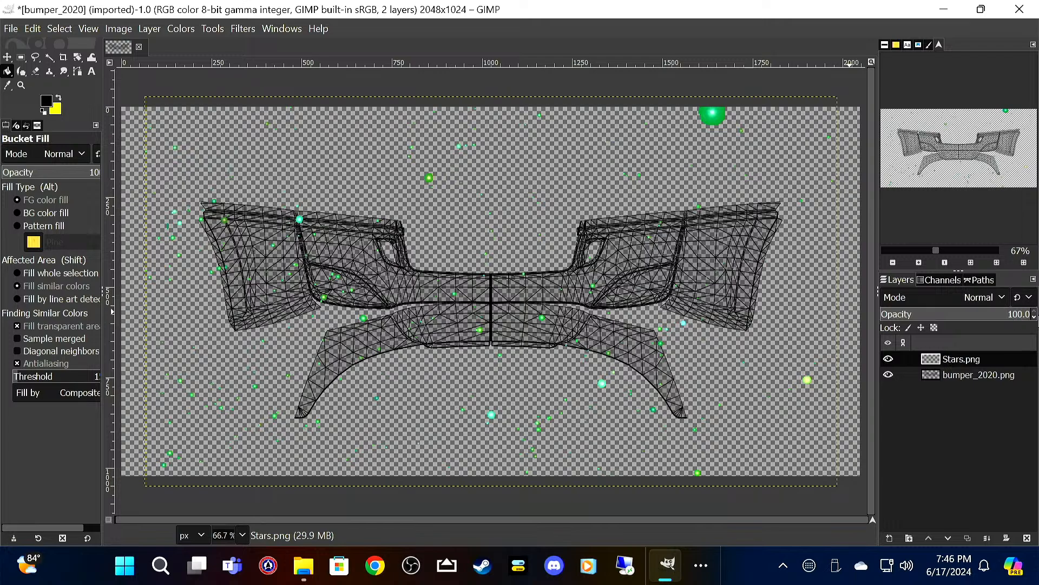
pyautogui.moveTo(1035, 319); pyautogui.dragTo(1035, 320)
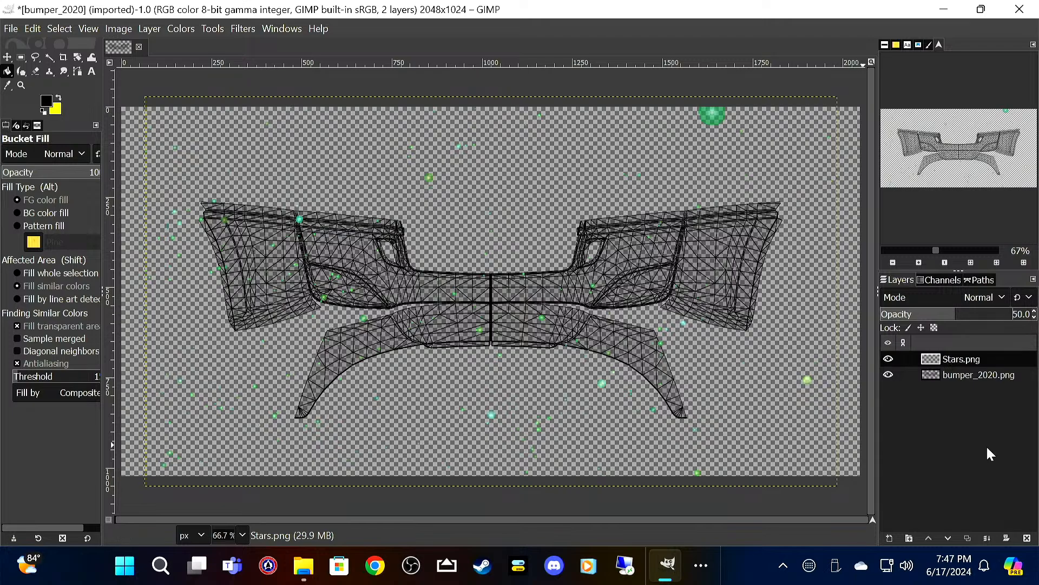
# Step: Add a Paint layer at the bottom of the stack, beneath bumper_2020.png, and bucket-fill it with black
pyautogui.rightClick(986, 448)
pyautogui.click(931, 107)
pyautogui.click(959, 346)
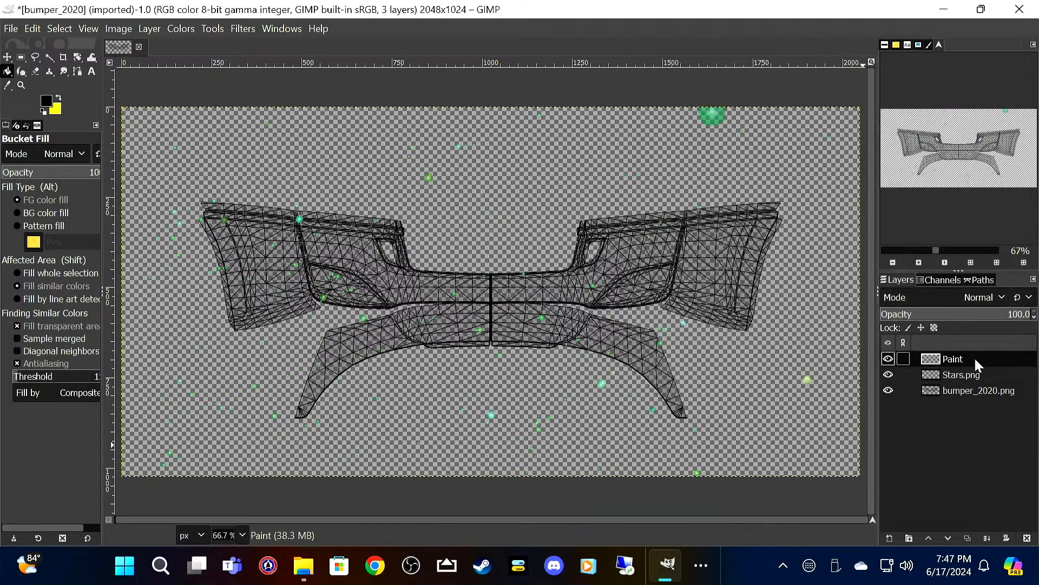
pyautogui.moveTo(975, 360); pyautogui.dragTo(981, 419)
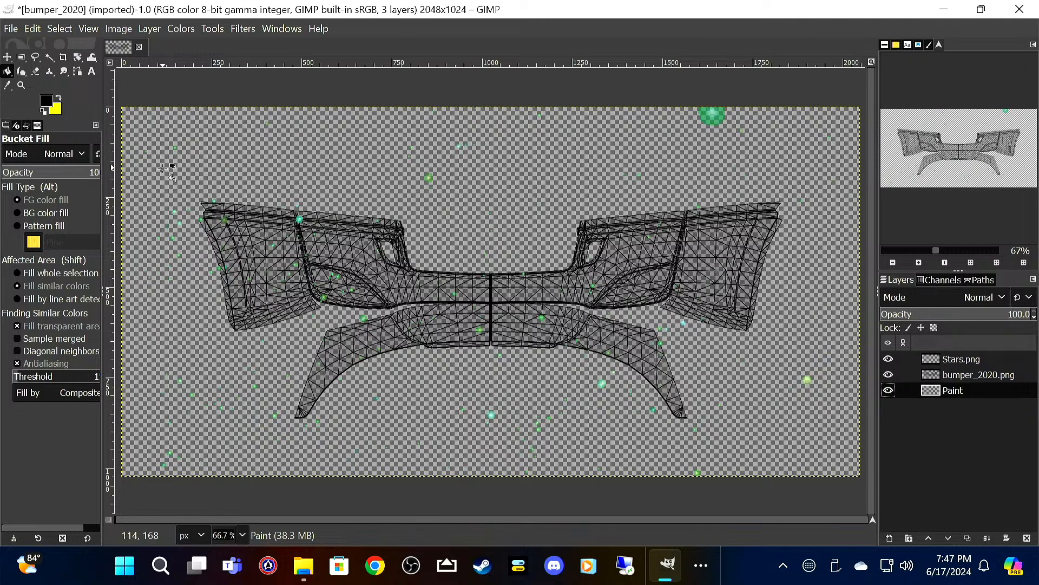
pyautogui.click(838, 416)
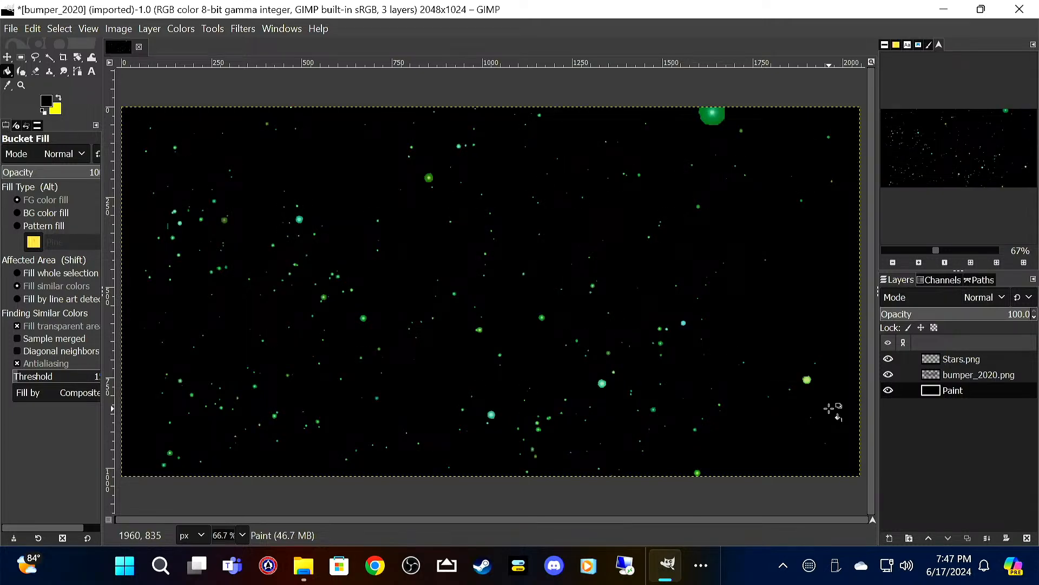
# Step: Save the project as bumper_2020_star_wars.xcf in the Freightliner folder
pyautogui.click(21, 32)
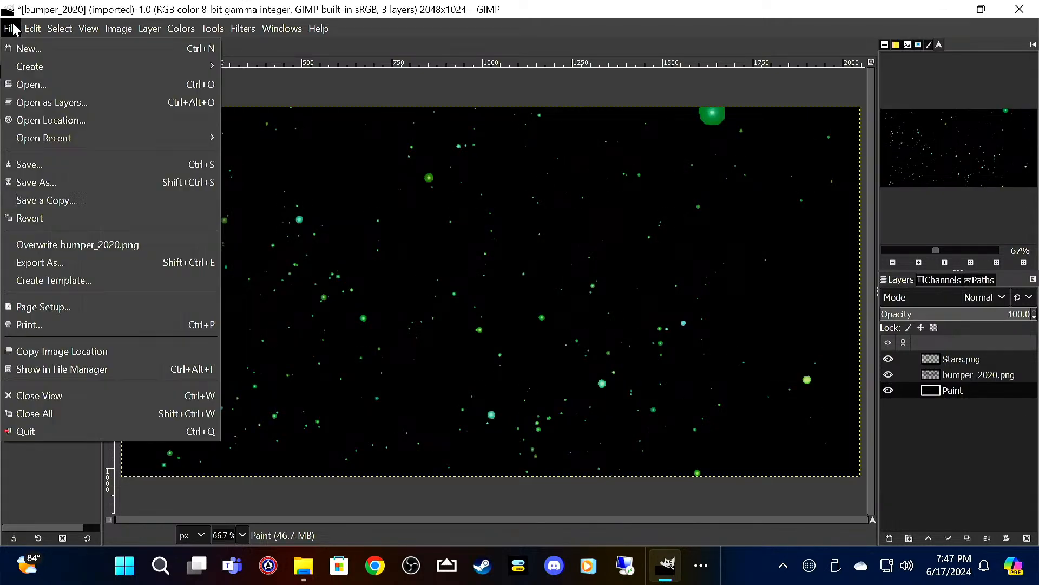
pyautogui.click(72, 161)
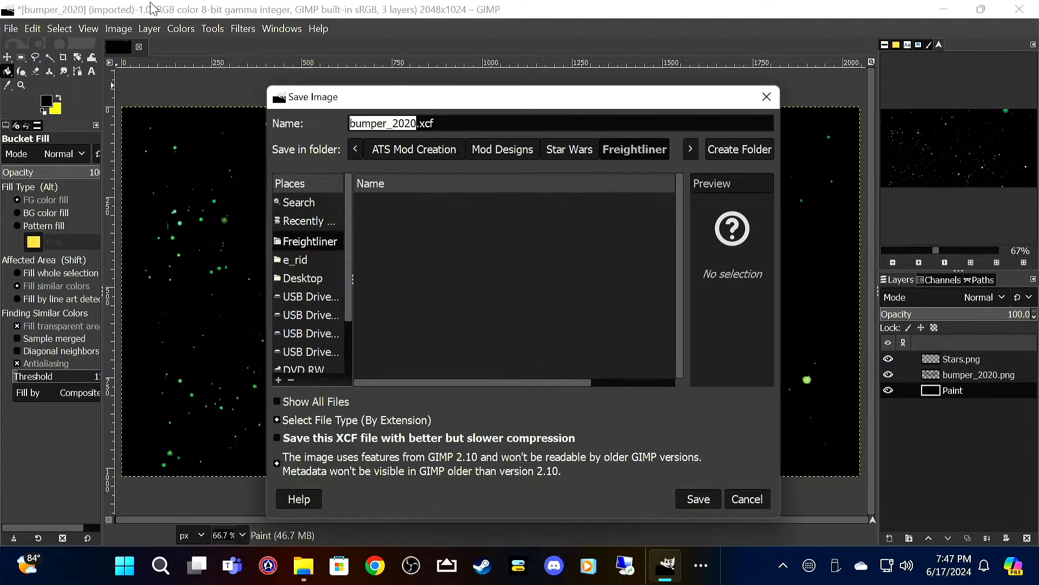
pyautogui.press('Right')
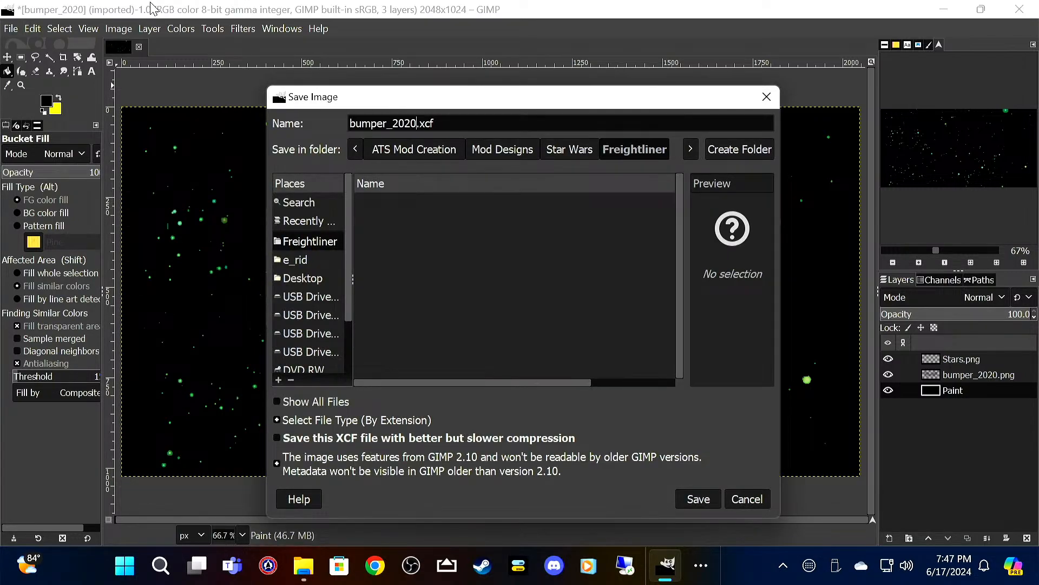
pyautogui.write('_star_wars')
pyautogui.press('Return')
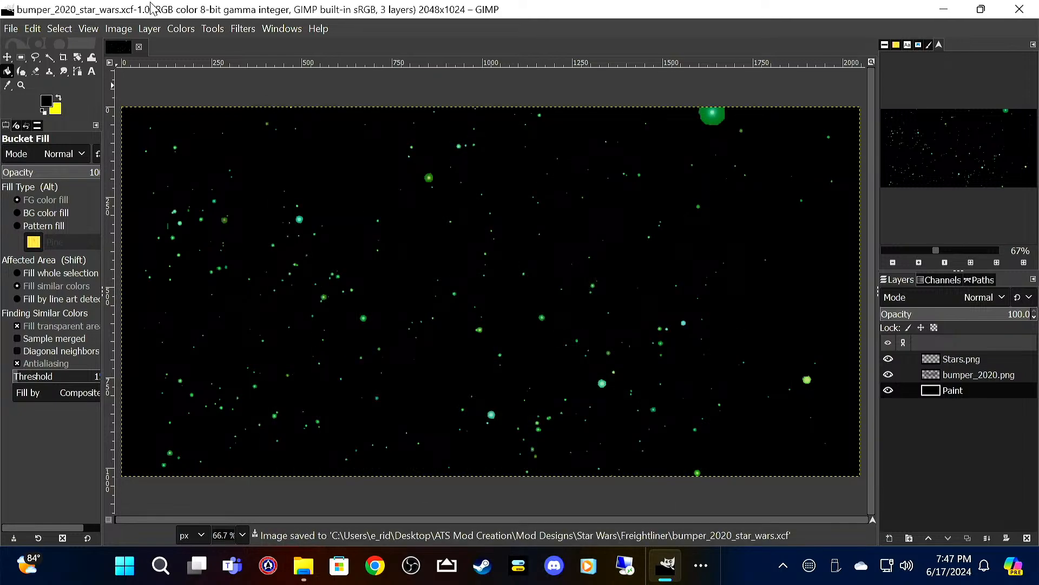
# Step: Hide the bumper_2020.png template layer and export the image as bumper_2020_star_wars.png with the default PNG options
pyautogui.click(889, 375)
pyautogui.click(889, 383)
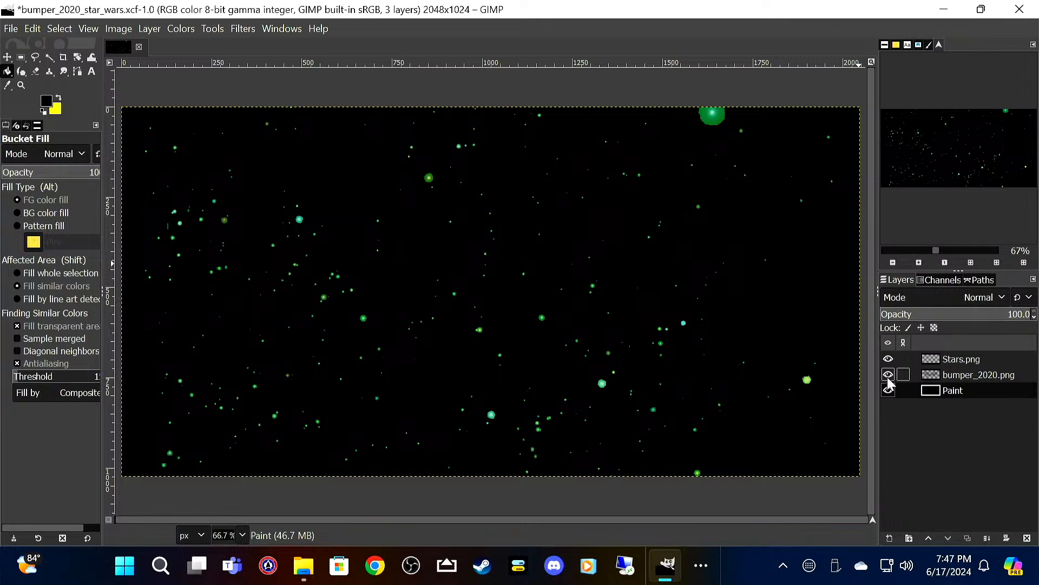
pyautogui.click(888, 382)
pyautogui.click(11, 28)
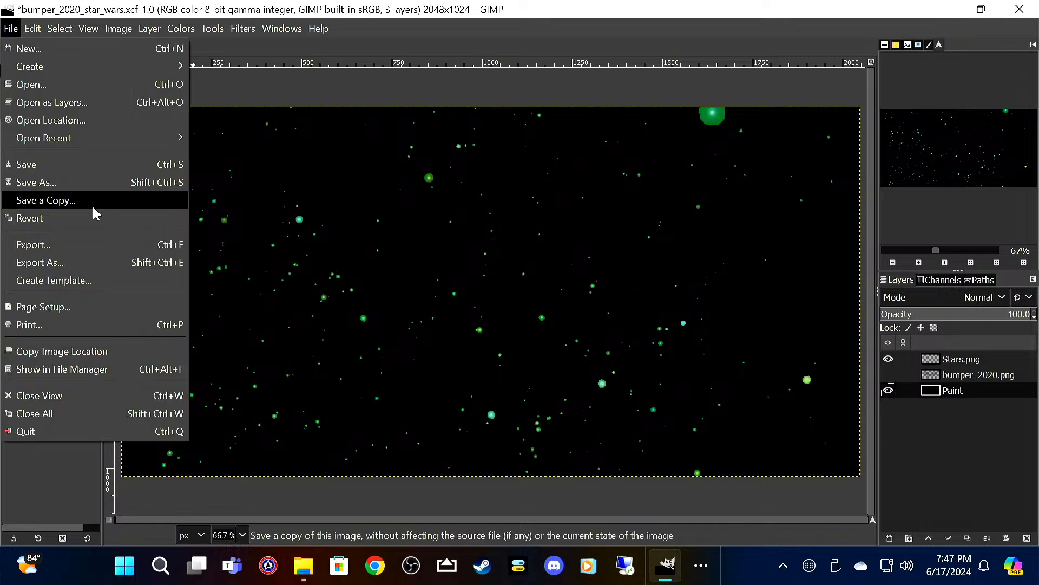
pyautogui.click(94, 267)
pyautogui.click(434, 458)
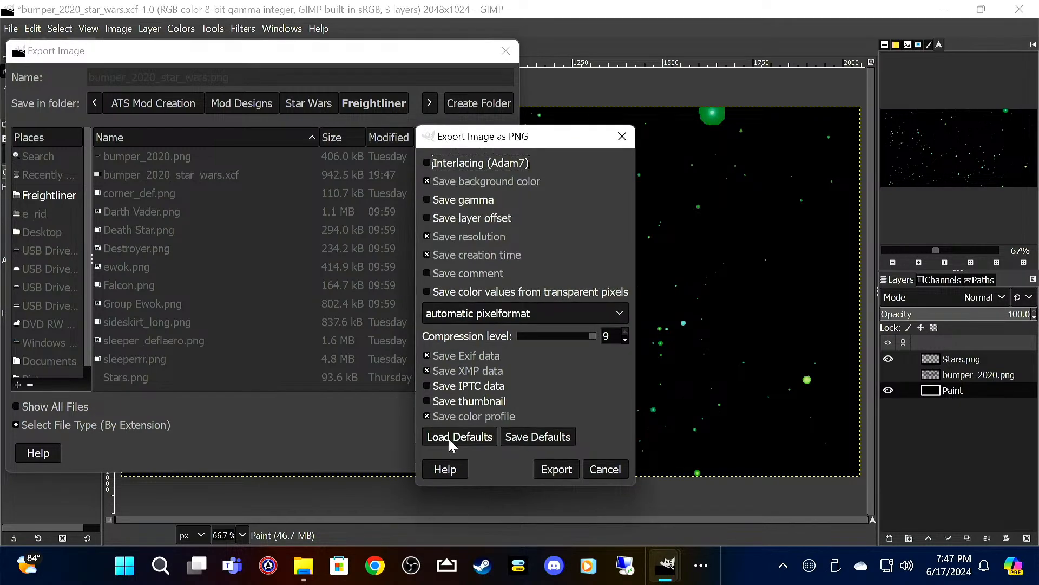
pyautogui.click(547, 463)
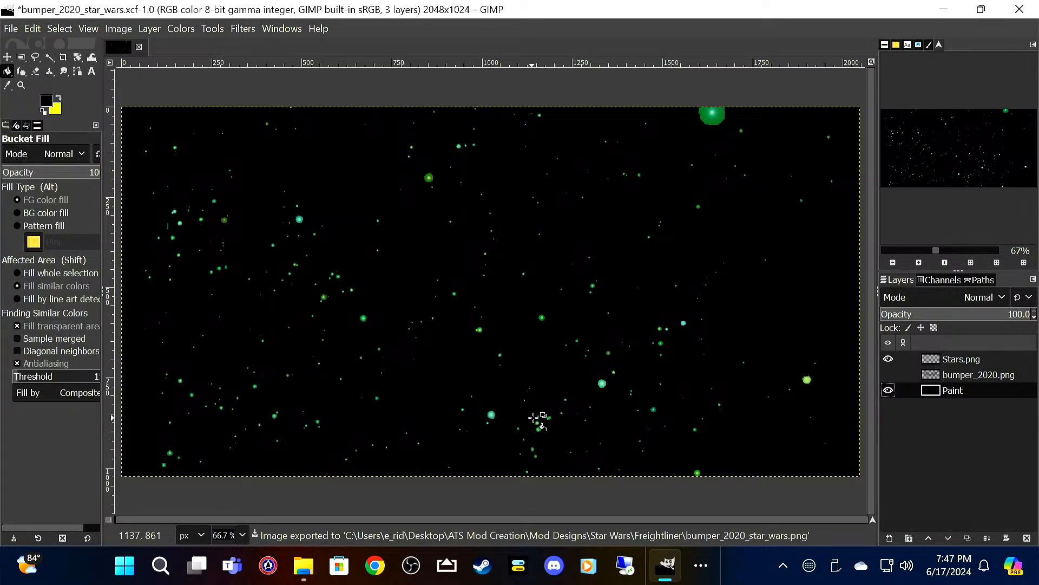
# Step: Quit GIMP discarding the unsaved changes, and delete the original bumper_2020.png template from the Freightliner folder
pyautogui.click(1019, 8)
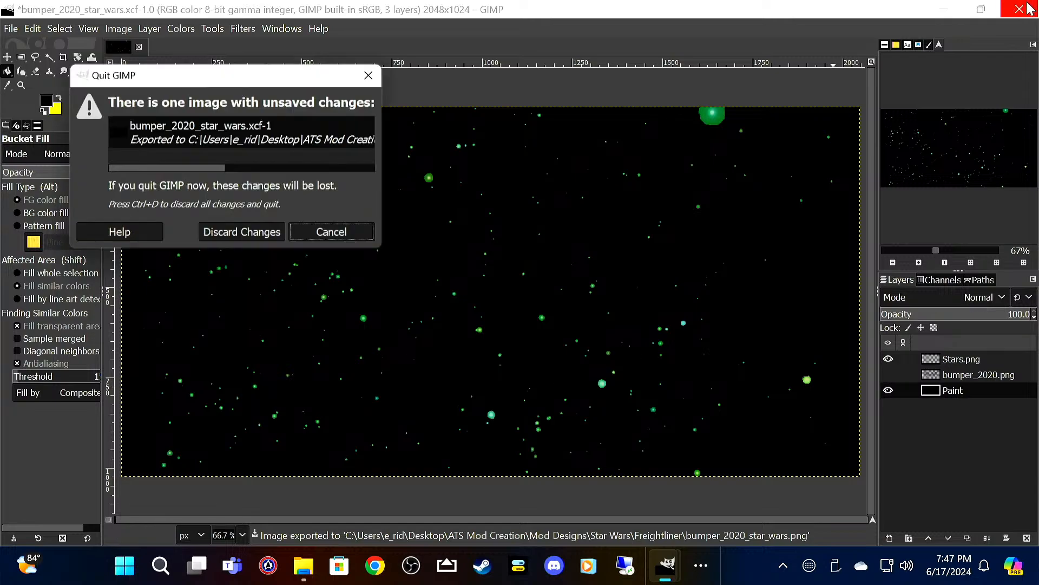
pyautogui.click(265, 236)
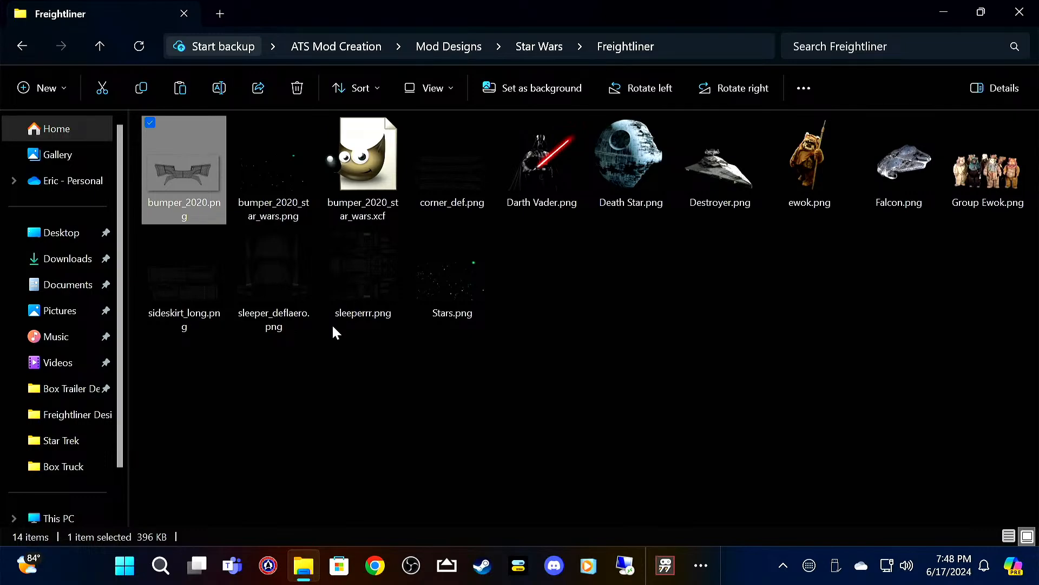
pyautogui.press('Delete')
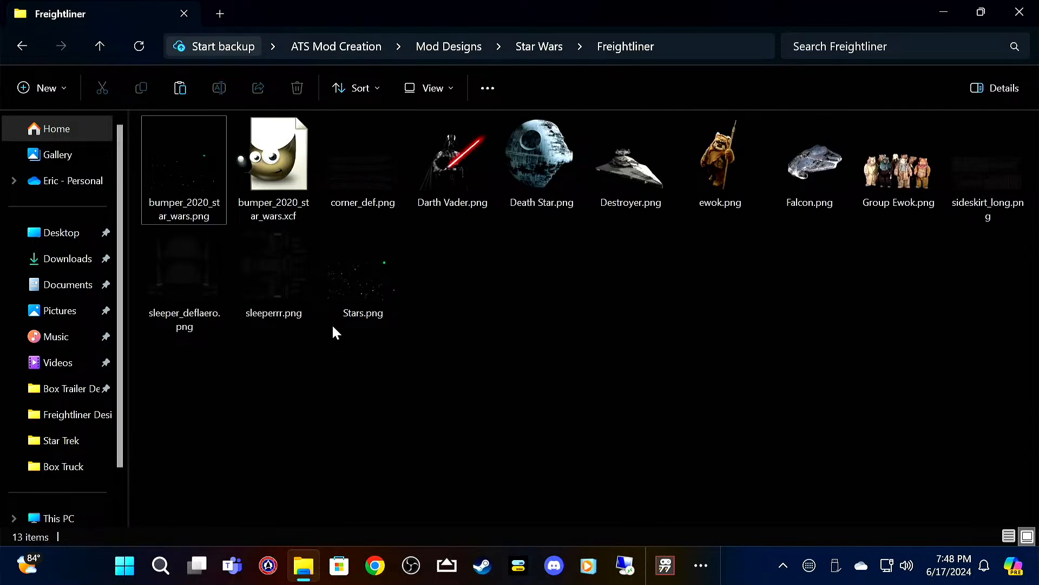
# Step: Open the corner_def.png template in GIMP and add Stars.png above it as a layer at 50% opacity
pyautogui.click(361, 156)
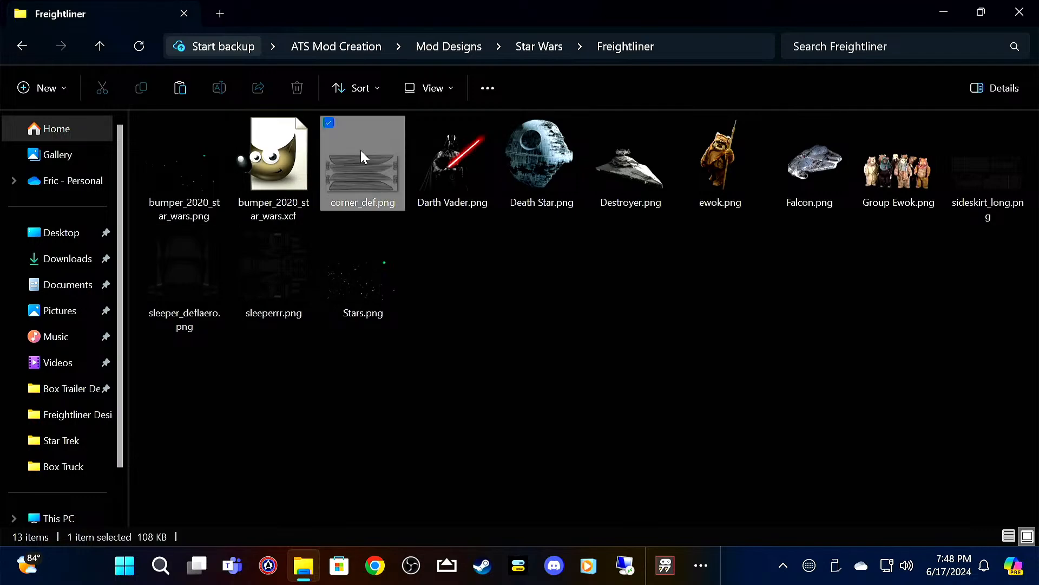
pyautogui.doubleClick(361, 153)
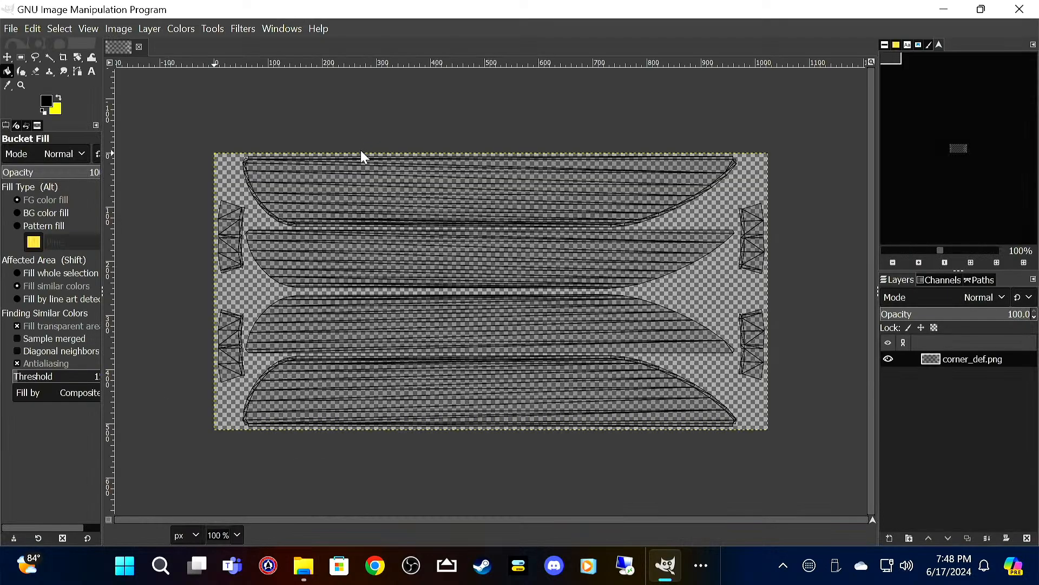
pyautogui.click(11, 28)
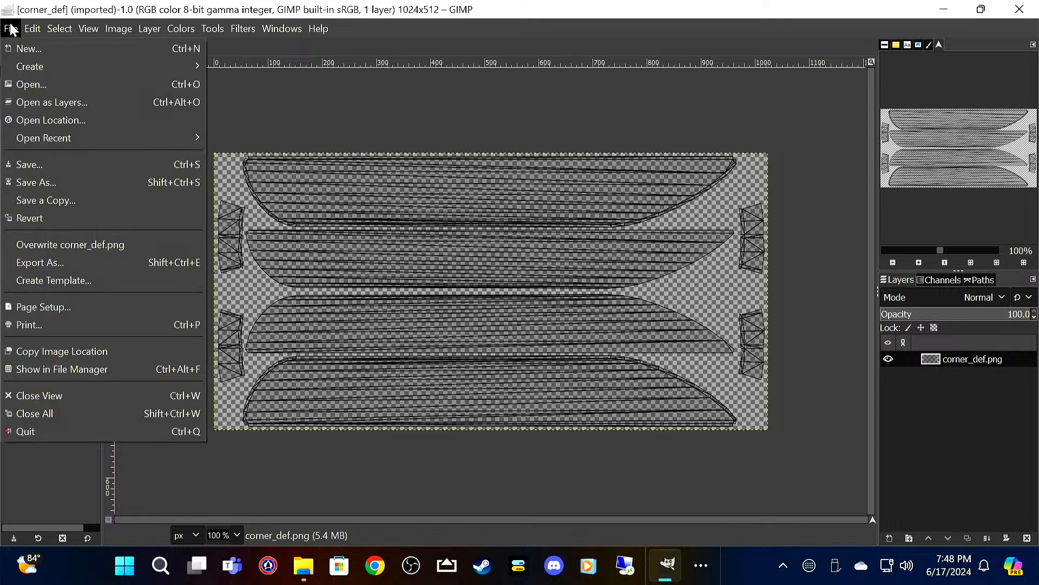
pyautogui.click(25, 106)
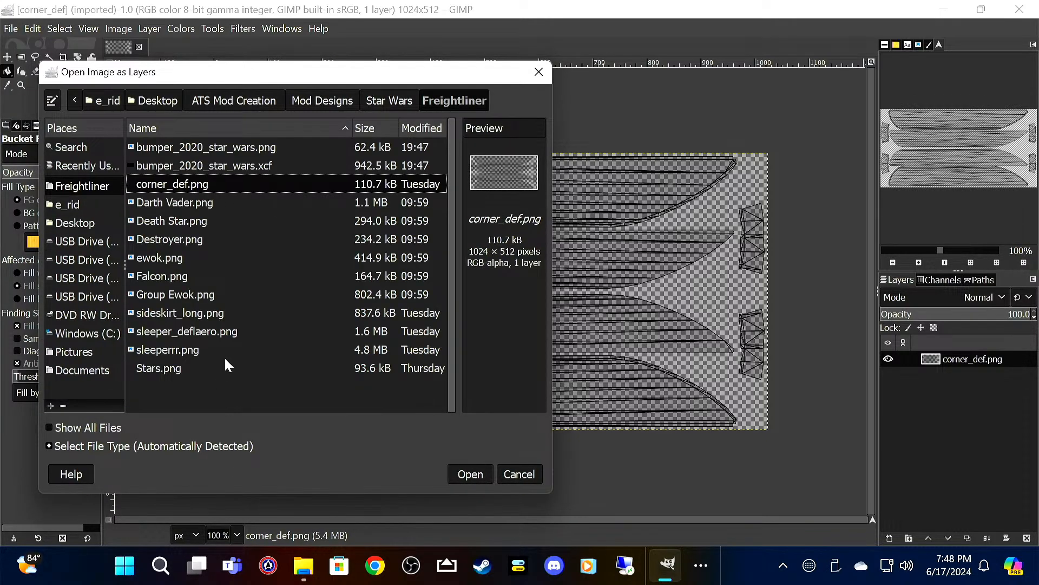
pyautogui.click(225, 367)
pyautogui.click(476, 475)
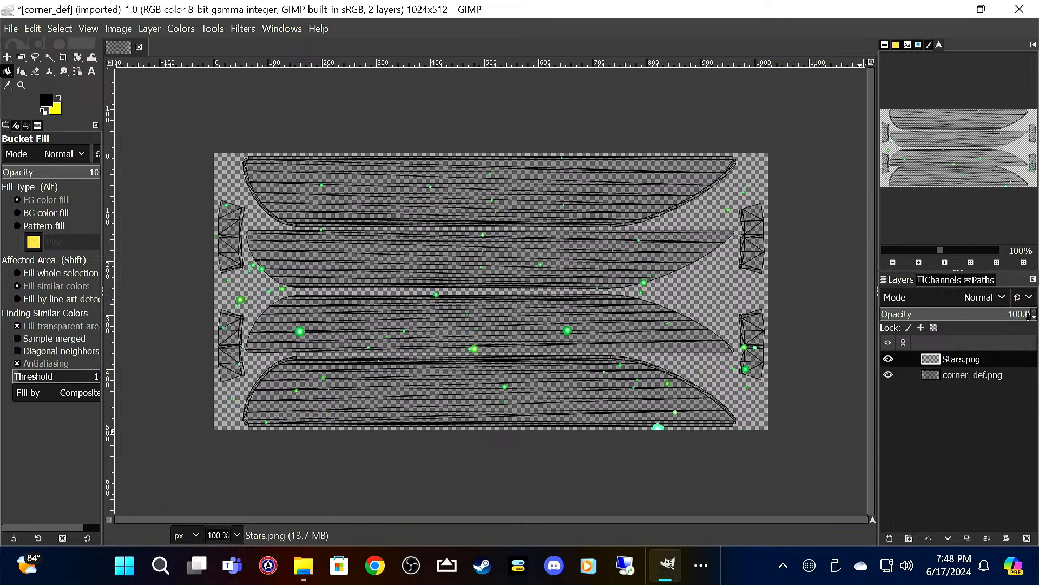
pyautogui.click(1034, 316)
pyautogui.moveTo(1034, 317); pyautogui.dragTo(1034, 317)
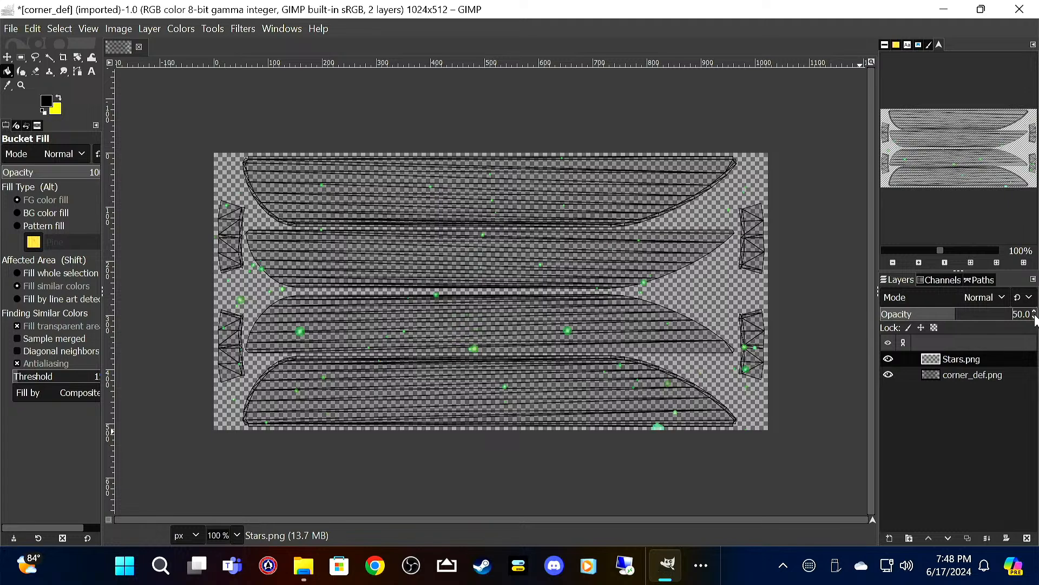
# Step: Add a transparent 1024 × 512 px Paint layer beneath corner_def.png and bucket-fill it with black
pyautogui.rightClick(975, 390)
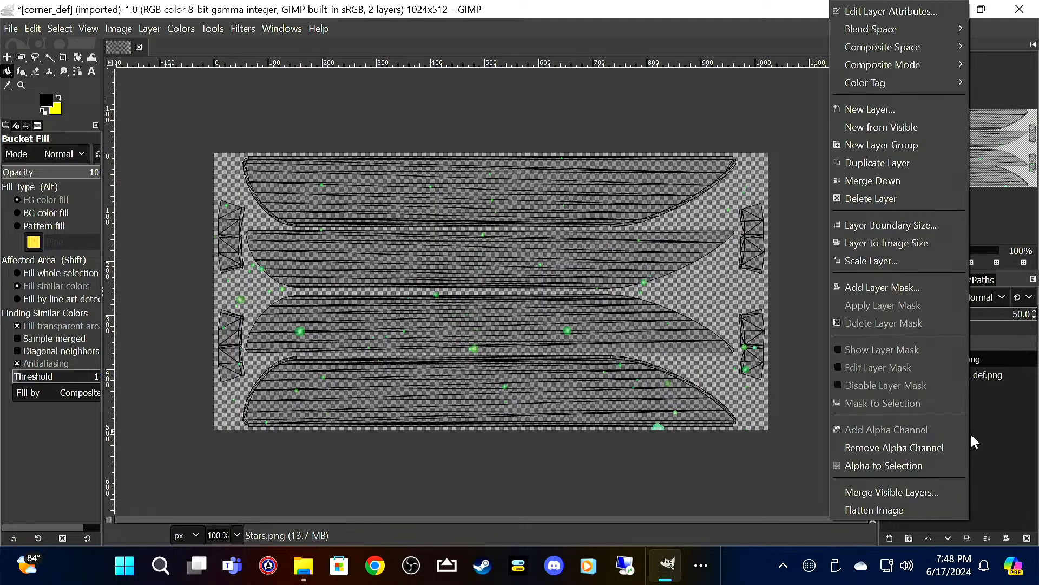
pyautogui.click(898, 108)
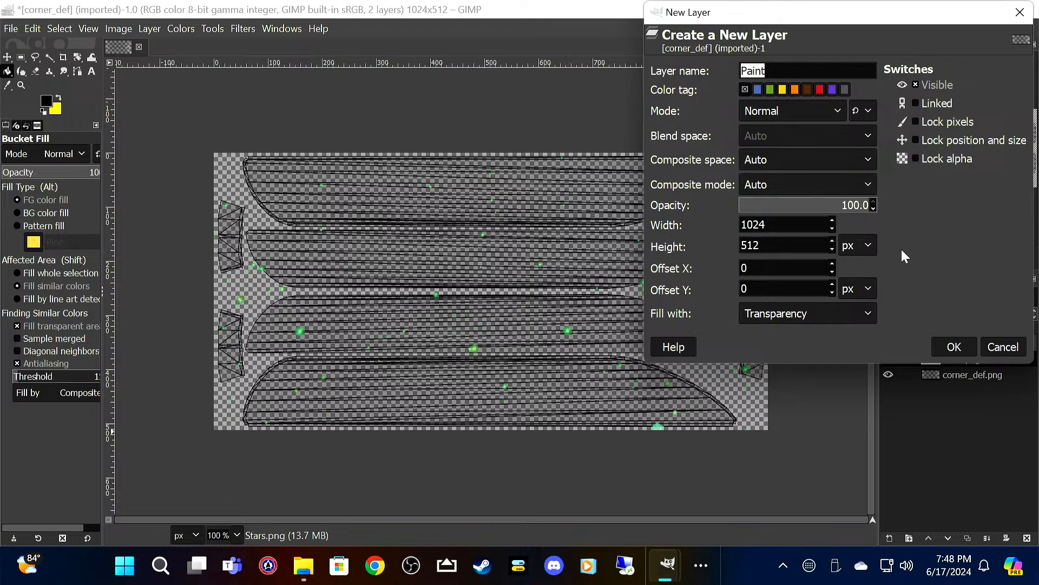
pyautogui.click(954, 351)
pyautogui.moveTo(955, 368)
pyautogui.mouseDown()
pyautogui.moveTo(954, 434)
pyautogui.moveTo(952, 415)
pyautogui.mouseUp()
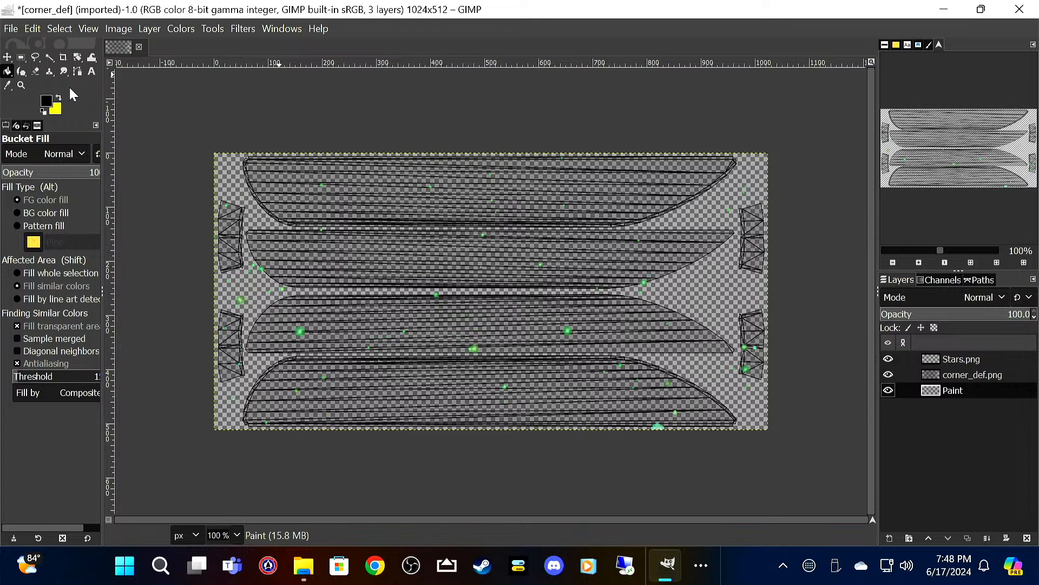
pyautogui.click(747, 188)
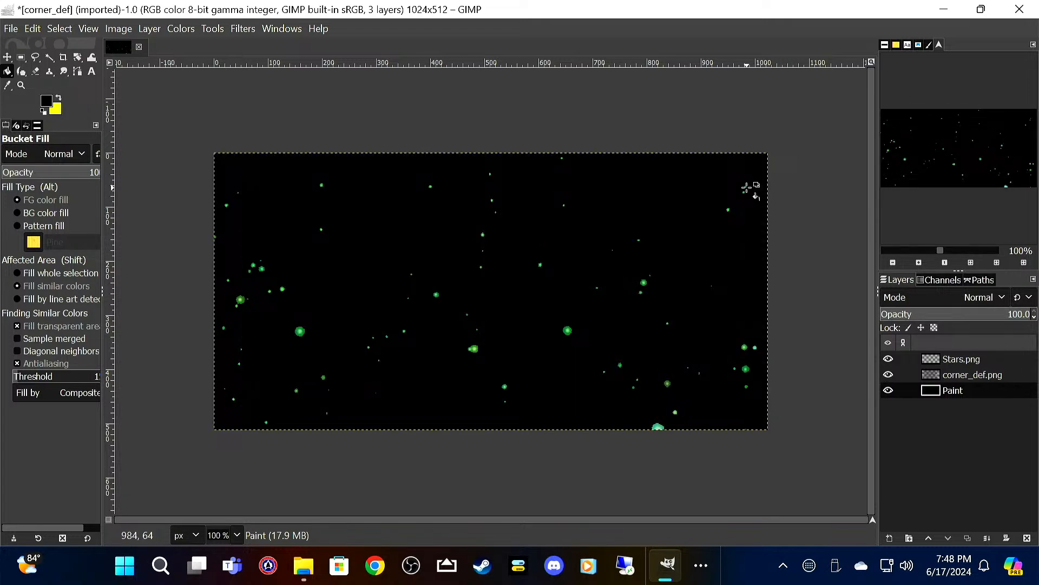
# Step: Save the project as corner_def_star_wars.xcf in the Freightliner folder
pyautogui.click(11, 28)
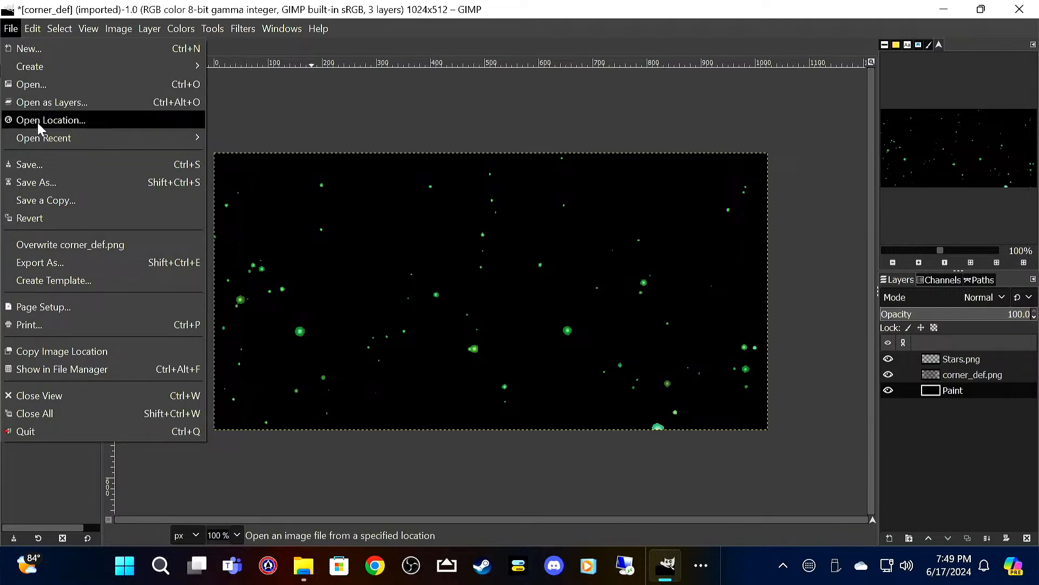
pyautogui.click(44, 164)
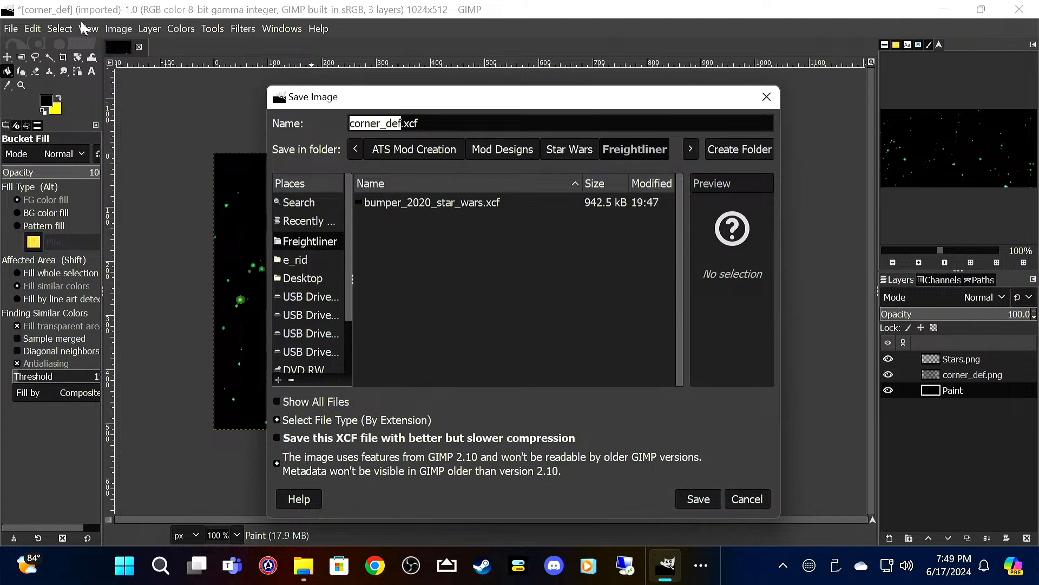
pyautogui.press('Right')
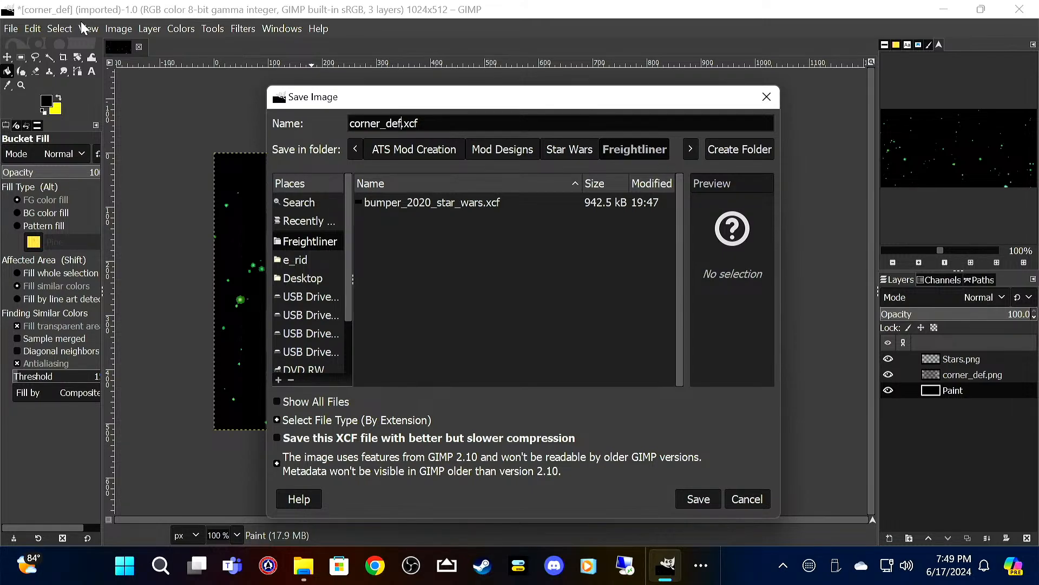
pyautogui.write('_star_wars')
pyautogui.press('Return')
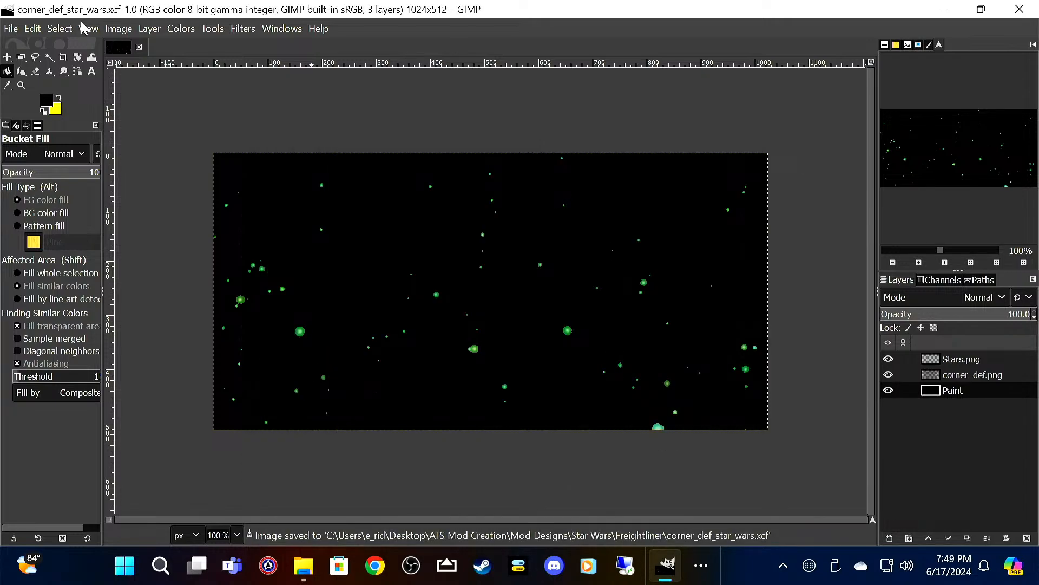
# Step: Hide the corner_def.png template layer and export the image as corner_def_star_wars.png with the default PNG options
pyautogui.click(983, 357)
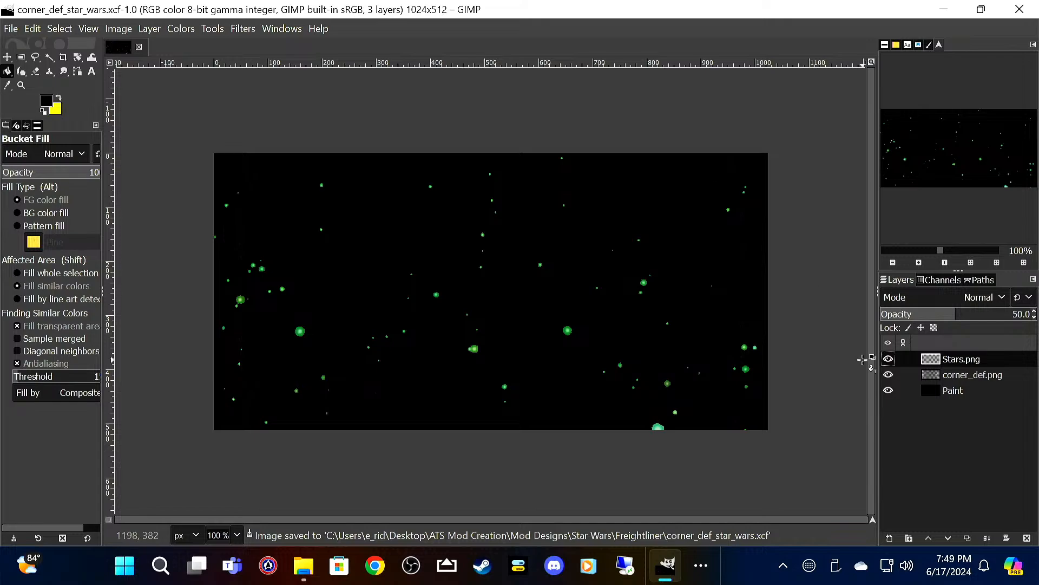
pyautogui.click(888, 375)
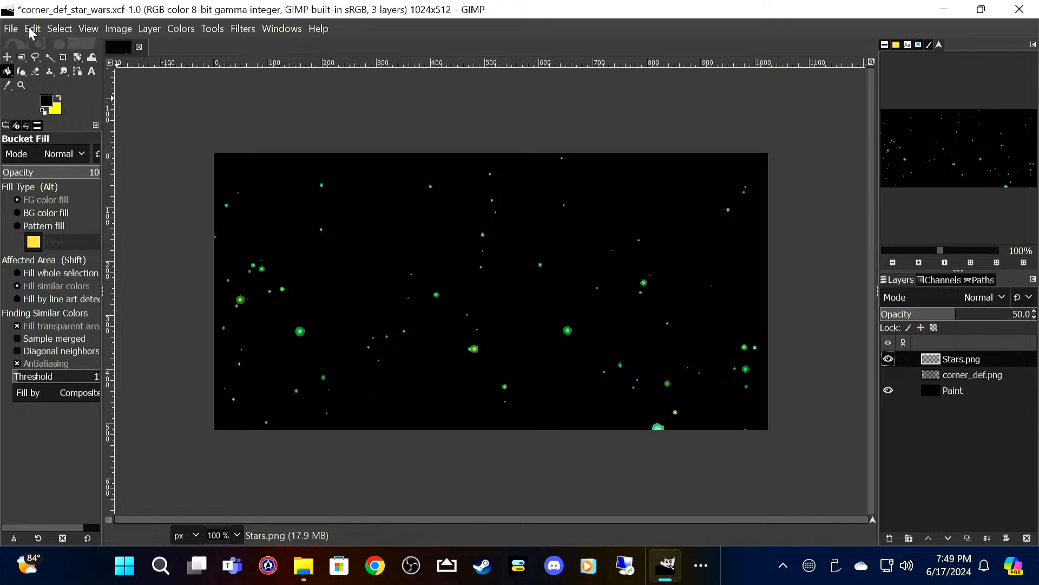
pyautogui.click(10, 28)
pyautogui.moveTo(33, 28)
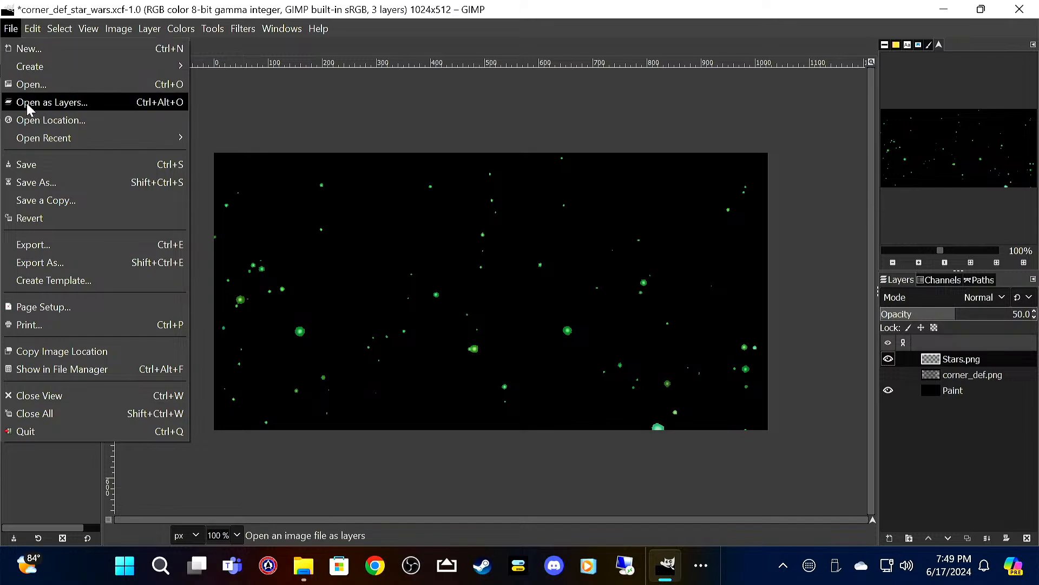
pyautogui.click(44, 239)
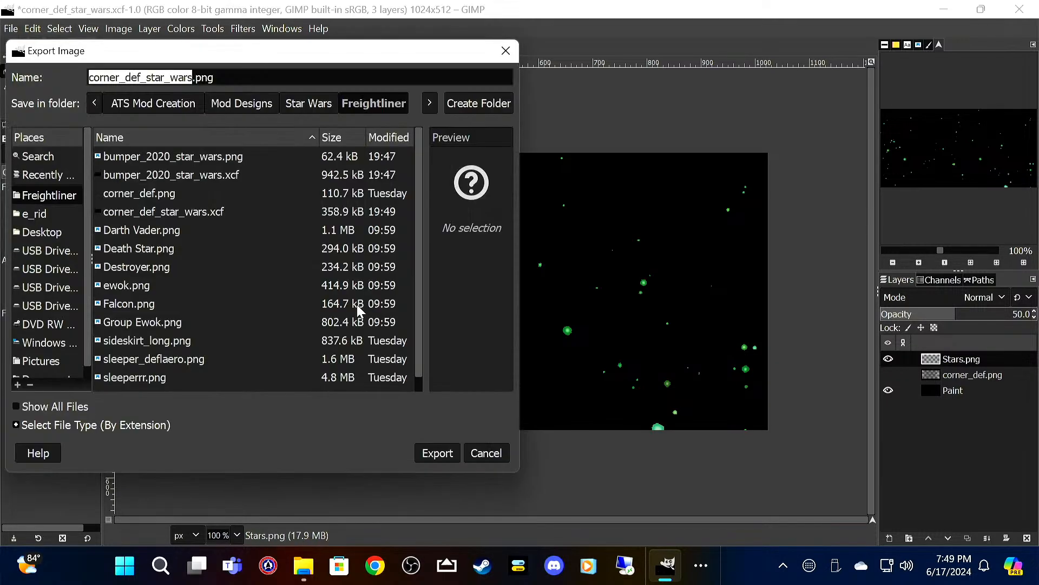
pyautogui.click(437, 453)
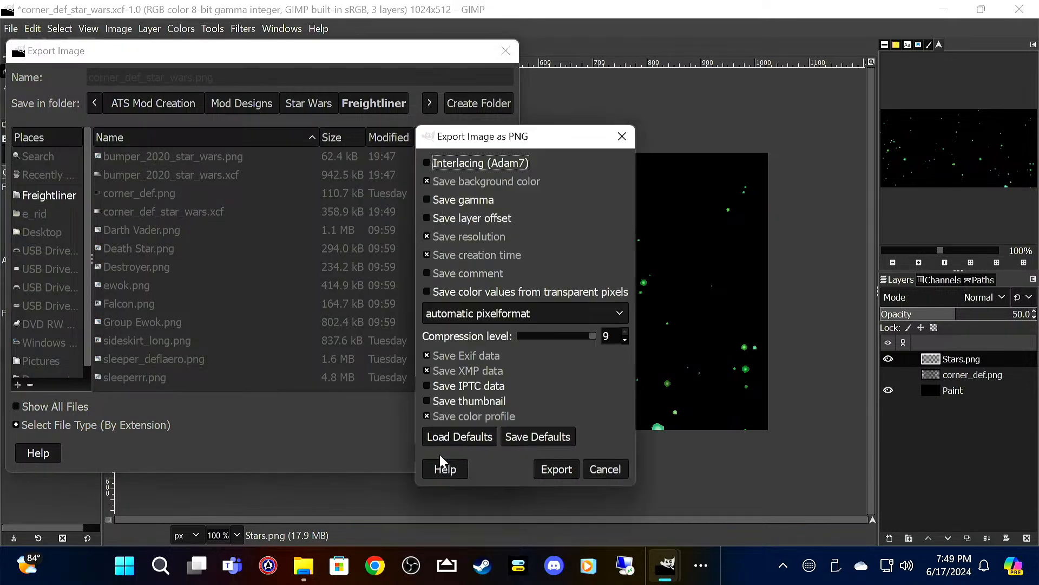
pyautogui.click(541, 469)
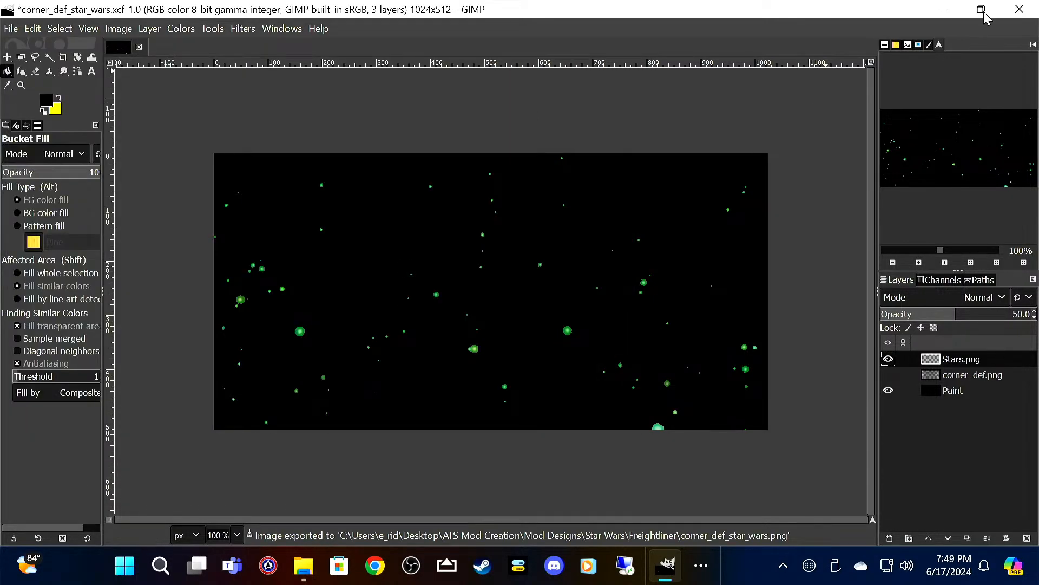
# Step: Quit GIMP discarding the unsaved changes, and delete the original corner_def.png template from the Freightliner folder
pyautogui.click(1019, 9)
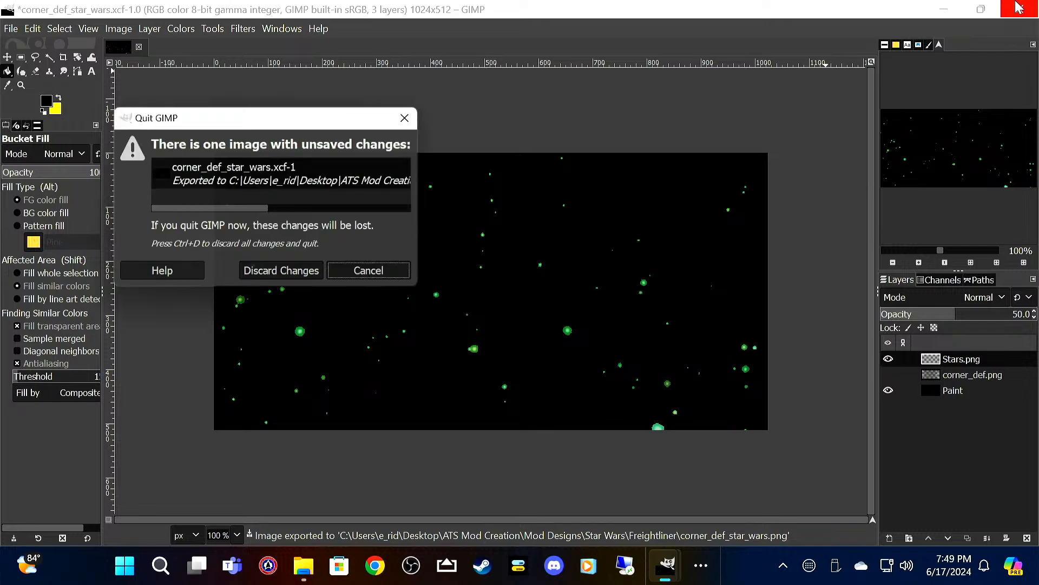
pyautogui.click(289, 274)
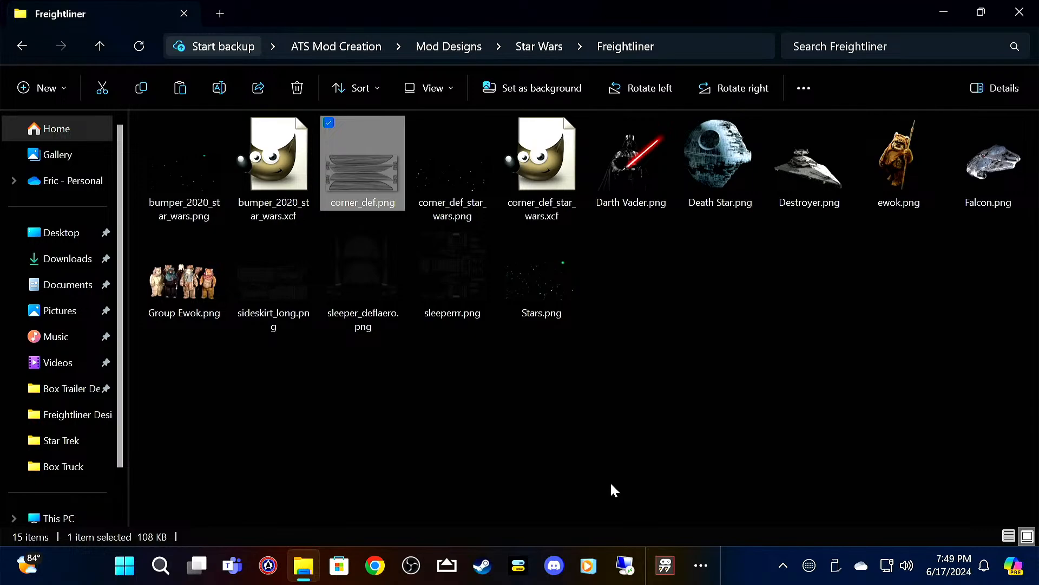
pyautogui.press('Delete')
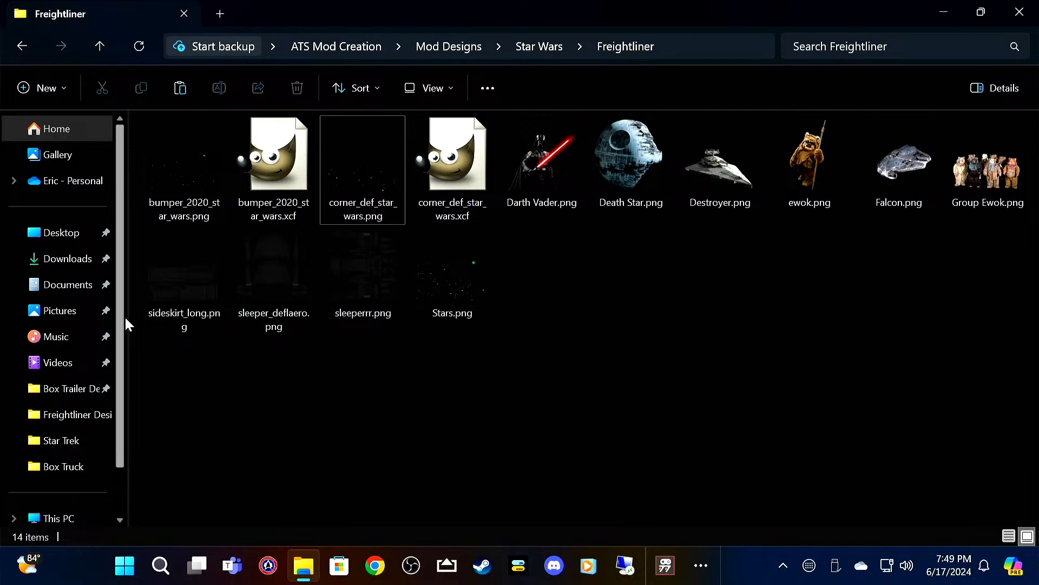
# Step: Open the sideskirt_long.png template in GIMP and add Stars.png above it as a layer at 50% opacity
pyautogui.click(167, 279)
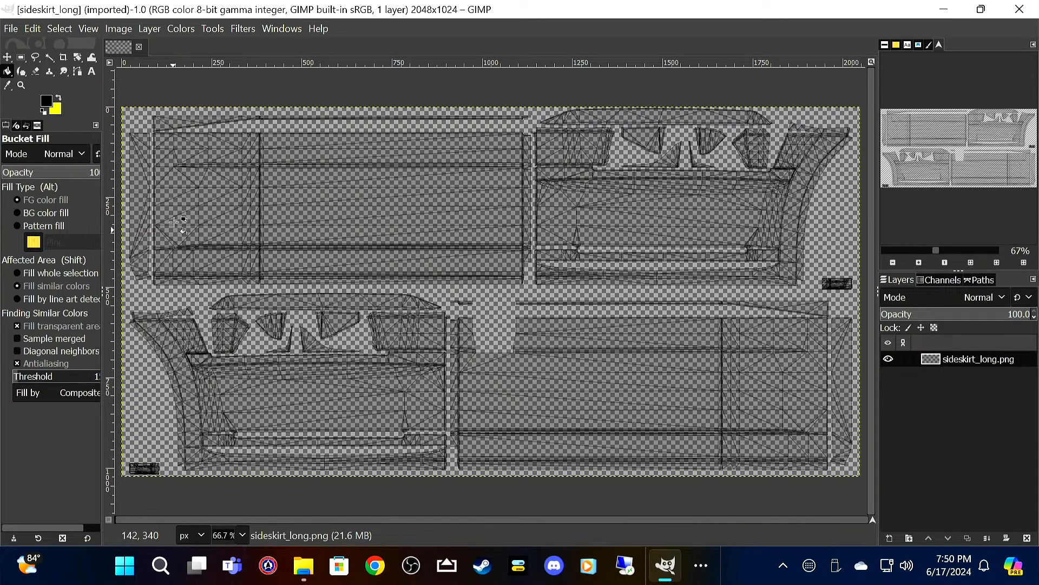
pyautogui.click(11, 28)
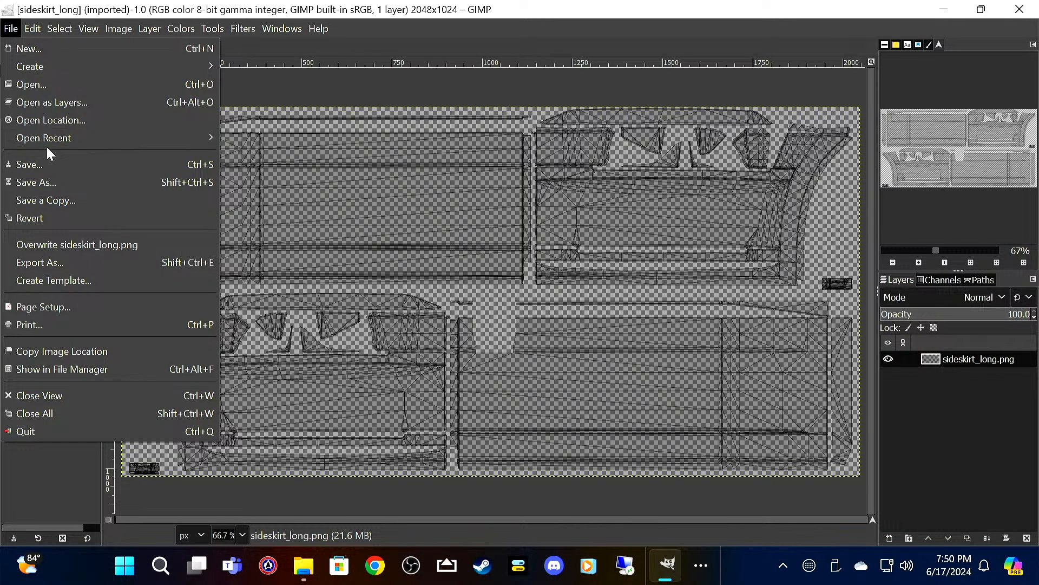
pyautogui.click(86, 101)
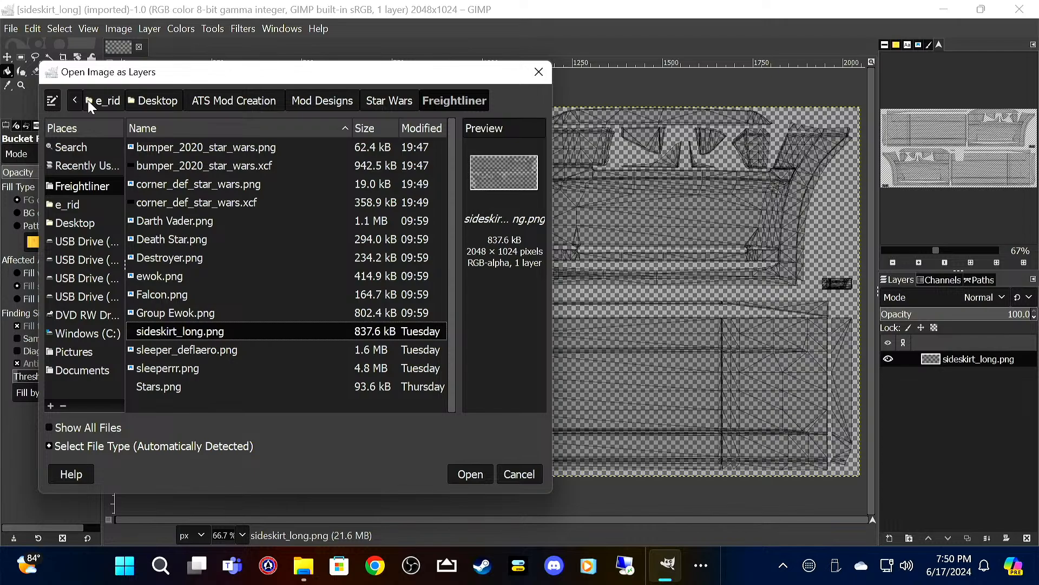
pyautogui.click(186, 386)
pyautogui.click(485, 472)
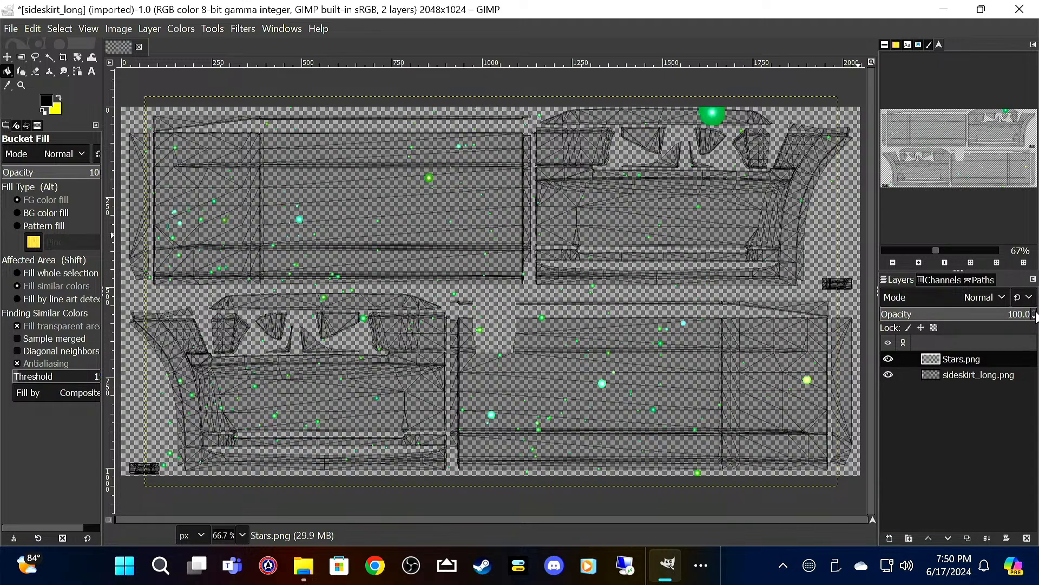
pyautogui.scroll(-10, 1034, 318)
pyautogui.scroll(-6, 1034, 319)
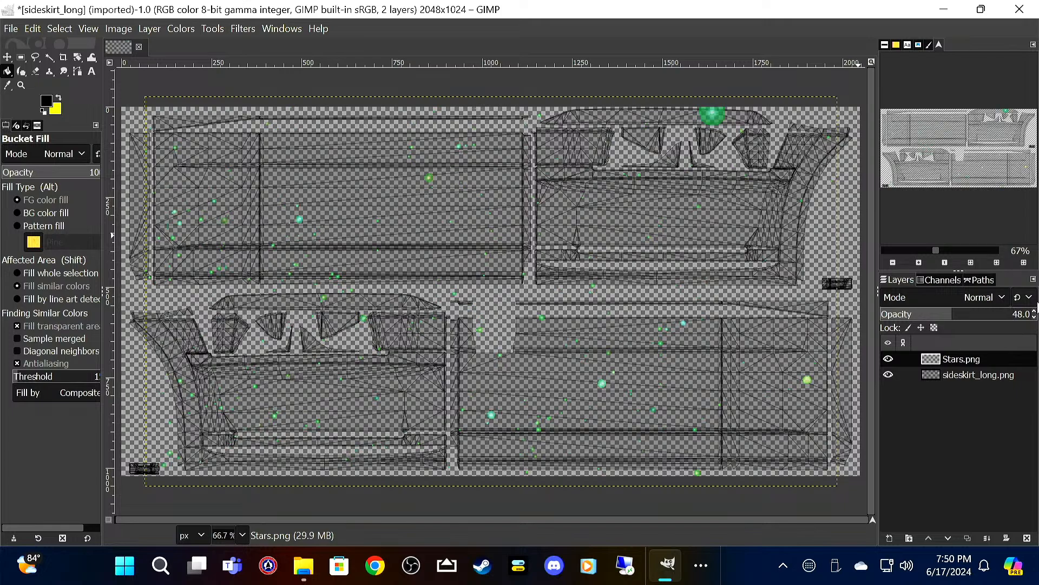
pyautogui.scroll(1, 1034, 318)
# Step: Add a transparent 2048 × 1024 px Paint layer beneath sideskirt_long.png and bucket-fill it with black
pyautogui.rightClick(944, 432)
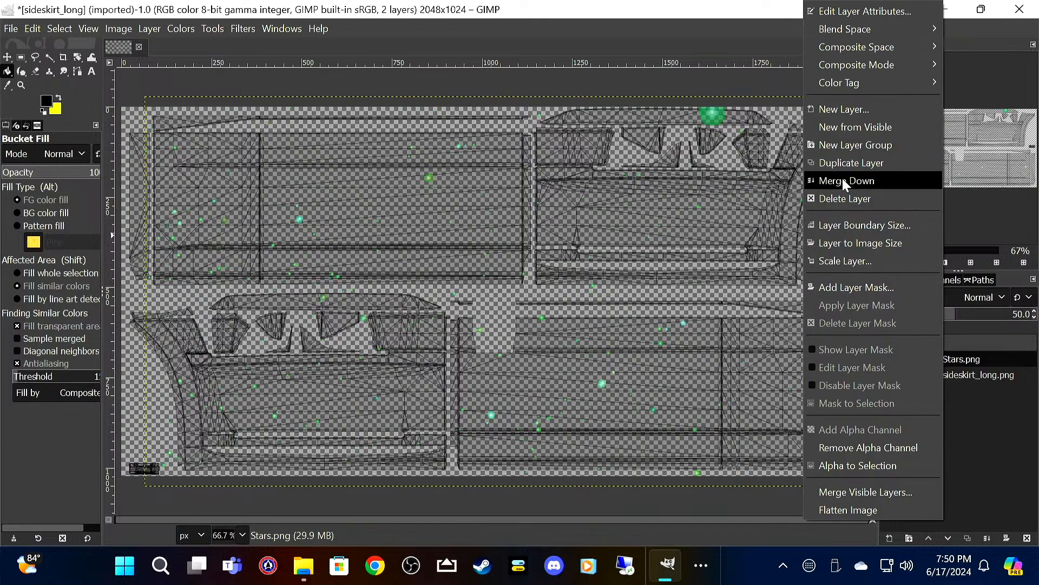
pyautogui.click(882, 111)
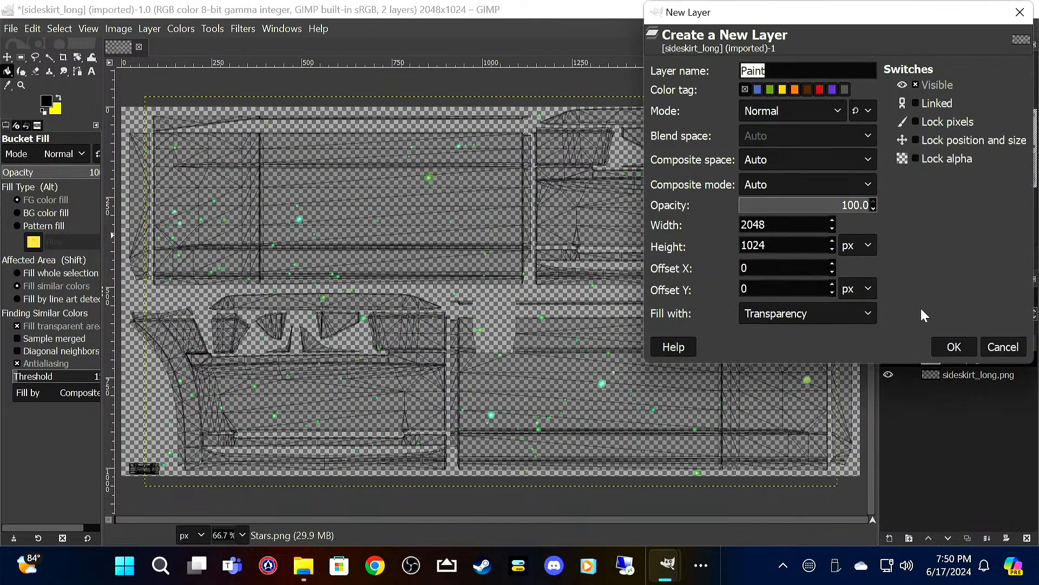
pyautogui.click(952, 347)
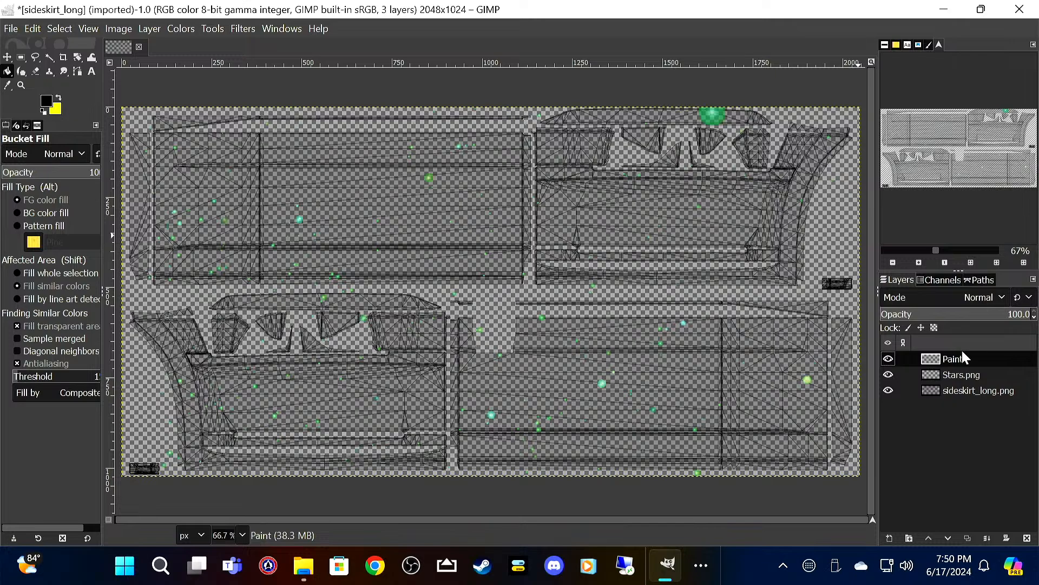
pyautogui.moveTo(962, 359); pyautogui.dragTo(959, 412)
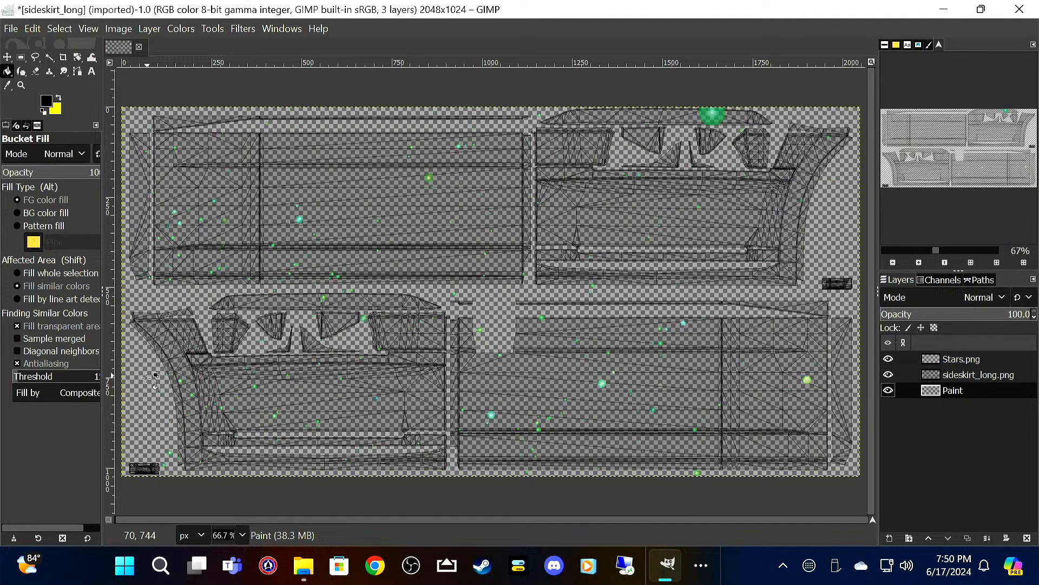
pyautogui.click(463, 444)
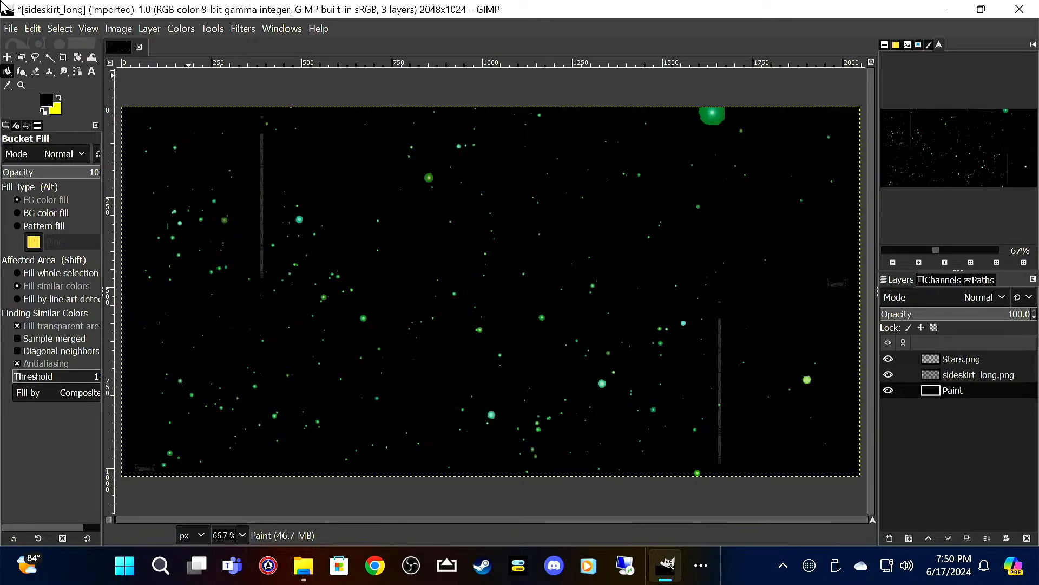
# Step: Save the image as sideskirt_long_star_wars.xcf in the Freightliner folder
pyautogui.click(12, 29)
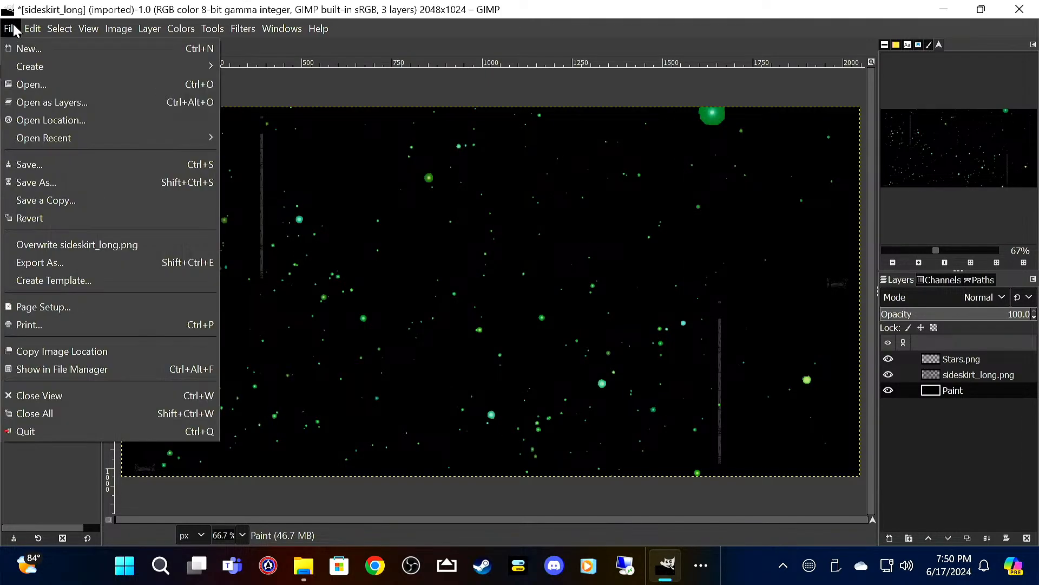
pyautogui.click(34, 163)
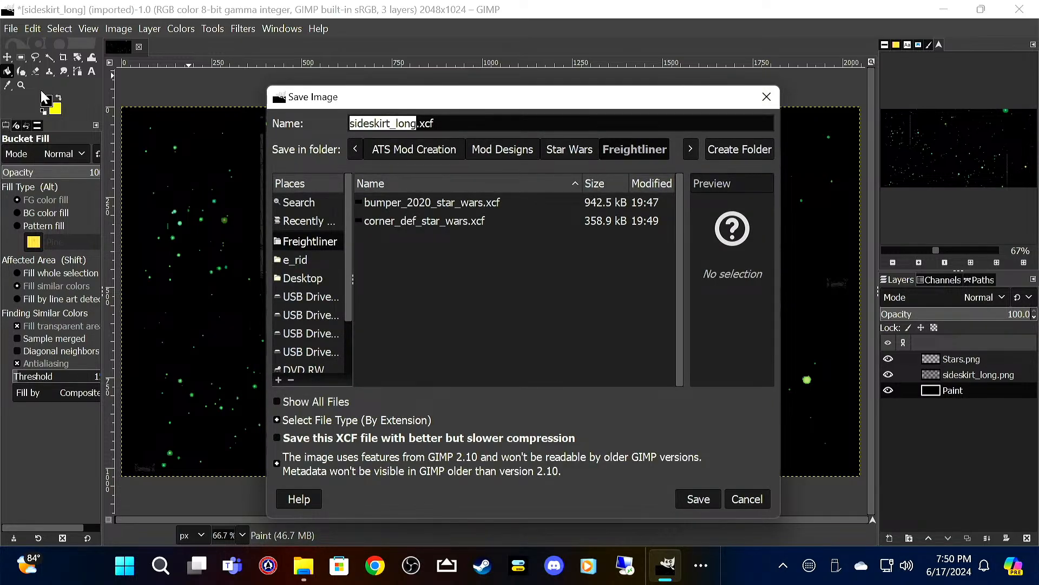
pyautogui.press('Right')
pyautogui.write('_')
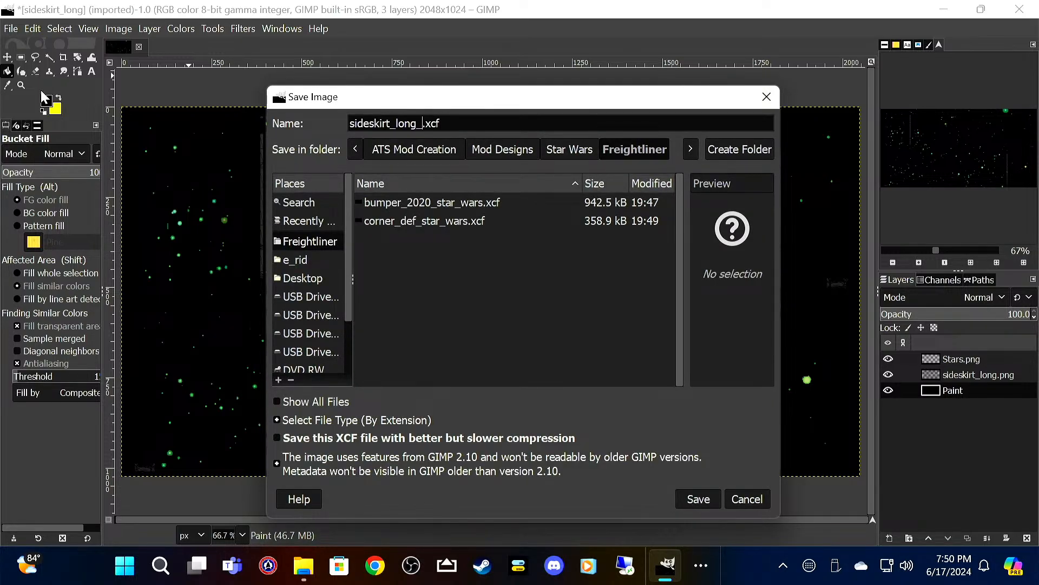
pyautogui.write('star_wars')
pyautogui.press('Return')
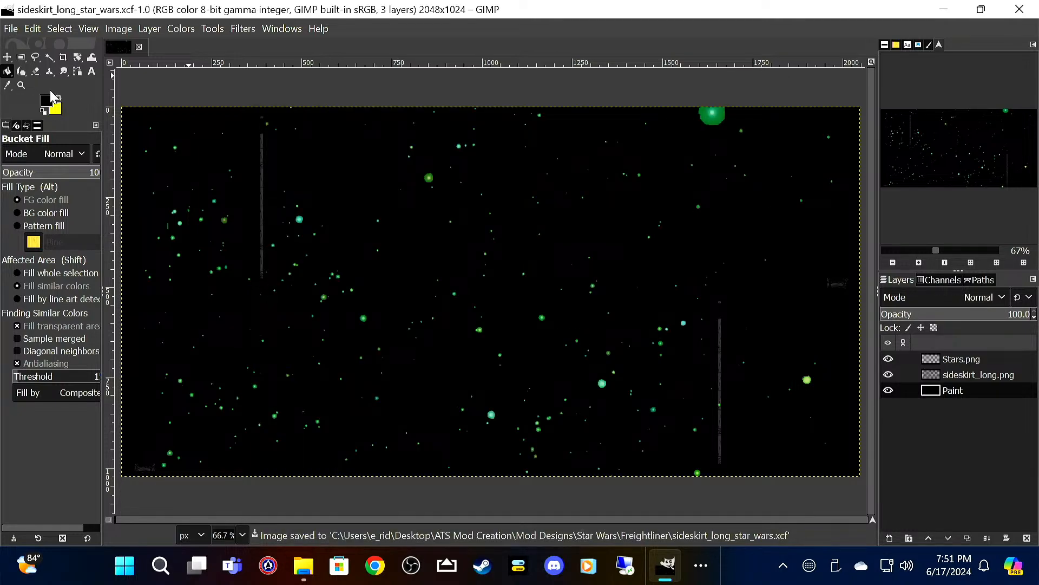
# Step: Hide the sideskirt_long.png template layer and export the image as sideskirt_long_star_wars.png with the default PNG options
pyautogui.click(888, 375)
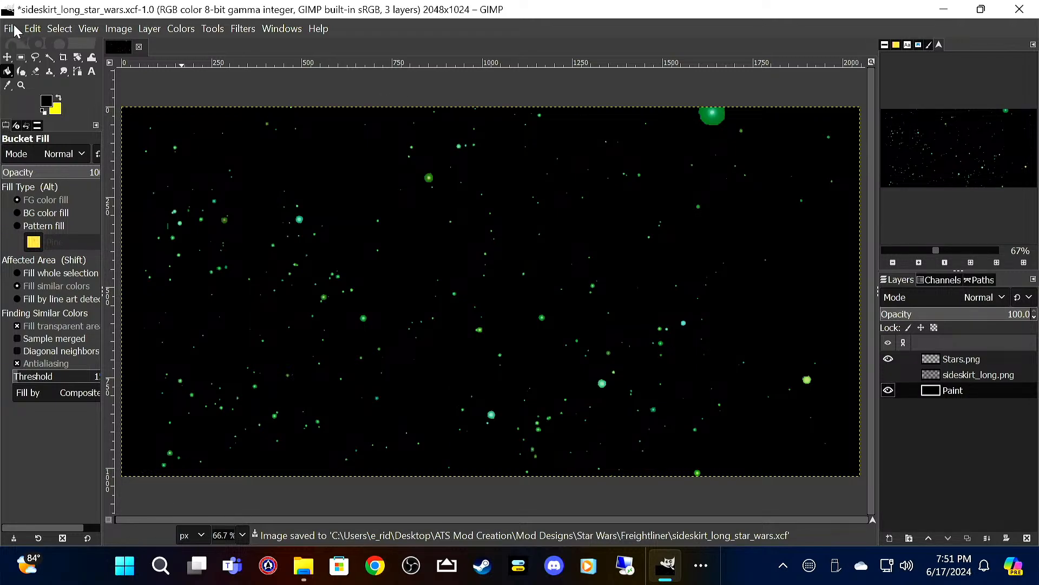
pyautogui.click(11, 28)
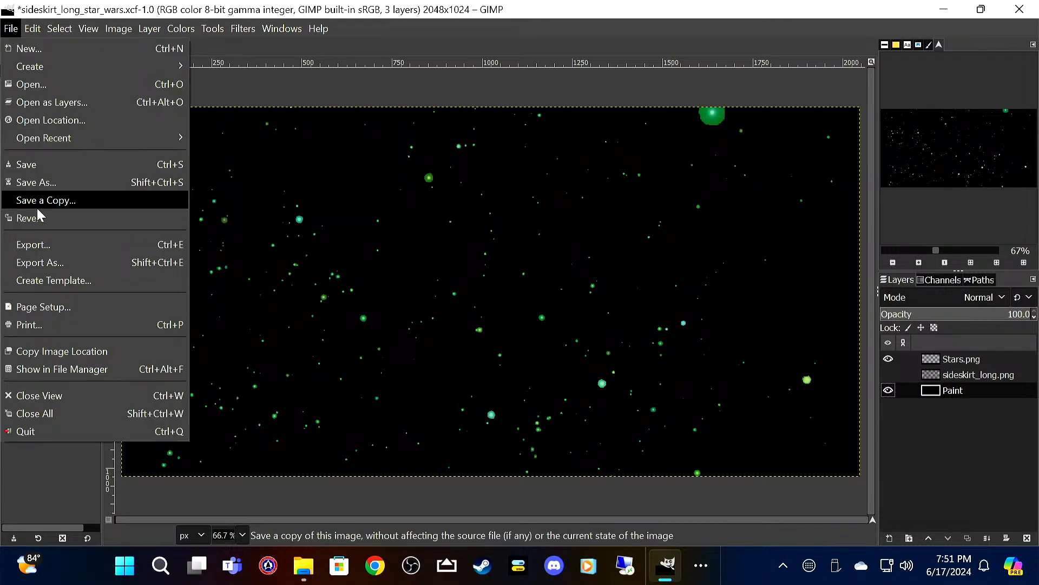
pyautogui.click(12, 244)
pyautogui.click(434, 453)
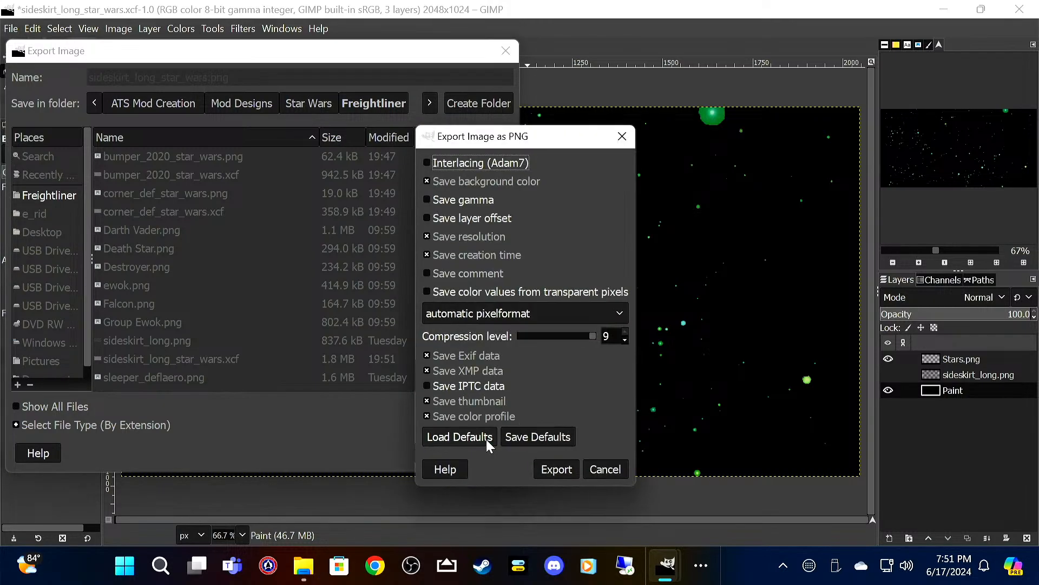
pyautogui.click(550, 467)
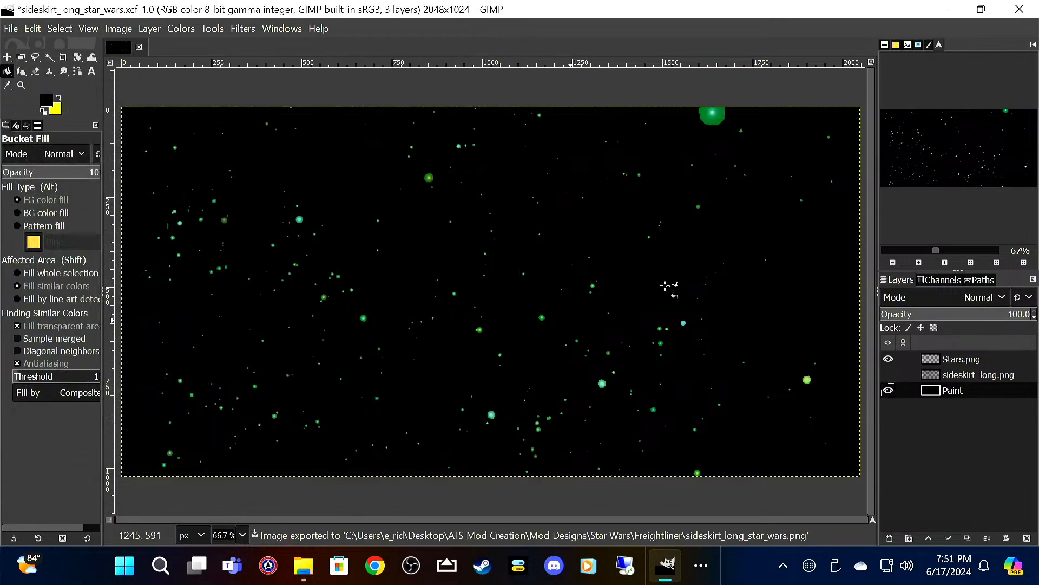
# Step: Quit GIMP discarding the unsaved changes, and delete the original sideskirt_long.png template from the Freightliner folder
pyautogui.click(1020, 9)
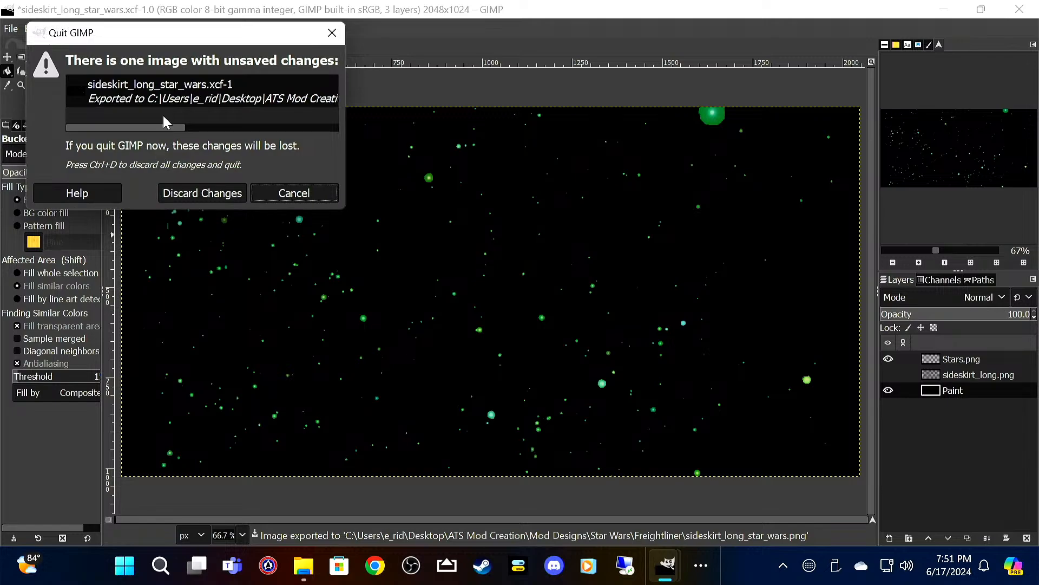
pyautogui.click(222, 192)
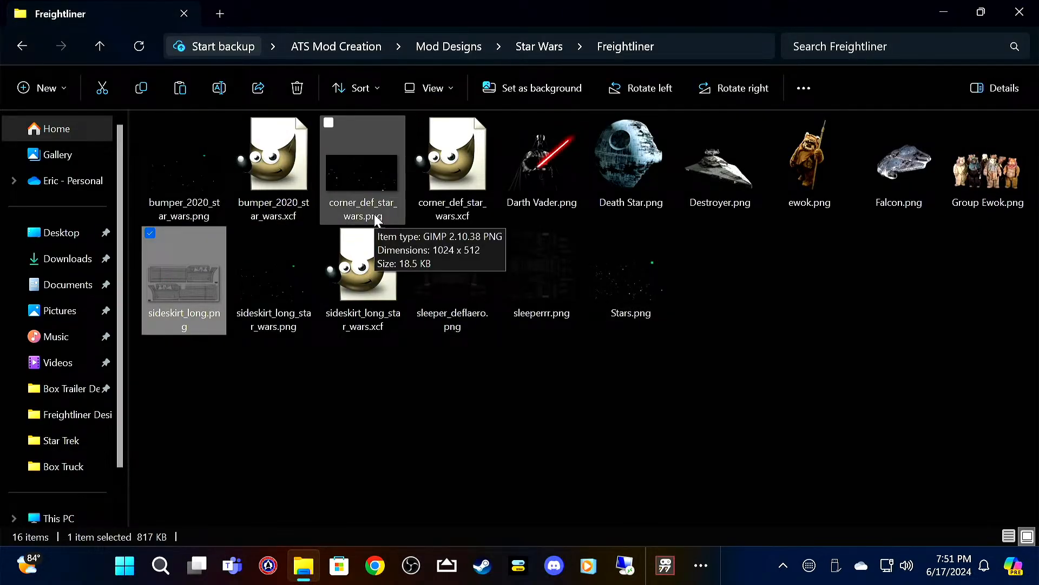
pyautogui.press('Delete')
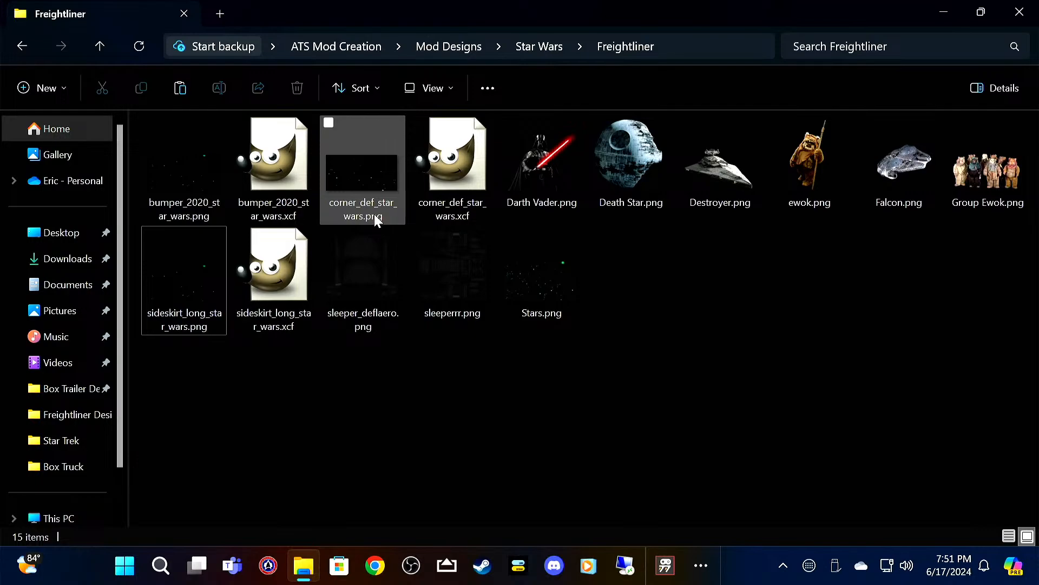
# Step: Open the sleeper_deflaero.png template in GIMP and add Stars.png above it as a layer
pyautogui.click(363, 261)
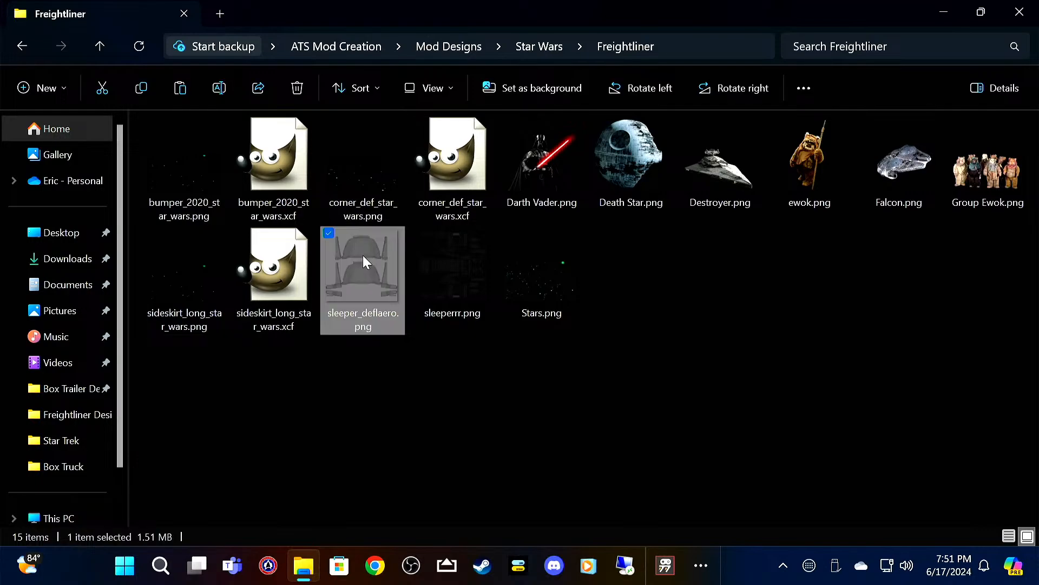
pyautogui.doubleClick(363, 260)
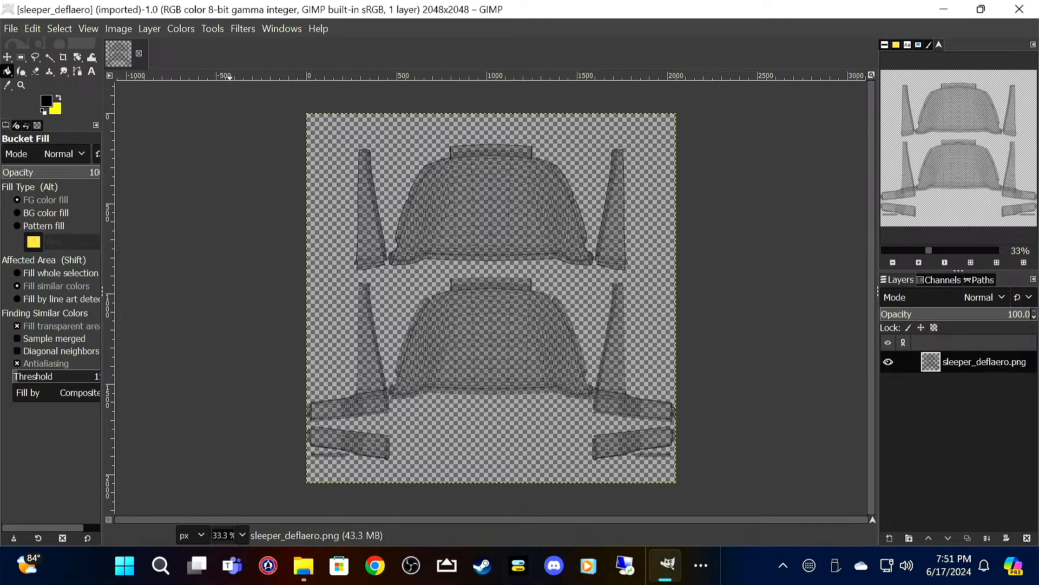
pyautogui.click(10, 27)
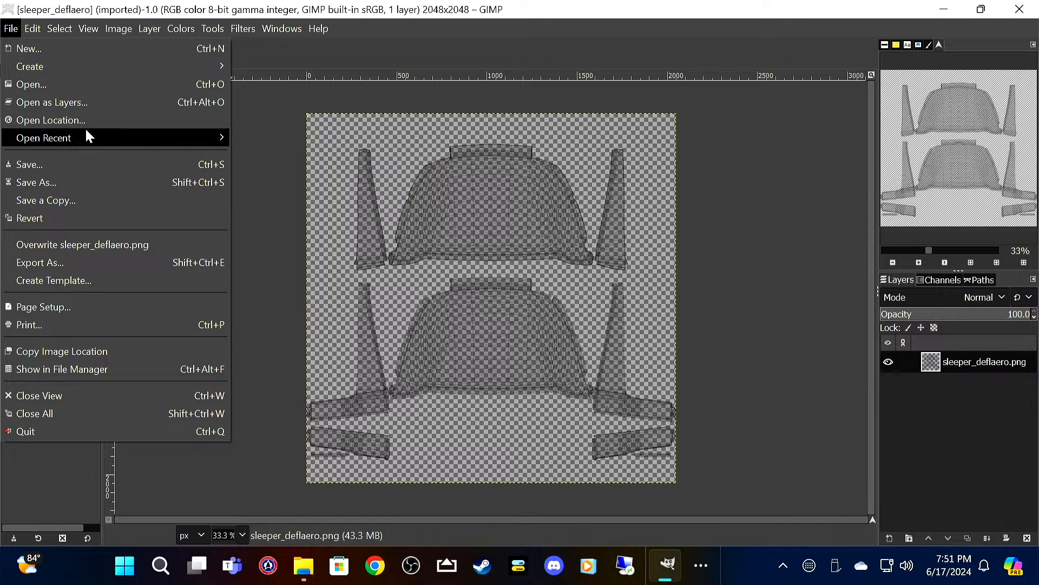
pyautogui.click(90, 102)
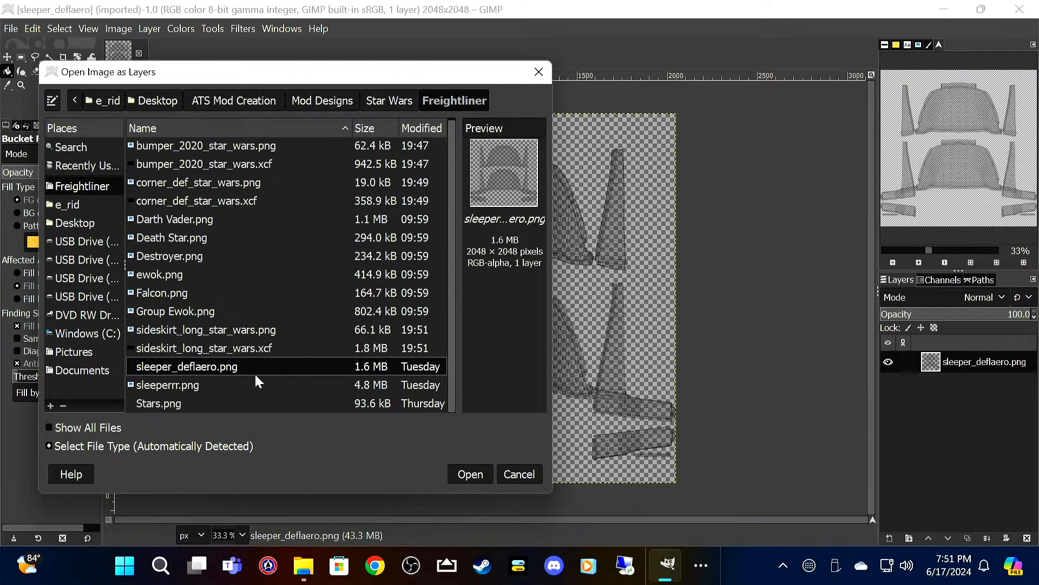
pyautogui.click(228, 402)
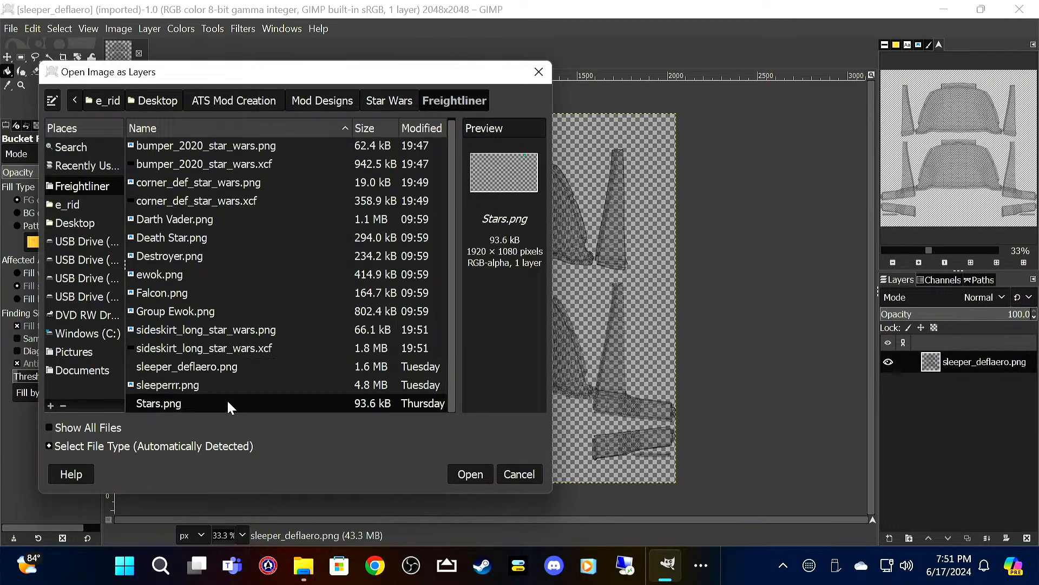
pyautogui.click(480, 476)
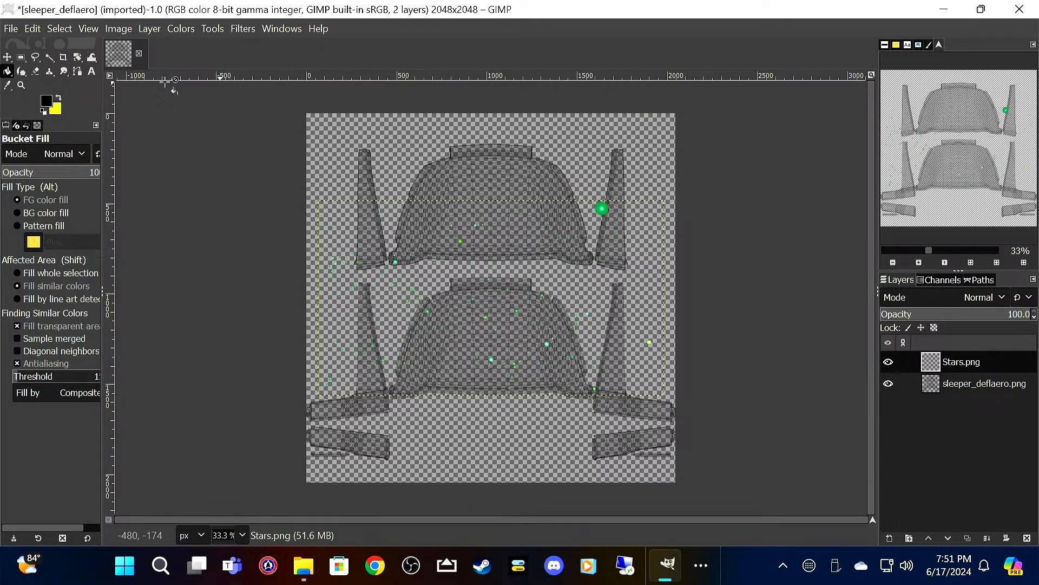
# Step: Move the Stars.png layer up over the upper deflector shapes and set its opacity to 50%
pyautogui.click(7, 57)
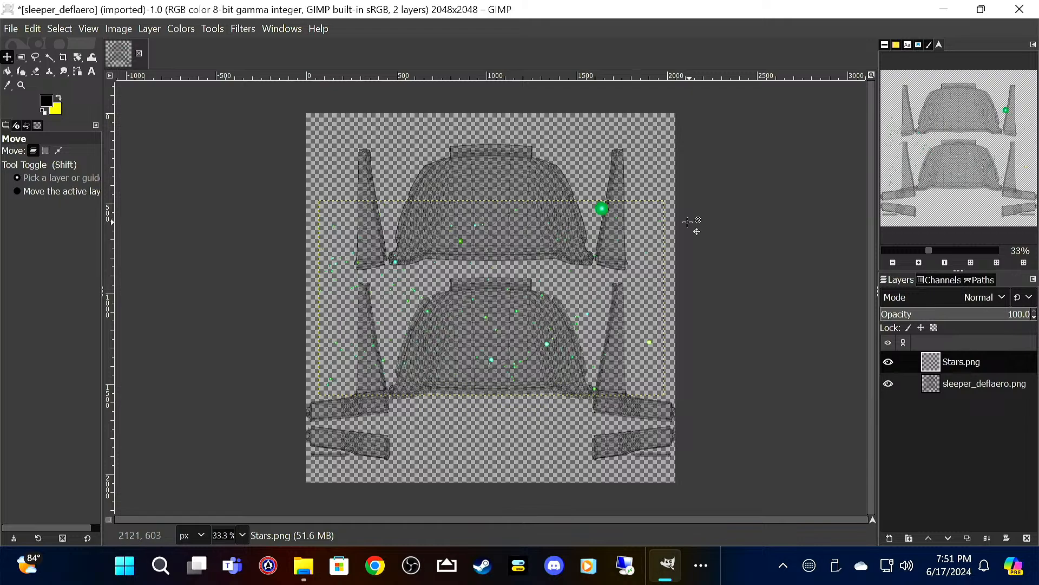
pyautogui.moveTo(603, 209); pyautogui.dragTo(625, 154)
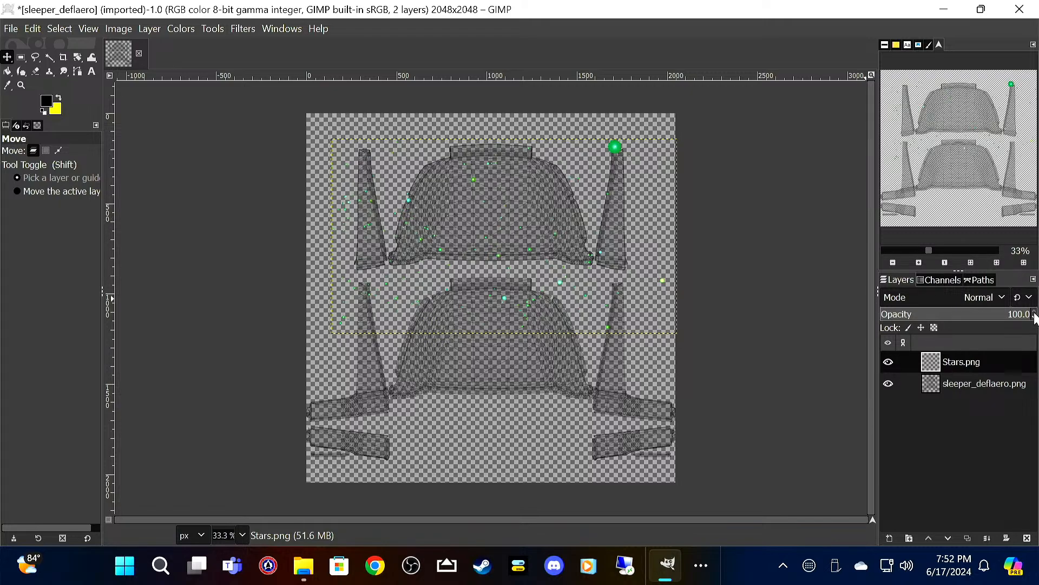
pyautogui.click(1035, 315)
pyautogui.write('80')
pyautogui.press('Return')
pyautogui.scroll(-17, 1034, 318)
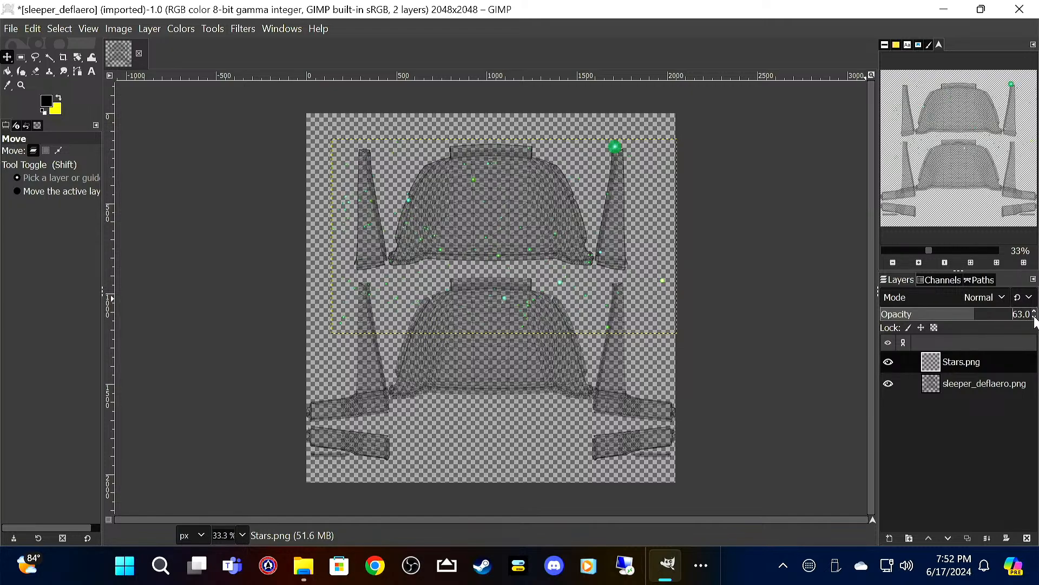
pyautogui.scroll(-8, 1035, 319)
pyautogui.scroll(-1, 1034, 318)
# Step: Duplicate the Stars.png layer and move the copy straight down over the lower part of the template
pyautogui.rightClick(982, 363)
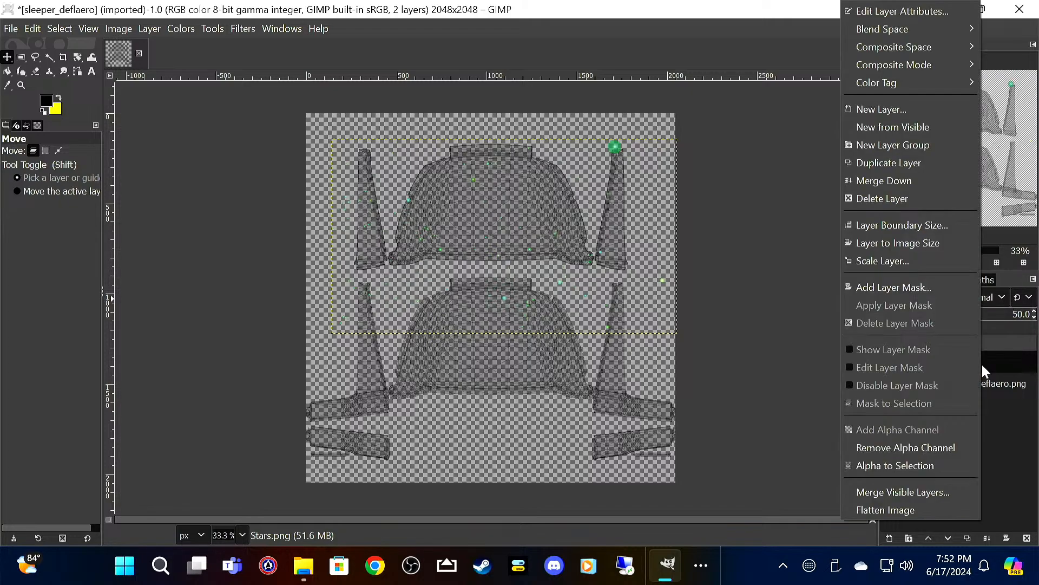
pyautogui.click(928, 162)
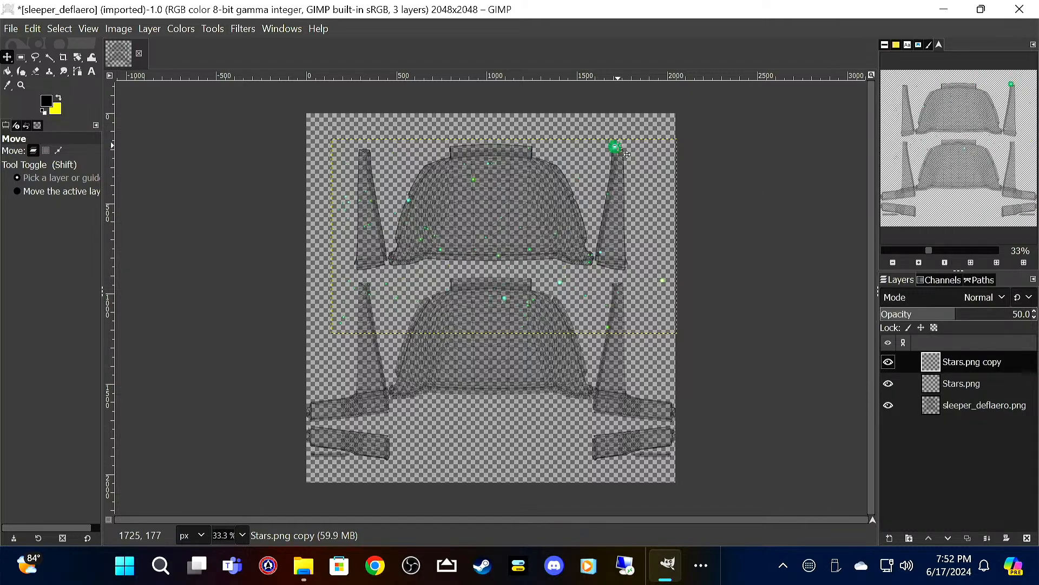
pyautogui.moveTo(626, 154); pyautogui.dragTo(626, 341)
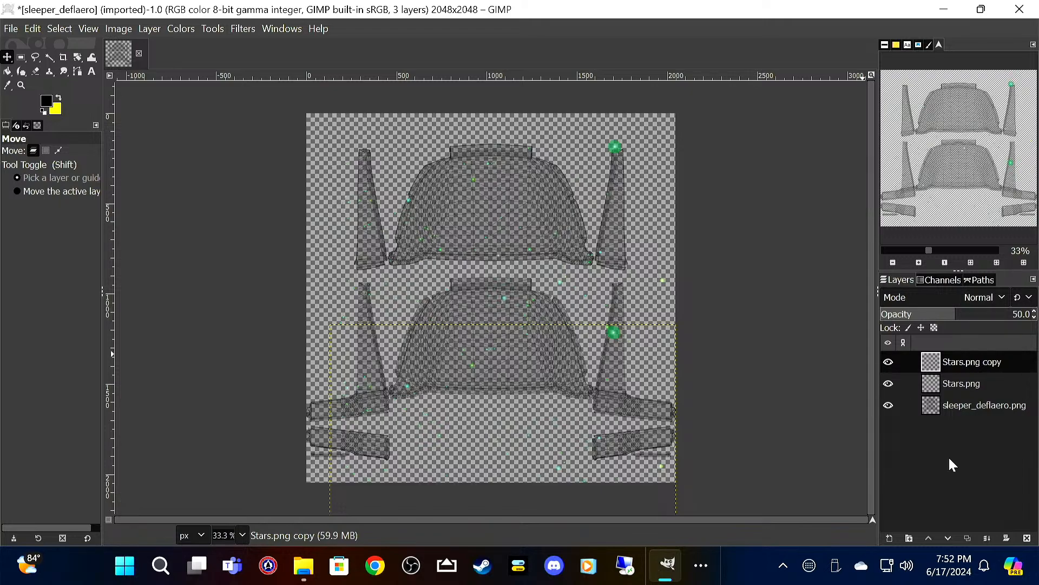
# Step: Add Falcon.png as a layer directly above sleeper_deflaero.png and position it centrally on the lower deflector shape
pyautogui.click(985, 406)
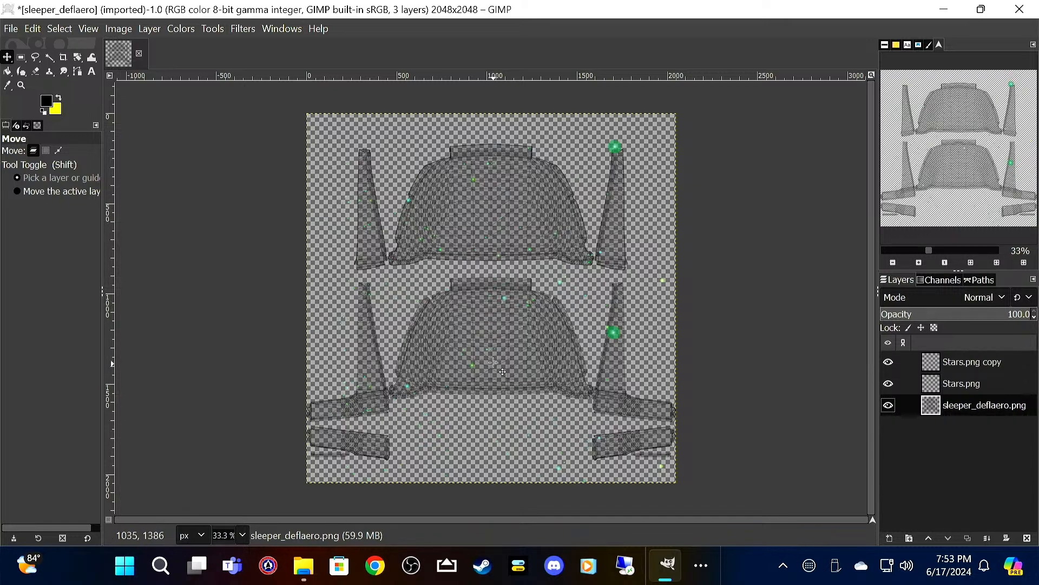
pyautogui.moveTo(306, 575)
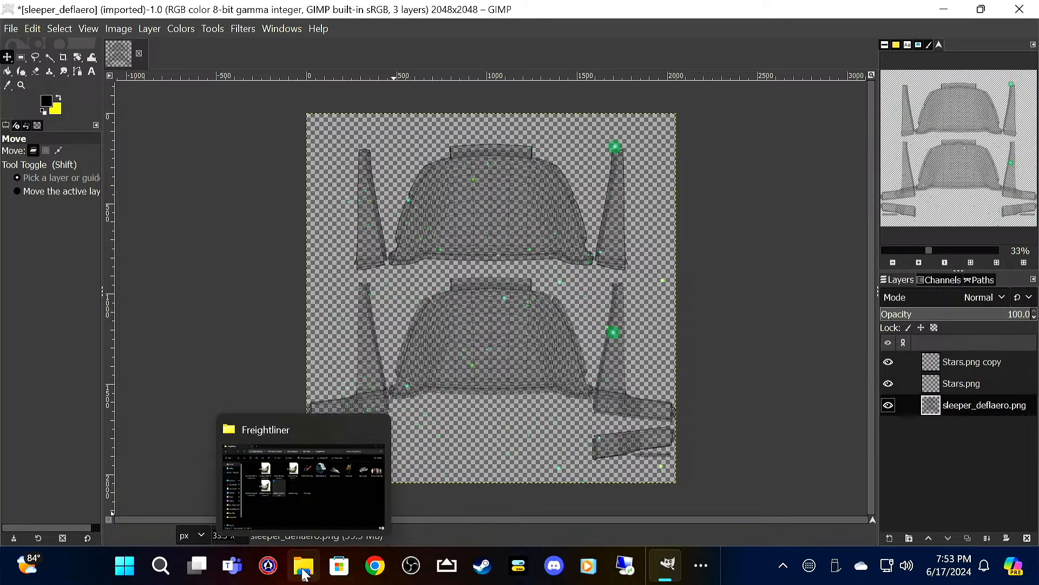
pyautogui.click(325, 477)
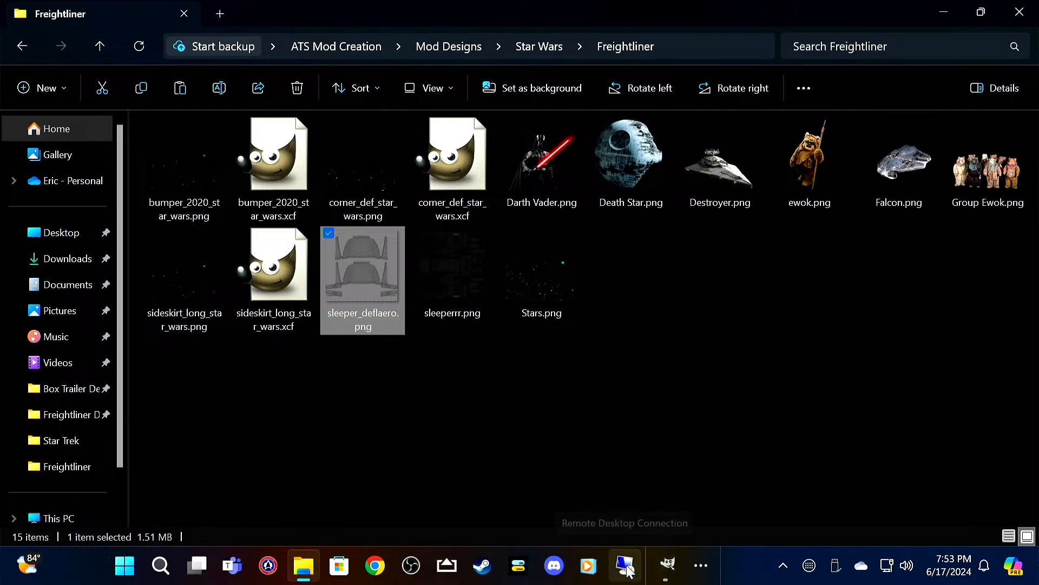
pyautogui.moveTo(677, 568)
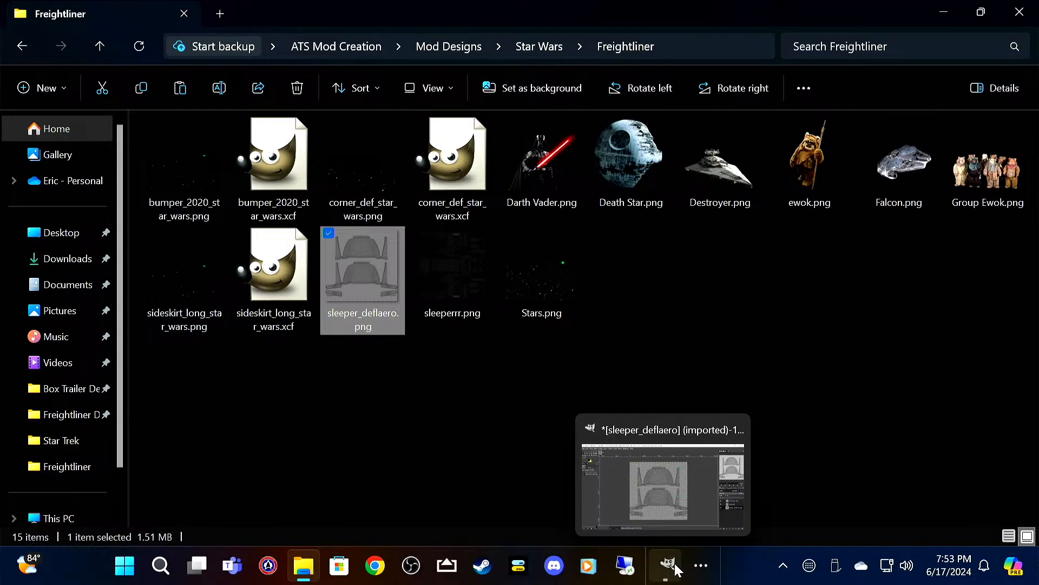
pyautogui.click(671, 566)
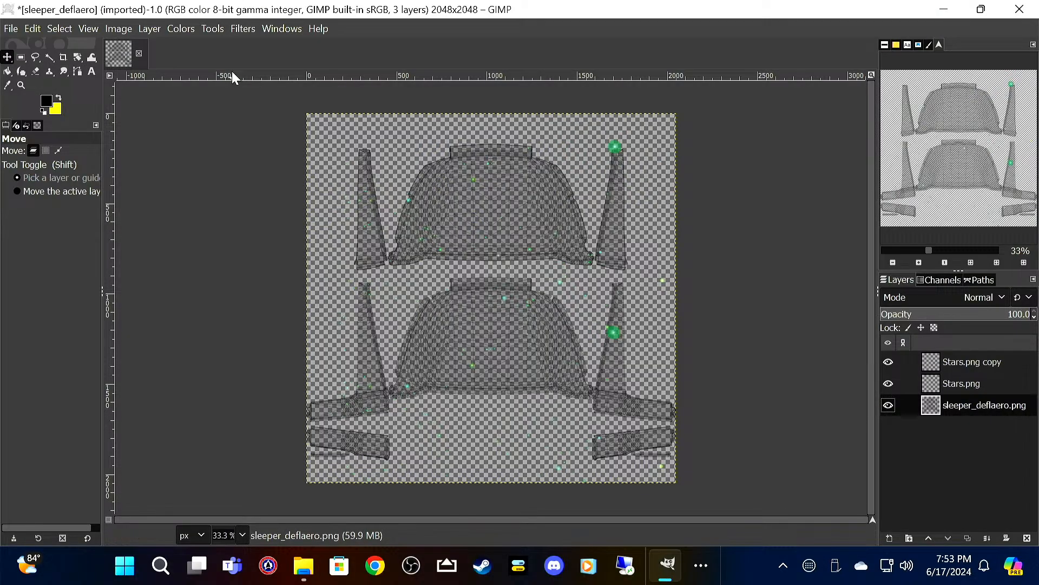
pyautogui.click(8, 28)
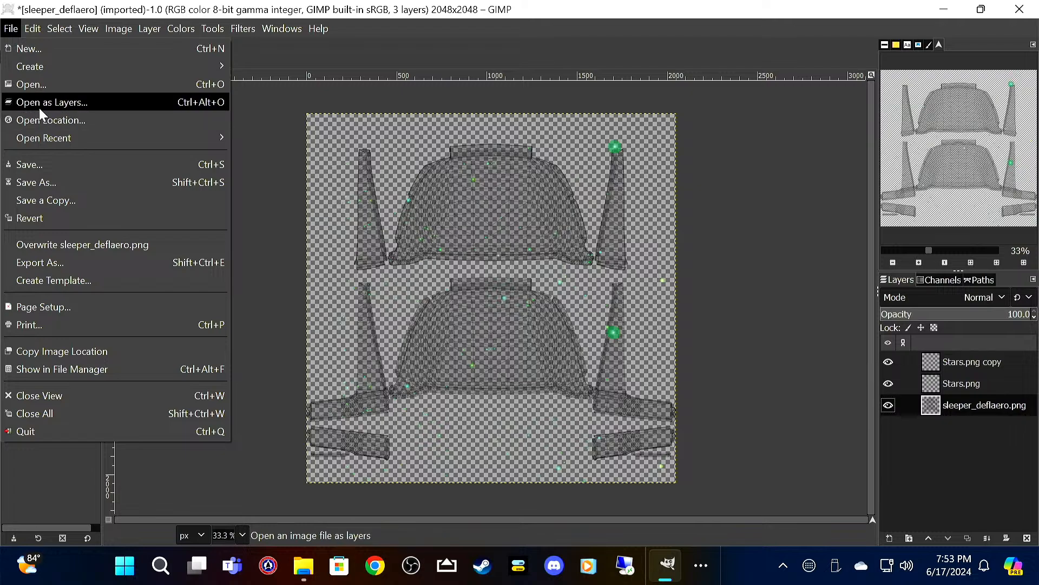
pyautogui.click(39, 104)
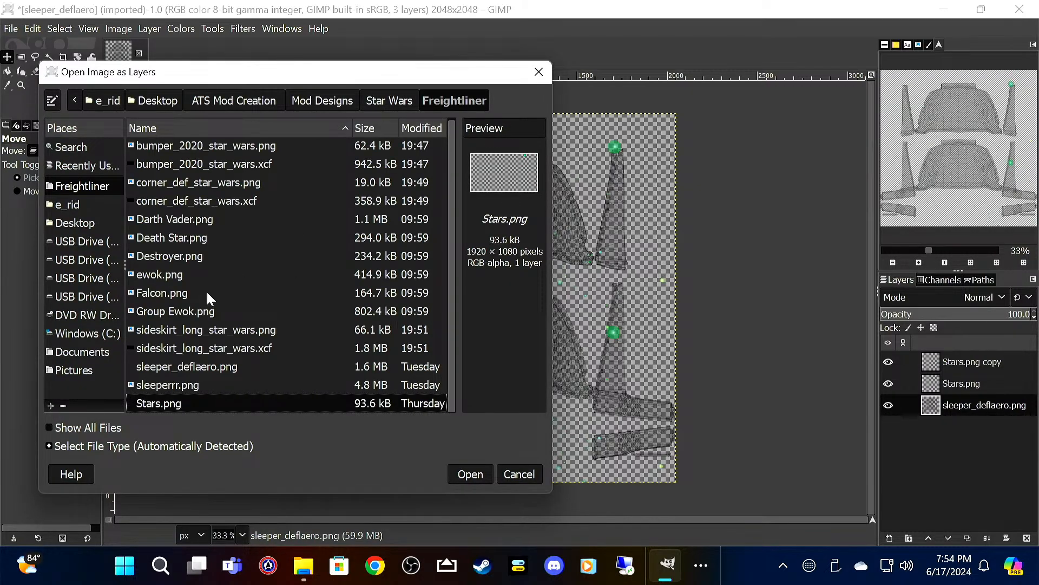
pyautogui.click(209, 295)
pyautogui.click(481, 473)
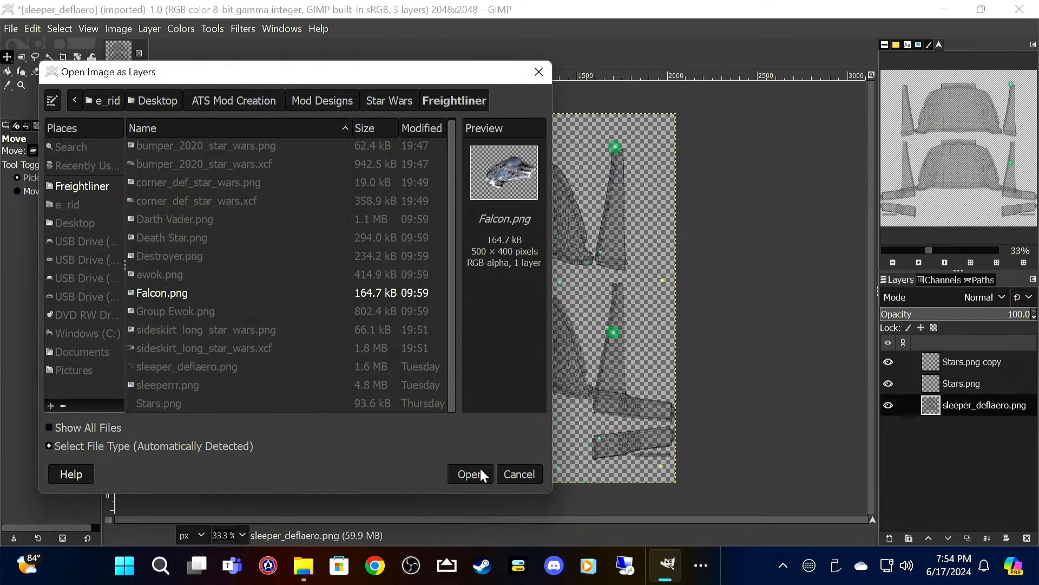
pyautogui.moveTo(509, 310); pyautogui.dragTo(500, 347)
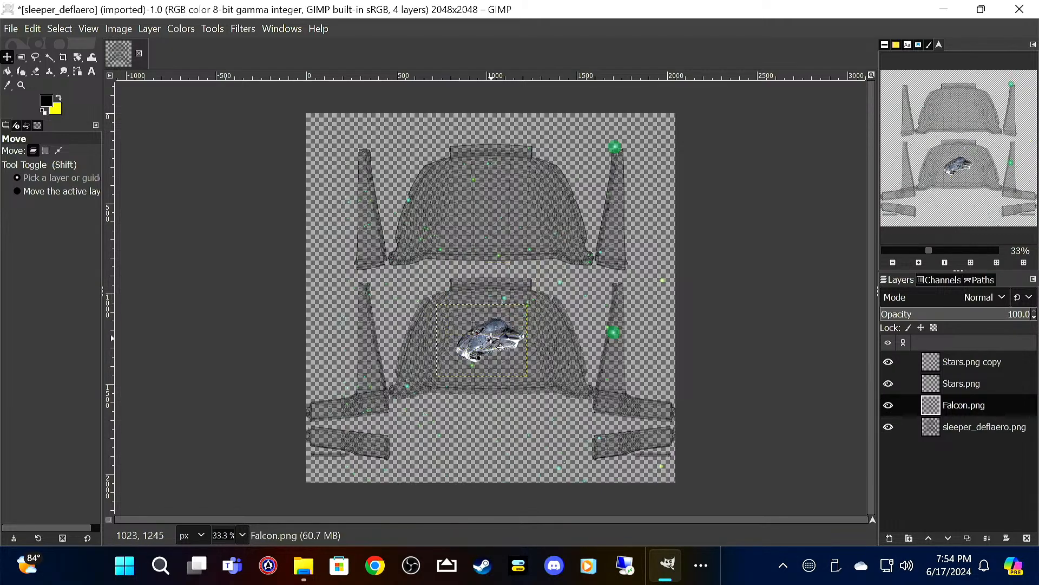
# Step: Scale the Falcon.png layer to 700 × 560 px with Cubic interpolation
pyautogui.rightClick(492, 339)
pyautogui.moveTo(531, 447)
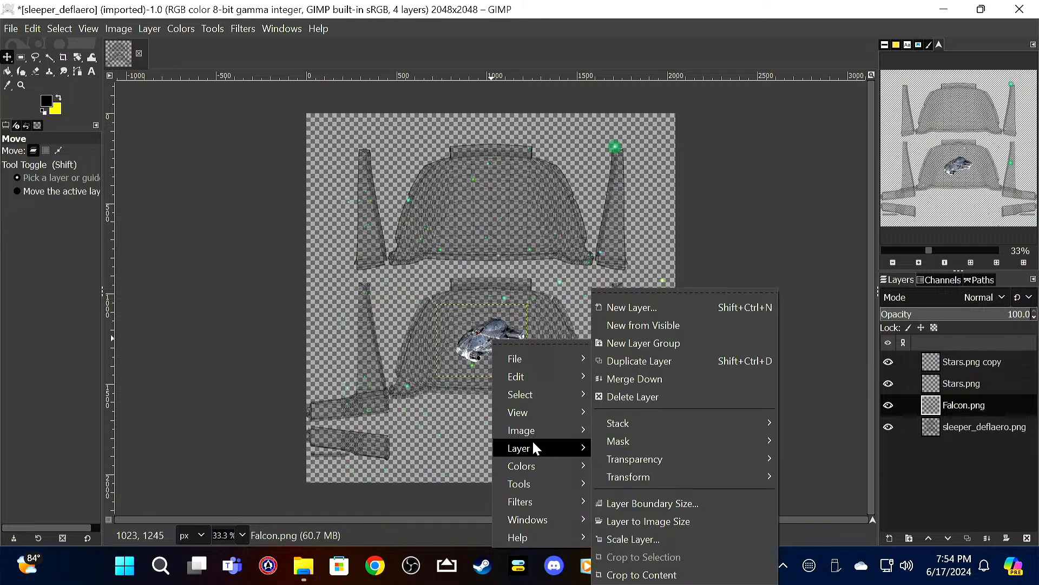
pyautogui.click(664, 535)
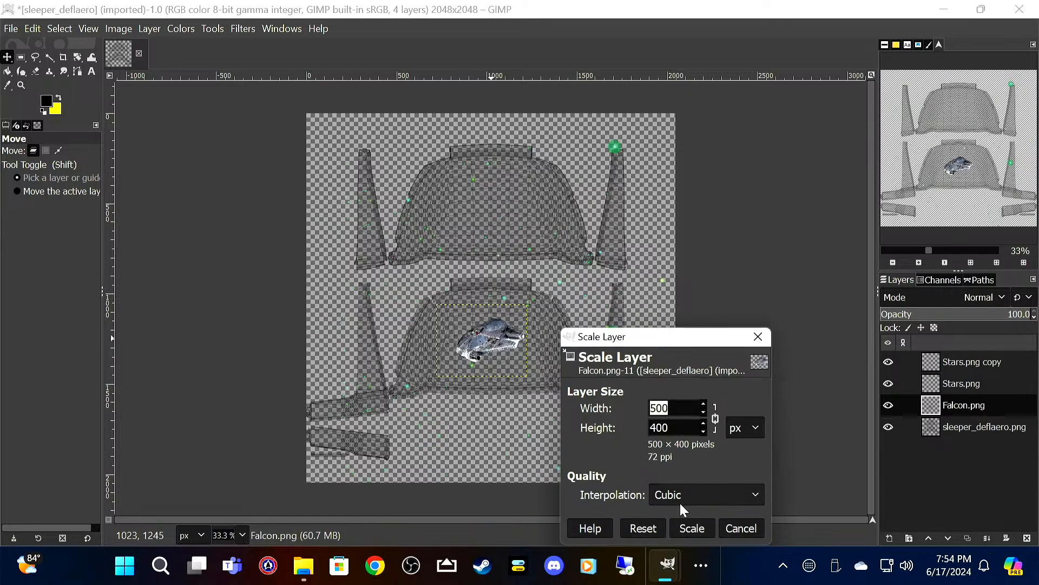
pyautogui.write('700')
pyautogui.press('Tab')
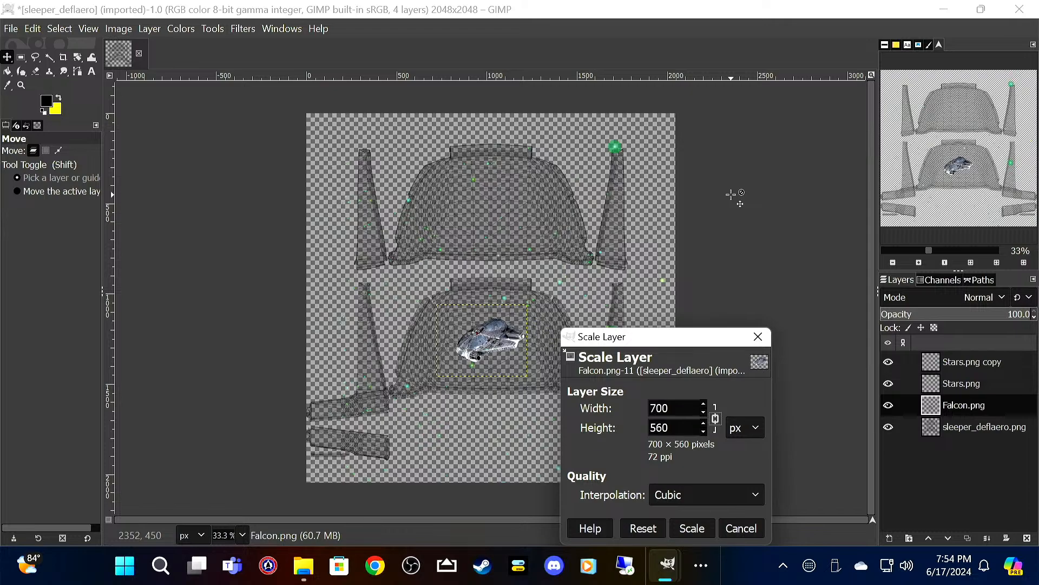
pyautogui.click(693, 527)
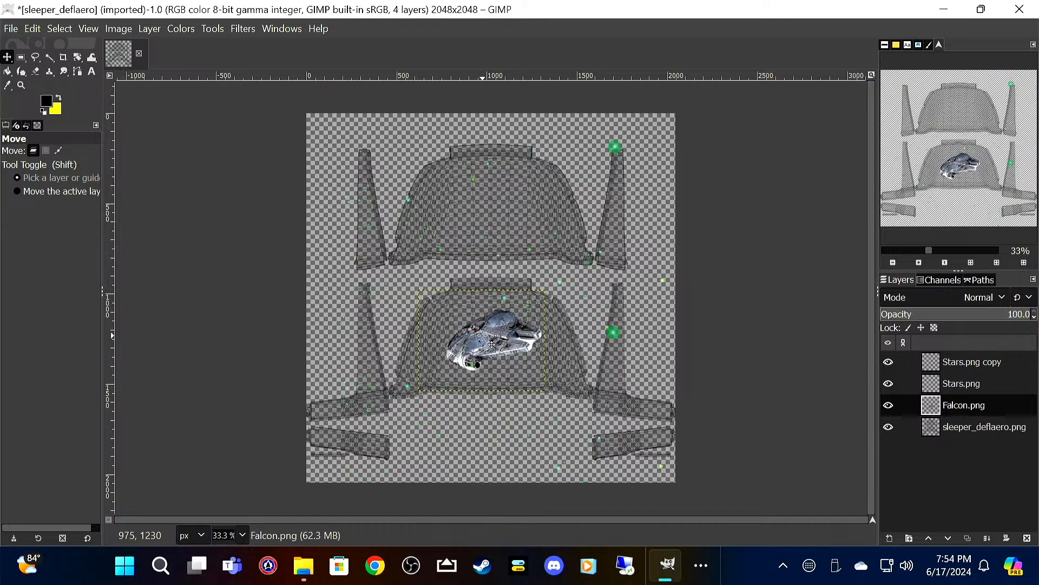
# Step: Move the enlarged Falcon.png layer down so the ship sits in the lower middle of the lower deflector shape
pyautogui.press('ctrl')
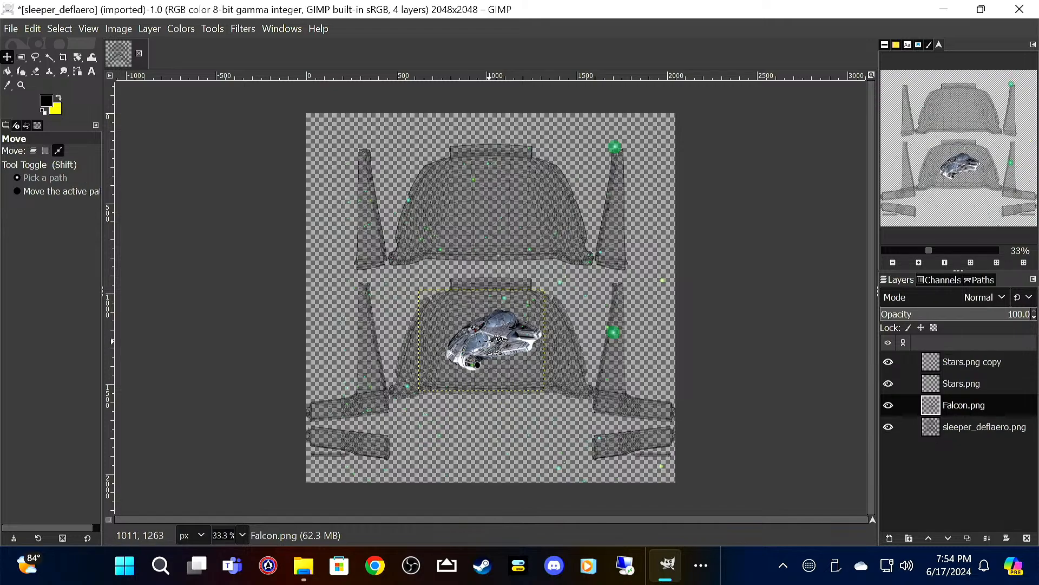
pyautogui.scroll(3, 491, 341)
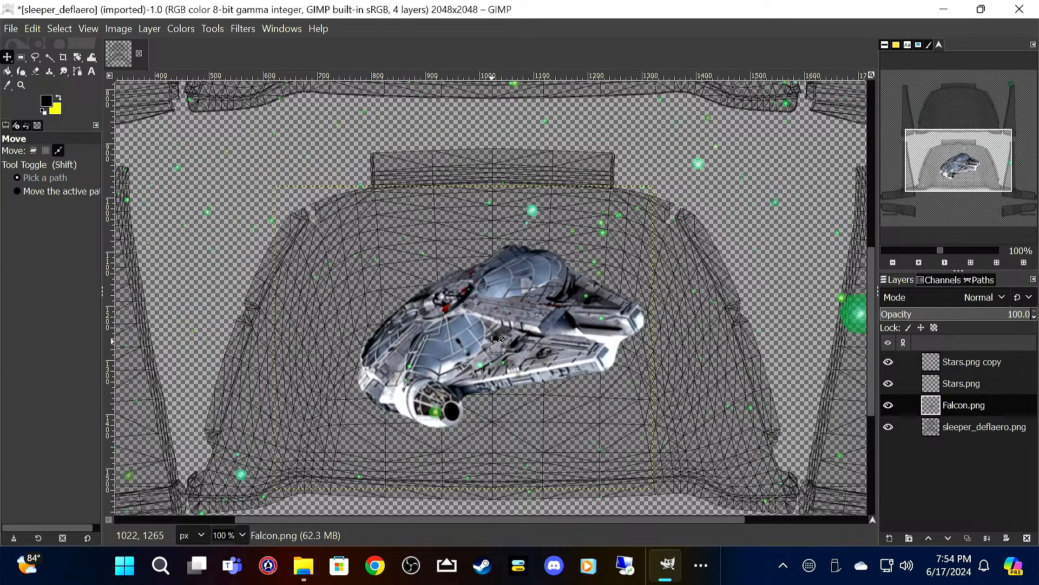
pyautogui.moveTo(496, 317); pyautogui.dragTo(486, 363)
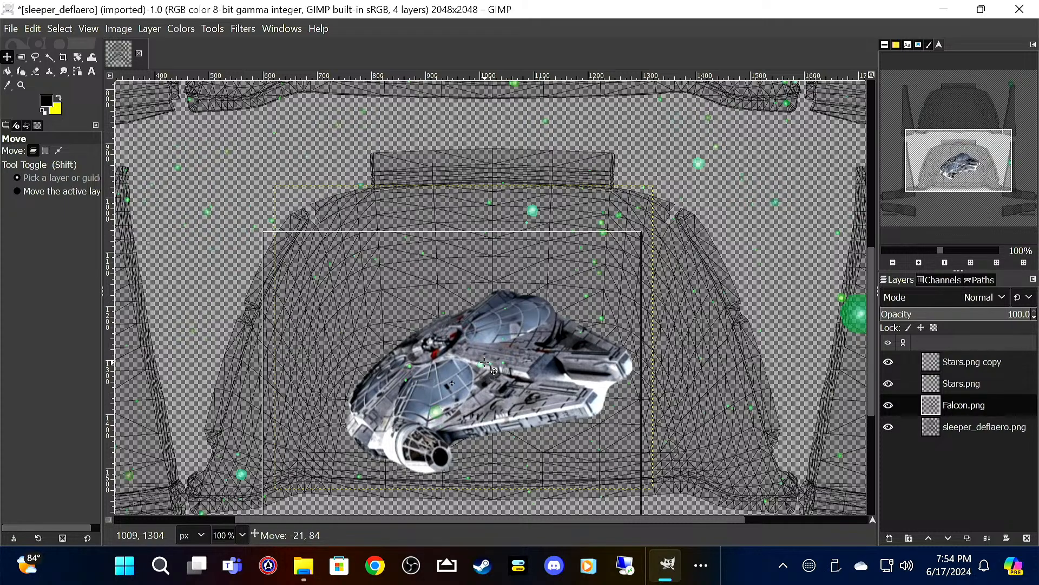
pyautogui.moveTo(485, 361); pyautogui.dragTo(484, 363)
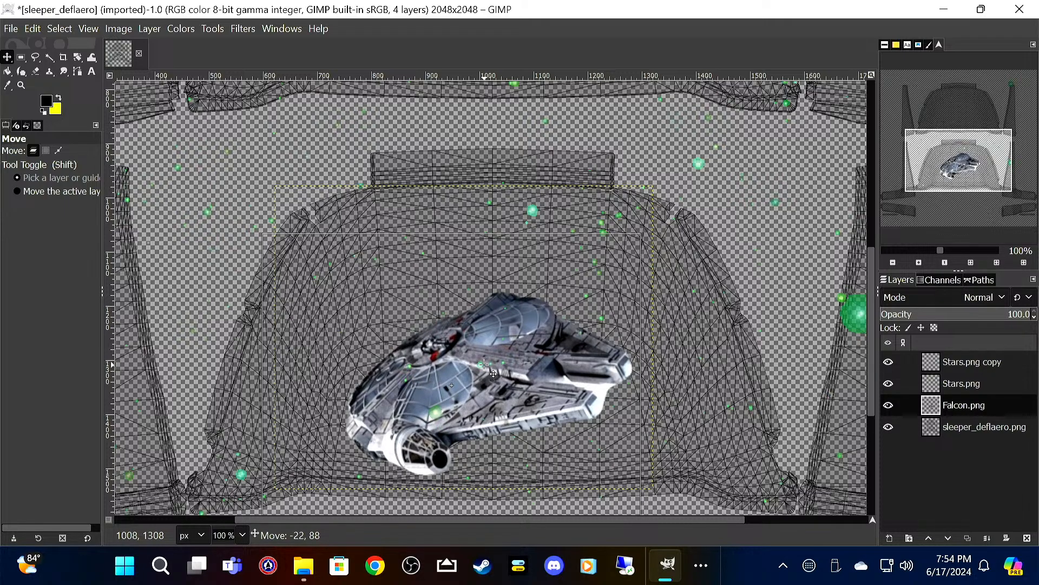
pyautogui.moveTo(485, 364); pyautogui.dragTo(486, 296)
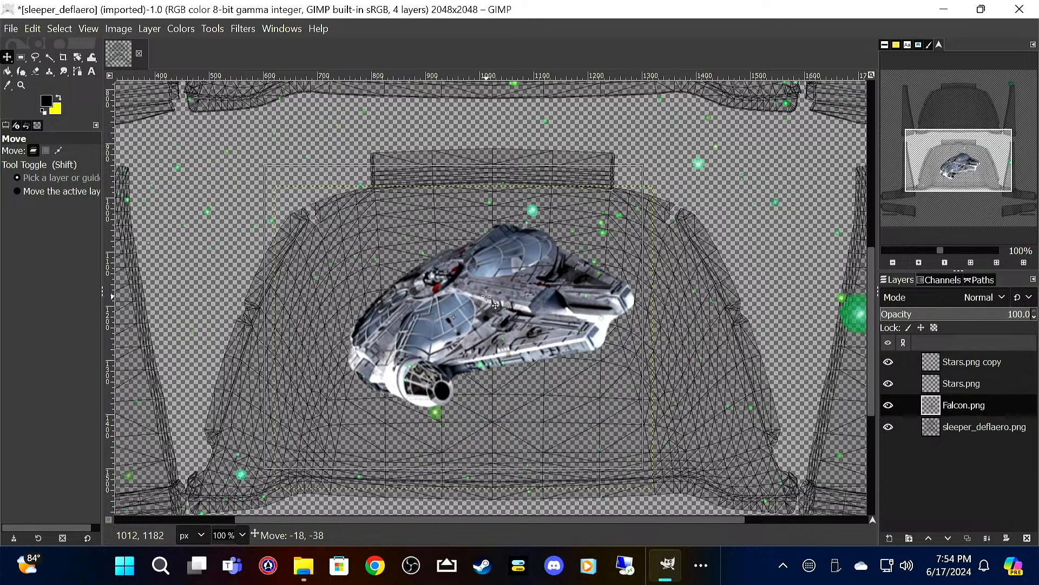
pyautogui.moveTo(487, 297); pyautogui.dragTo(486, 384)
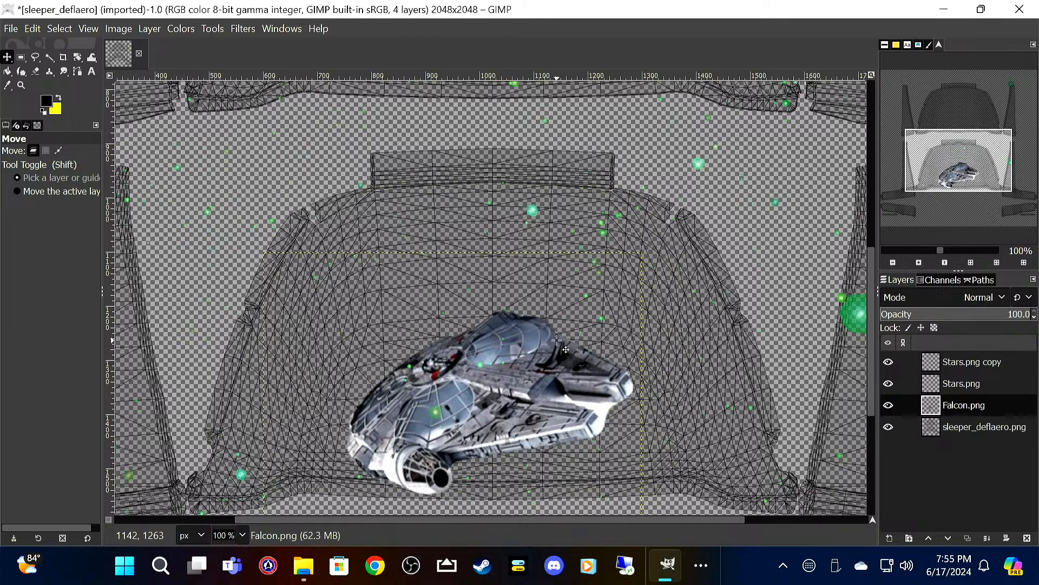
# Step: Add a transparent 2048 × 2048 px layer named Paint beneath sleeper_deflaero.png and fill it with black
pyautogui.keyDown('ctrl'); pyautogui.scroll(-3, 596, 284); pyautogui.keyUp('ctrl')
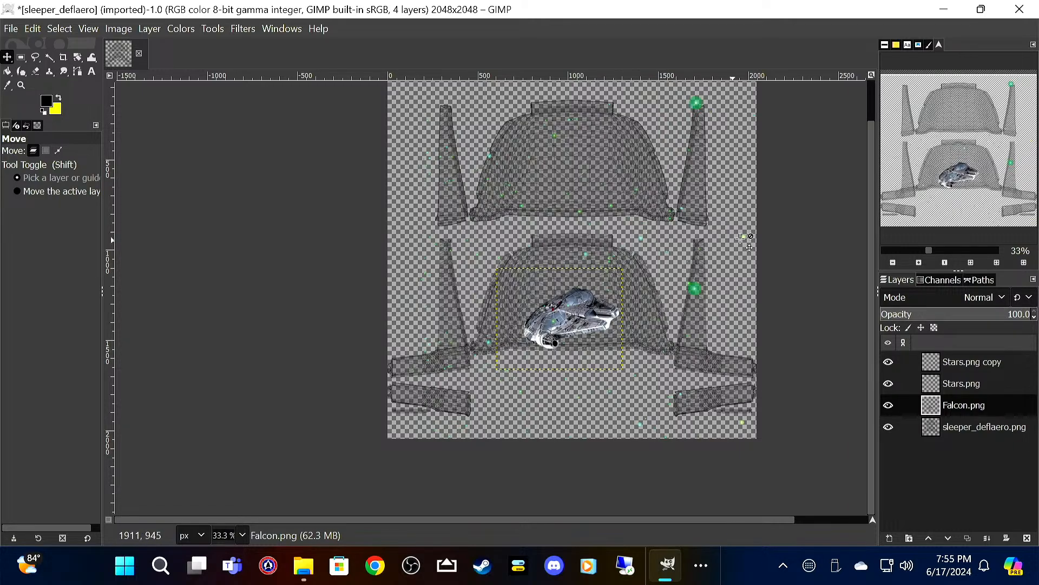
pyautogui.rightClick(987, 482)
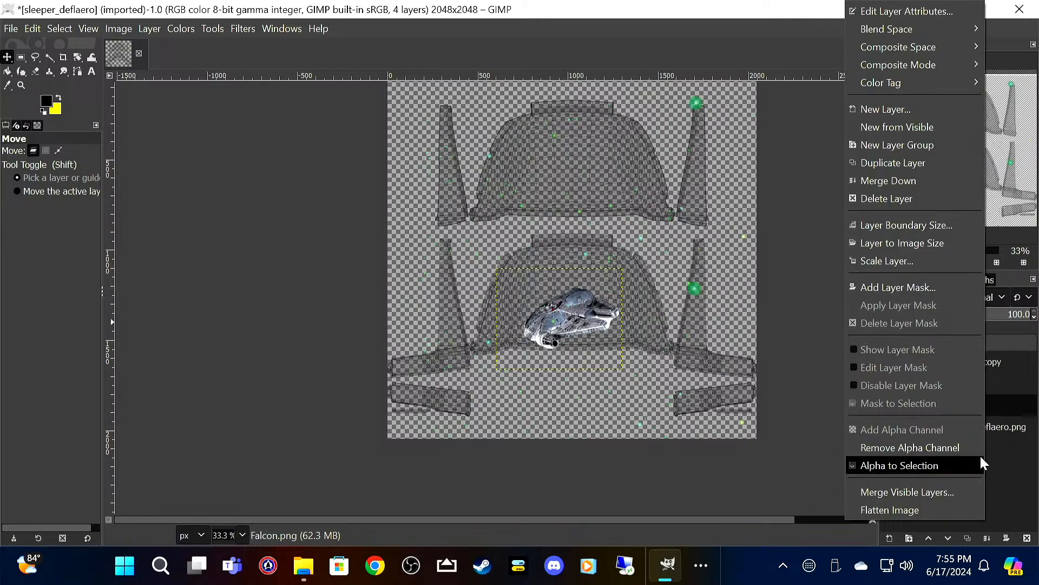
pyautogui.click(908, 99)
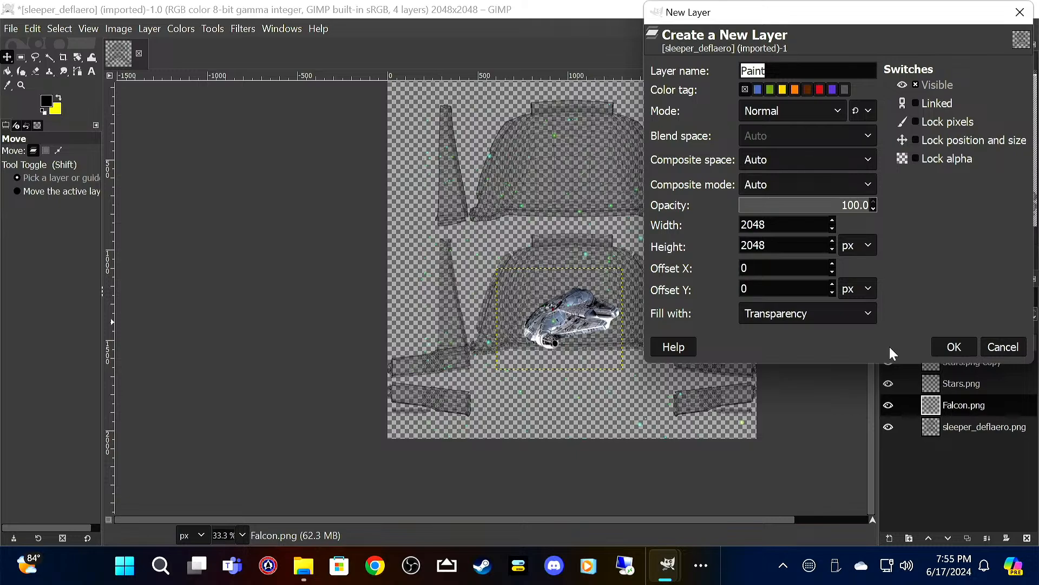
pyautogui.click(949, 349)
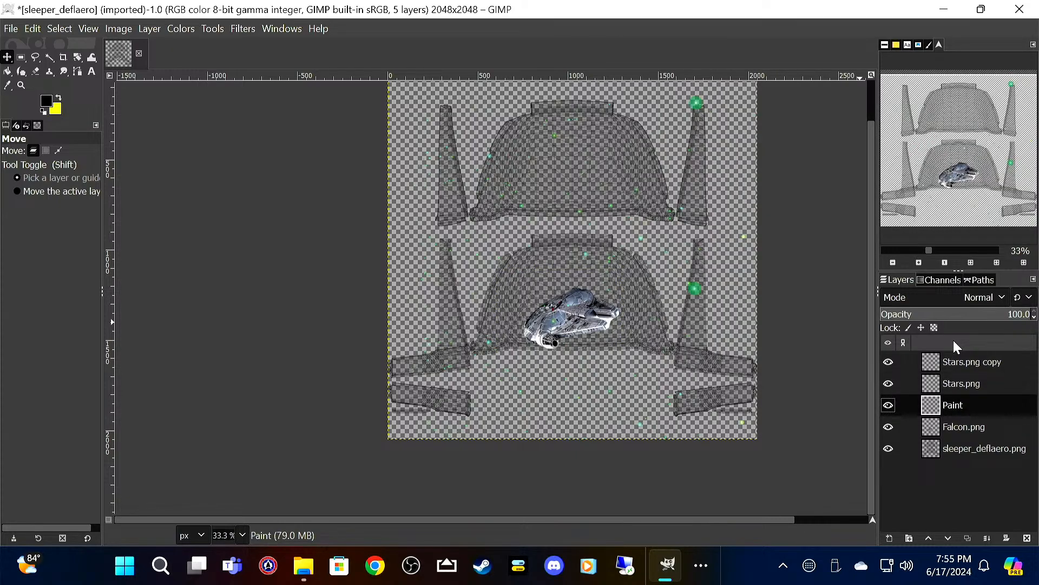
pyautogui.moveTo(953, 405); pyautogui.dragTo(943, 473)
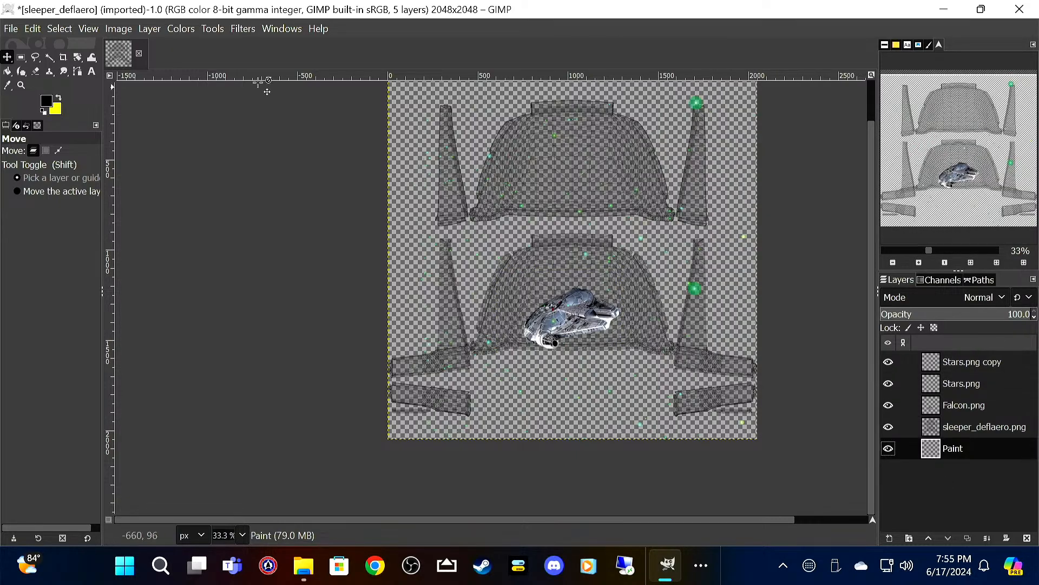
pyautogui.click(7, 71)
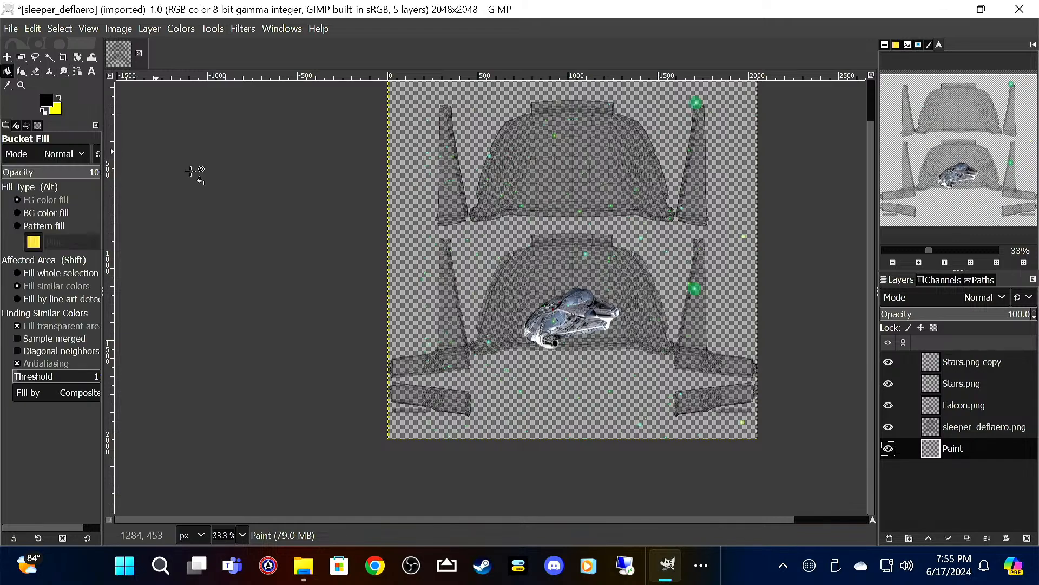
pyautogui.click(417, 251)
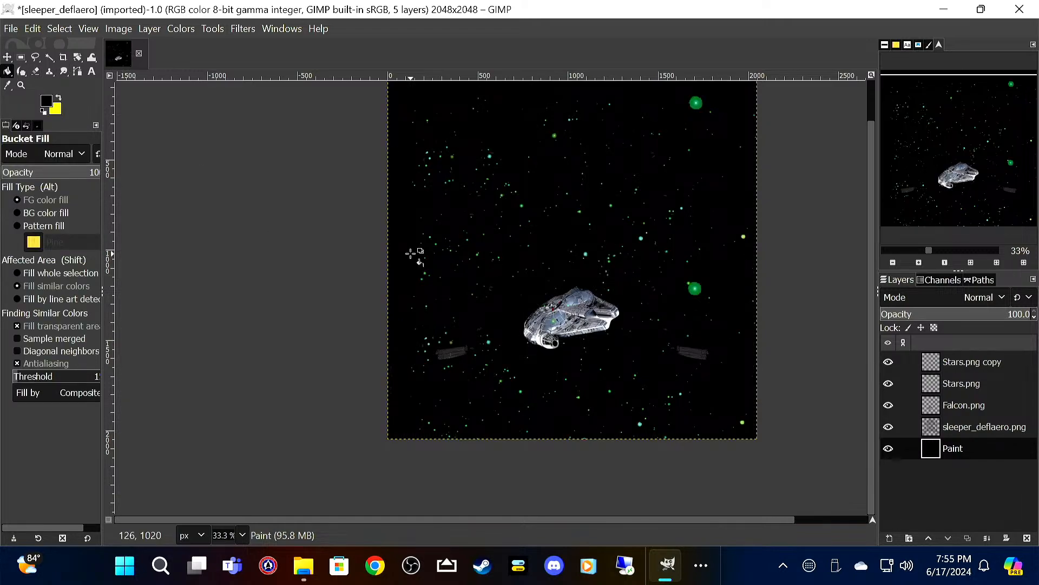
# Step: Save the image as sleeper_deflaero_star_wars.xcf in the Star Wars Freightliner folder
pyautogui.click(12, 29)
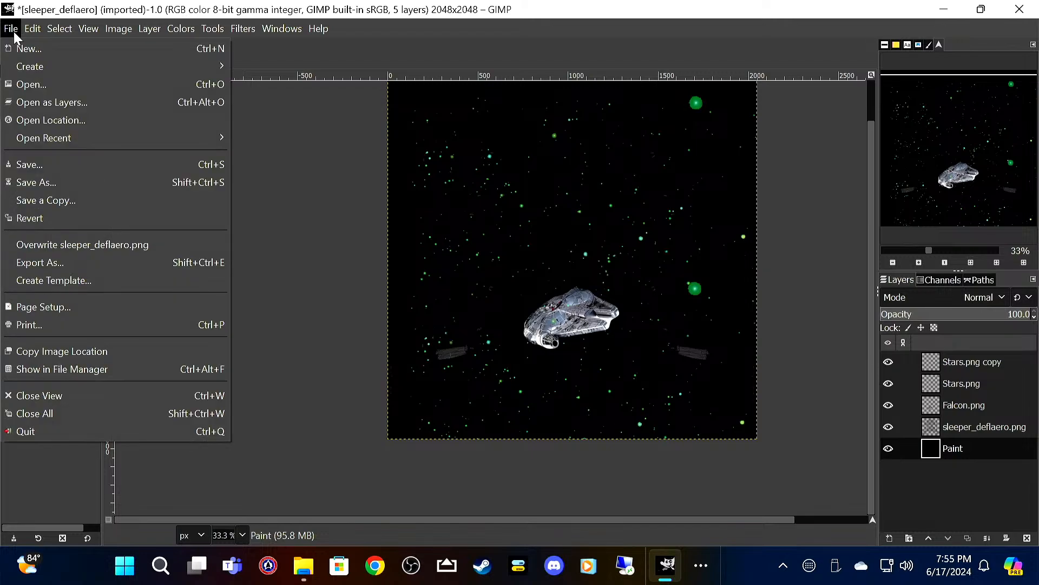
pyautogui.click(53, 164)
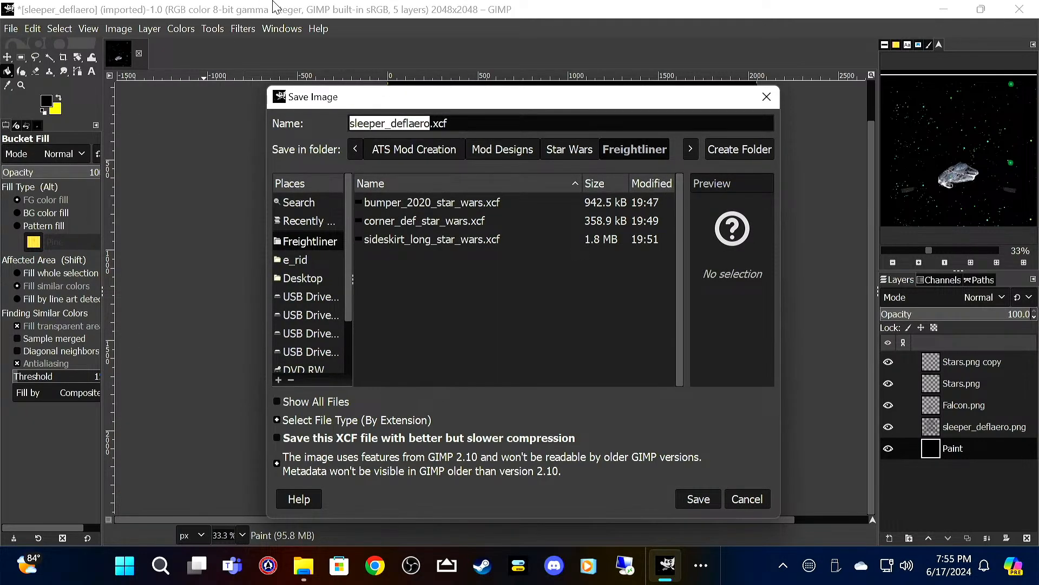
pyautogui.press('Right')
pyautogui.write('_star')
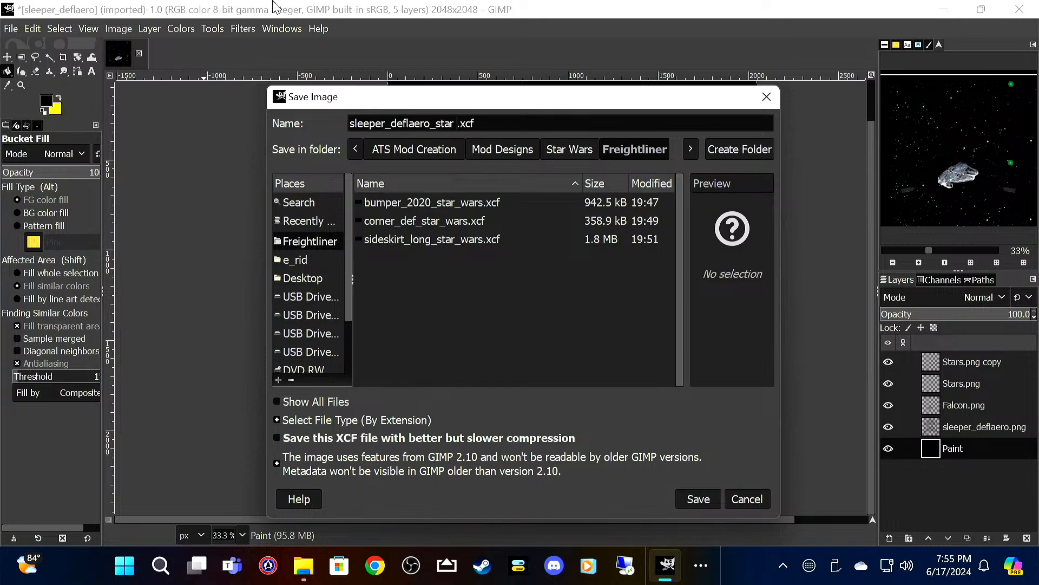
pyautogui.write('_wars')
pyautogui.press('Return')
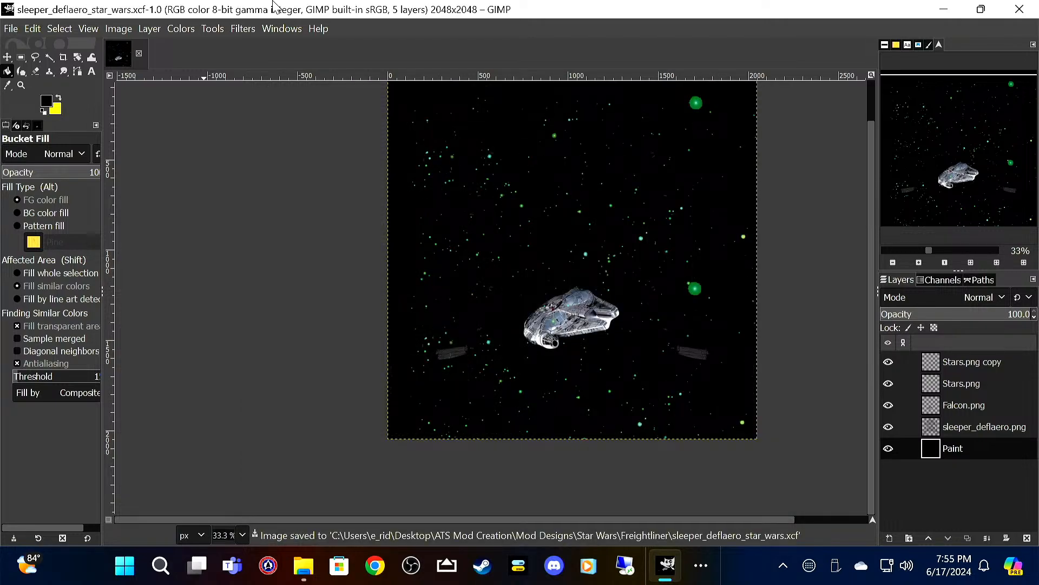
# Step: Hide the sleeper_deflaero.png template layer and export the image as sleeper_deflaero_star_wars.png in the Freightliner folder with the default PNG options
pyautogui.click(890, 426)
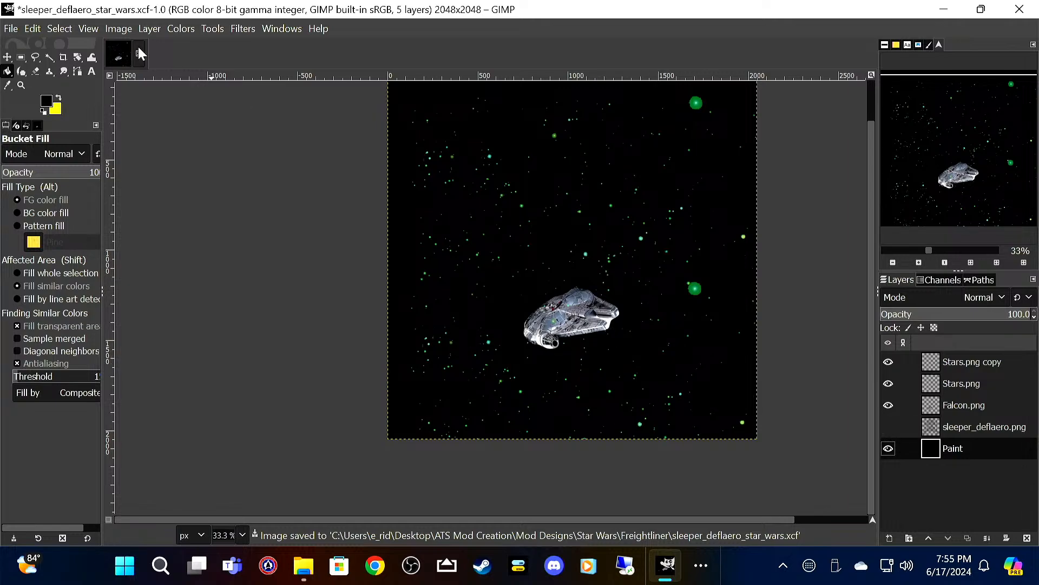
pyautogui.click(11, 28)
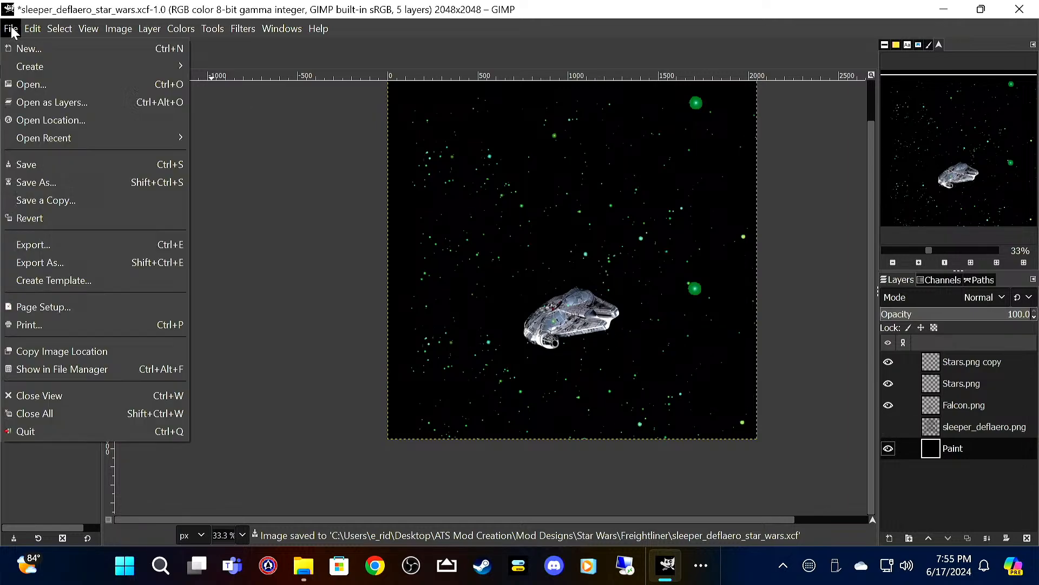
pyautogui.click(64, 236)
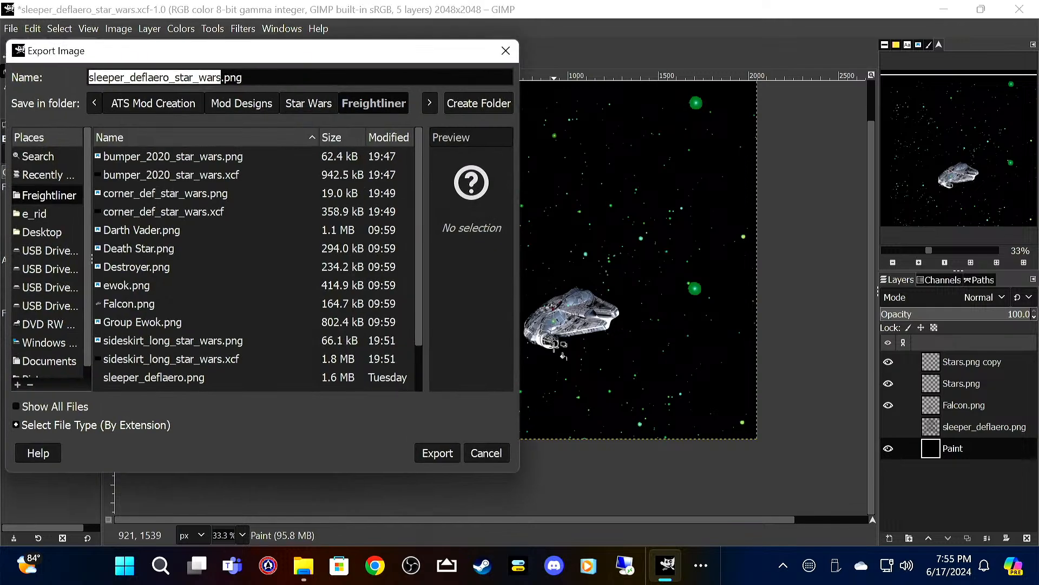
pyautogui.click(449, 451)
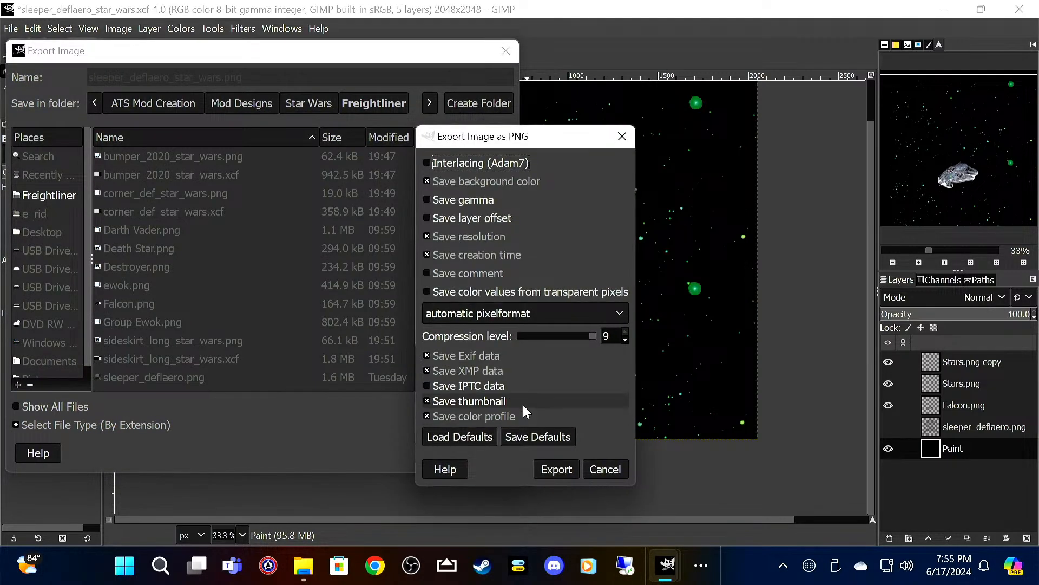
pyautogui.click(556, 469)
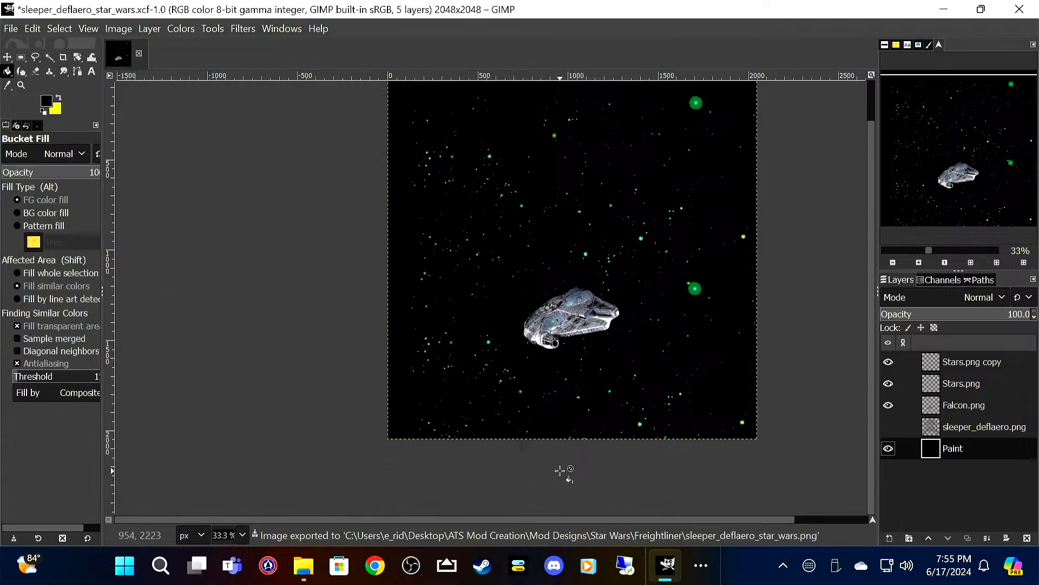
# Step: Quit GIMP discarding the unsaved changes, and delete the sleeper_deflaero.png template from the Freightliner folder
pyautogui.click(1020, 10)
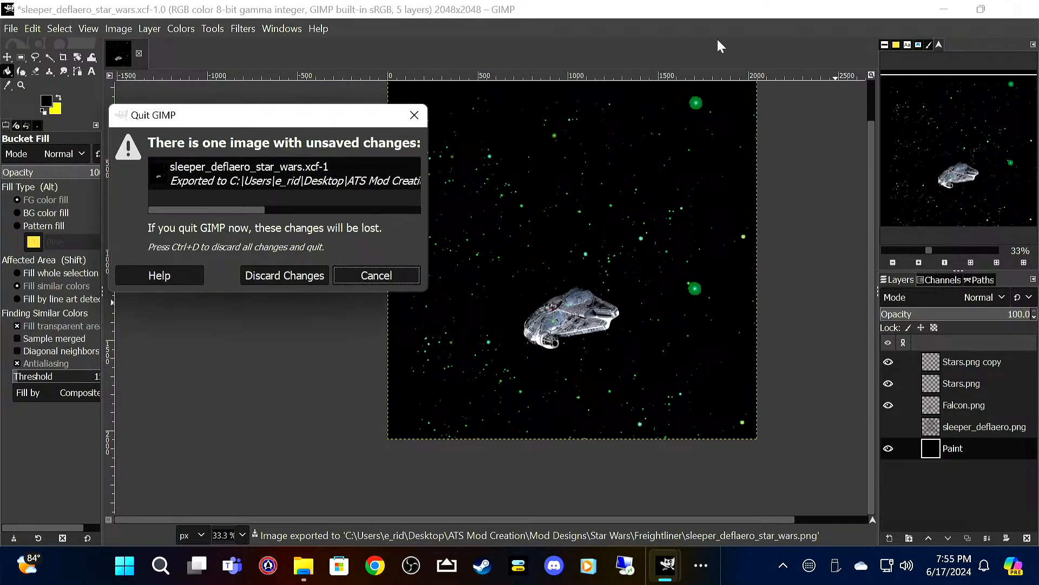
pyautogui.click(297, 273)
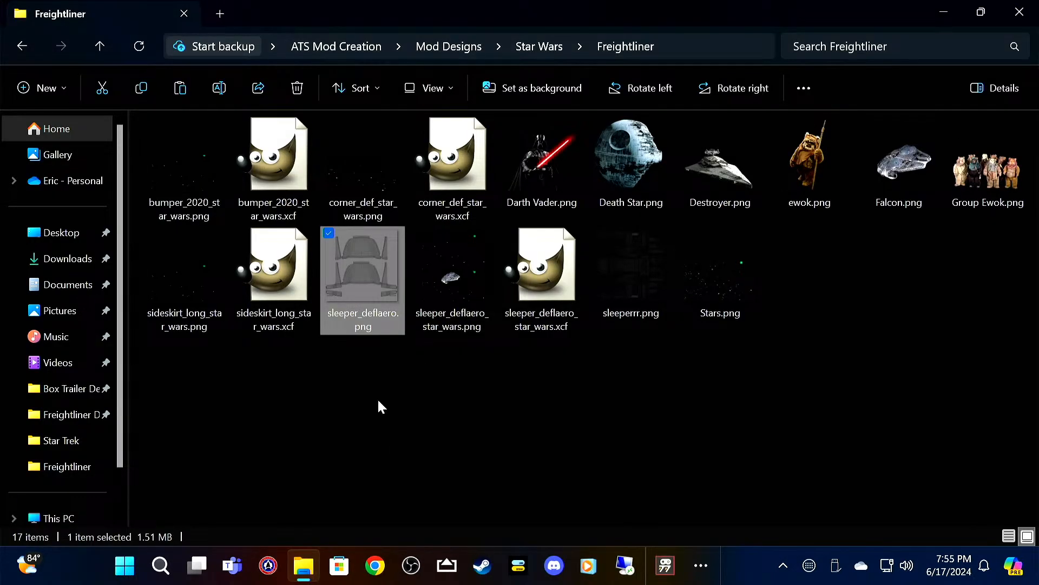
pyautogui.press('Delete')
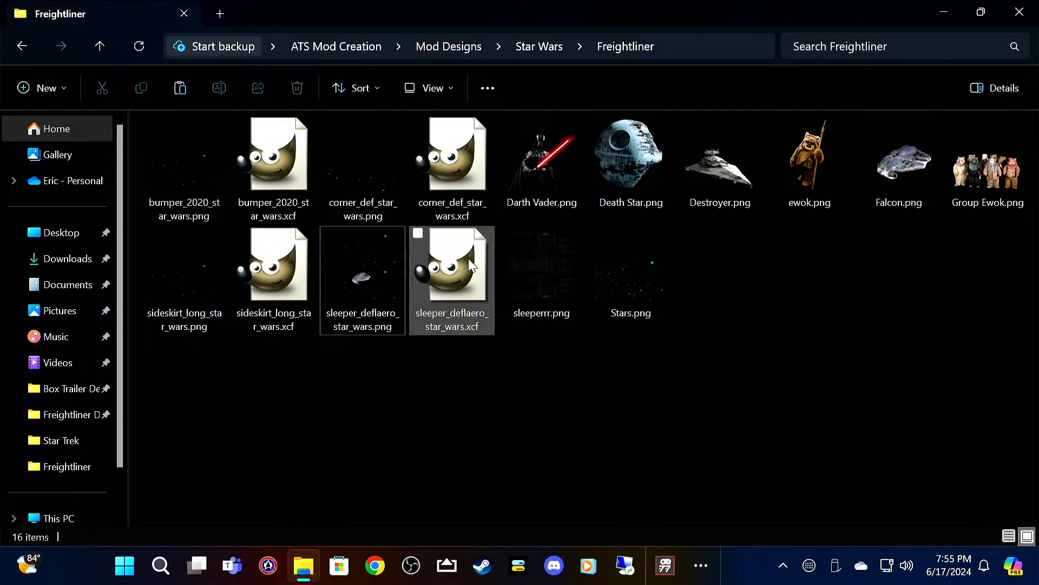
# Step: Open the sleeperrr.png template in GIMP and add Stars.png above it as a layer
pyautogui.doubleClick(515, 255)
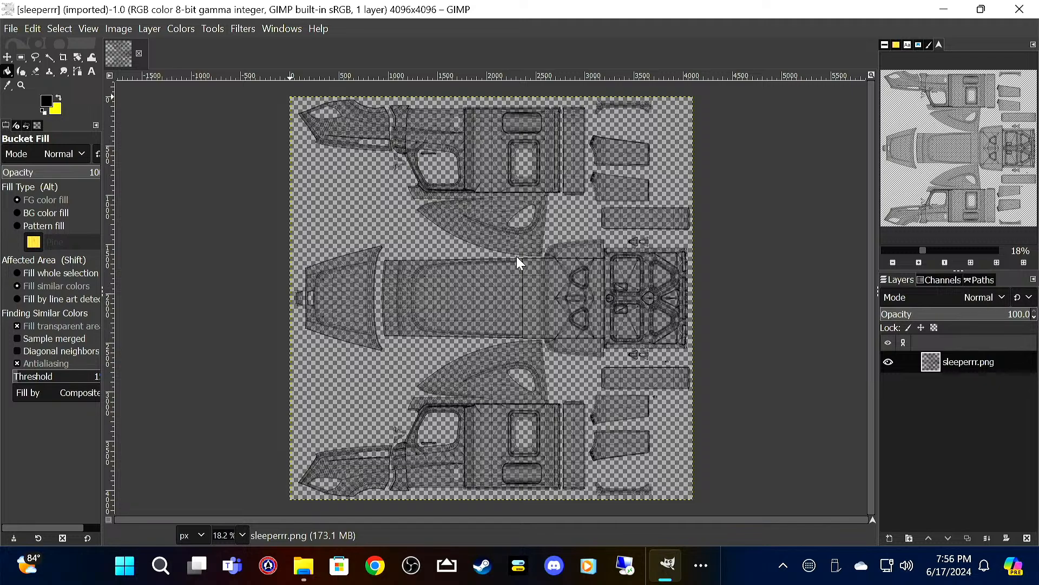
pyautogui.click(11, 28)
pyautogui.moveTo(33, 28)
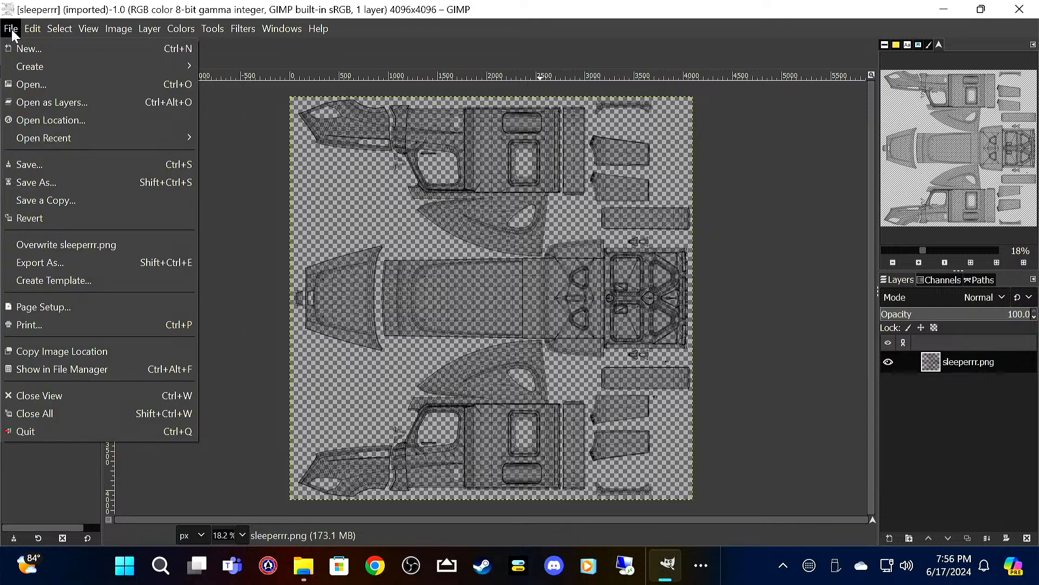
pyautogui.moveTo(46, 139)
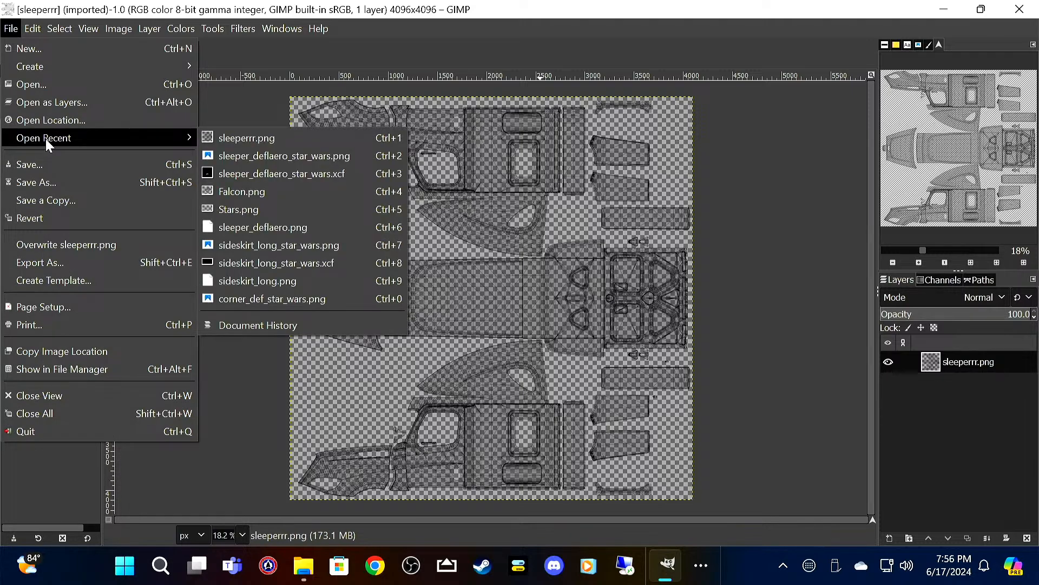
pyautogui.click(57, 103)
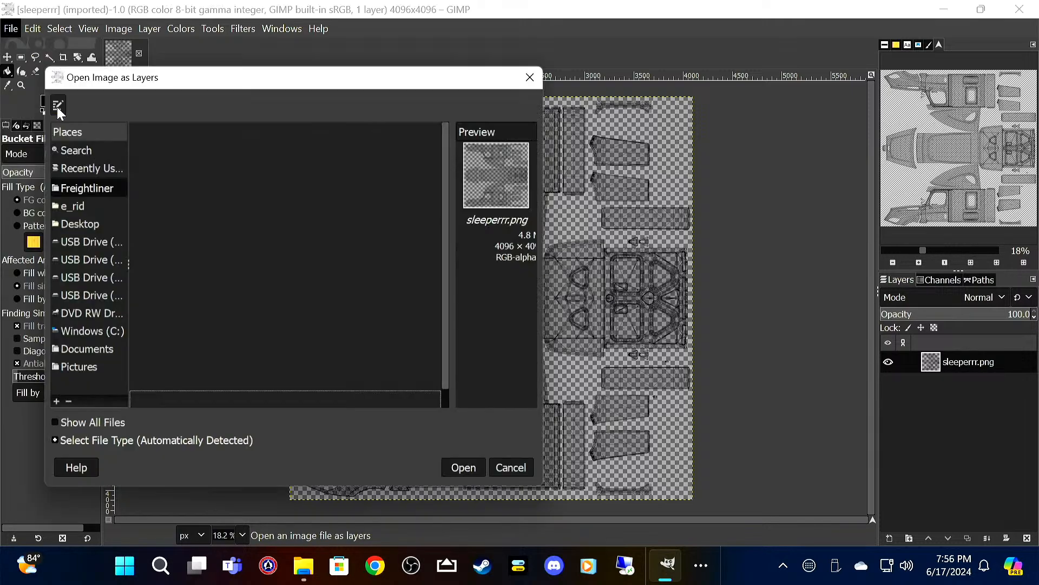
pyautogui.click(225, 405)
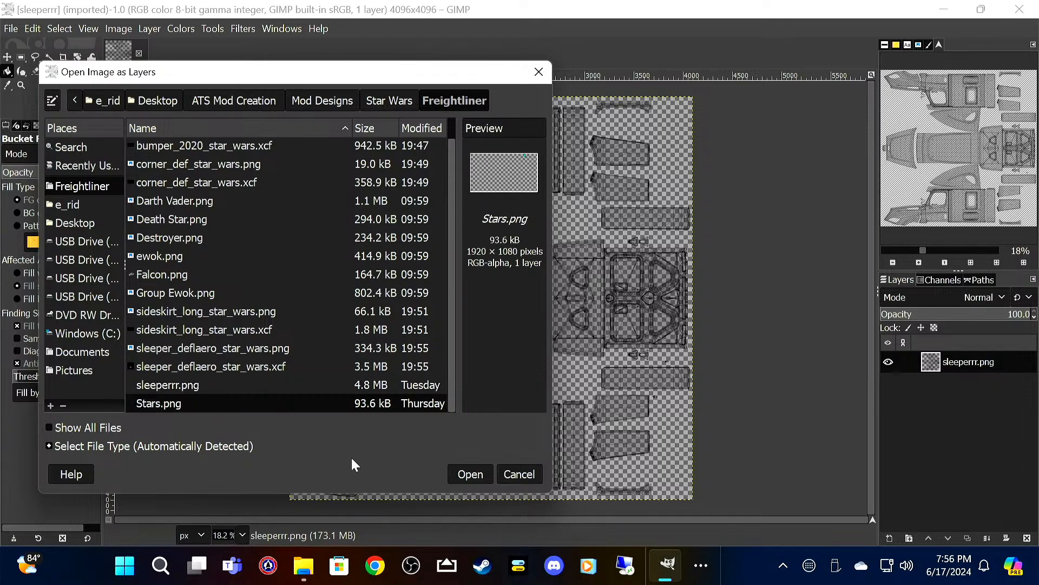
pyautogui.click(471, 480)
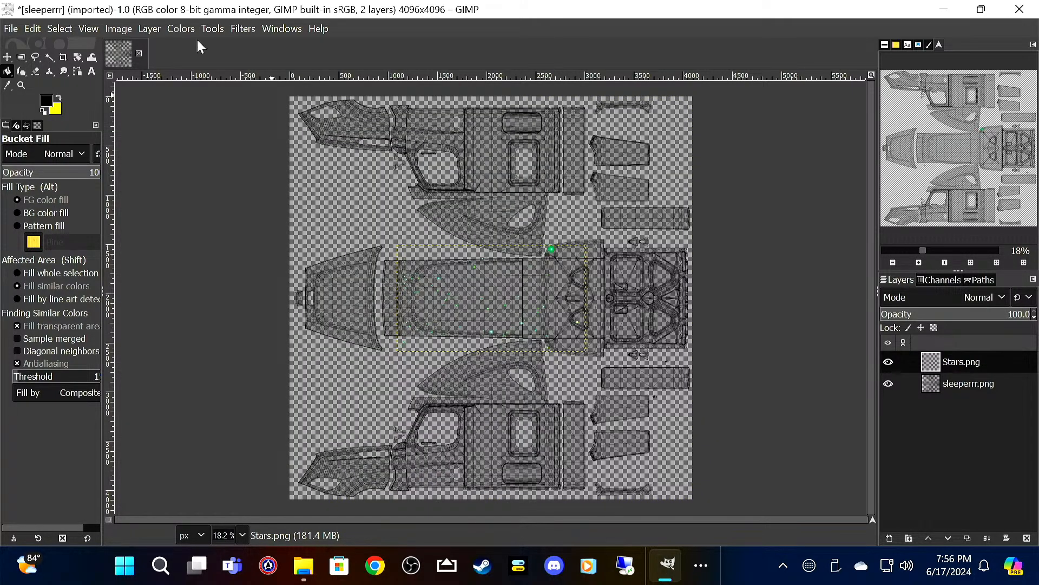
# Step: Move the Stars.png layer to the upper-left corner of the canvas and set its opacity to 50
pyautogui.click(7, 57)
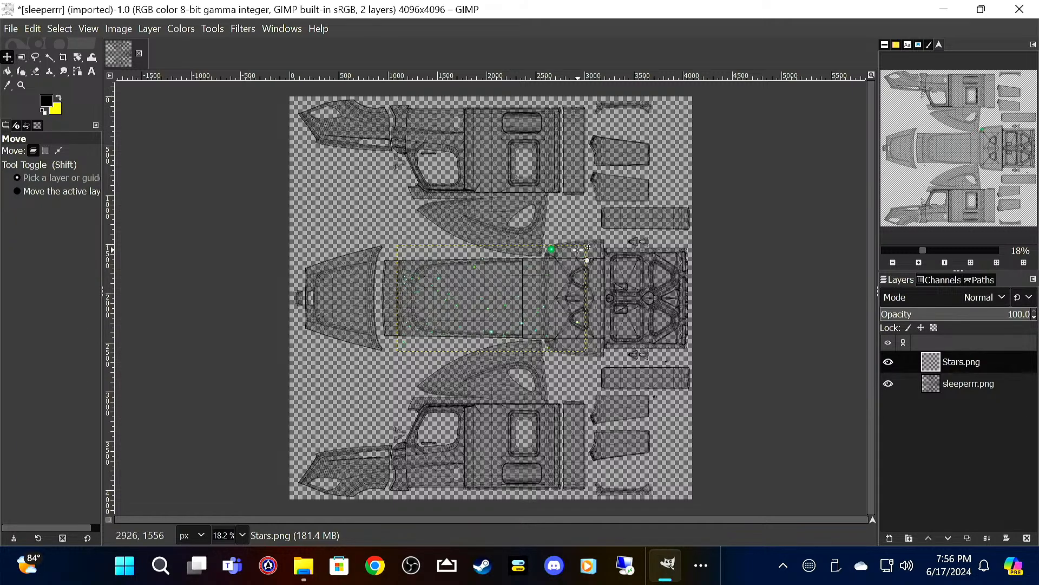
pyautogui.moveTo(553, 251); pyautogui.dragTo(459, 112)
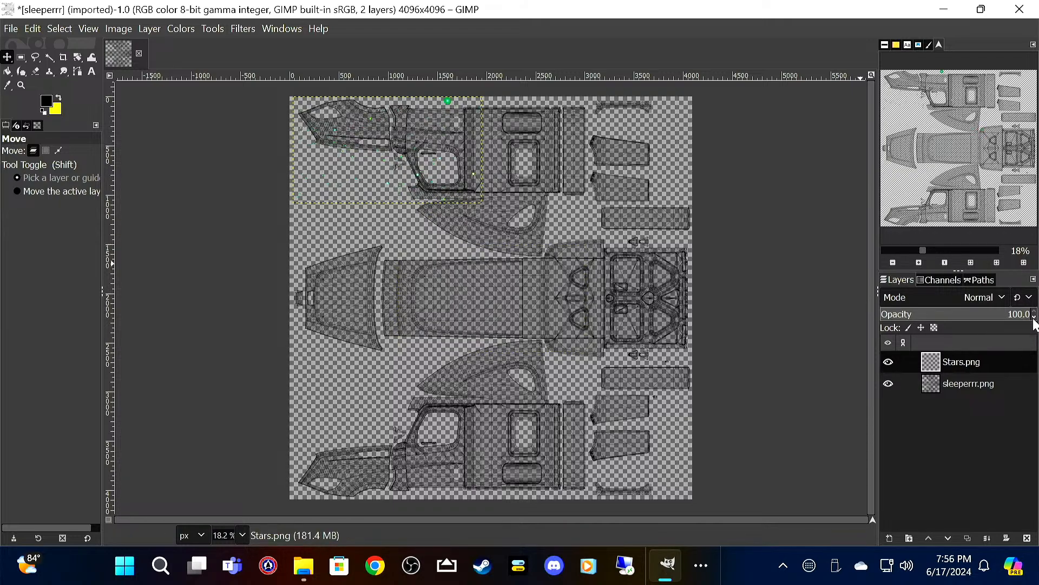
pyautogui.click(1035, 317)
pyautogui.moveTo(1035, 317); pyautogui.dragTo(1034, 317)
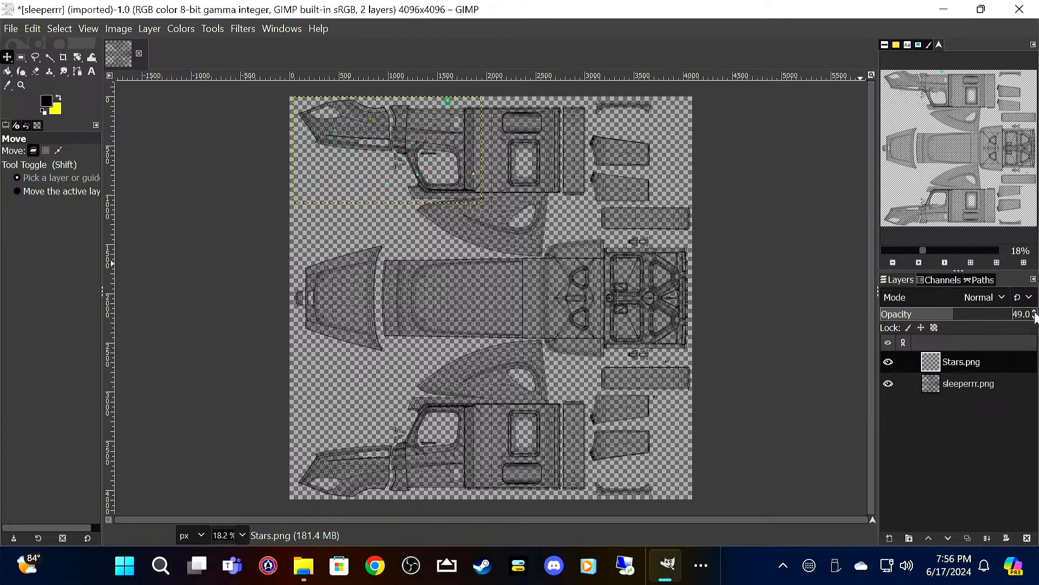
pyautogui.click(1035, 311)
# Step: Duplicate the stars layer twice, placing one copy beside the original along the canvas's top edge and the other below it at the right edge
pyautogui.rightClick(971, 361)
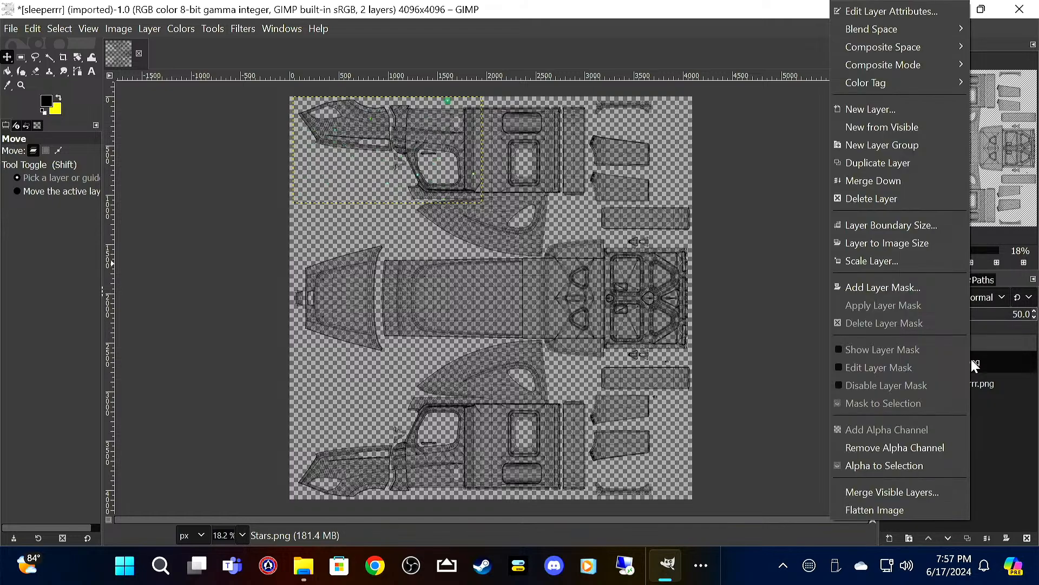
pyautogui.click(912, 169)
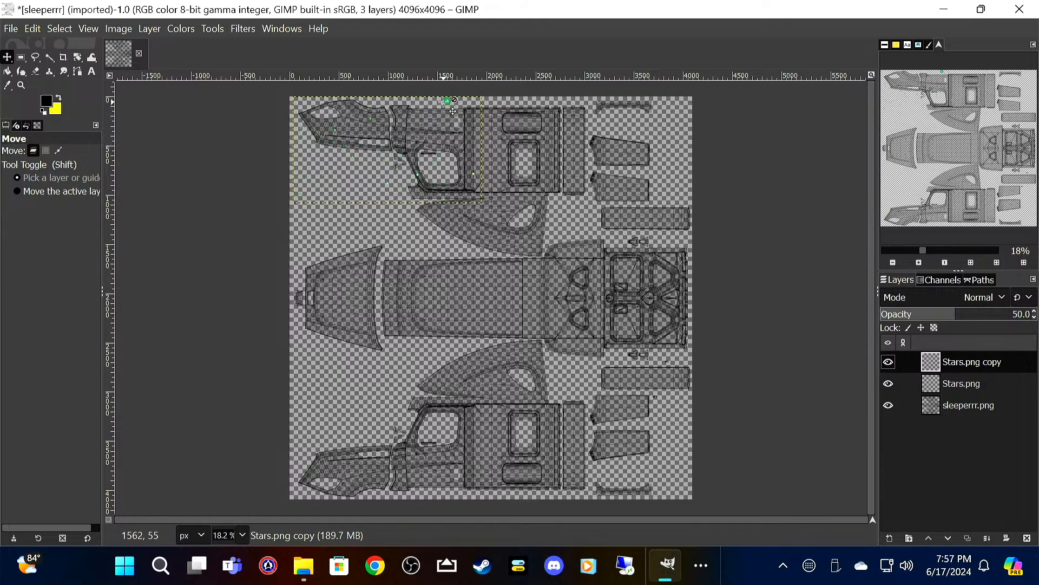
pyautogui.moveTo(459, 112); pyautogui.dragTo(648, 112)
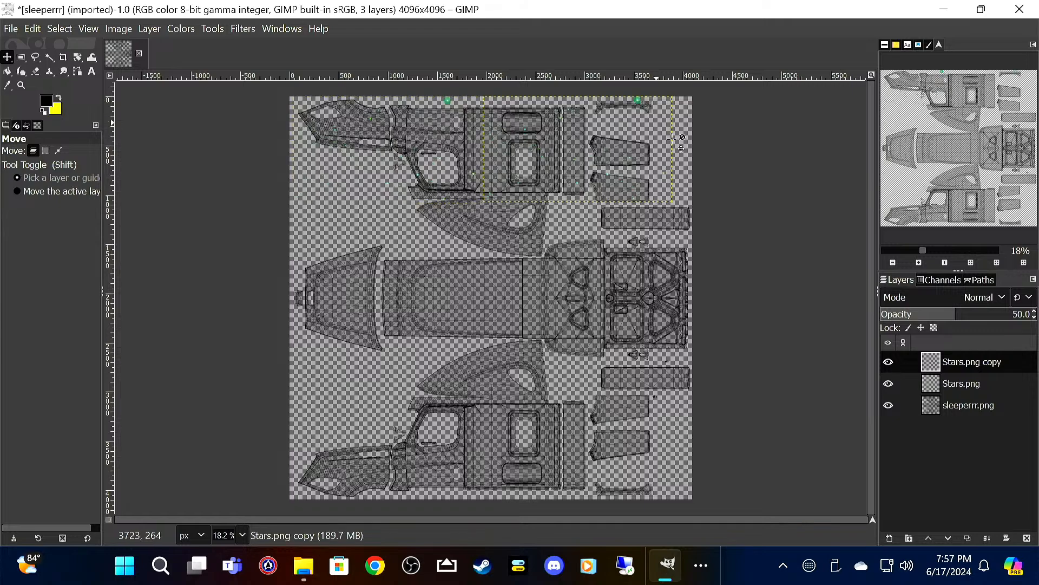
pyautogui.rightClick(939, 360)
pyautogui.click(885, 162)
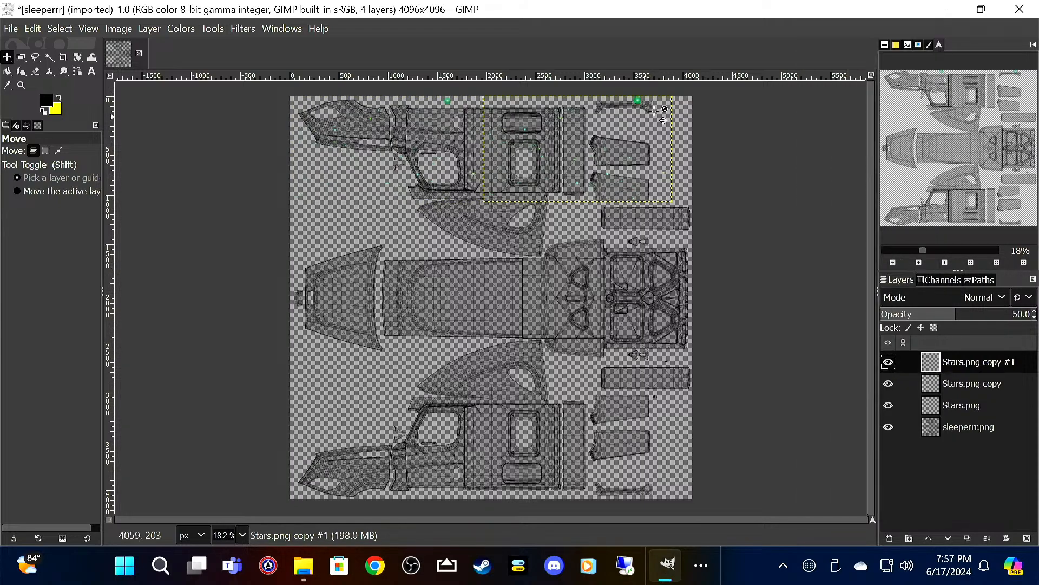
pyautogui.moveTo(648, 109); pyautogui.dragTo(670, 208)
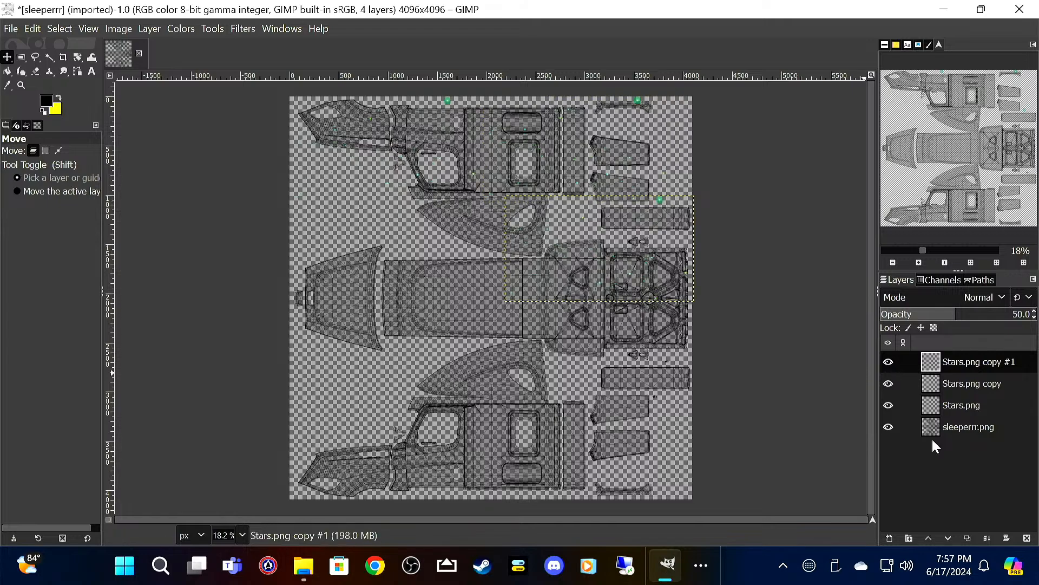
pyautogui.rightClick(983, 359)
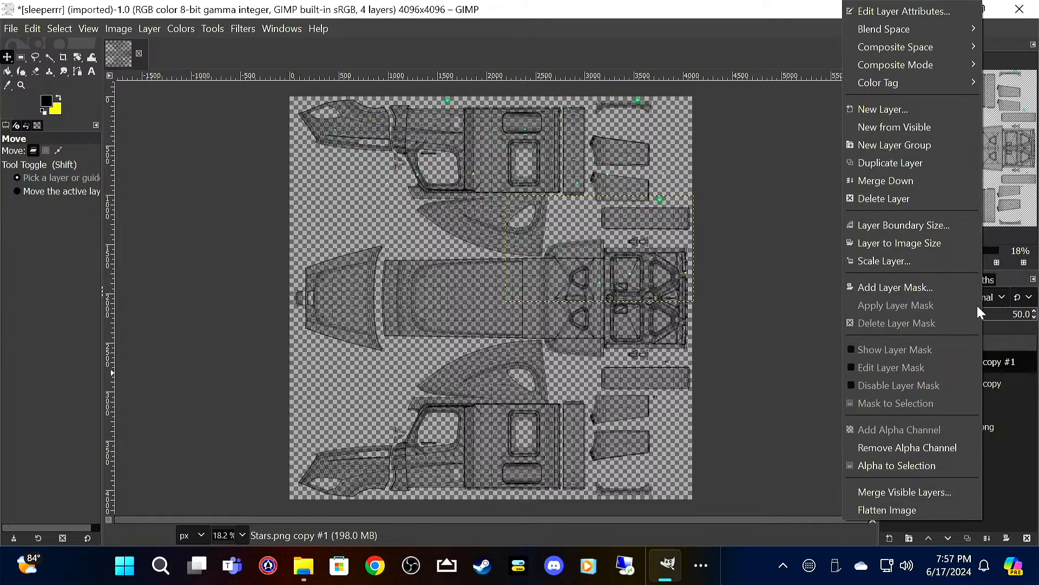
pyautogui.click(926, 110)
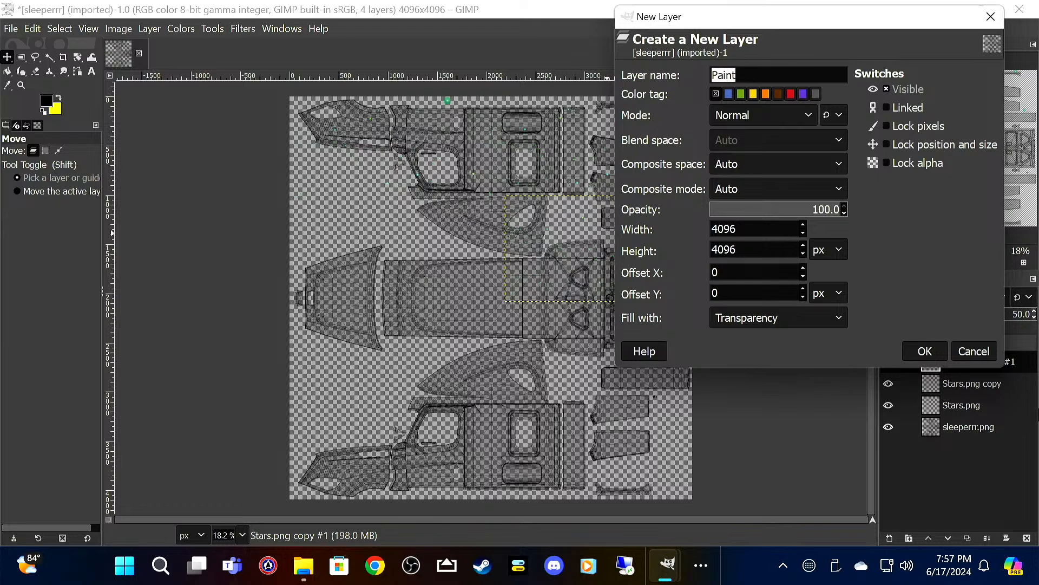
pyautogui.click(978, 351)
# Step: Duplicate the stars layer twice more and extend the second row of stars across to the canvas's left edge
pyautogui.rightClick(984, 361)
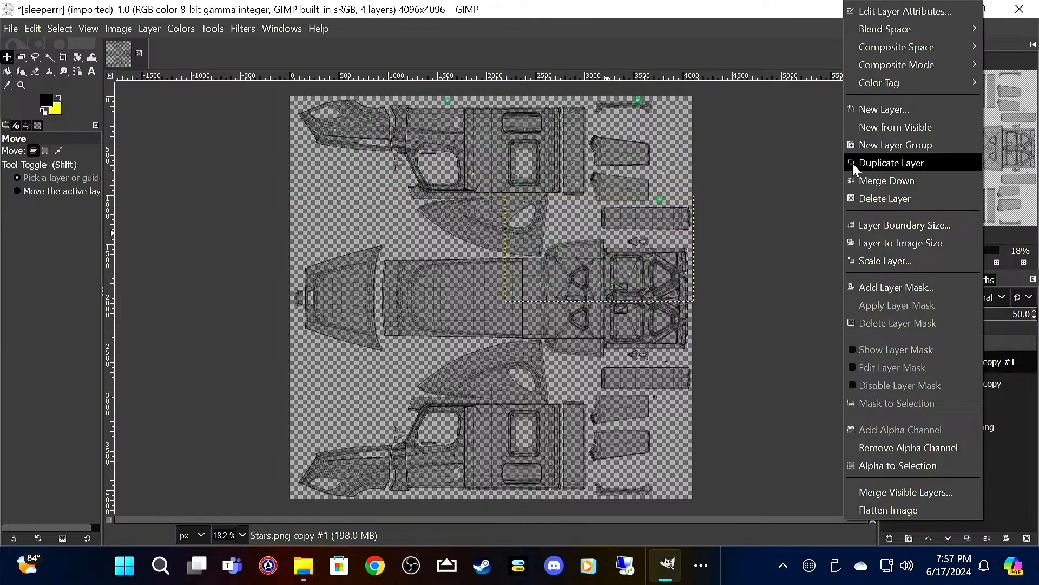
pyautogui.click(883, 162)
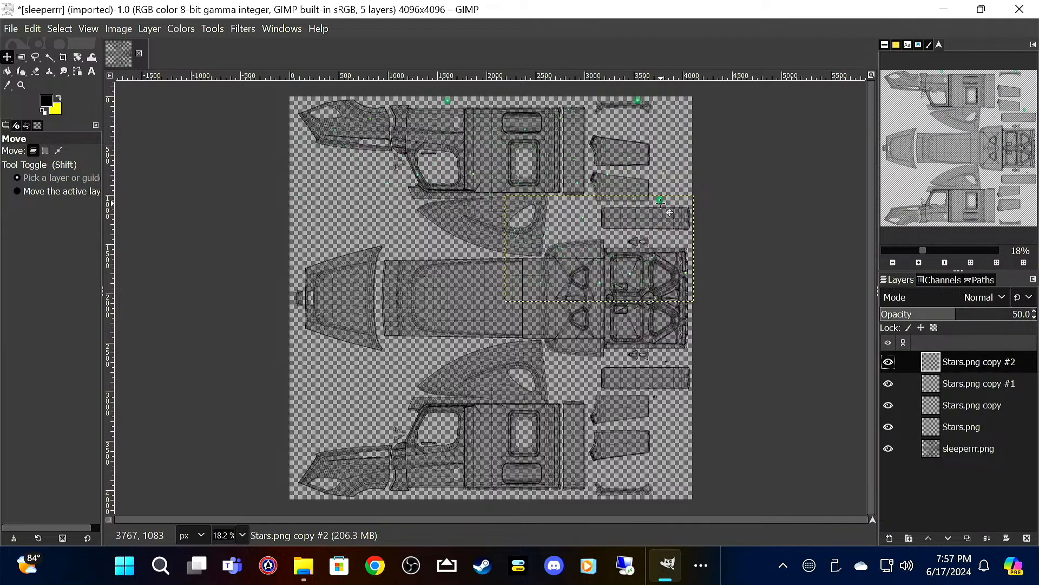
pyautogui.moveTo(670, 212); pyautogui.dragTo(482, 206)
pyautogui.rightClick(995, 362)
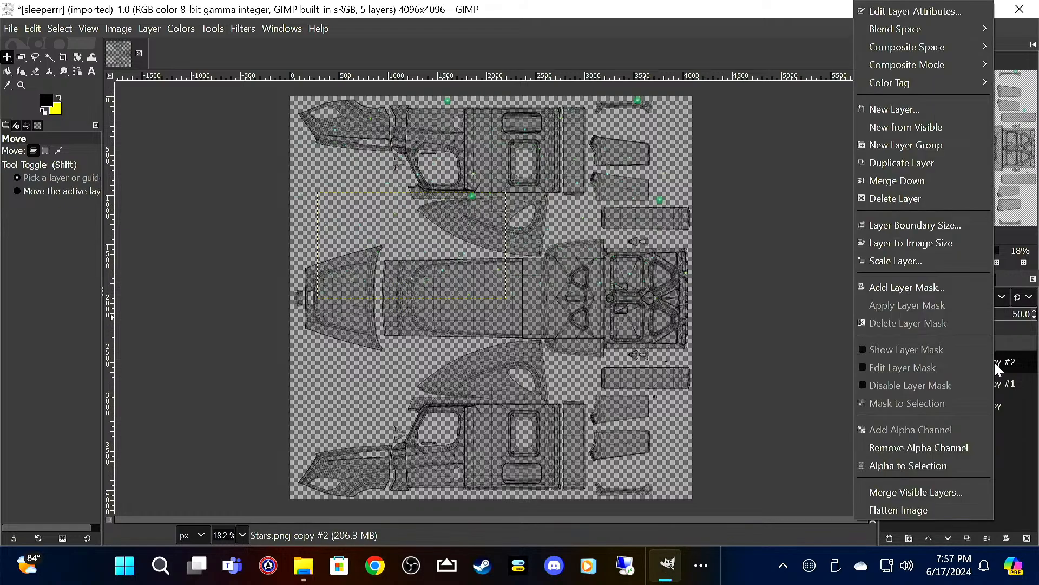
pyautogui.click(928, 160)
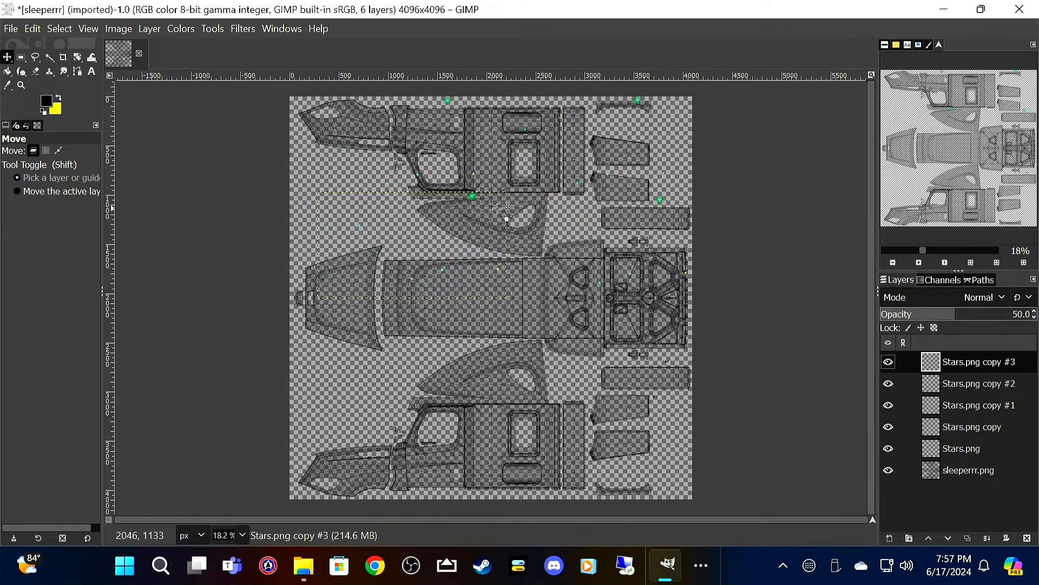
pyautogui.moveTo(473, 205); pyautogui.dragTo(433, 205)
# Step: Duplicate the stars layer three more times to form a third row directly below, running from the canvas's left edge to its right edge
pyautogui.rightClick(945, 368)
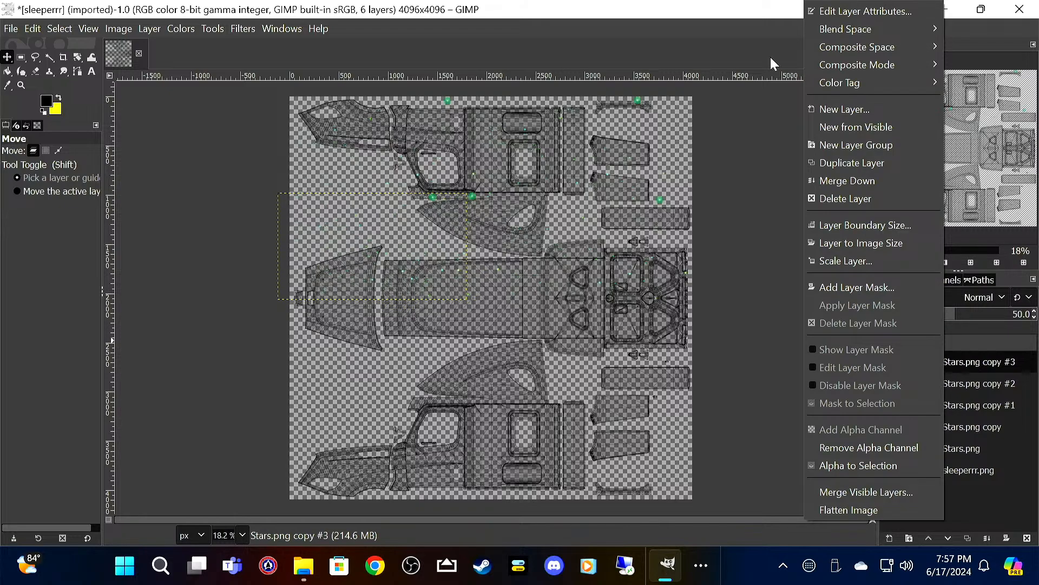
pyautogui.click(881, 162)
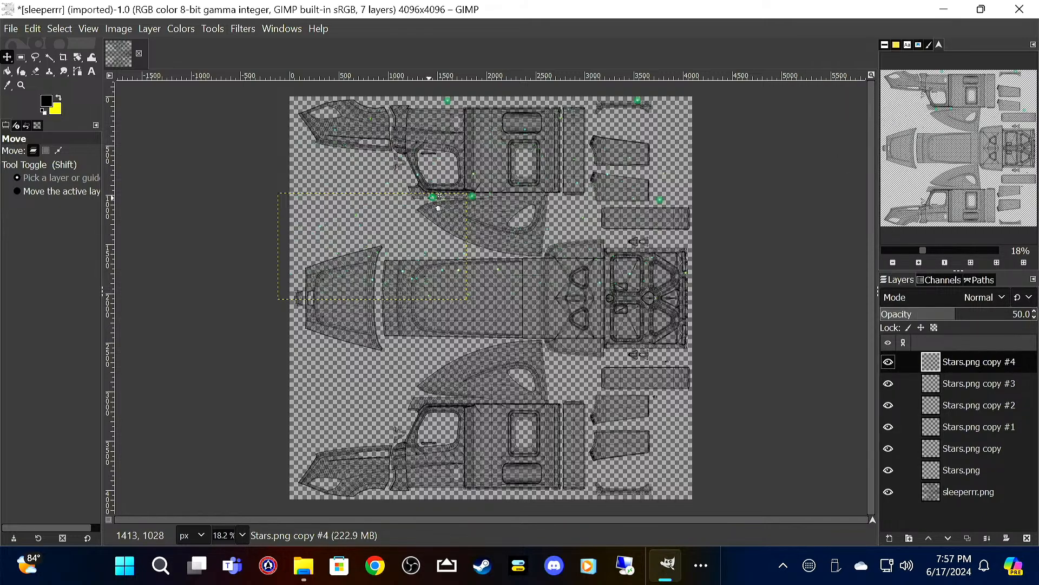
pyautogui.moveTo(440, 196); pyautogui.dragTo(438, 302)
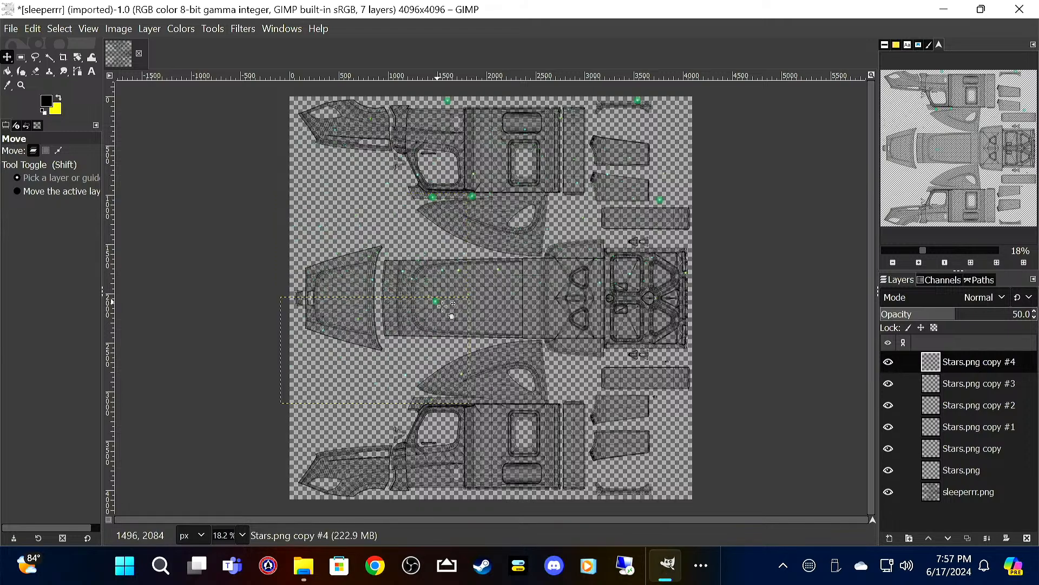
pyautogui.rightClick(969, 361)
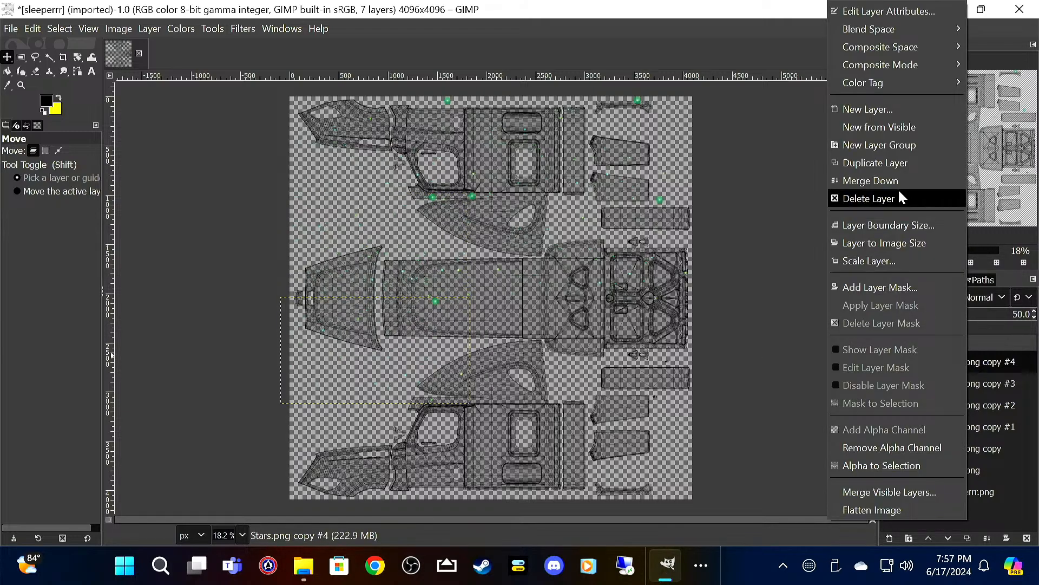
pyautogui.click(900, 162)
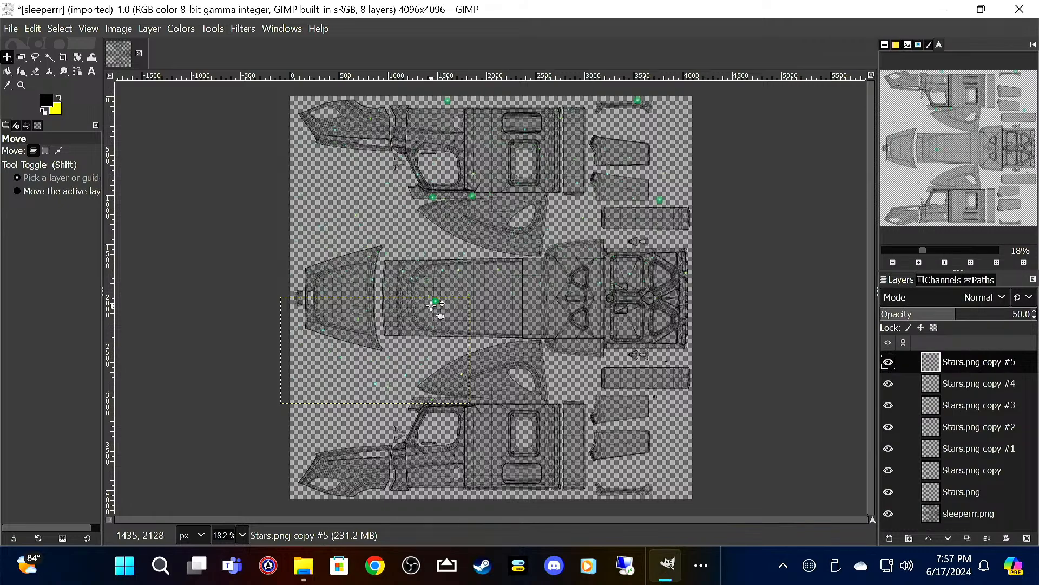
pyautogui.moveTo(434, 301); pyautogui.dragTo(621, 300)
pyautogui.rightClick(948, 364)
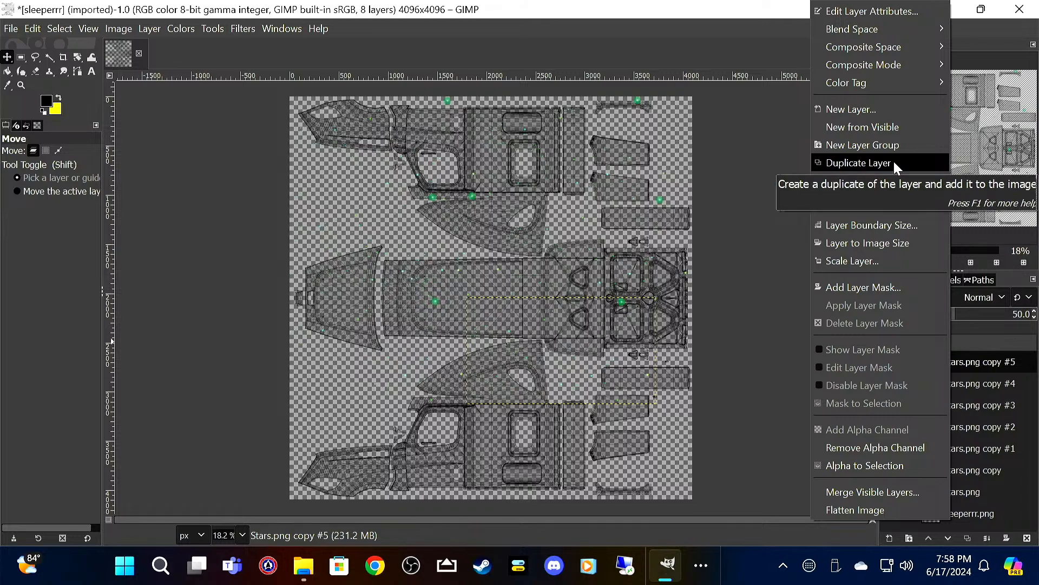
pyautogui.click(893, 163)
pyautogui.moveTo(622, 302); pyautogui.dragTo(671, 301)
# Step: Duplicate the stars layer three more times to form the lowest row of stars, running from the canvas's right edge to its left edge
pyautogui.rightClick(977, 361)
pyautogui.click(979, 362)
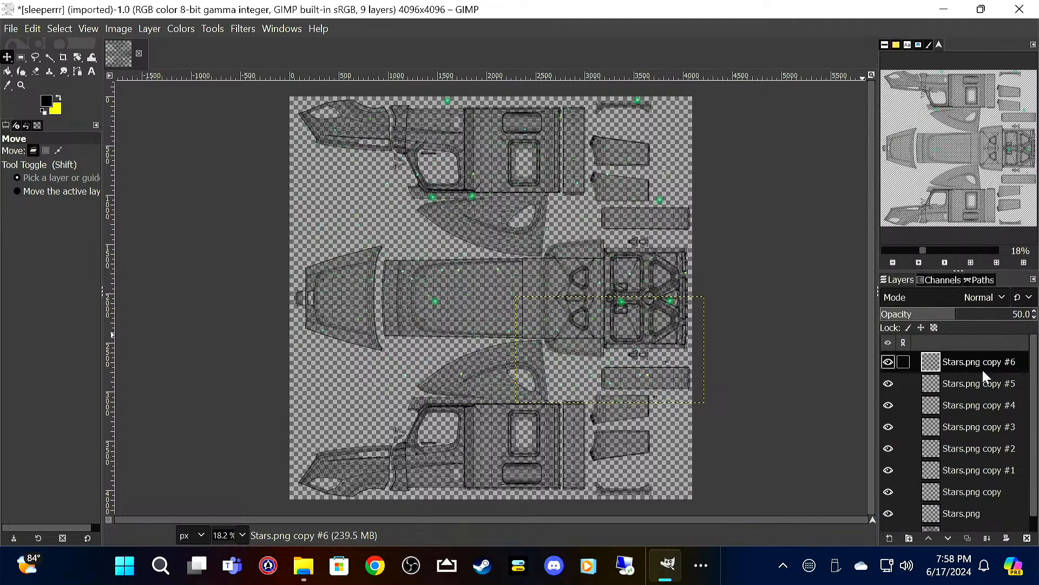
pyautogui.rightClick(992, 365)
pyautogui.click(928, 159)
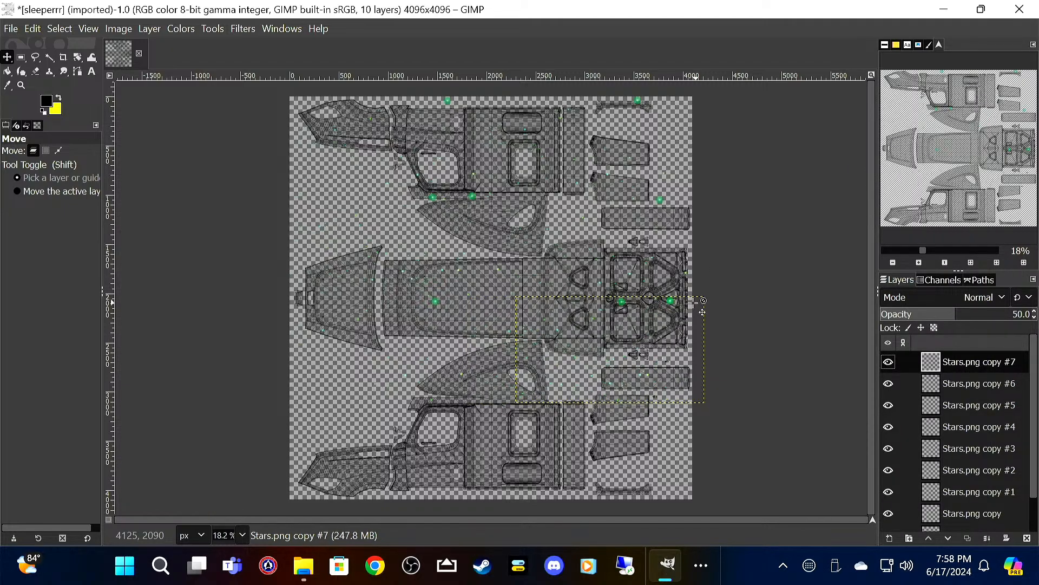
pyautogui.moveTo(703, 312); pyautogui.dragTo(680, 419)
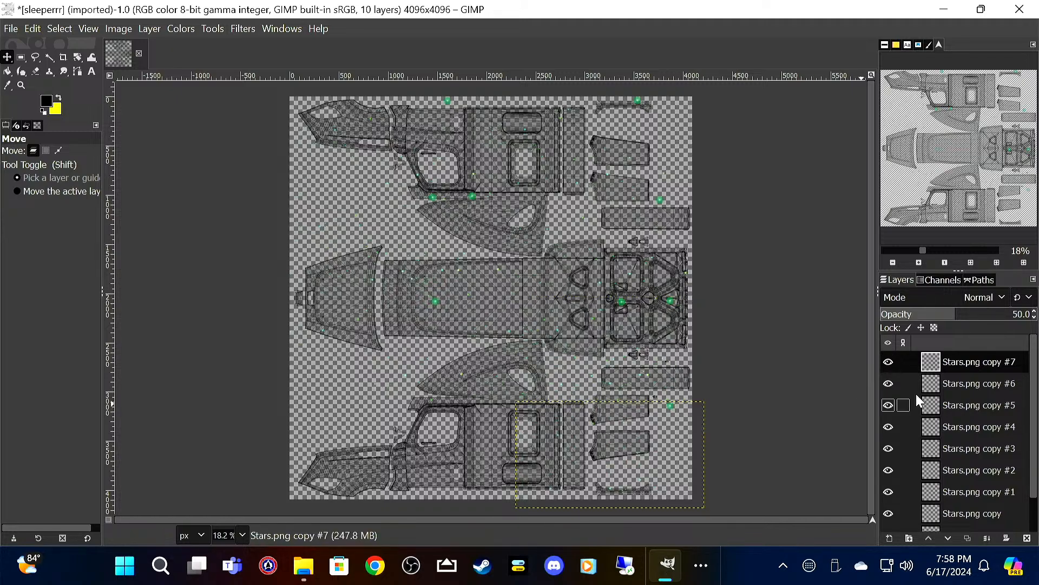
pyautogui.rightClick(951, 360)
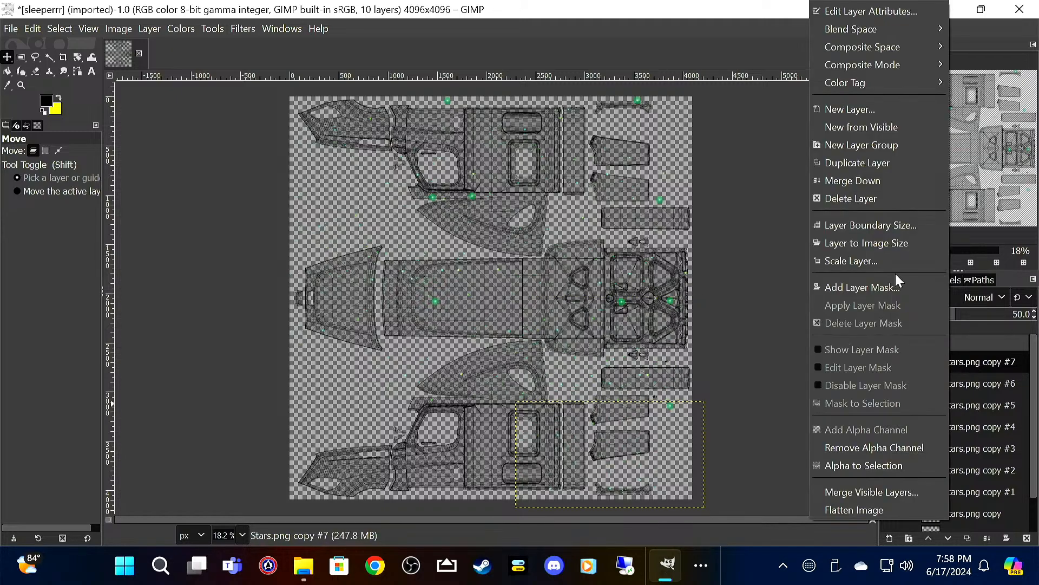
pyautogui.click(889, 162)
pyautogui.moveTo(678, 415); pyautogui.dragTo(502, 405)
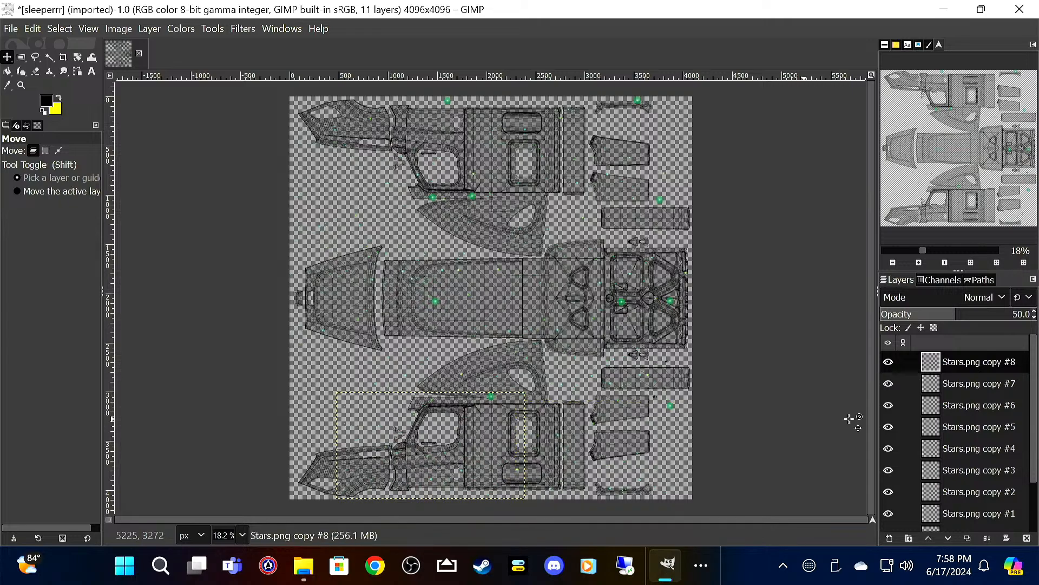
pyautogui.rightClick(960, 359)
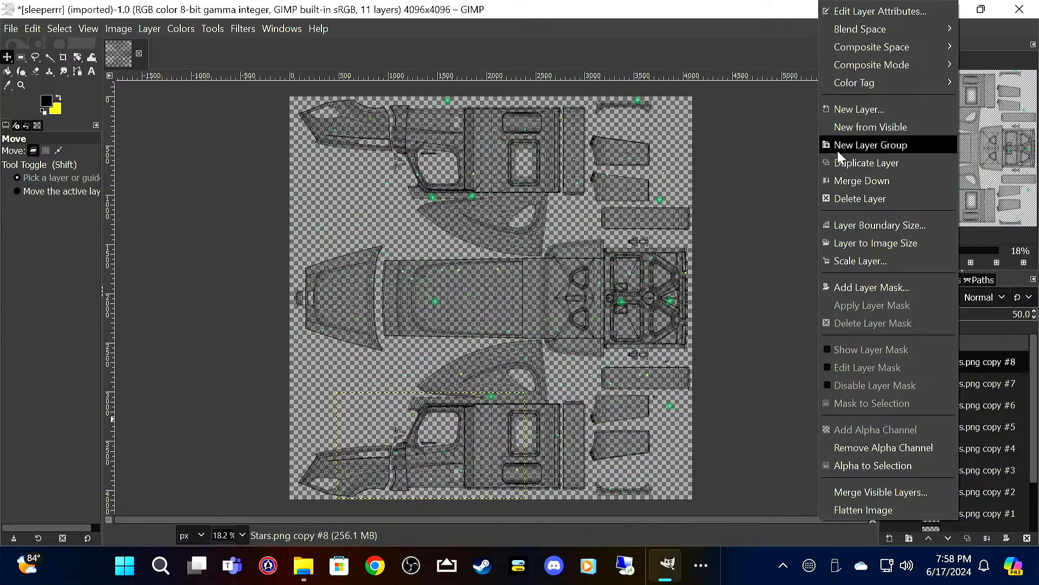
pyautogui.click(853, 162)
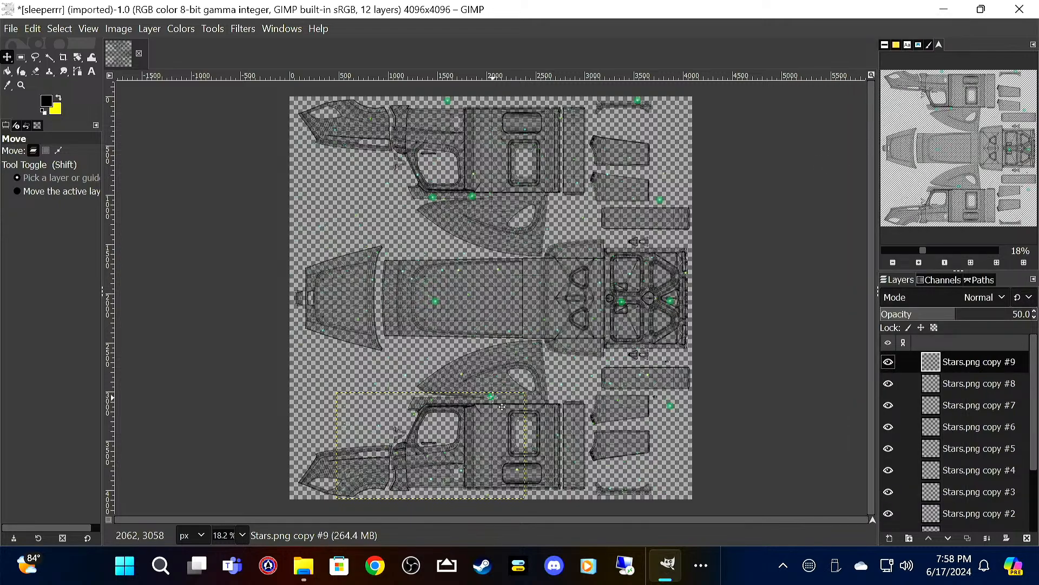
pyautogui.moveTo(503, 399); pyautogui.dragTo(454, 404)
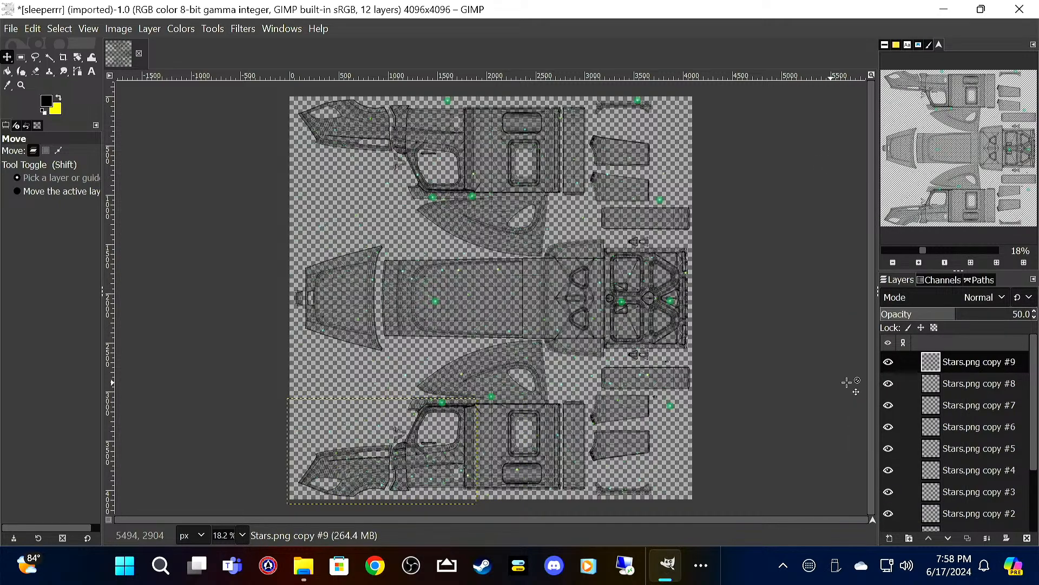
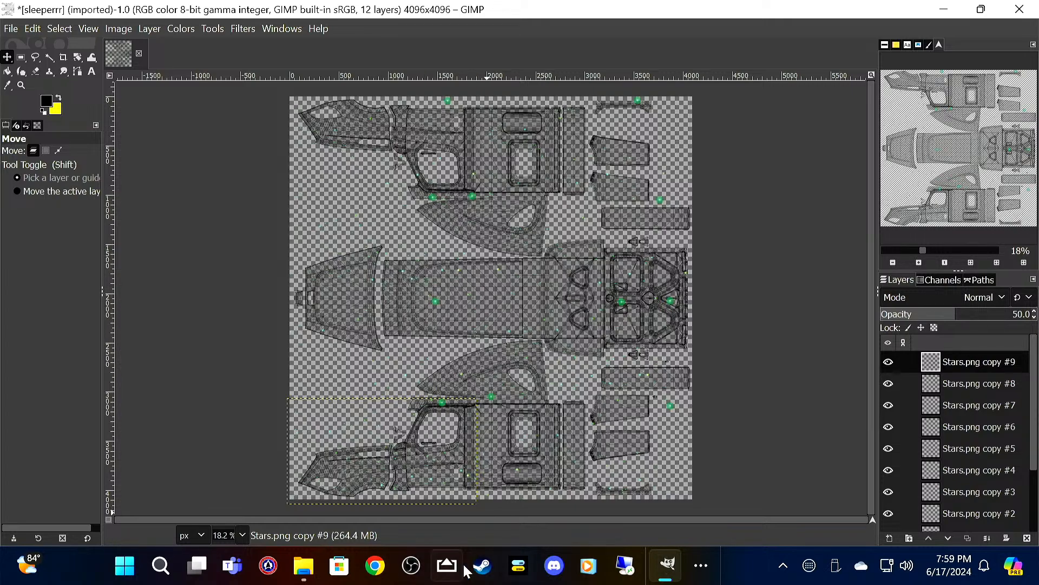
# Step: Import Destroyer.png from the Freightliner folder as a new layer in the sleeper template
pyautogui.scroll(3, 438, 477)
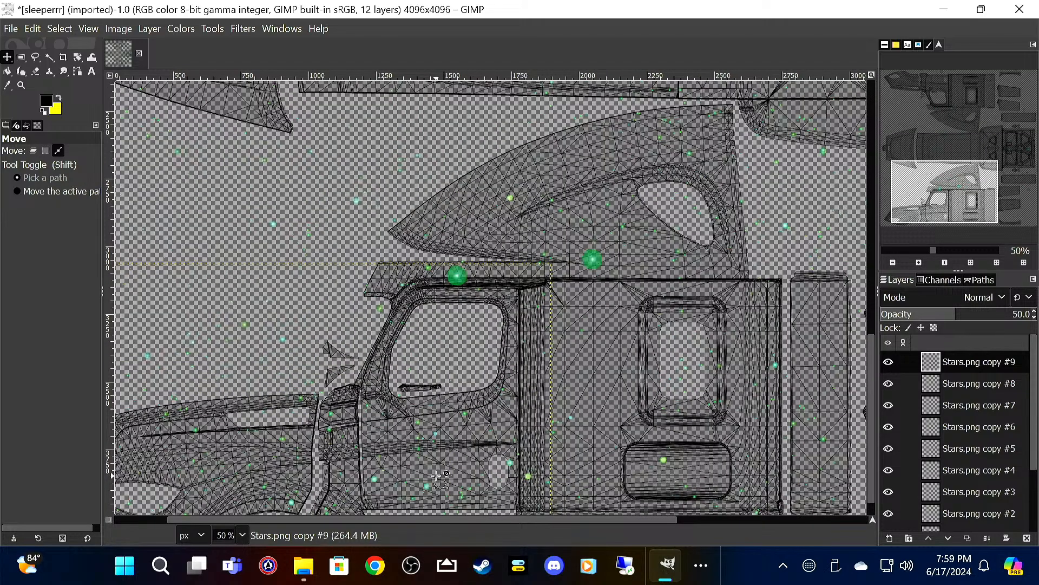
pyautogui.scroll(2, 438, 478)
pyautogui.scroll(-3, 452, 433)
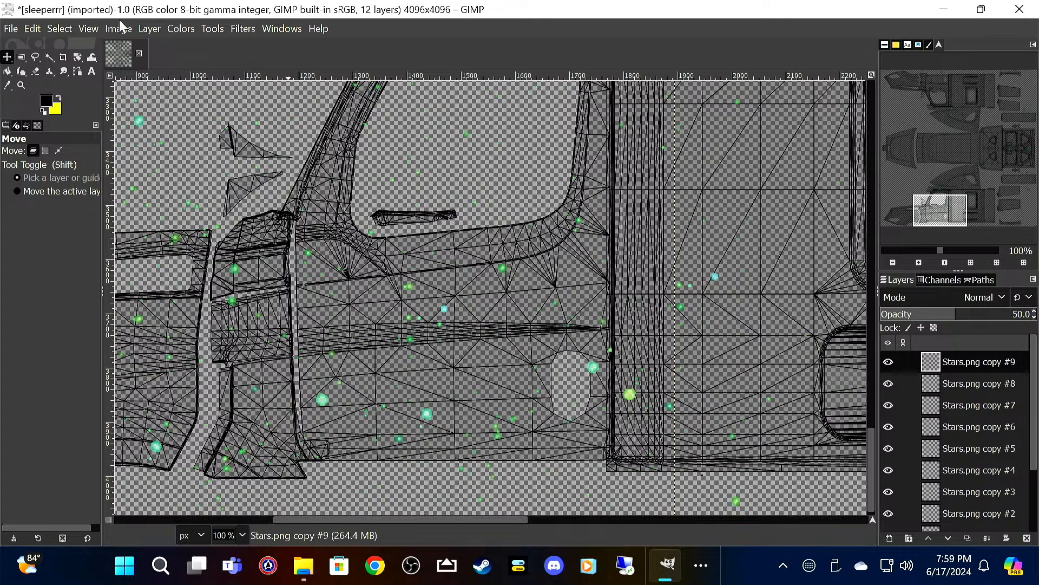
pyautogui.click(12, 28)
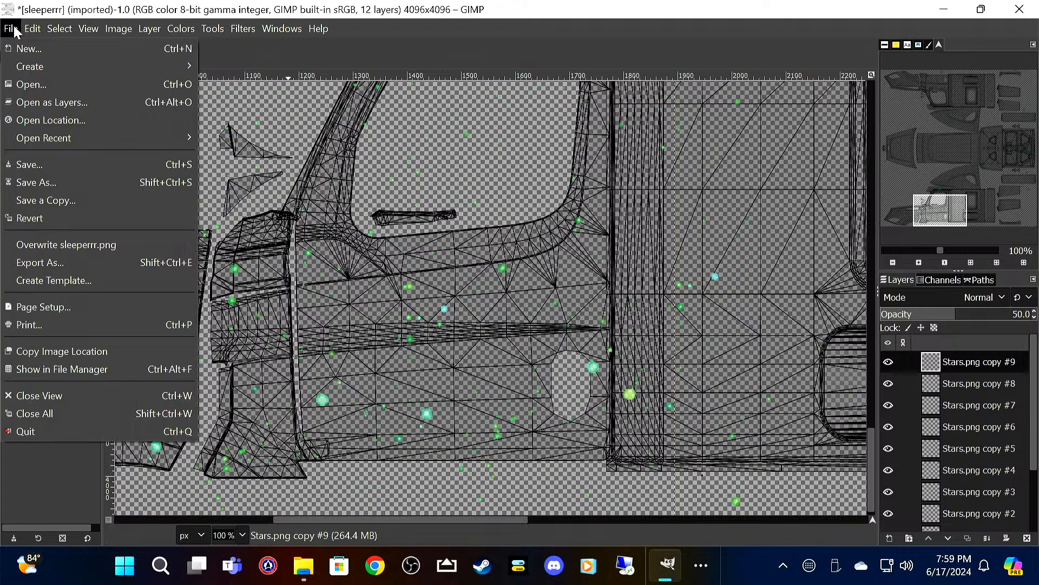
pyautogui.click(57, 101)
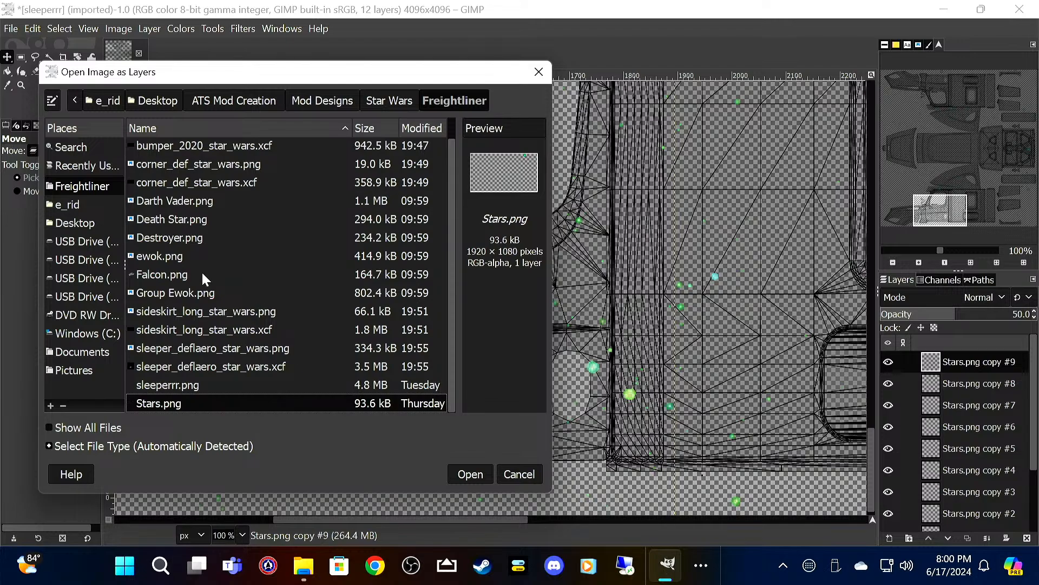
pyautogui.click(194, 238)
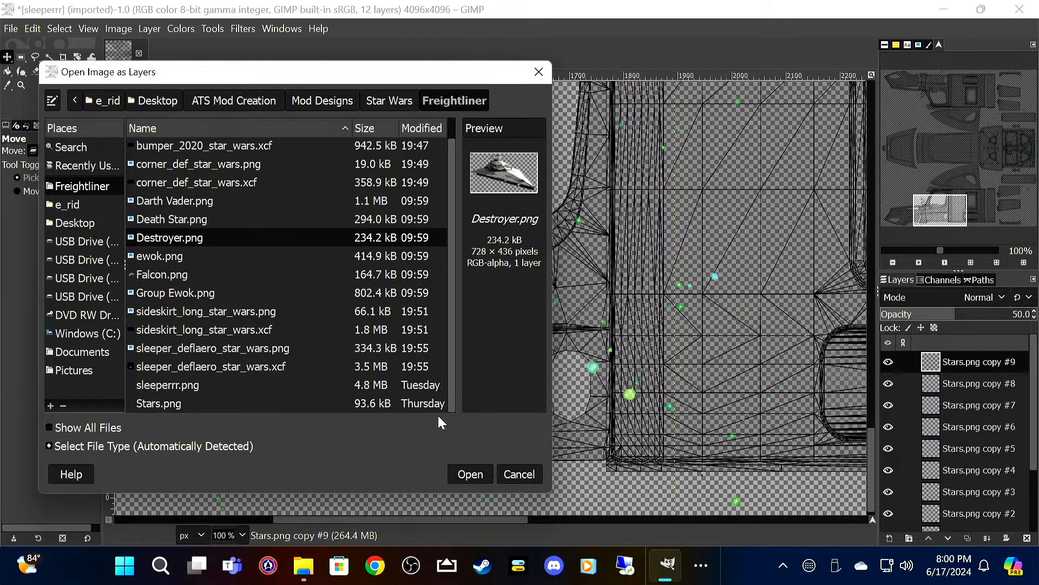
pyautogui.click(470, 474)
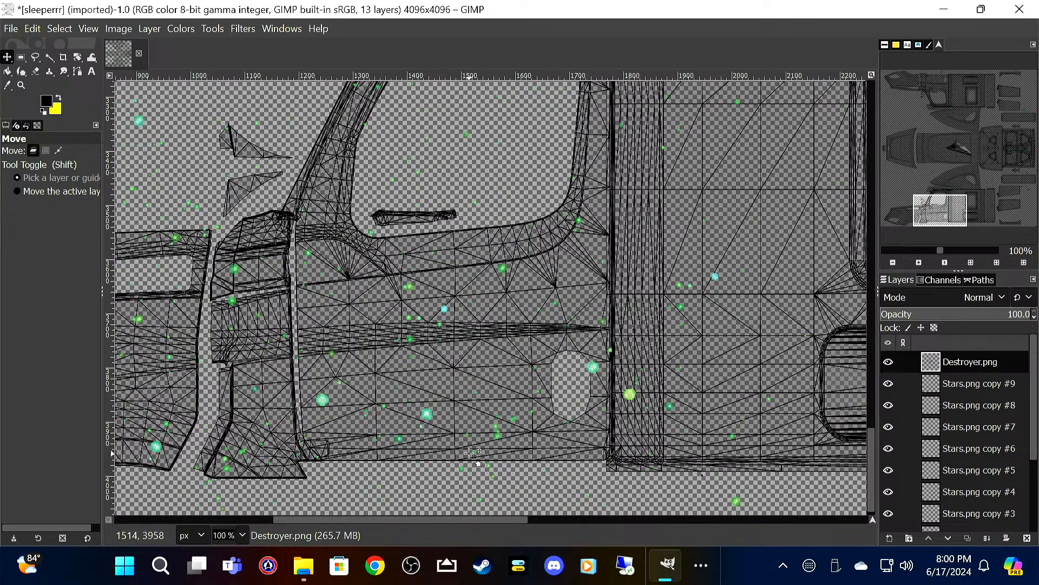
# Step: Move the Star Destroyer layer from the middle of the canvas onto the lower cab's door below its window
pyautogui.scroll(-4, 598, 282)
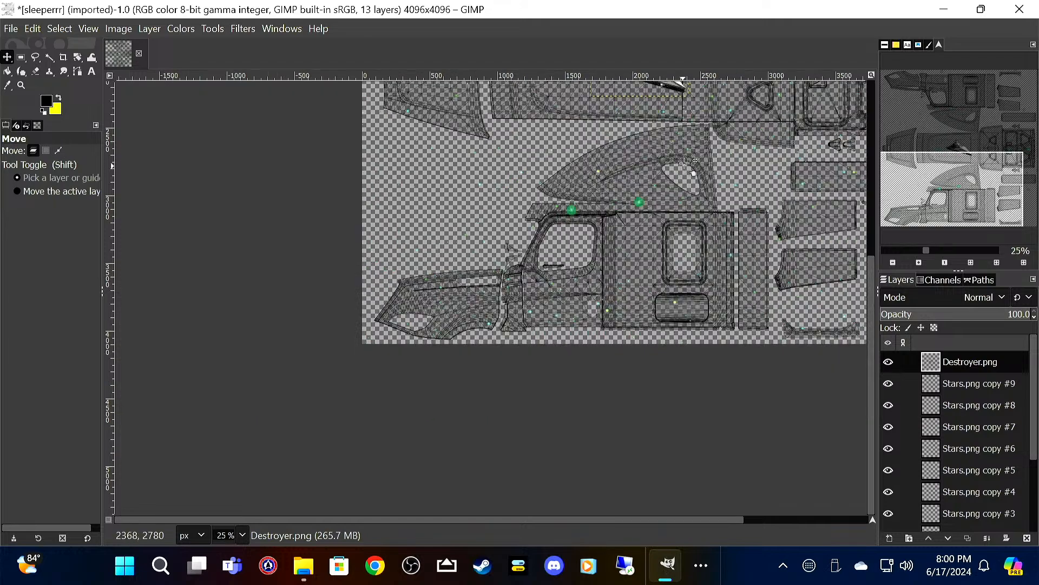
pyautogui.moveTo(677, 139); pyautogui.dragTo(675, 235)
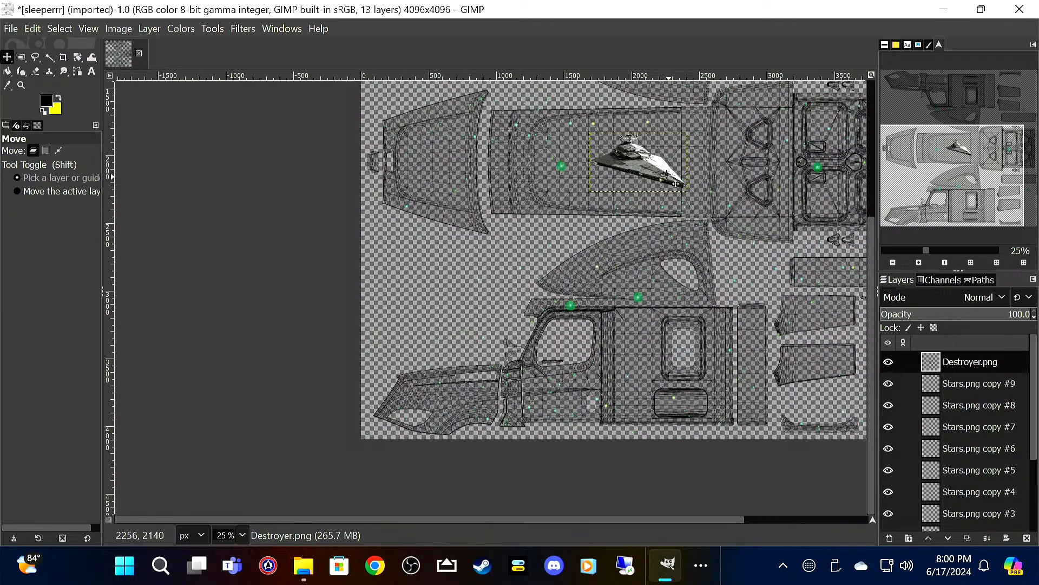
pyautogui.moveTo(644, 168); pyautogui.dragTo(566, 400)
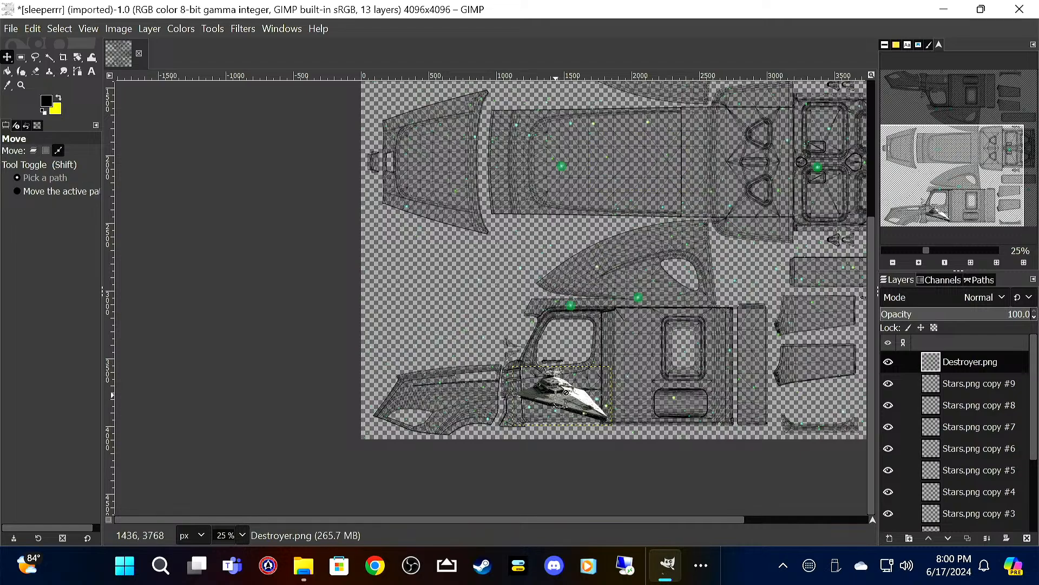
pyautogui.scroll(4, 563, 400)
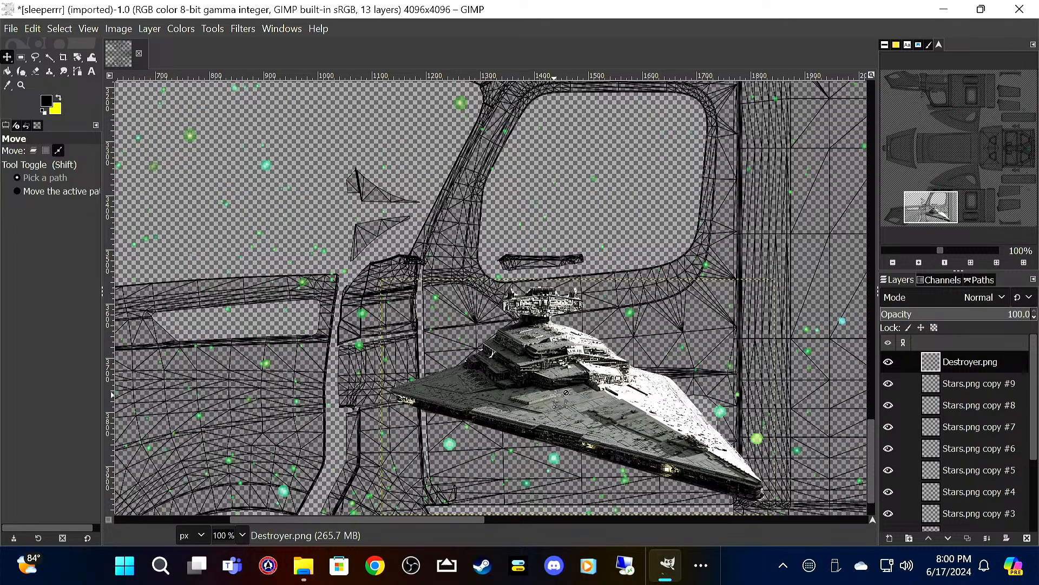
# Step: Scale the Star Destroyer layer proportionally to a width of 528 px
pyautogui.rightClick(583, 187)
pyautogui.moveTo(644, 293)
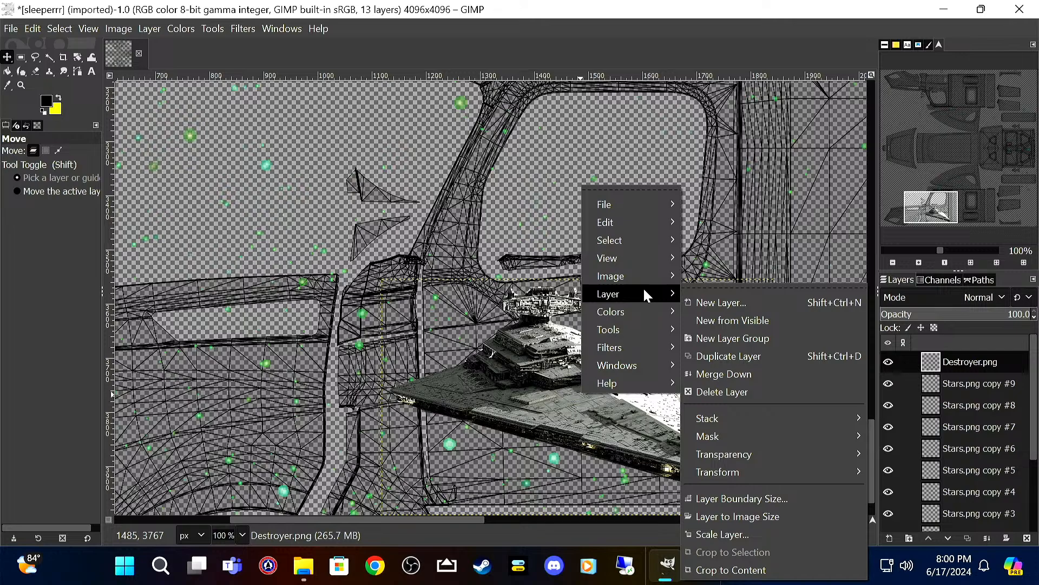
pyautogui.click(723, 535)
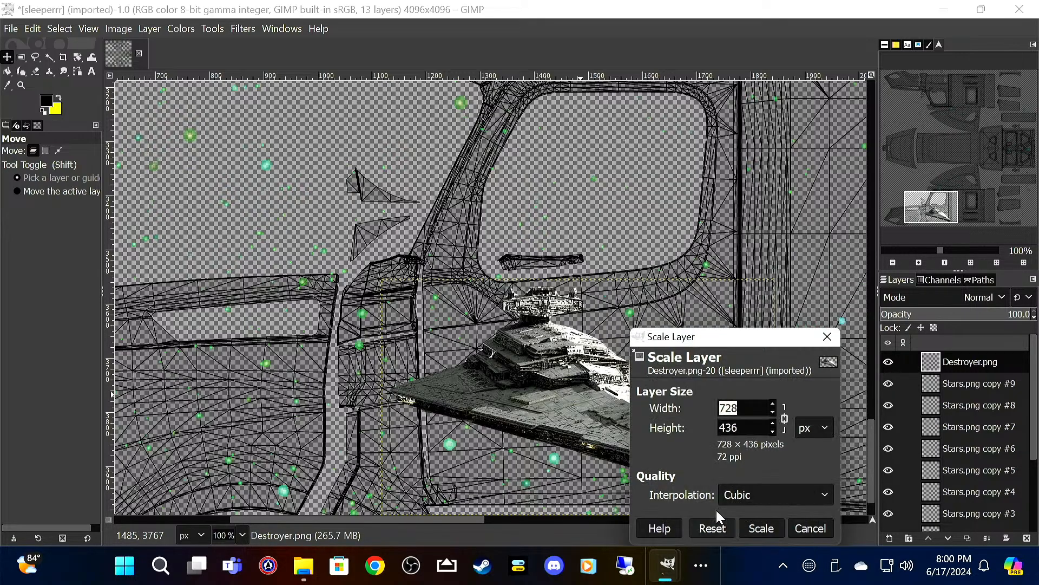
pyautogui.write('528')
pyautogui.click(761, 528)
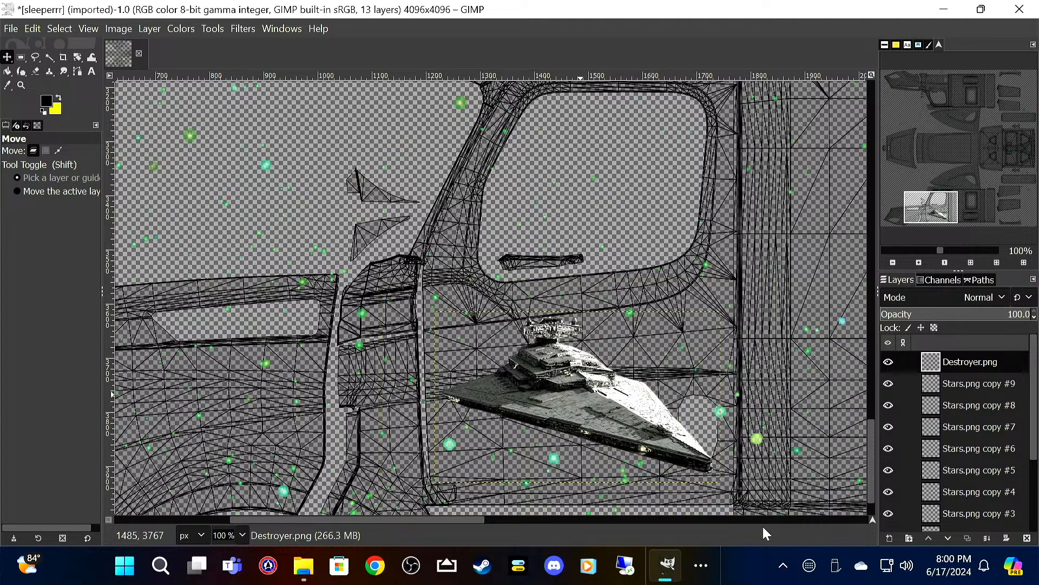
# Step: Scale the Star Destroyer layer proportionally to a width of 428 px and reposition it within the lower cab's door panel, clear of the door handle
pyautogui.rightClick(583, 391)
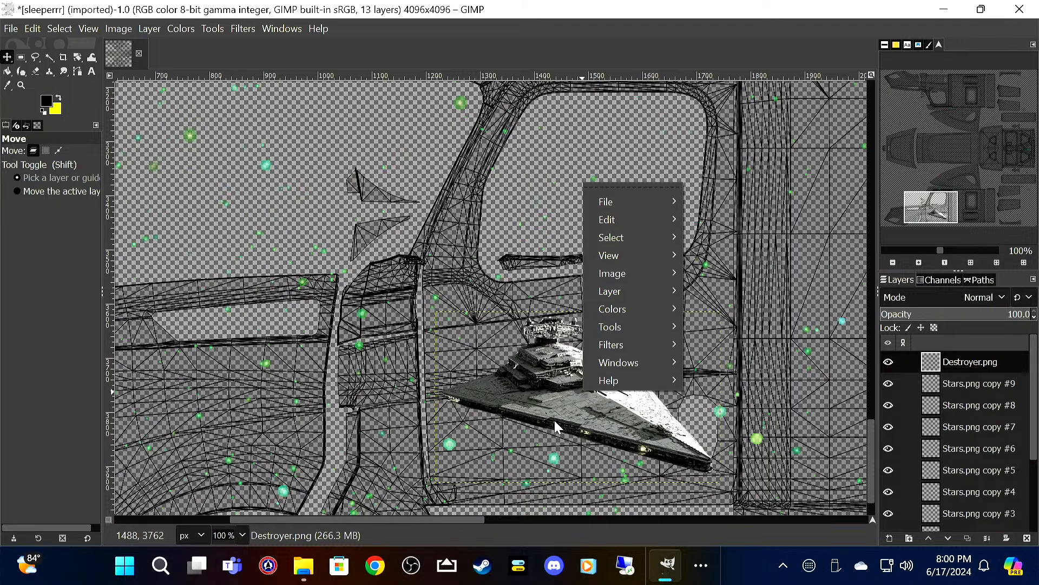
pyautogui.moveTo(639, 294)
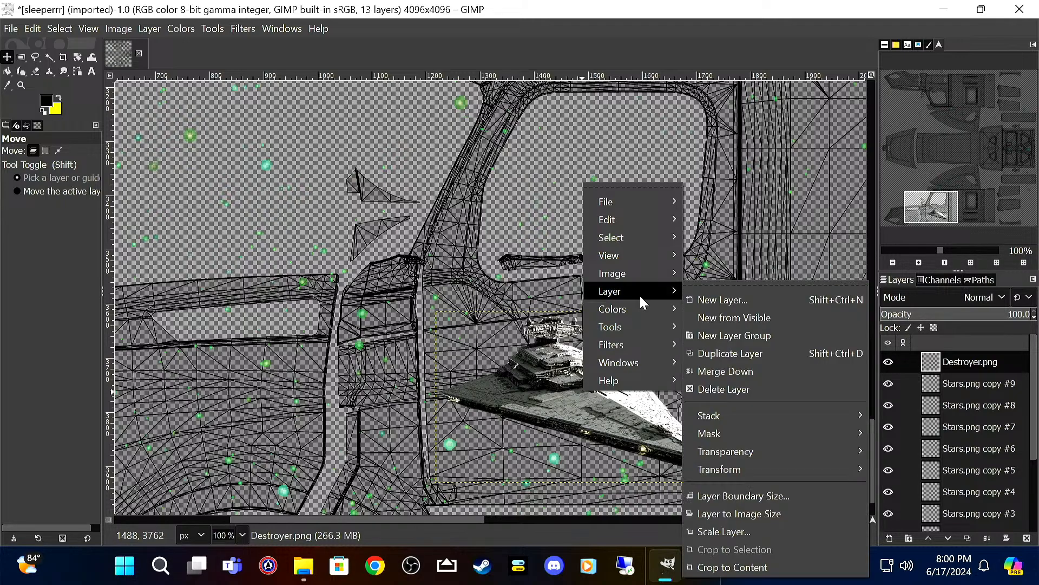
pyautogui.click(745, 528)
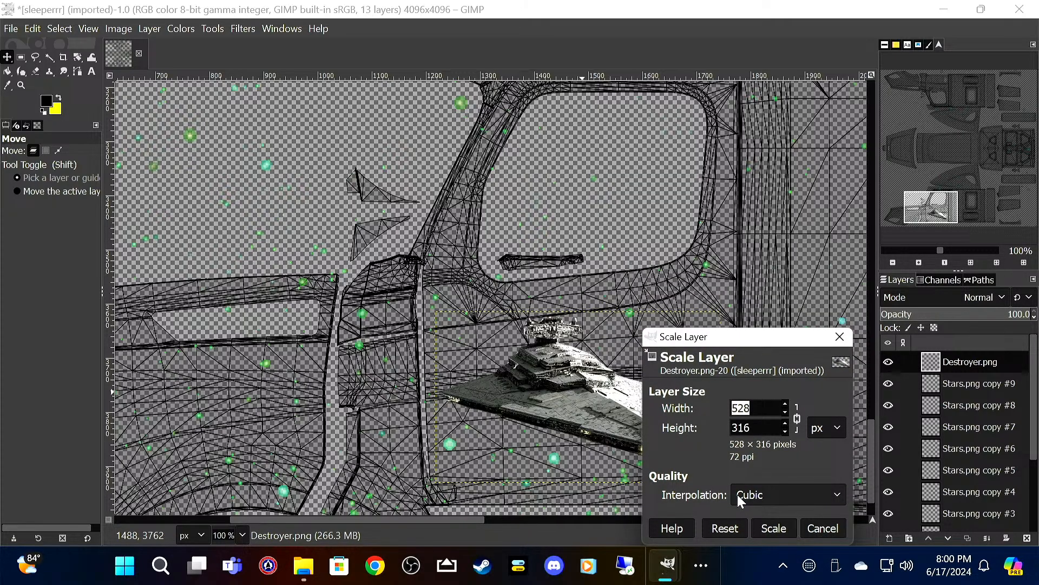
pyautogui.write('428')
pyautogui.press('Tab')
pyautogui.click(772, 528)
pyautogui.moveTo(602, 414); pyautogui.dragTo(575, 425)
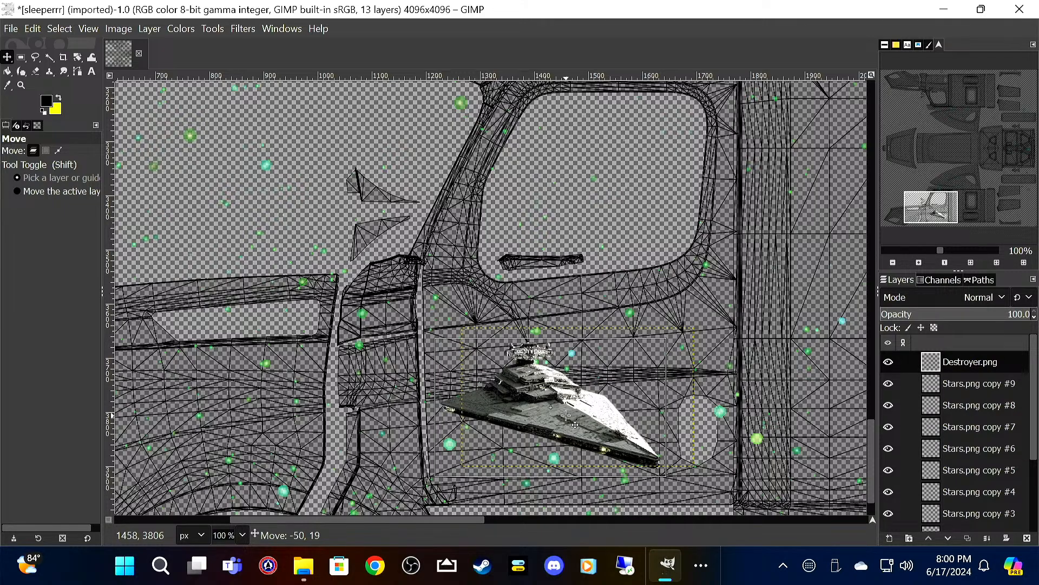
pyautogui.moveTo(575, 425); pyautogui.dragTo(575, 424)
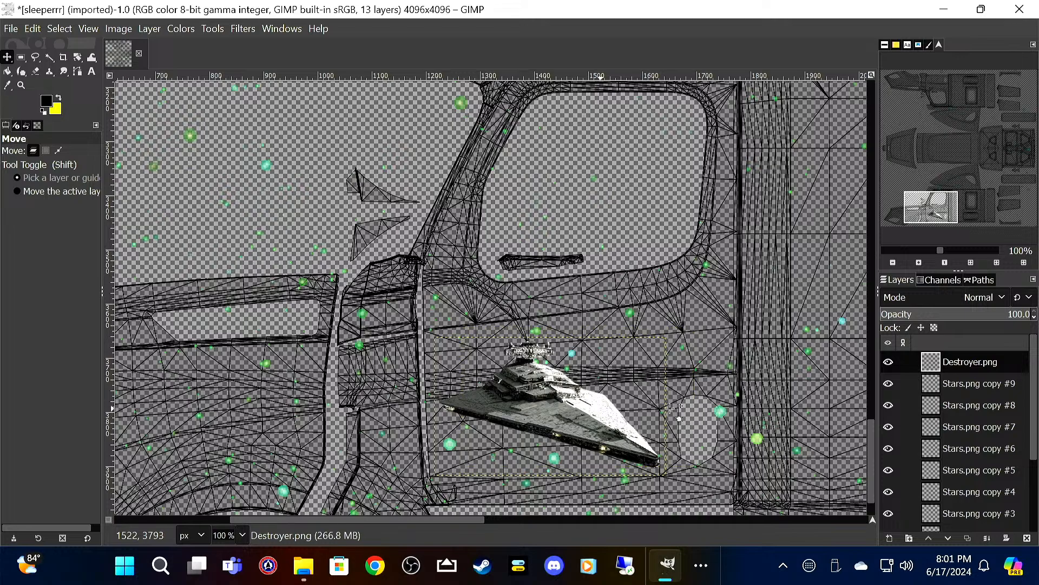
# Step: Duplicate the Star Destroyer layer and move the copy up the canvas onto the upper cab's door panel
pyautogui.rightClick(951, 361)
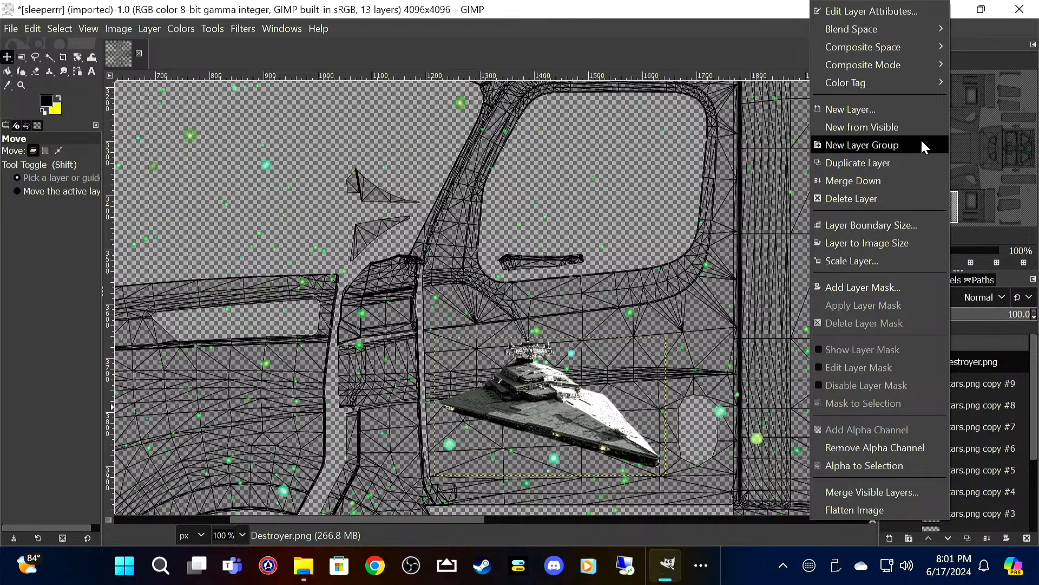
pyautogui.click(903, 164)
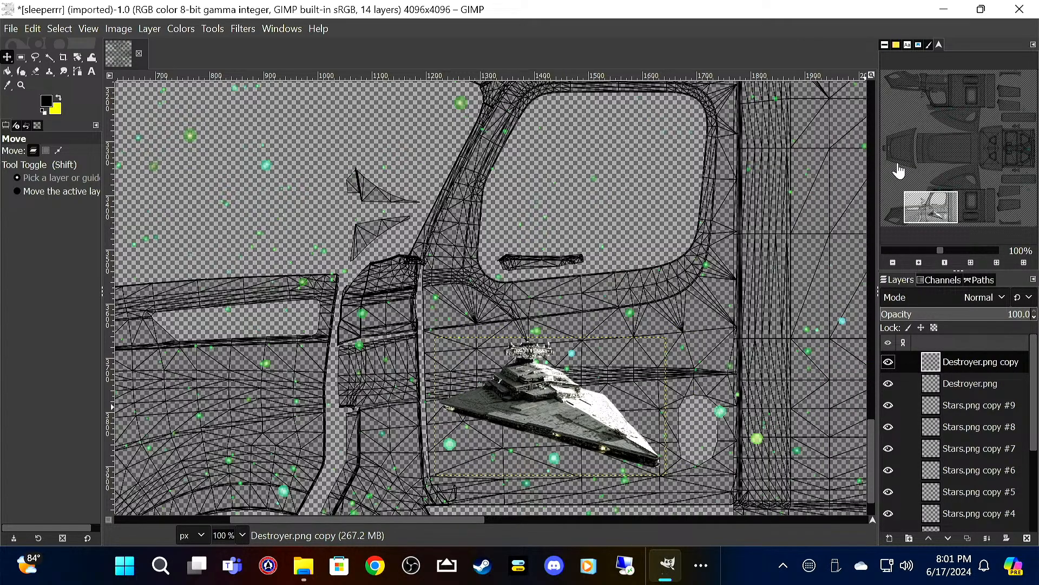
pyautogui.moveTo(548, 426); pyautogui.dragTo(563, 155)
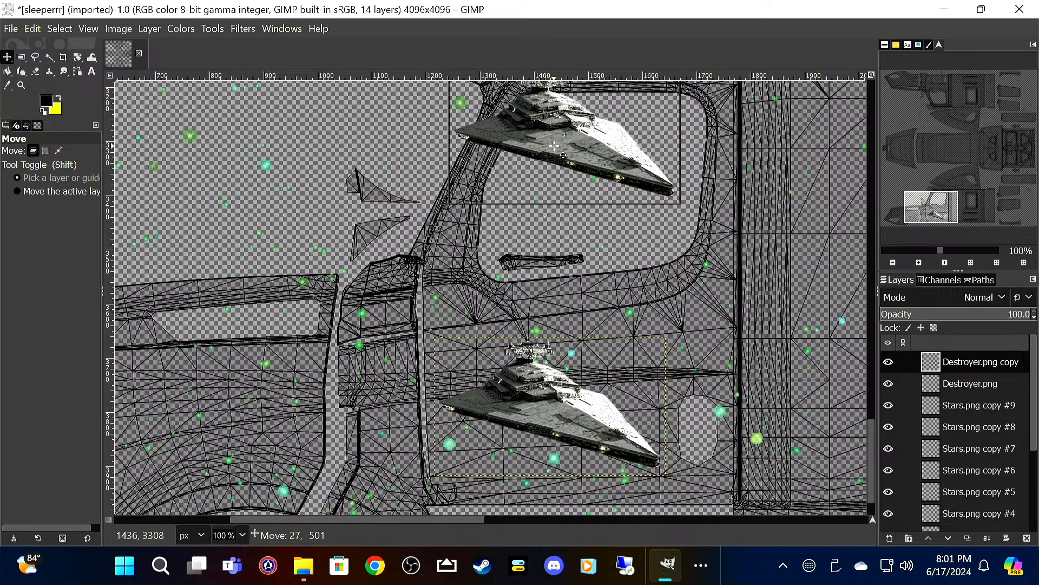
pyautogui.moveTo(554, 145); pyautogui.dragTo(553, 144)
pyautogui.moveTo(557, 123); pyautogui.dragTo(523, 429)
pyautogui.moveTo(524, 427); pyautogui.dragTo(572, 144)
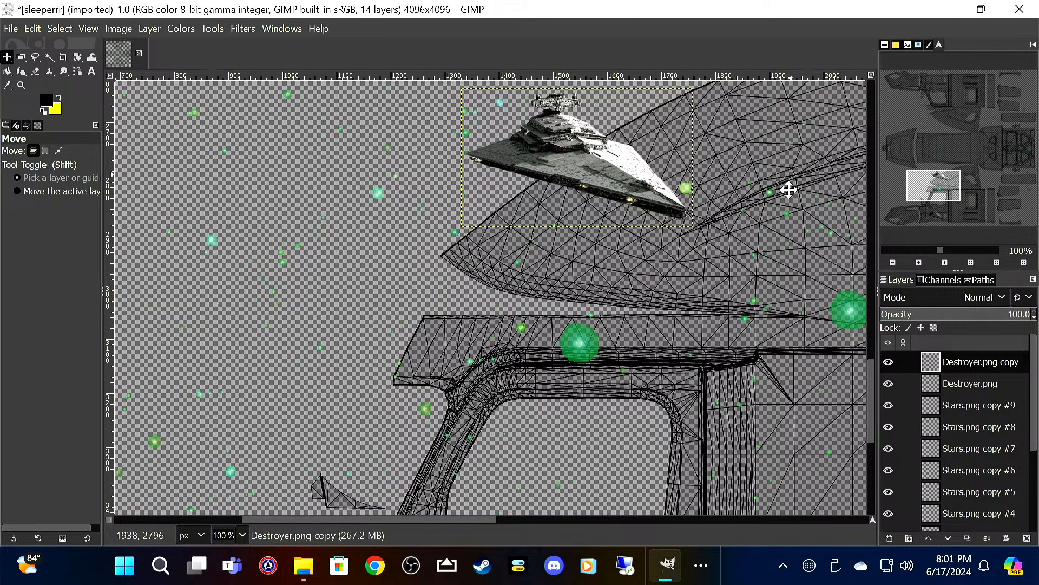
pyautogui.moveTo(789, 190); pyautogui.dragTo(778, 461)
pyautogui.moveTo(572, 436); pyautogui.dragTo(597, 97)
pyautogui.moveTo(757, 160); pyautogui.dragTo(746, 466)
pyautogui.moveTo(583, 469); pyautogui.dragTo(552, 105)
pyautogui.moveTo(746, 184); pyautogui.dragTo(703, 550)
pyautogui.moveTo(547, 419); pyautogui.dragTo(449, 156)
pyautogui.moveTo(687, 204); pyautogui.dragTo(755, 481)
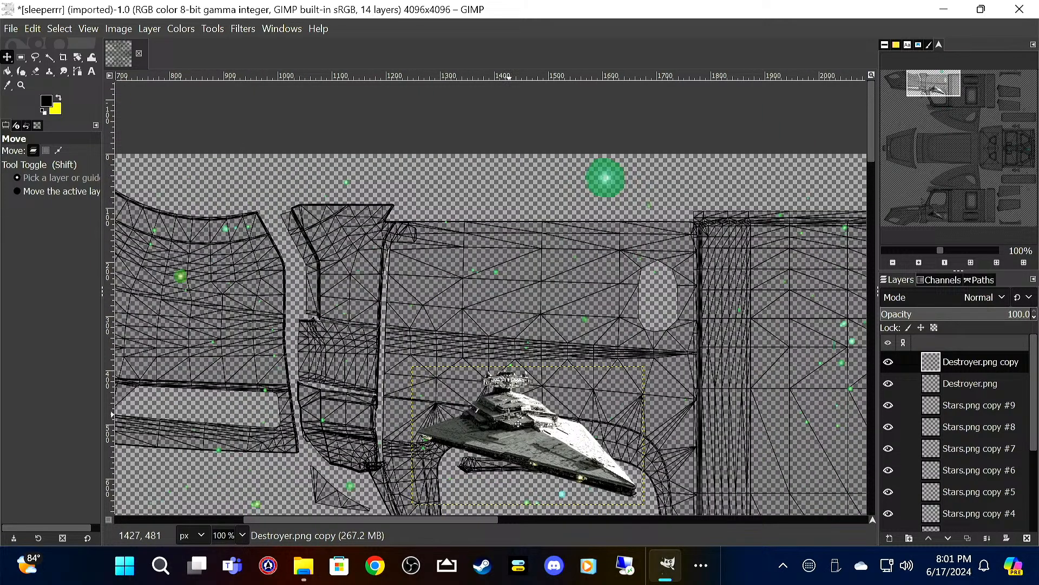
pyautogui.moveTo(527, 434); pyautogui.dragTo(517, 327)
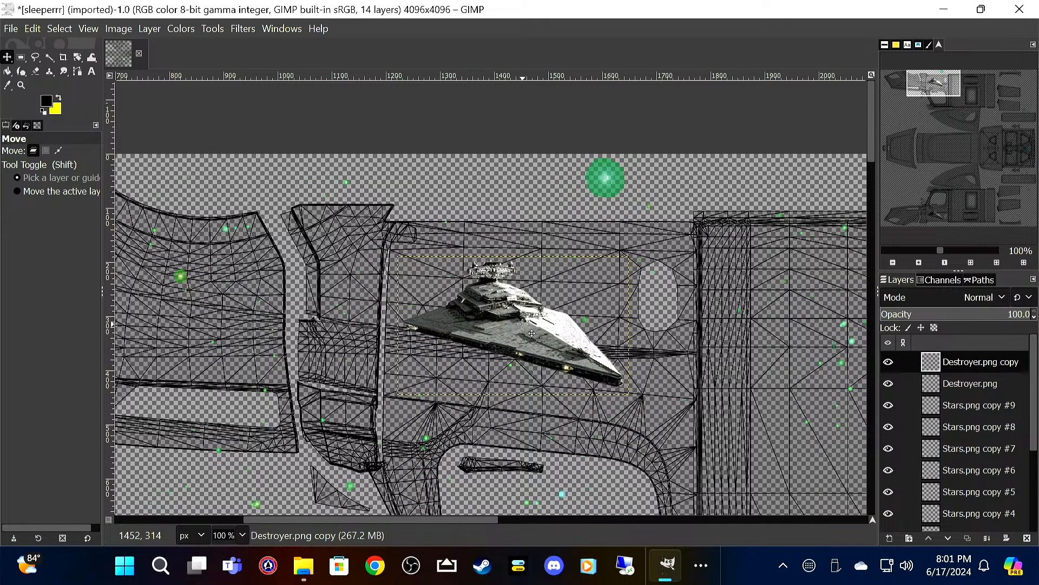
# Step: Flip the copied Star Destroyer layer vertically and nudge it into place beside the upper door's handle cutout
pyautogui.rightClick(524, 327)
pyautogui.moveTo(601, 435)
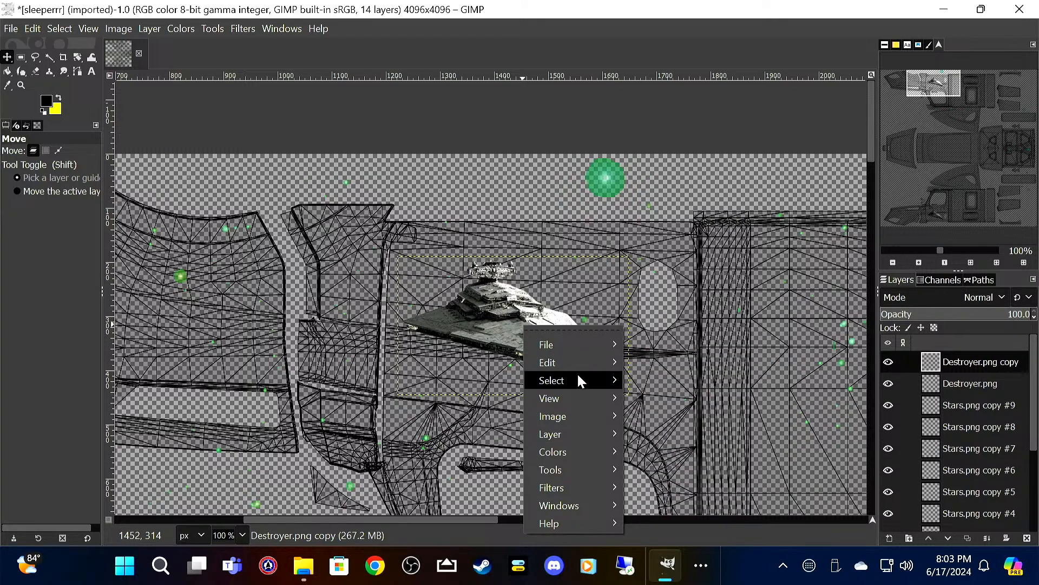
pyautogui.moveTo(596, 436)
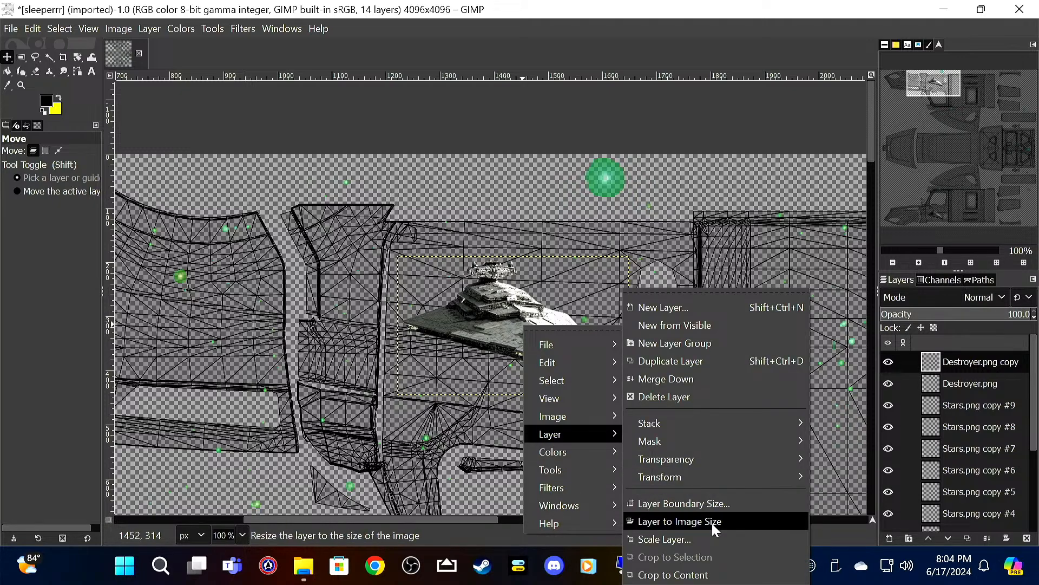
pyautogui.moveTo(752, 479)
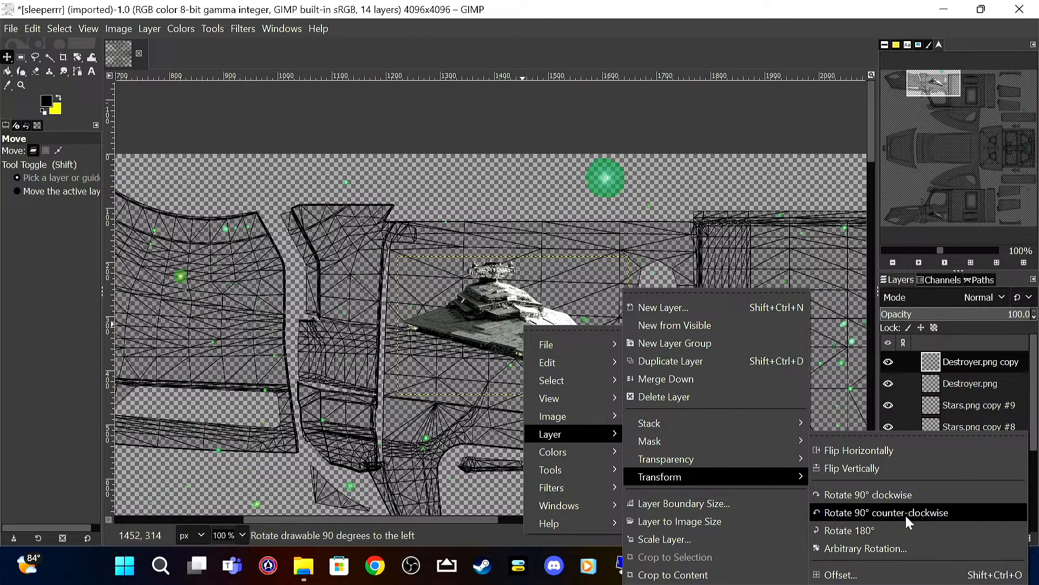
pyautogui.click(908, 463)
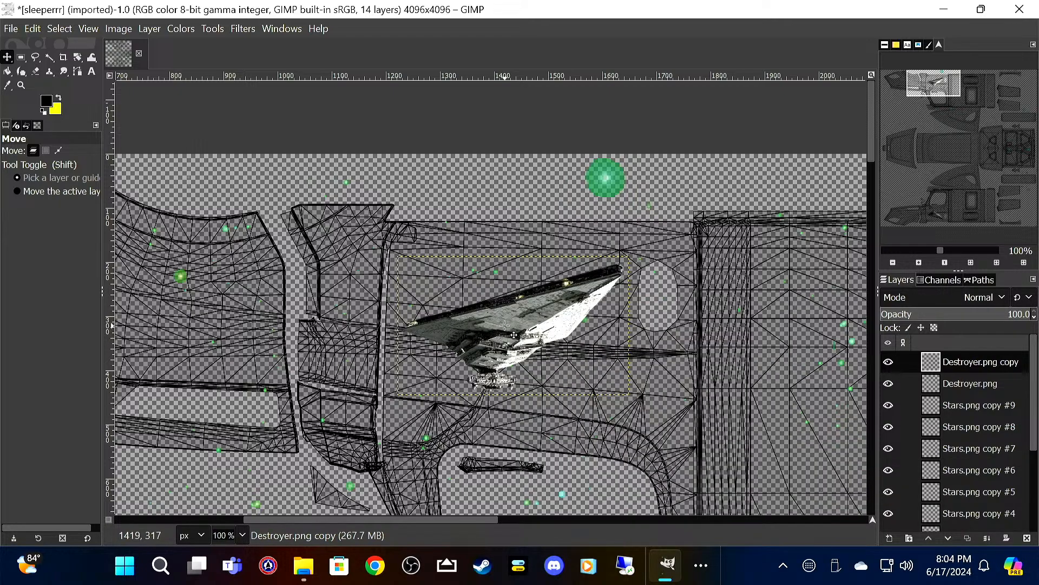
pyautogui.moveTo(504, 326); pyautogui.dragTo(489, 361)
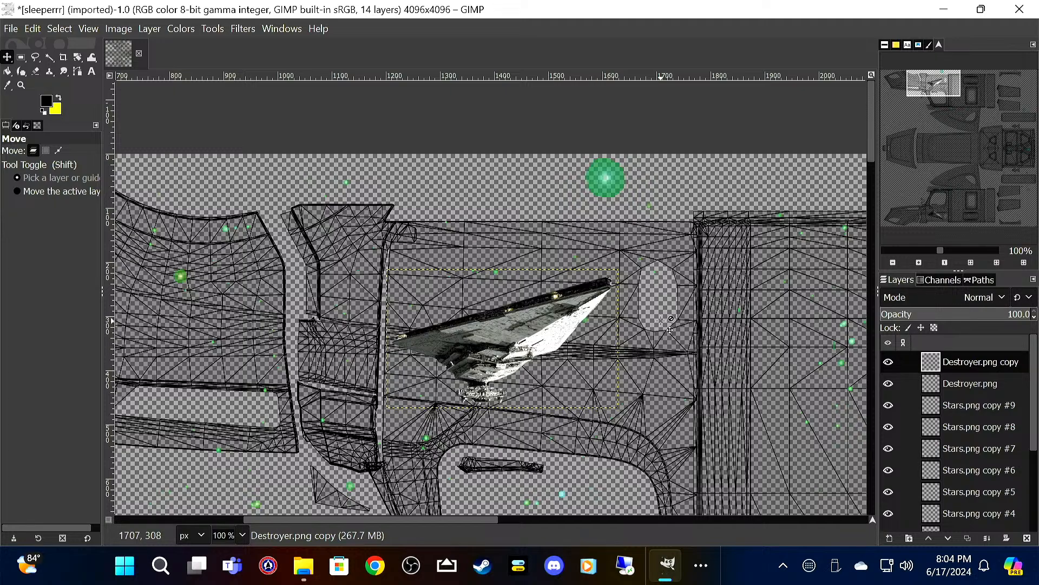
# Step: Add a 4096 × 4096 px transparent layer named Paint above the Star Destroyer copy
pyautogui.scroll(-3, 655, 313)
pyautogui.moveTo(531, 436); pyautogui.dragTo(560, 218)
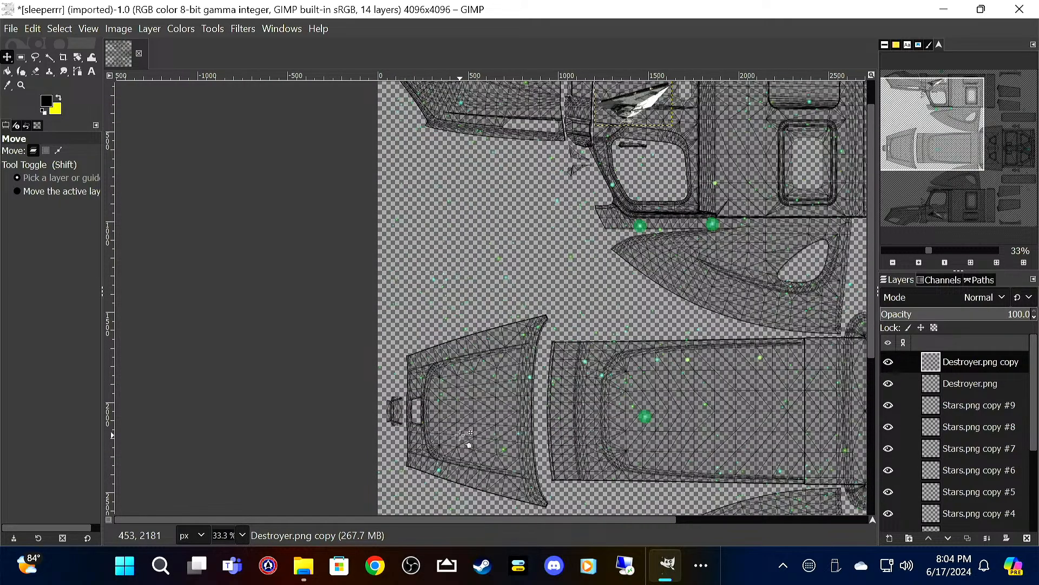
pyautogui.rightClick(973, 362)
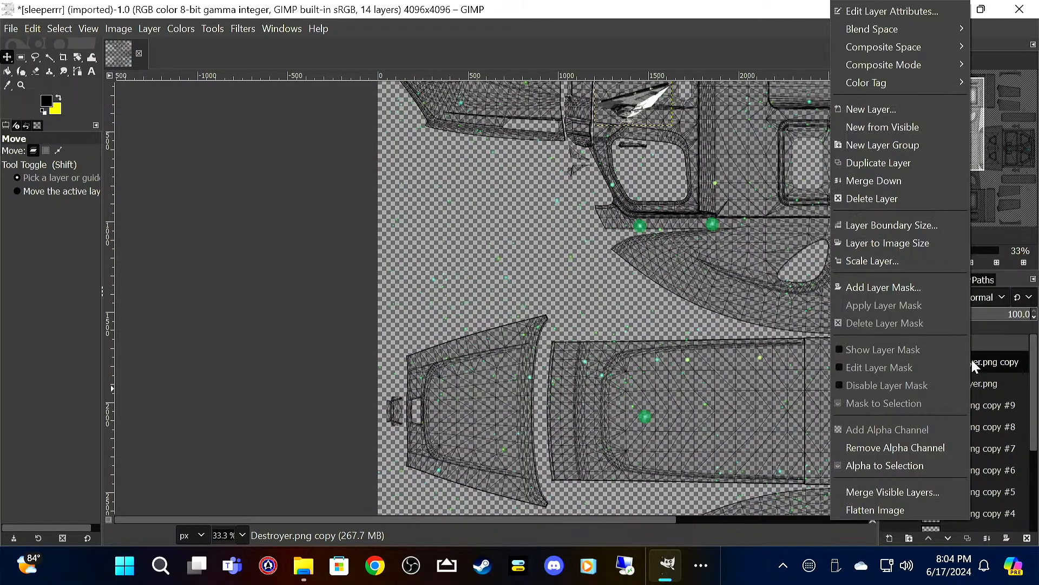
pyautogui.click(914, 108)
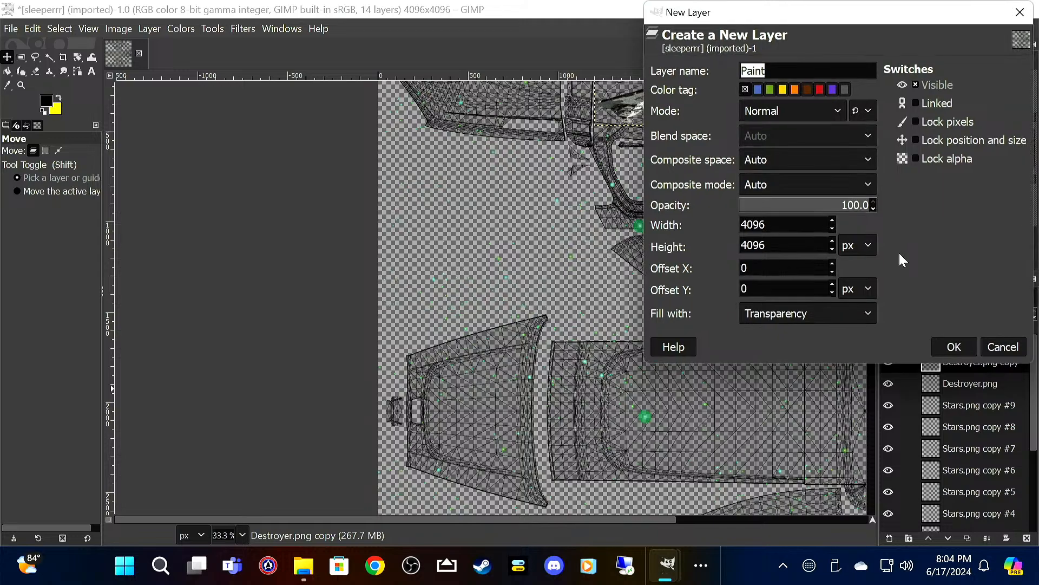
pyautogui.click(951, 344)
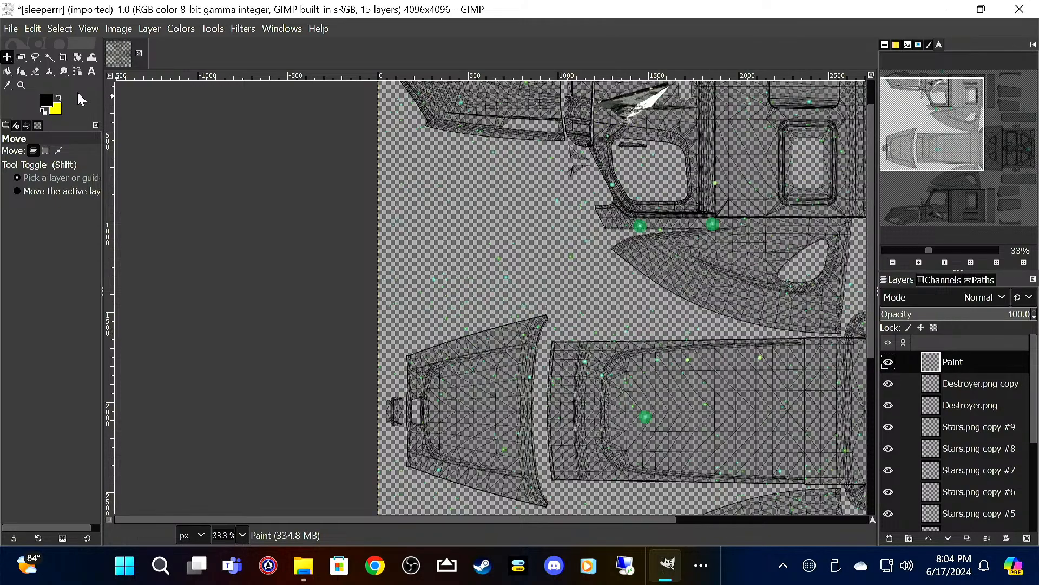
# Step: Add yellow 62 px Sans-serif text reading STAR WARS on two lines inside the tapered hood panel
pyautogui.click(59, 98)
pyautogui.click(92, 72)
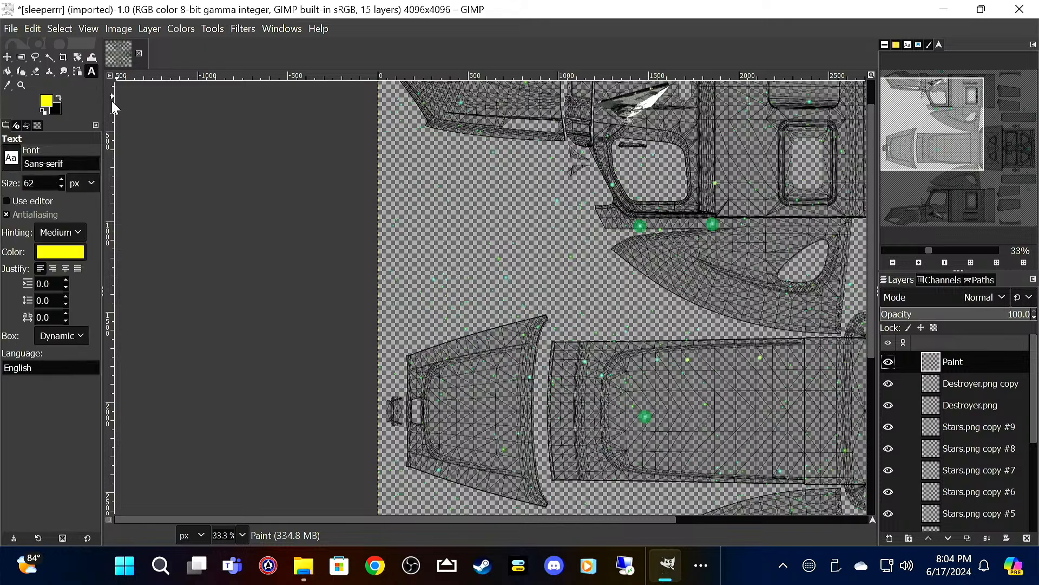
pyautogui.click(453, 400)
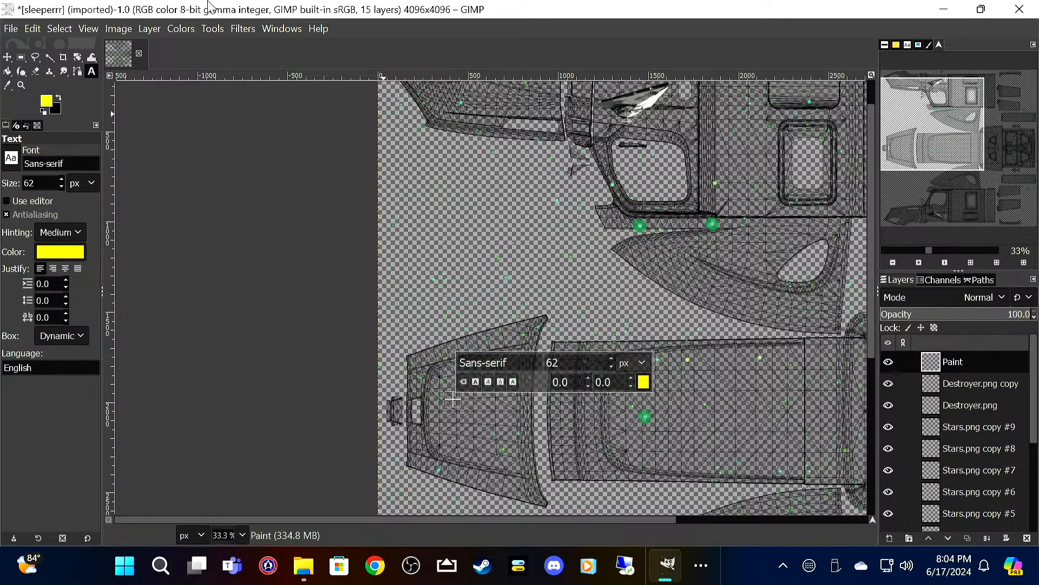
pyautogui.write('STAR ')
pyautogui.write('WARS')
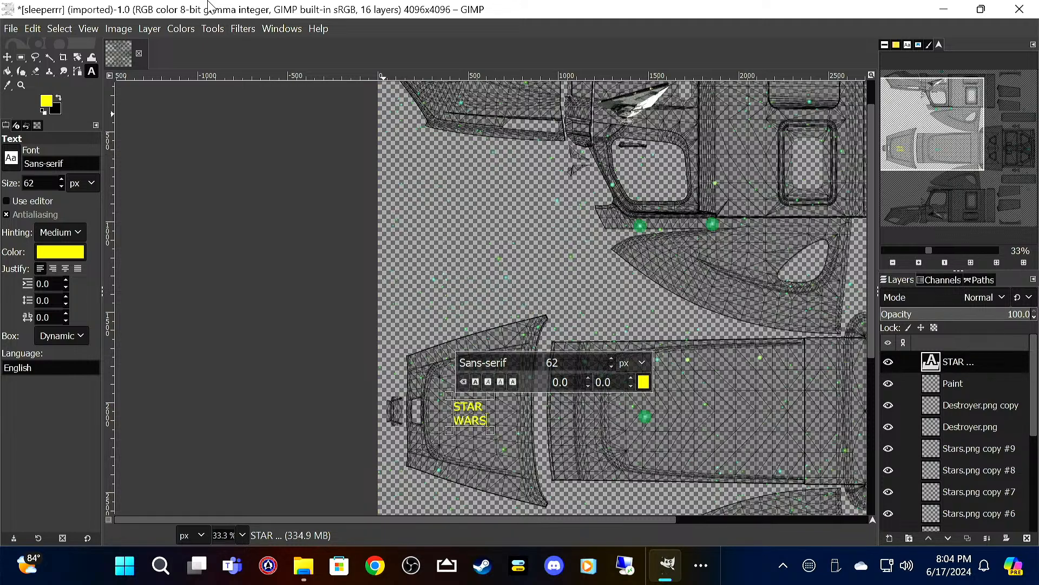
pyautogui.press('Up')
pyautogui.press('Left')
pyautogui.press('Left')
pyautogui.press('Left')
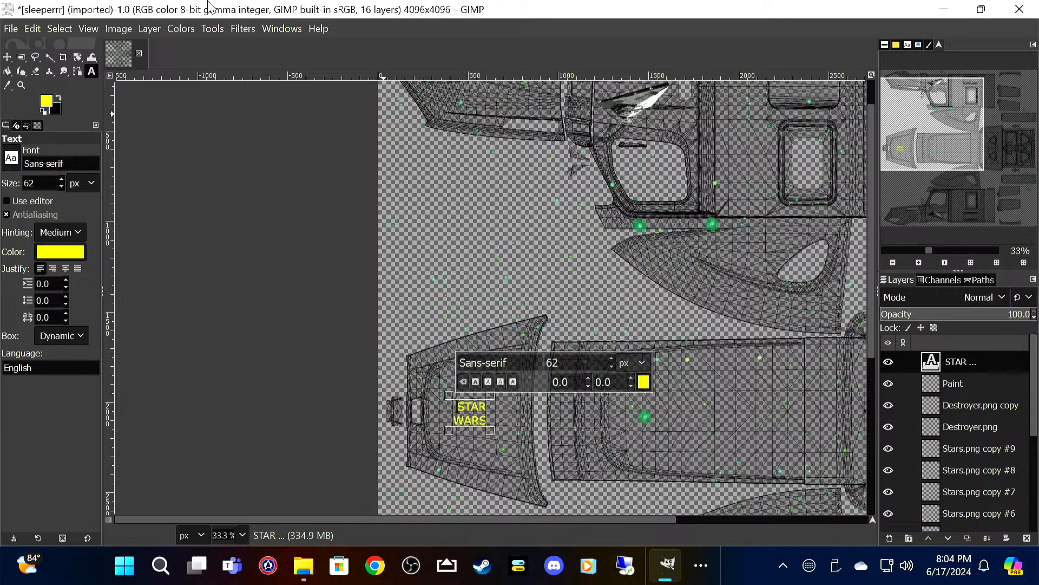
pyautogui.press('BackSpace')
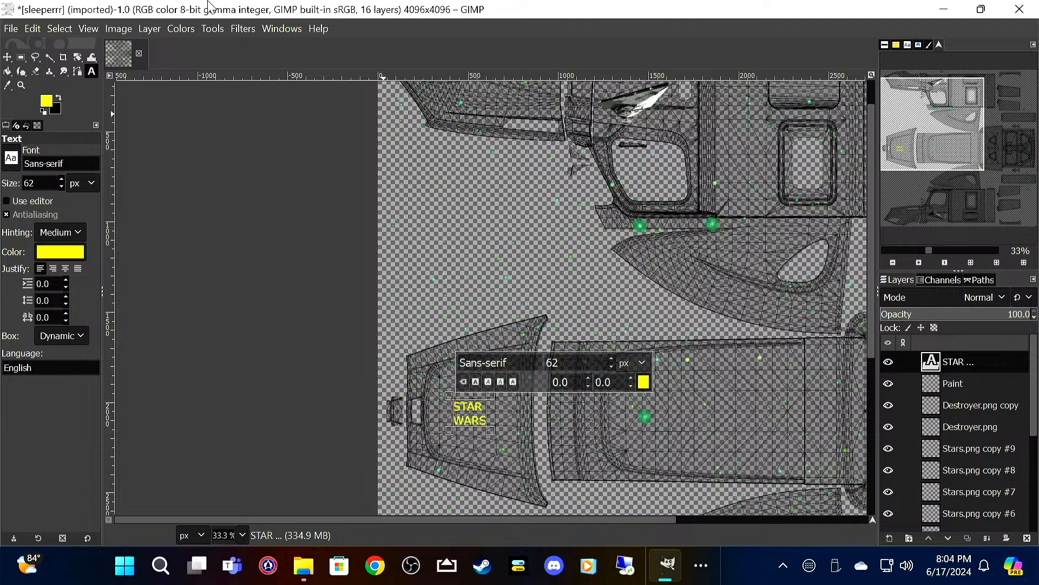
# Step: Make the STAR WARS text bold, enlarge it to 121 px and indent the first line with a space
pyautogui.hotkey('ctrl', 'a')
pyautogui.click(477, 382)
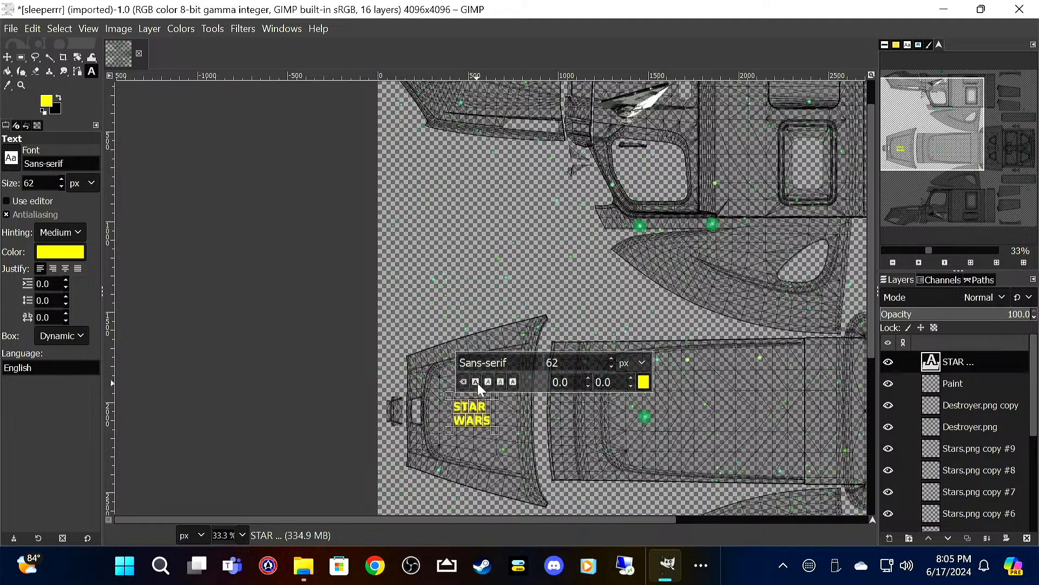
pyautogui.scroll(15, 608, 357)
pyautogui.scroll(2, 609, 357)
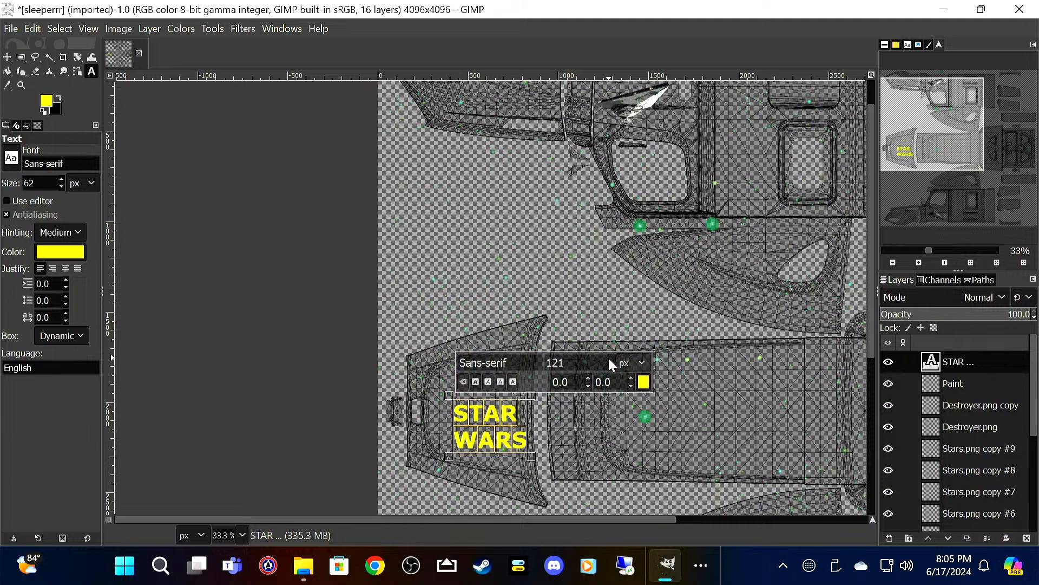
pyautogui.click(469, 420)
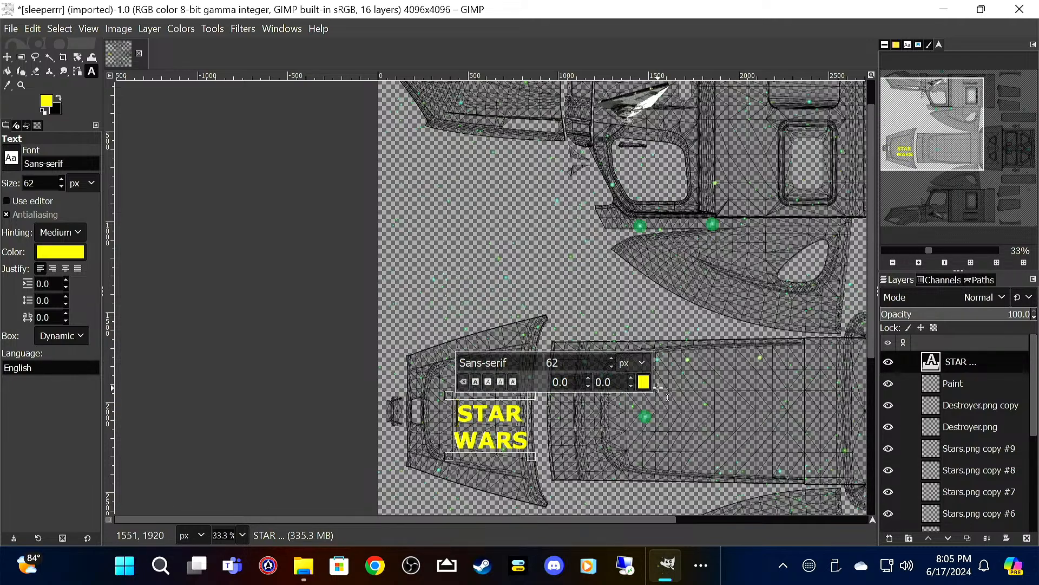
# Step: Rotate the STAR WARS text layer 90° clockwise and centre it within the tapered hood panel
pyautogui.click(7, 57)
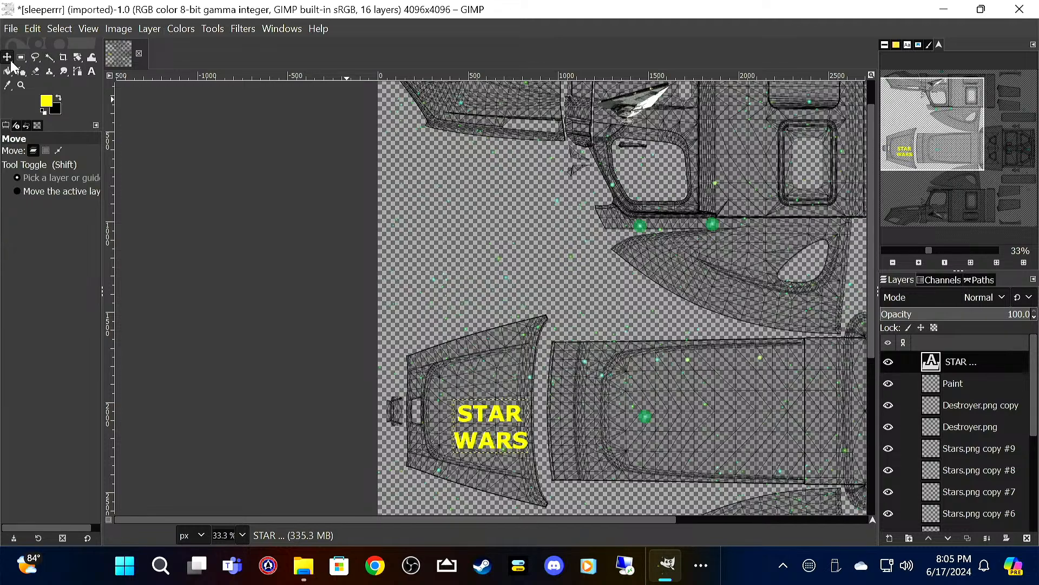
pyautogui.rightClick(468, 438)
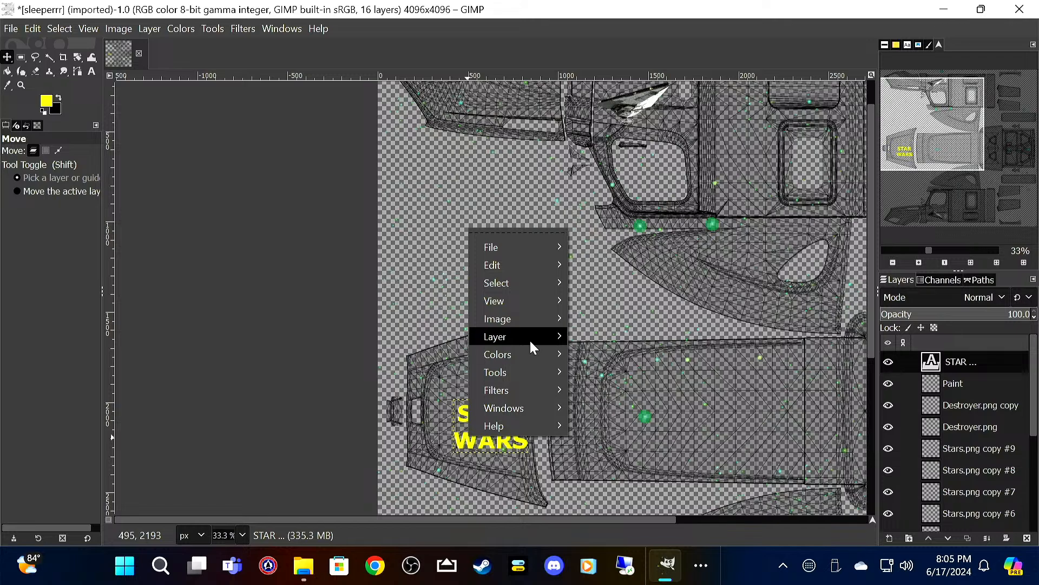
pyautogui.moveTo(530, 338)
pyautogui.moveTo(758, 478)
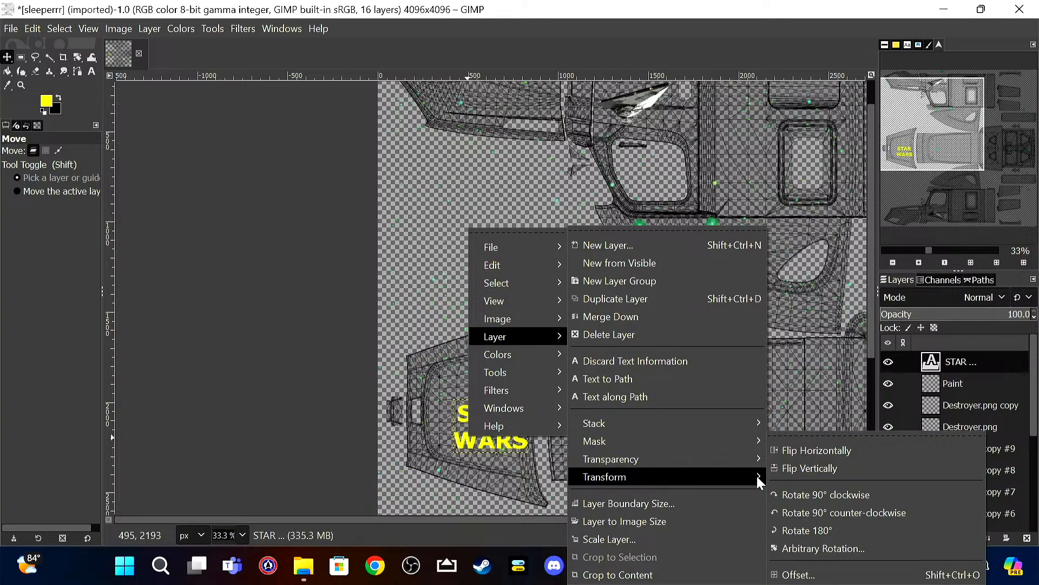
pyautogui.click(805, 494)
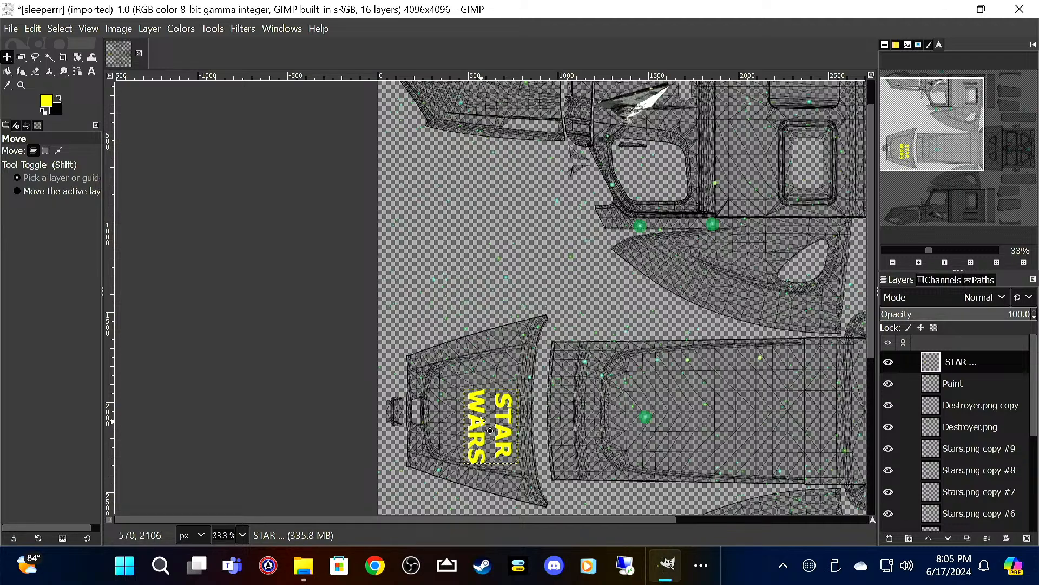
pyautogui.moveTo(491, 430); pyautogui.dragTo(469, 415)
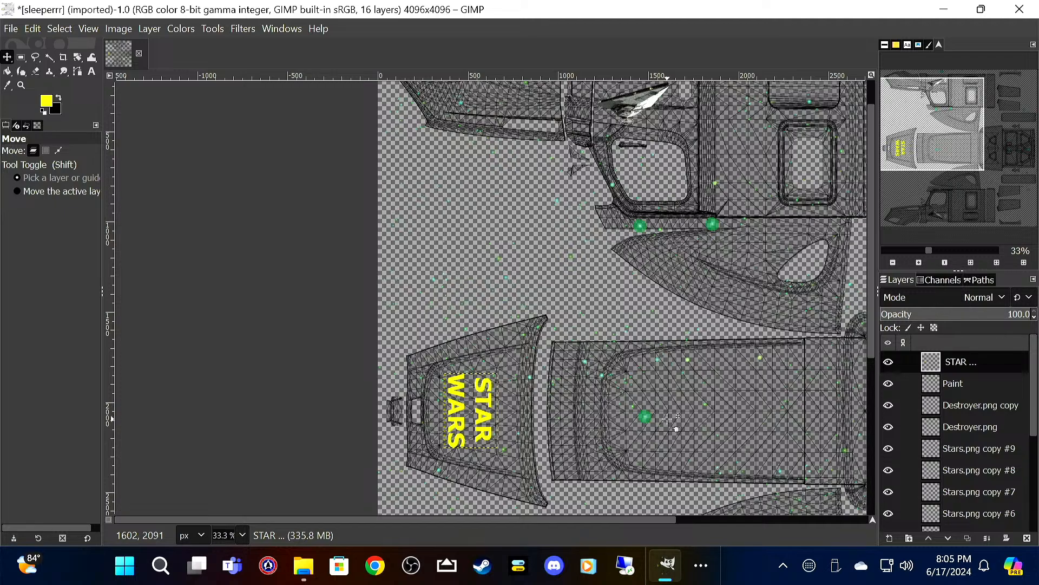
# Step: Import ewok.png from the Freightliner folder as a new layer
pyautogui.scroll(-1, 702, 434)
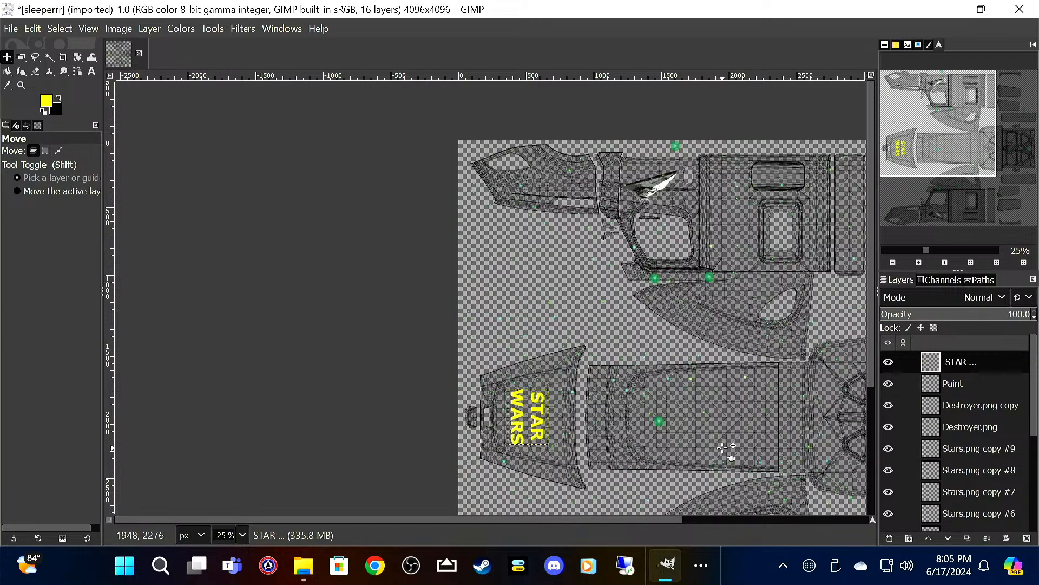
pyautogui.moveTo(729, 464); pyautogui.dragTo(697, 260)
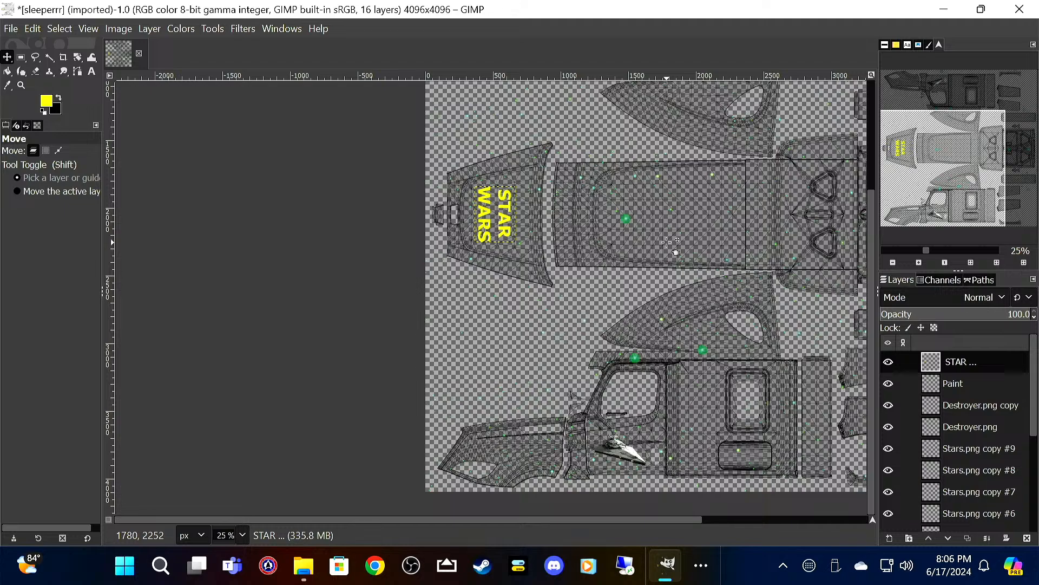
pyautogui.click(9, 28)
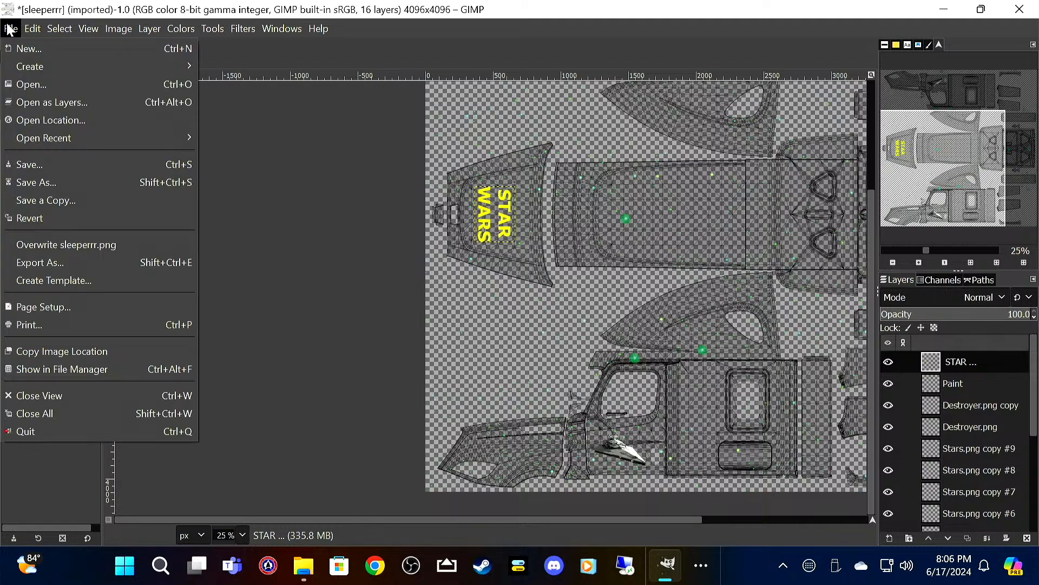
pyautogui.click(66, 103)
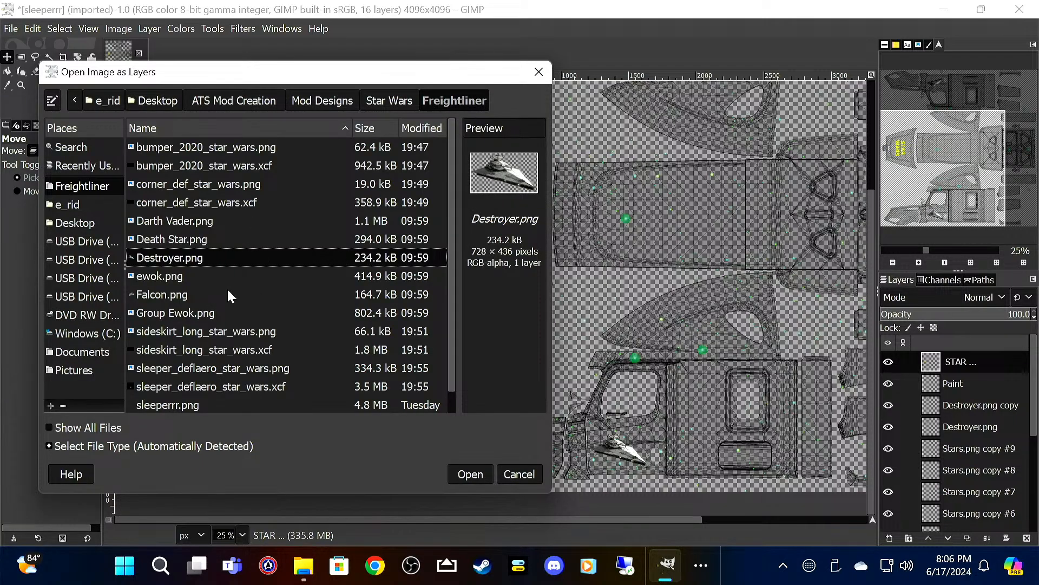
pyautogui.click(221, 275)
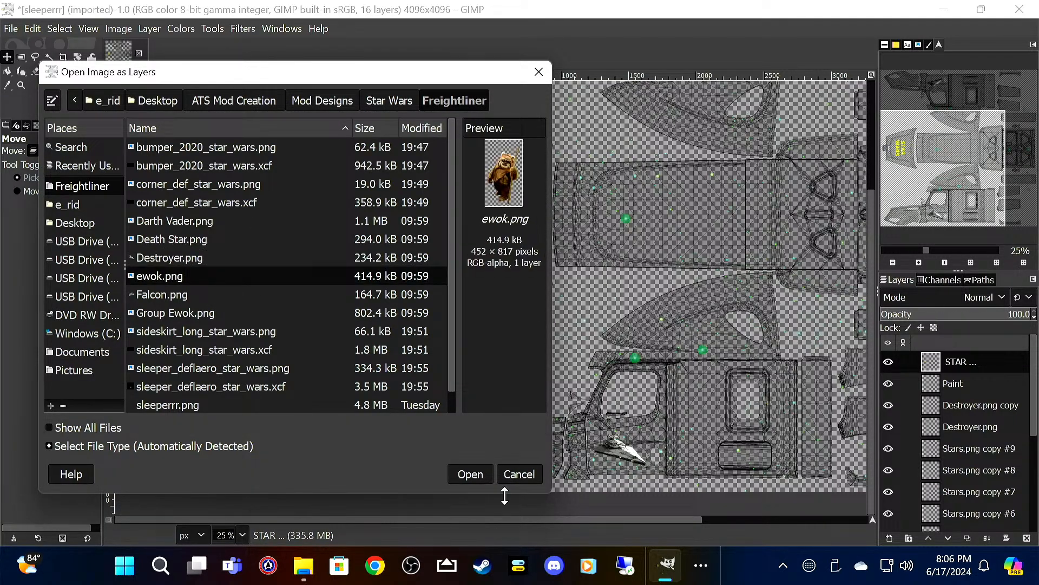
pyautogui.click(480, 474)
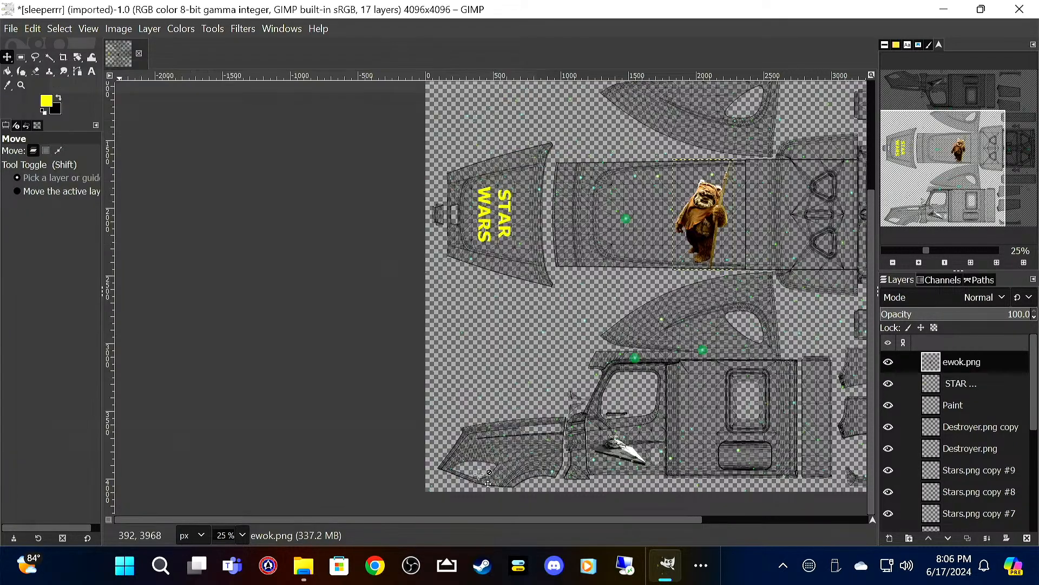
# Step: Rotate the ewok layer 90° clockwise and move it toward the STAR WARS text, within the long middle panel's rounded outline
pyautogui.rightClick(700, 220)
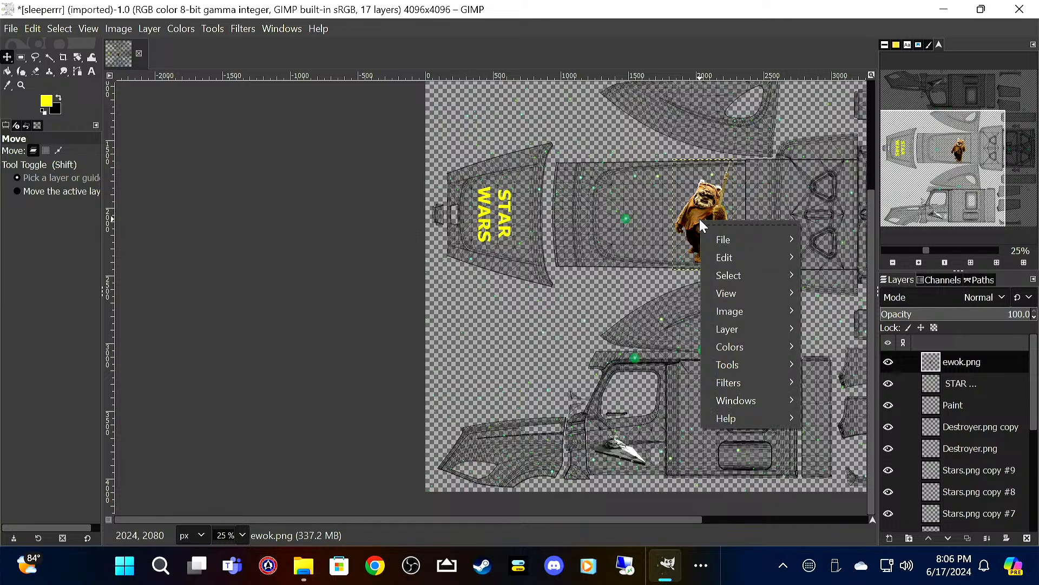
pyautogui.moveTo(764, 329)
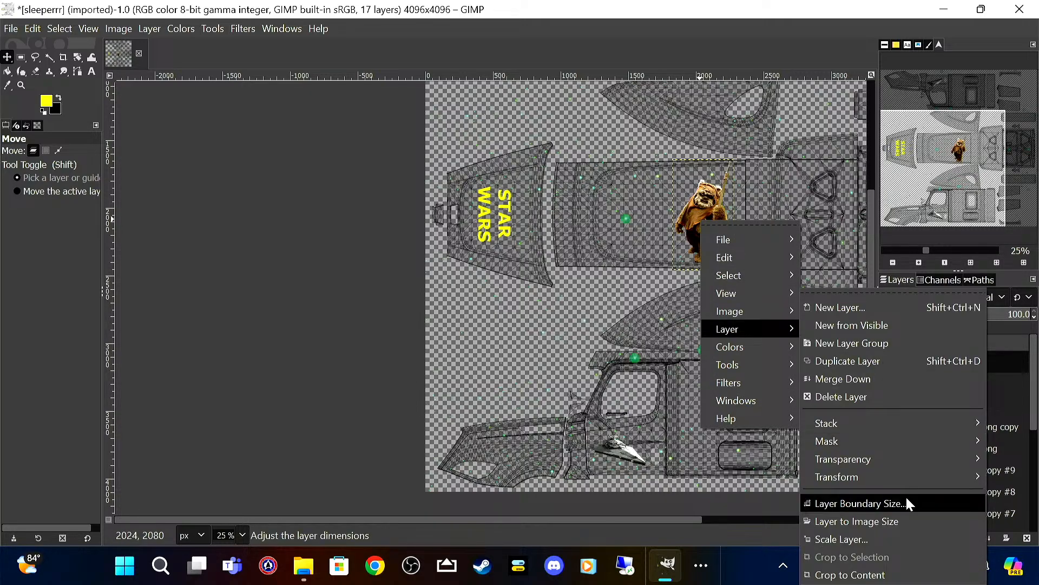
pyautogui.moveTo(908, 482)
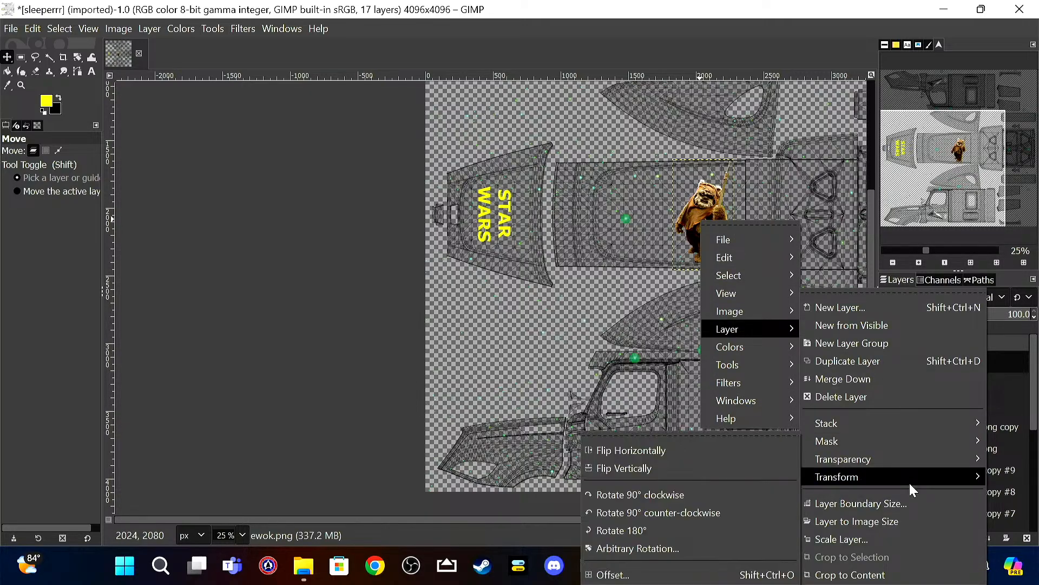
pyautogui.click(759, 496)
pyautogui.moveTo(695, 216); pyautogui.dragTo(636, 218)
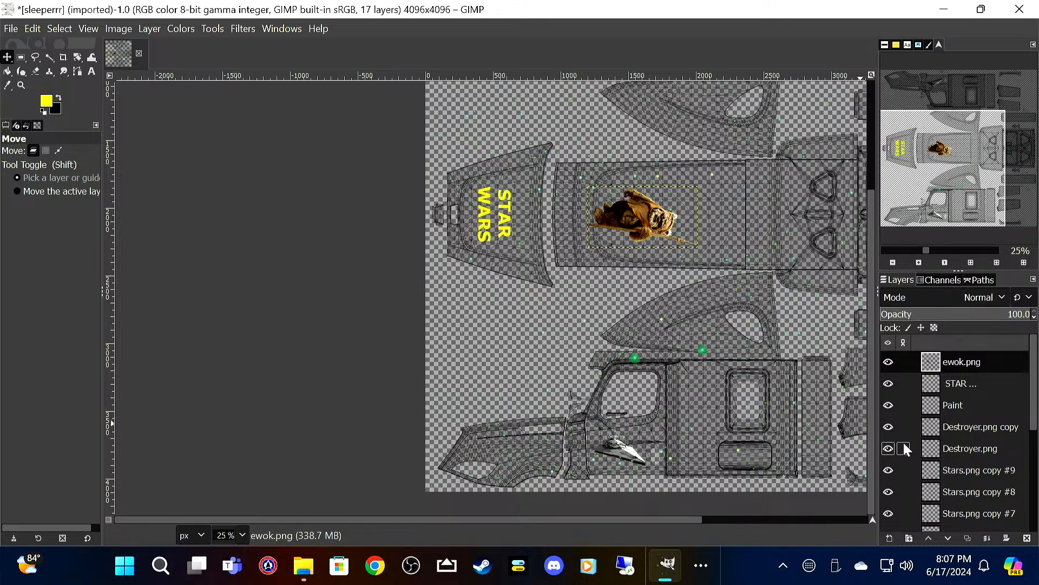
# Step: Save the image as sleeperrr_Star_wars.xcf in the Freightliner folder
pyautogui.click(7, 34)
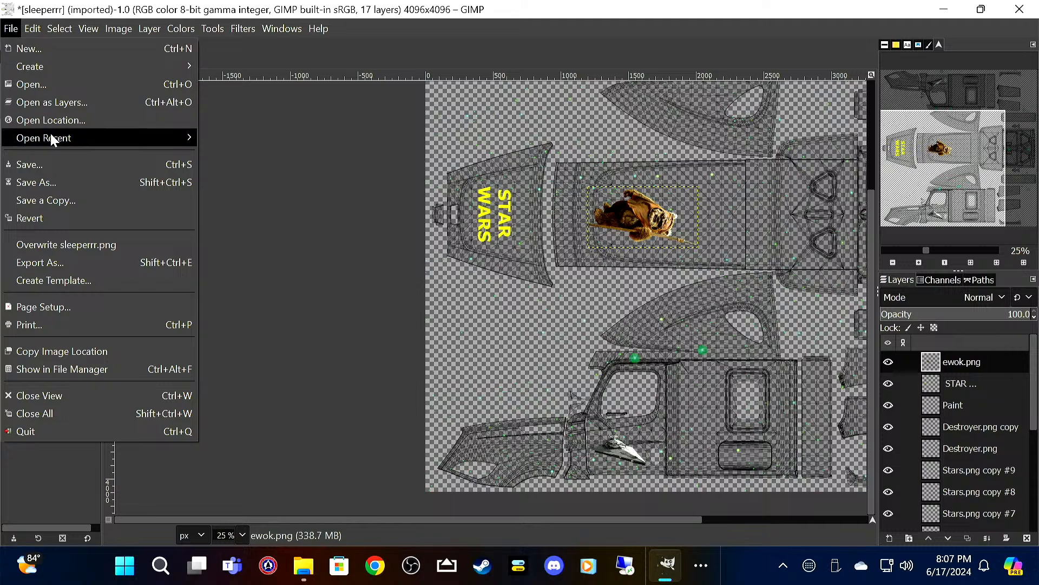
pyautogui.click(54, 166)
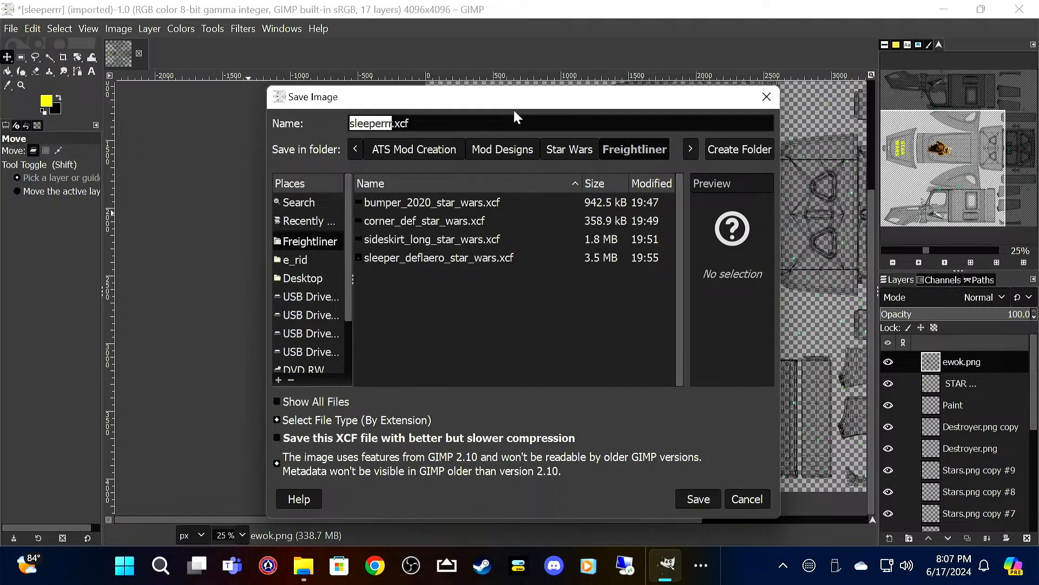
pyautogui.press('Right')
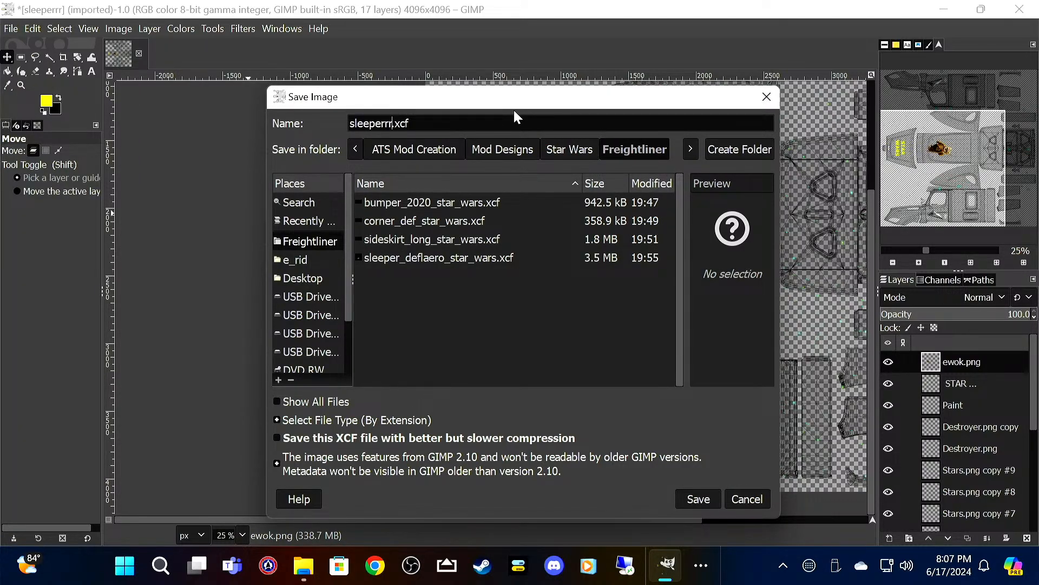
pyautogui.write('_STEW_WARS')
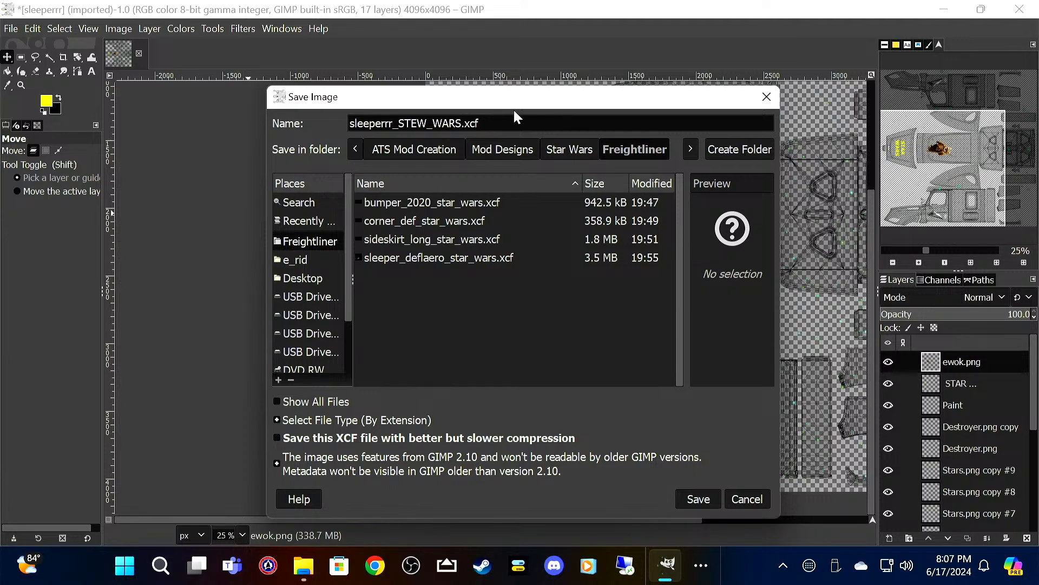
pyautogui.press('BackSpace')
pyautogui.press('BackSpace')
pyautogui.press('BackSpace')
pyautogui.press('BackSpace')
pyautogui.press('BackSpace')
pyautogui.press('BackSpace')
pyautogui.press('BackSpace')
pyautogui.press('BackSpace')
pyautogui.press('BackSpace')
pyautogui.write('Star')
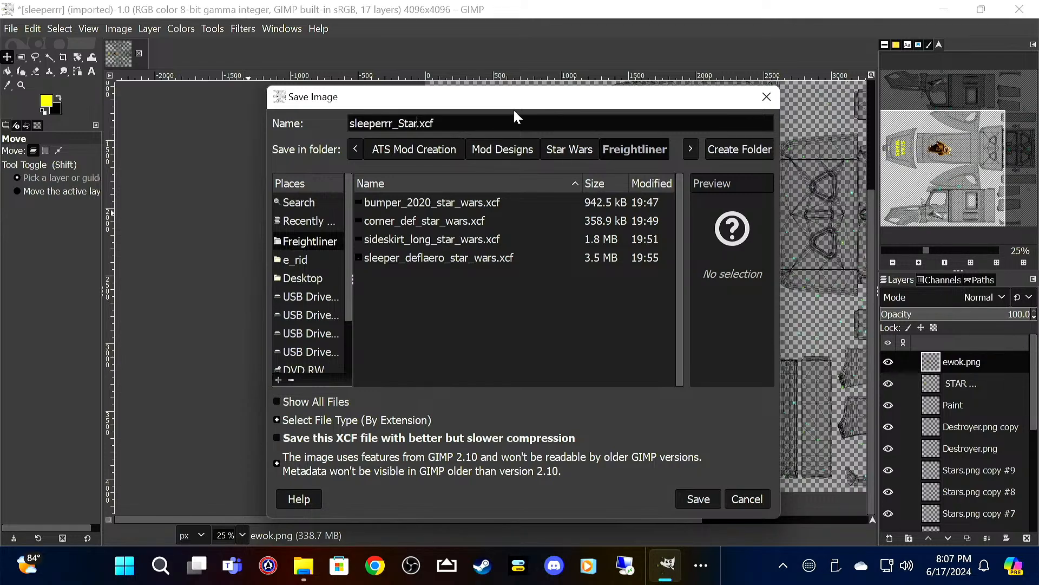
pyautogui.write('_wars')
pyautogui.press('Return')
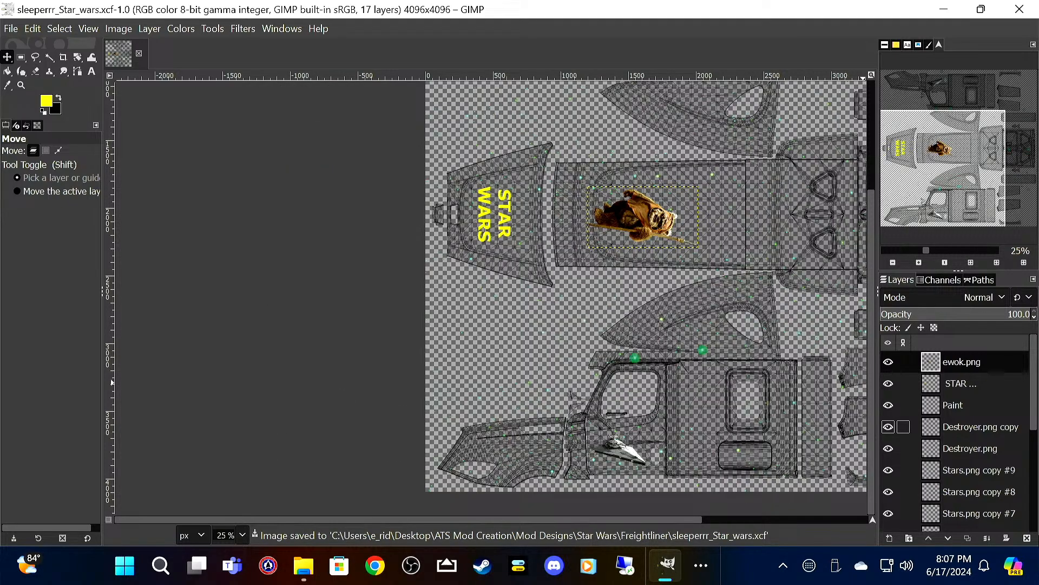
# Step: Move the Paint layer below sleeperrr.png to the bottom of the layer stack
pyautogui.scroll(-2, 968, 447)
pyautogui.scroll(2, 970, 447)
pyautogui.moveTo(1003, 405); pyautogui.dragTo(995, 532)
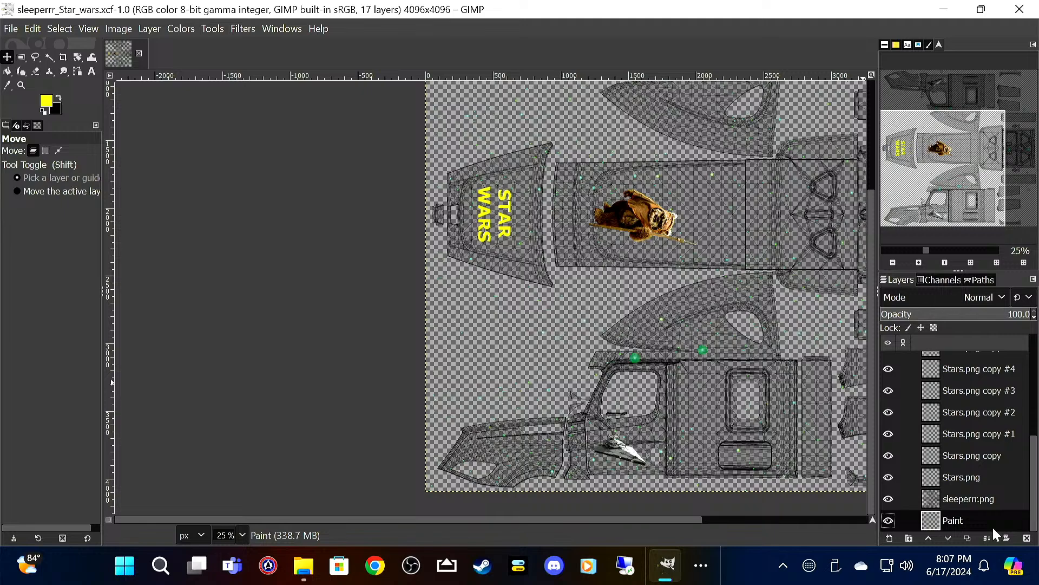
# Step: Fill the Paint layer with black using Bucket Fill and save the XCF file
pyautogui.click(59, 98)
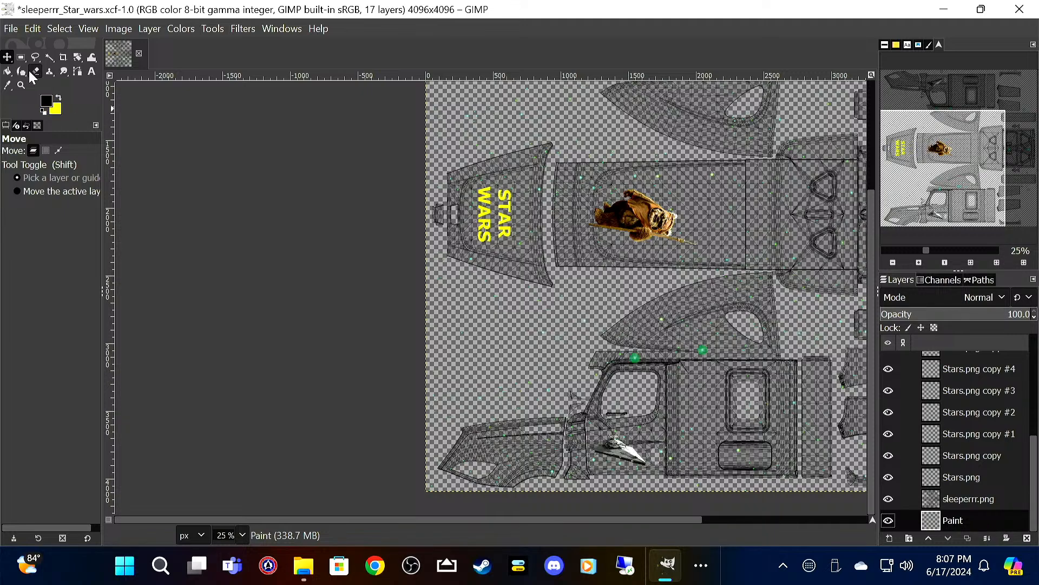
pyautogui.click(9, 71)
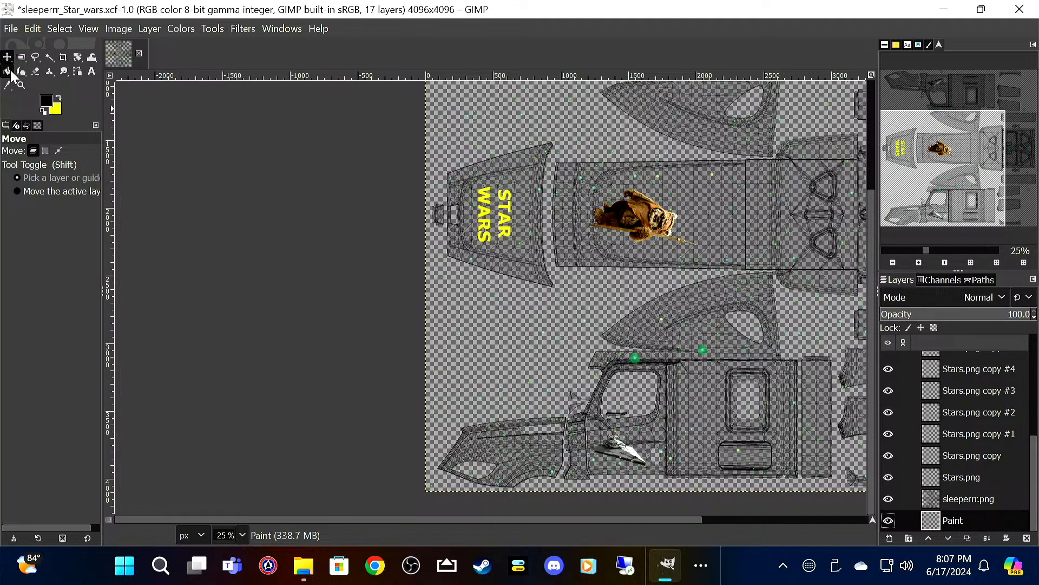
pyautogui.click(458, 360)
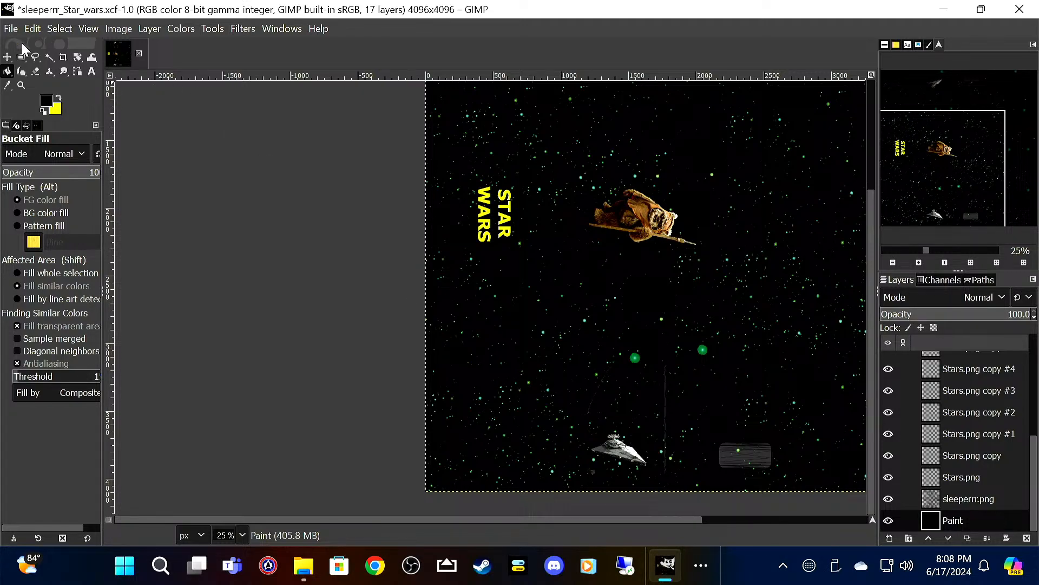
pyautogui.click(11, 29)
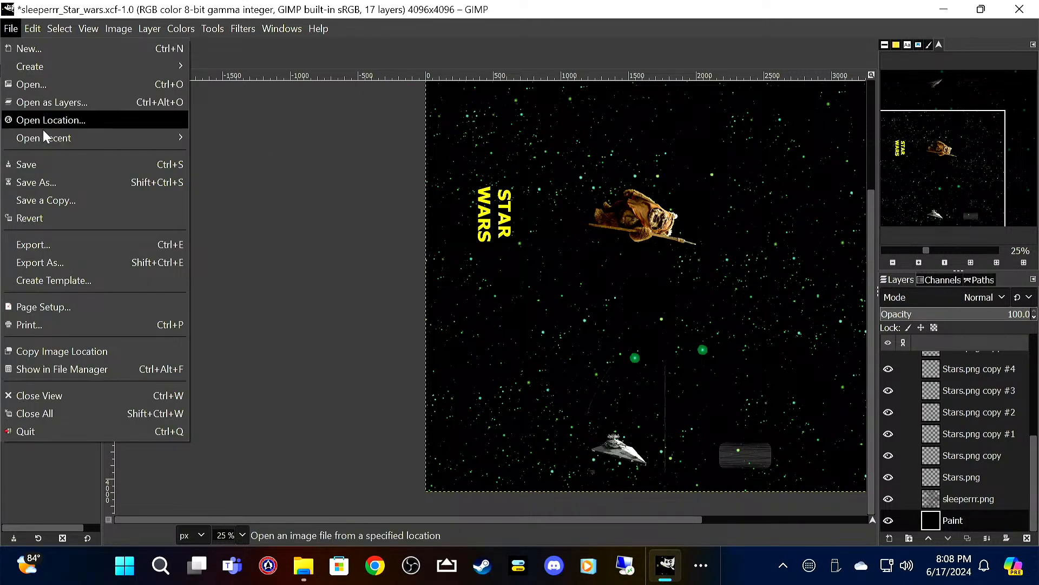
pyautogui.click(49, 161)
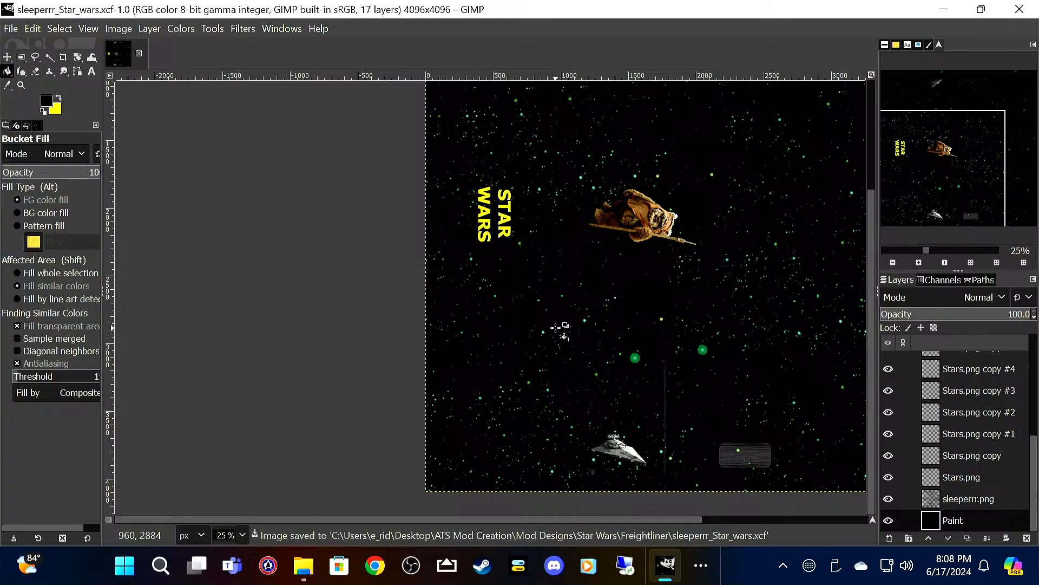
# Step: Hide the sleeperrr.png layer and export the image as sleeperrr_Star_wars.png to the Freightliner folder with the default PNG options
pyautogui.click(889, 499)
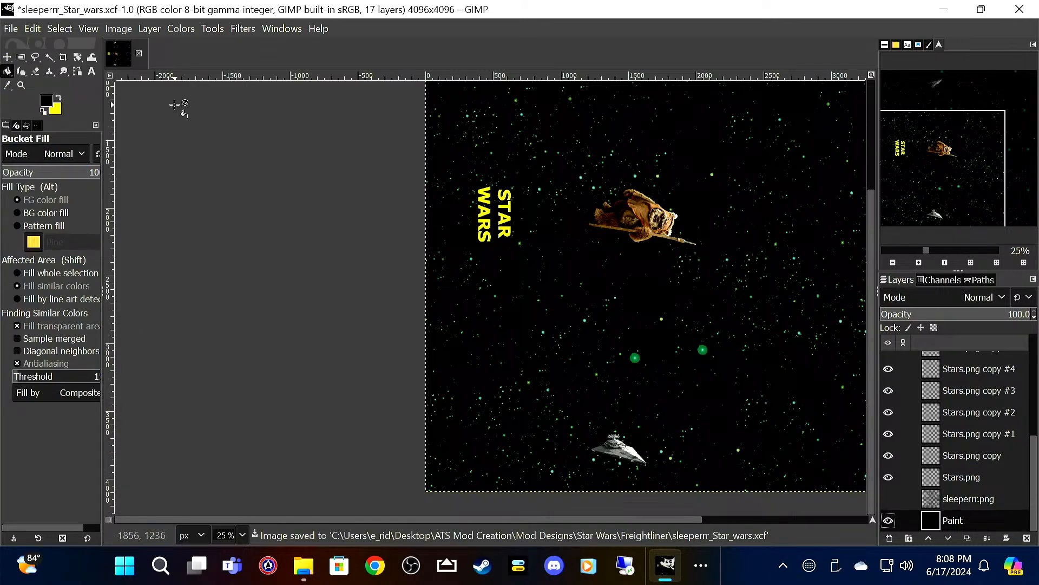
pyautogui.click(11, 30)
pyautogui.moveTo(27, 30)
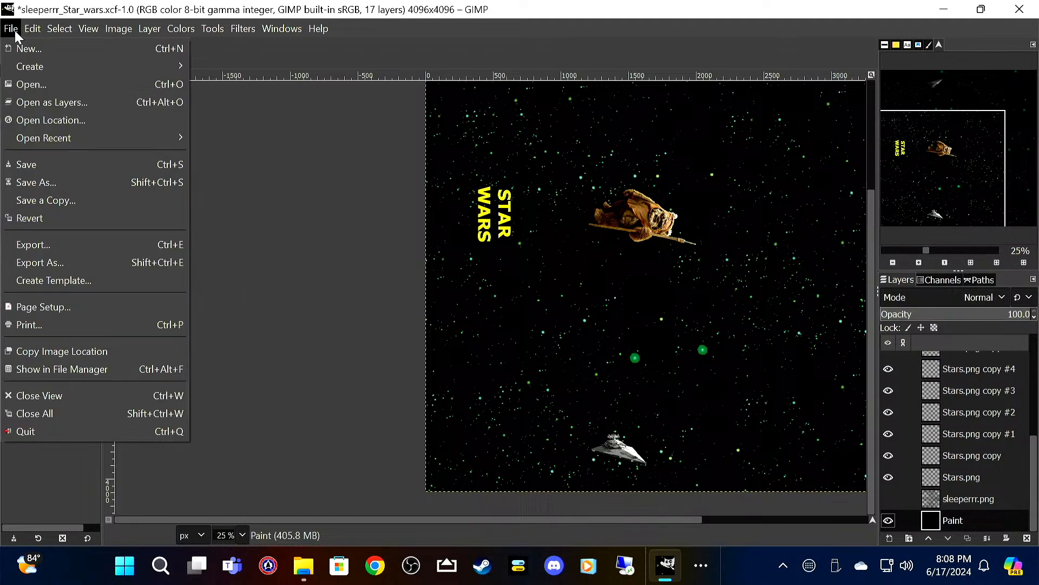
pyautogui.click(49, 243)
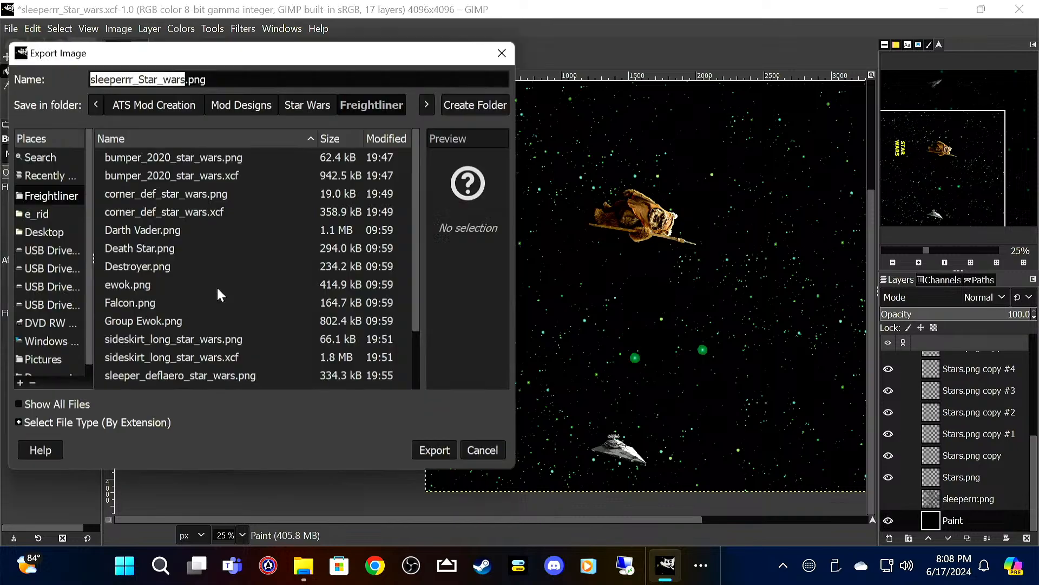
pyautogui.click(451, 453)
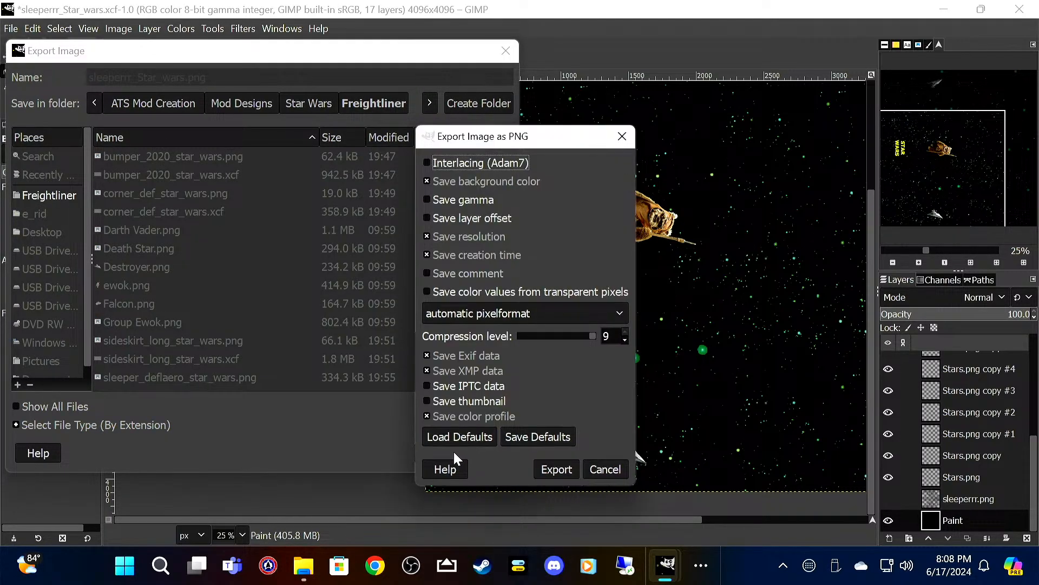
pyautogui.press('Return')
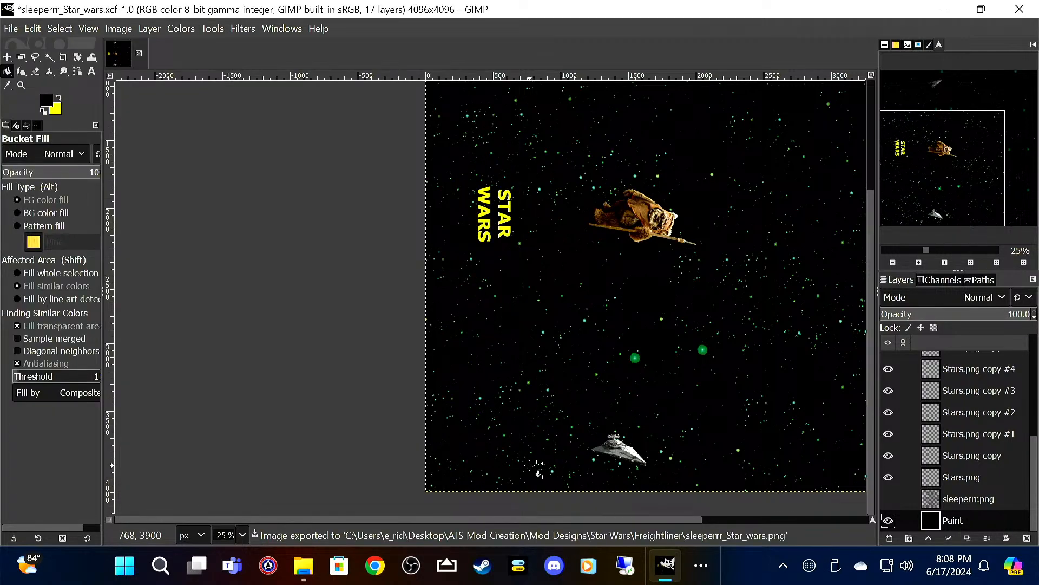
# Step: Quit GIMP without saving the remaining changes and delete sleeperrr.png from the Freightliner folder
pyautogui.click(1028, 14)
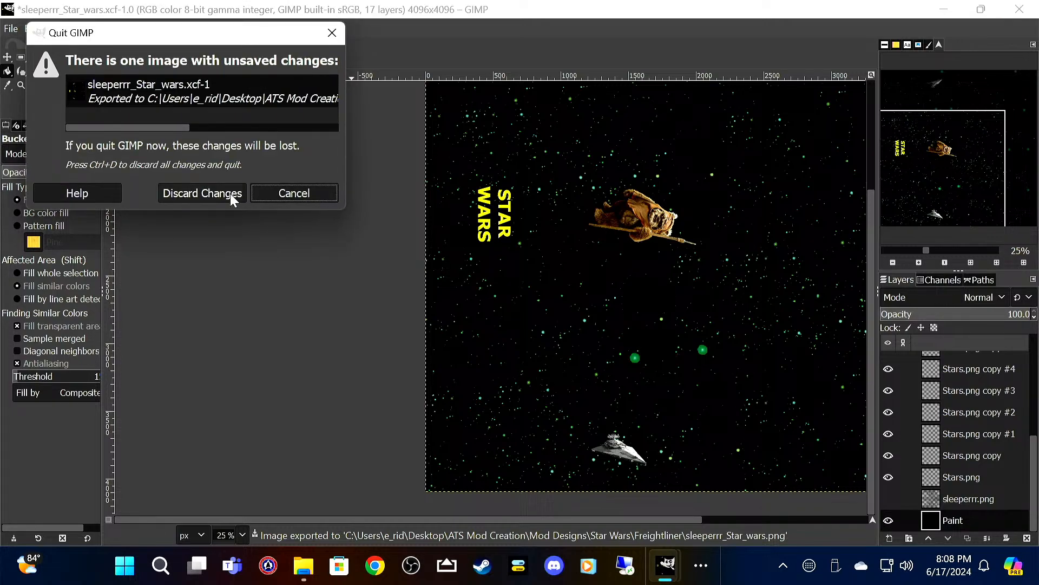
pyautogui.click(229, 193)
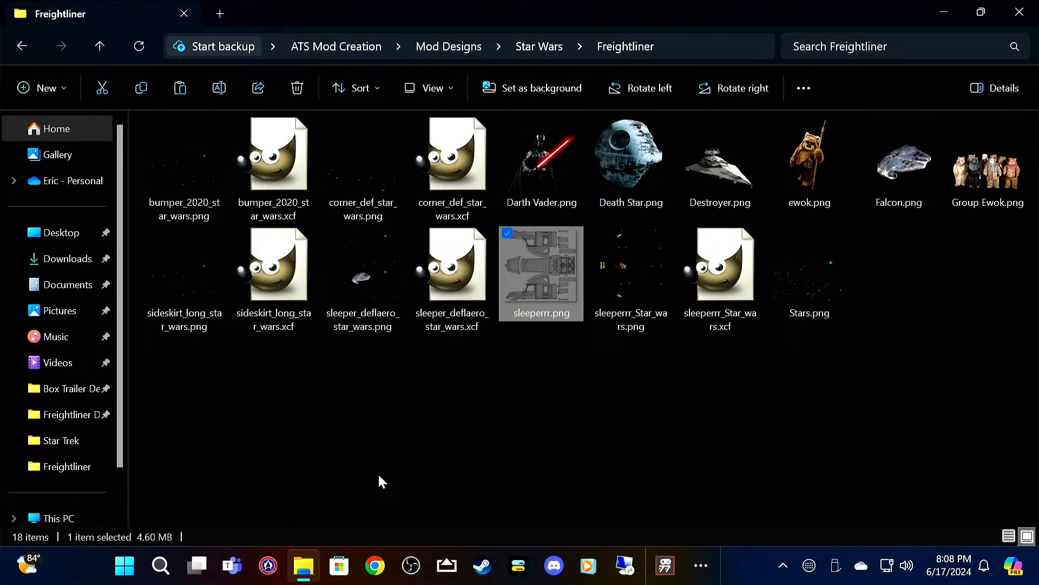
pyautogui.press('Delete')
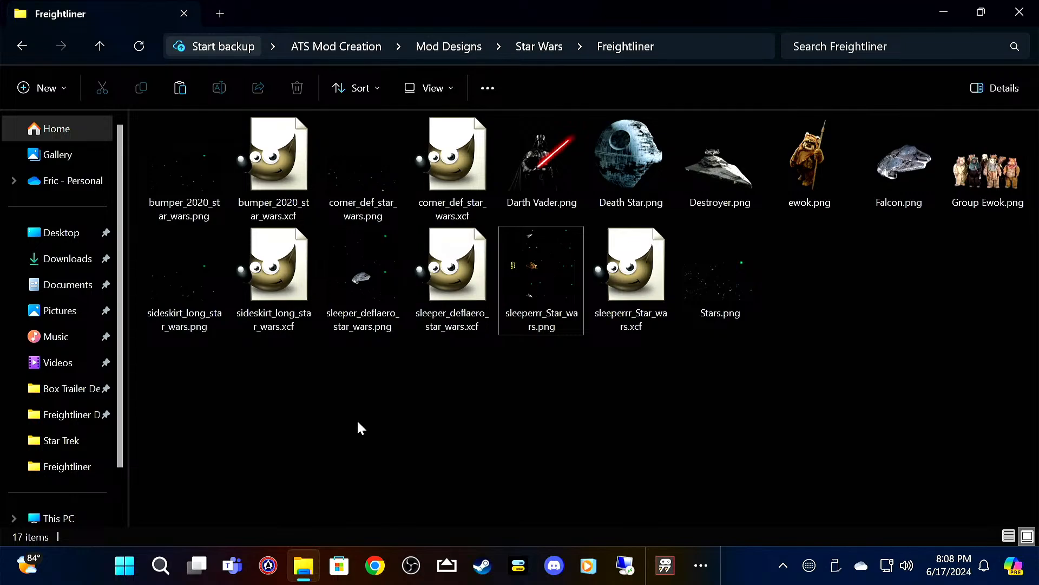
# Step: Copy the four Icon XCF template files from the ATS Mod Creation folder
pyautogui.click(106, 45)
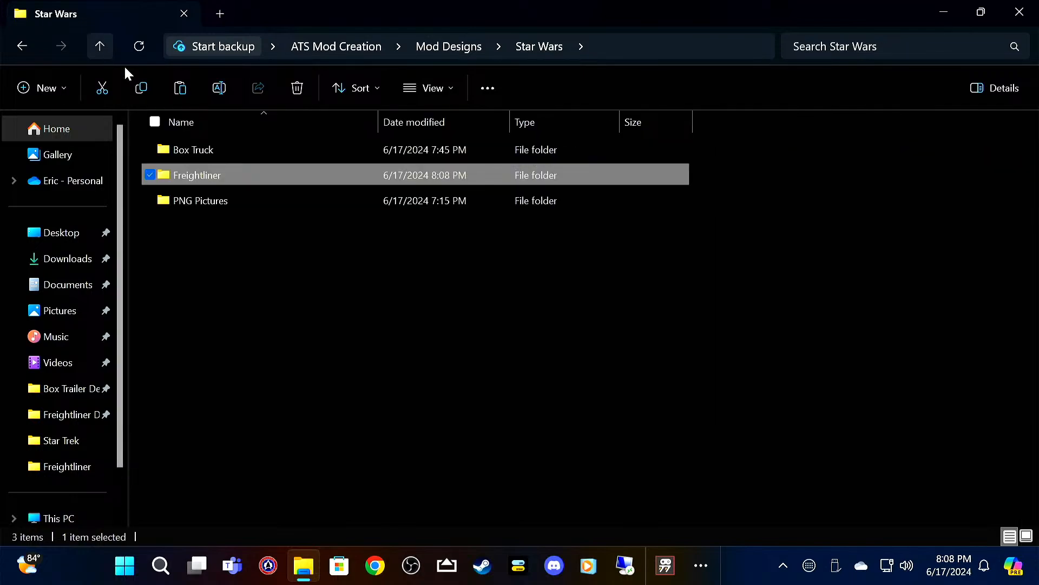
pyautogui.click(102, 45)
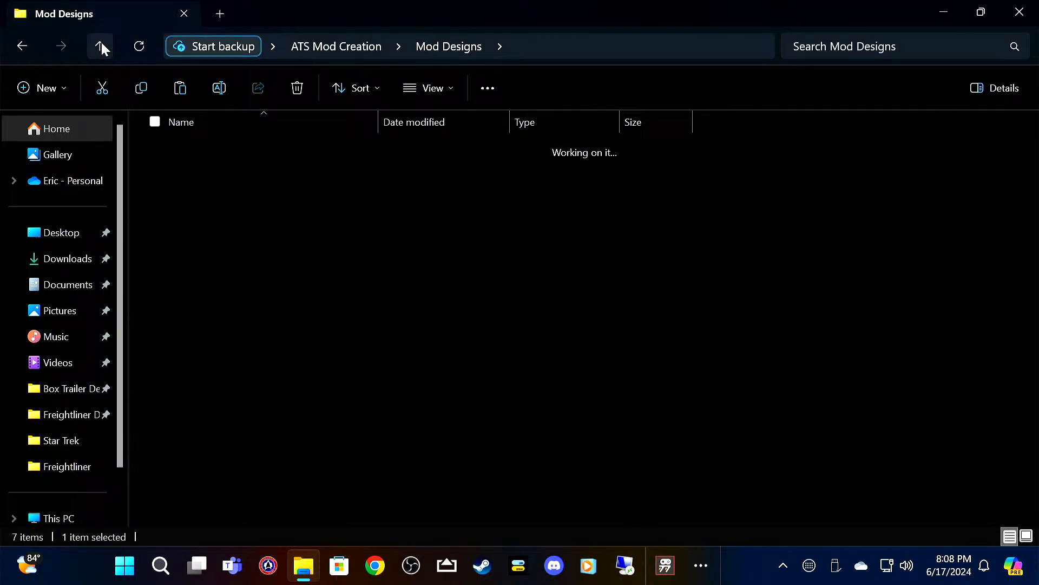
pyautogui.click(102, 46)
pyautogui.click(273, 366)
pyautogui.moveTo(271, 362); pyautogui.dragTo(251, 230)
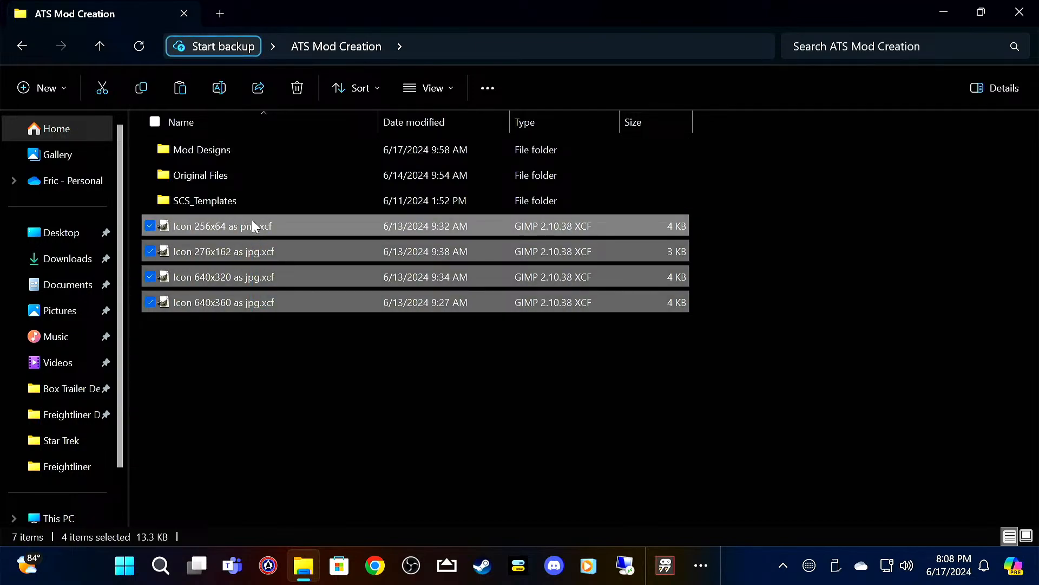
pyautogui.rightClick(253, 226)
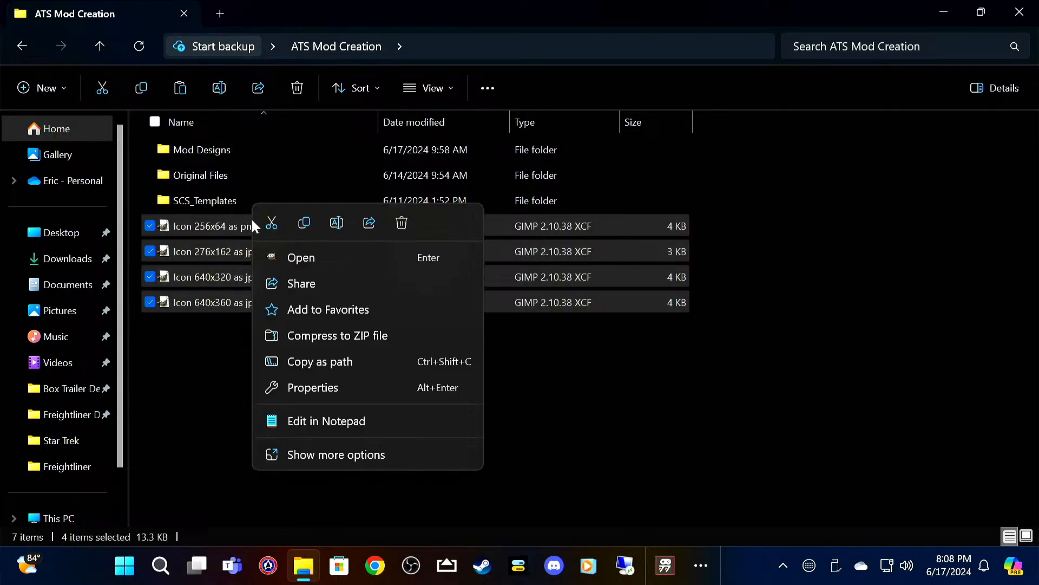
pyautogui.click(305, 228)
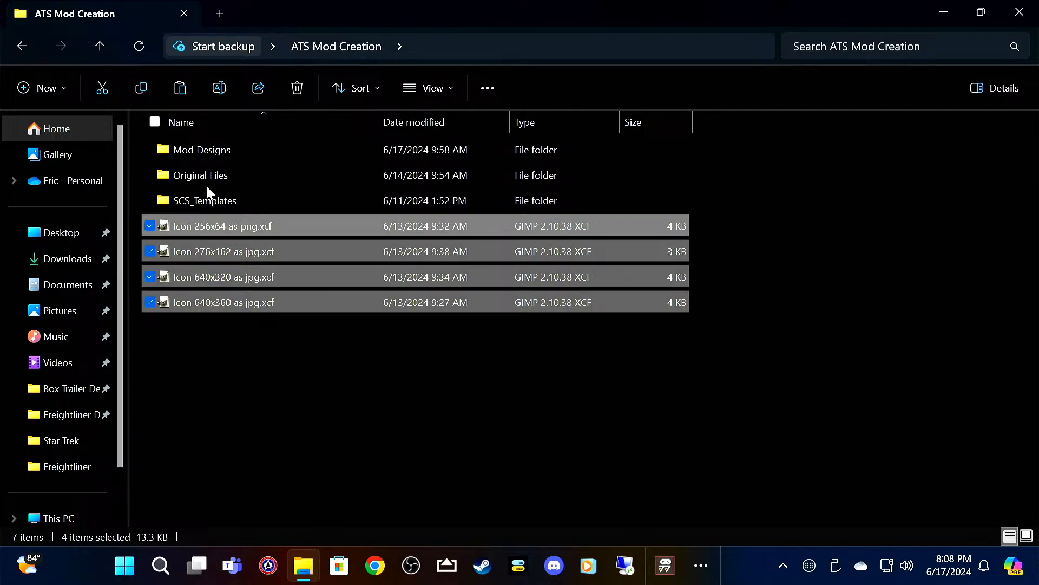
# Step: Paste the copied icon templates into the Star Wars folder inside Mod Designs
pyautogui.doubleClick(219, 151)
pyautogui.doubleClick(232, 277)
pyautogui.rightClick(269, 338)
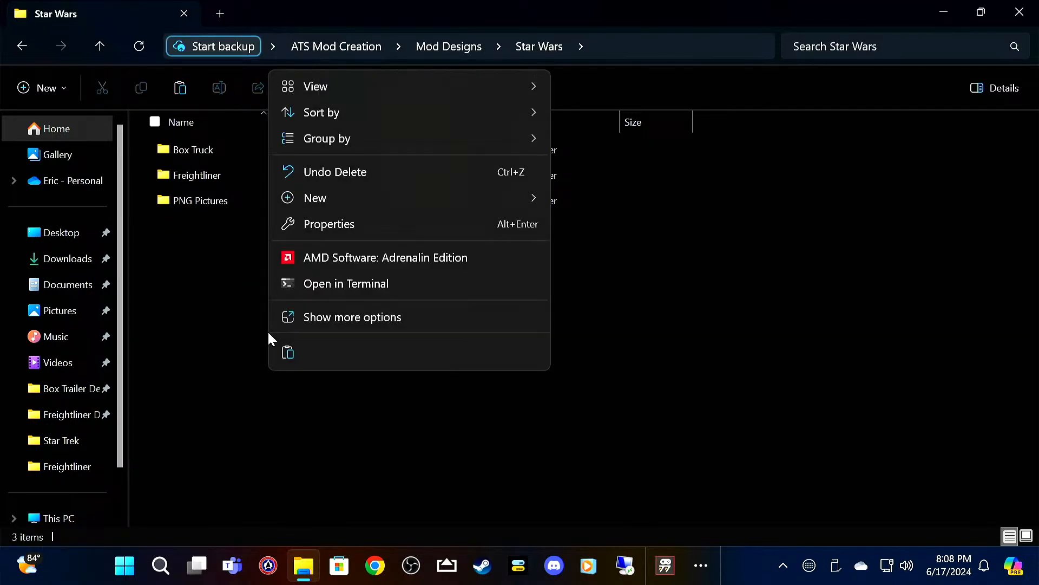
pyautogui.click(319, 205)
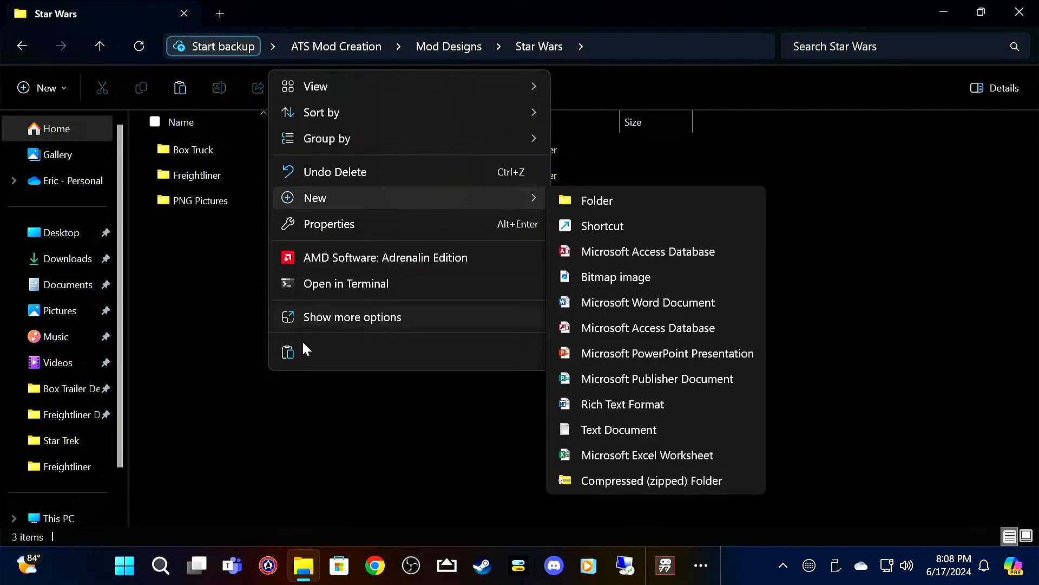
pyautogui.click(287, 352)
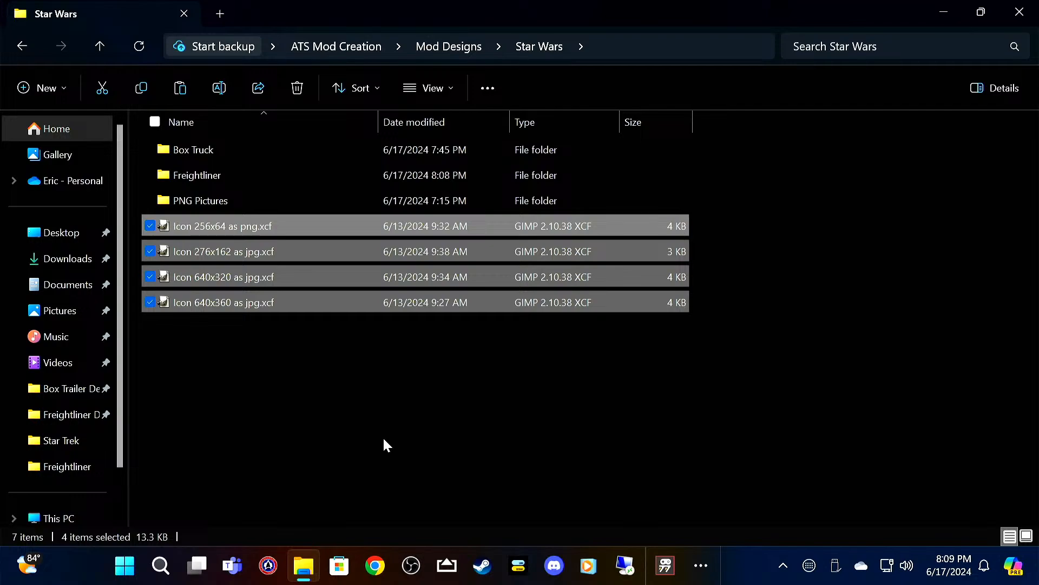
pyautogui.click(384, 440)
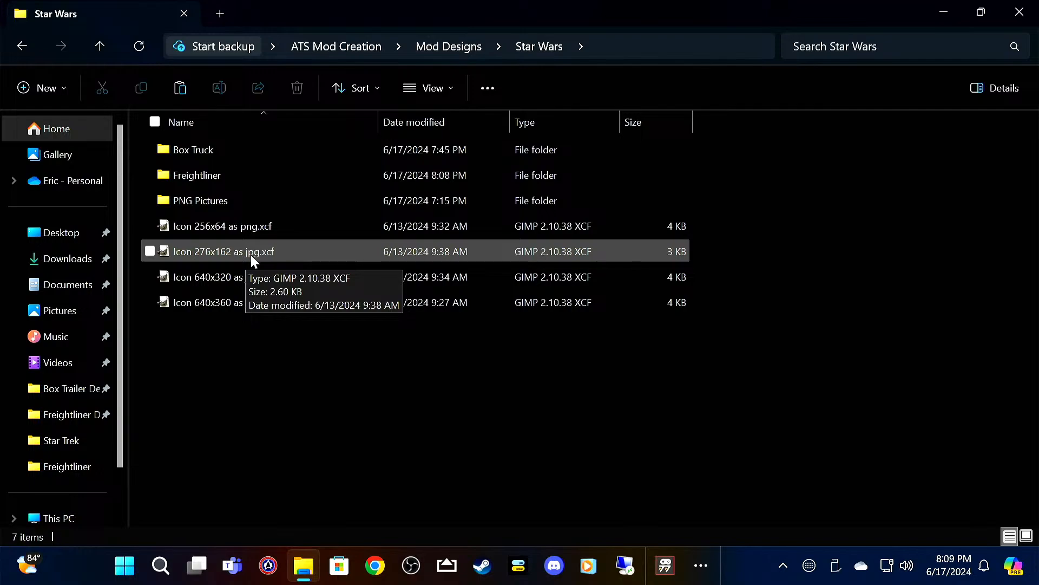
# Step: Open Icon 256x64 as png.xcf from the Star Wars folder in GIMP
pyautogui.click(265, 226)
pyautogui.doubleClick(265, 226)
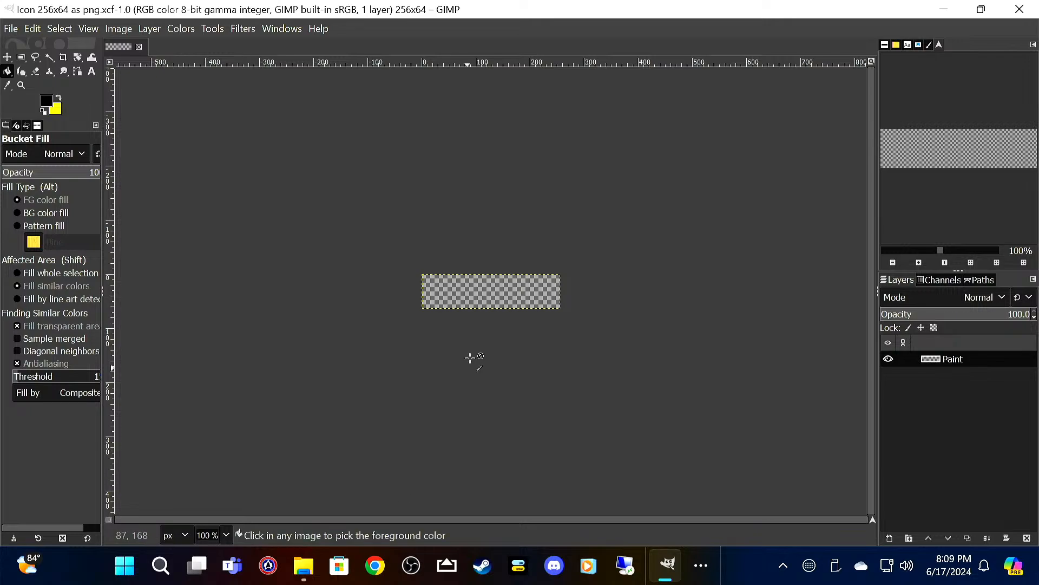
pyautogui.scroll(1, 471, 349)
pyautogui.scroll(2, 470, 350)
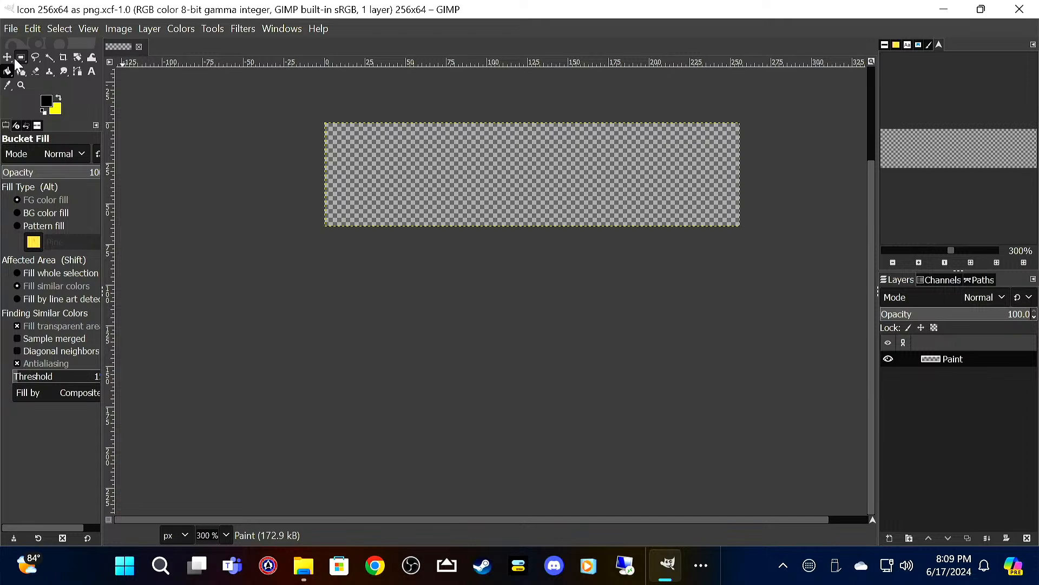
# Step: Add Darth Vader.png from the PNG Pictures folder as a layer and activate the Move tool
pyautogui.click(15, 28)
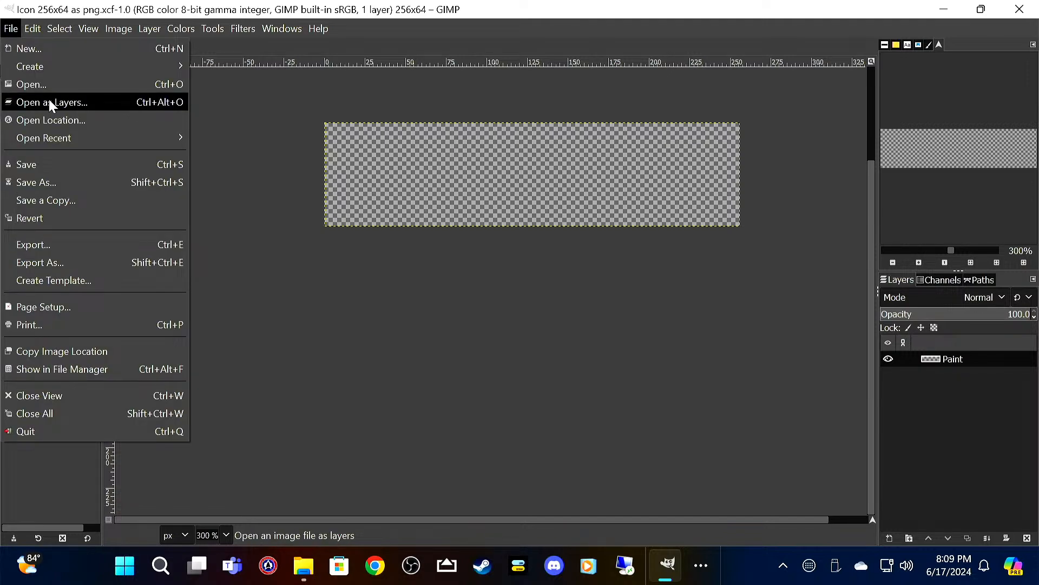
pyautogui.click(49, 101)
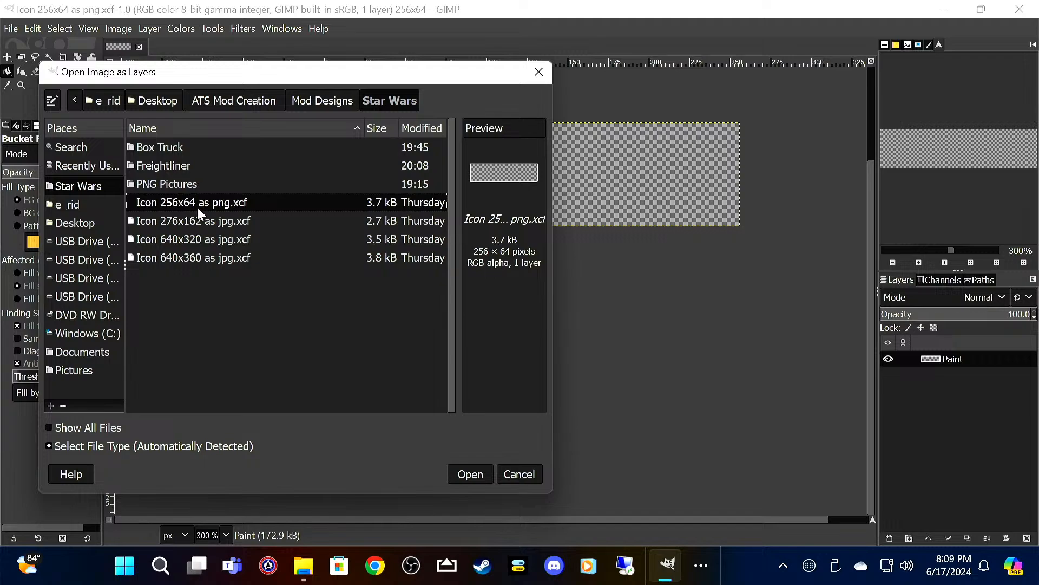
pyautogui.doubleClick(194, 184)
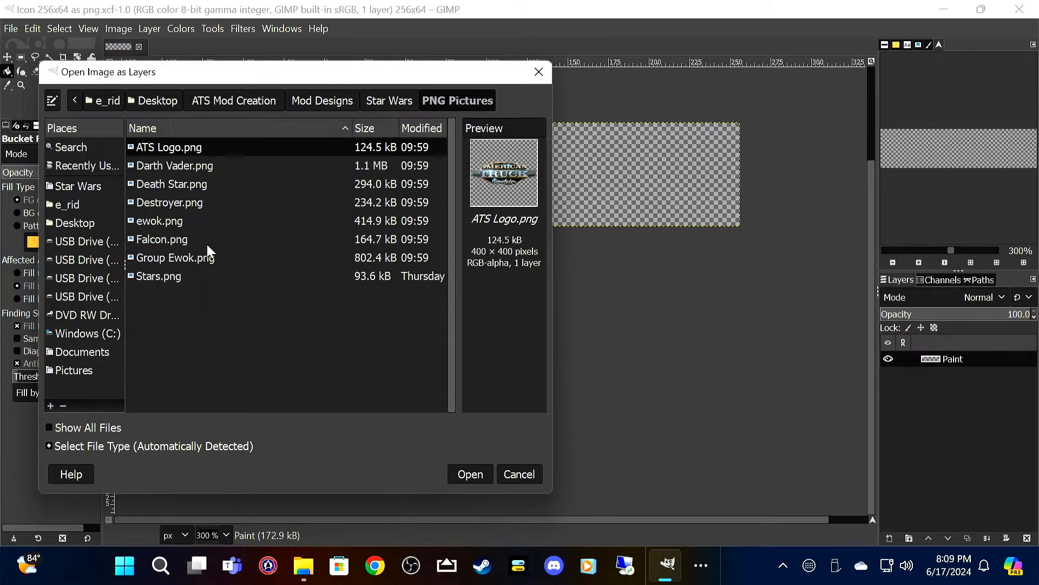
pyautogui.click(210, 166)
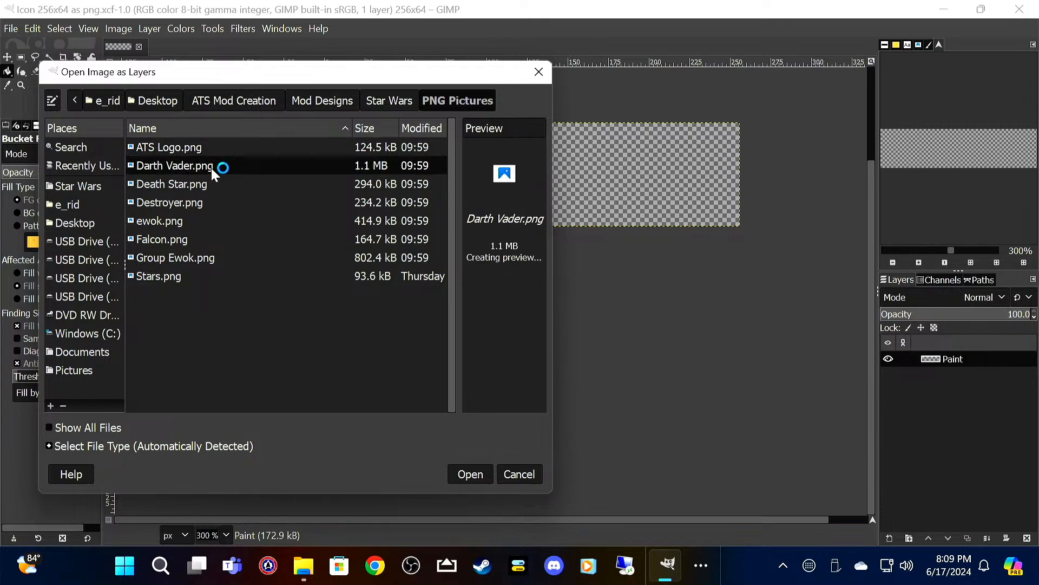
pyautogui.click(470, 473)
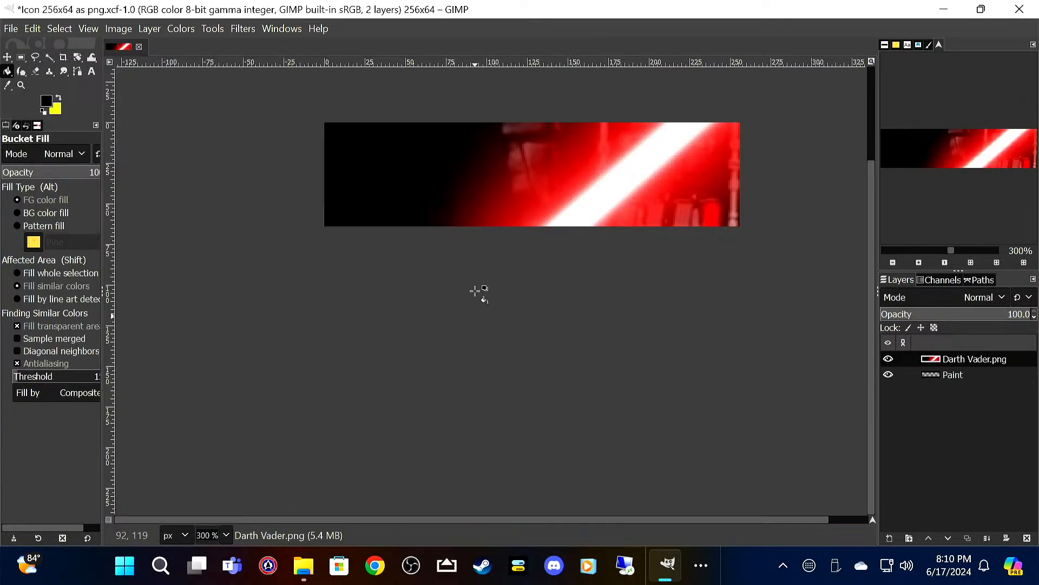
pyautogui.click(7, 57)
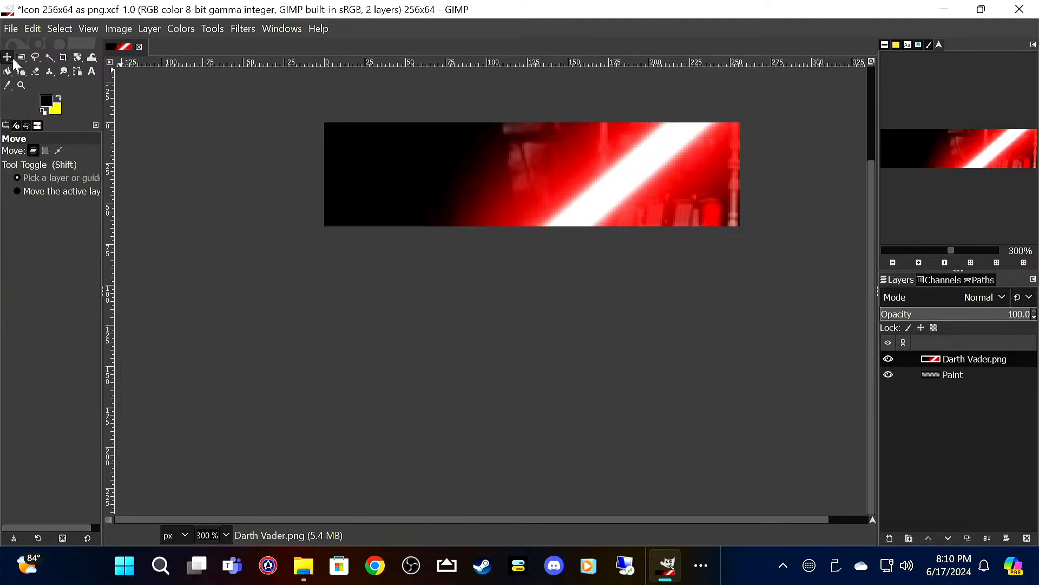
# Step: Scale the Darth Vader.png layer to a width of 280 px, keeping its proportions
pyautogui.rightClick(470, 192)
pyautogui.moveTo(519, 306)
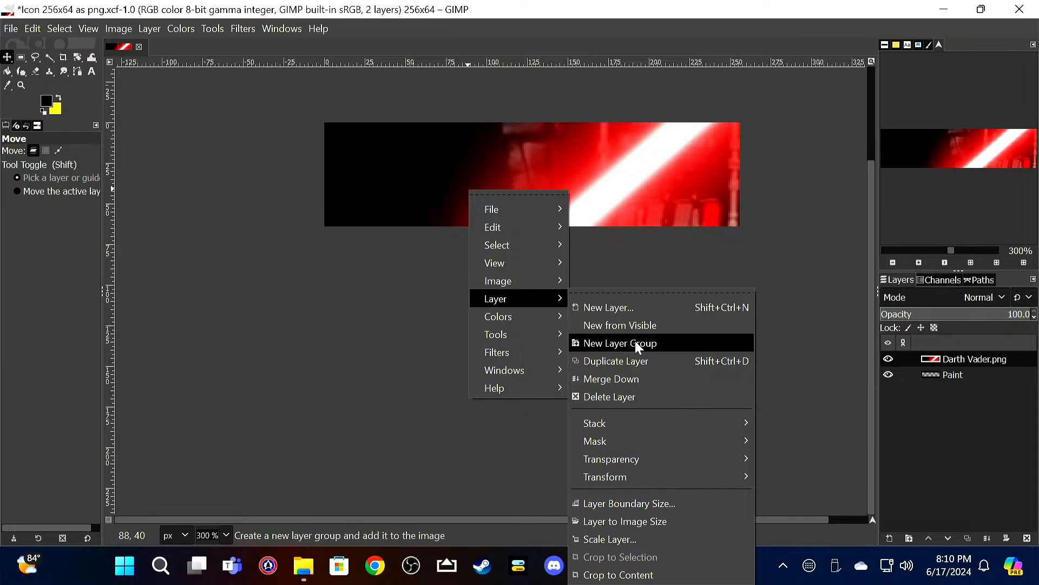
pyautogui.click(667, 539)
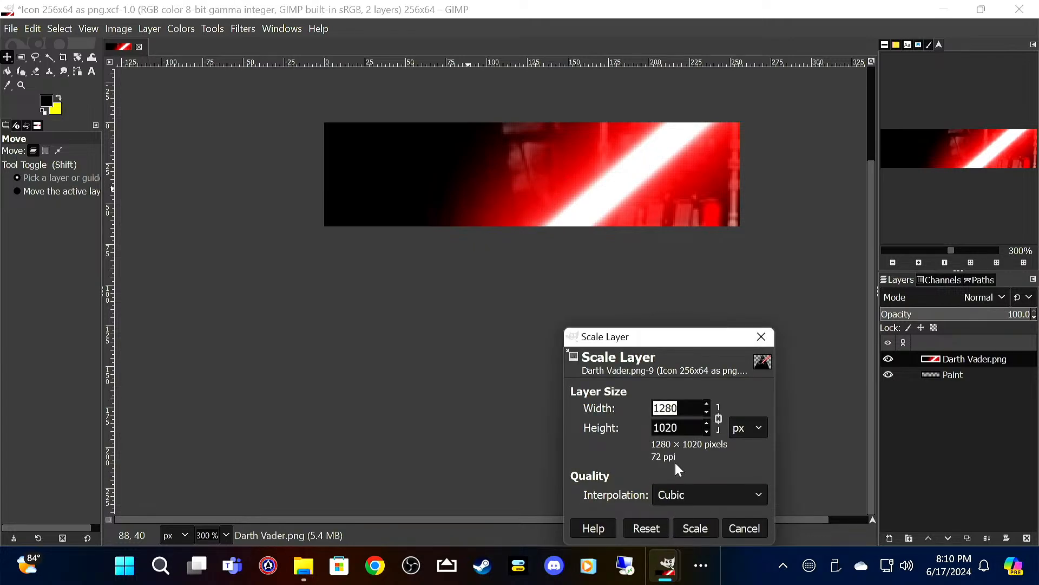
pyautogui.write('280')
pyautogui.press('Tab')
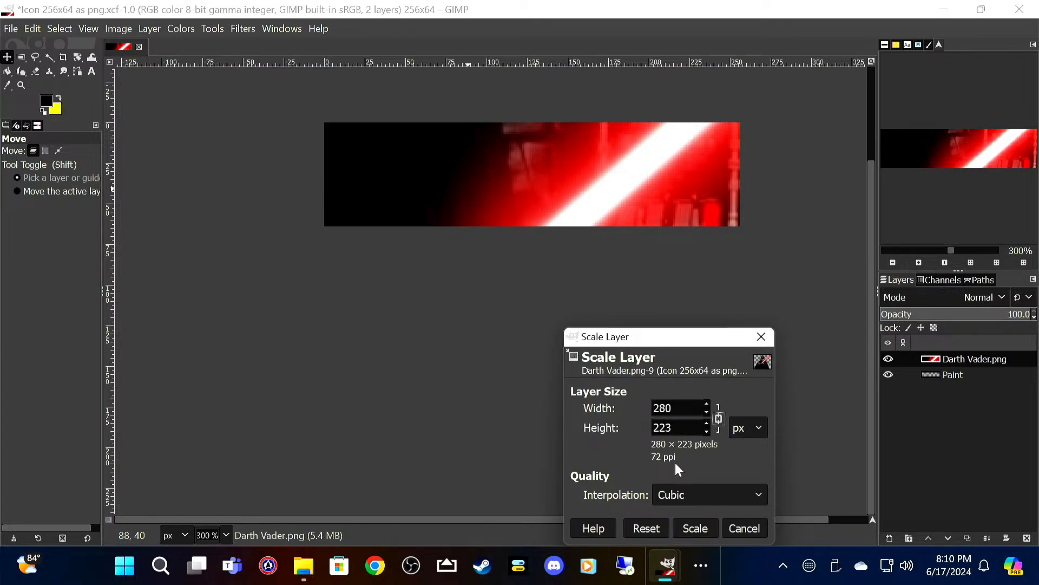
pyautogui.click(696, 527)
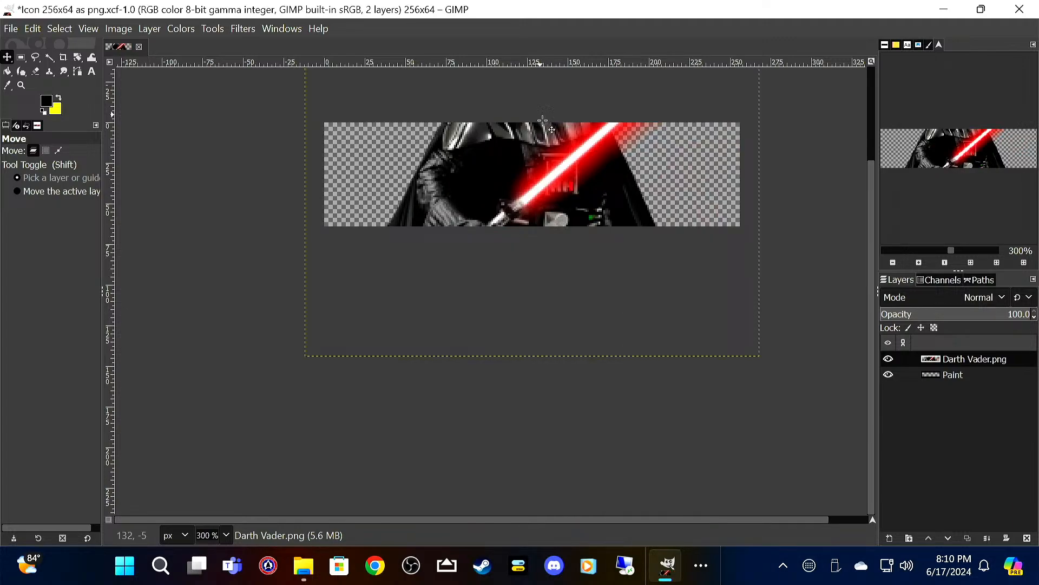
# Step: Scale the Darth Vader.png layer to 80 × 64 px and move it to the left end of the icon canvas
pyautogui.rightClick(540, 168)
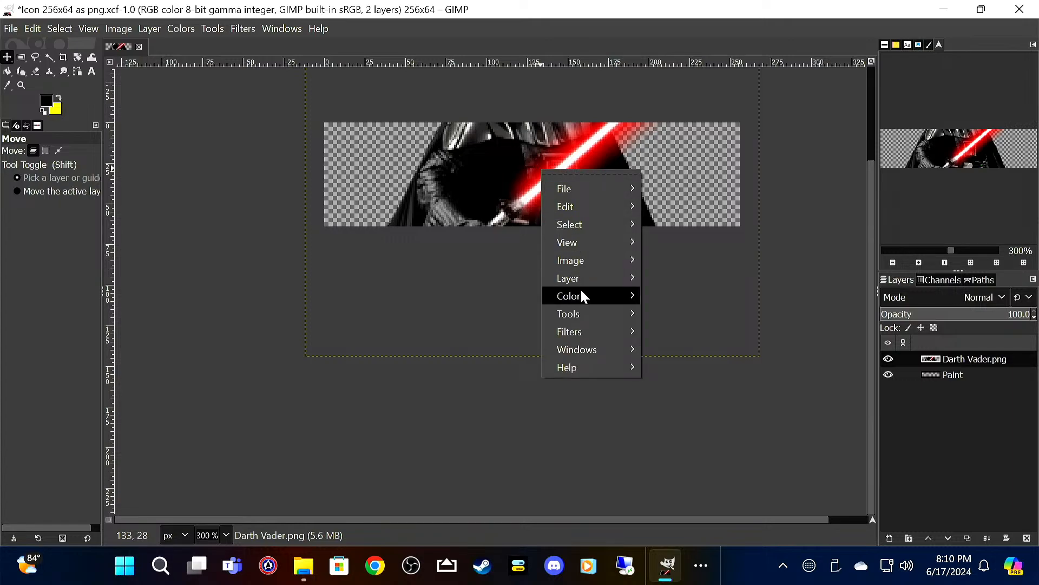
pyautogui.moveTo(586, 281)
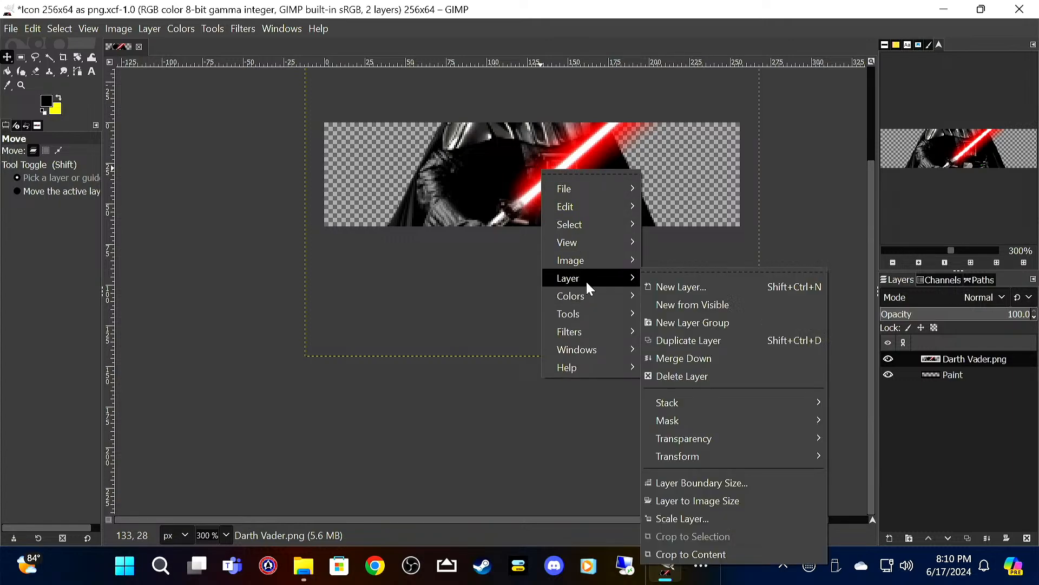
pyautogui.click(726, 520)
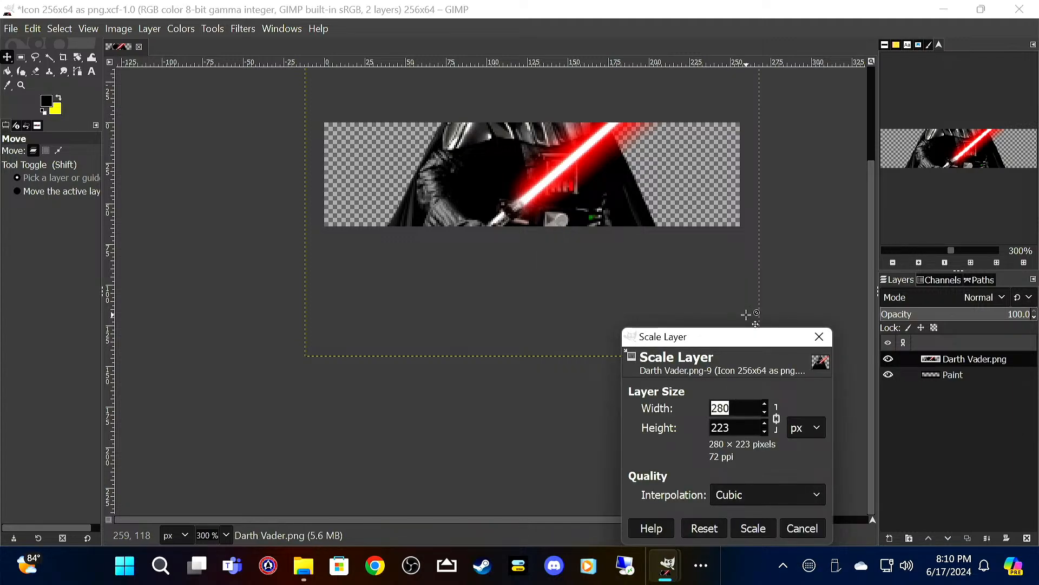
pyautogui.write('80')
pyautogui.press('Tab')
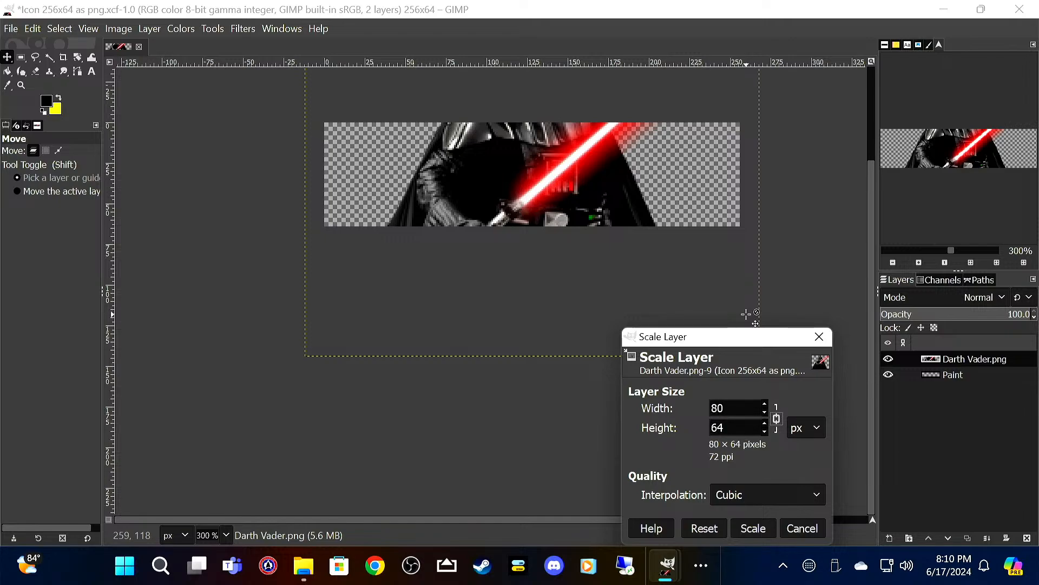
pyautogui.click(754, 528)
pyautogui.moveTo(539, 190); pyautogui.dragTo(396, 195)
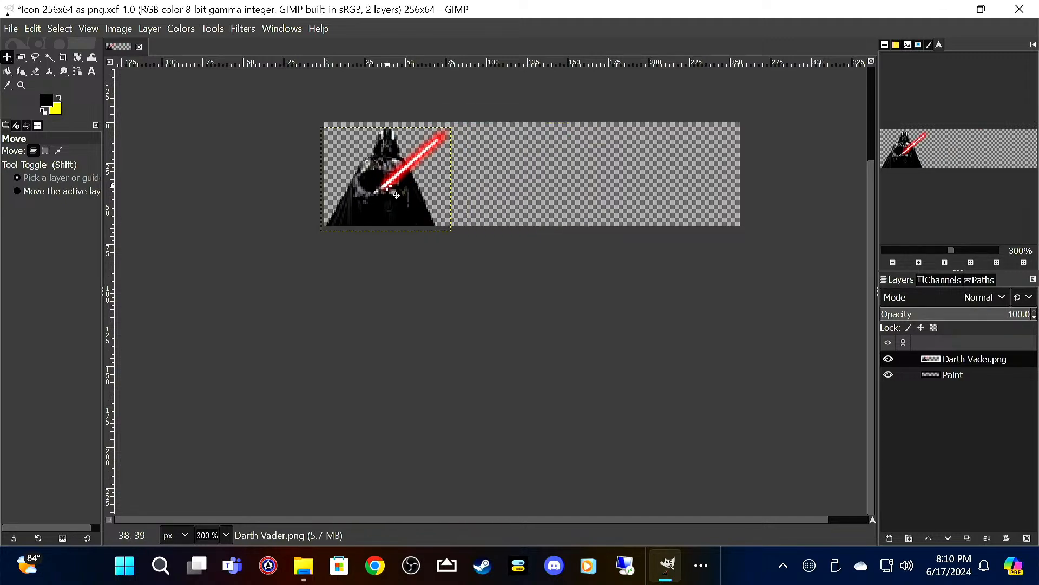
# Step: Add the text STAR WARS in yellow Sans-serif on the empty area beside Darth Vader
pyautogui.click(57, 99)
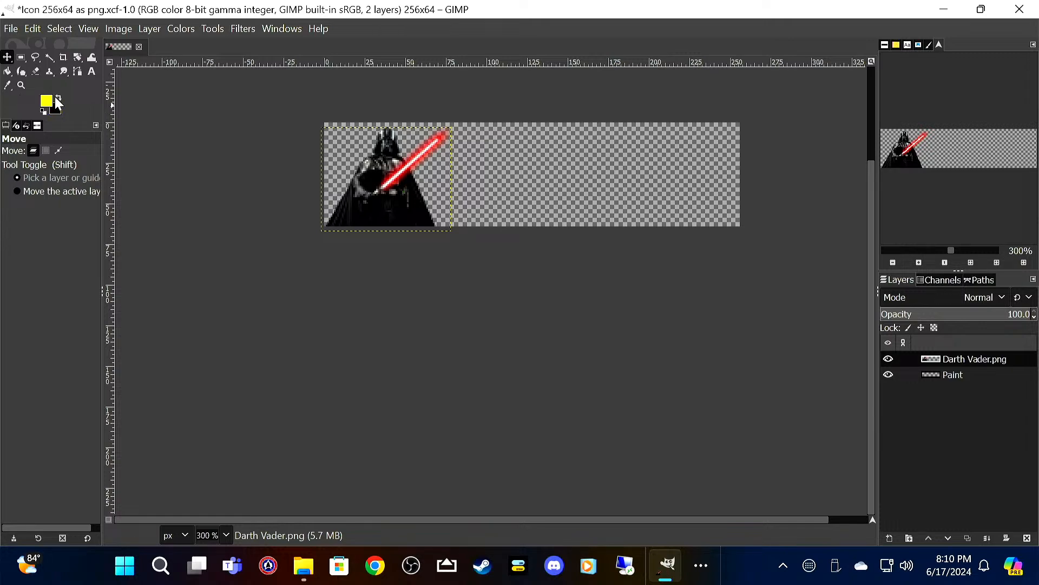
pyautogui.click(93, 72)
pyautogui.click(480, 171)
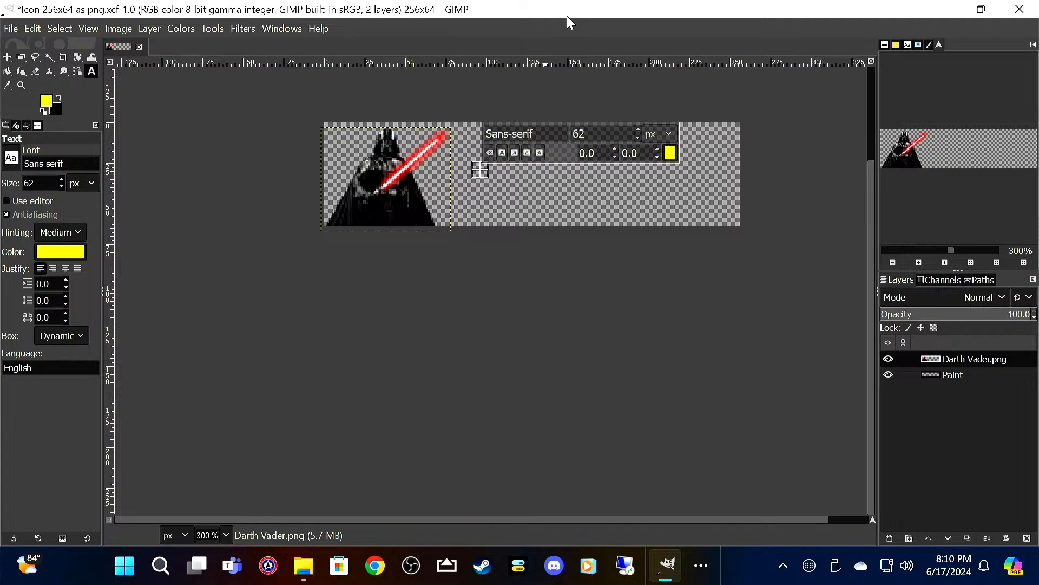
pyautogui.hotkey('ctrl', 'v')
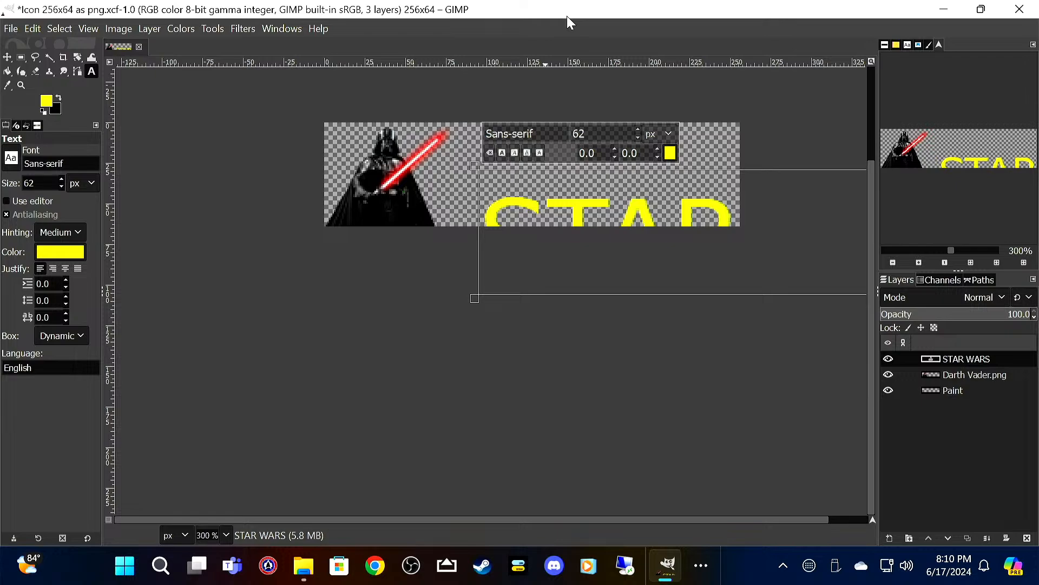
# Step: Reduce the STAR WARS text to 25 px and center it vertically in the space beside Darth Vader
pyautogui.hotkey('ctrl', 'a')
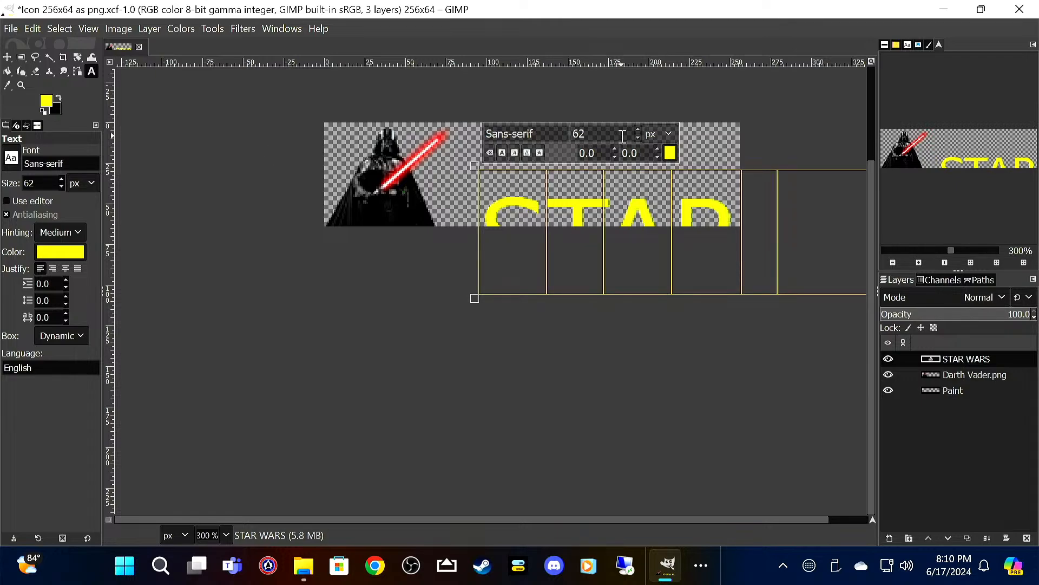
pyautogui.scroll(-20, 636, 135)
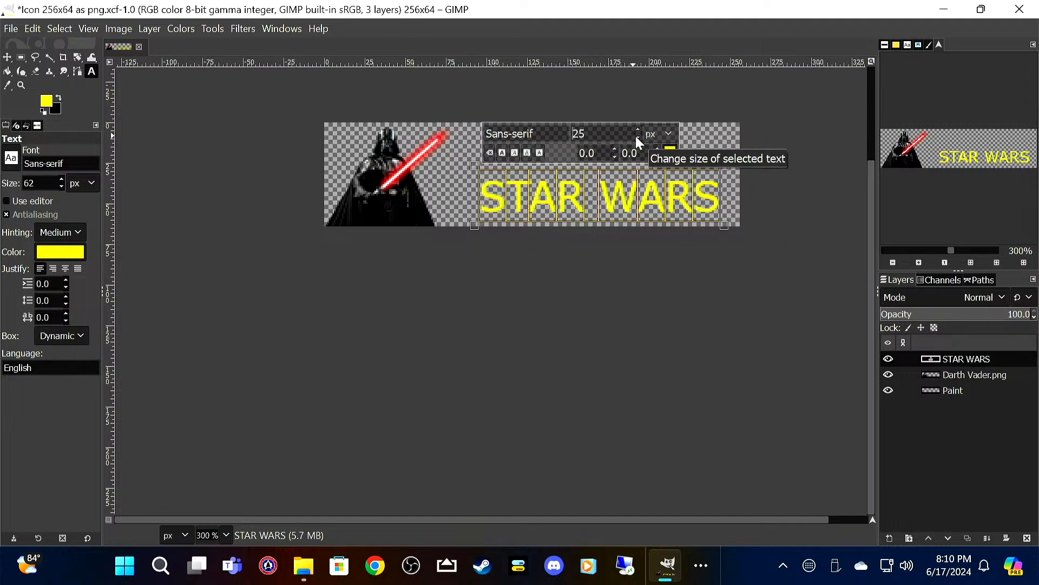
pyautogui.click(7, 57)
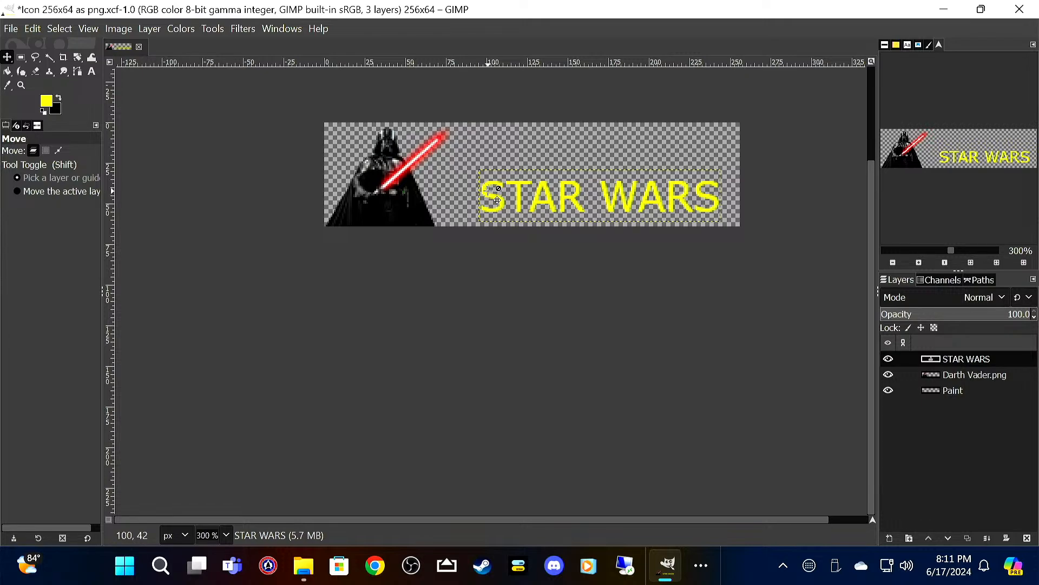
pyautogui.moveTo(493, 201); pyautogui.dragTo(485, 180)
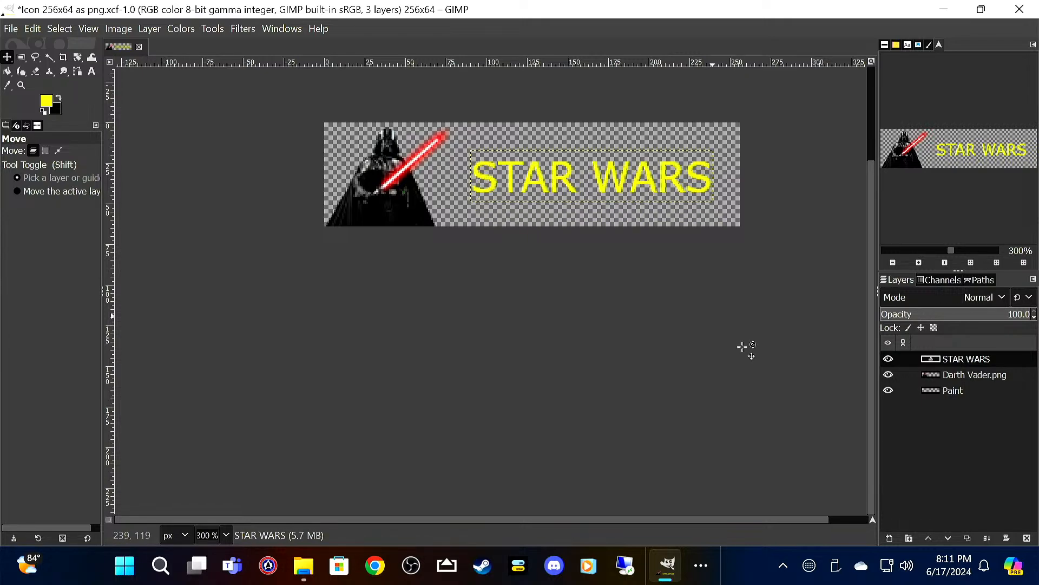
# Step: Fill the Paint layer with black using Bucket Fill to form the icon background
pyautogui.click(966, 389)
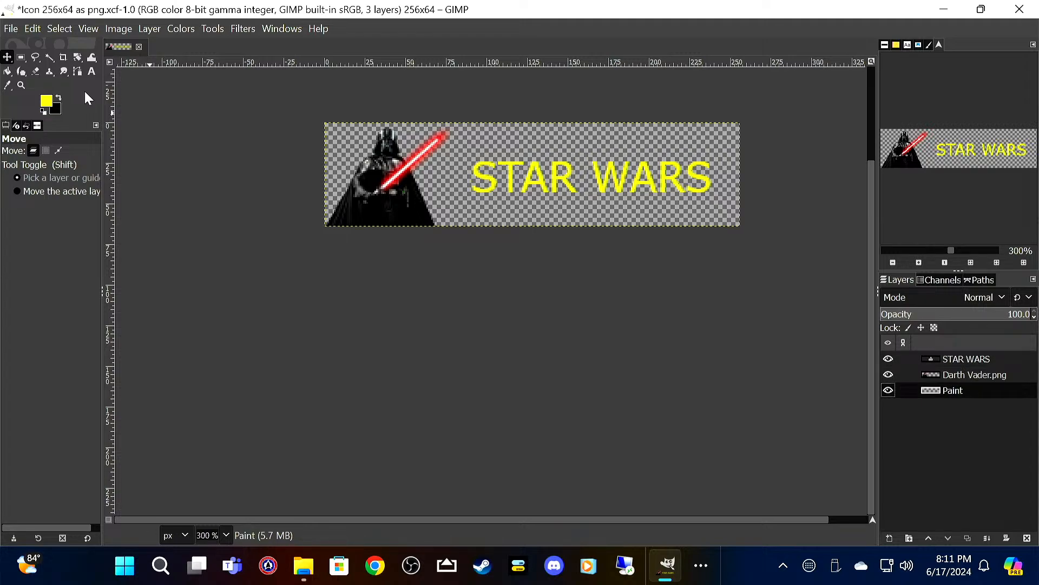
pyautogui.click(59, 98)
pyautogui.click(7, 71)
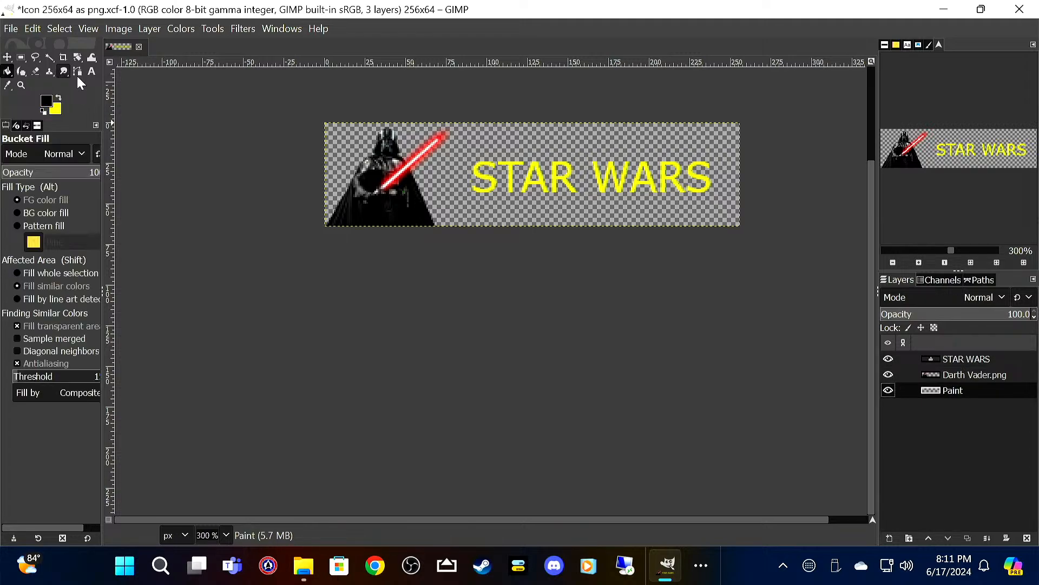
pyautogui.click(445, 201)
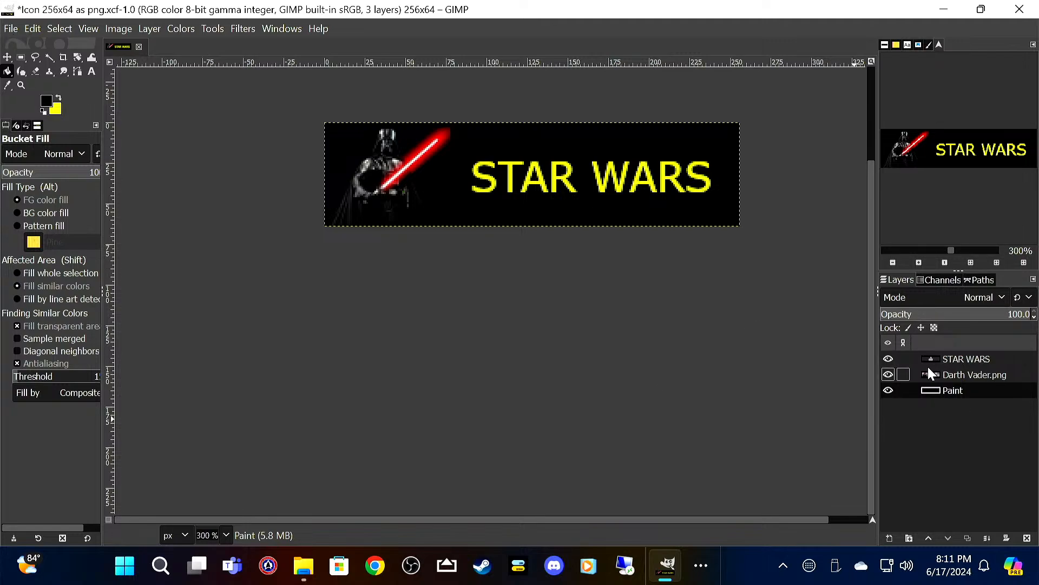
# Step: Hide and show the Darth Vader.png layer to check it against the background, and save the icon file
pyautogui.click(889, 375)
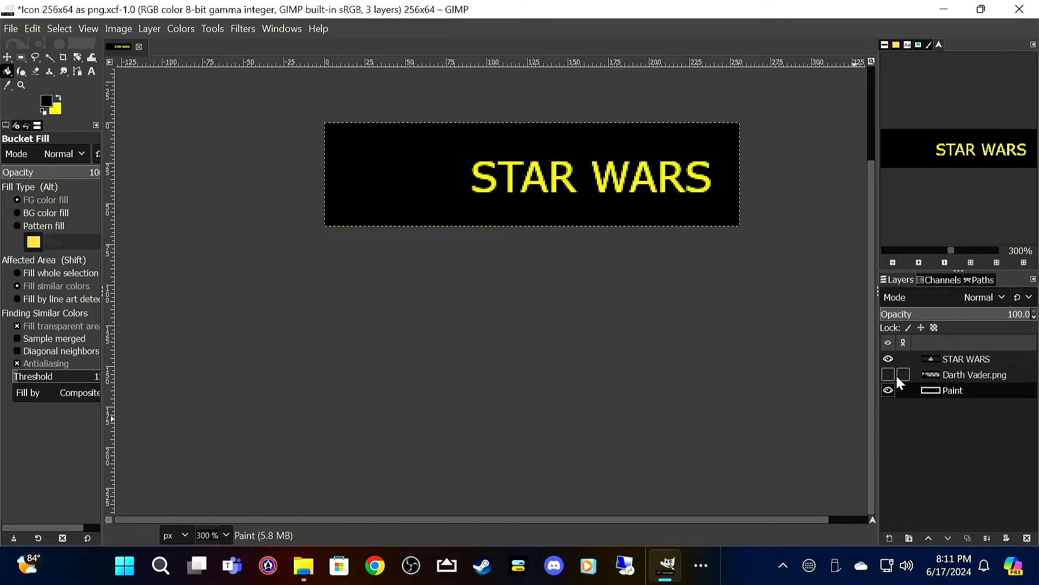
pyautogui.click(888, 374)
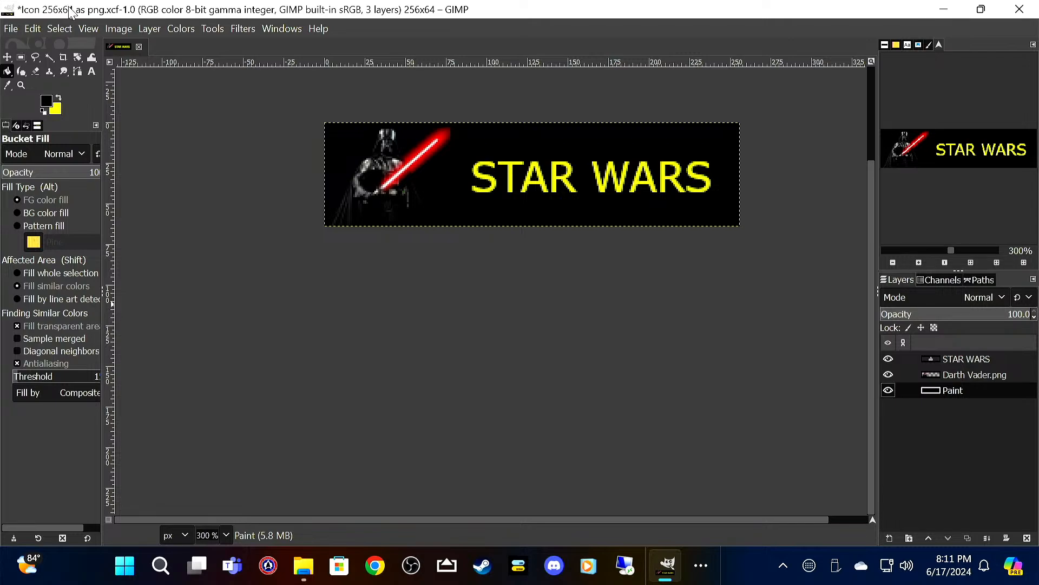
pyautogui.click(11, 29)
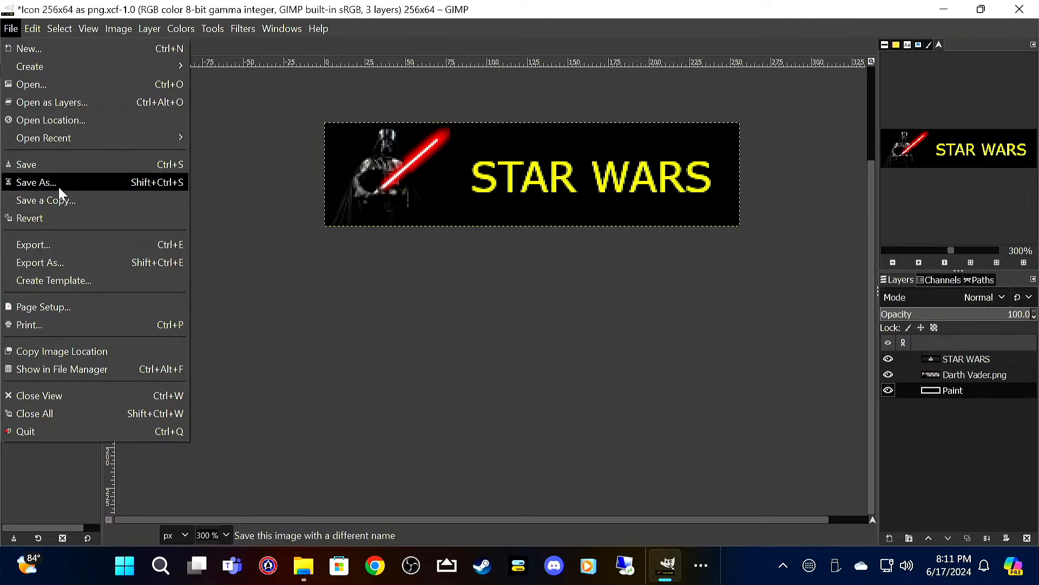
pyautogui.click(66, 167)
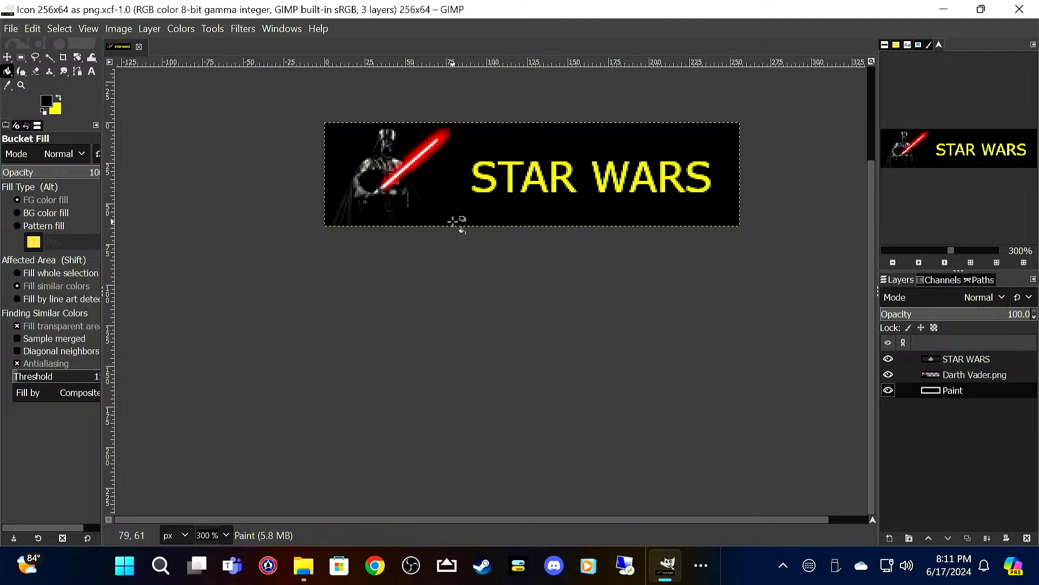
# Step: Hide the STAR WARS, Darth Vader.png and Paint layers and save the icon file
pyautogui.click(889, 359)
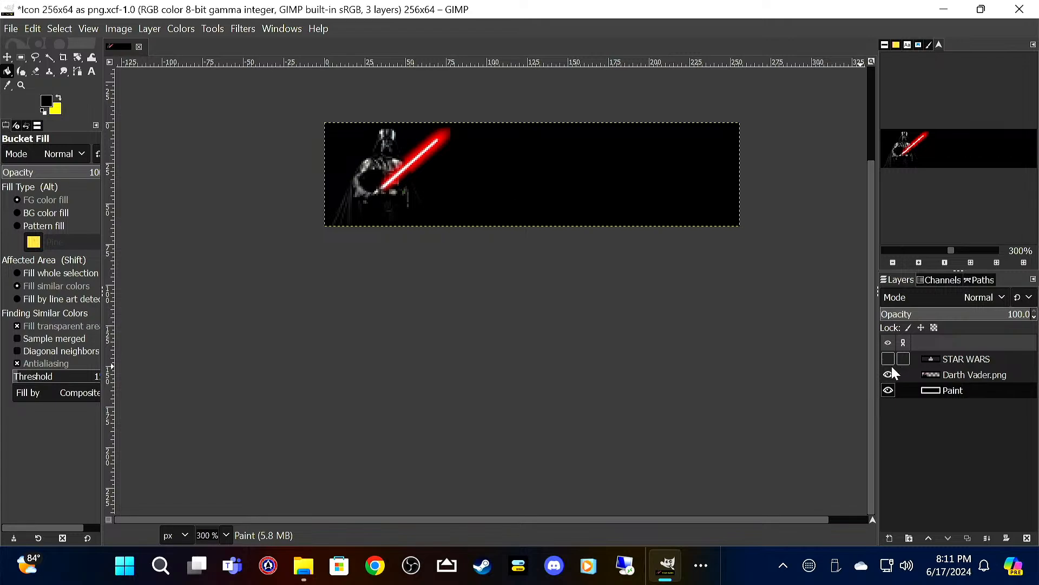
pyautogui.click(888, 375)
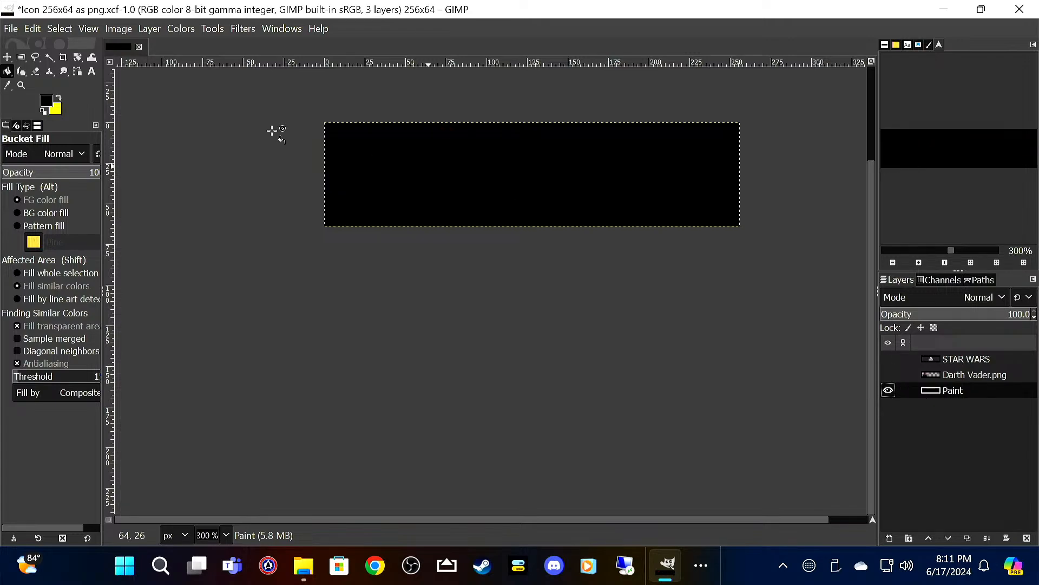
pyautogui.click(888, 390)
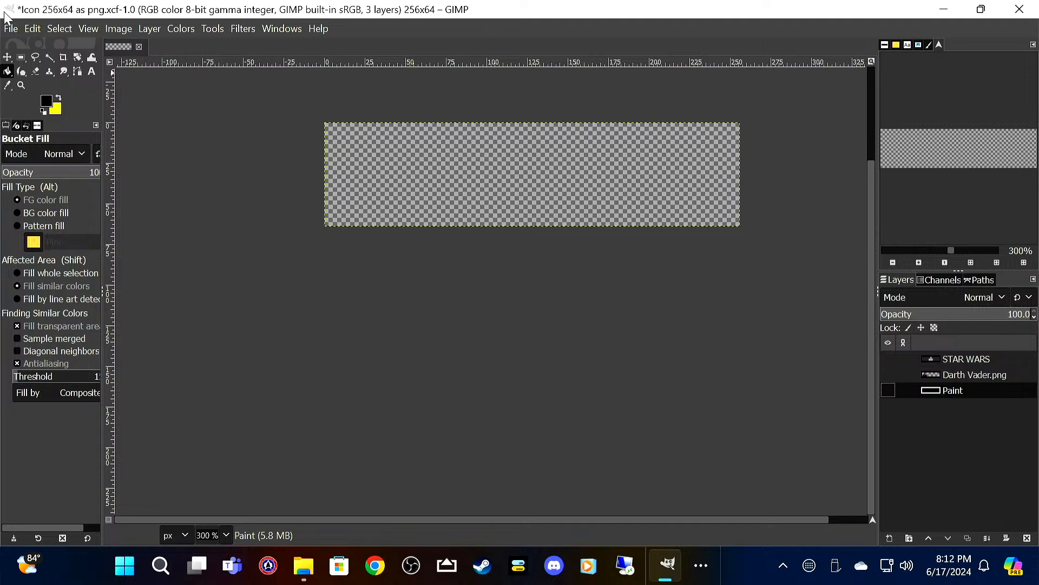
pyautogui.click(13, 29)
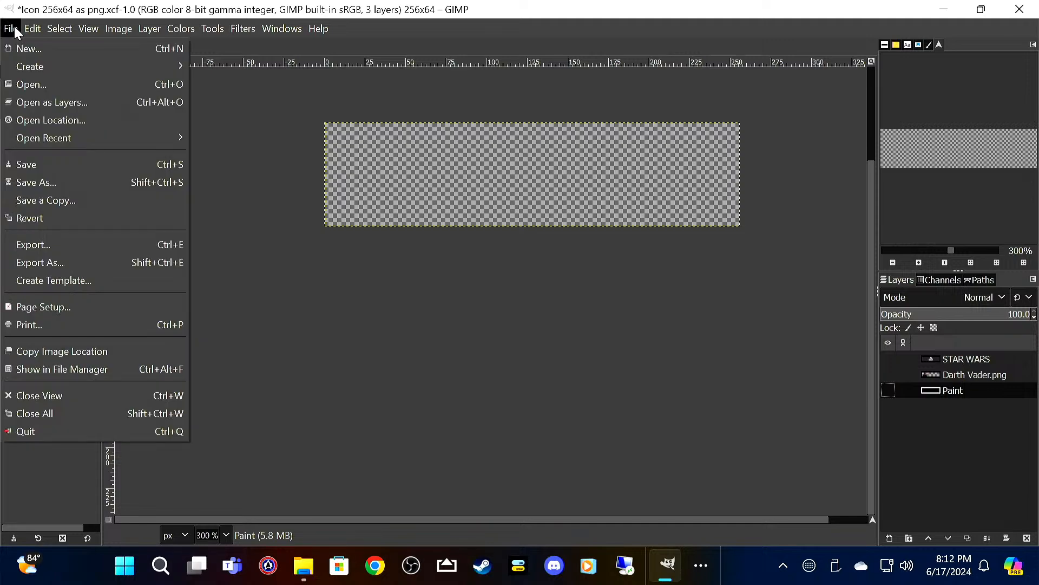
pyautogui.click(40, 165)
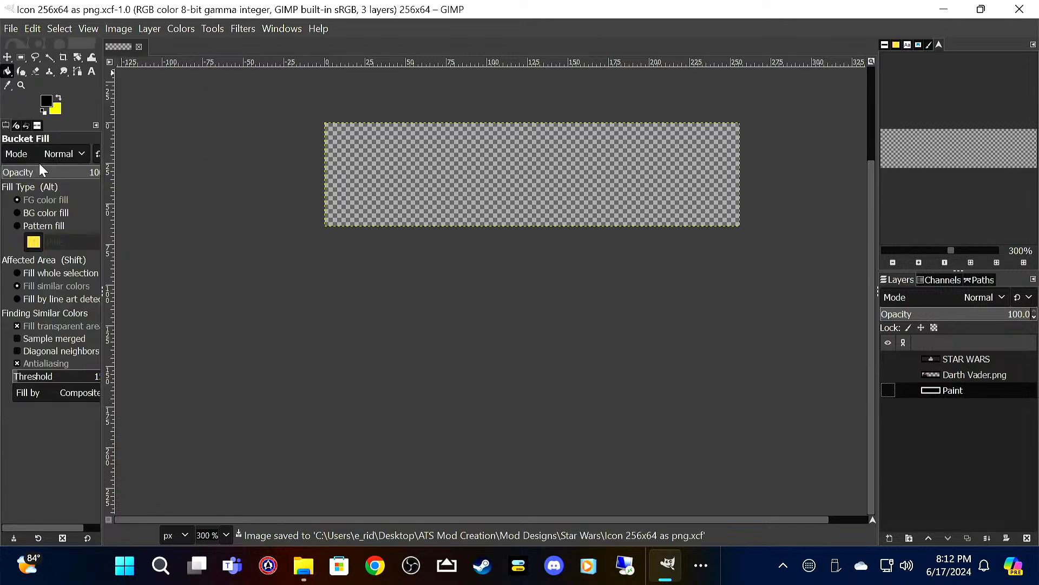
# Step: Show the Paint, Darth Vader.png and STAR WARS layers again
pyautogui.click(888, 390)
pyautogui.click(888, 375)
pyautogui.click(888, 359)
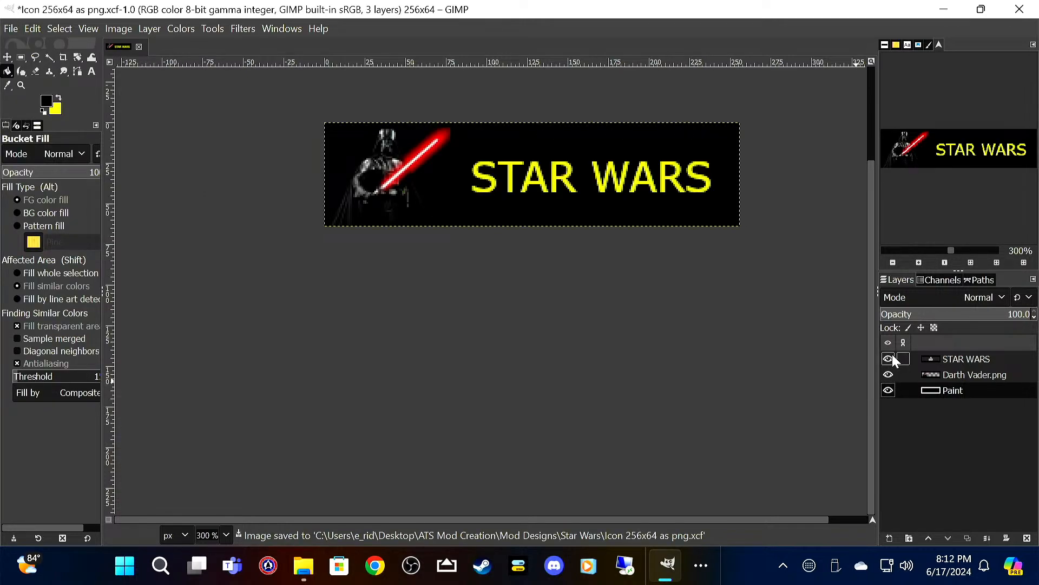
# Step: Export the icon as Star Wars 256x64.png to the Star Wars folder with the default PNG options
pyautogui.click(16, 29)
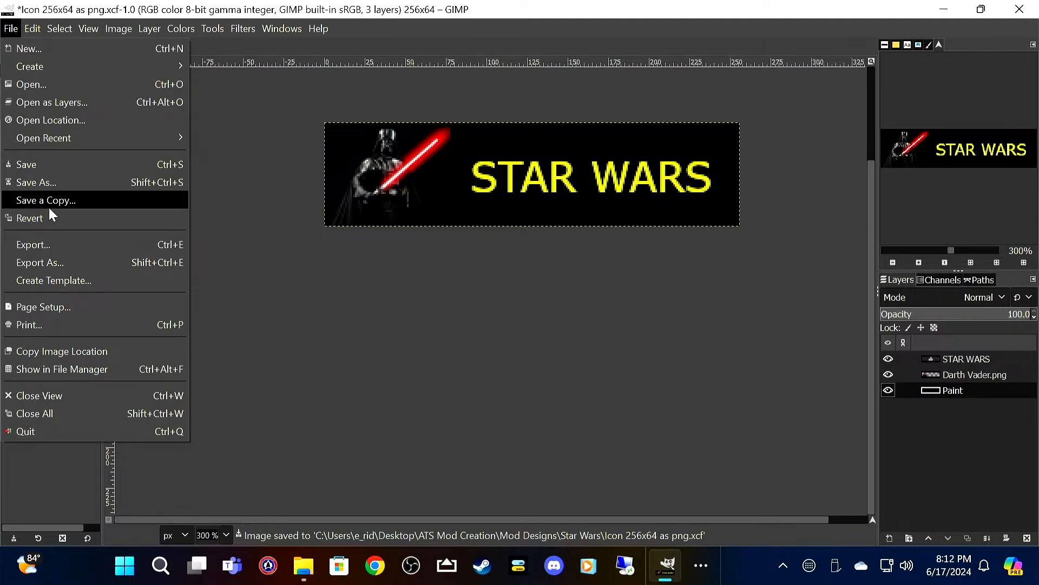
pyautogui.click(60, 244)
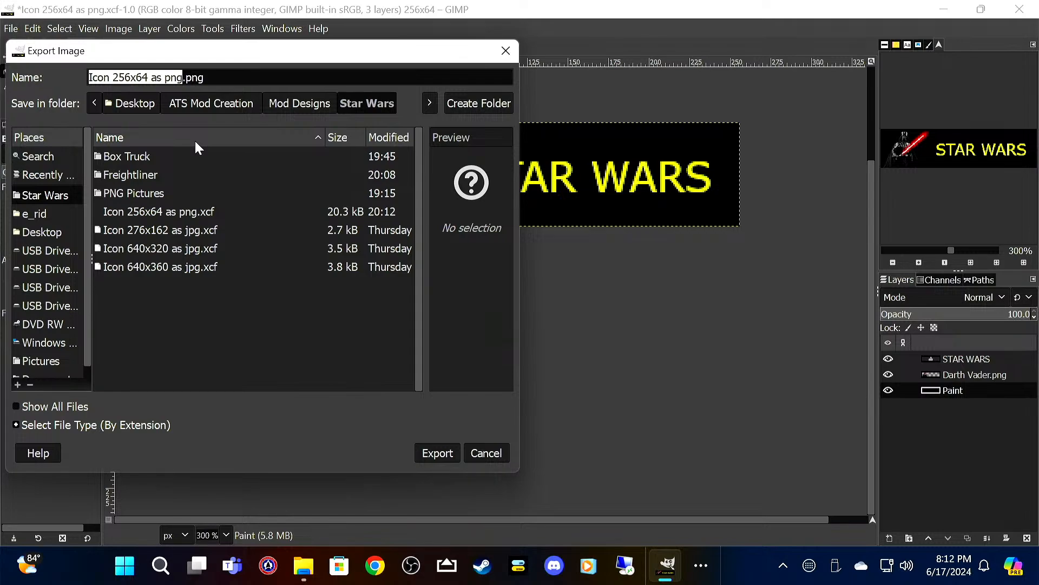
pyautogui.press('Right')
pyautogui.press('BackSpace')
pyautogui.press('BackSpace')
pyautogui.press('BackSpace')
pyautogui.press('BackSpace')
pyautogui.press('BackSpace')
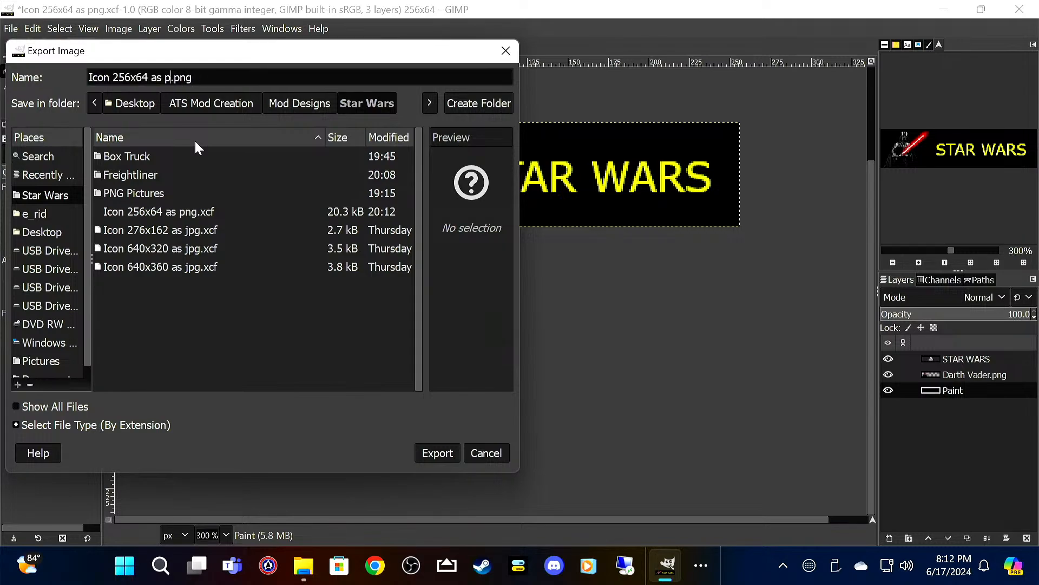
pyautogui.press('BackSpace')
pyautogui.press('BackSpace')
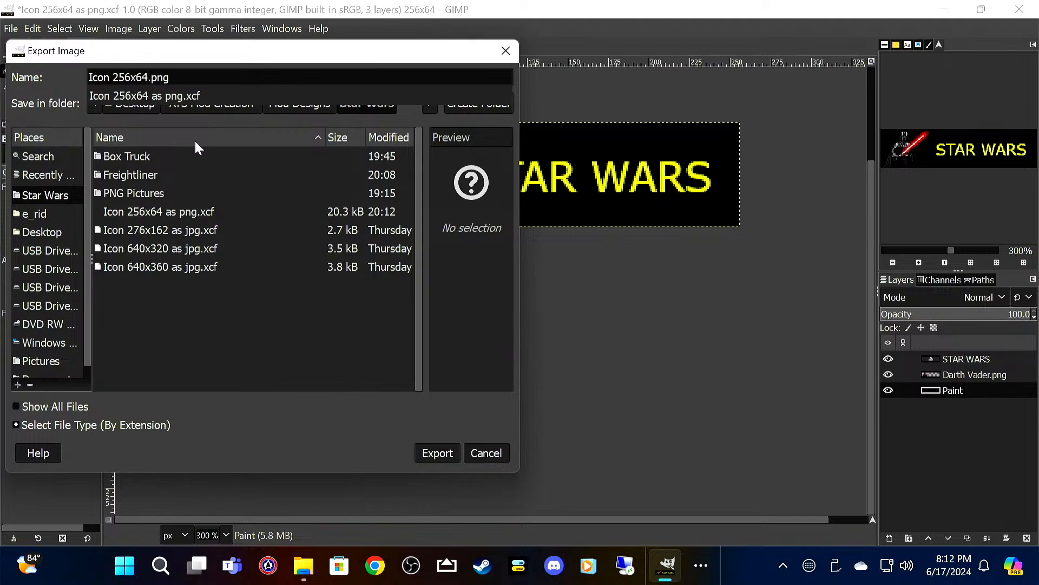
pyautogui.press('Left')
pyautogui.press('Left')
pyautogui.press('Left')
pyautogui.press('Left')
pyautogui.press('Left')
pyautogui.press('Left')
pyautogui.press('Left')
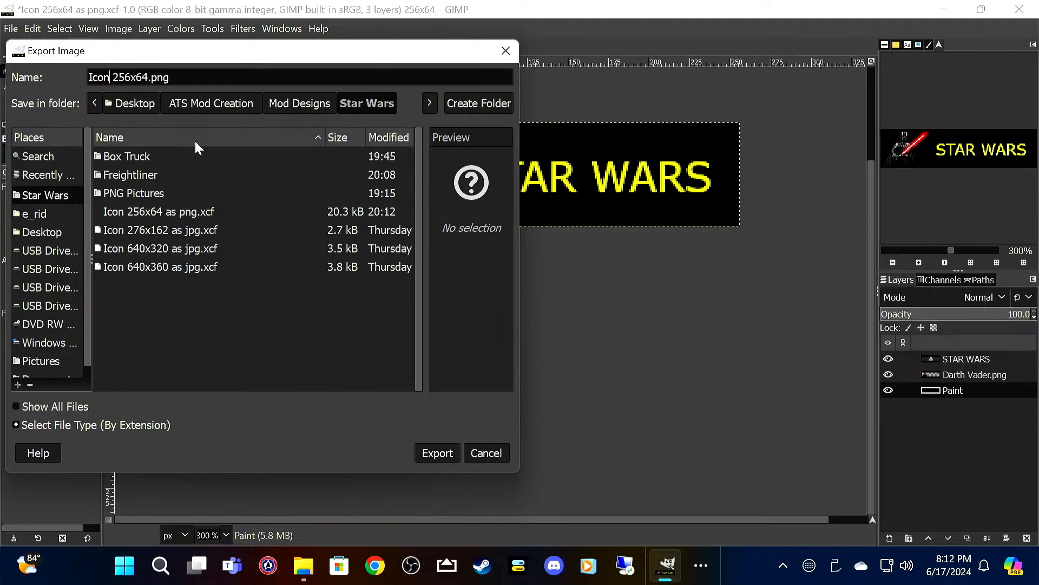
pyautogui.hotkey('shift', 'Left')
pyautogui.hotkey('shift', 'Left')
pyautogui.hotkey('shift', 'Left')
pyautogui.hotkey('shift', 'Left')
pyautogui.write('Star Wars')
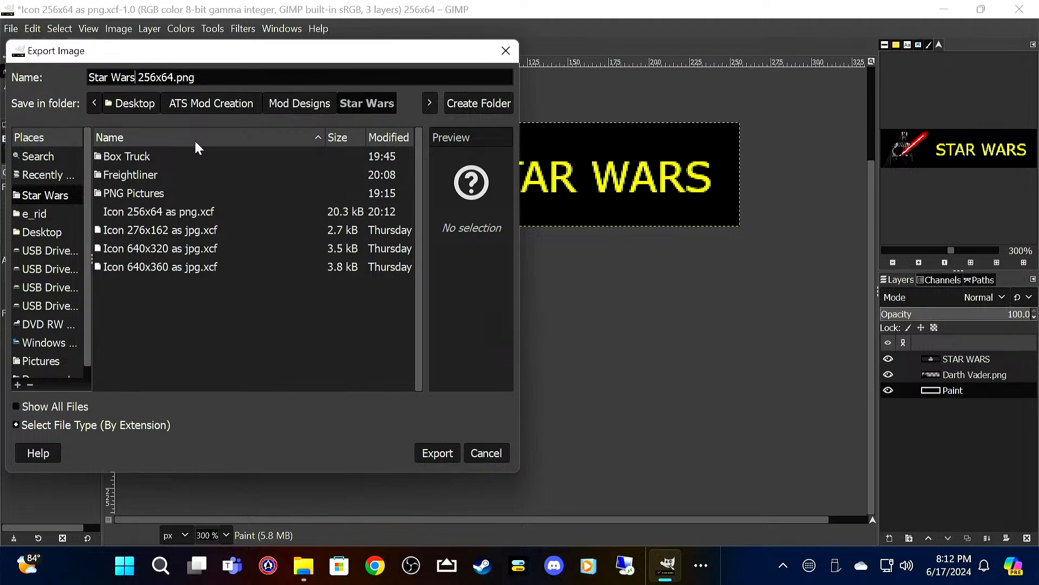
pyautogui.click(453, 449)
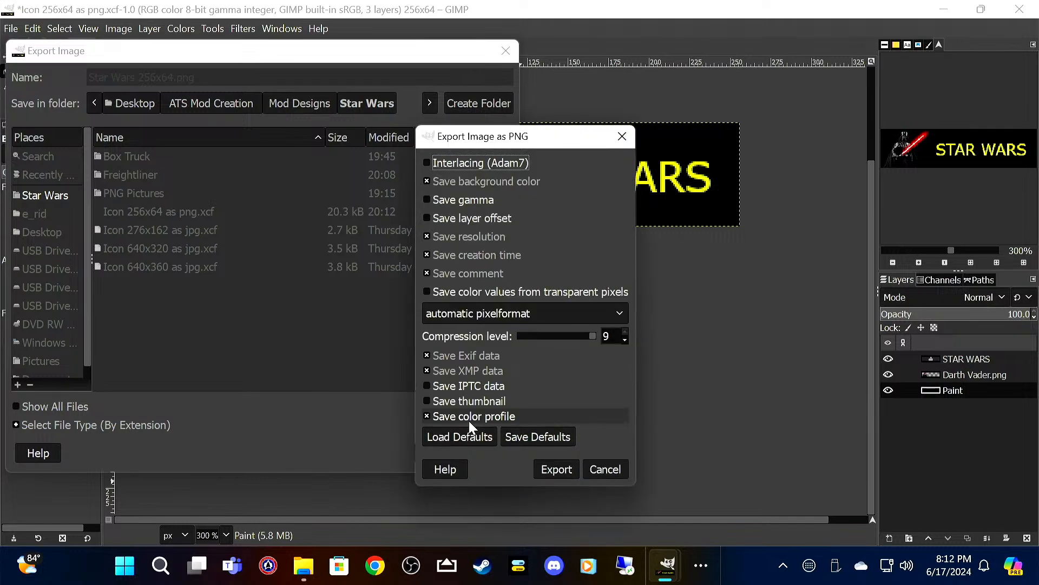
pyautogui.click(548, 470)
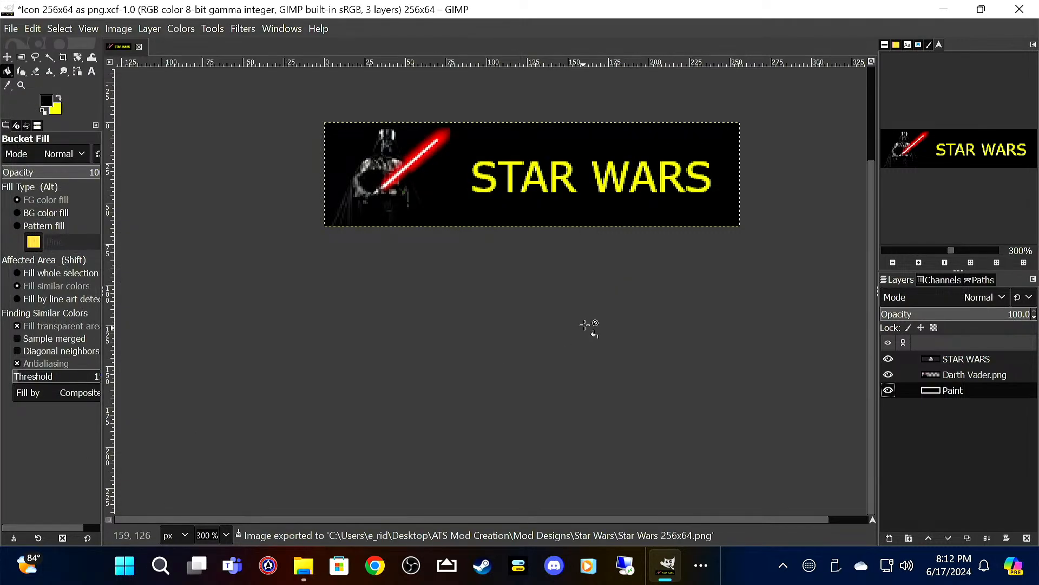
# Step: Quit GIMP discarding the changes, and delete Icon 256x64 as png.xcf from the Star Wars folder in File Explorer
pyautogui.click(1020, 9)
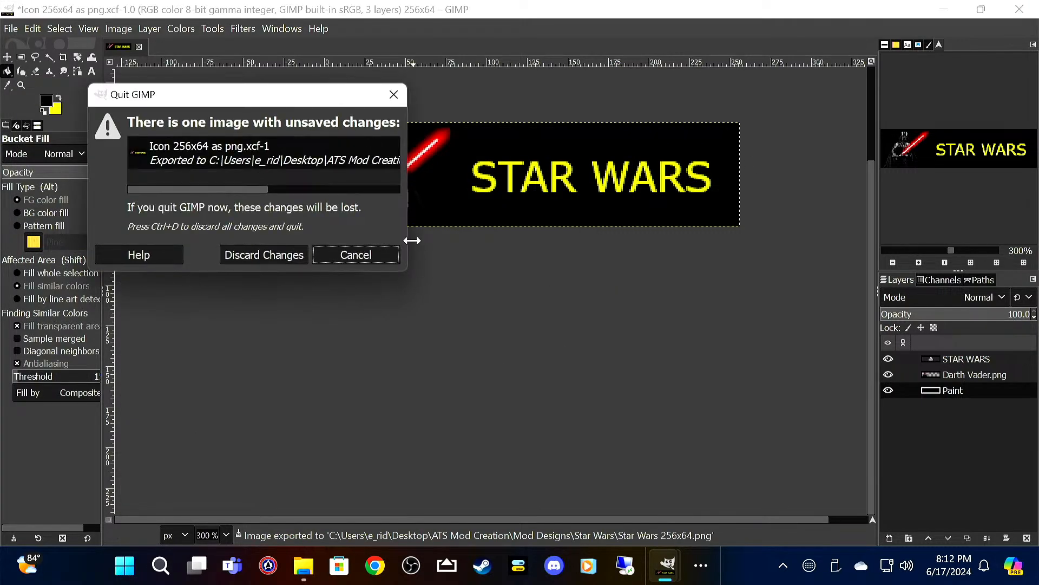
pyautogui.click(295, 258)
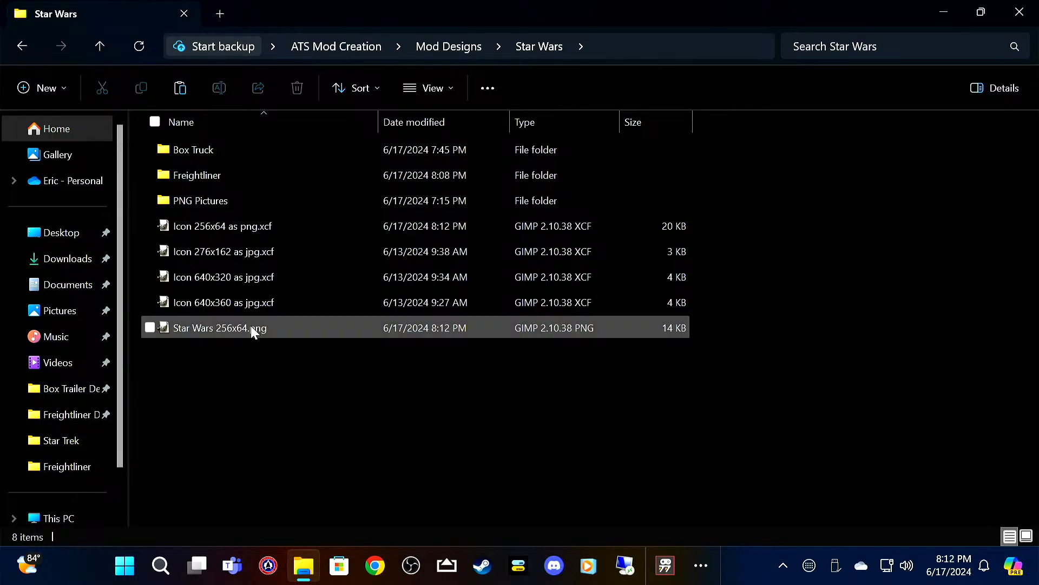
pyautogui.click(174, 226)
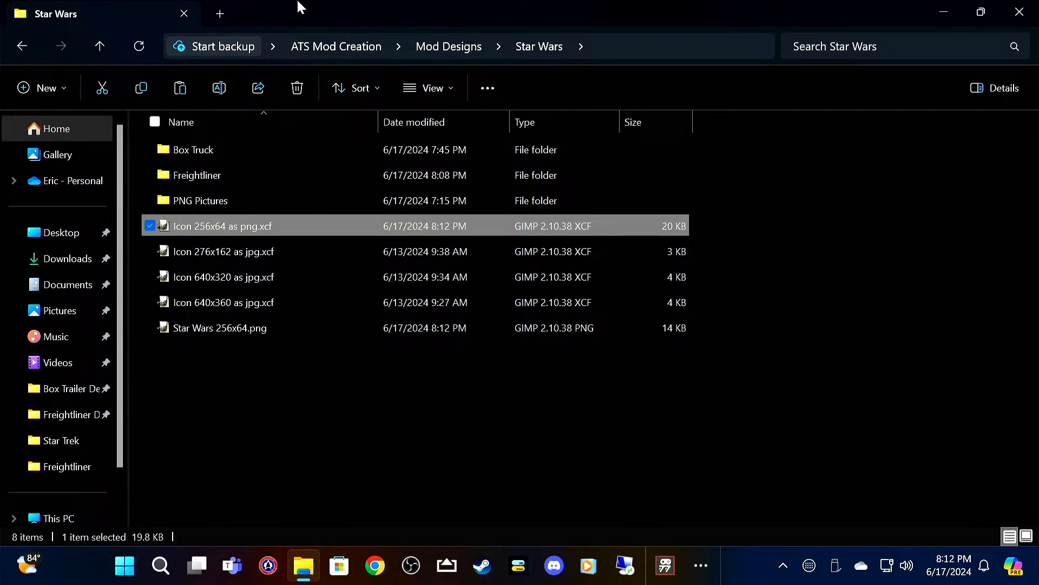
pyautogui.press('Delete')
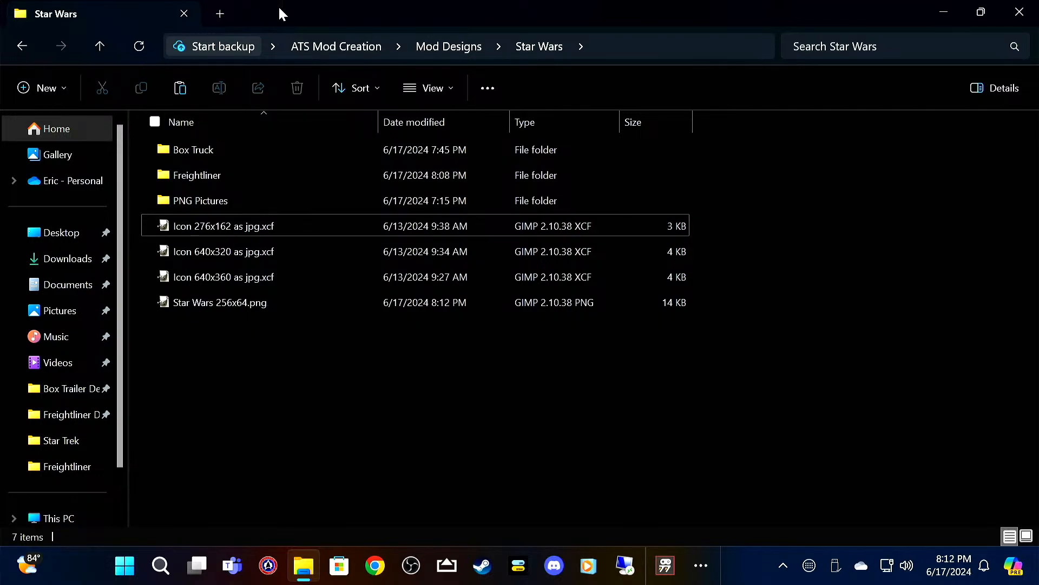
# Step: Open Icon 276x162 as jpg.xcf from the Star Wars folder in GIMP
pyautogui.click(219, 225)
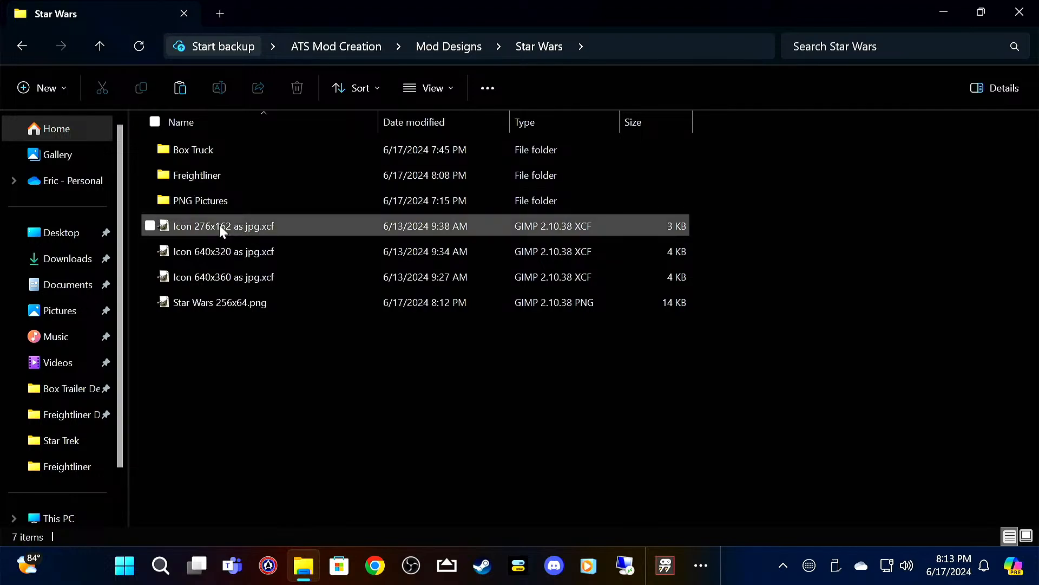
pyautogui.doubleClick(304, 232)
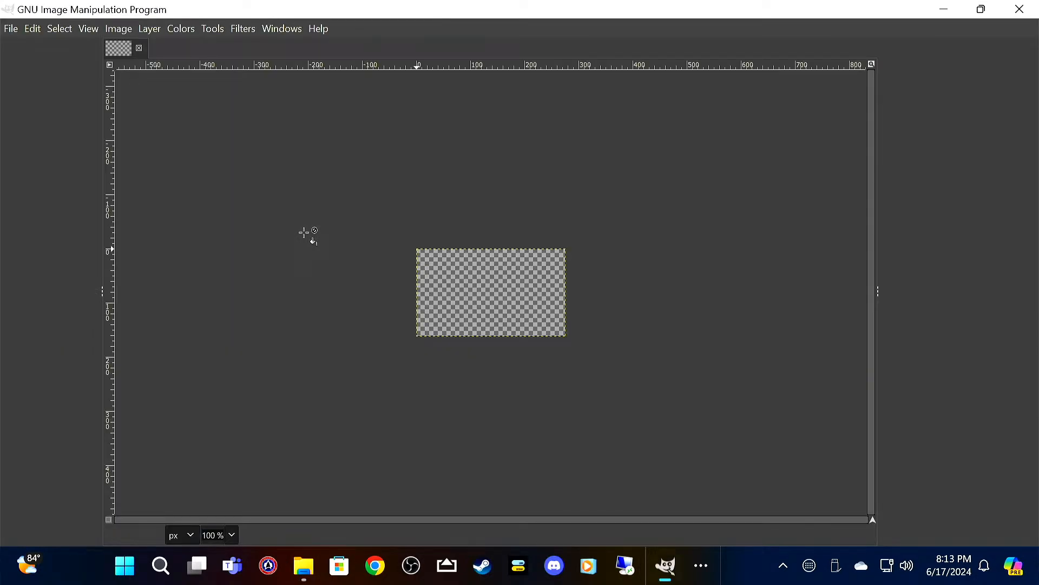
# Step: Open Darth Vader.png from the PNG Pictures folder as a new layer in the icon and activate the Move tool
pyautogui.click(11, 29)
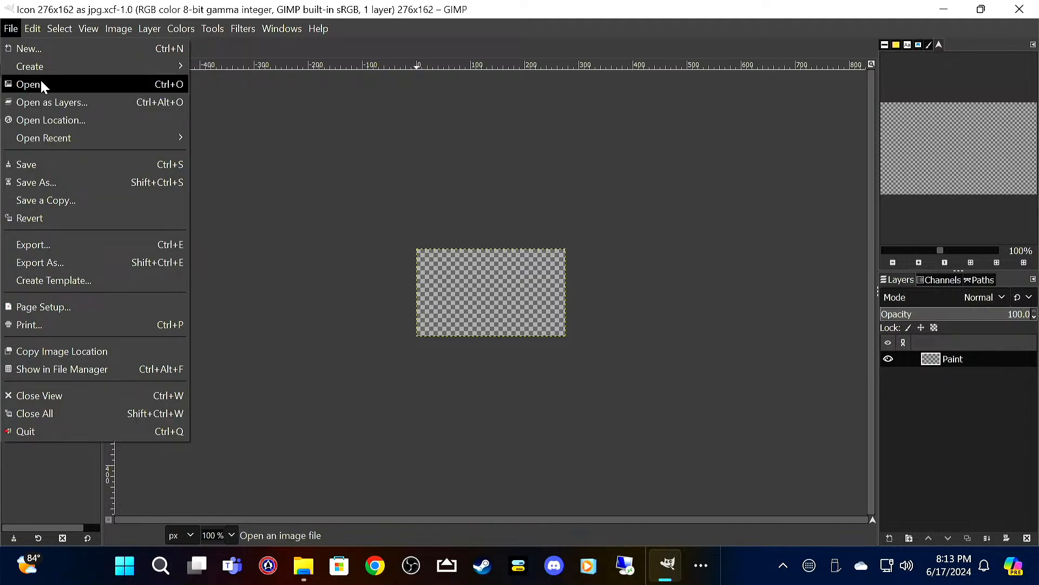
pyautogui.click(45, 101)
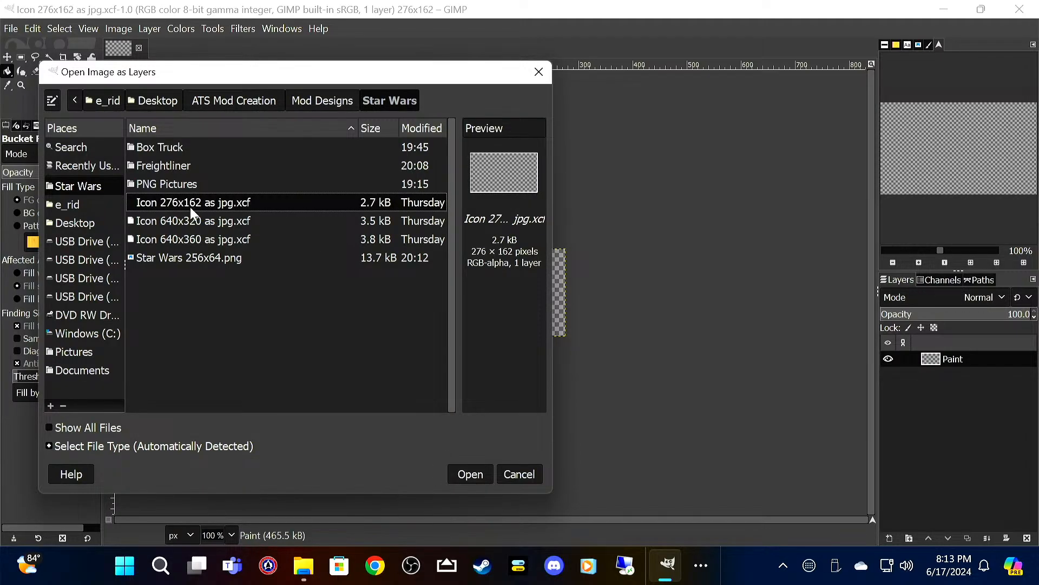
pyautogui.doubleClick(184, 184)
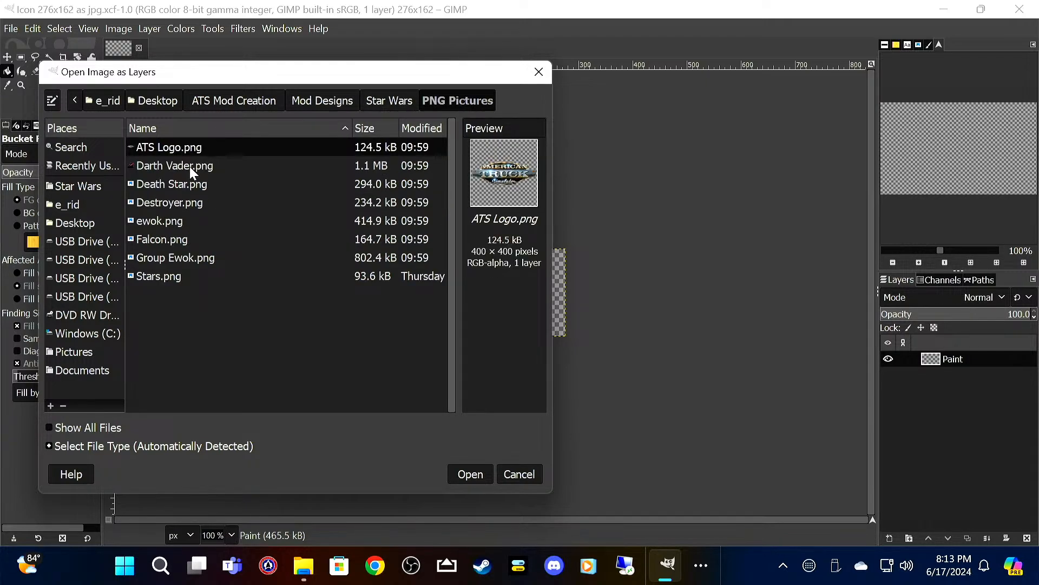
pyautogui.click(190, 166)
pyautogui.click(468, 474)
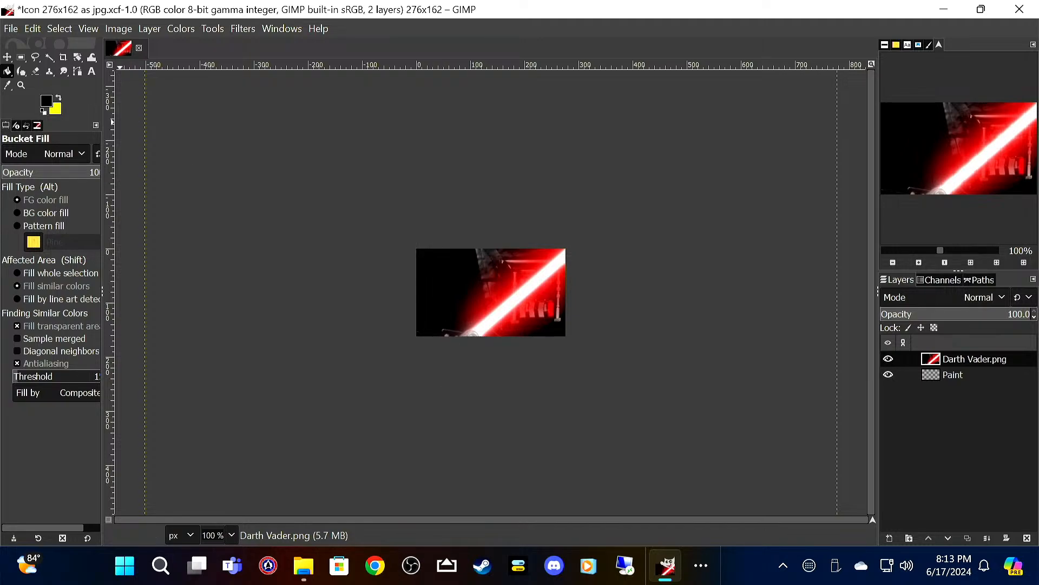
pyautogui.click(7, 57)
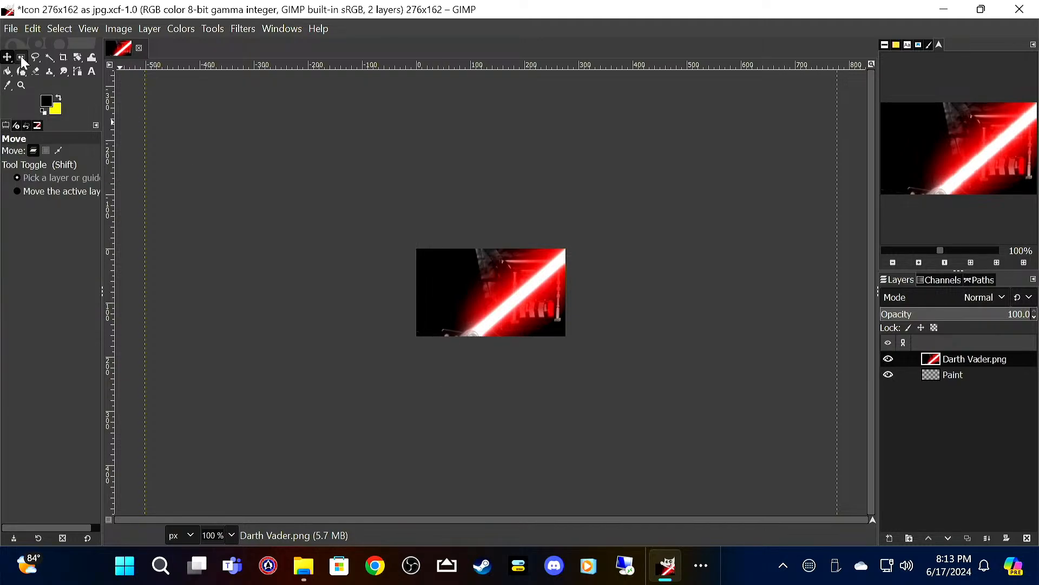
# Step: Scale the Darth Vader.png layer to 80 × 64 pixels with the proportions linked
pyautogui.rightClick(469, 276)
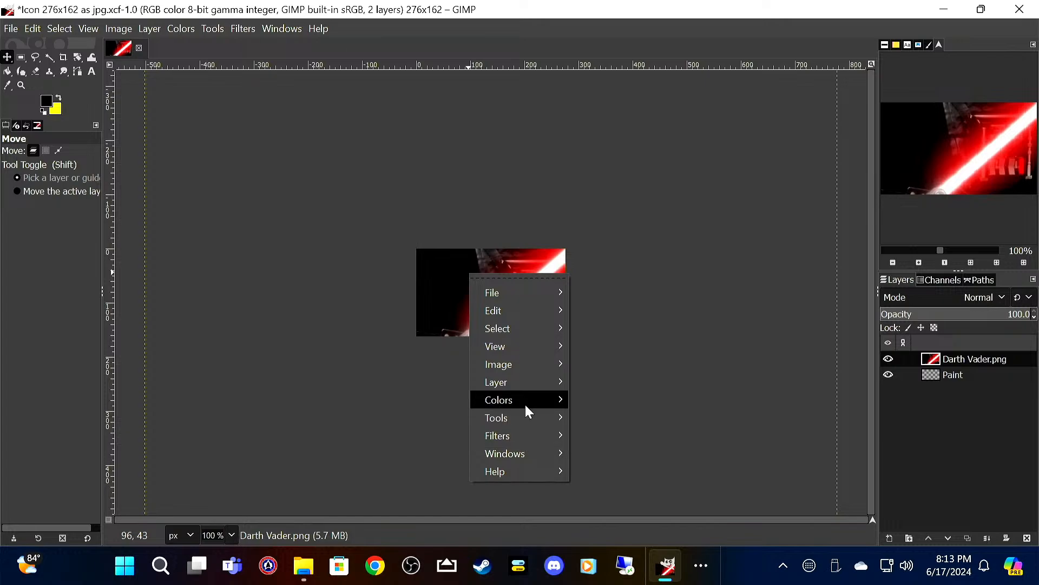
pyautogui.moveTo(532, 379)
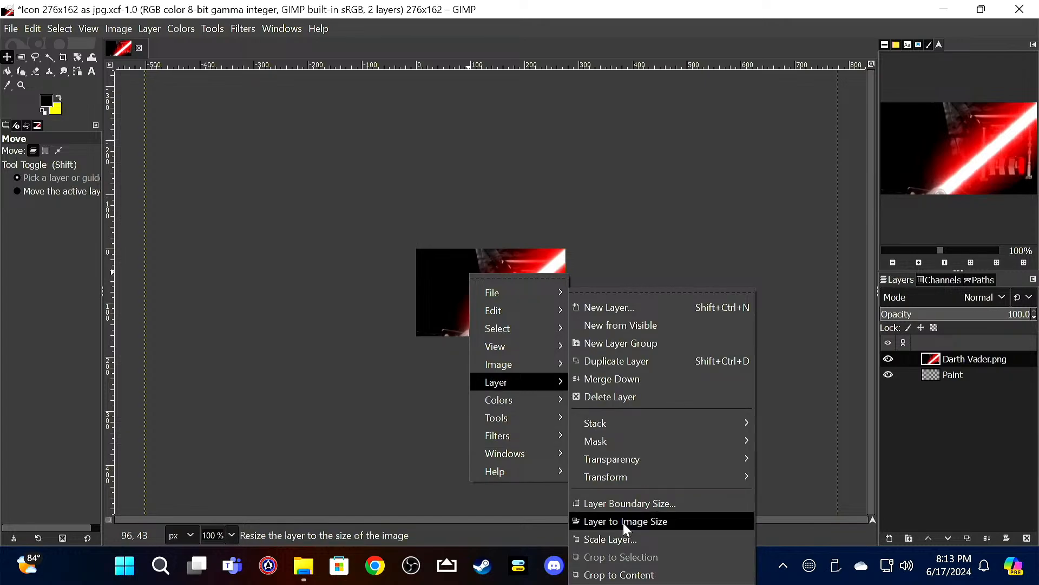
pyautogui.click(627, 541)
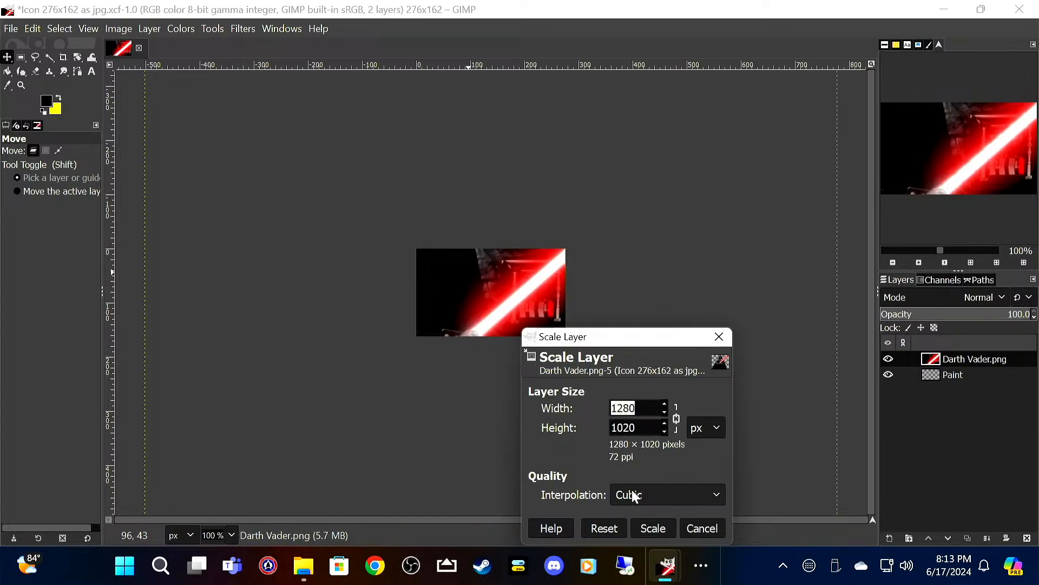
pyautogui.write('80')
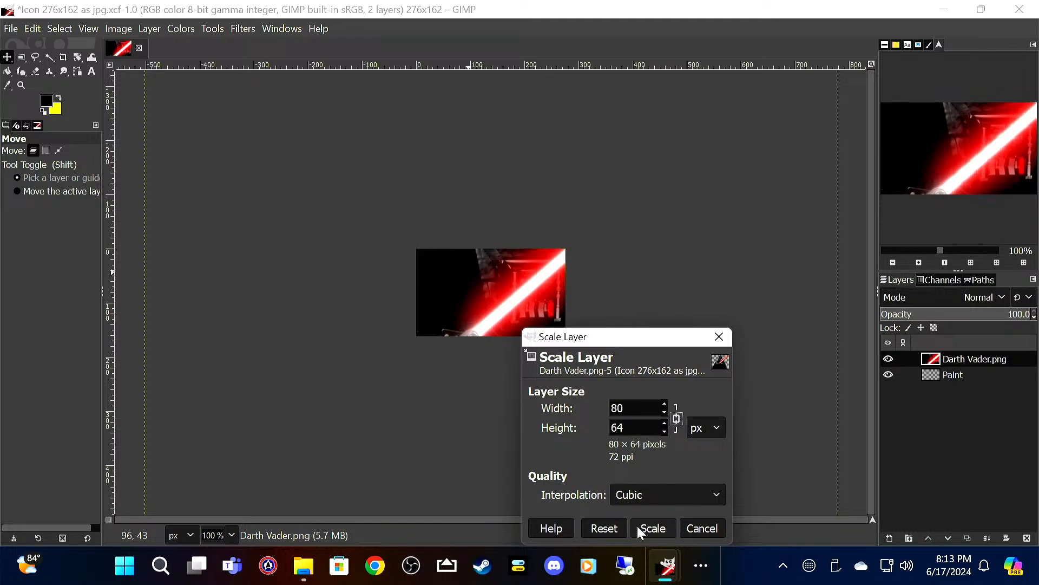
pyautogui.click(654, 529)
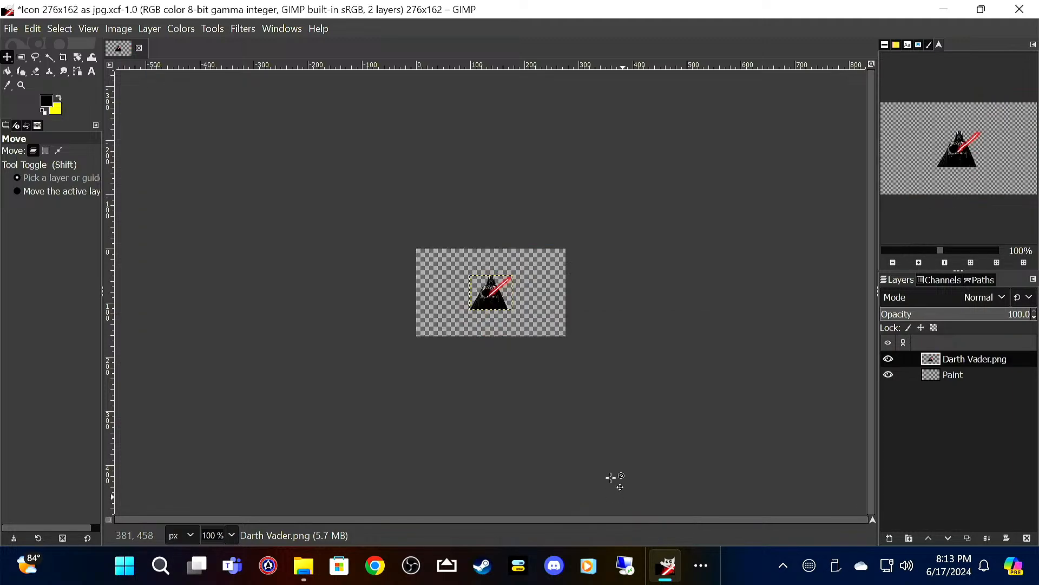
# Step: Scale the Darth Vader.png layer to 280 × 224 pixels with the proportions linked
pyautogui.rightClick(493, 292)
pyautogui.moveTo(554, 401)
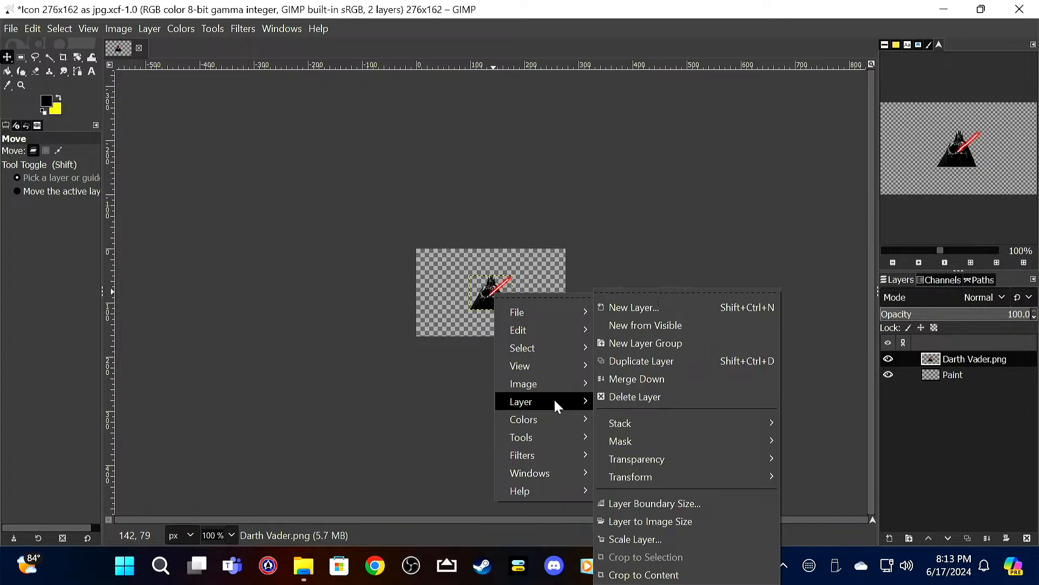
pyautogui.click(650, 538)
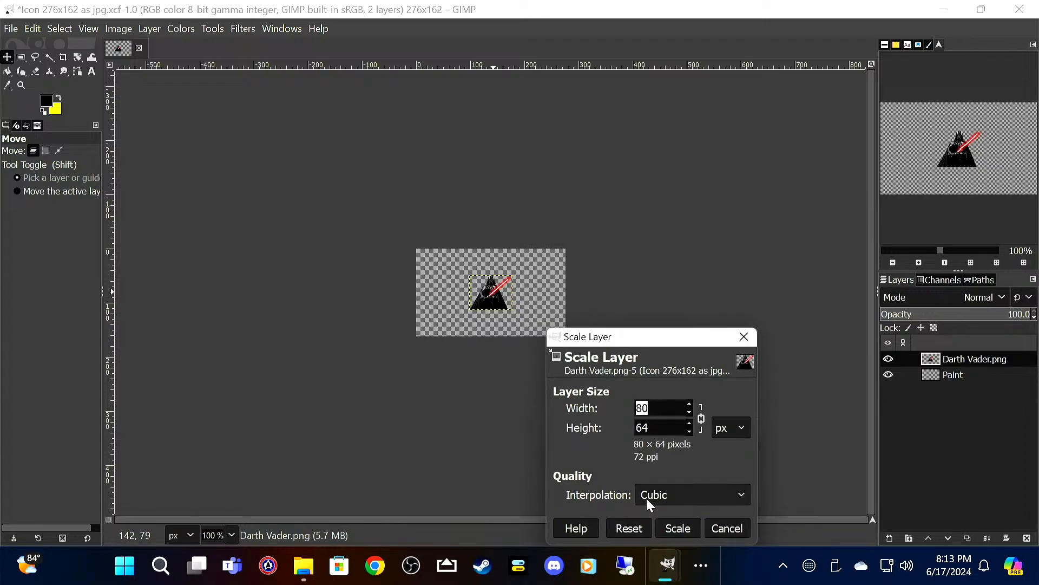
pyautogui.write('280')
pyautogui.press('Tab')
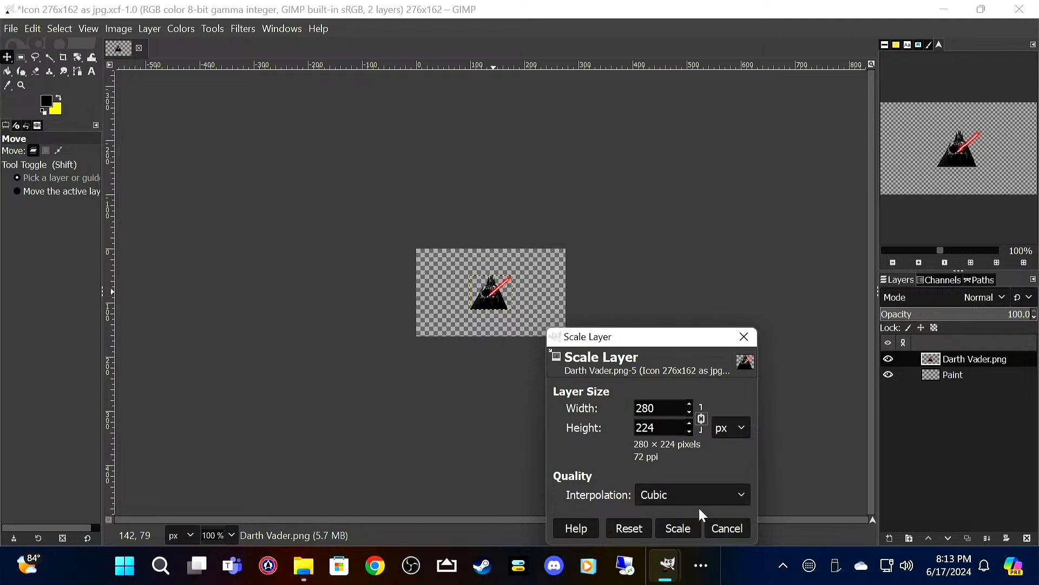
pyautogui.click(683, 527)
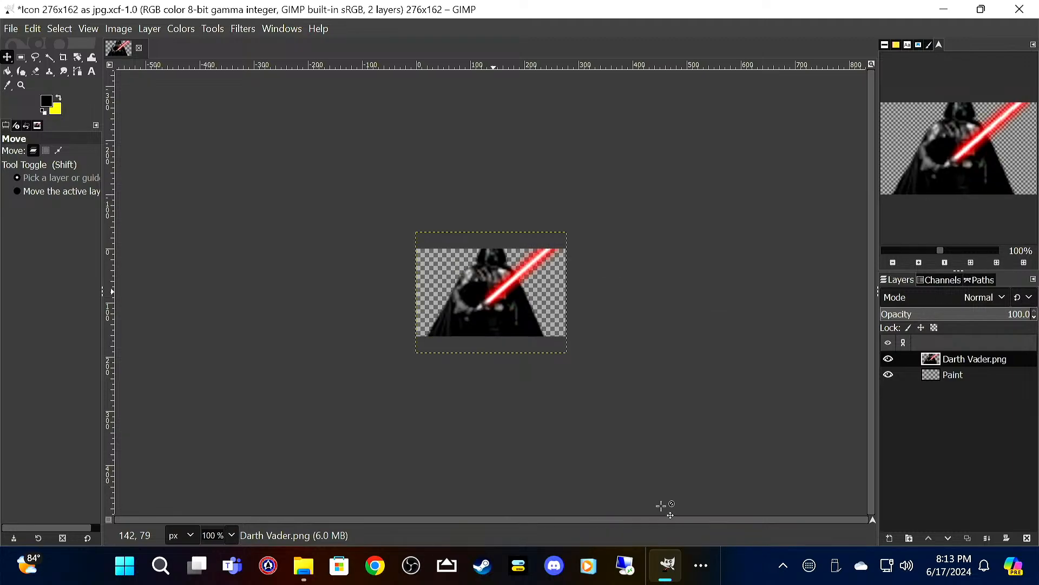
# Step: Scale the Darth Vader.png layer to 180 × 144 pixels and move it into the lower-left corner of the icon
pyautogui.rightClick(492, 300)
pyautogui.moveTo(557, 409)
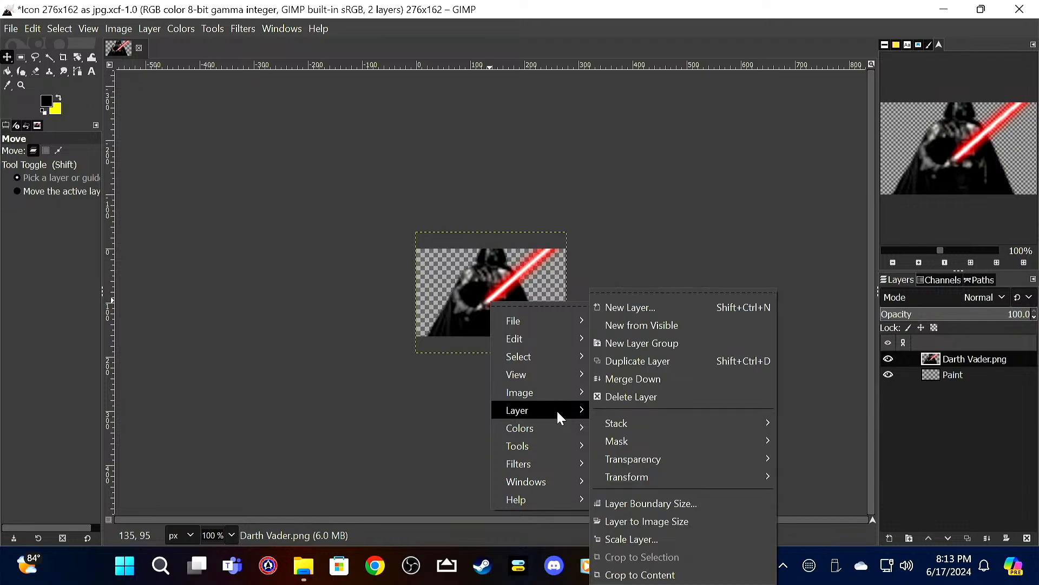
pyautogui.click(664, 539)
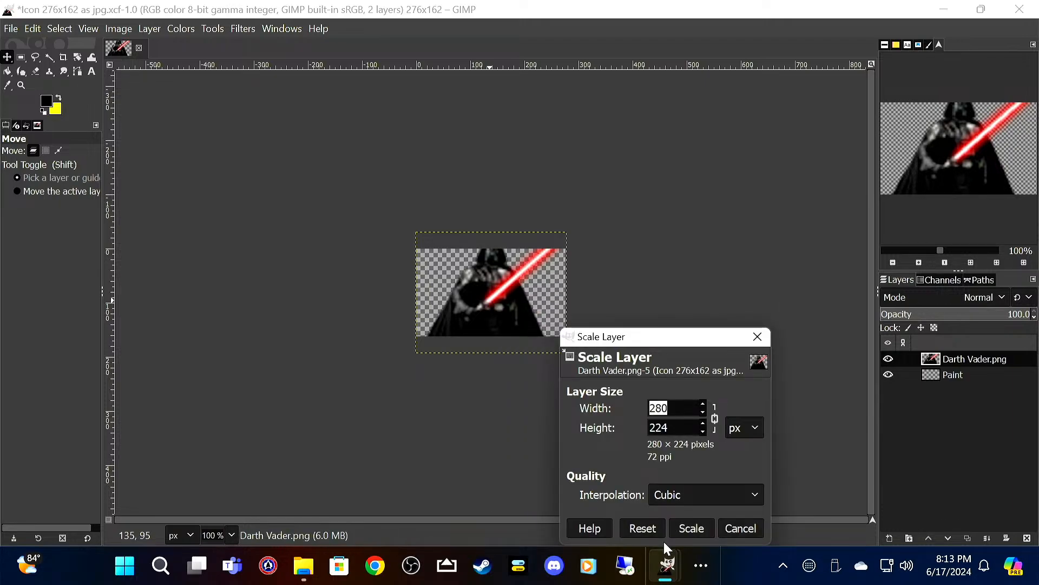
pyautogui.write('180')
pyautogui.press('Tab')
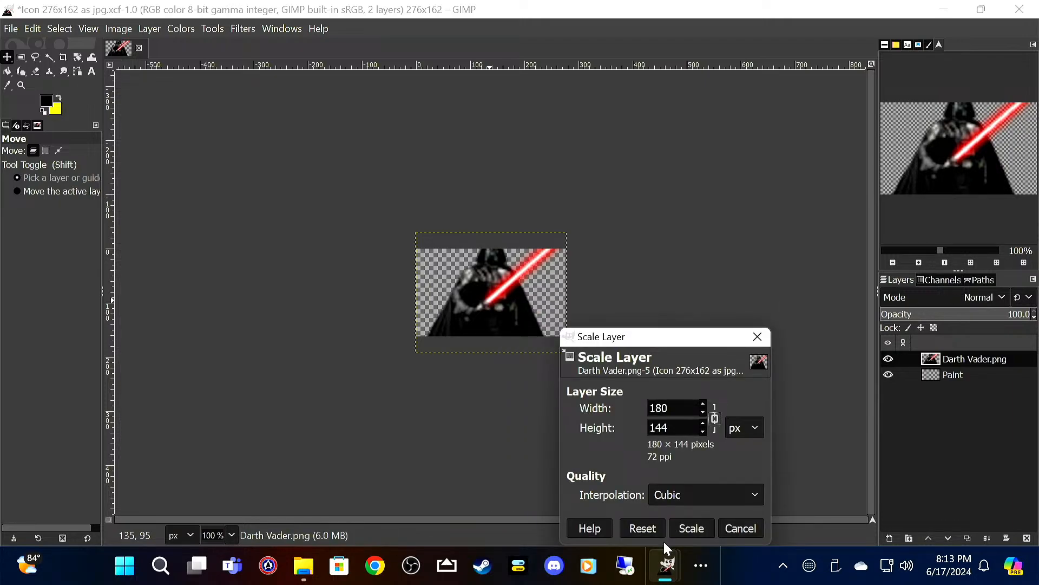
pyautogui.click(690, 528)
pyautogui.moveTo(484, 299); pyautogui.dragTo(458, 306)
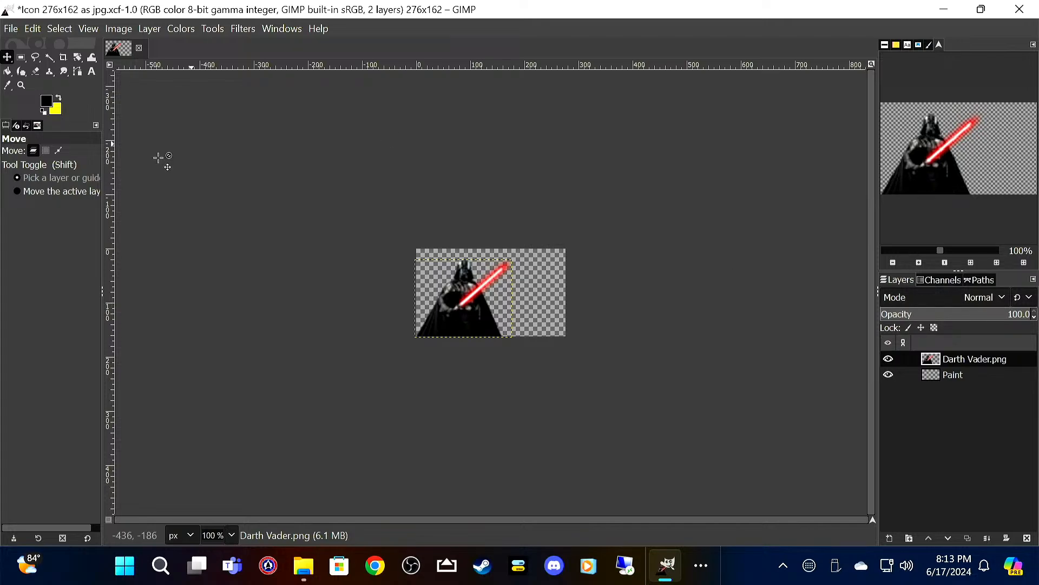
# Step: Make yellow the foreground color and add the text STAR WARS on two lines beside Darth Vader, to the right of the lightsaber
pyautogui.click(57, 98)
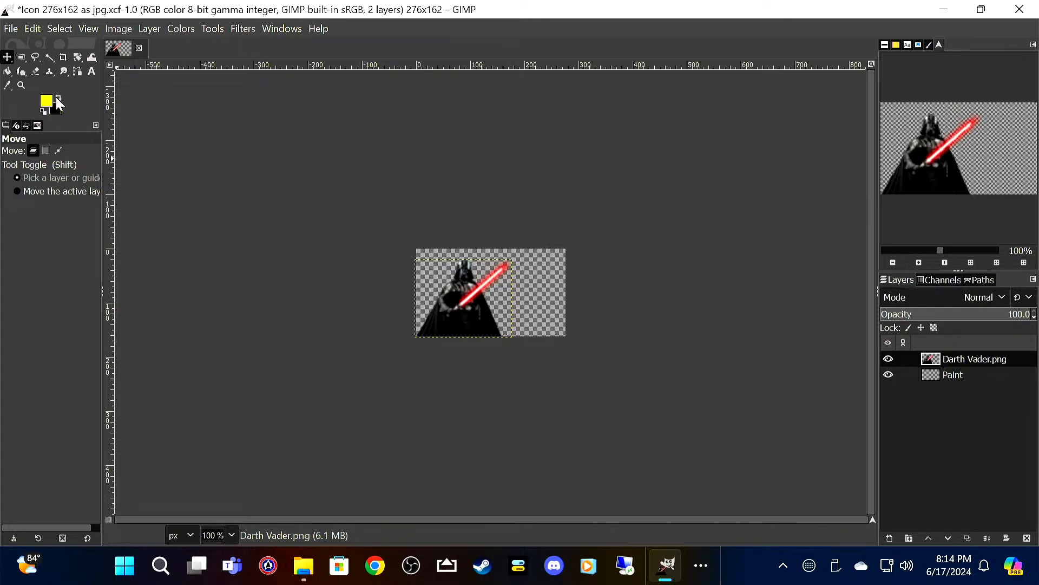
pyautogui.click(92, 71)
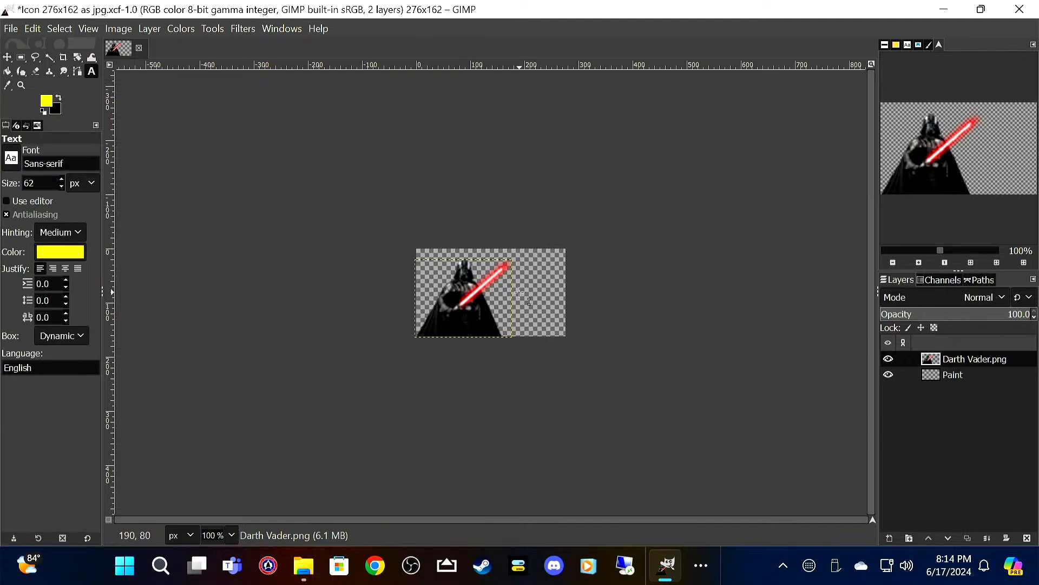
pyautogui.click(515, 268)
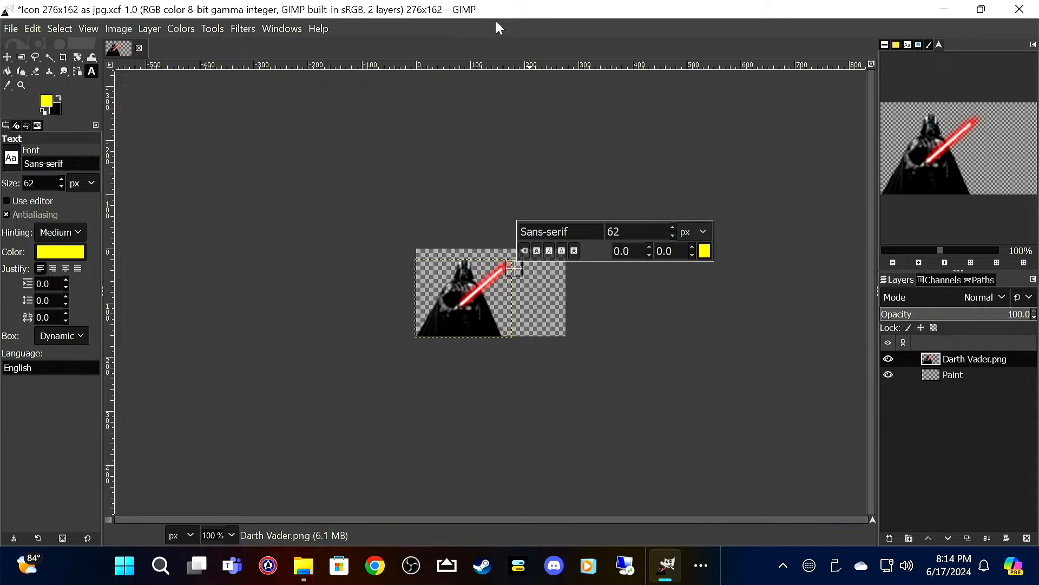
pyautogui.write('STAR')
pyautogui.press('Return')
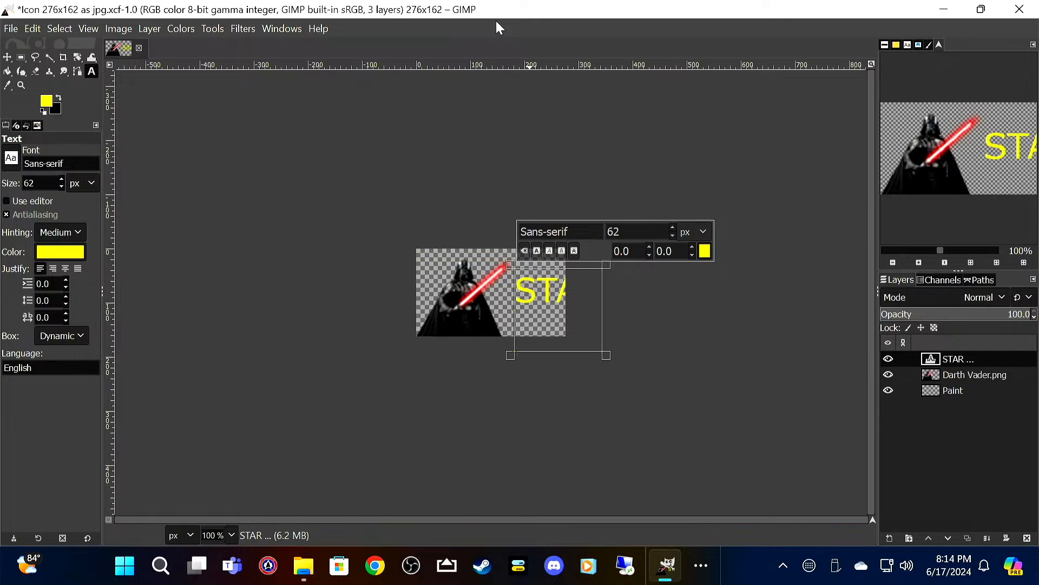
pyautogui.write('WARS')
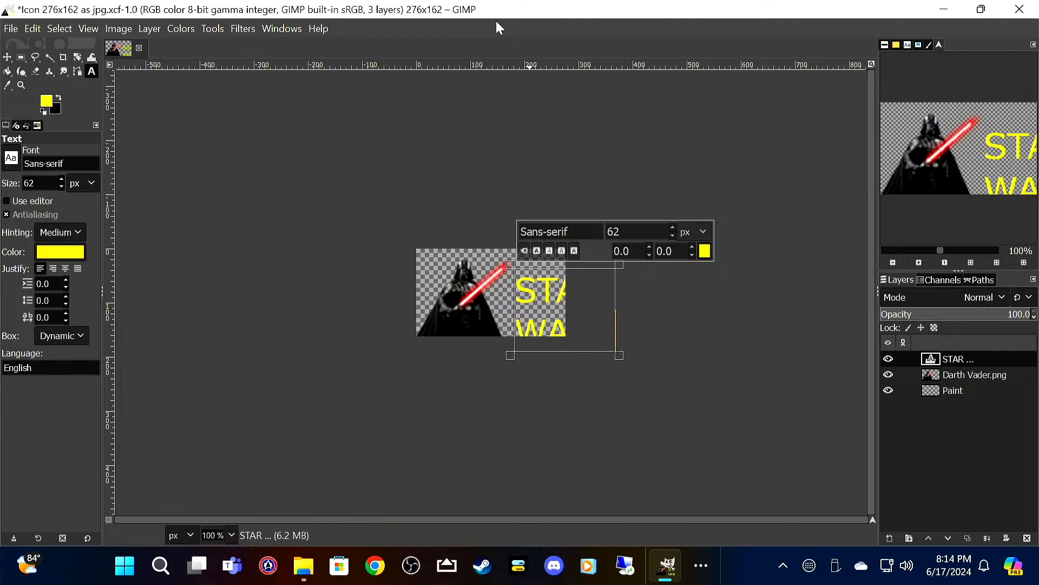
# Step: Reduce the size of the whole STAR WARS text to 31 px
pyautogui.hotkey('ctrl', 'a')
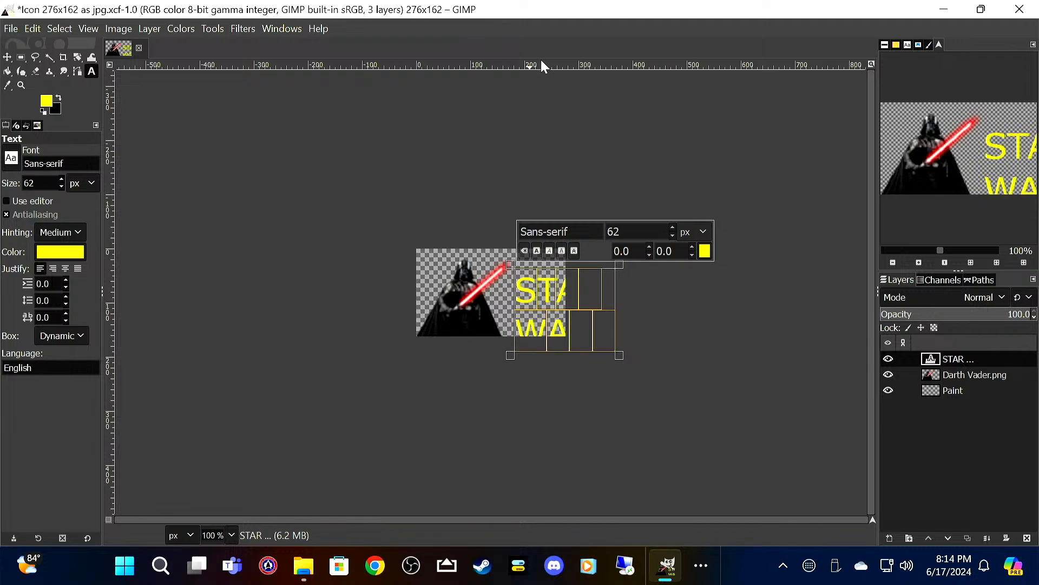
pyautogui.click(672, 236)
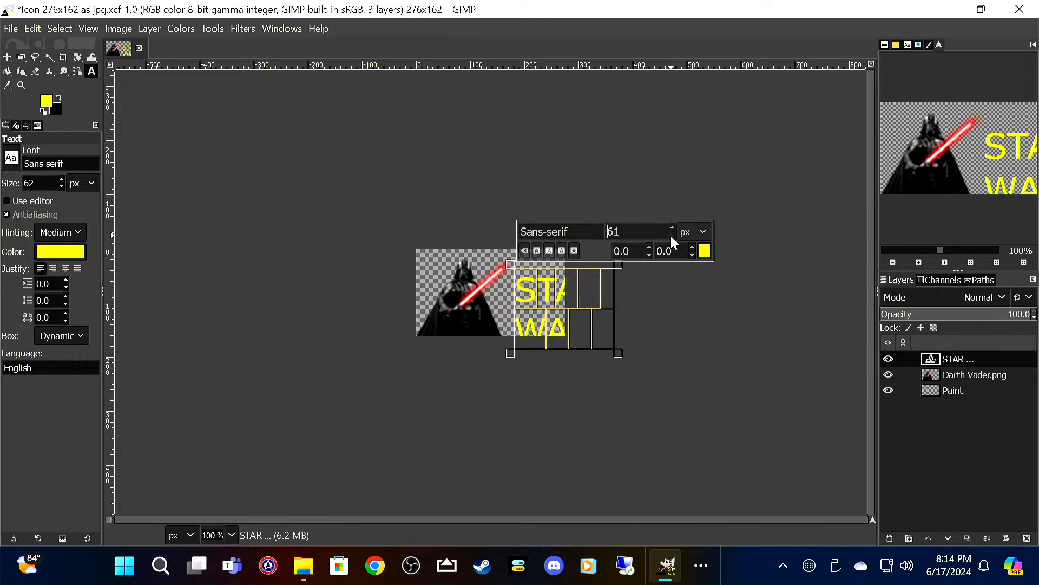
pyautogui.click(672, 236)
pyautogui.click(672, 236)
pyautogui.click(672, 236)
pyautogui.click(672, 236)
pyautogui.click(672, 236)
pyautogui.click(671, 236)
pyautogui.click(672, 236)
pyautogui.click(672, 236)
pyautogui.click(672, 236)
pyautogui.click(672, 236)
pyautogui.click(672, 236)
pyautogui.click(671, 236)
pyautogui.click(672, 236)
pyautogui.click(672, 237)
pyautogui.click(672, 236)
pyautogui.click(672, 236)
pyautogui.click(672, 236)
pyautogui.click(671, 236)
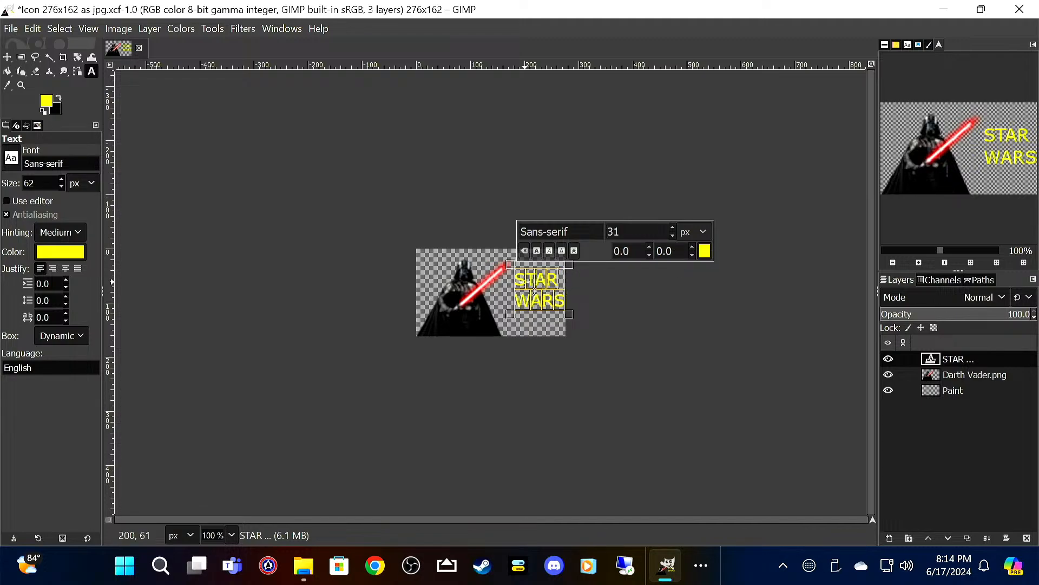
# Step: Try indenting the word STAR with leading spaces and remove them again
pyautogui.click(556, 290)
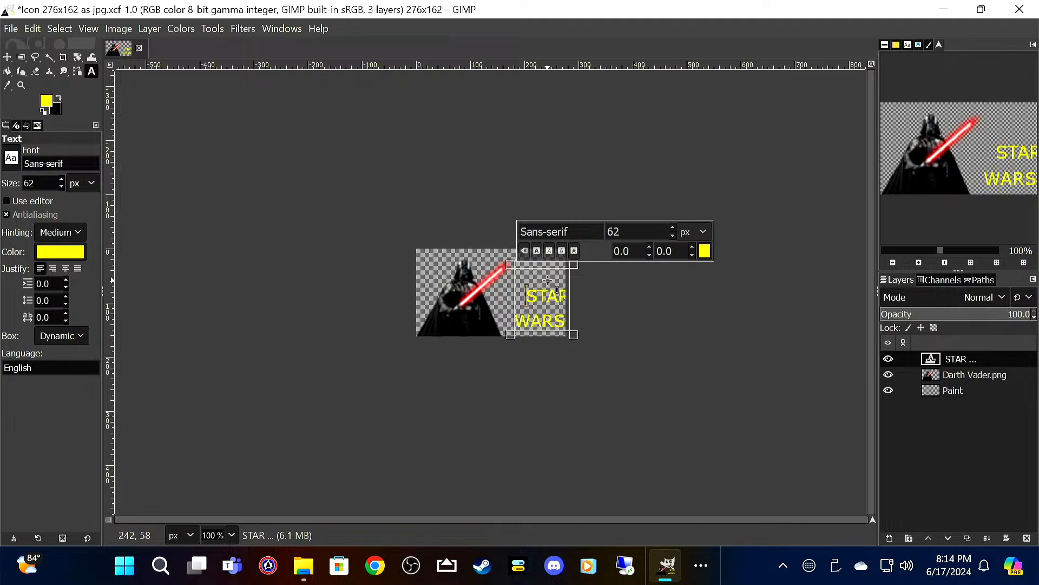
pyautogui.press('BackSpace')
pyautogui.press('BackSpace')
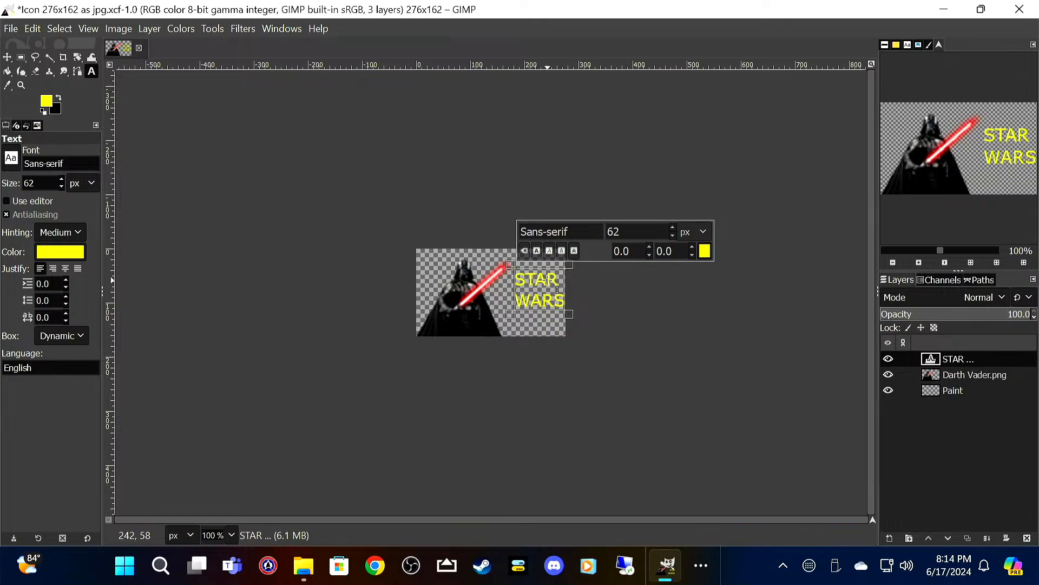
# Step: Move the STAR WARS text layer about 11 px left and 15 px down
pyautogui.click(7, 57)
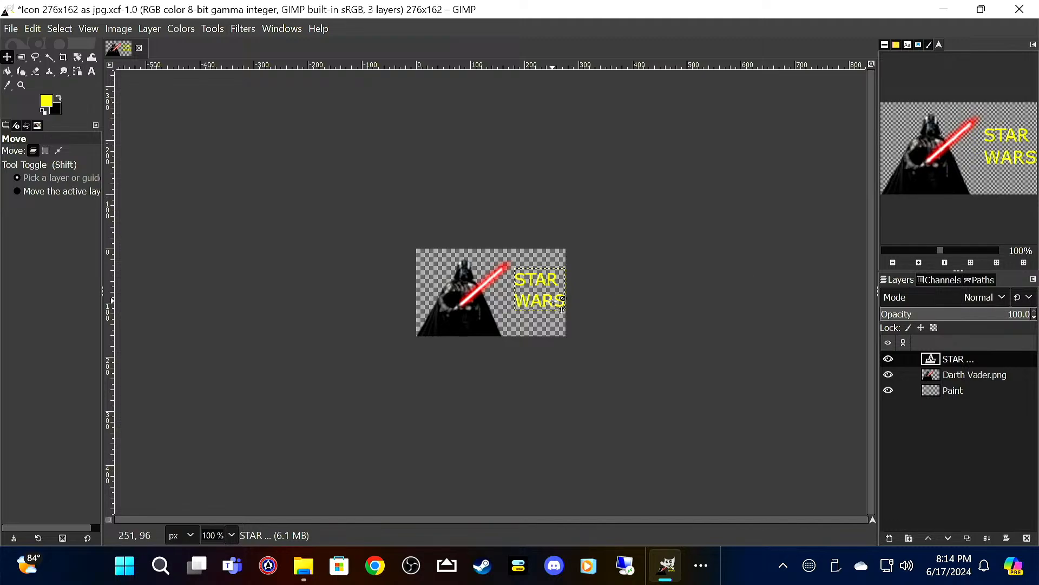
pyautogui.moveTo(557, 309); pyautogui.dragTo(552, 316)
pyautogui.moveTo(551, 318); pyautogui.dragTo(551, 318)
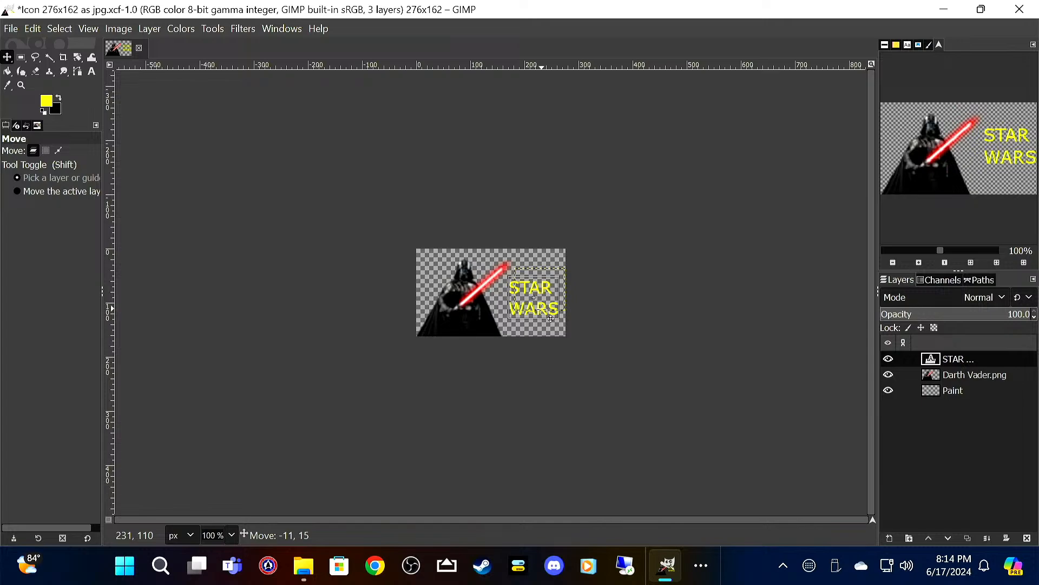
# Step: Fill the Paint layer with black using Bucket Fill
pyautogui.click(952, 392)
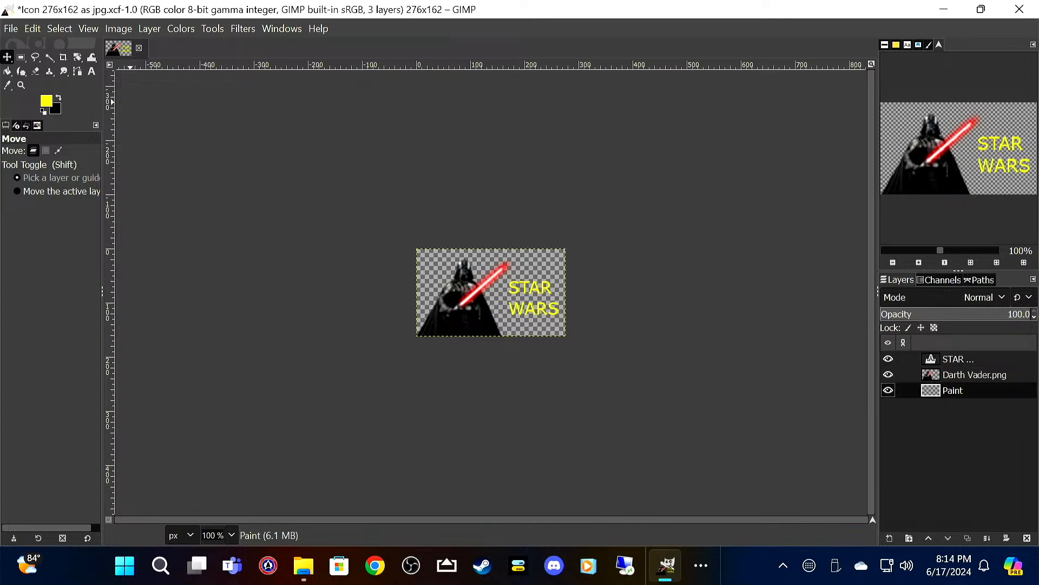
pyautogui.click(58, 98)
pyautogui.click(8, 71)
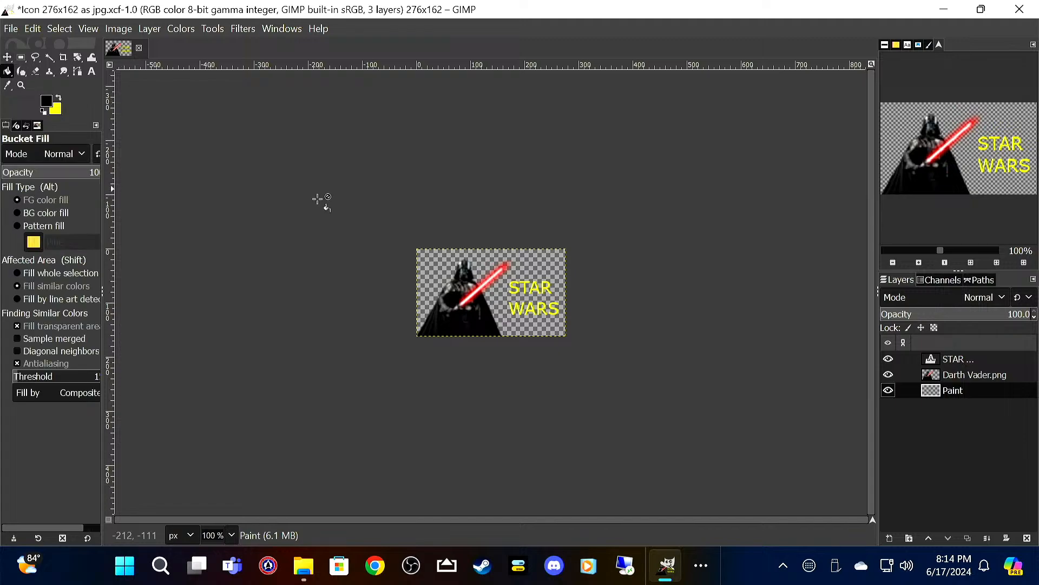
pyautogui.click(436, 259)
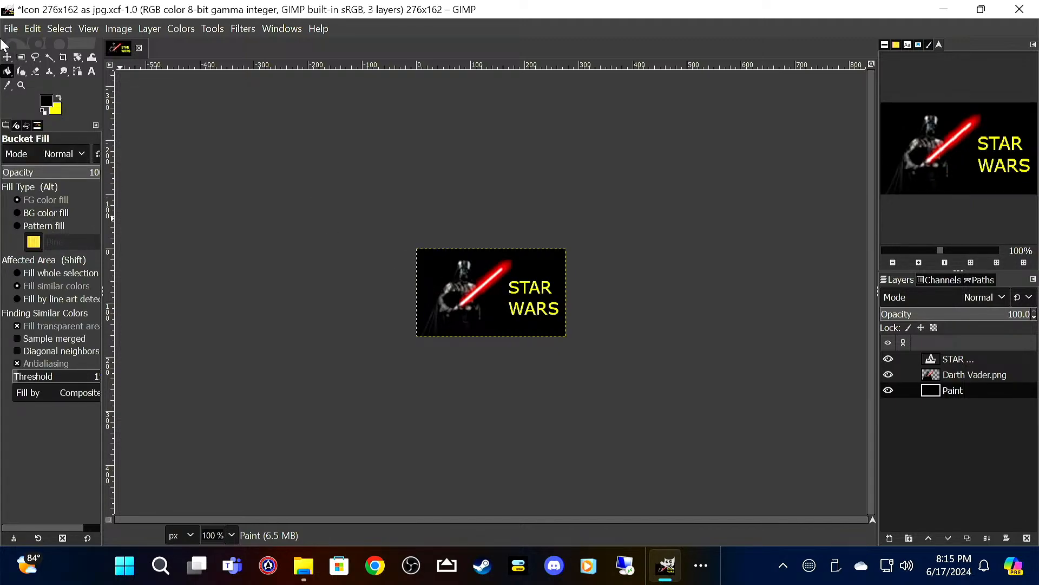
# Step: Start exporting the 276x162 icon and change the export file's extension from png to jpg
pyautogui.click(16, 30)
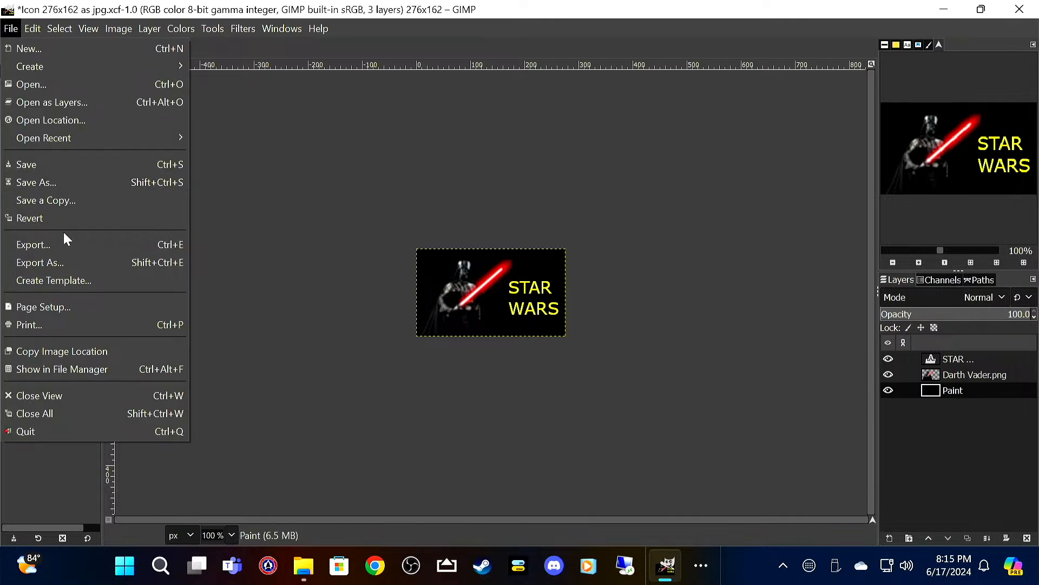
pyautogui.click(58, 245)
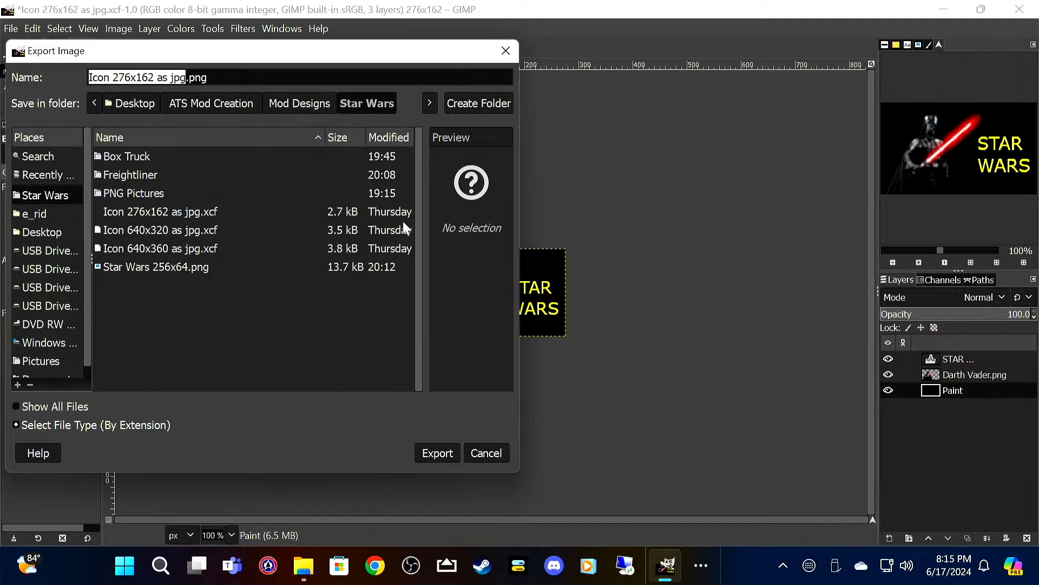
pyautogui.press('Right')
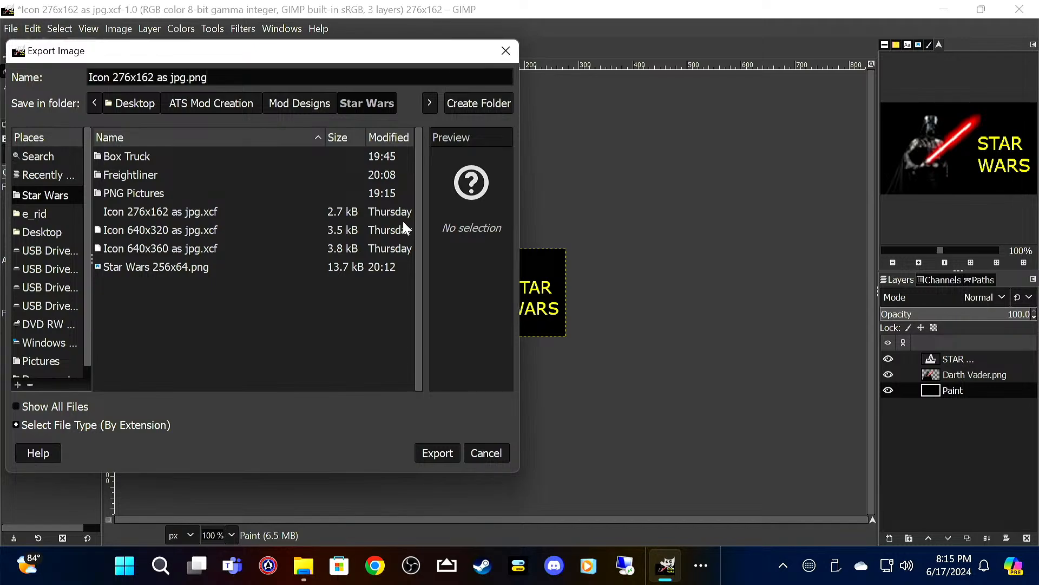
pyautogui.press('BackSpace')
pyautogui.press('BackSpace')
pyautogui.press('BackSpace')
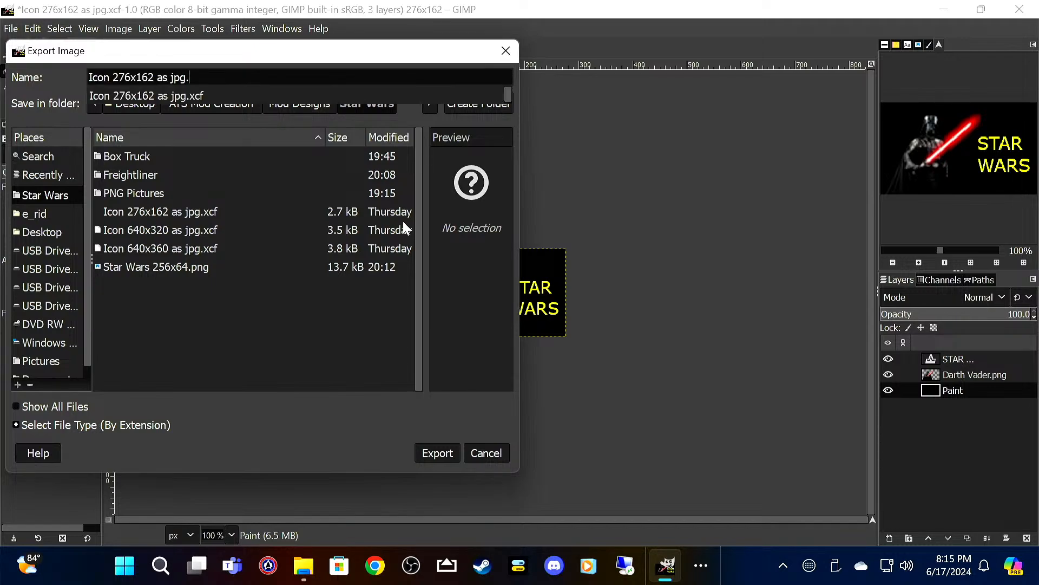
pyautogui.write('jpg')
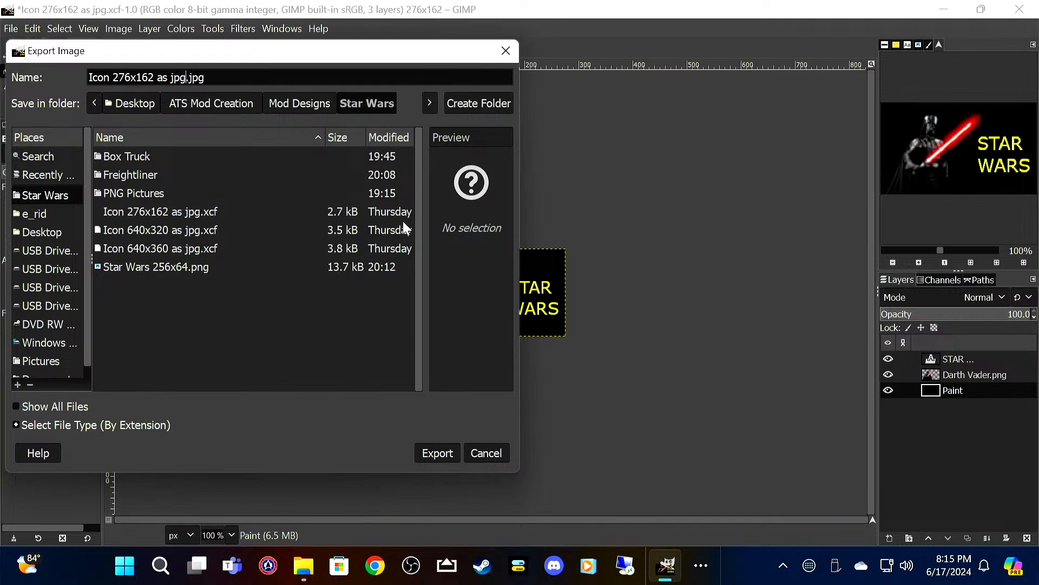
# Step: Name the export file Star Wars 276x162.jpg and export it to the Star Wars folder with the default JPEG settings
pyautogui.press('BackSpace')
pyautogui.press('BackSpace')
pyautogui.press('BackSpace')
pyautogui.press('BackSpace')
pyautogui.press('BackSpace')
pyautogui.press('BackSpace')
pyautogui.press('BackSpace')
pyautogui.press('Left')
pyautogui.press('Left')
pyautogui.press('Left')
pyautogui.press('BackSpace')
pyautogui.press('BackSpace')
pyautogui.press('BackSpace')
pyautogui.press('BackSpace')
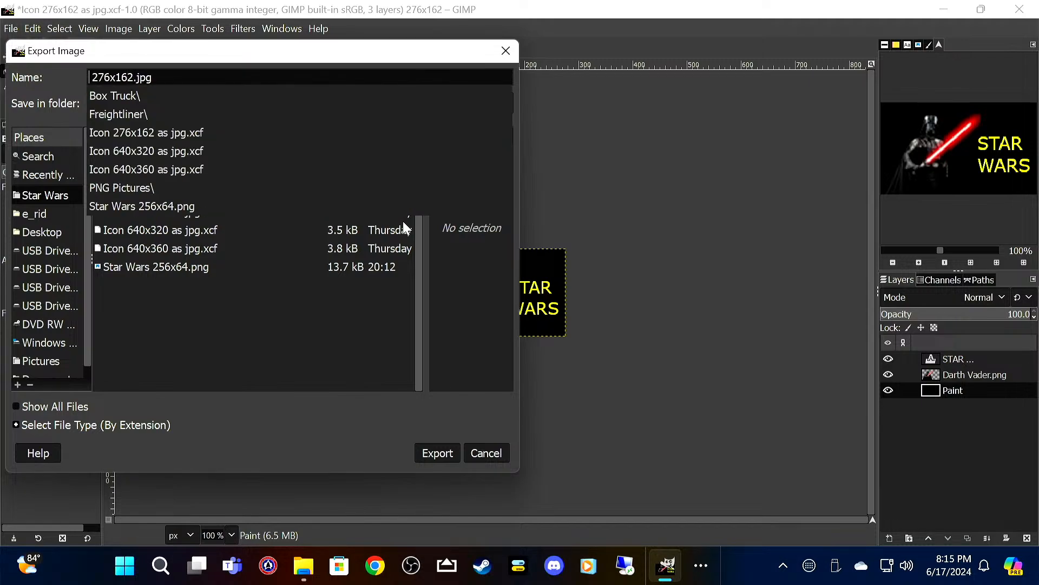
pyautogui.write('St ')
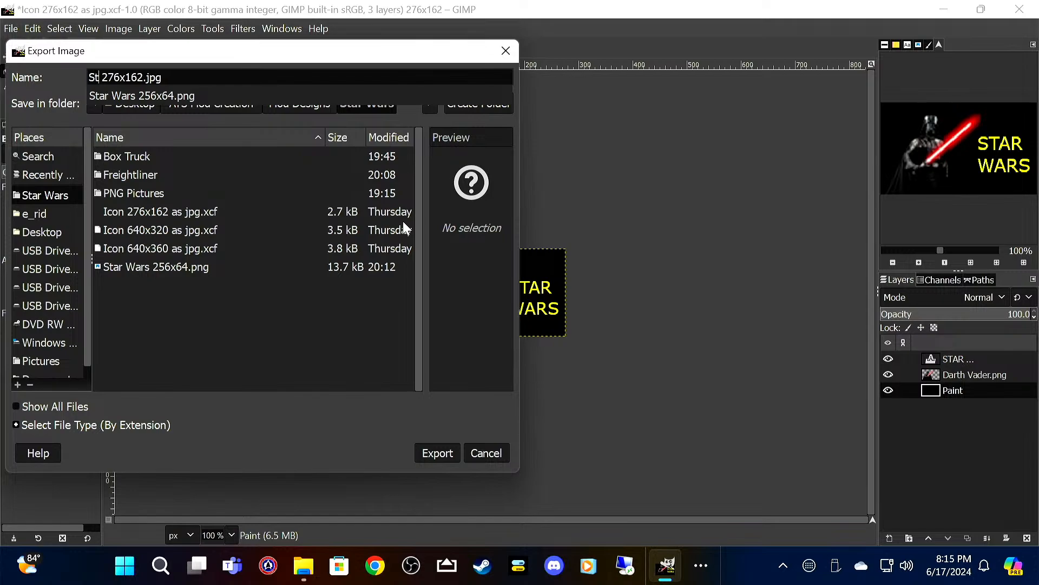
pyautogui.write('ar Wars')
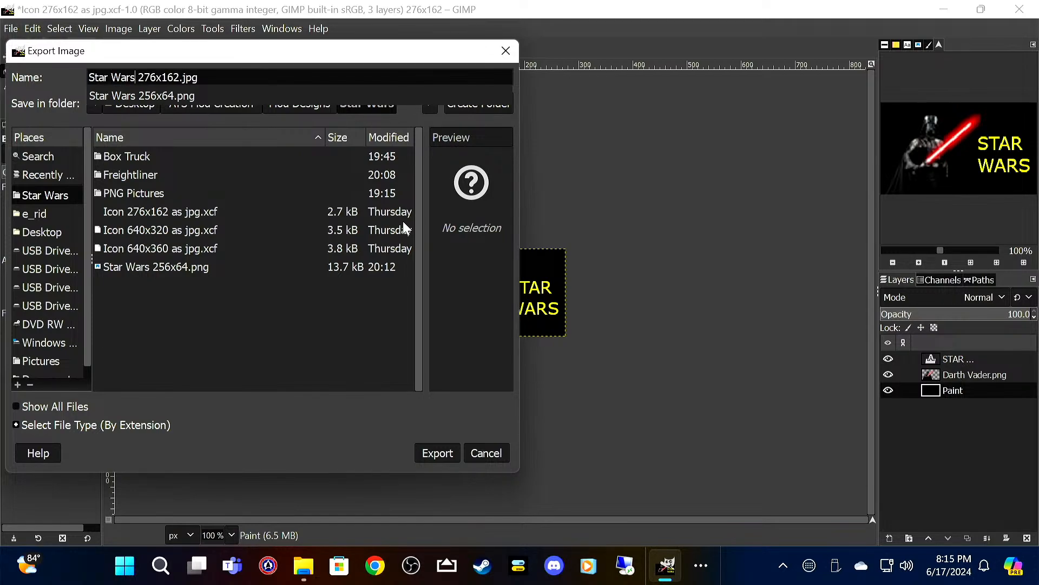
pyautogui.click(57, 80)
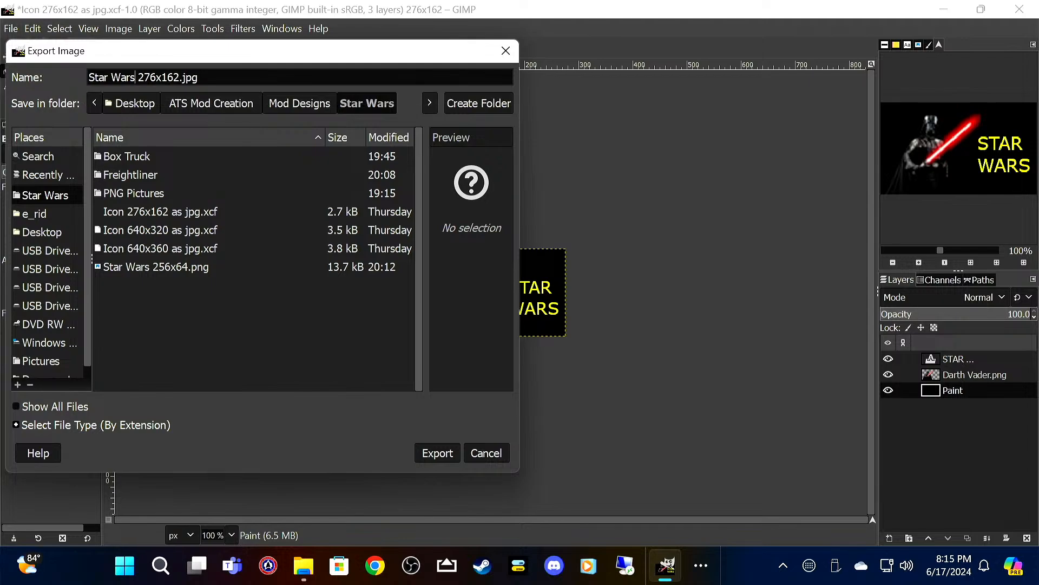
pyautogui.click(448, 455)
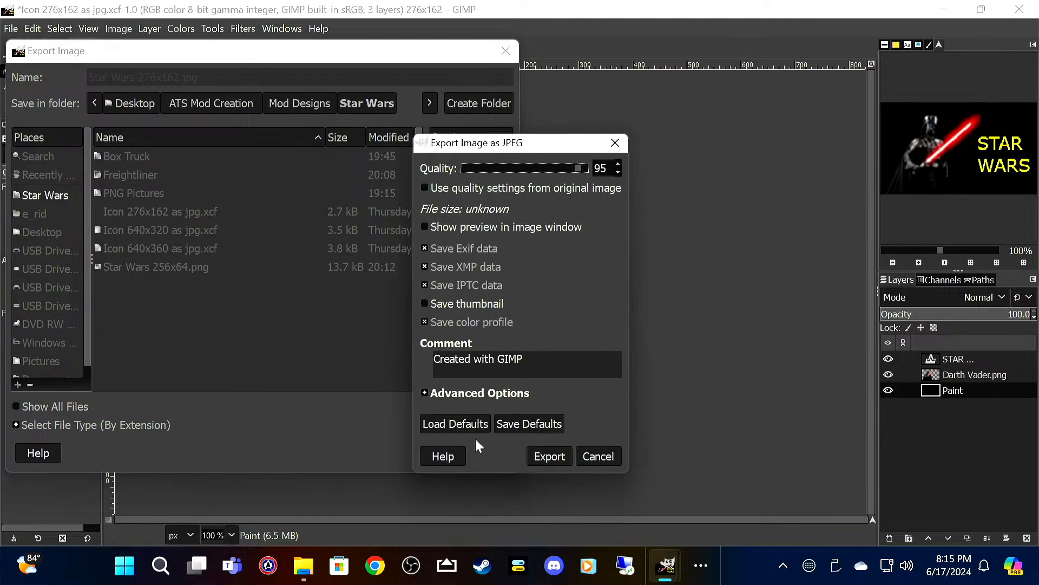
pyautogui.click(536, 456)
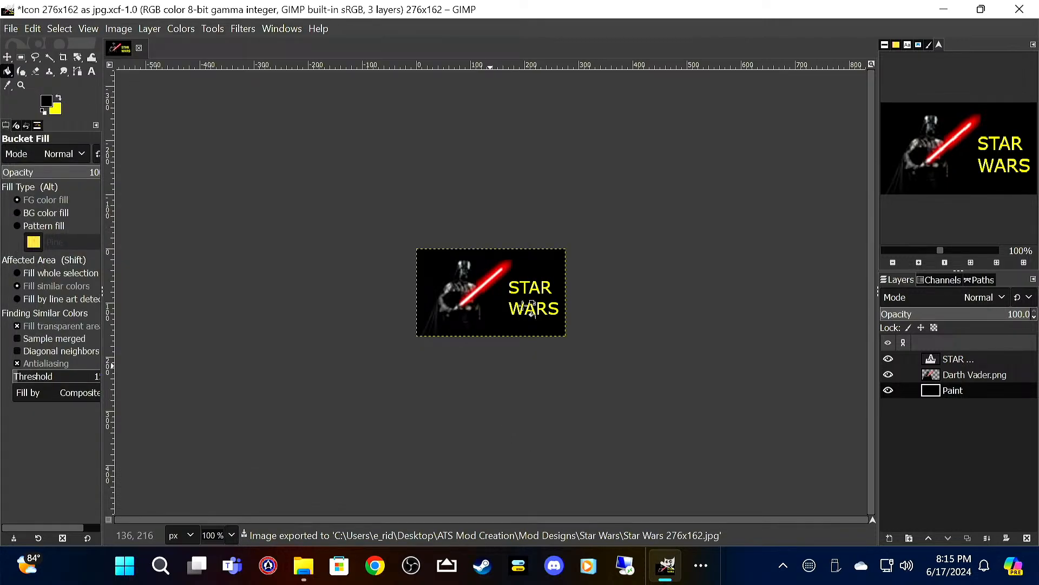
# Step: Quit GIMP discarding the unsaved changes, and delete Icon 276x162 as jpg.xcf from the Star Wars folder
pyautogui.click(1020, 9)
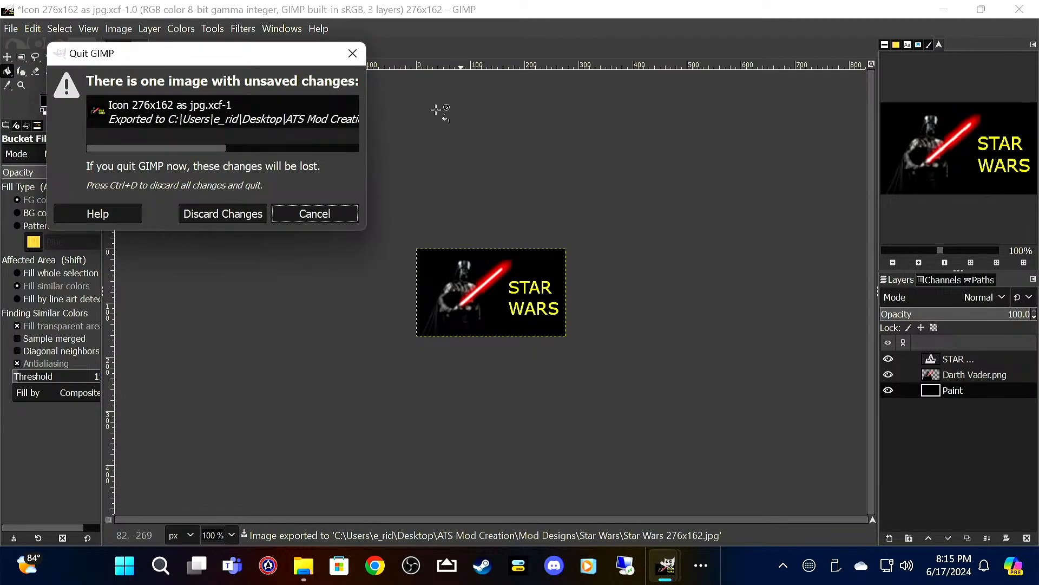
pyautogui.click(226, 212)
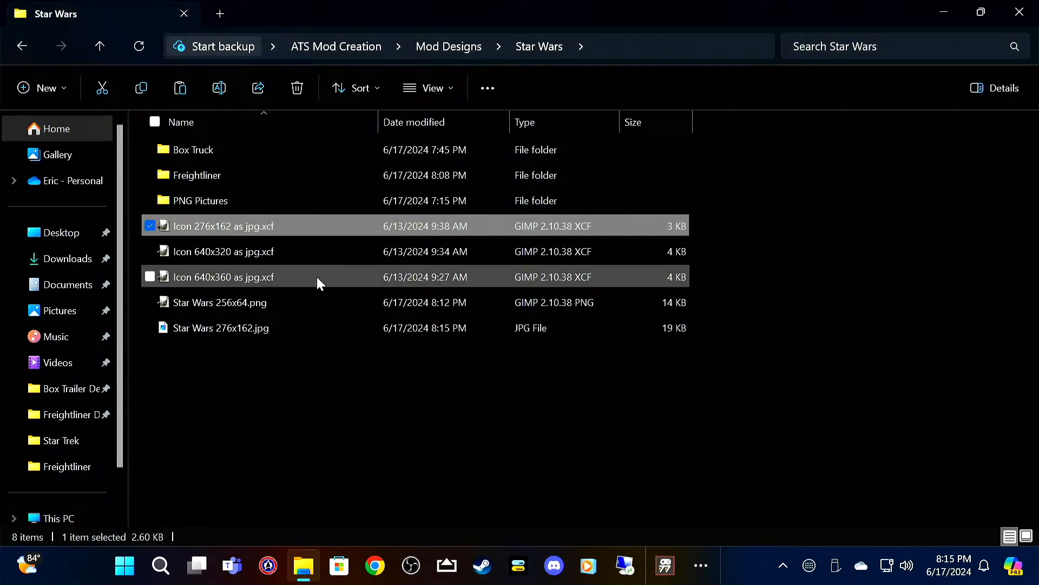
pyautogui.moveTo(268, 333)
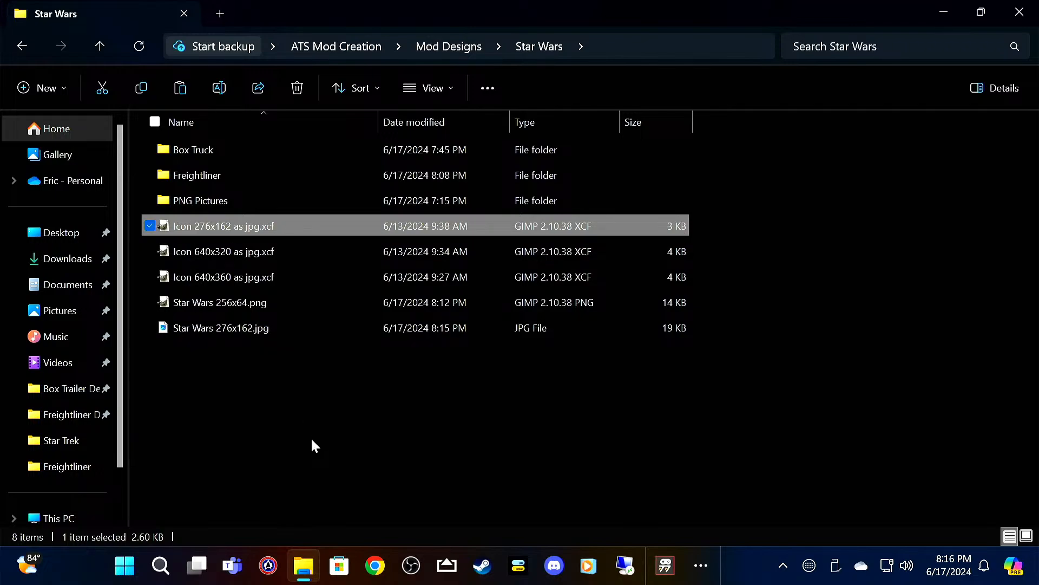
pyautogui.press('Delete')
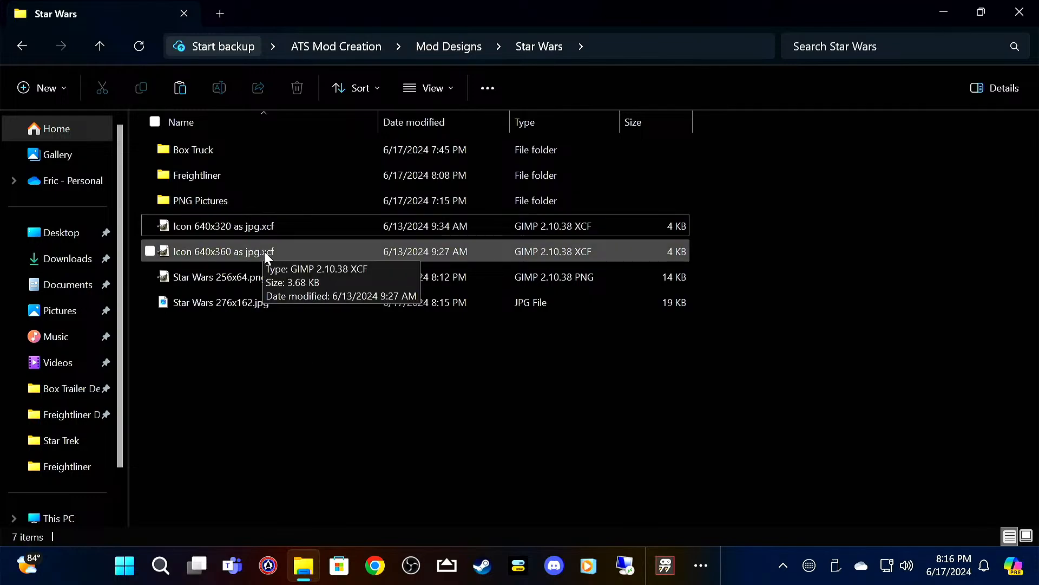
# Step: Open Icon 640x320 as jpg.xcf in GIMP and add Darth Vader.png from the PNG Pictures folder as a layer
pyautogui.click(258, 225)
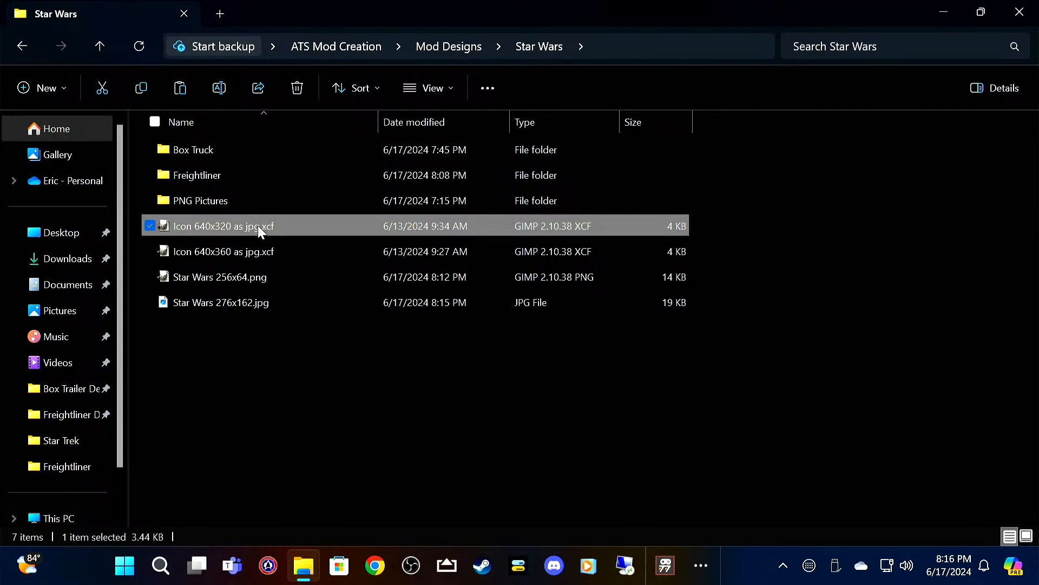
pyautogui.doubleClick(258, 225)
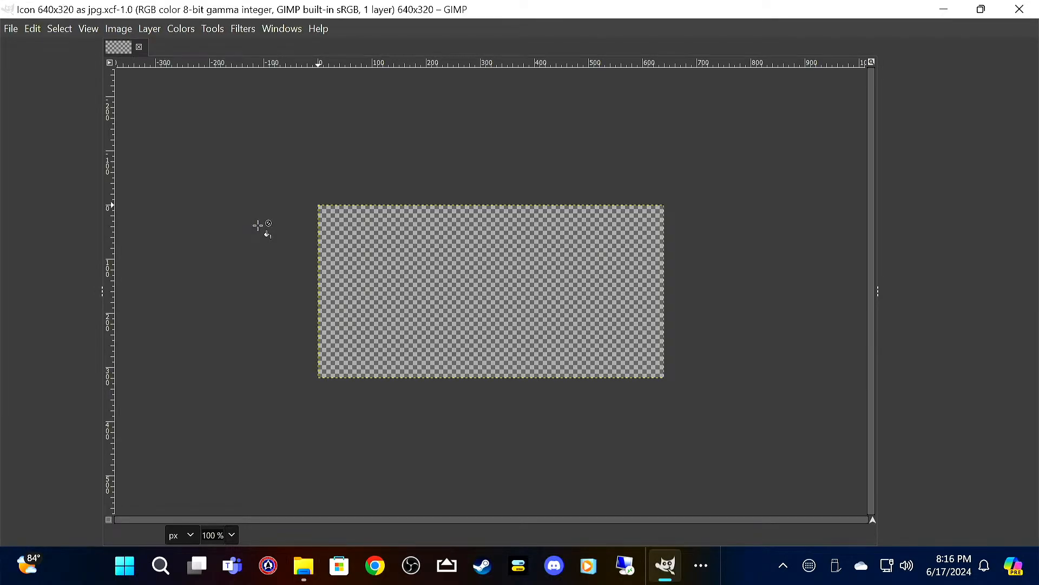
pyautogui.click(11, 28)
pyautogui.click(54, 101)
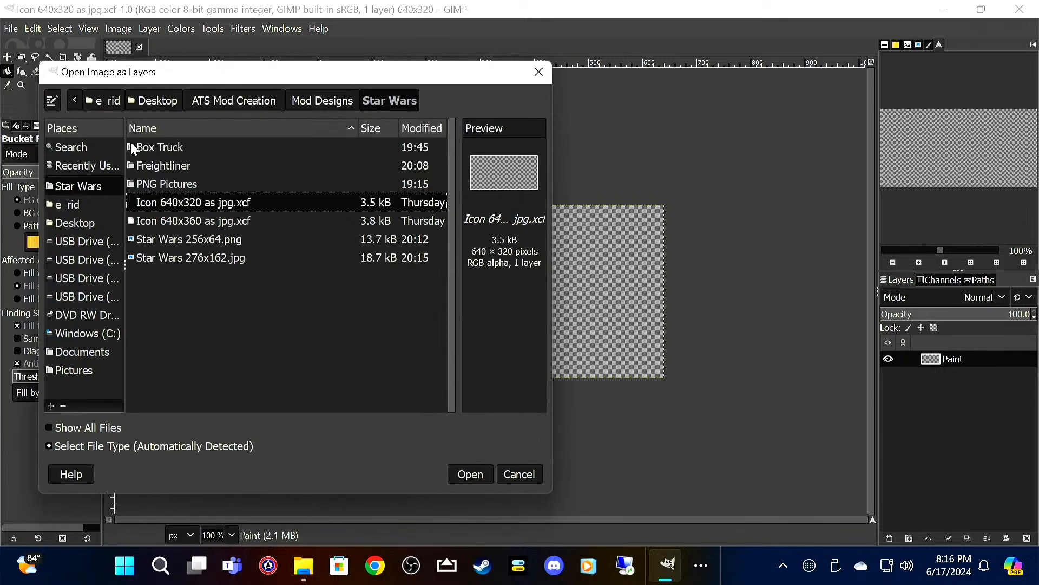
pyautogui.doubleClick(187, 184)
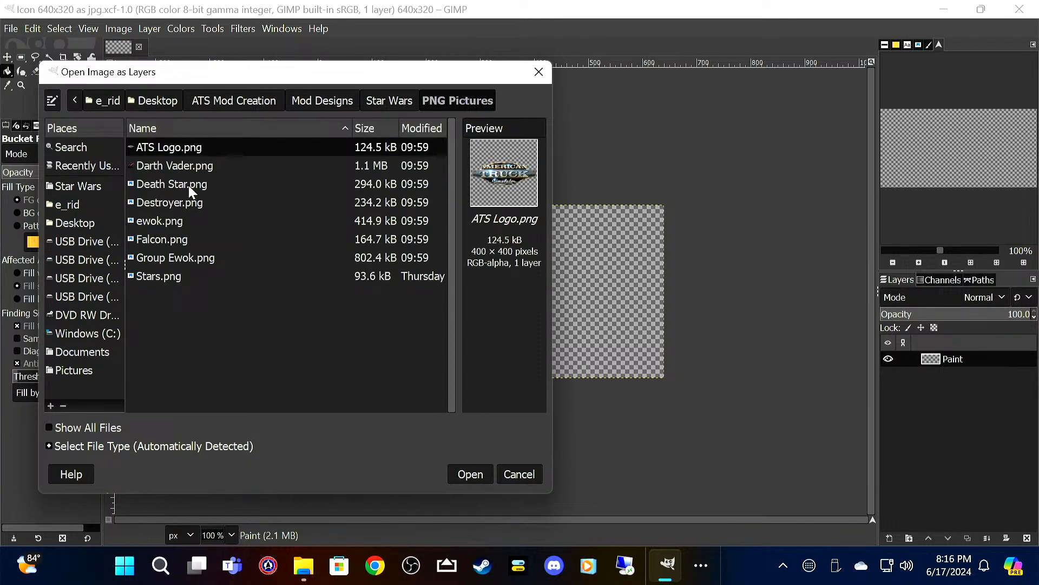
pyautogui.click(187, 165)
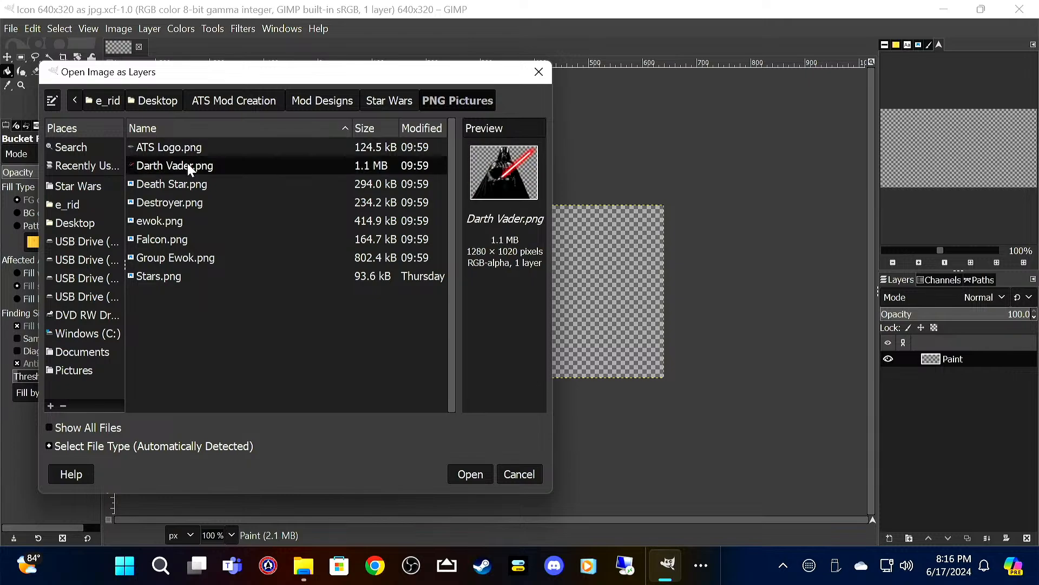
pyautogui.click(479, 473)
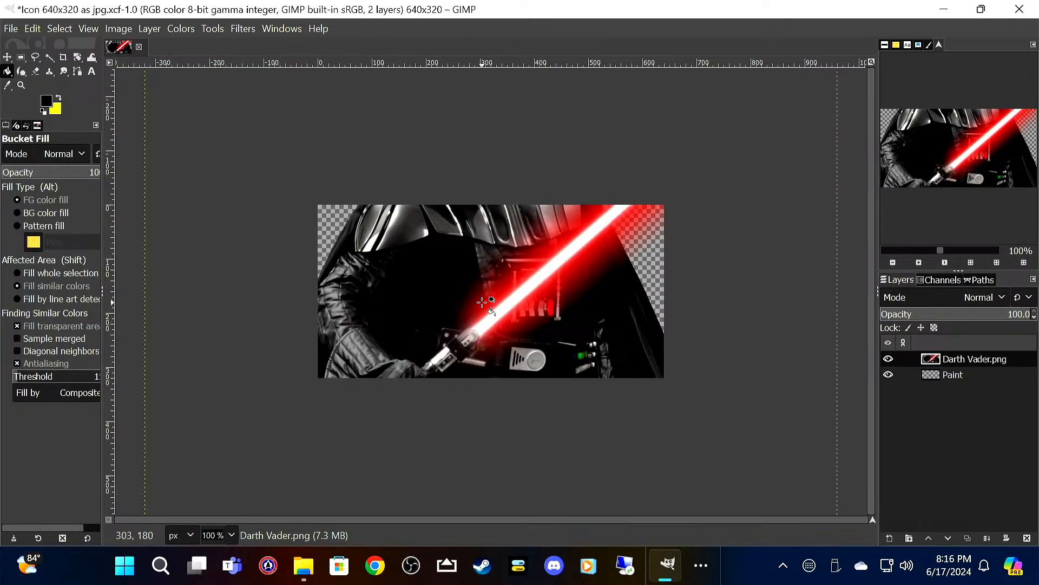
# Step: Scale the Darth Vader layer to 280 x 223 px and move it to the canvas's lower-left corner
pyautogui.click(7, 57)
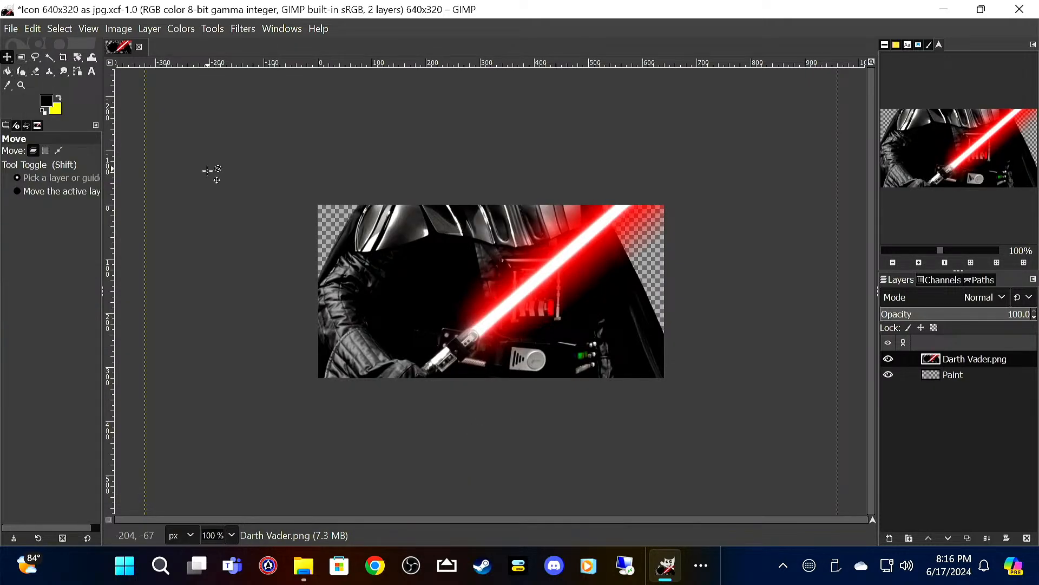
pyautogui.rightClick(436, 259)
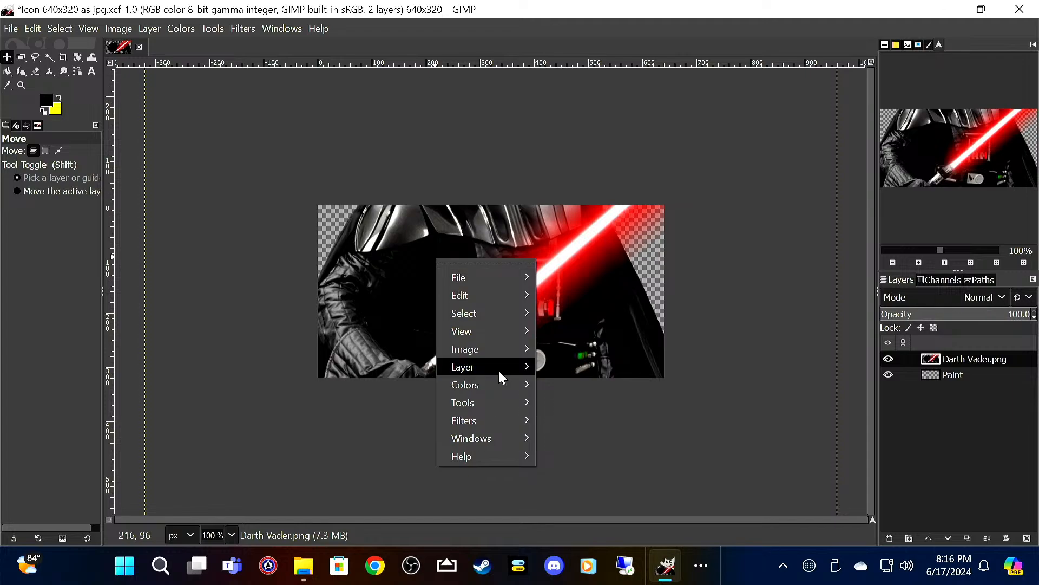
pyautogui.moveTo(498, 369)
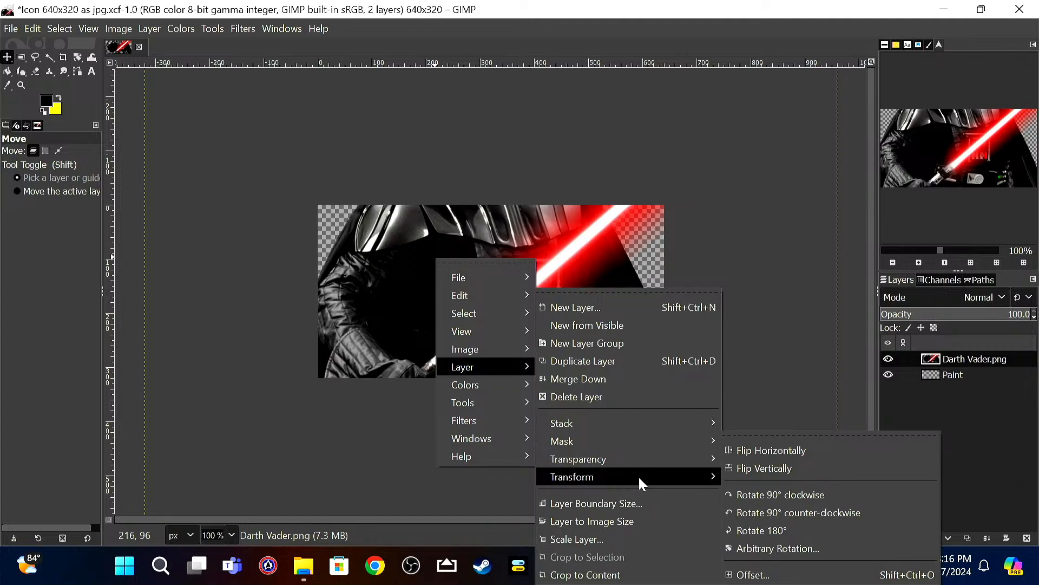
pyautogui.click(624, 540)
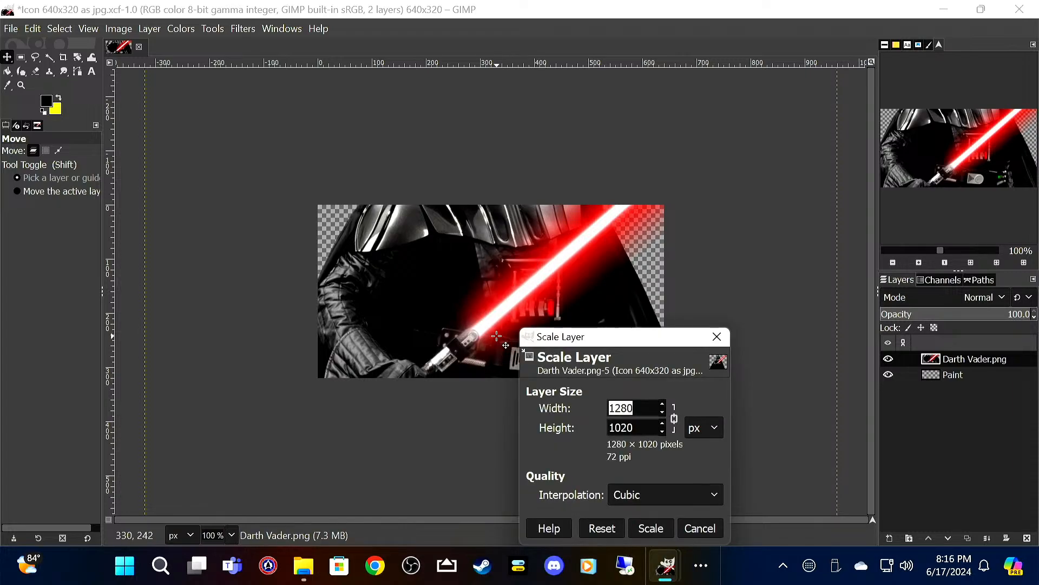
pyautogui.write('280')
pyautogui.press('Tab')
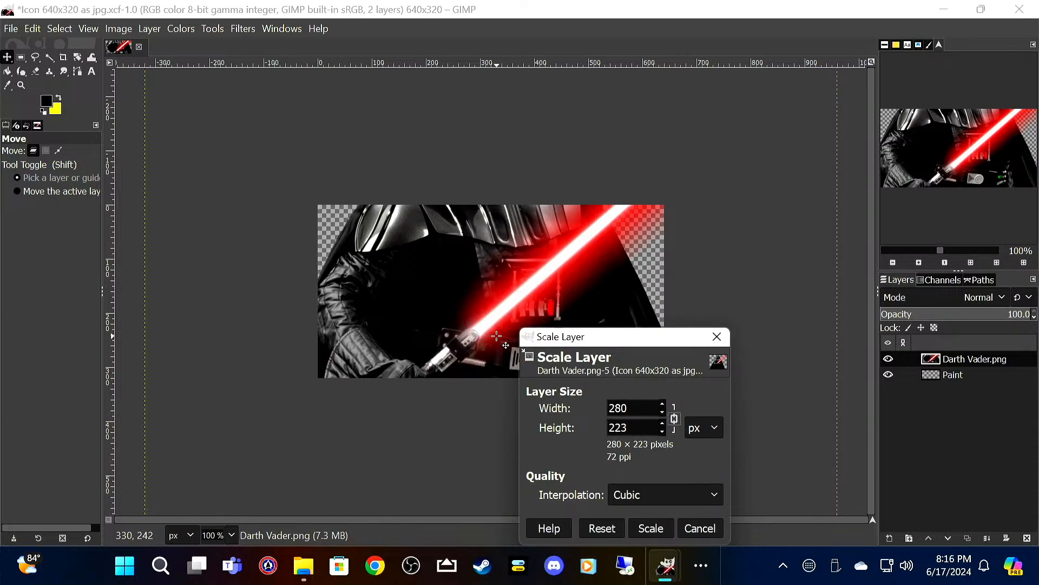
pyautogui.click(637, 527)
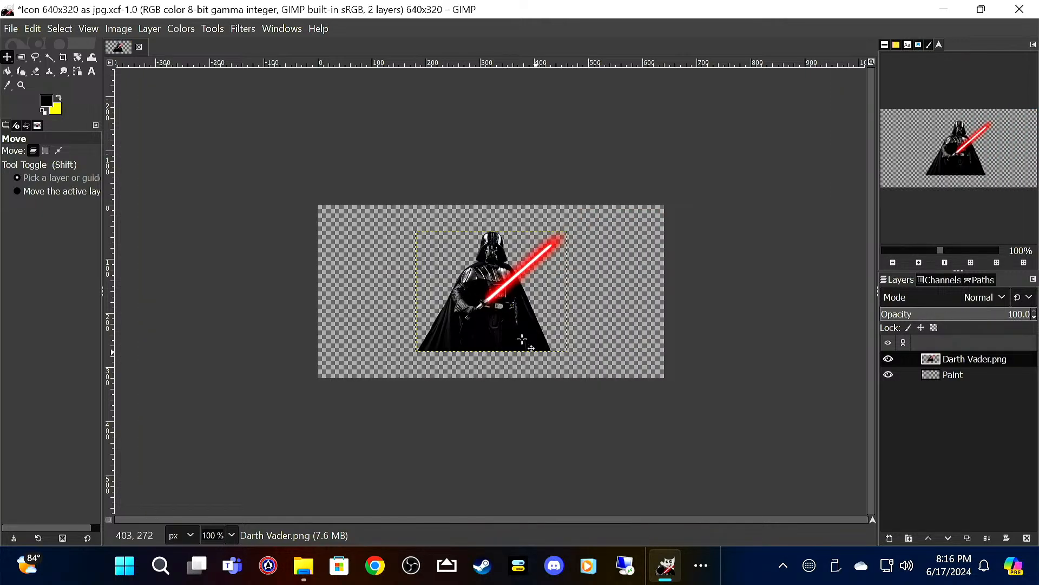
pyautogui.moveTo(498, 322); pyautogui.dragTo(404, 346)
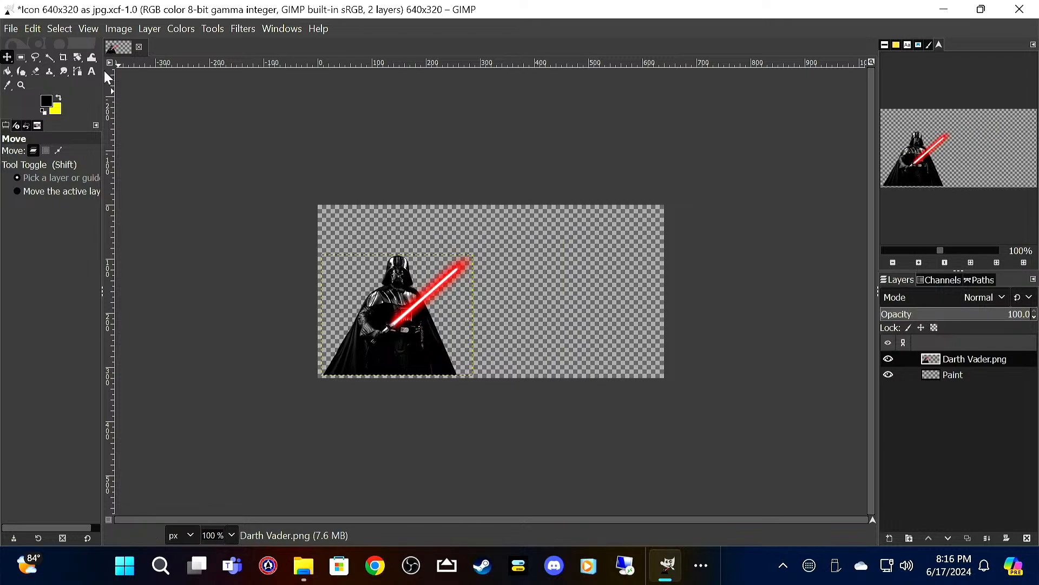
# Step: Add yellow 62 px Sans-serif text STAR WARS on two lines beside the lightsaber, with STAR slightly indented
pyautogui.click(58, 99)
pyautogui.click(92, 71)
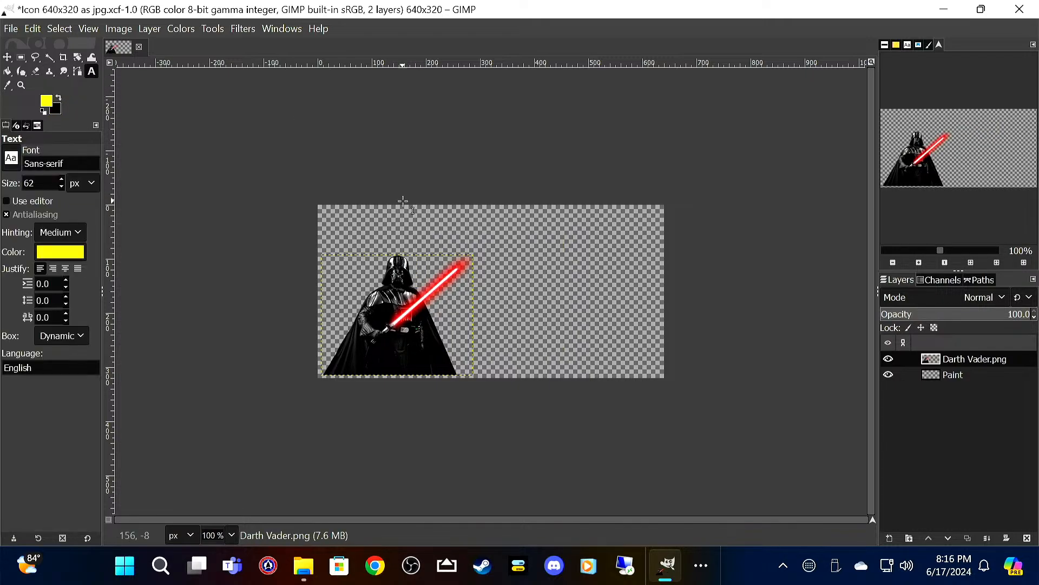
pyautogui.click(493, 256)
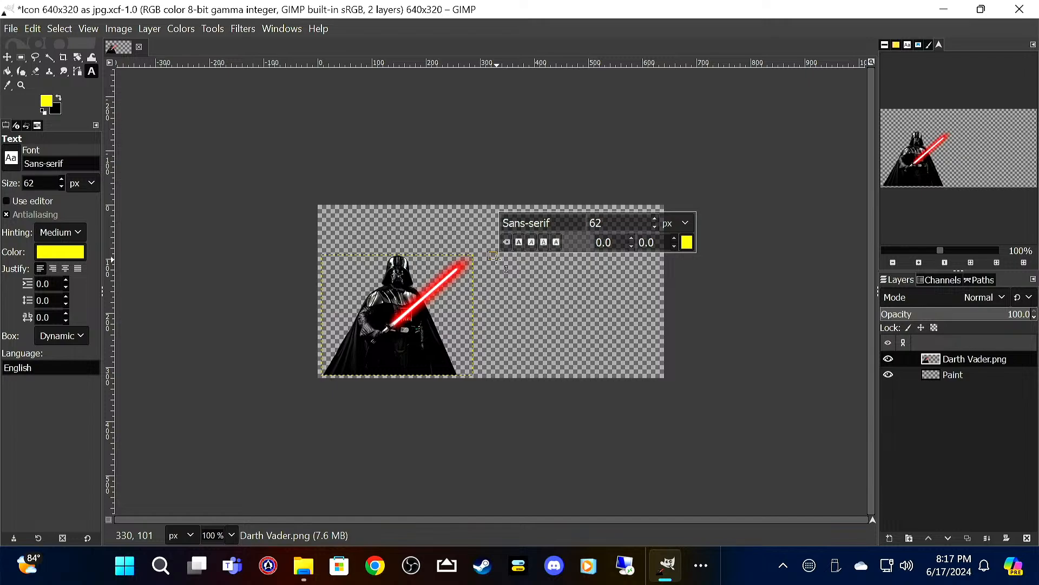
pyautogui.write('Sta')
pyautogui.press('BackSpace')
pyautogui.press('BackSpace')
pyautogui.write('TAR')
pyautogui.press('Return')
pyautogui.write('WARS')
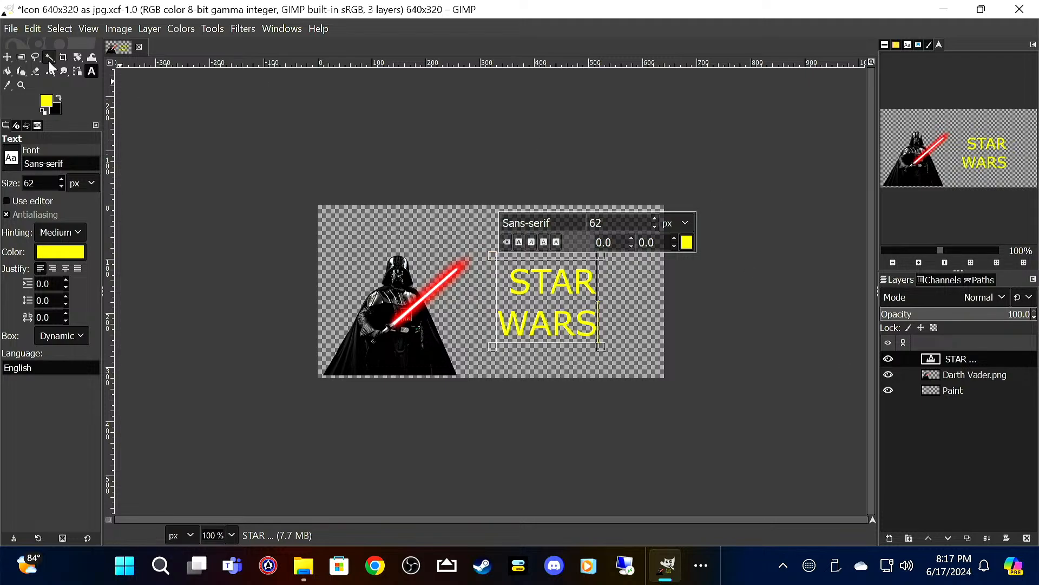
# Step: Fill the 640x320 icon's Paint layer with black using Bucket Fill
pyautogui.click(58, 98)
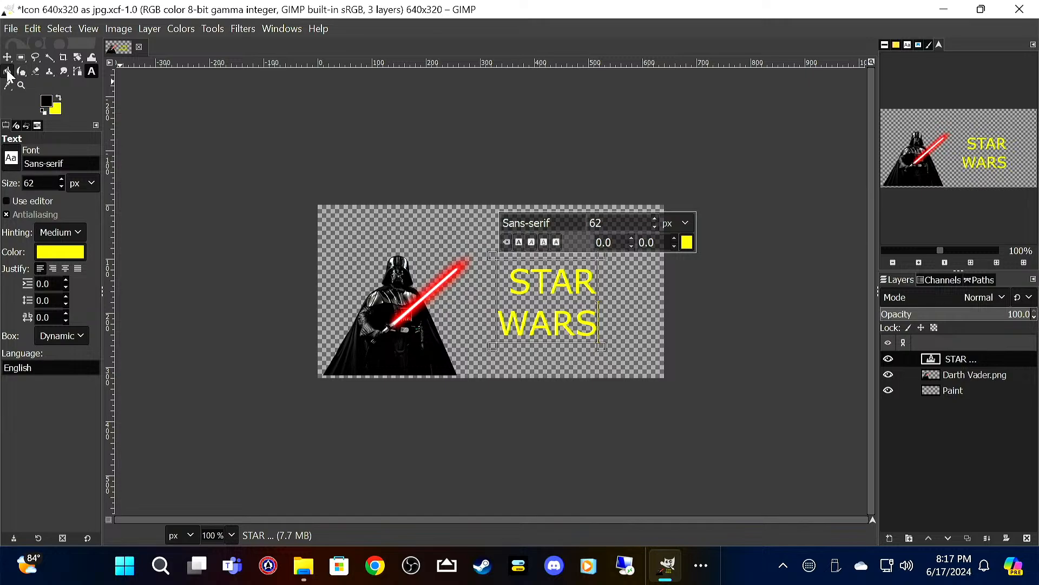
pyautogui.click(7, 71)
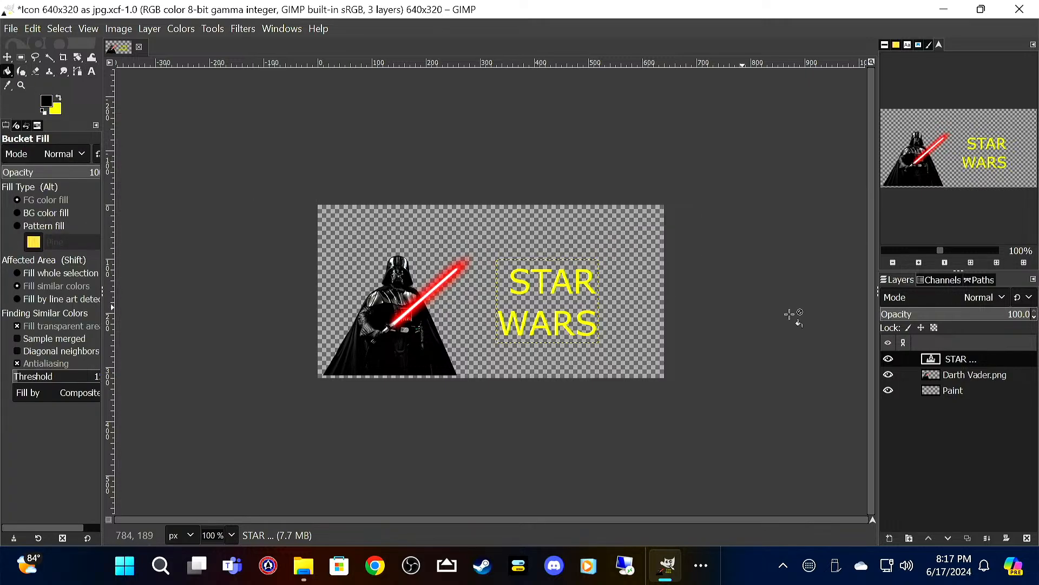
pyautogui.click(1016, 390)
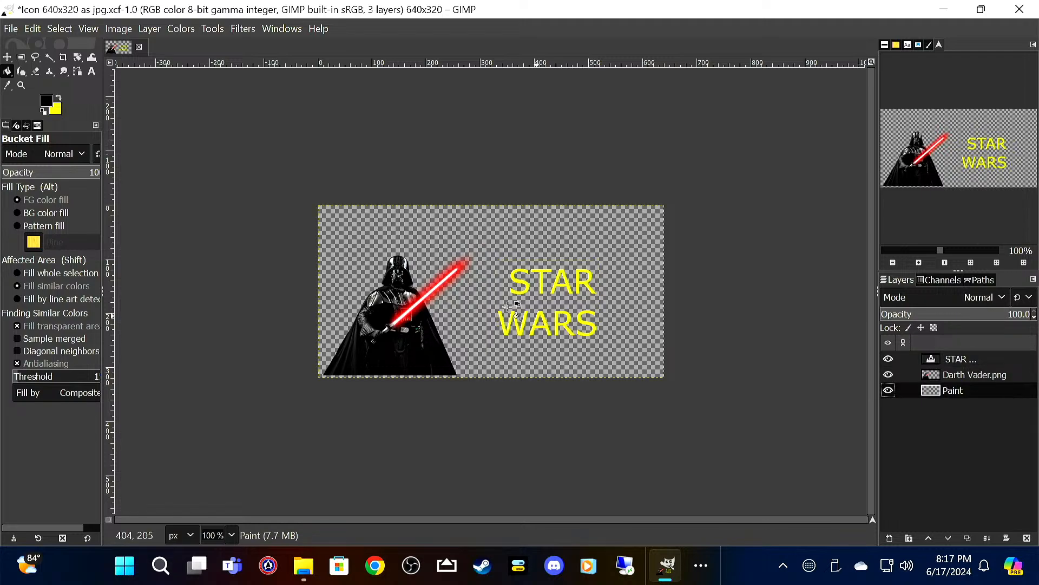
pyautogui.click(337, 222)
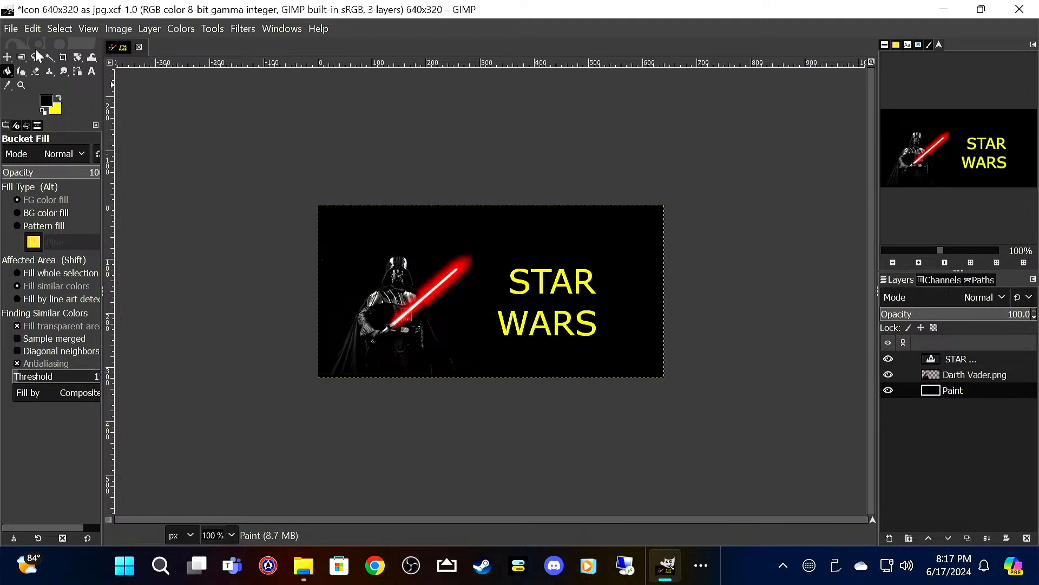
# Step: Export the 640x320 icon to the Star Wars folder as Star Wars 640x320.jpg, keeping the offered JPEG settings
pyautogui.click(10, 29)
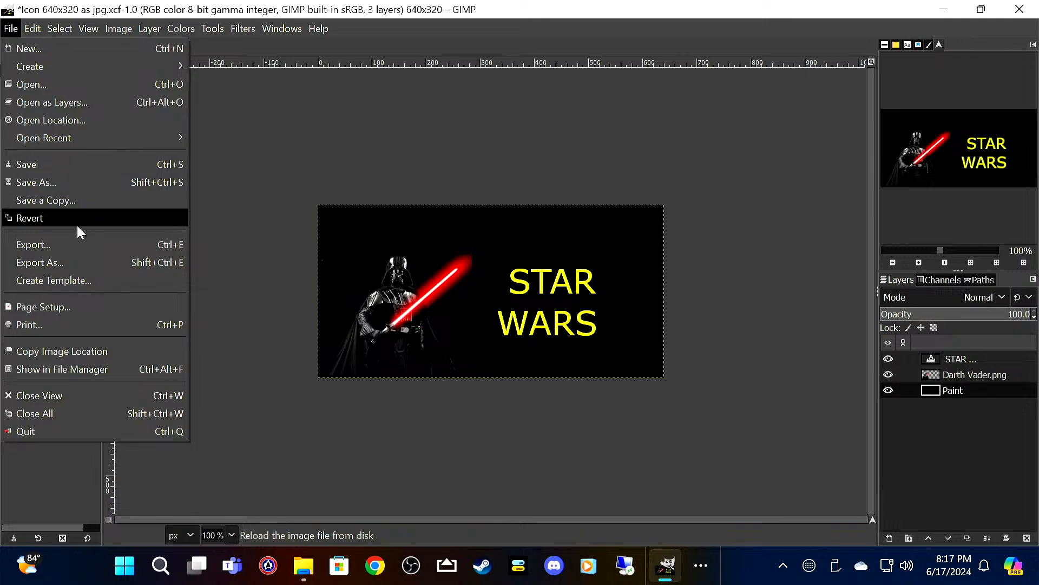
pyautogui.click(86, 250)
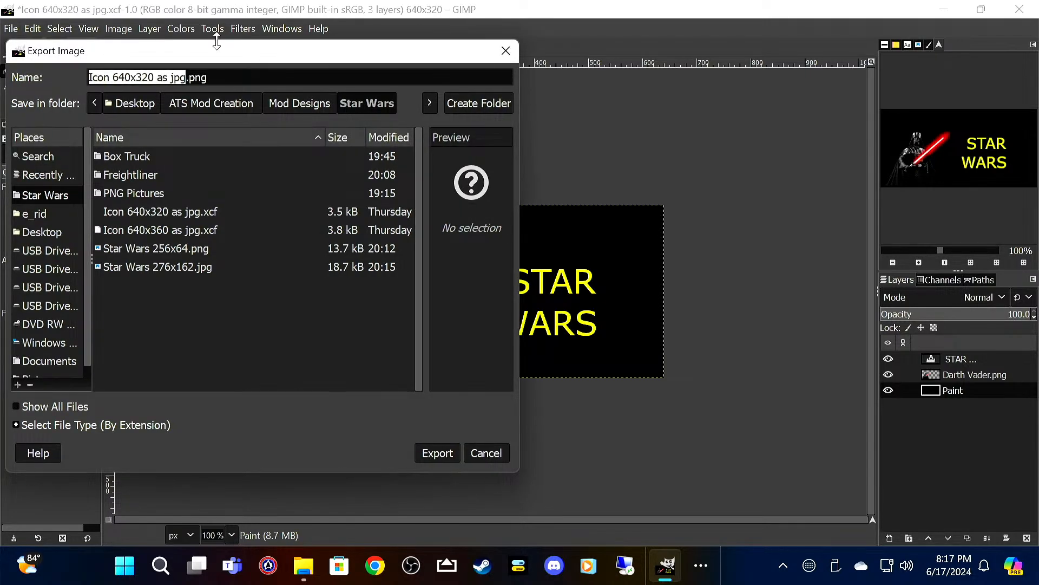
pyautogui.press('Right')
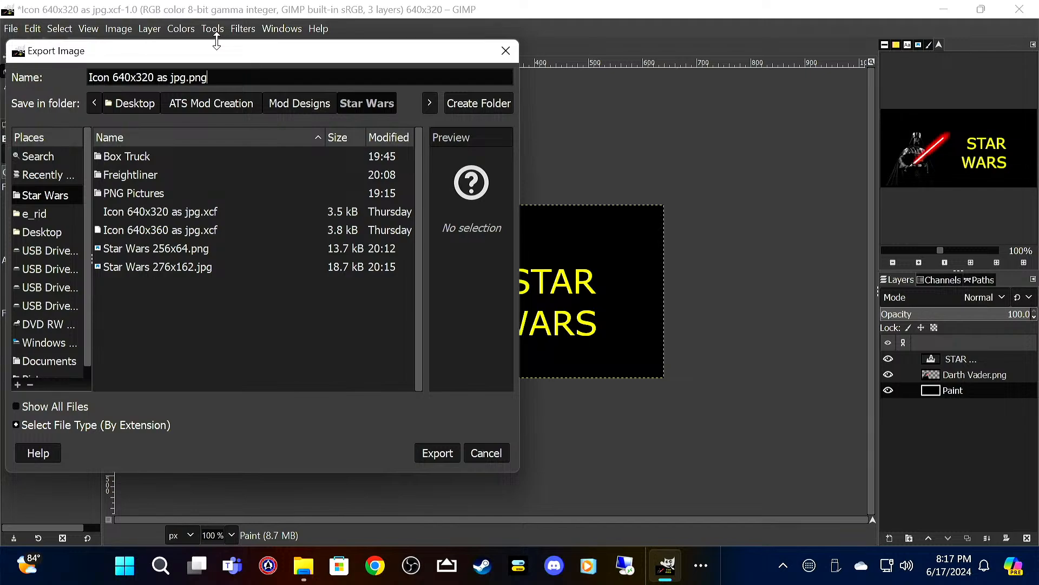
pyautogui.press('BackSpace')
pyautogui.press('BackSpace')
pyautogui.press('BackSpace')
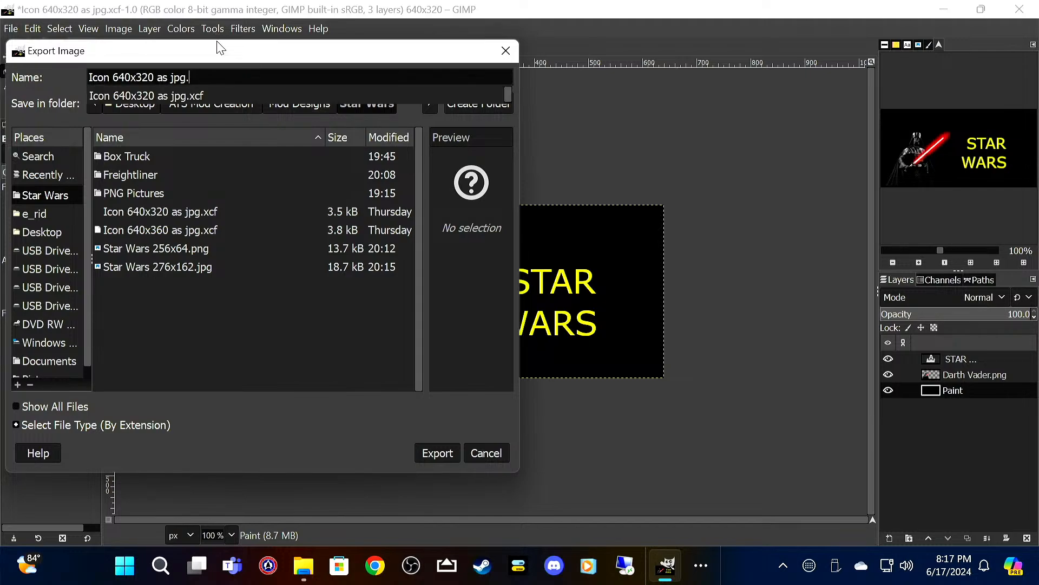
pyautogui.write('jpg')
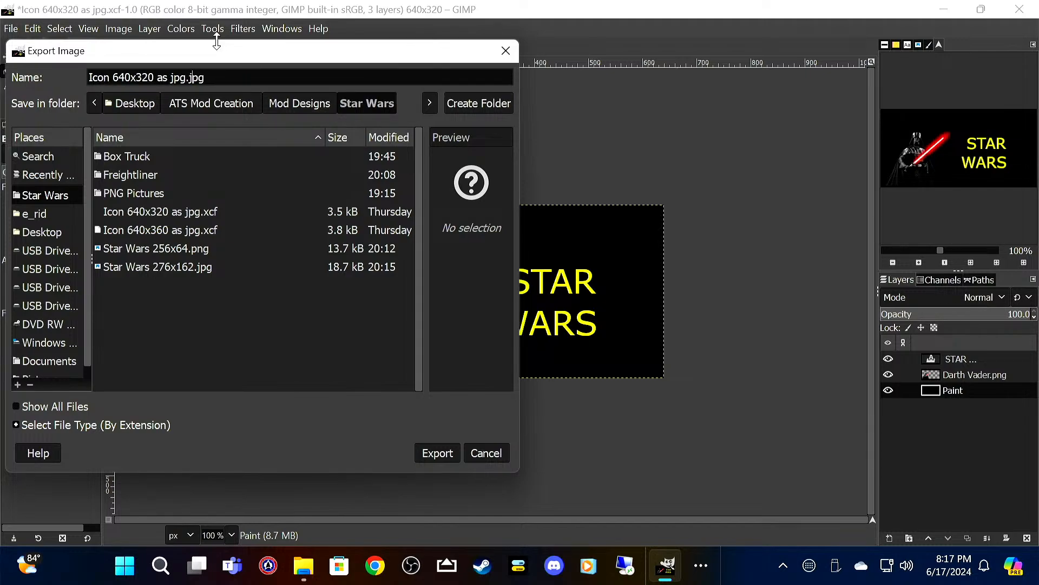
pyautogui.press('BackSpace')
pyautogui.press('BackSpace')
pyautogui.press('BackSpace')
pyautogui.press('BackSpace')
pyautogui.press('BackSpace')
pyautogui.press('BackSpace')
pyautogui.press('BackSpace')
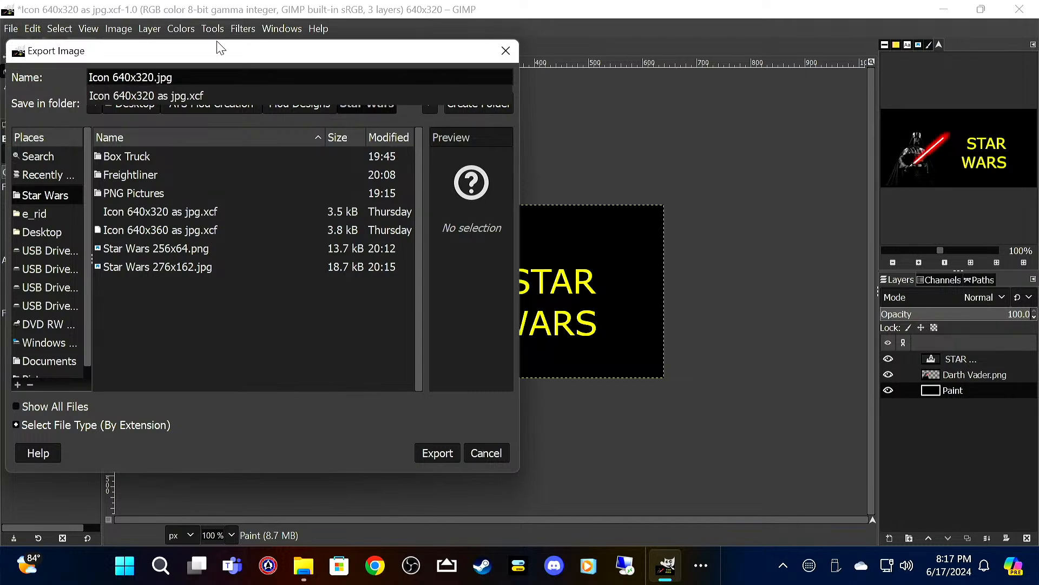
pyautogui.press('Left')
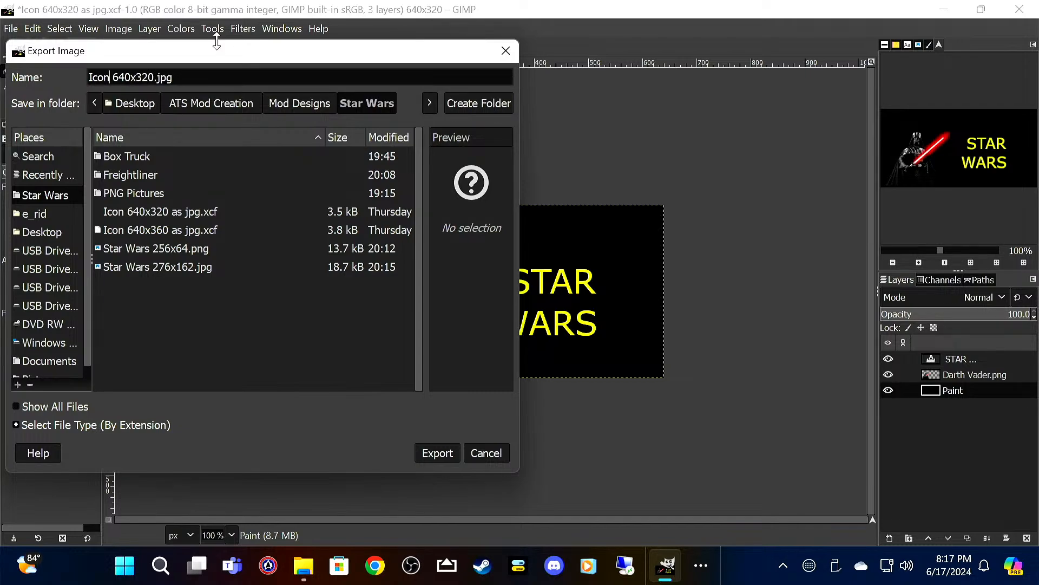
pyautogui.hotkey('shift', 'Left')
pyautogui.hotkey('shift', 'Left')
pyautogui.hotkey('shift', 'Left')
pyautogui.hotkey('shift', 'Left')
pyautogui.write('Star Wars')
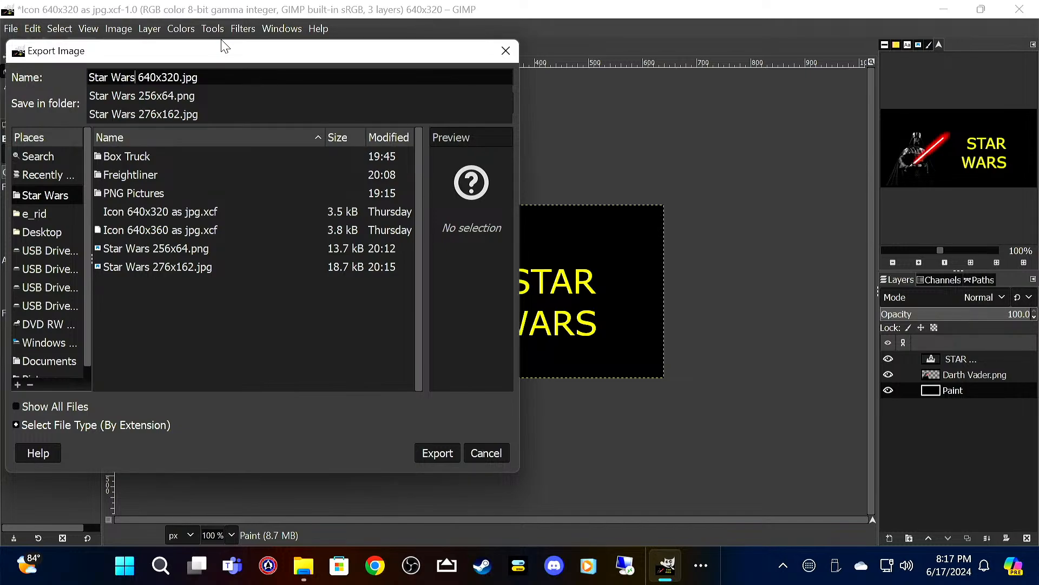
pyautogui.click(69, 78)
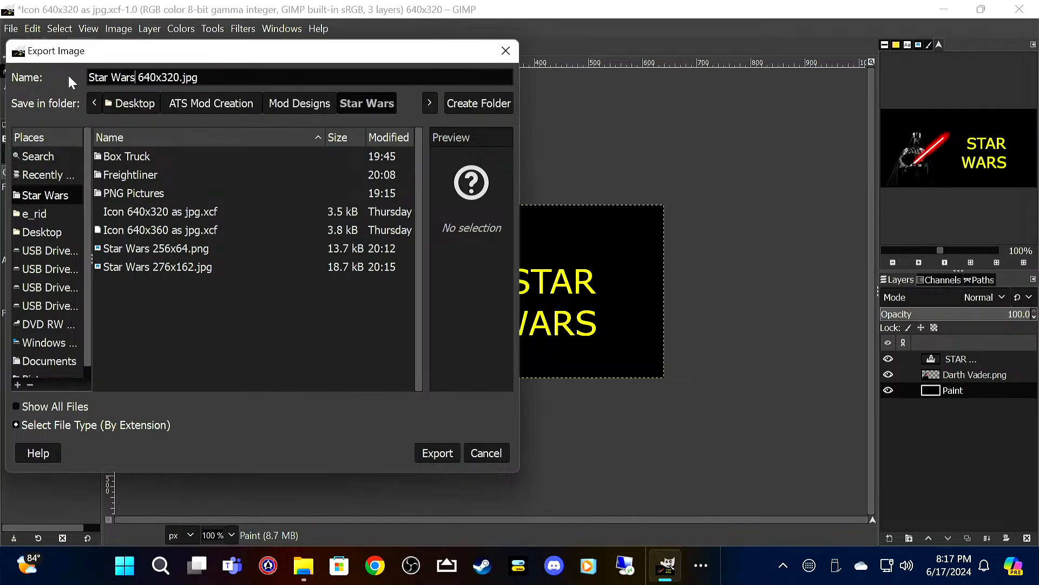
pyautogui.click(442, 450)
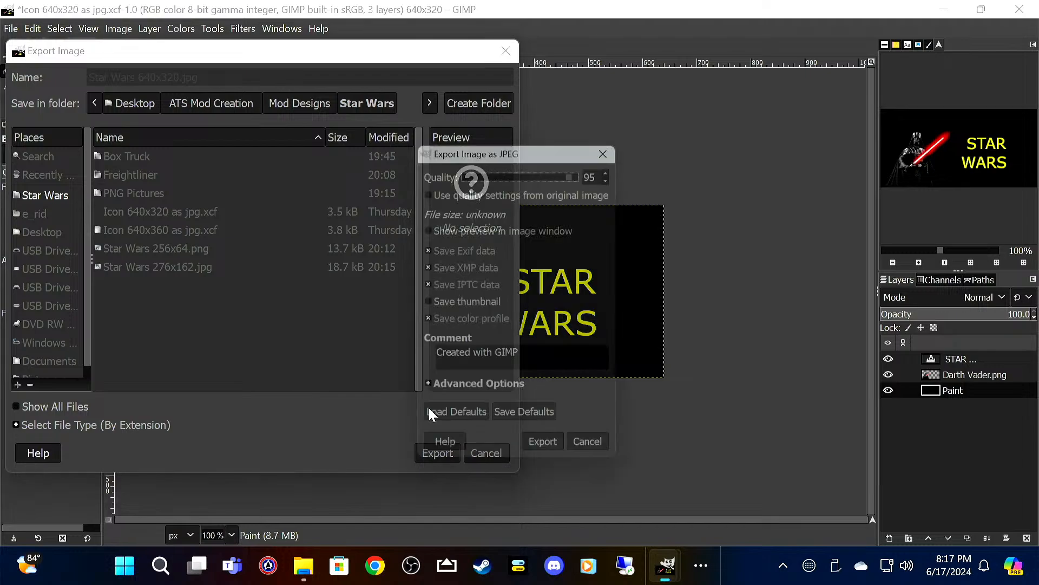
pyautogui.click(547, 454)
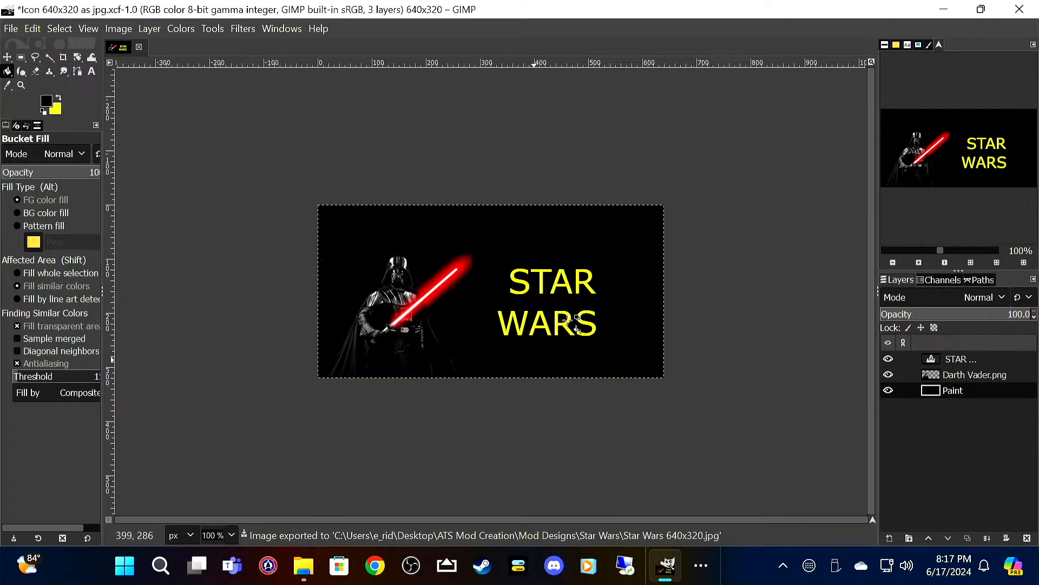
# Step: Quit GIMP discarding the unsaved changes and delete Icon 640x320 as jpg.xcf from the Star Wars folder
pyautogui.click(1019, 10)
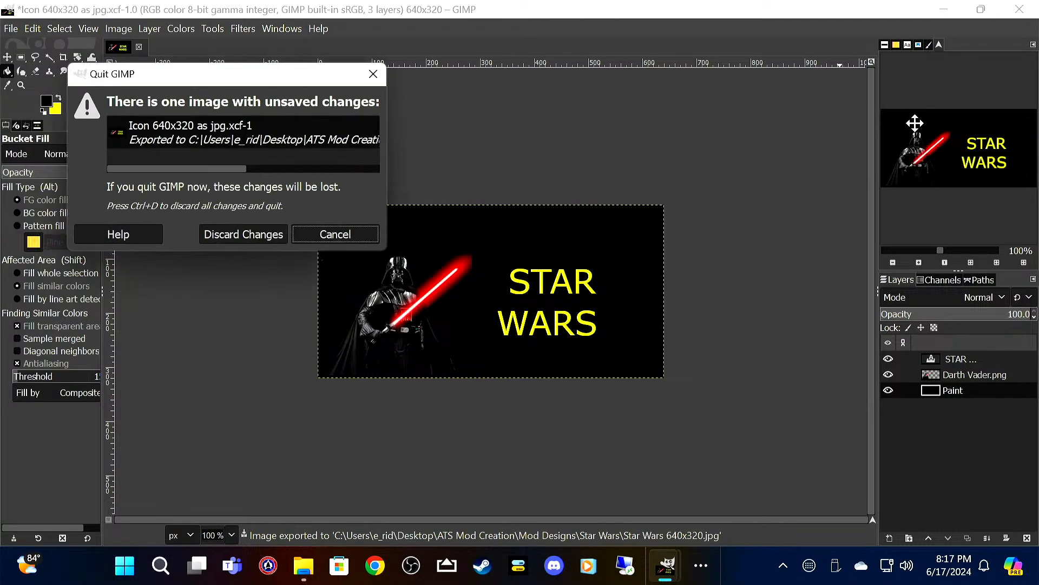
pyautogui.click(258, 236)
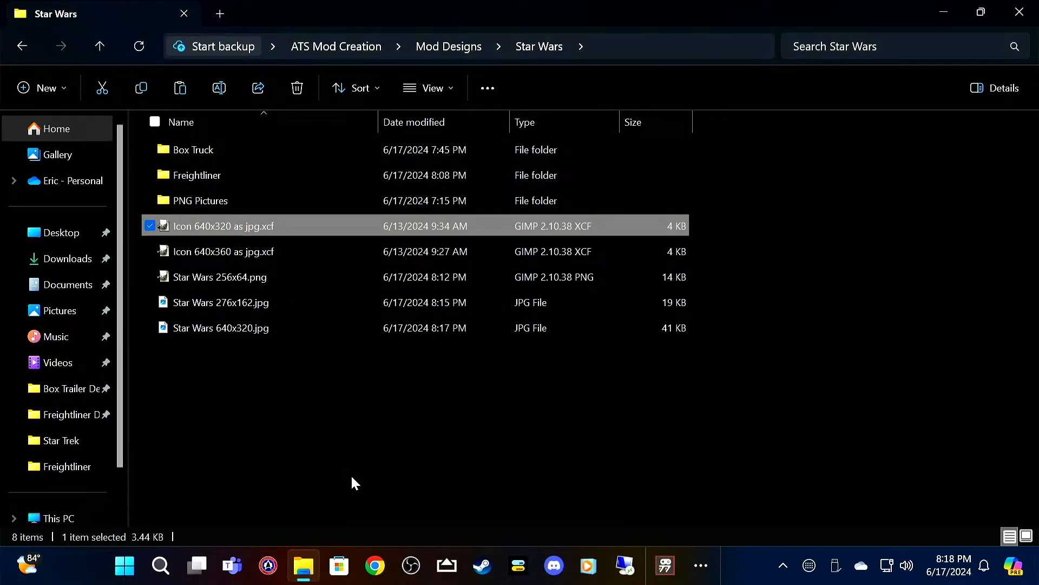
pyautogui.press('Delete')
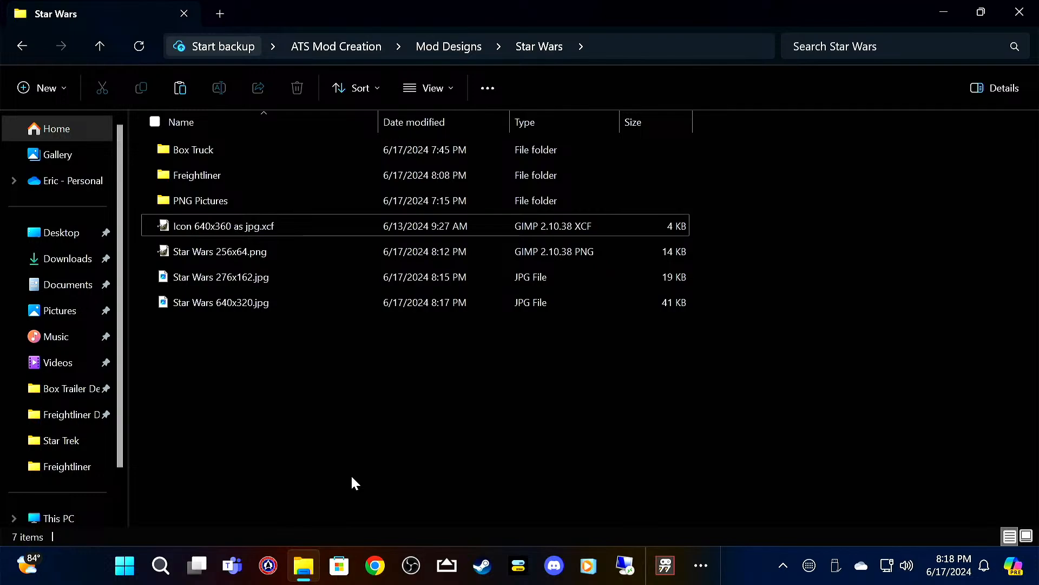
# Step: Open Icon 640x360 as jpg.xcf in GIMP and add Death Star.png from the PNG Pictures folder as a layer
pyautogui.click(383, 225)
pyautogui.doubleClick(383, 226)
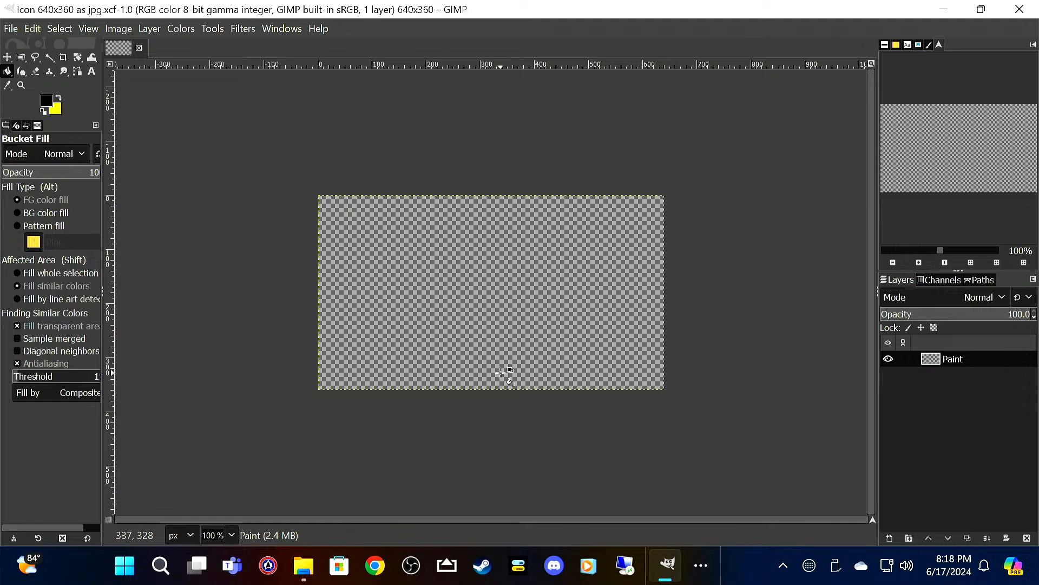
pyautogui.click(11, 29)
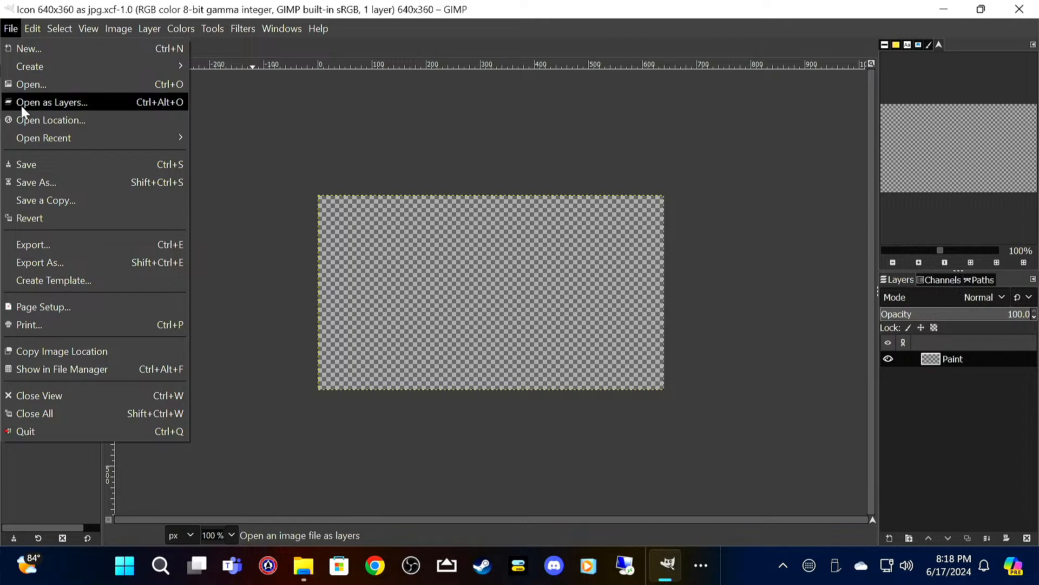
pyautogui.click(69, 103)
pyautogui.doubleClick(172, 182)
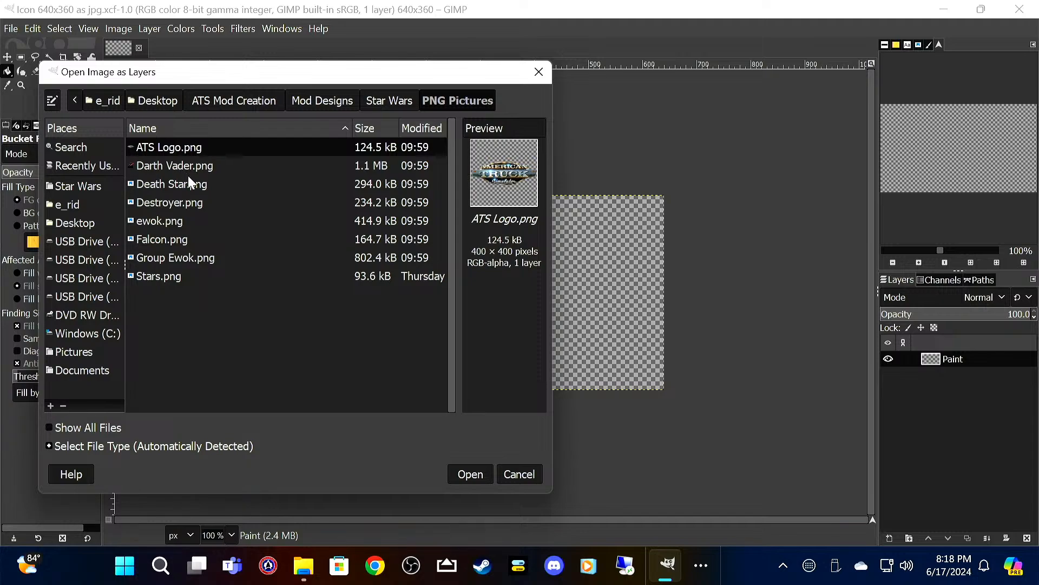
pyautogui.click(189, 180)
pyautogui.click(470, 479)
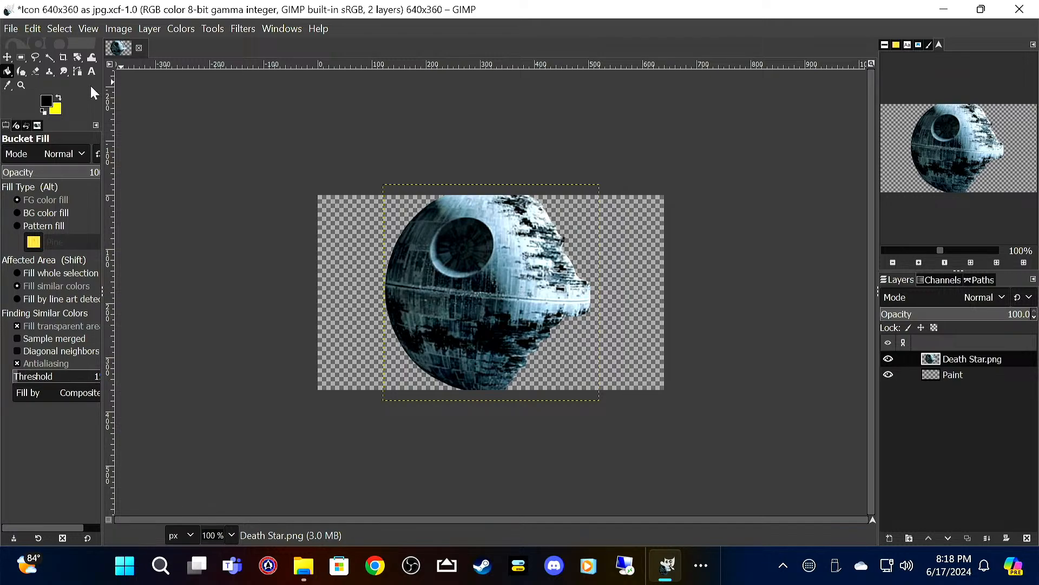
# Step: Scale the Death Star layer to 350 x 350 px and move it to the left part of the canvas
pyautogui.click(7, 57)
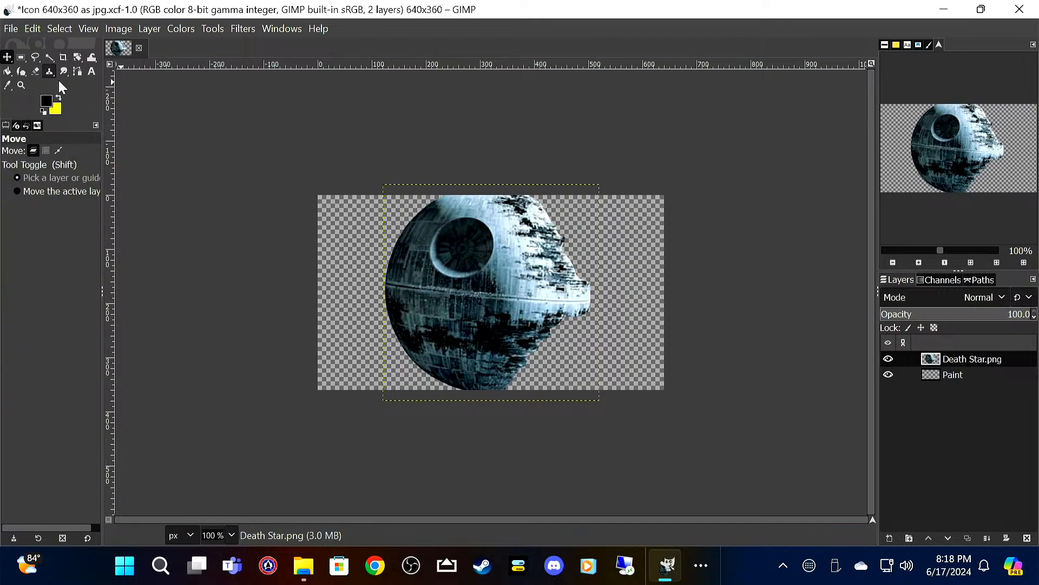
pyautogui.rightClick(451, 294)
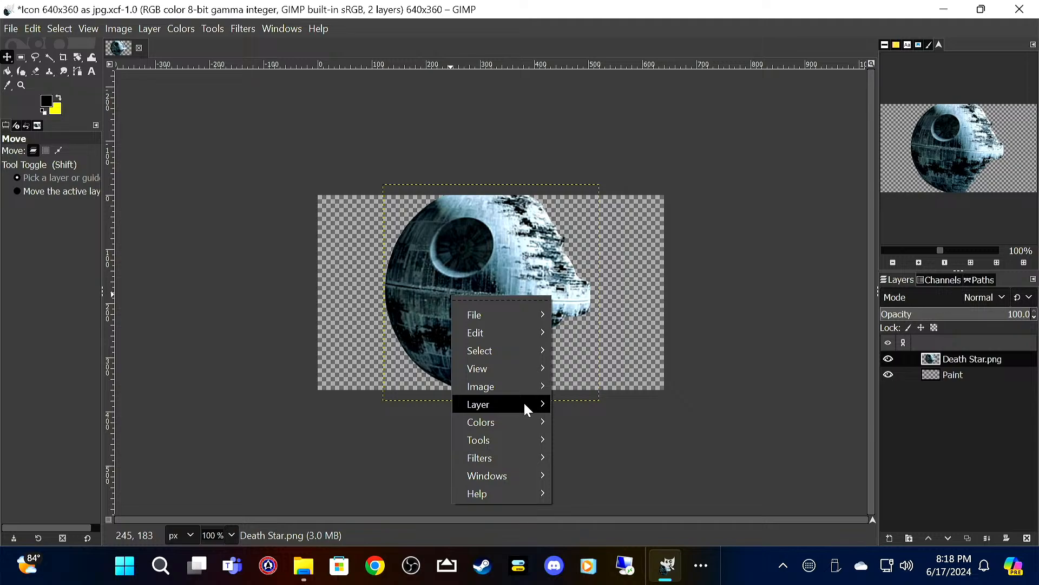
pyautogui.moveTo(525, 403)
pyautogui.click(624, 535)
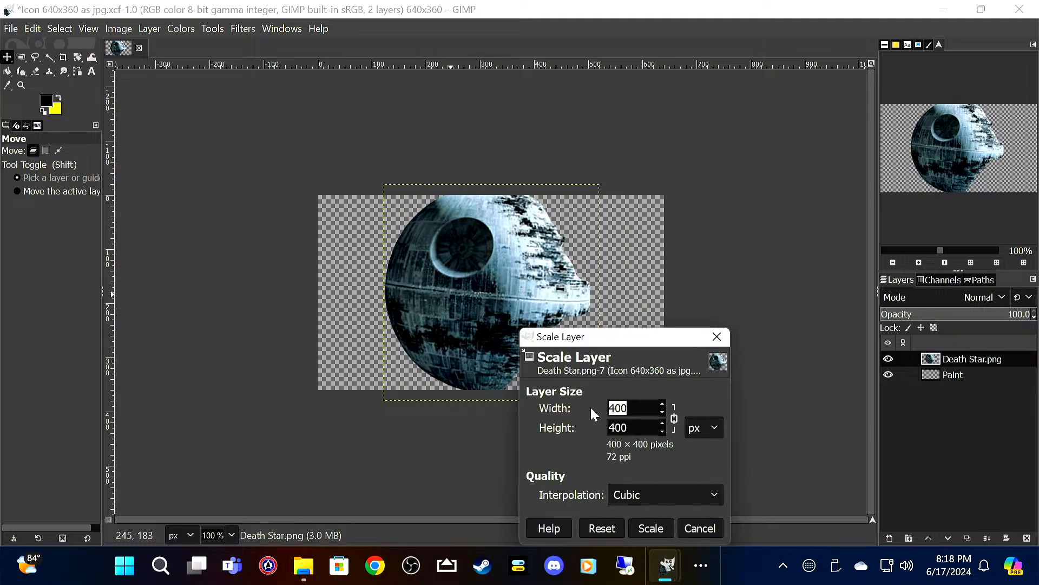
pyautogui.write('350')
pyautogui.press('Tab')
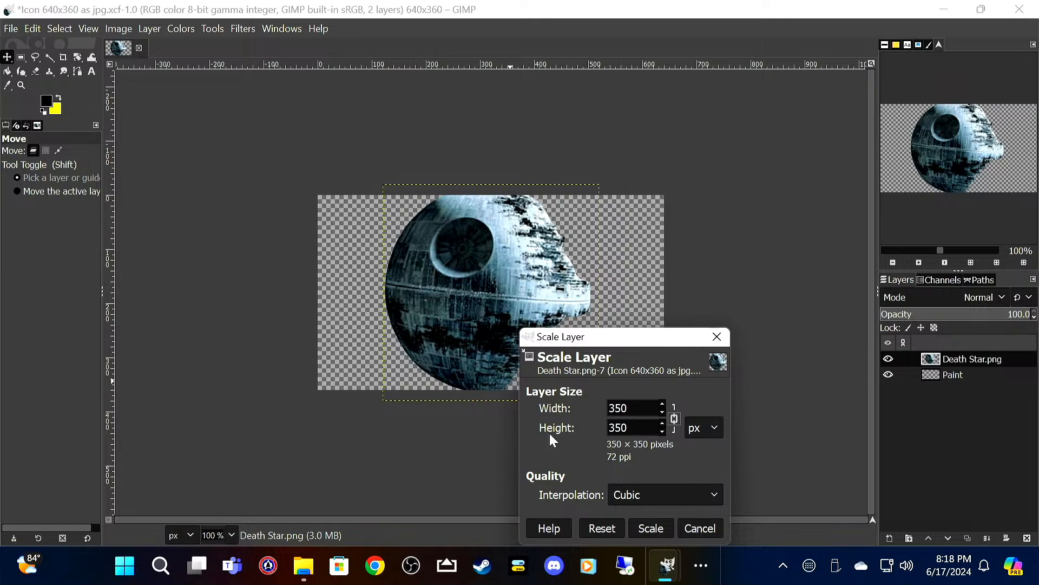
pyautogui.click(650, 528)
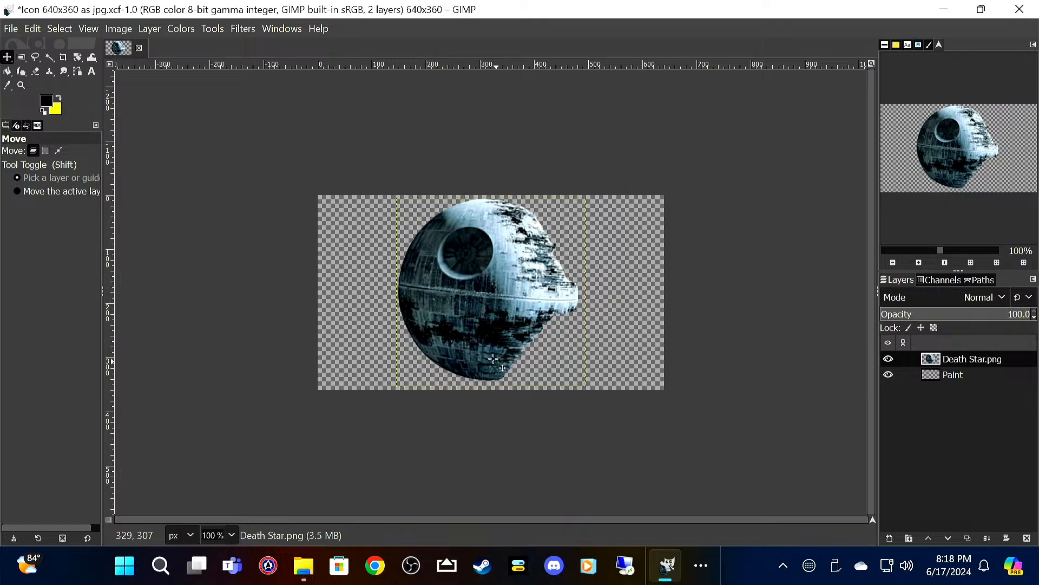
pyautogui.moveTo(470, 319); pyautogui.dragTo(400, 327)
# Step: Add yellow 62 px Sans-serif text STAR WARS on two lines to the right of the Death Star
pyautogui.click(61, 98)
pyautogui.click(92, 71)
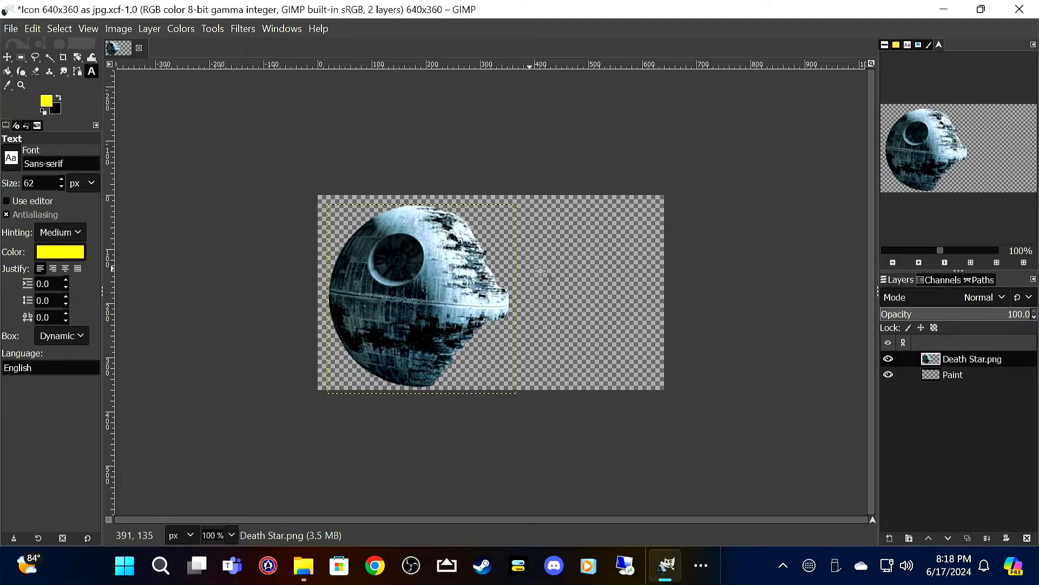
pyautogui.click(544, 253)
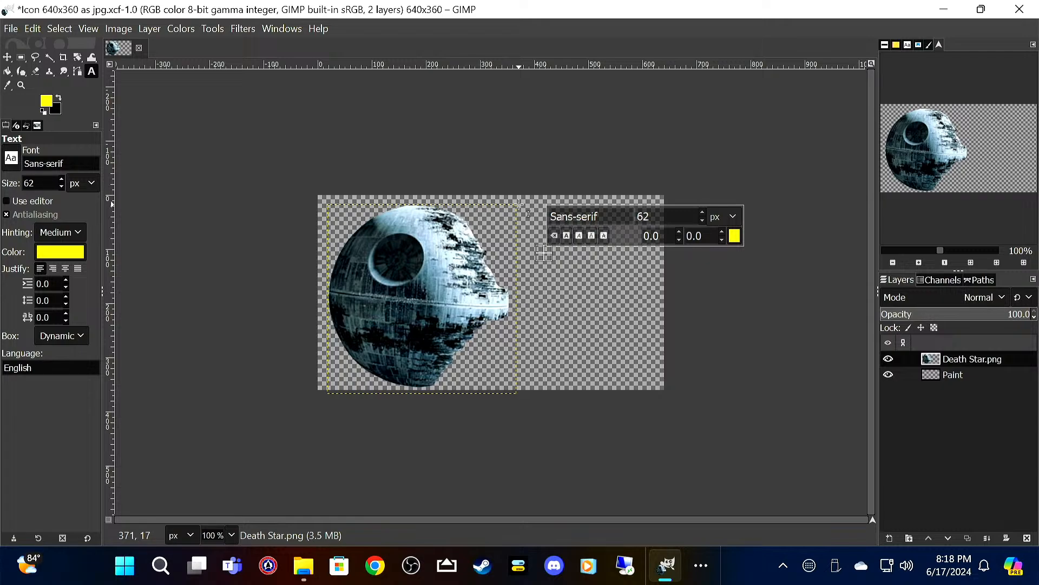
pyautogui.write('STAR')
pyautogui.press('Return')
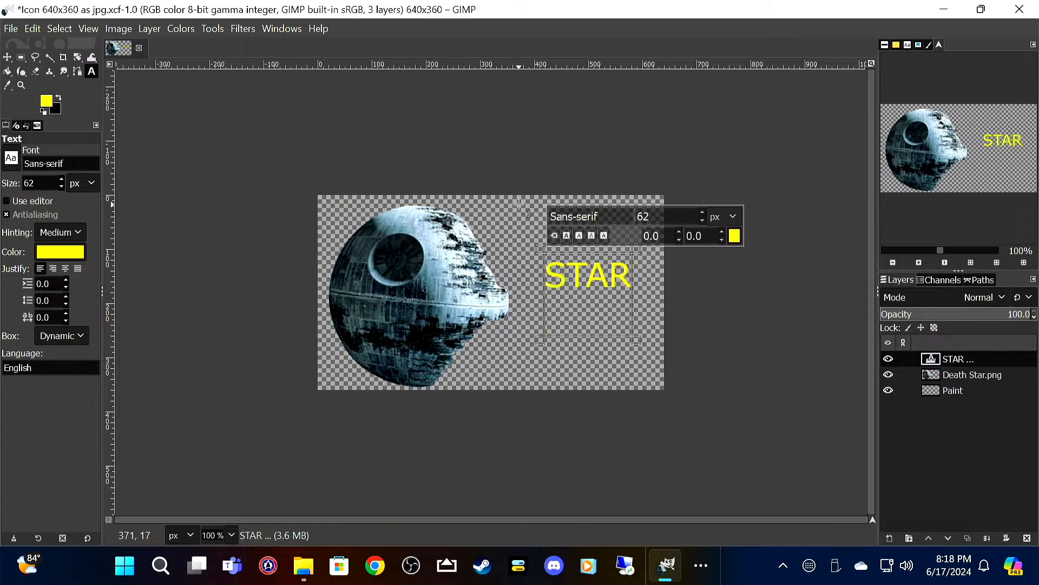
pyautogui.write('WARS')
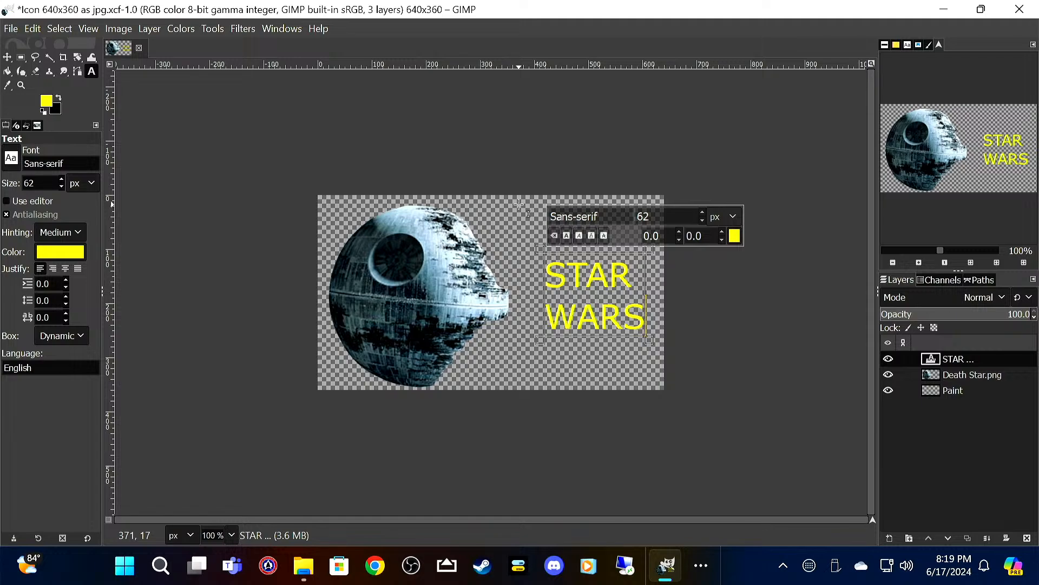
# Step: Fill the 640x360 icon's Paint layer with black using Bucket Fill
pyautogui.click(57, 96)
pyautogui.click(953, 390)
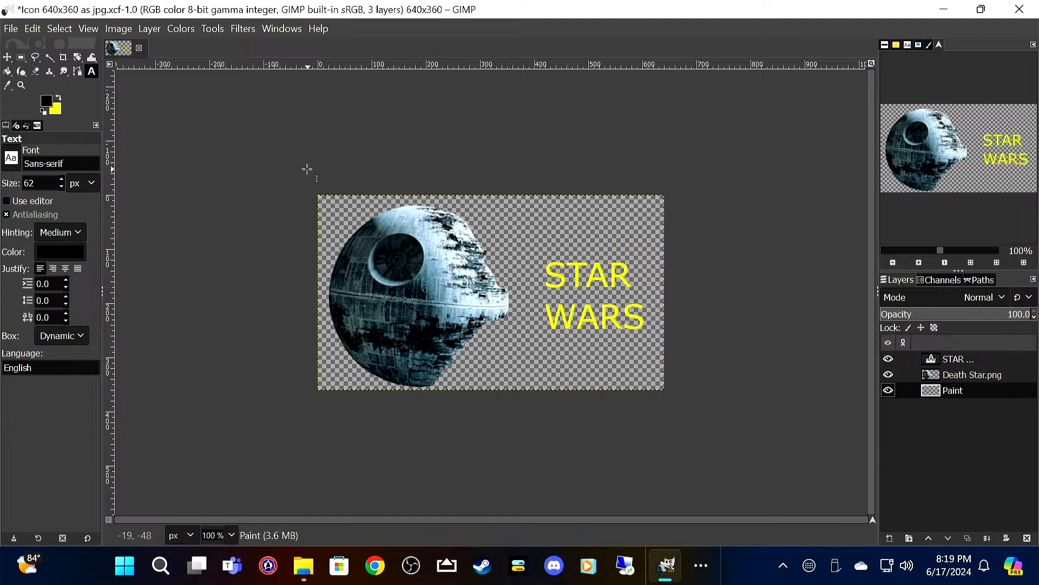
pyautogui.click(8, 72)
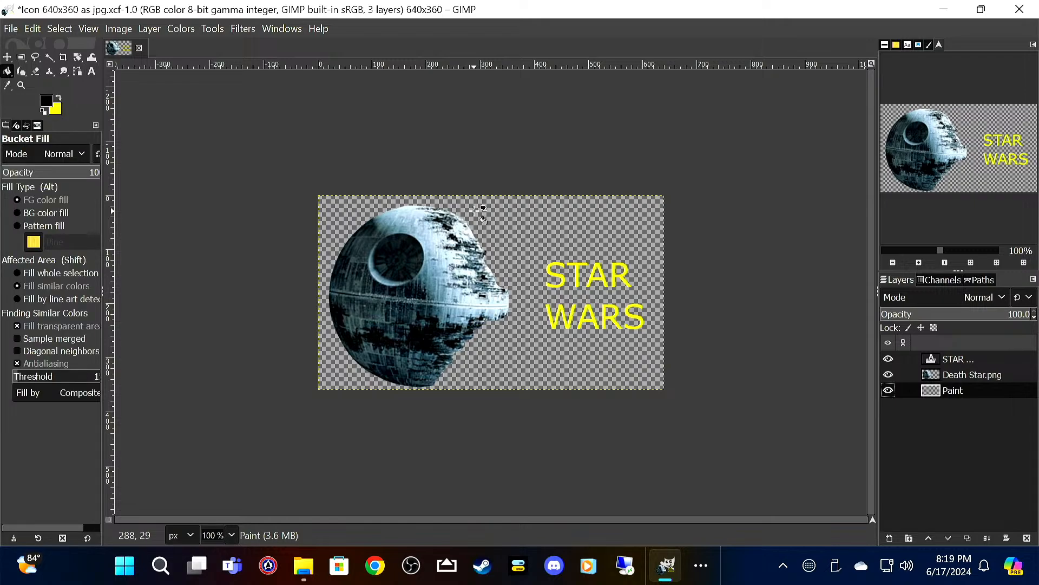
pyautogui.click(541, 233)
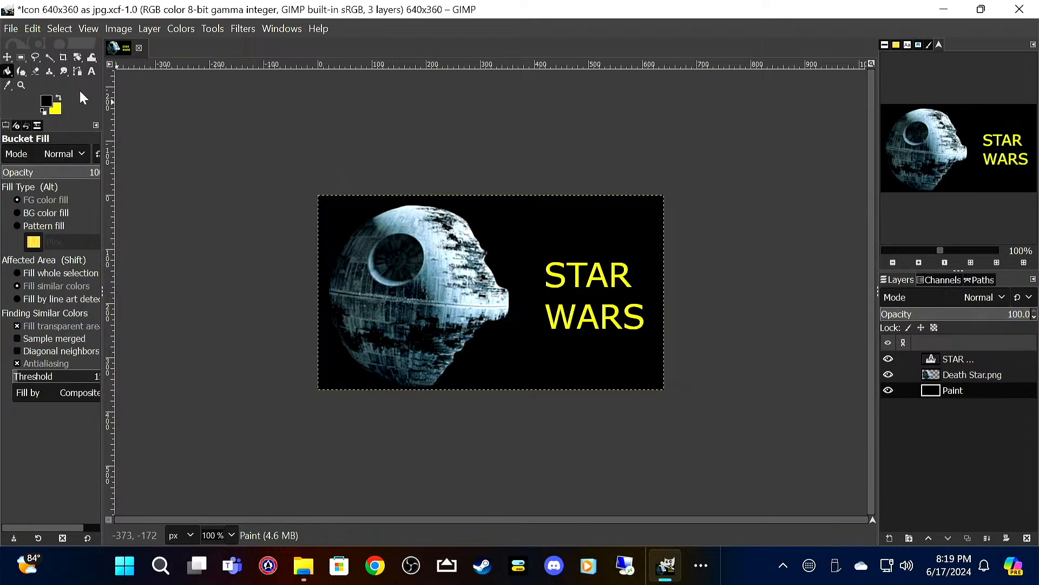
# Step: Start exporting the 640x360 icon to the Star Wars folder, changing the file extension to jpg
pyautogui.click(16, 31)
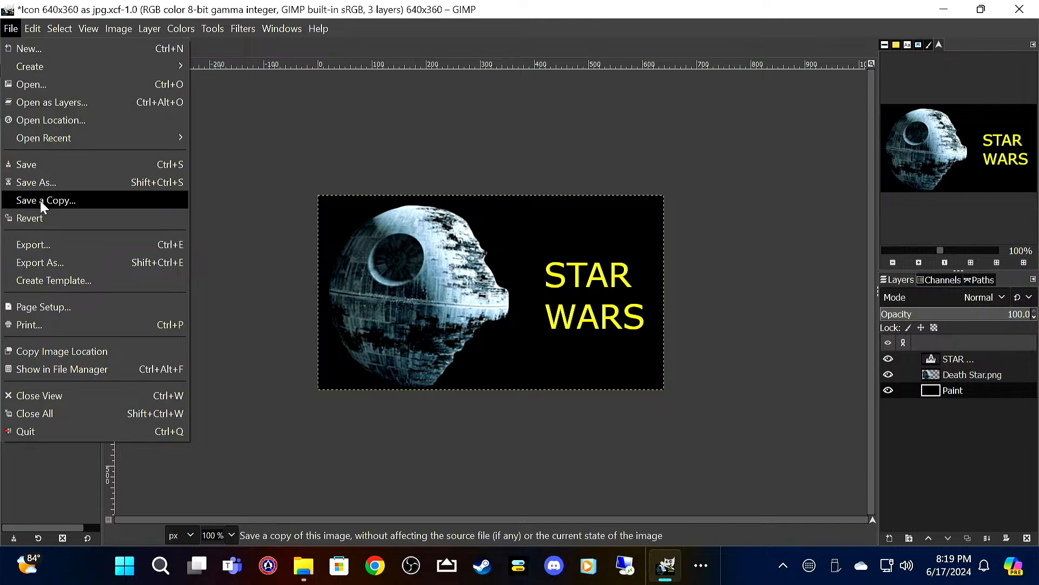
pyautogui.click(67, 242)
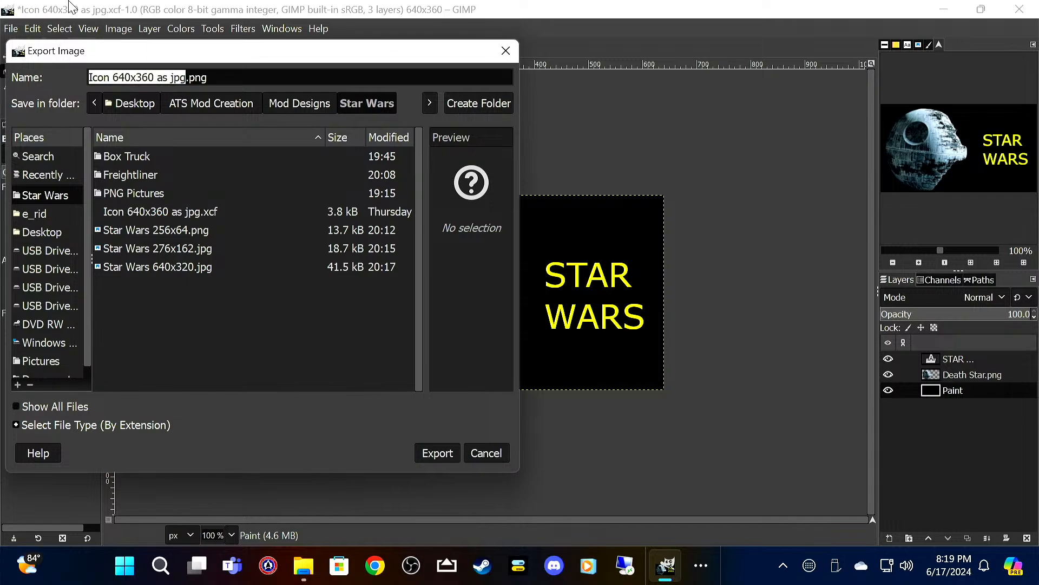
pyautogui.press('Right')
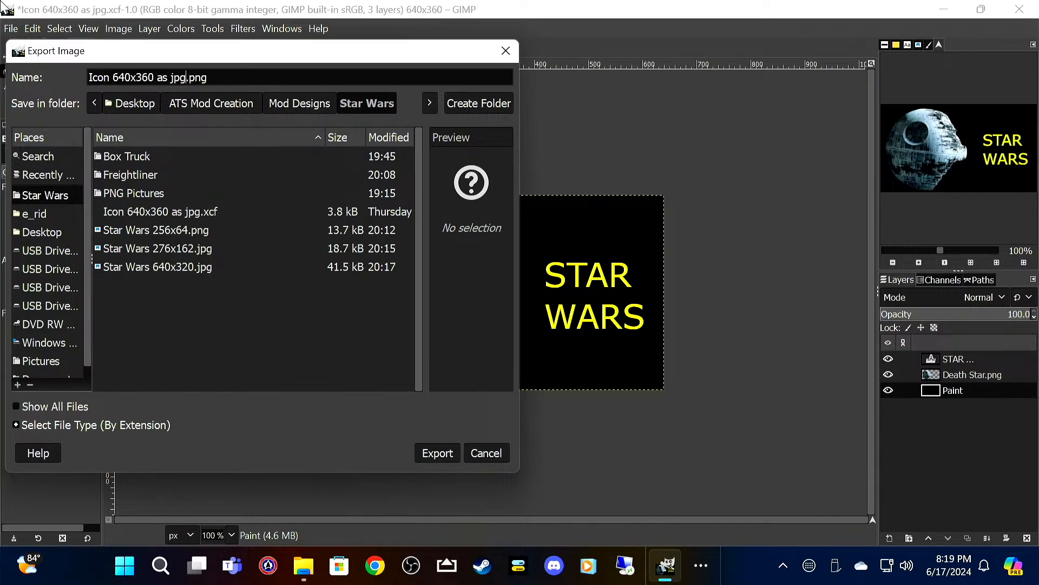
pyautogui.press('BackSpace')
pyautogui.press('BackSpace')
pyautogui.press('BackSpace')
pyautogui.write('JPG')
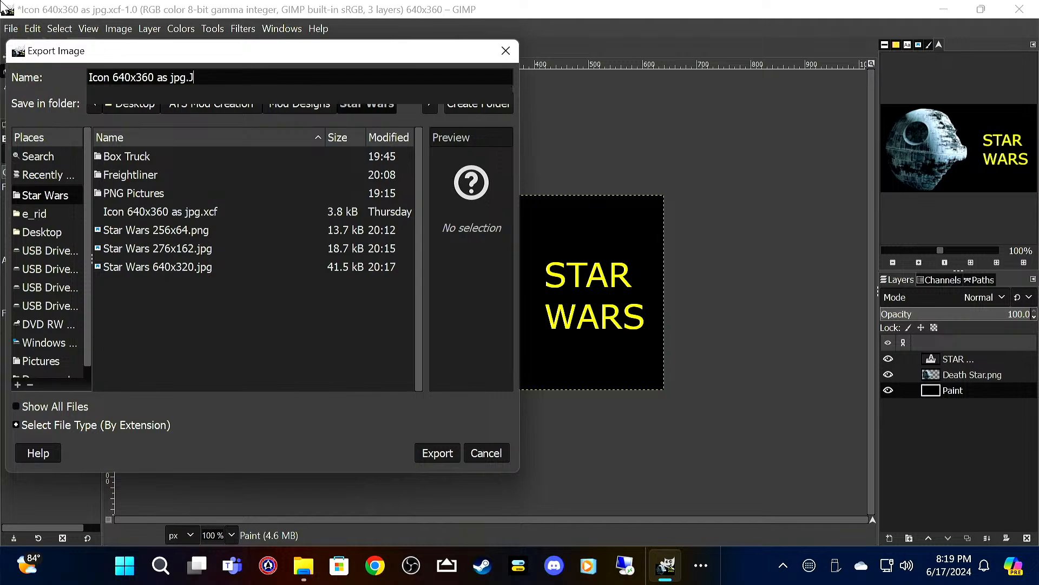
pyautogui.press('BackSpace')
pyautogui.press('BackSpace')
pyautogui.press('BackSpace')
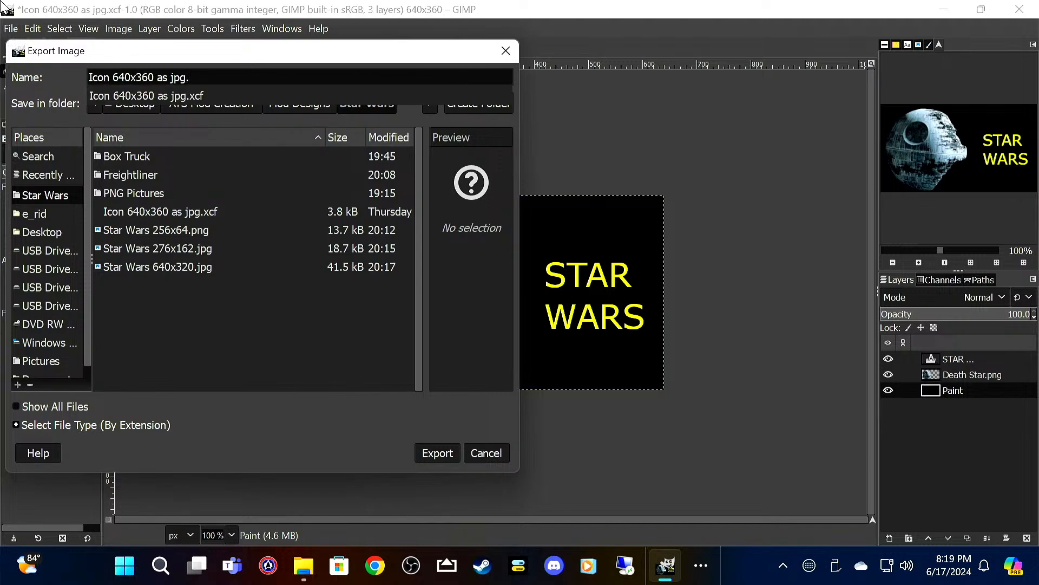
pyautogui.write('jpg')
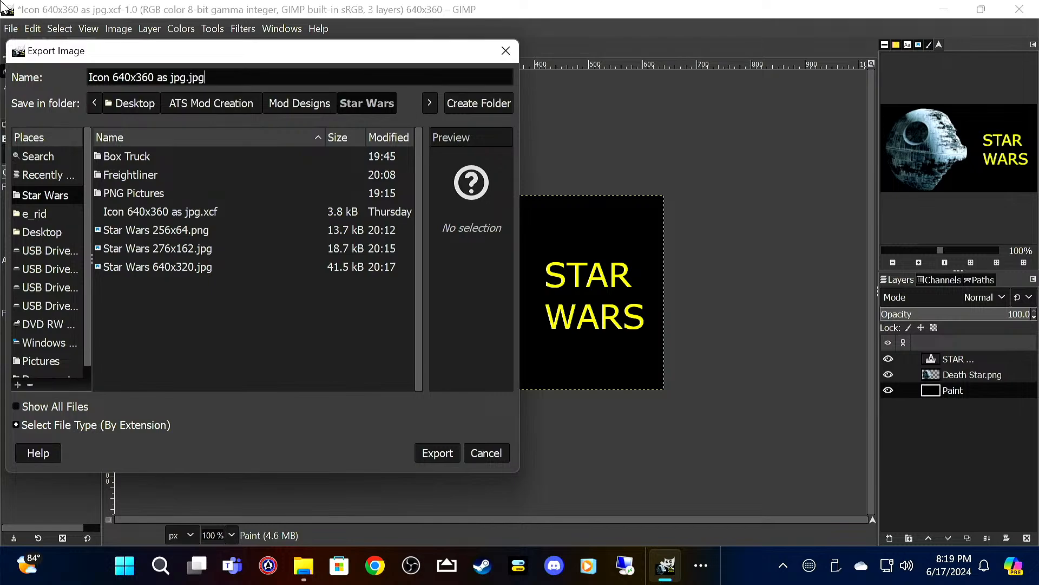
# Step: Rename the export file as Star Wars 640x360.jpg and export it with the offered JPEG settings
pyautogui.press('BackSpace')
pyautogui.press('BackSpace')
pyautogui.press('BackSpace')
pyautogui.press('BackSpace')
pyautogui.press('BackSpace')
pyautogui.press('BackSpace')
pyautogui.press('BackSpace')
pyautogui.hotkey('shift', 'Left')
pyautogui.hotkey('shift', 'Left')
pyautogui.hotkey('shift', 'Left')
pyautogui.hotkey('shift', 'Left')
pyautogui.hotkey('shift', 'Left')
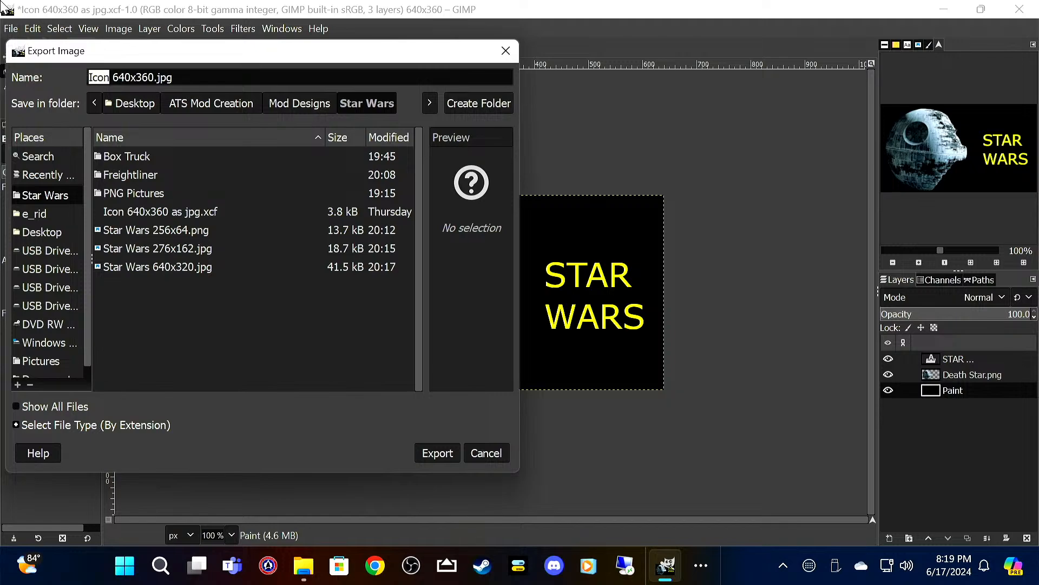
pyautogui.write('Star Wa')
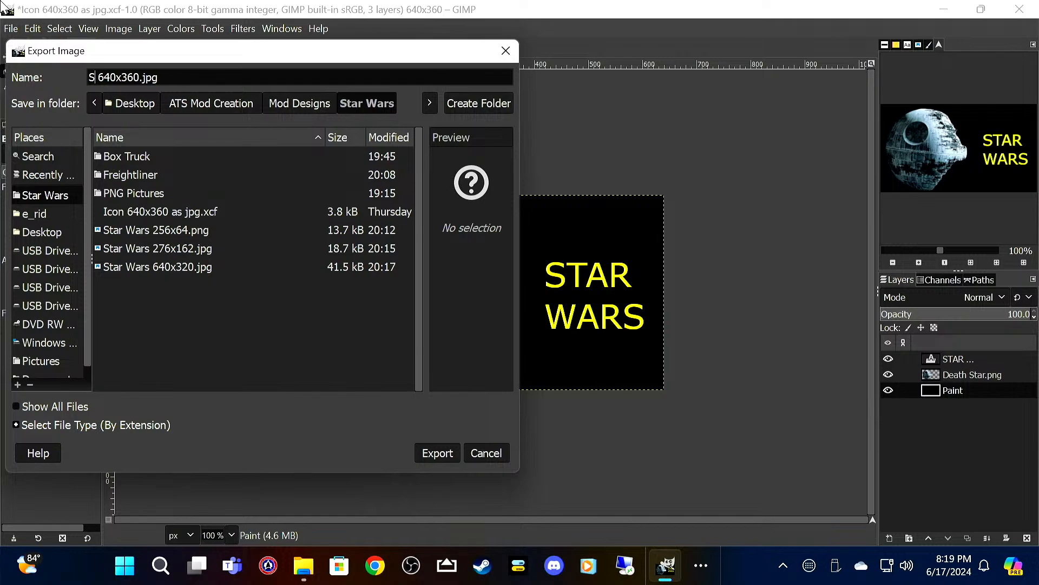
pyautogui.write('rs')
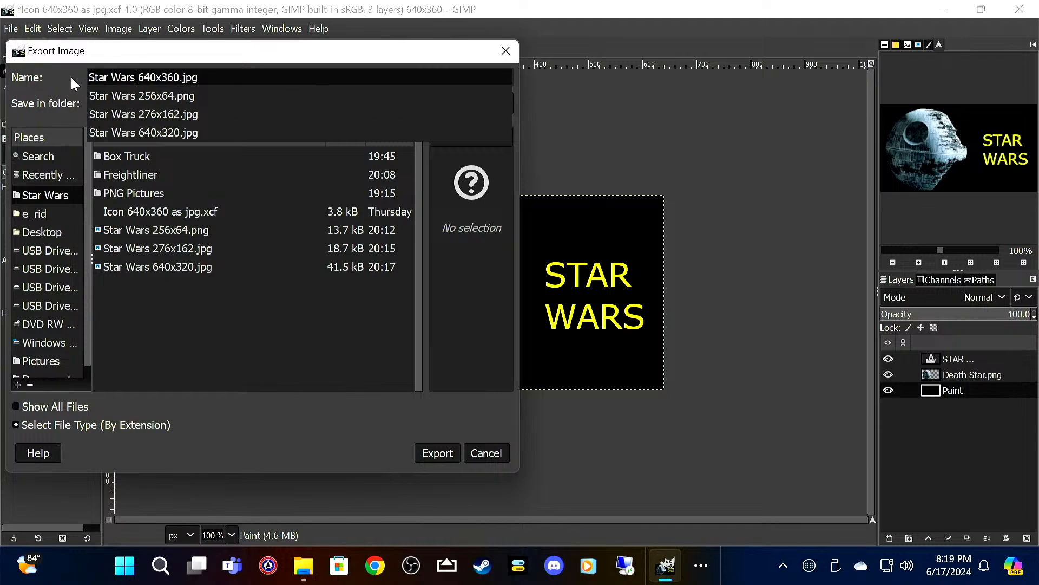
pyautogui.click(444, 453)
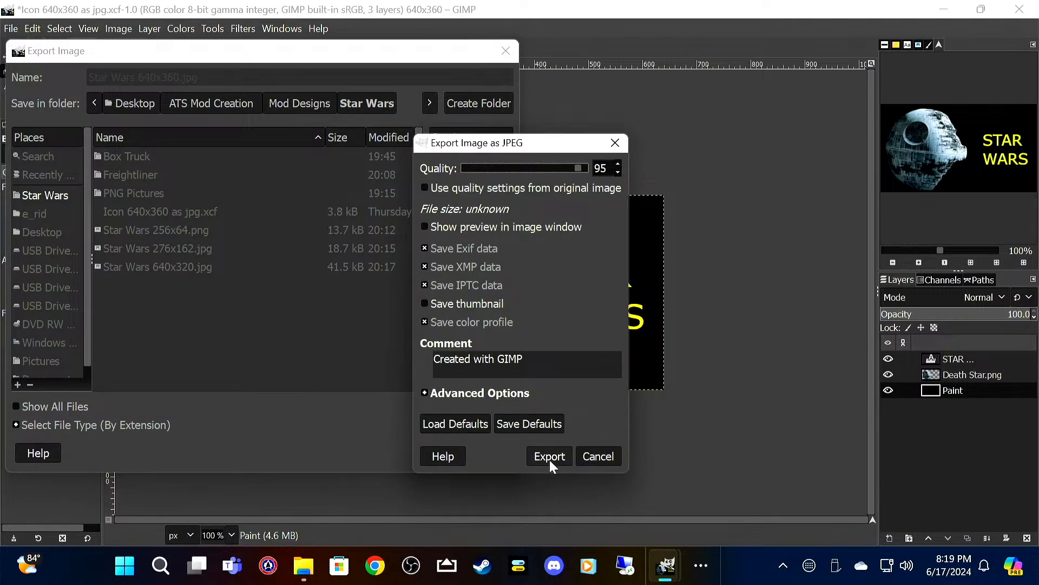
pyautogui.click(550, 458)
# Step: Close GIMP without saving the XCF image and close the Star Wars folder window
pyautogui.click(1031, 15)
pyautogui.click(315, 278)
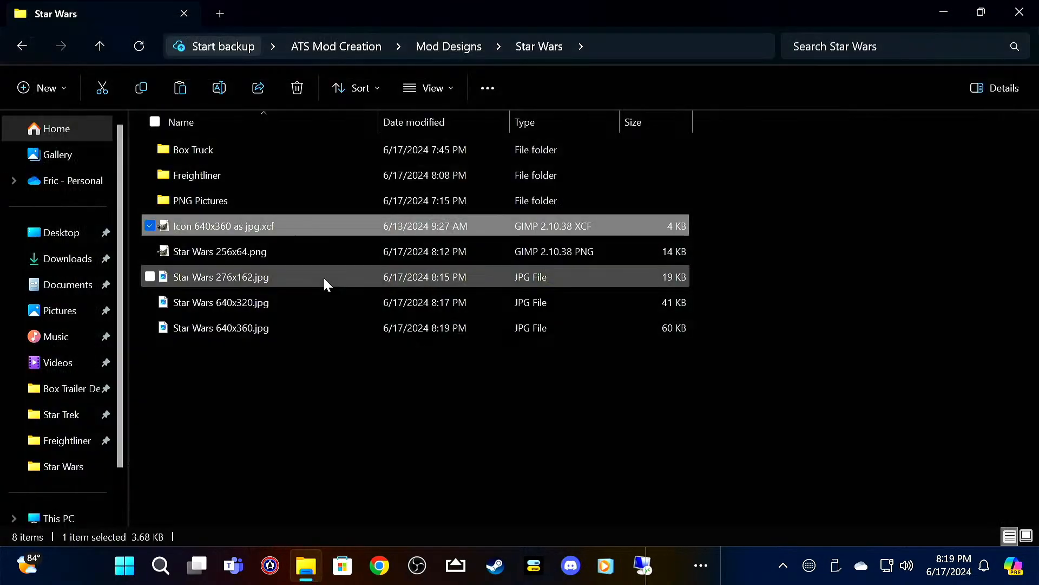
pyautogui.click(1018, 12)
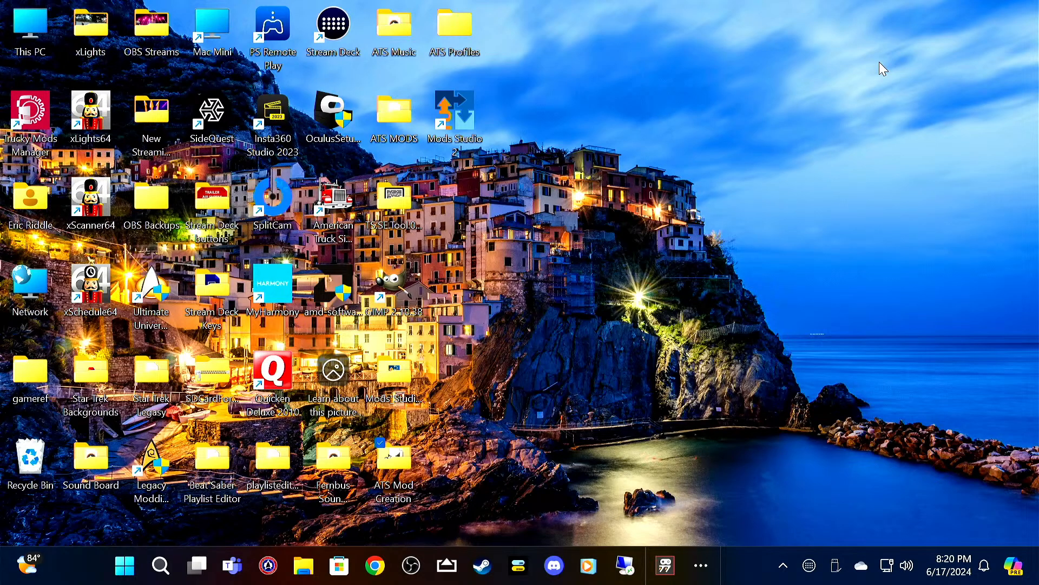
# Step: Launch Mods Studio 2 and move its window clear of the ATS Mod Creation folder on the desktop
pyautogui.click(459, 122)
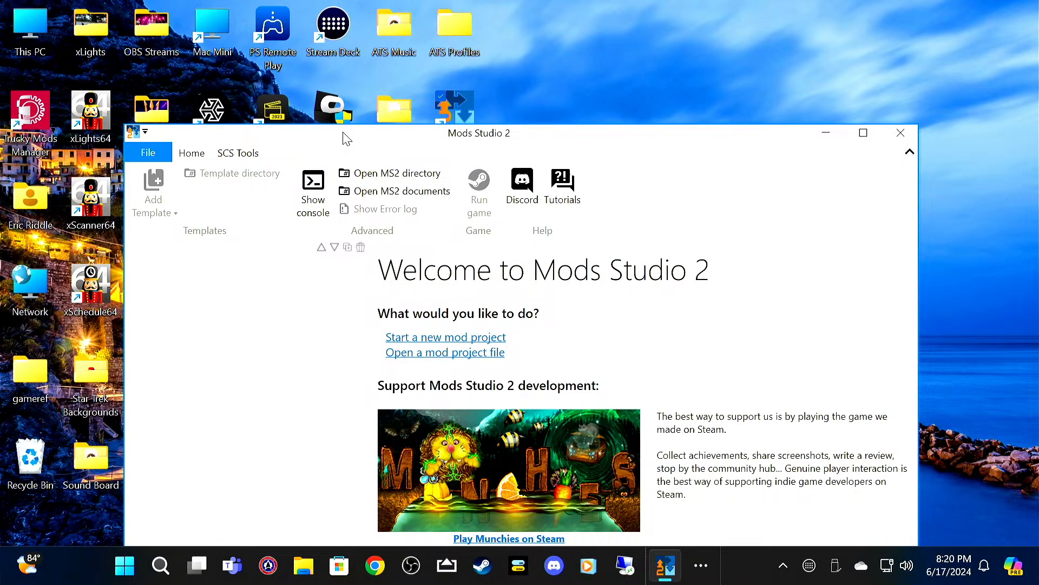
pyautogui.moveTo(343, 132); pyautogui.dragTo(764, 110)
# Step: Create a folder named Star Wars Mod in ATS Mod Creation > Mod Designs > Star Wars, and close the folder window
pyautogui.doubleClick(402, 454)
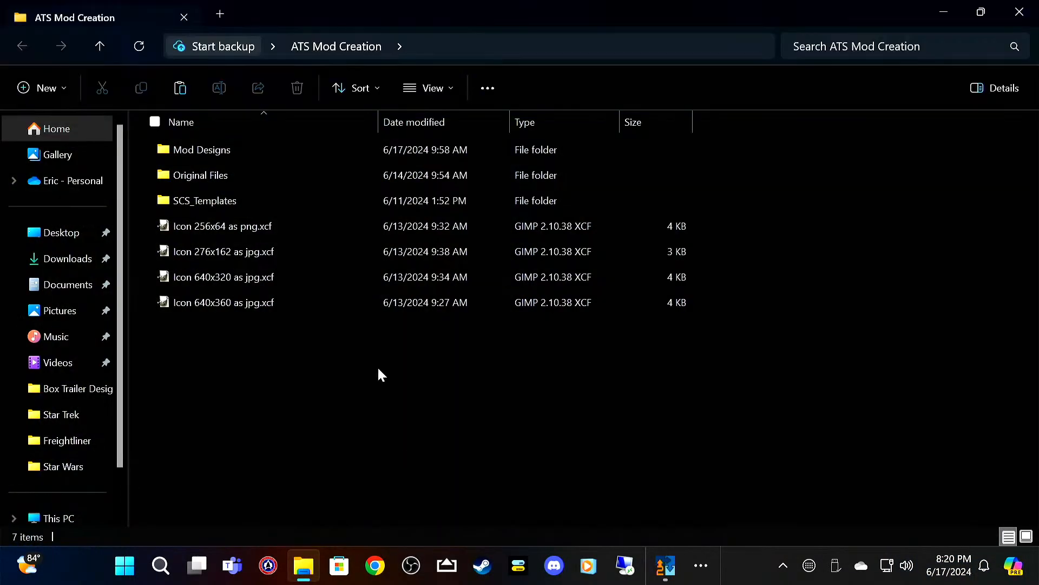
pyautogui.doubleClick(259, 151)
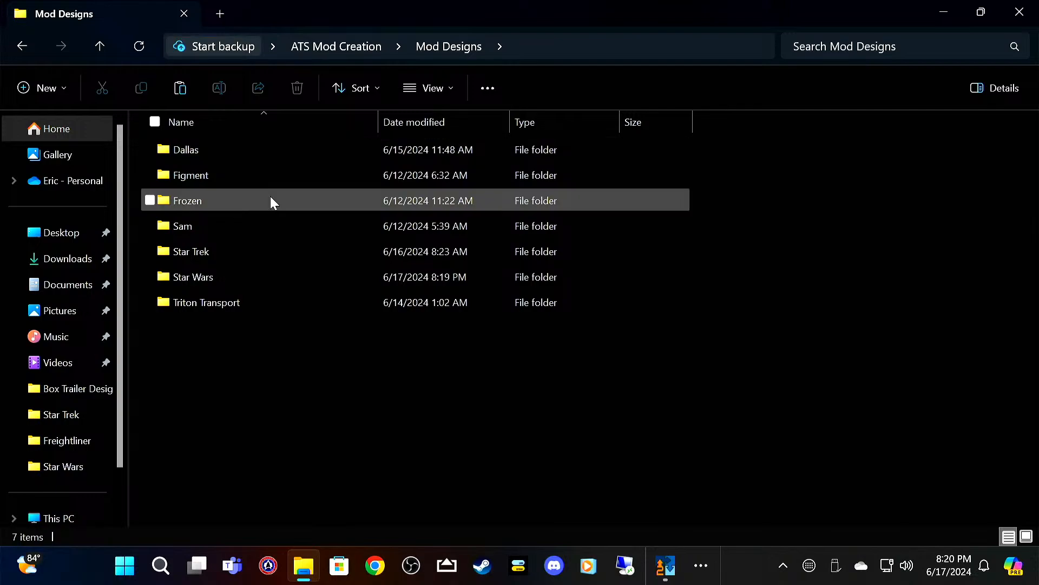
pyautogui.doubleClick(281, 275)
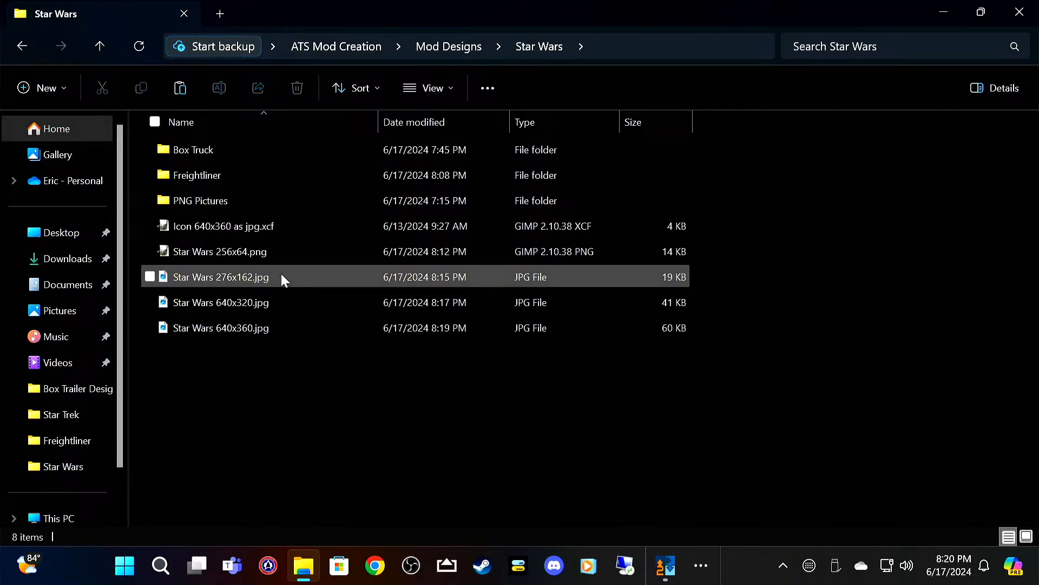
pyautogui.rightClick(313, 428)
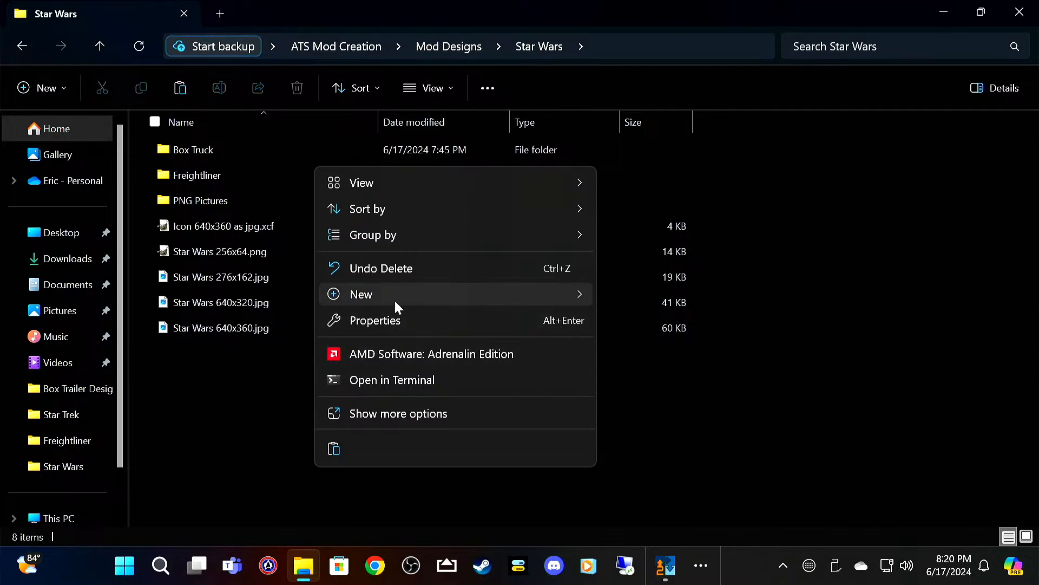
pyautogui.moveTo(395, 298)
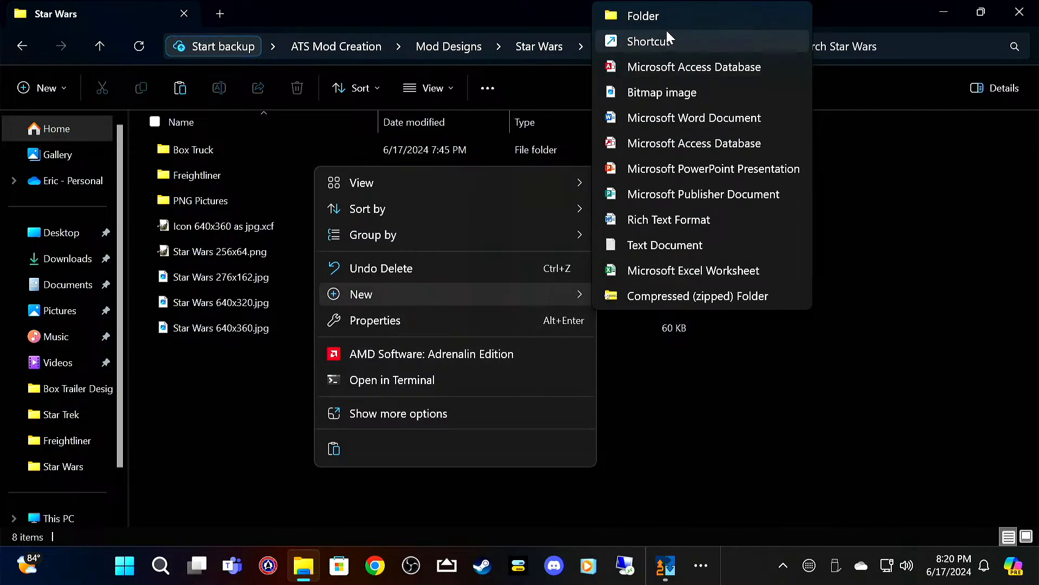
pyautogui.click(673, 16)
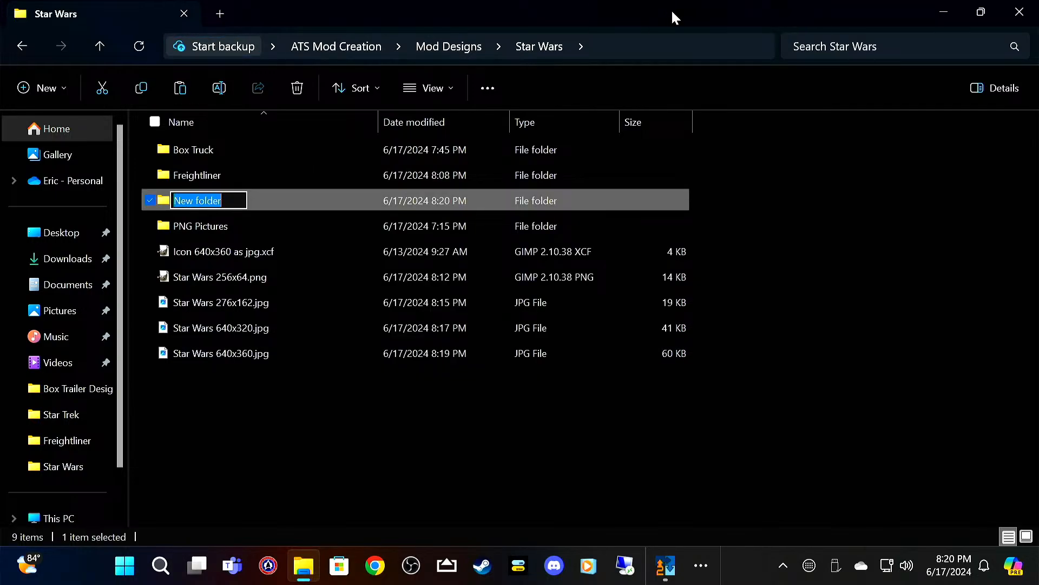
pyautogui.write('Star Wars Mod')
pyautogui.press('Return')
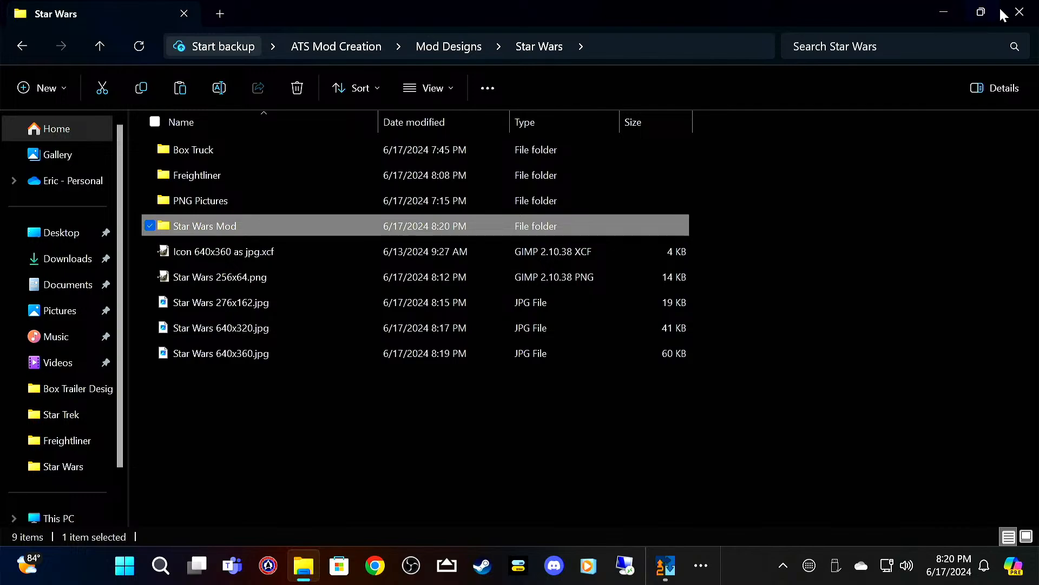
pyautogui.click(1019, 12)
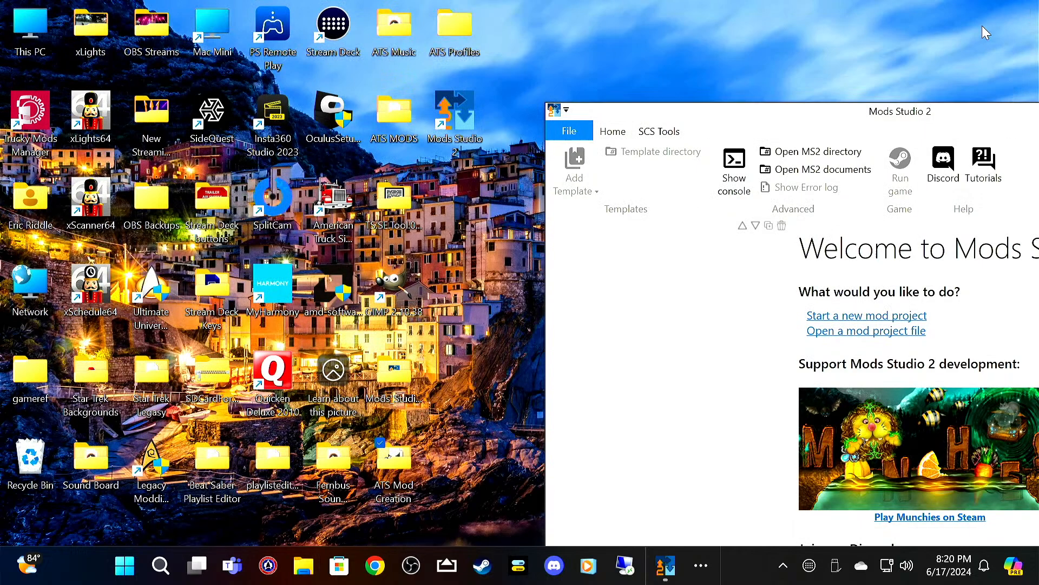
# Step: Bring the Mods Studio 2 window fully into view and start a new ATS Mod Project
pyautogui.click(689, 116)
pyautogui.moveTo(689, 116); pyautogui.dragTo(325, 26)
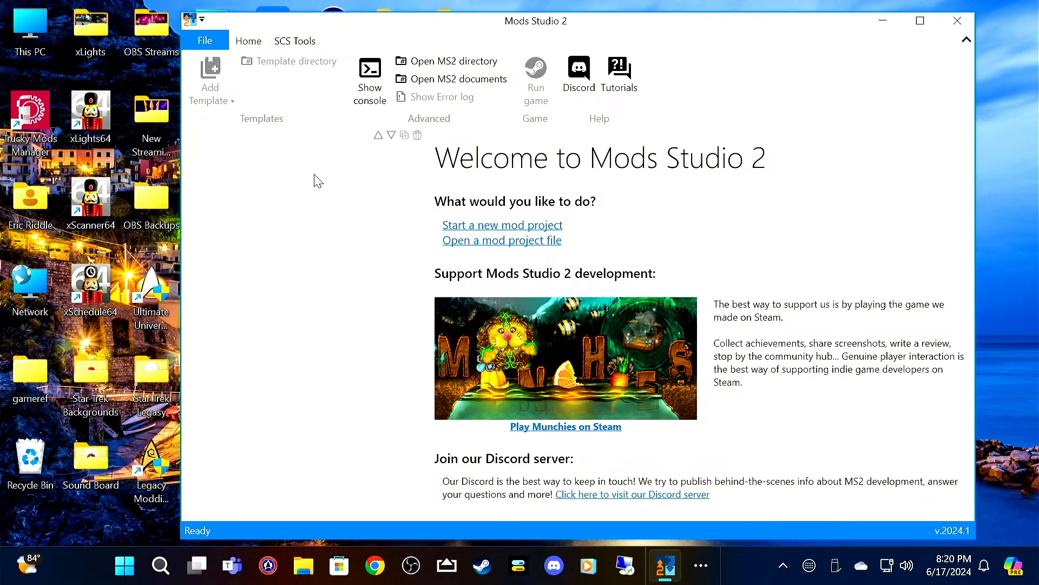
pyautogui.click(499, 228)
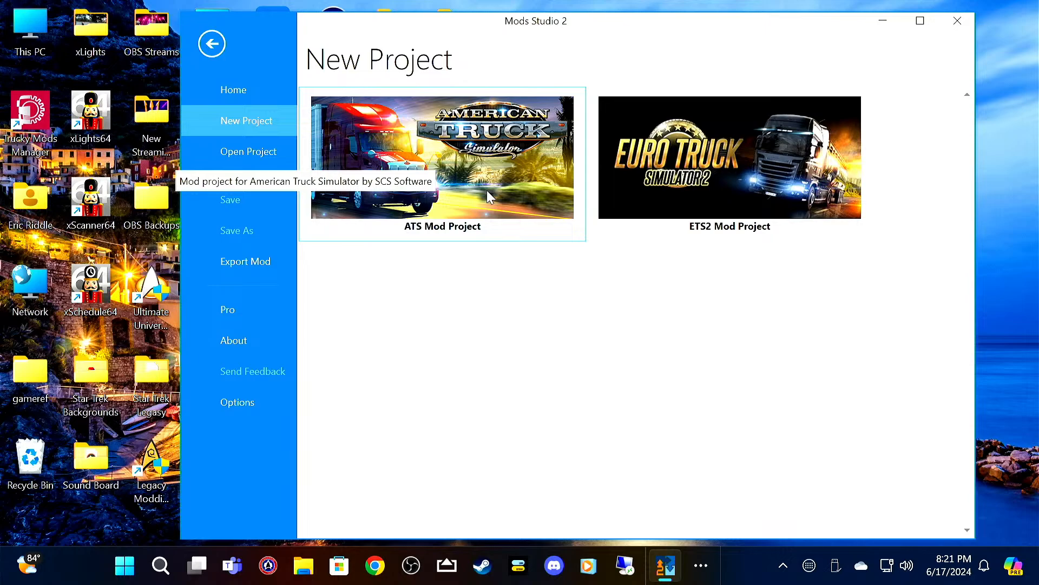
pyautogui.click(477, 158)
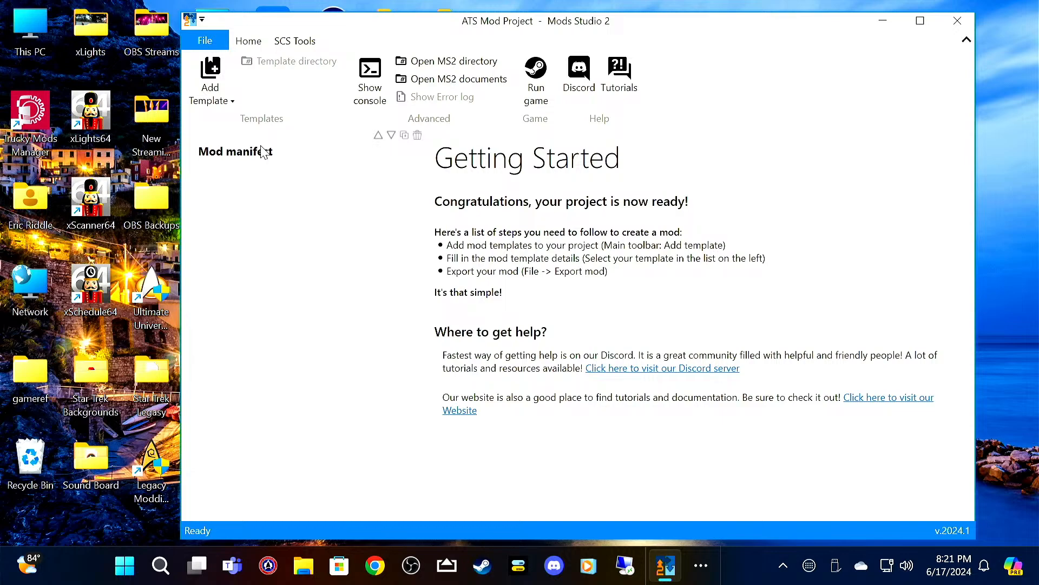
# Step: Fill in the mod manifest with the mod name Star Trek, the author's name and version V1
pyautogui.click(242, 154)
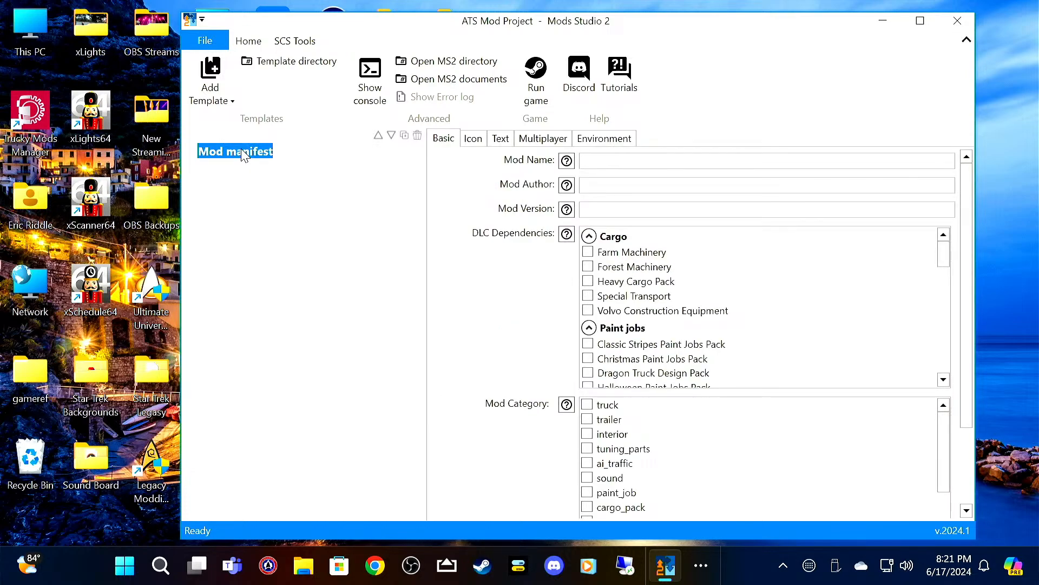
pyautogui.click(597, 159)
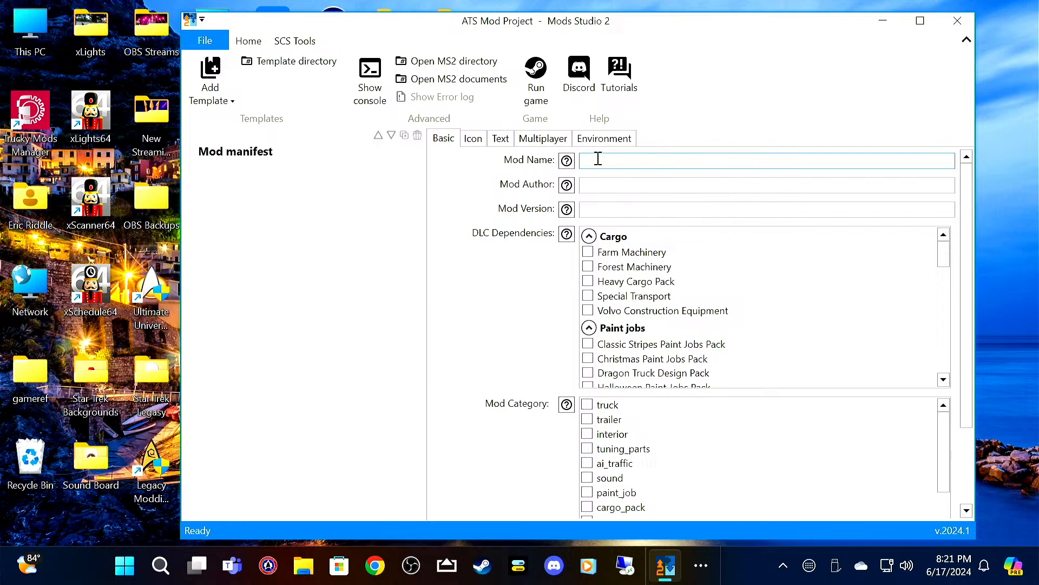
pyautogui.write('Star Trek')
pyautogui.press('Tab')
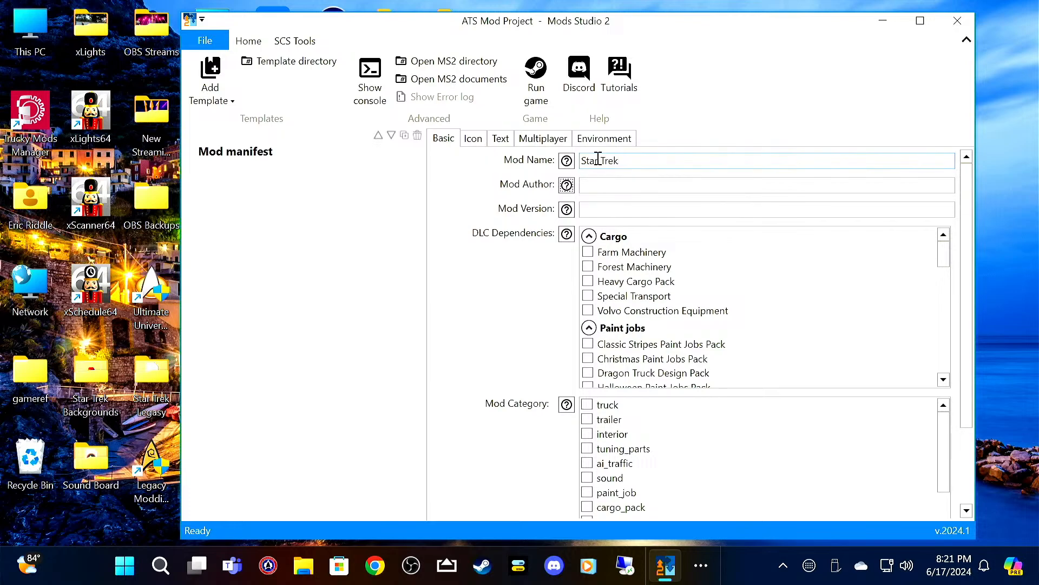
pyautogui.write('Triton')
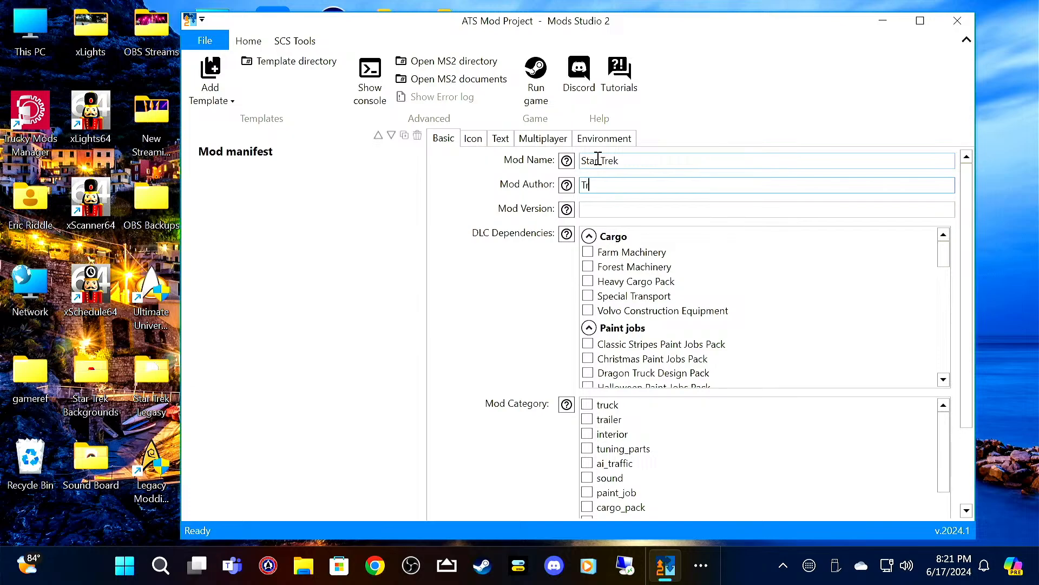
pyautogui.press('Tab')
pyautogui.press('Tab')
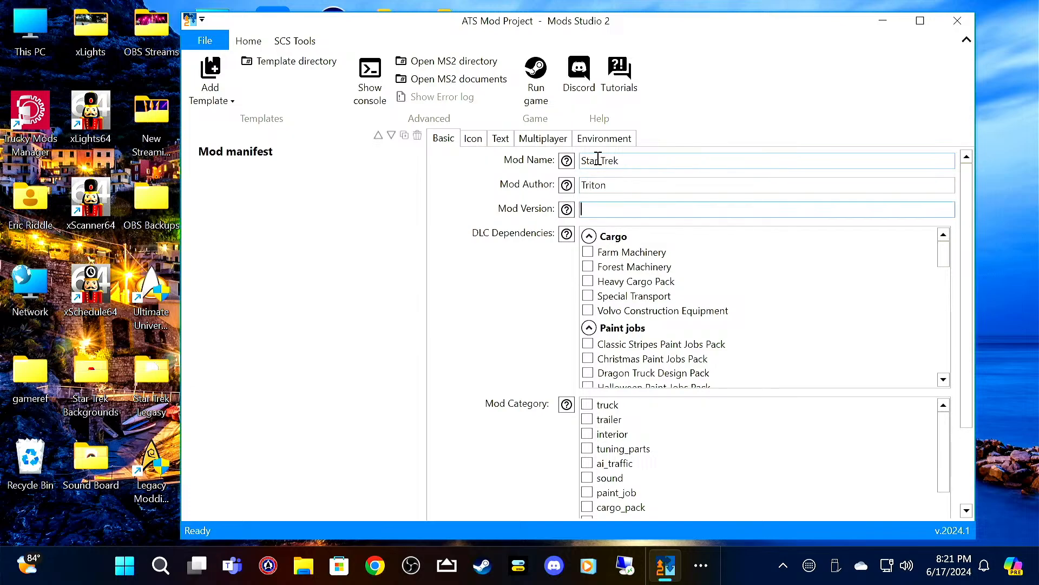
pyautogui.write('V1')
# Step: Open the icon settings of the mod manifest
pyautogui.click(484, 136)
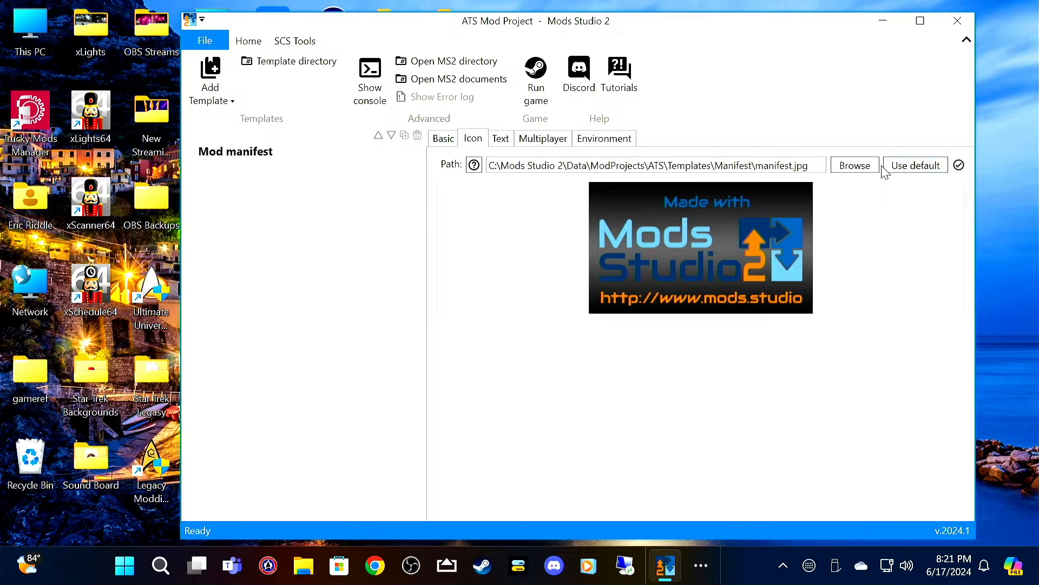
# Step: Set the mod manifest icon to Star Wars 276x162.jpg from the Mod Designs > Star Wars folder
pyautogui.click(858, 166)
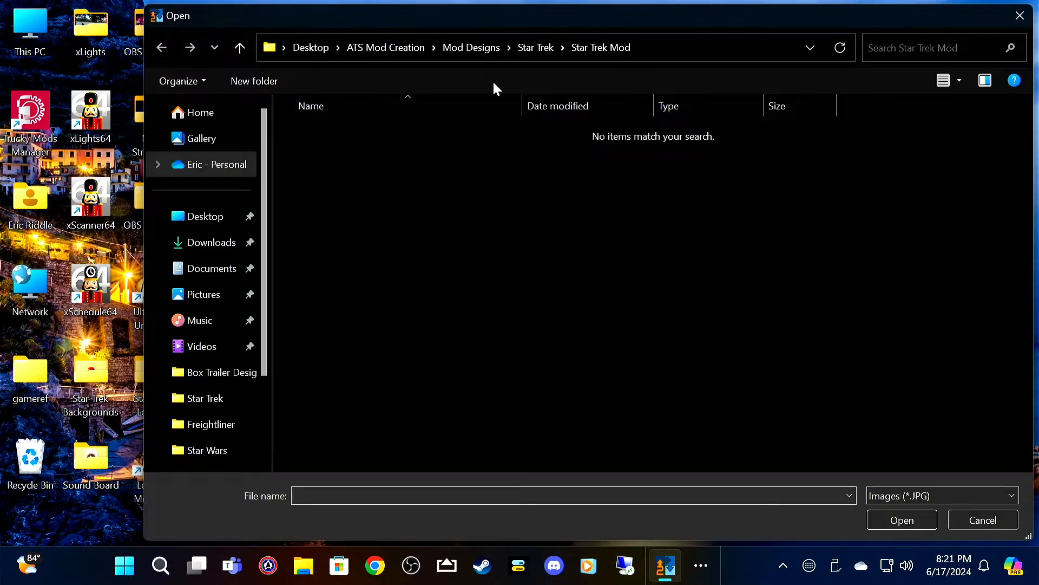
pyautogui.click(482, 46)
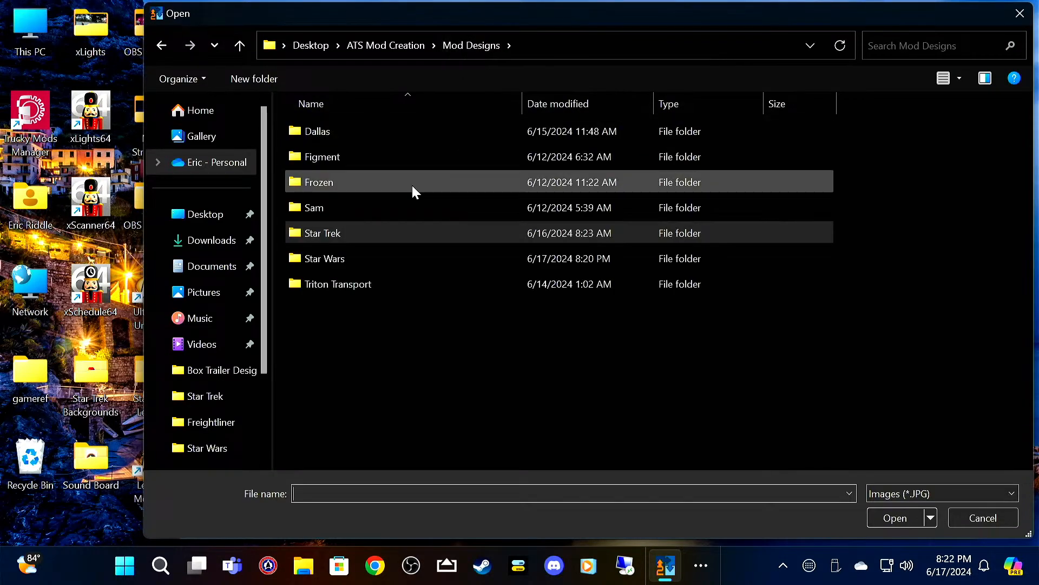
pyautogui.doubleClick(388, 258)
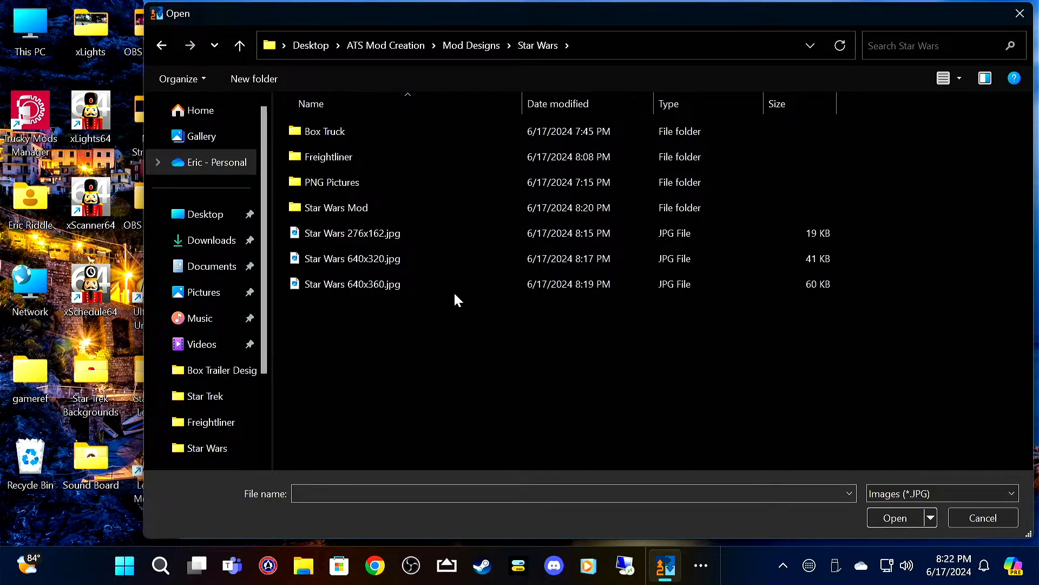
pyautogui.click(432, 238)
pyautogui.click(895, 517)
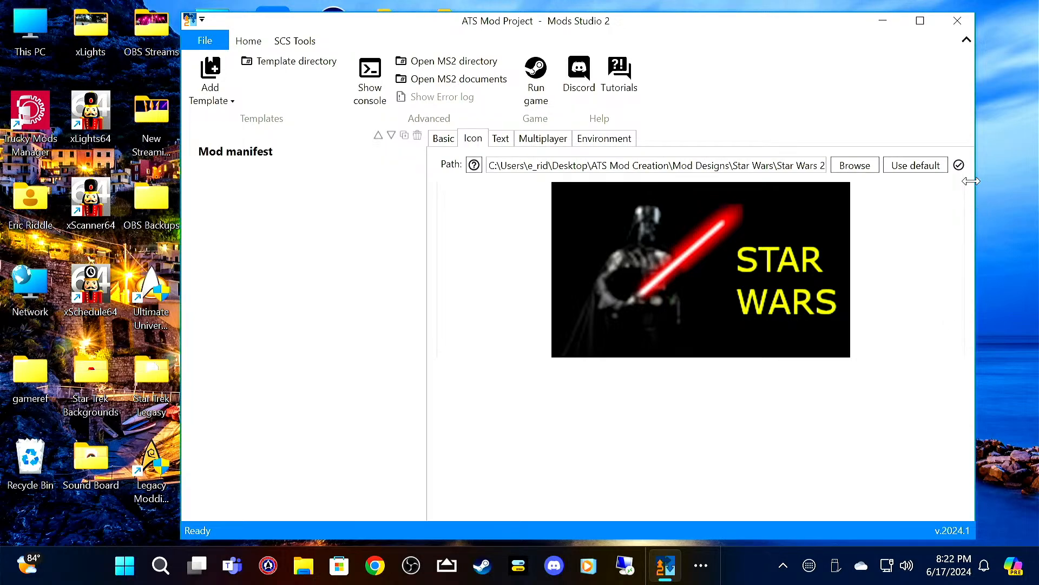
# Step: Try Star Wars 640x360.jpg as the mod manifest icon
pyautogui.moveTo(961, 174)
pyautogui.click(855, 168)
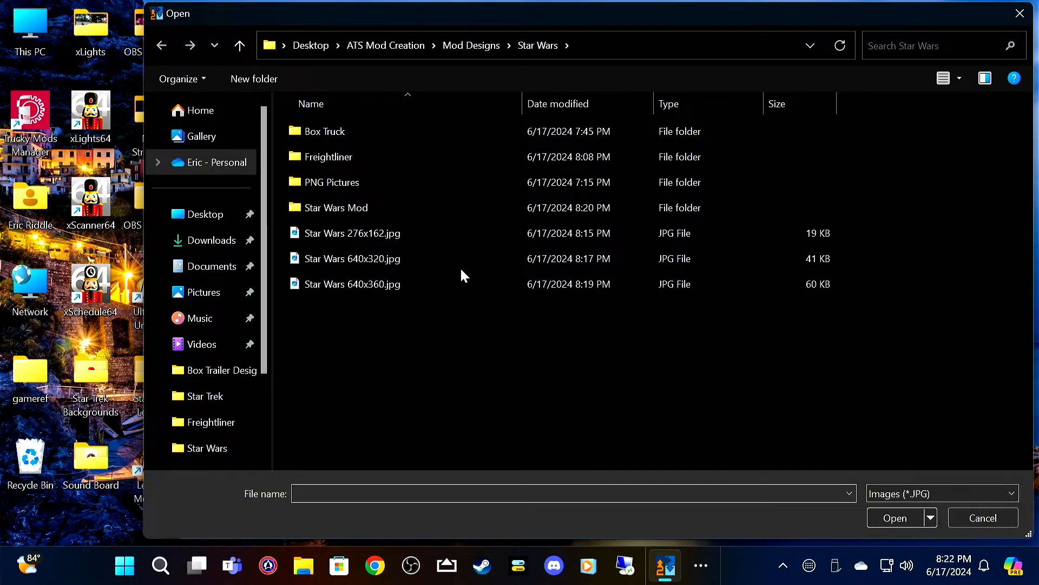
pyautogui.click(479, 287)
pyautogui.click(872, 519)
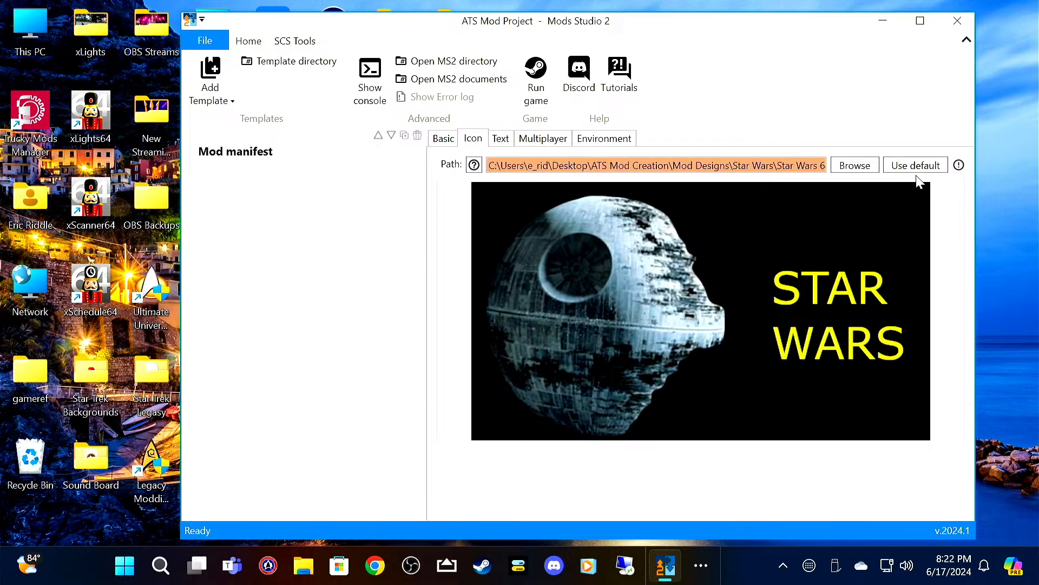
# Step: Switch the mod manifest icon back to Star Wars 276x162.jpg
pyautogui.click(854, 166)
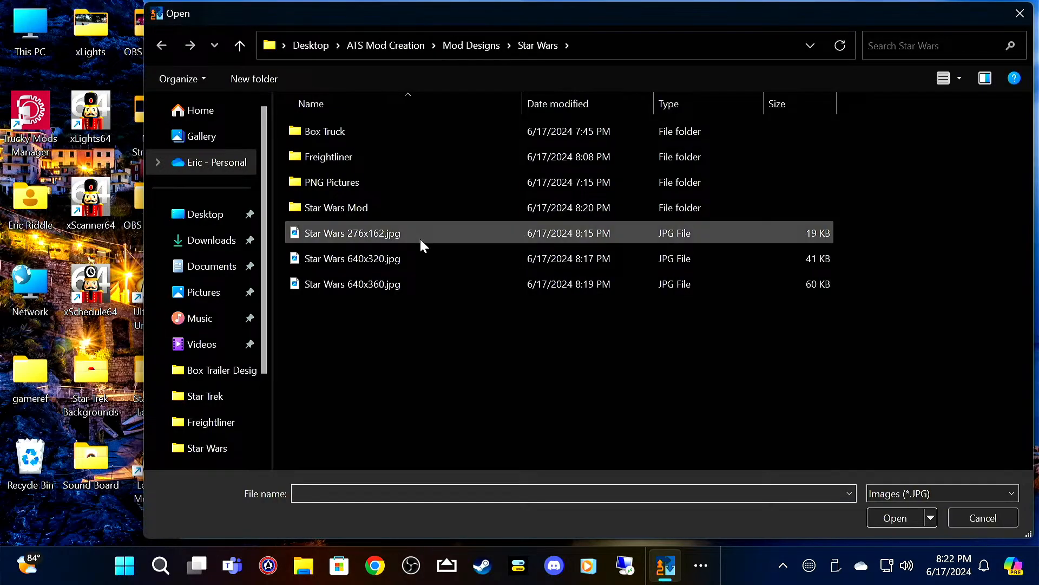
pyautogui.click(421, 240)
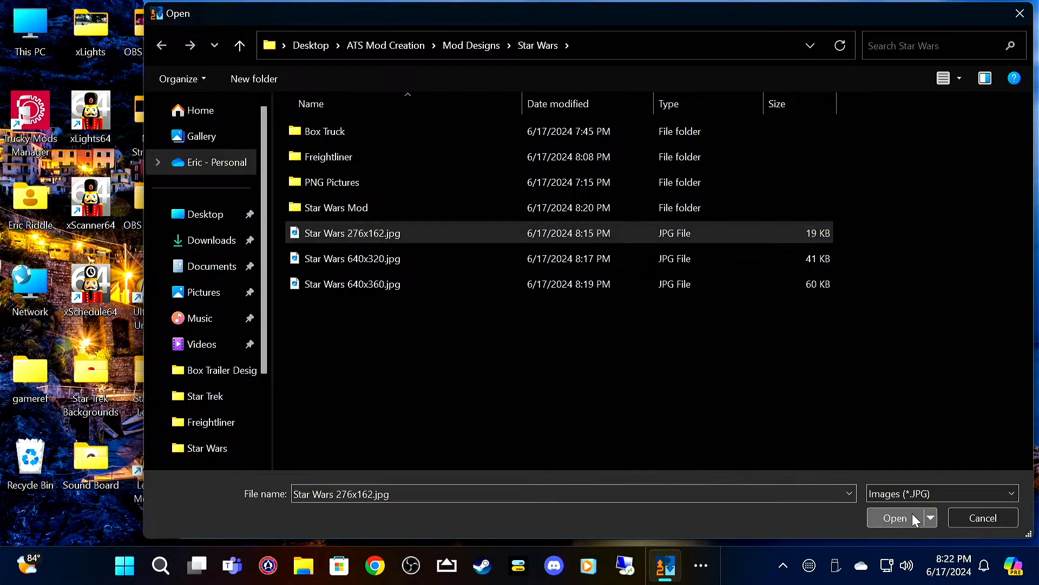
pyautogui.click(895, 517)
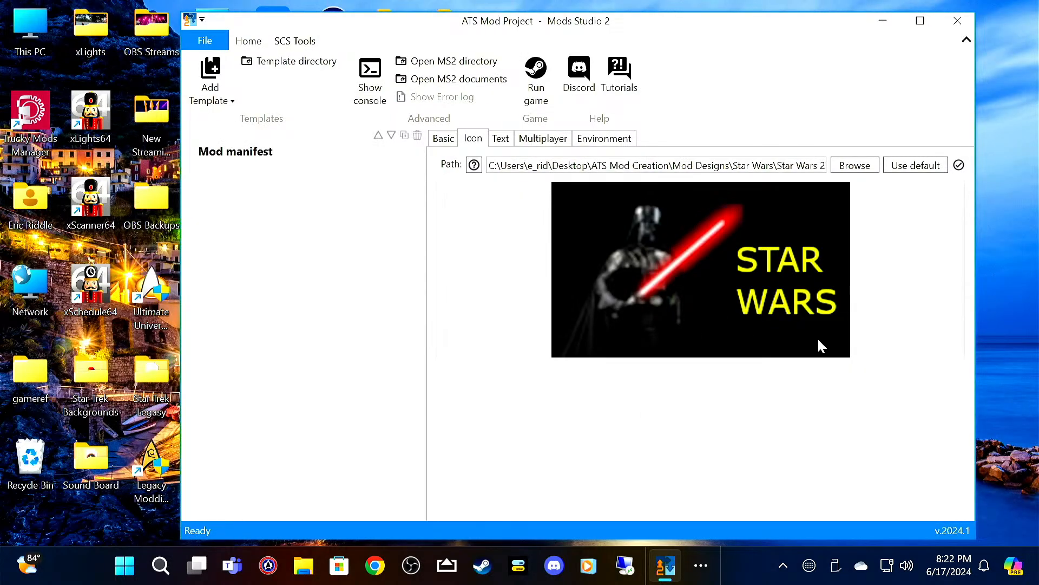
# Step: Review the mod manifest's description, multiplayer and environment settings
pyautogui.click(501, 138)
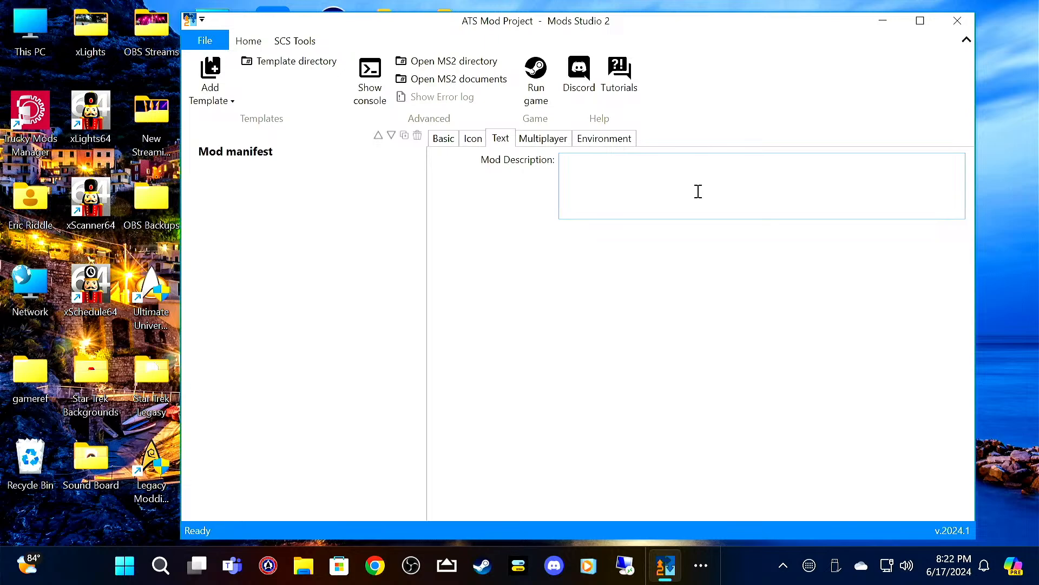
pyautogui.click(524, 139)
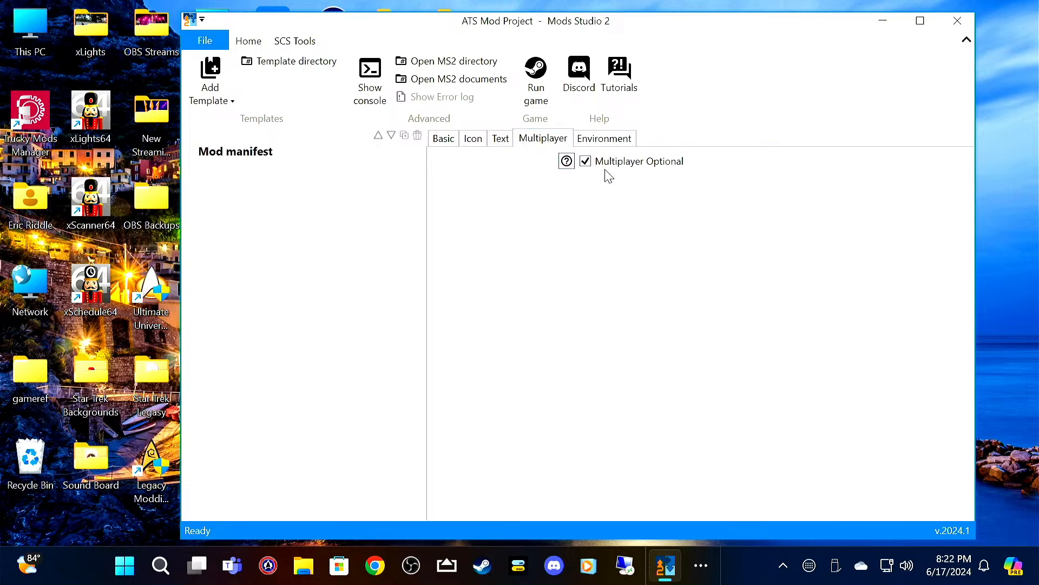
pyautogui.click(609, 140)
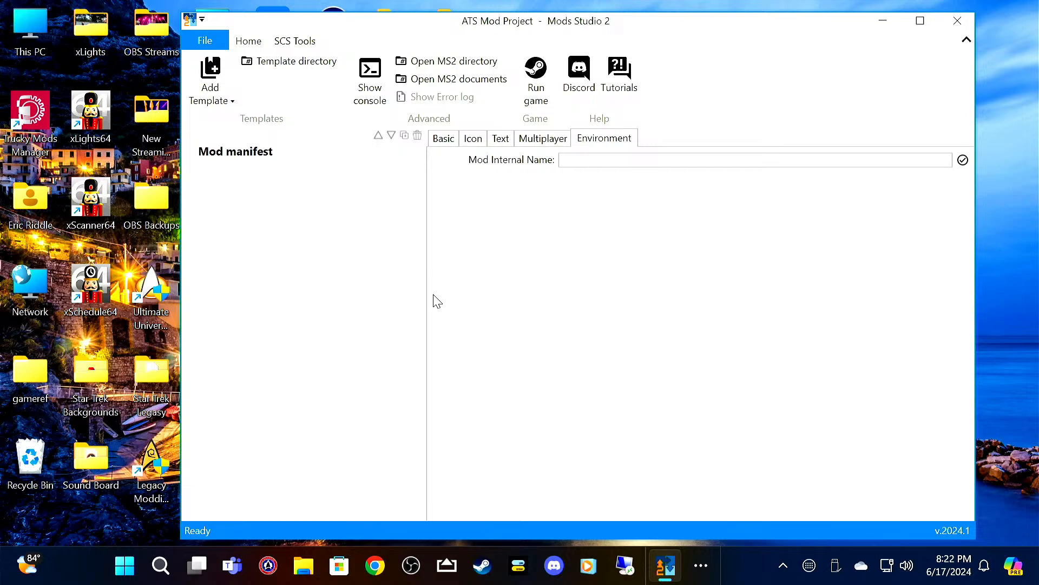
# Step: Add an Advanced Truck Skin template to the project and choose SCS Software - Freightliner Cascadia as its truck
pyautogui.click(232, 102)
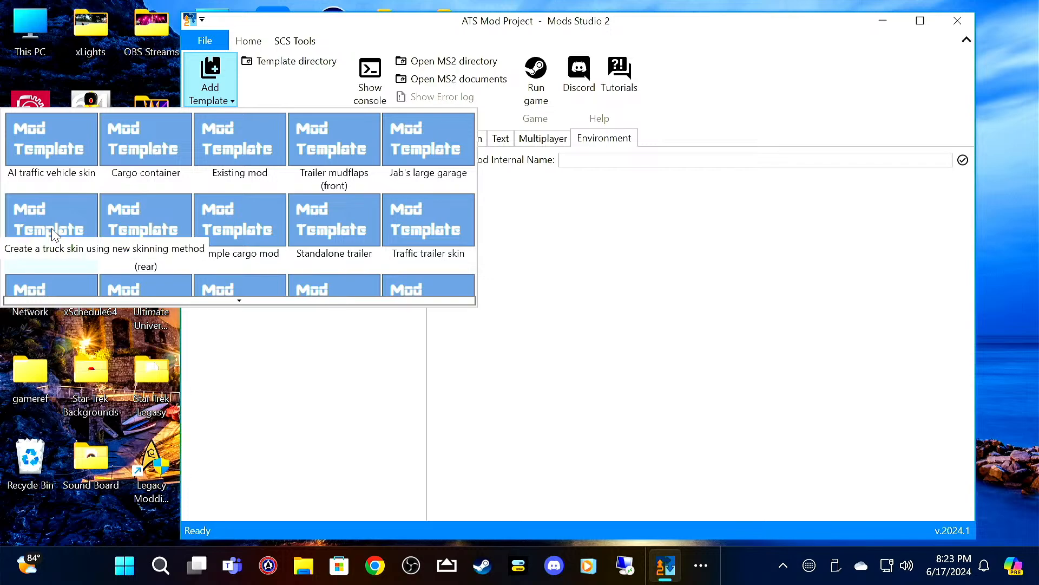
pyautogui.click(256, 382)
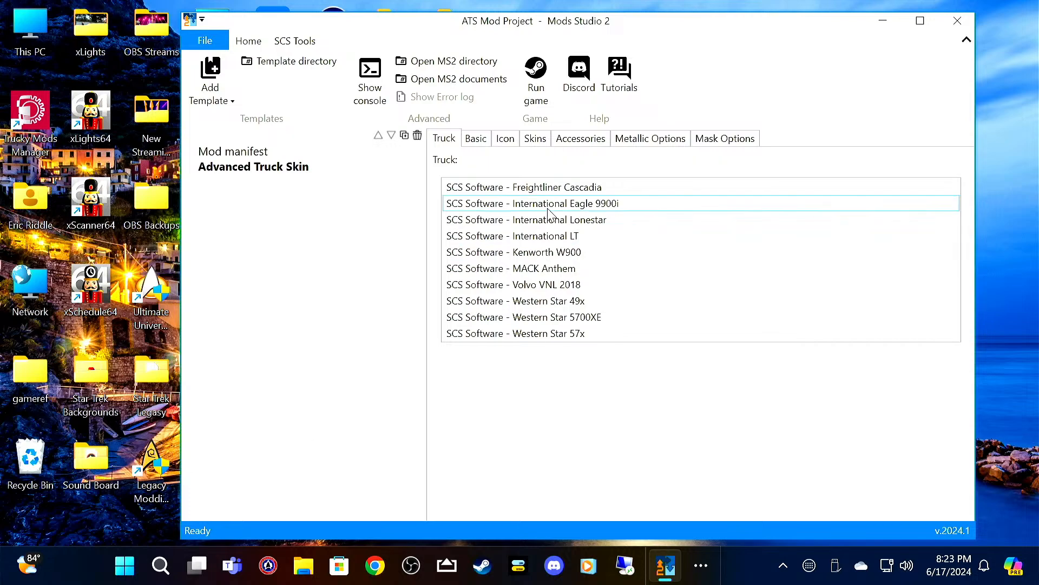
pyautogui.click(546, 188)
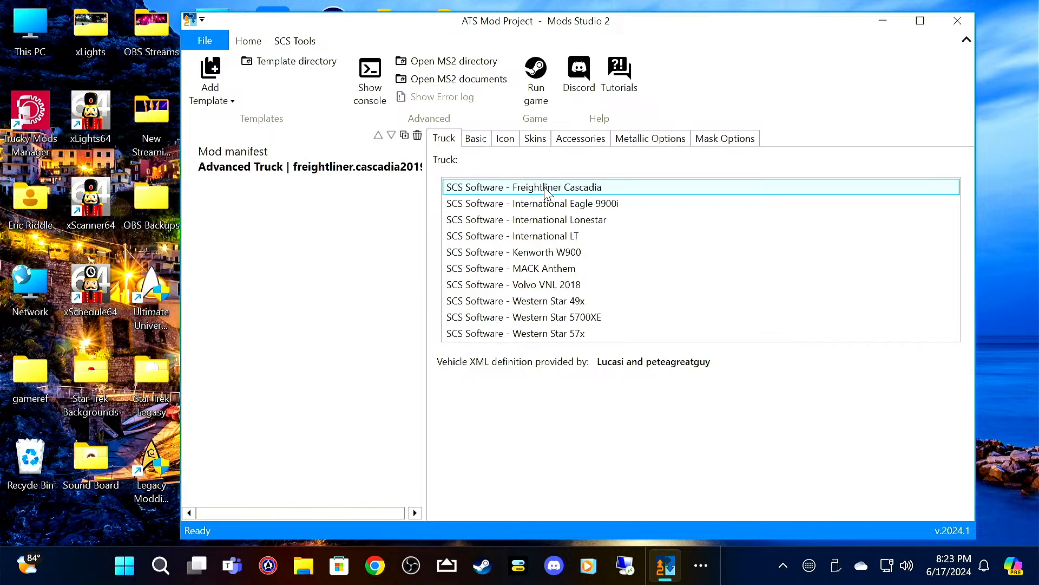
# Step: Set the truck skin's internal name to star_wars in its basic settings
pyautogui.click(476, 139)
pyautogui.click(610, 162)
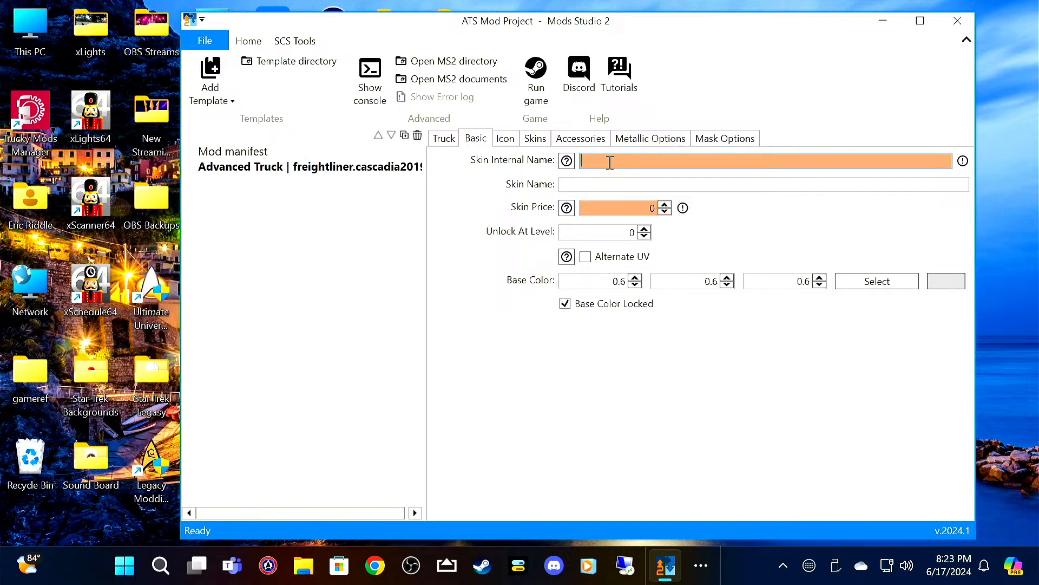
pyautogui.write('star_wars')
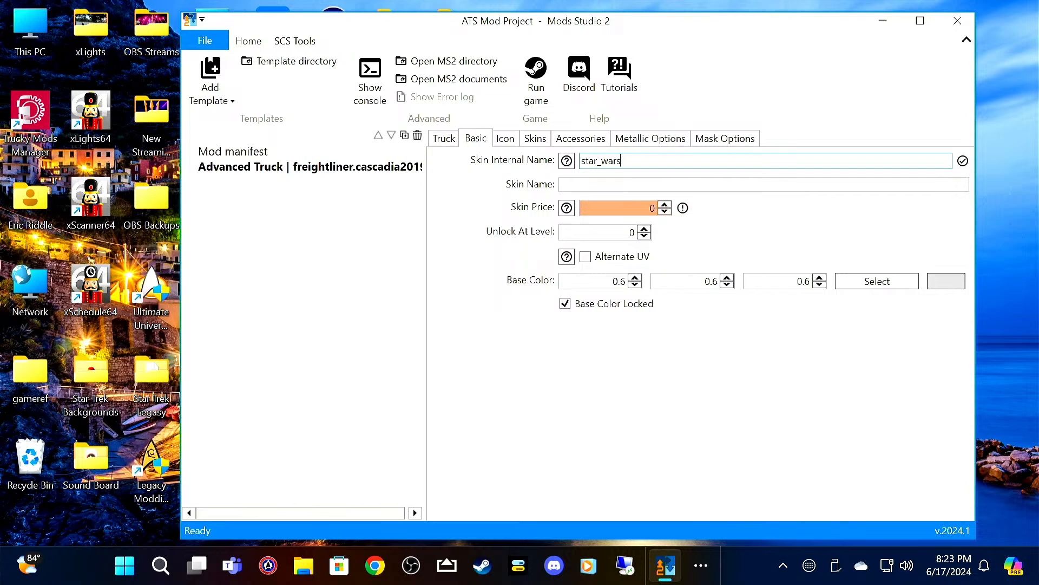
pyautogui.write('hdh')
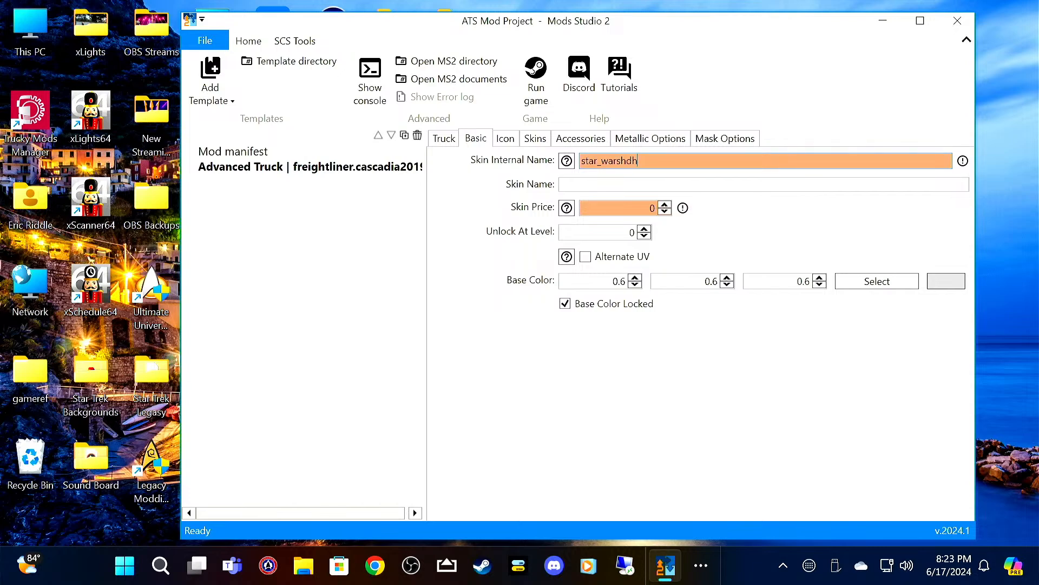
pyautogui.press('BackSpace')
pyautogui.press('BackSpace')
pyautogui.press('BackSpace')
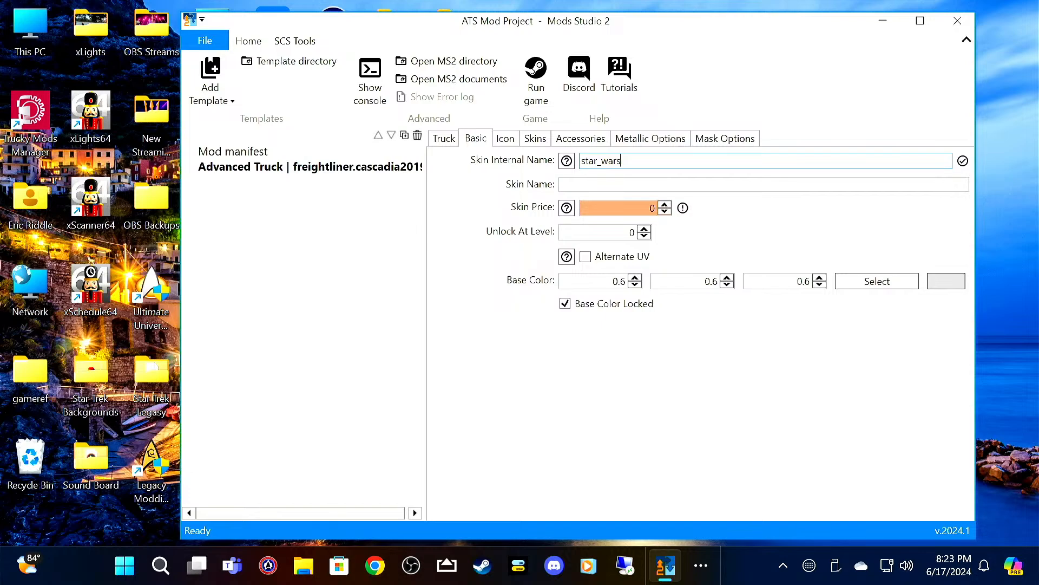
# Step: Enter Star Wars as the skin name and set the skin price to 1
pyautogui.click(614, 182)
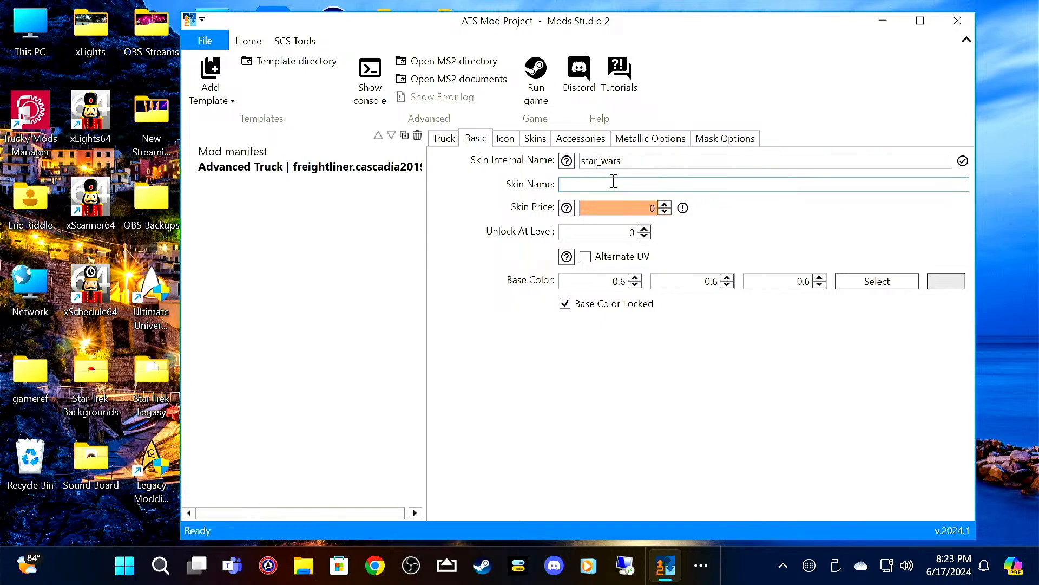
pyautogui.write('S')
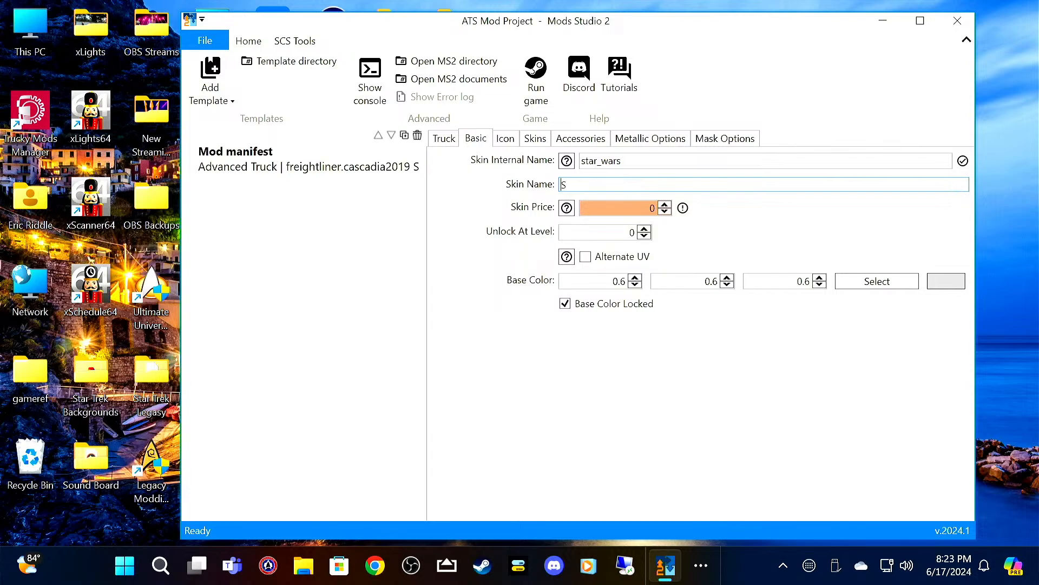
pyautogui.write('tar Wars')
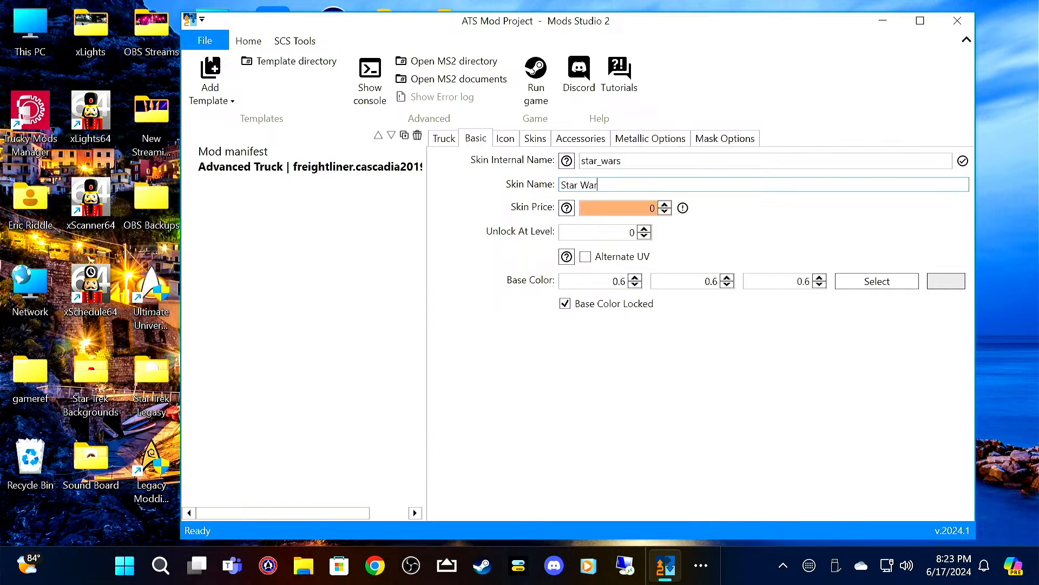
pyautogui.press('Tab')
pyautogui.press('Tab')
pyautogui.press('Tab')
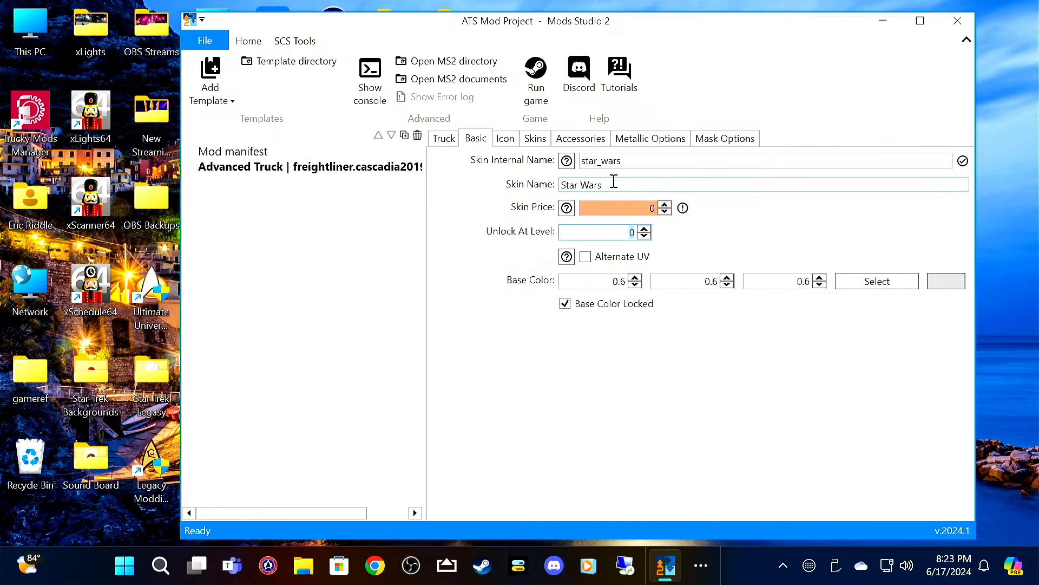
pyautogui.click(638, 208)
pyautogui.write('1')
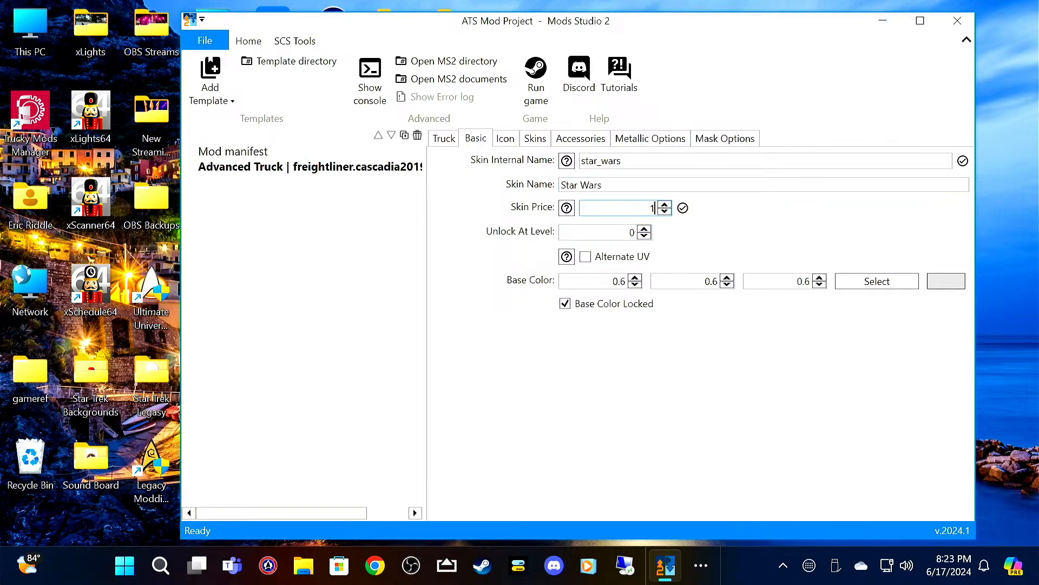
# Step: Set the truck skin's icon to Star Wars 256x64.png from the Star Wars folder
pyautogui.click(505, 140)
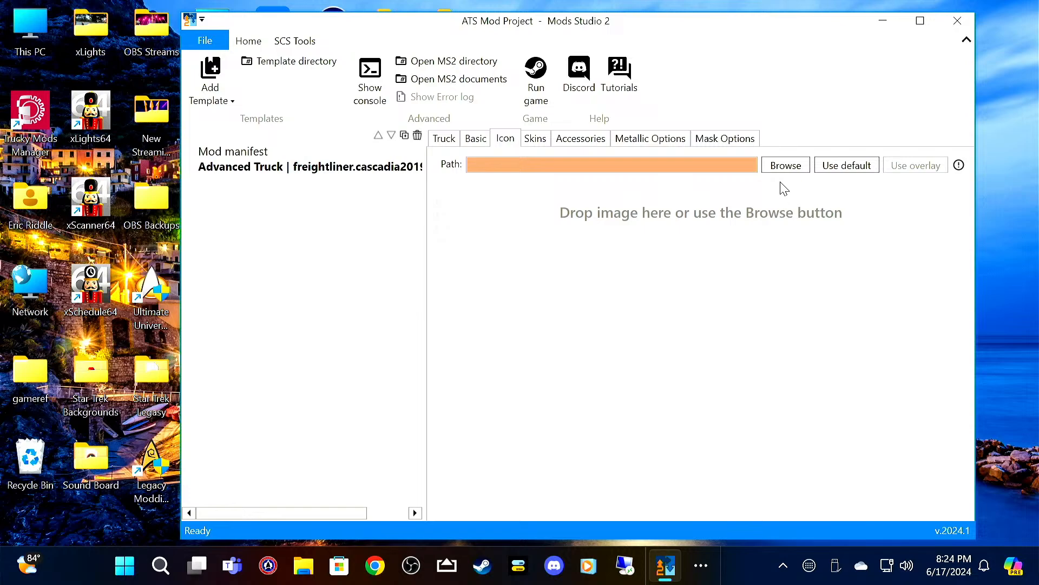
pyautogui.click(792, 168)
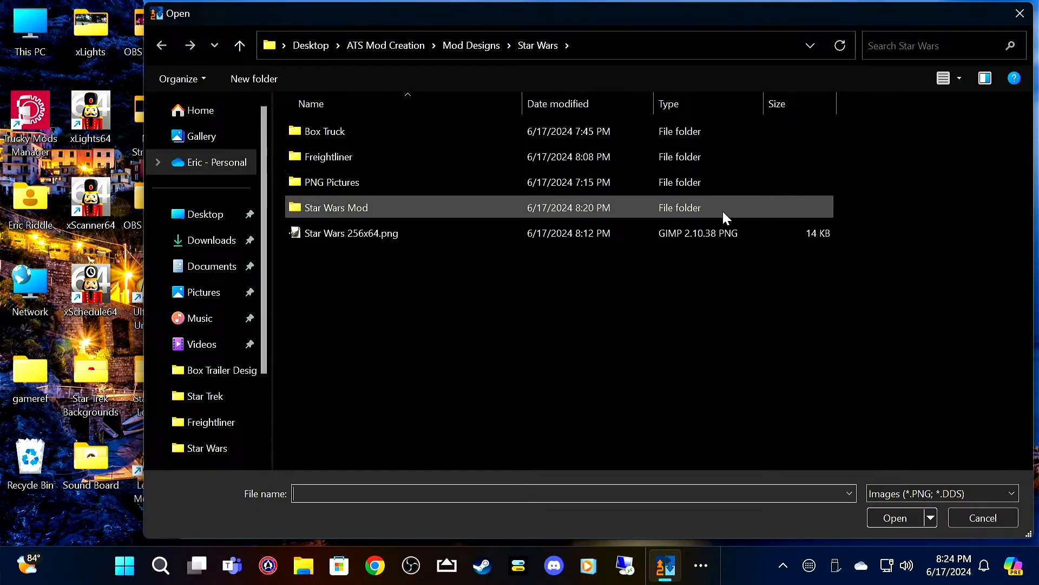
pyautogui.click(400, 234)
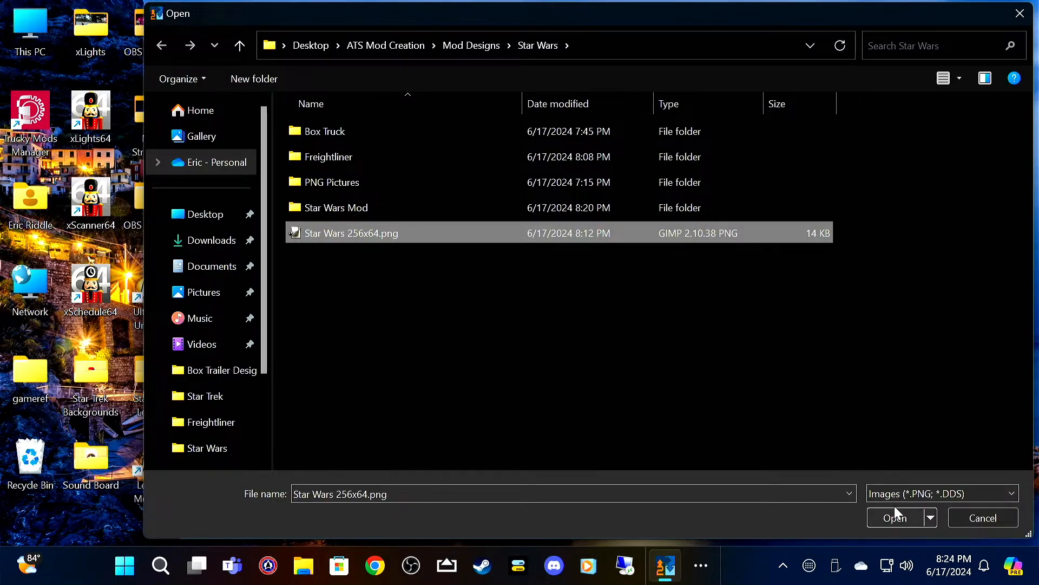
pyautogui.click(898, 523)
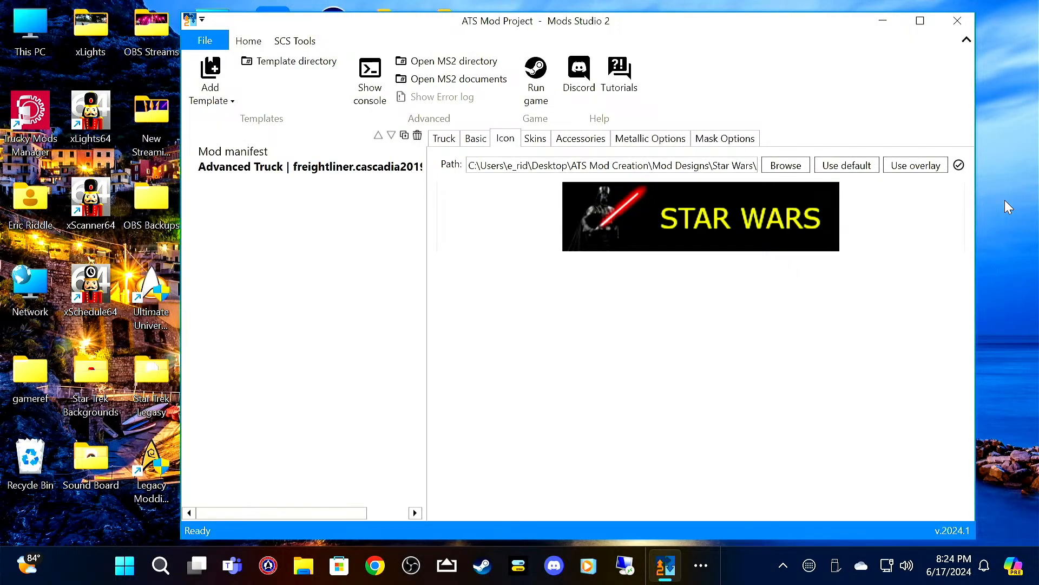
# Step: Add a skin image for the 72 Sleeper RR cabin, using sleeperrr_Star_wars.png from the Star Wars > Freightliner folder
pyautogui.click(536, 142)
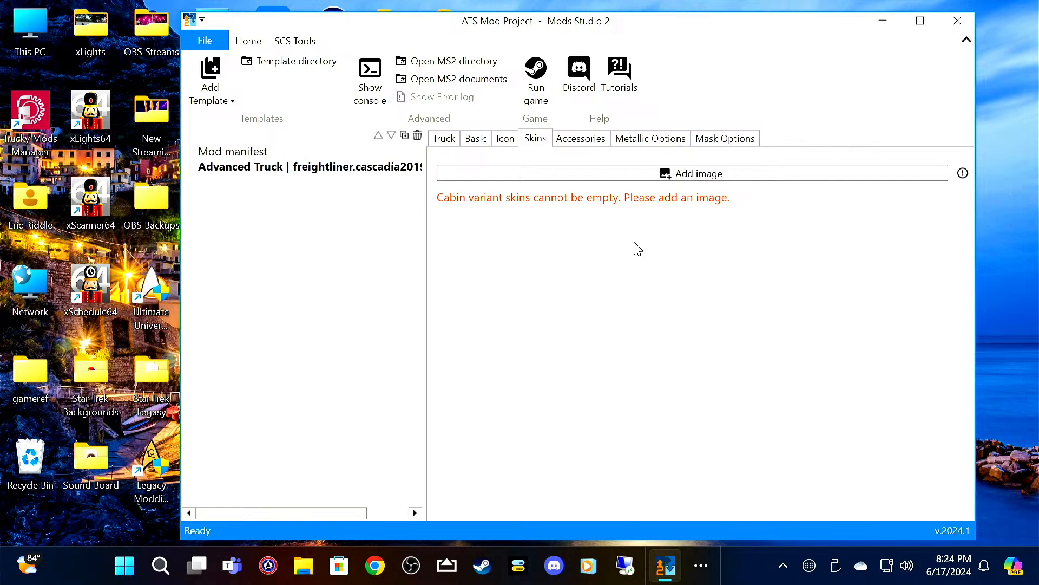
pyautogui.click(671, 178)
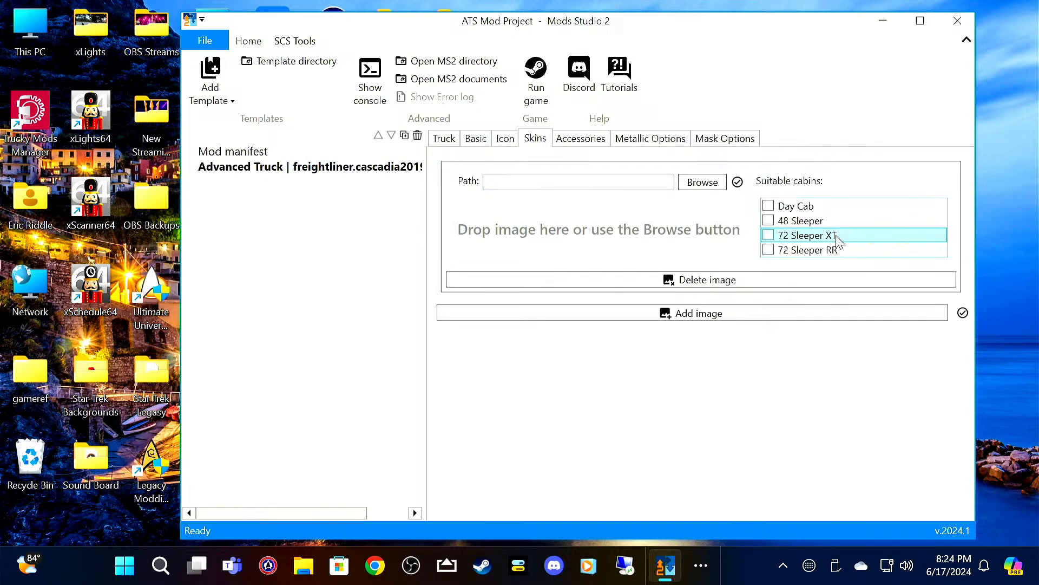
pyautogui.click(814, 255)
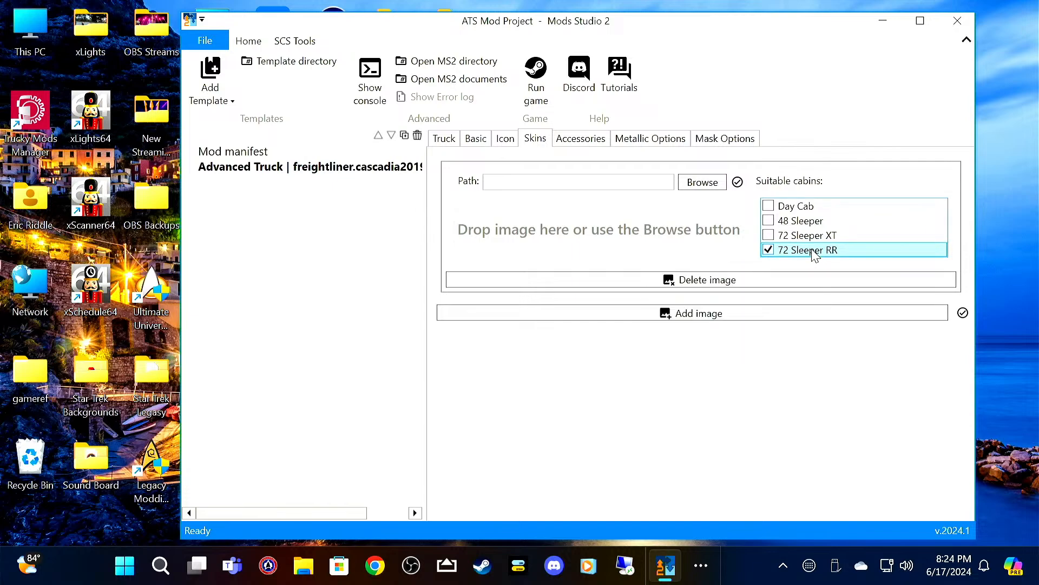
pyautogui.click(702, 184)
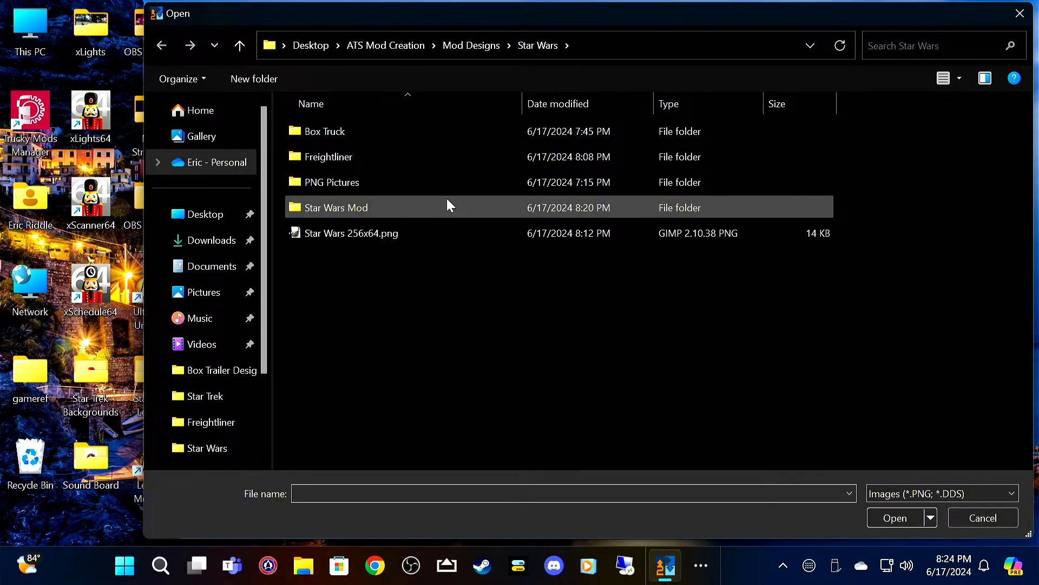
pyautogui.doubleClick(440, 157)
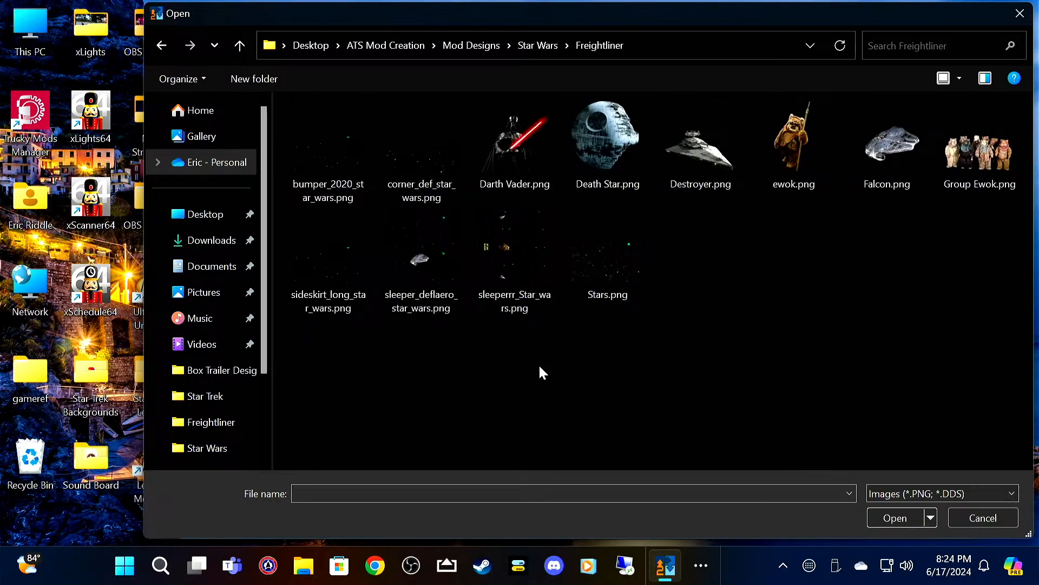
pyautogui.click(521, 260)
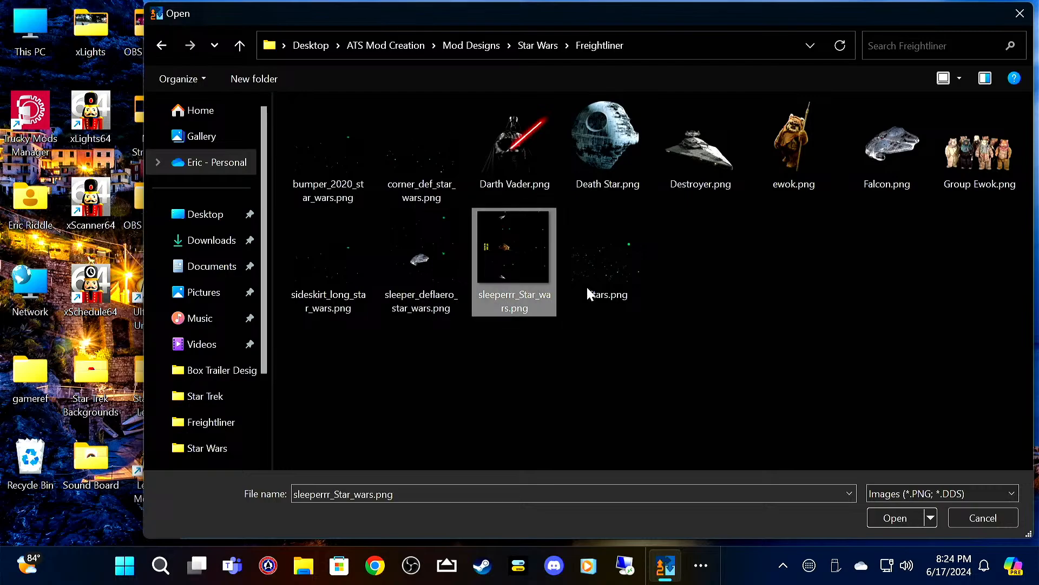
pyautogui.click(892, 520)
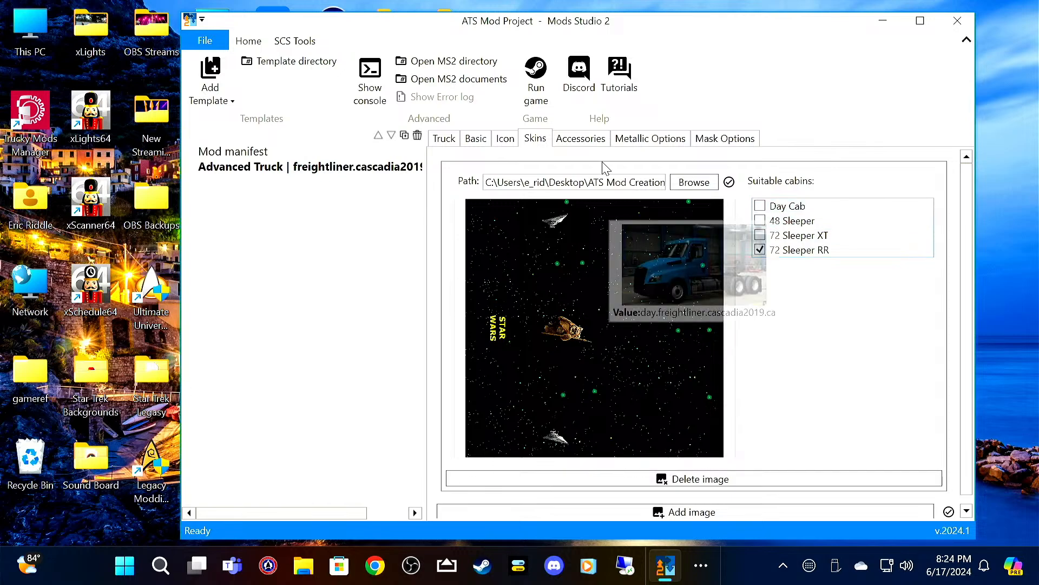
# Step: Add bumper_2020_star_wars.png as an accessory image and assign it to the Aero Paint 2020 and Aero fog 2020 bumpers
pyautogui.click(589, 143)
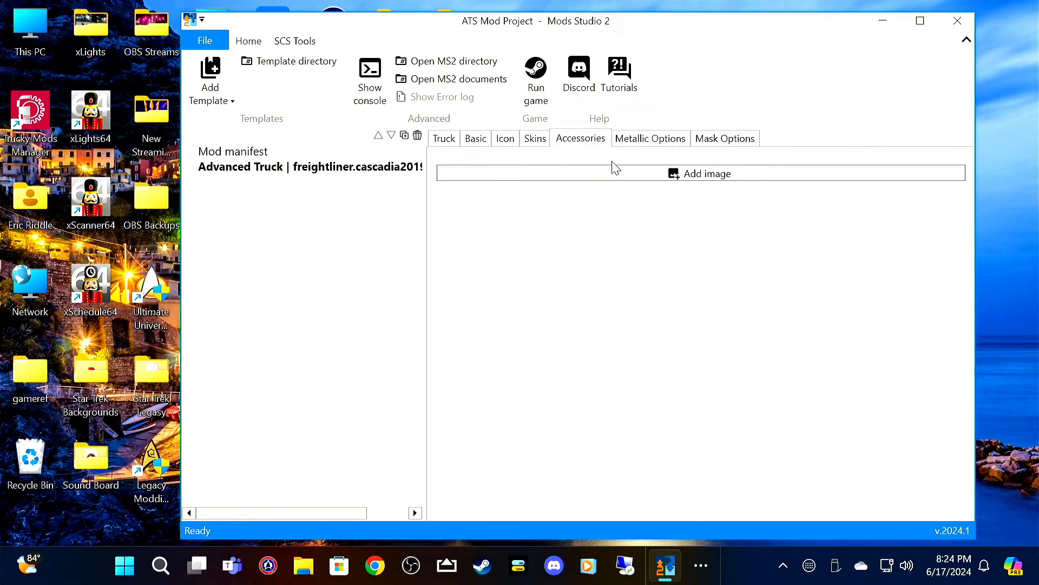
pyautogui.click(621, 176)
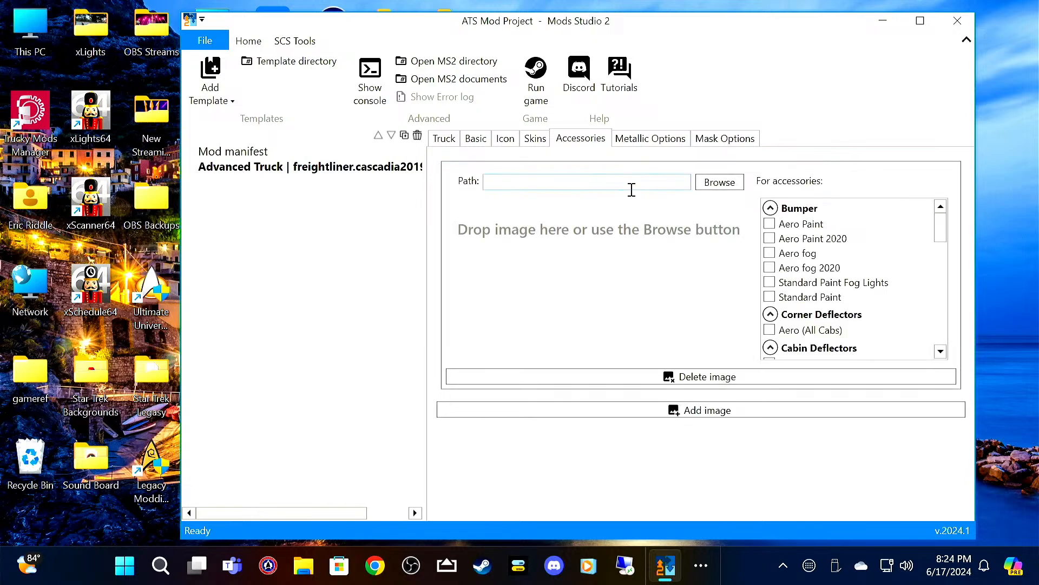
pyautogui.click(714, 183)
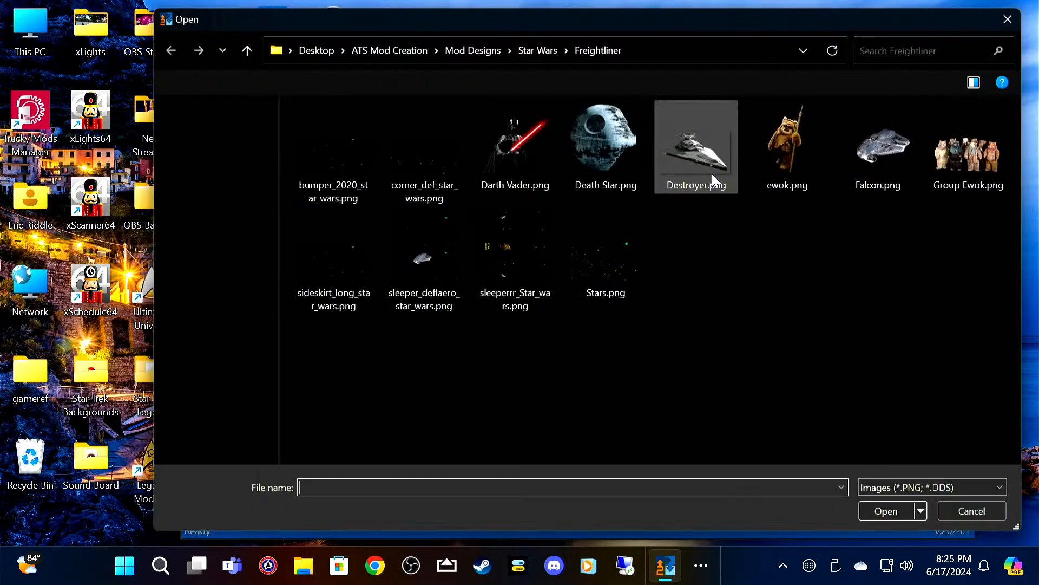
pyautogui.click(332, 164)
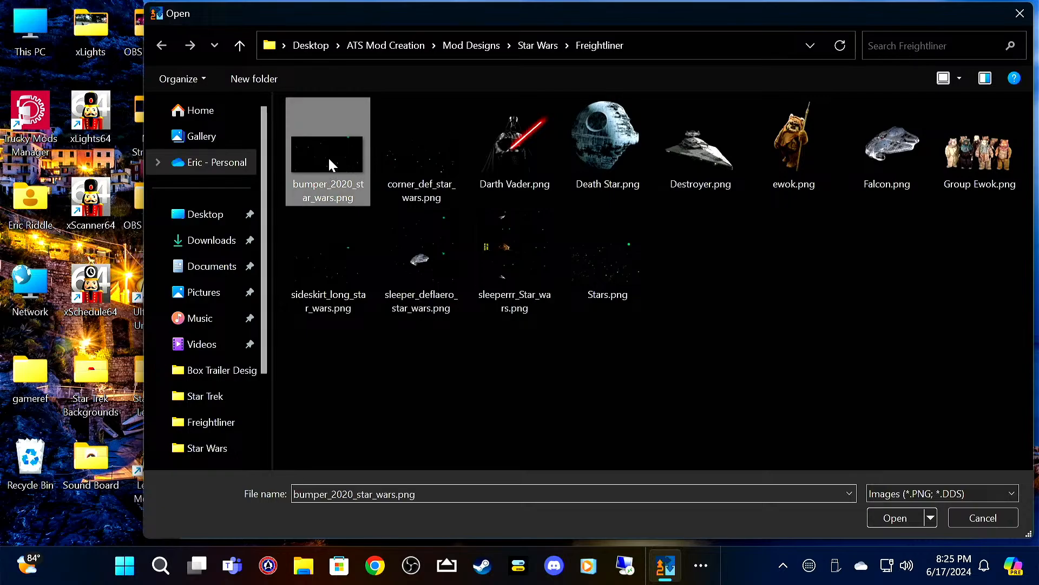
pyautogui.click(891, 524)
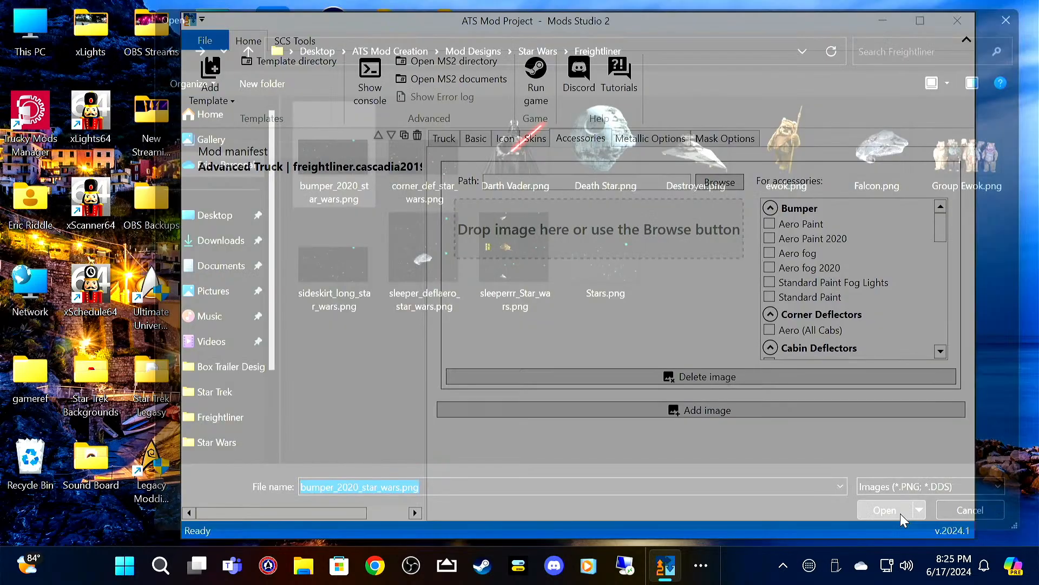
pyautogui.click(804, 238)
pyautogui.click(802, 269)
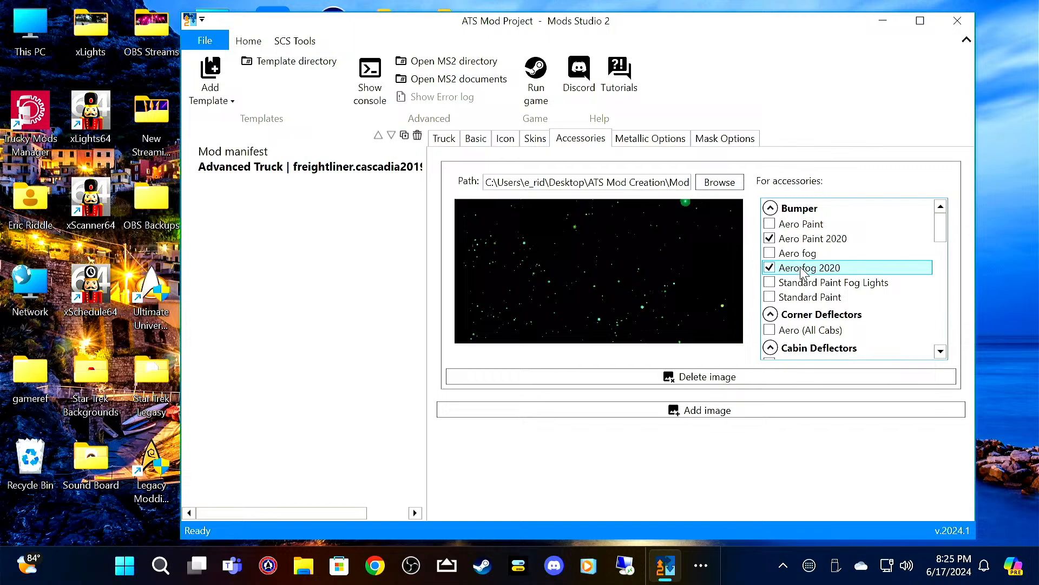
pyautogui.keyDown('ctrl'); pyautogui.click(823, 241); pyautogui.keyUp('ctrl')
# Step: Add a second accessory image using corner_def_star_wars.png and assign it to the Aero (All Cabs) corner deflectors
pyautogui.click(689, 410)
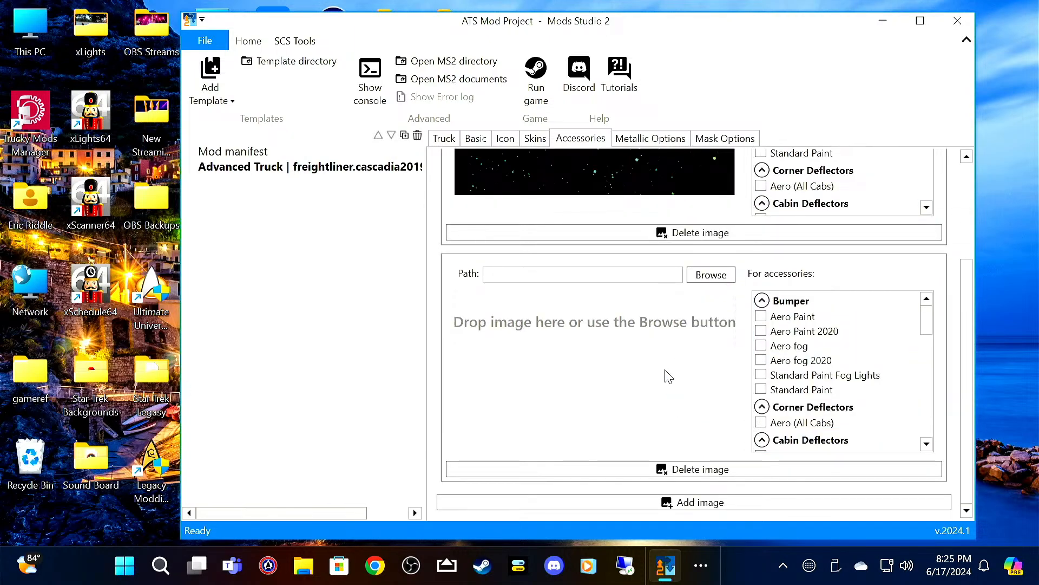
pyautogui.click(709, 276)
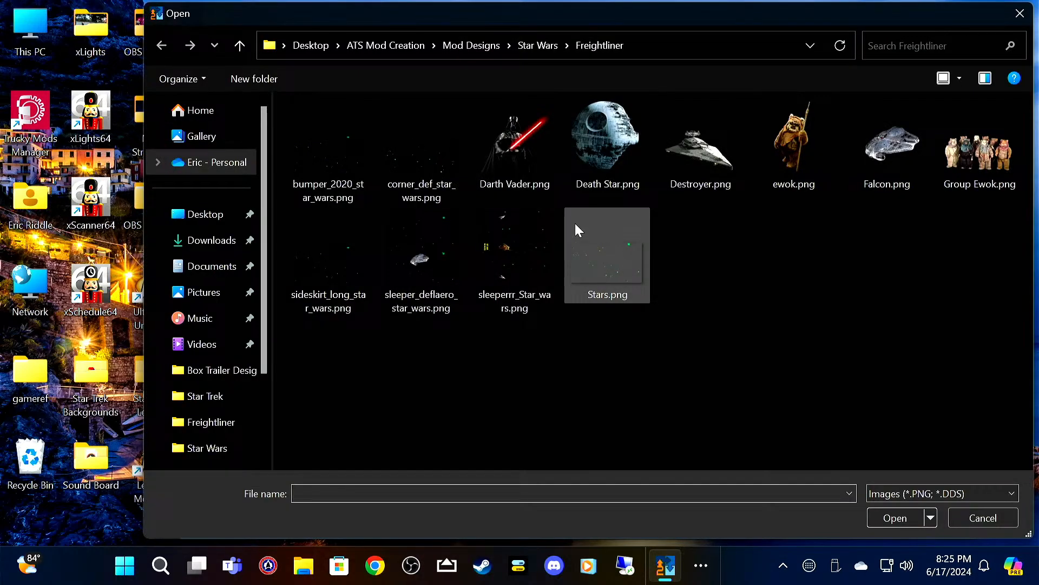
pyautogui.click(408, 167)
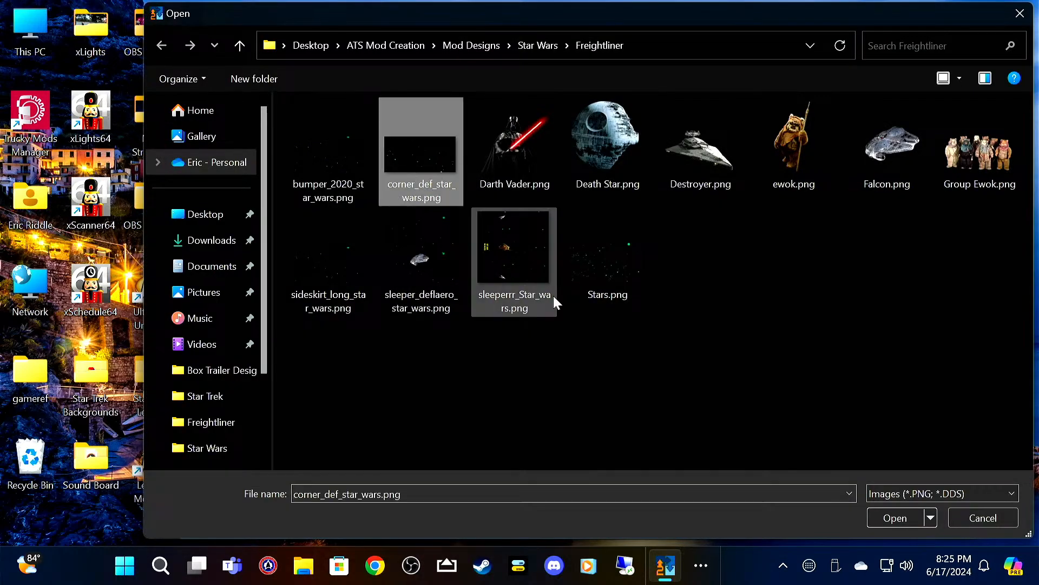
pyautogui.click(881, 517)
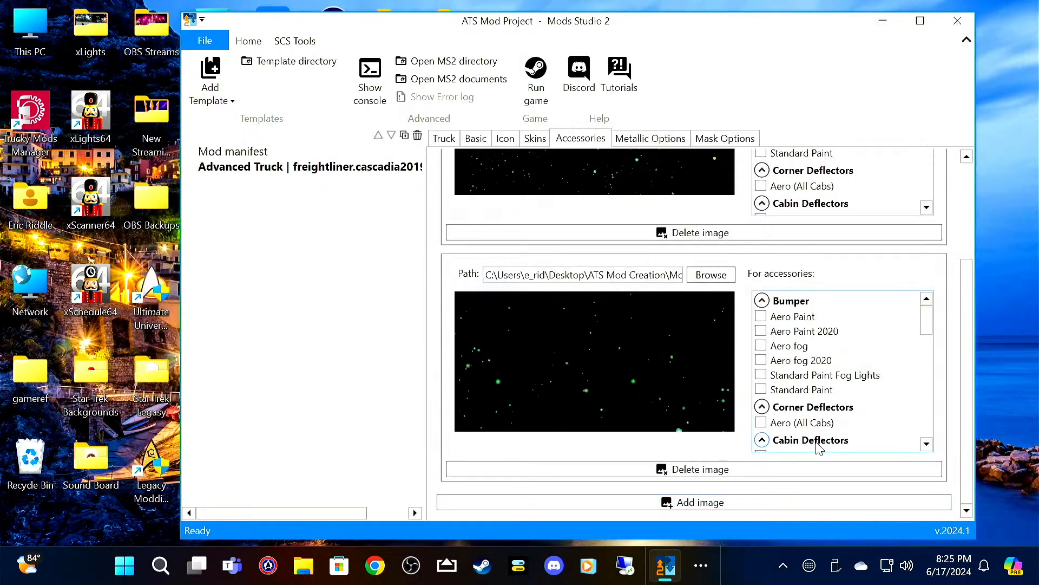
pyautogui.click(791, 428)
pyautogui.scroll(-3, 880, 409)
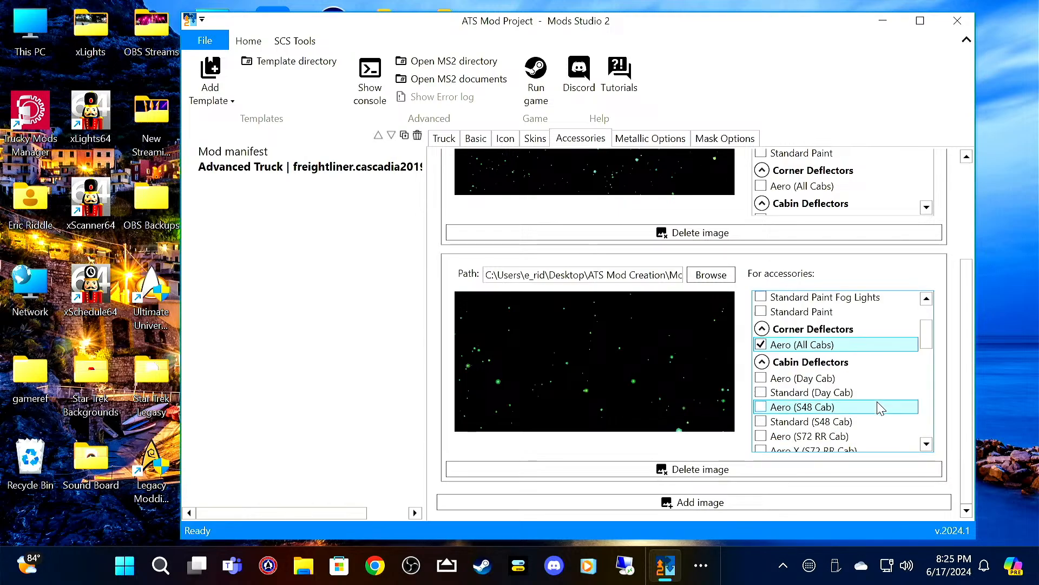
pyautogui.moveTo(878, 403)
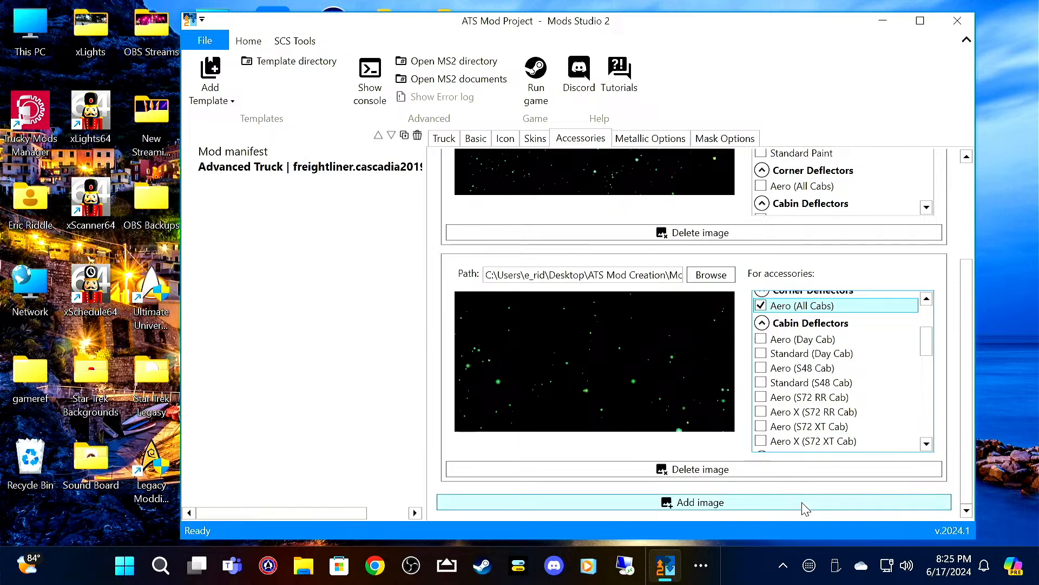
# Step: Add sleeper_deflaero_star_wars.png as an accessory image for the Aero (S72 RR Cab) and Aero X (S72 RR Cab) cabin deflectors
pyautogui.click(803, 508)
pyautogui.click(710, 275)
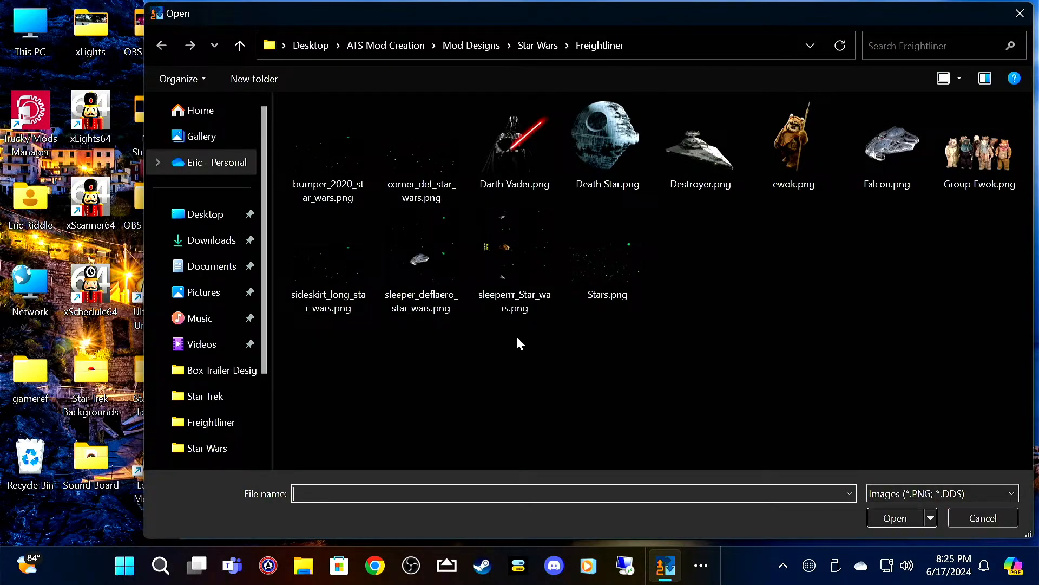
pyautogui.click(422, 253)
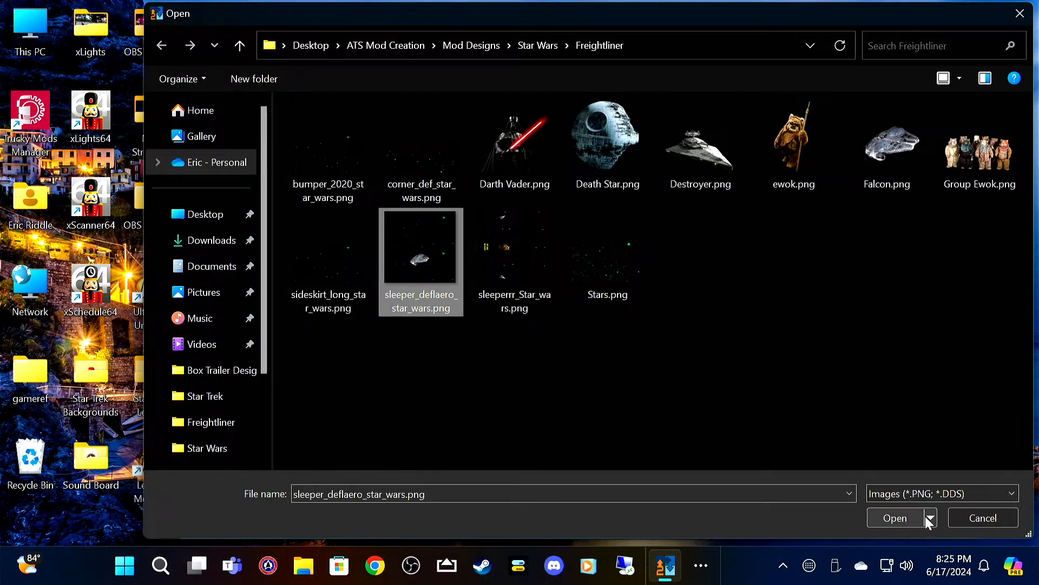
pyautogui.click(910, 515)
pyautogui.scroll(-1, 833, 413)
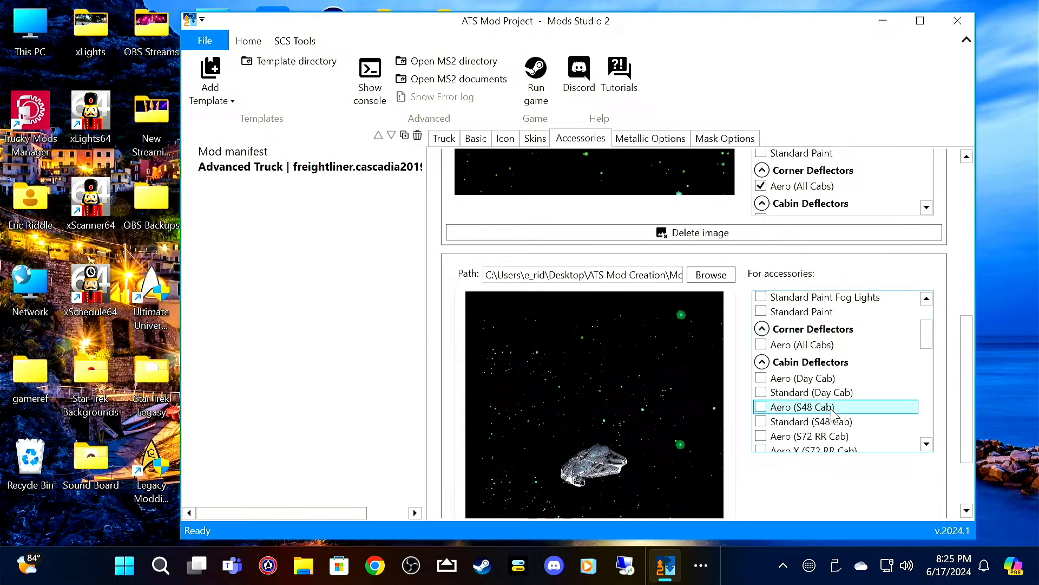
pyautogui.scroll(-2, 834, 413)
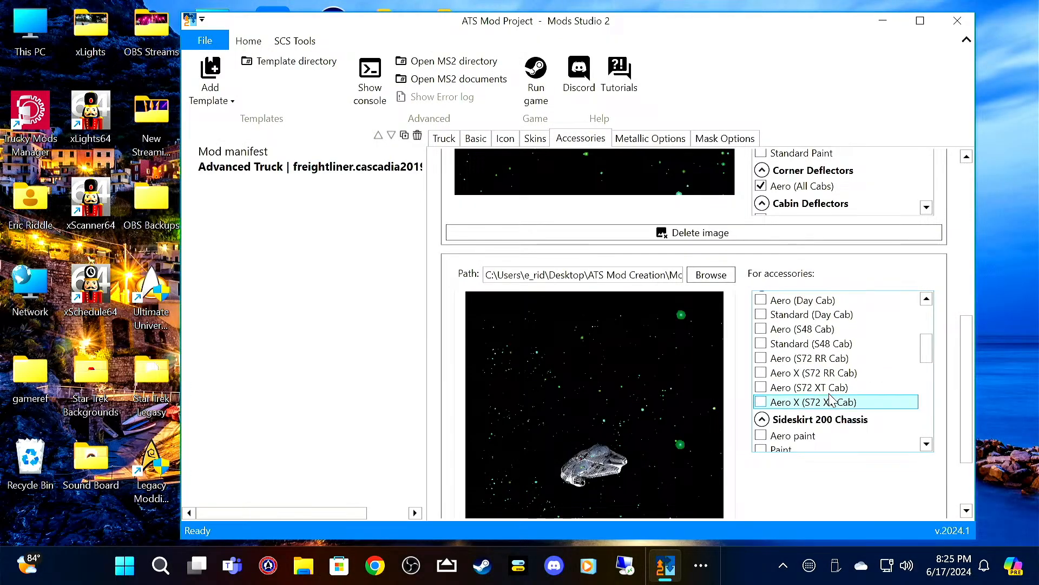
pyautogui.click(824, 361)
pyautogui.click(824, 371)
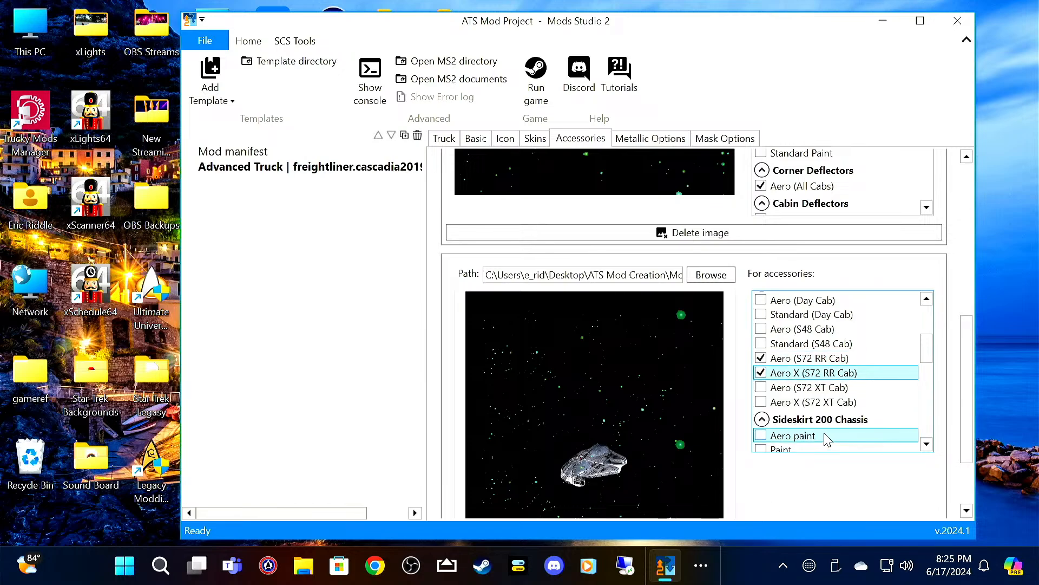
# Step: Add a fourth accessory image using sideskirt_long_star_wars.png from the Freightliner folder
pyautogui.scroll(-2, 771, 511)
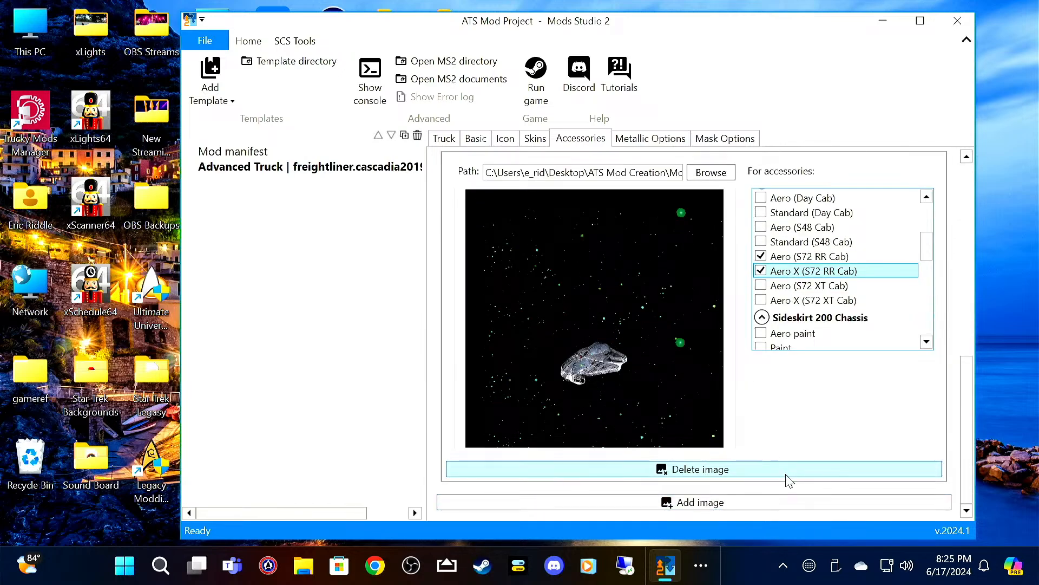
pyautogui.click(761, 507)
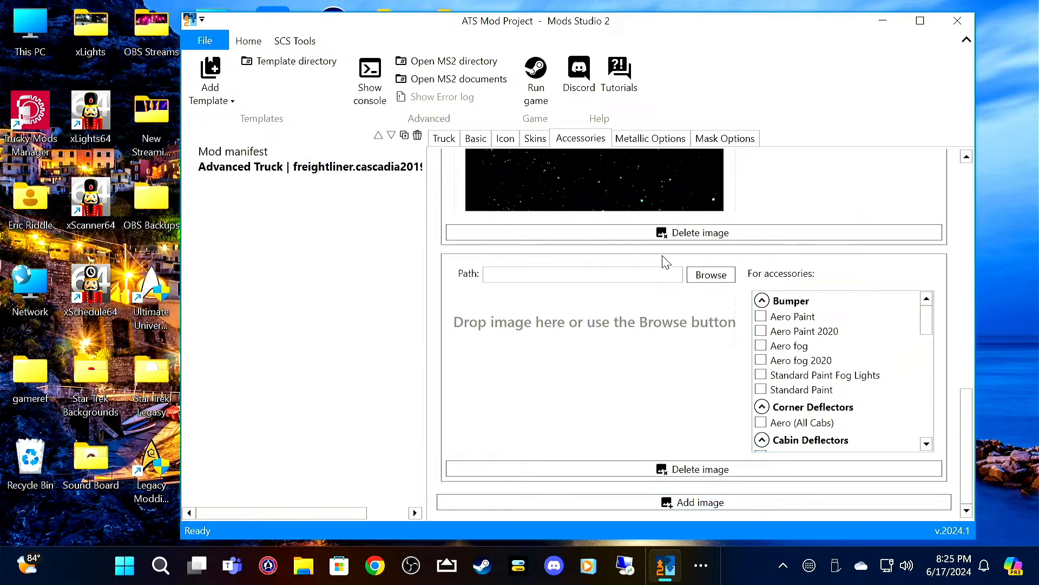
pyautogui.click(712, 275)
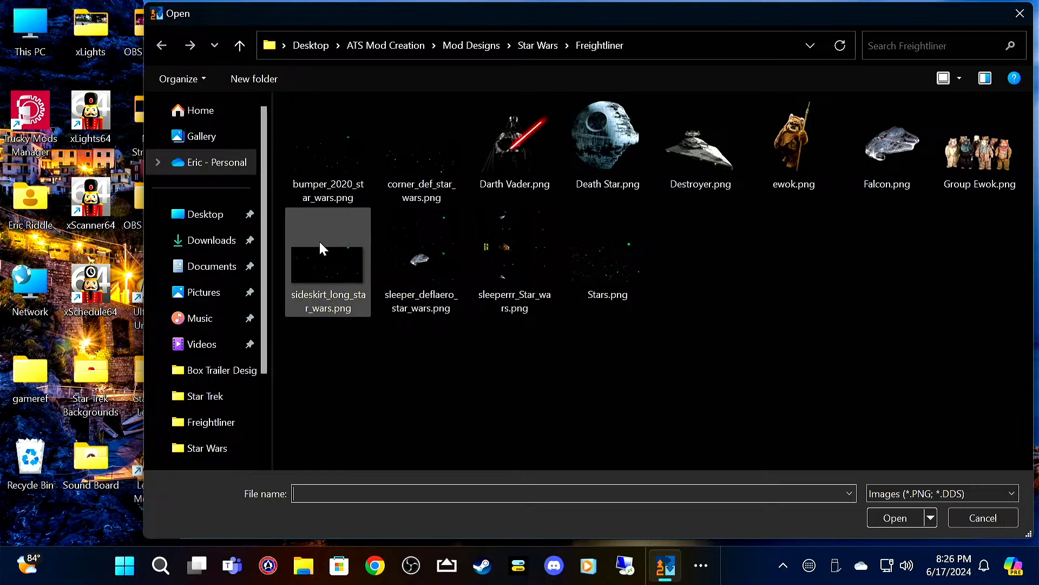
pyautogui.click(321, 265)
pyautogui.click(896, 518)
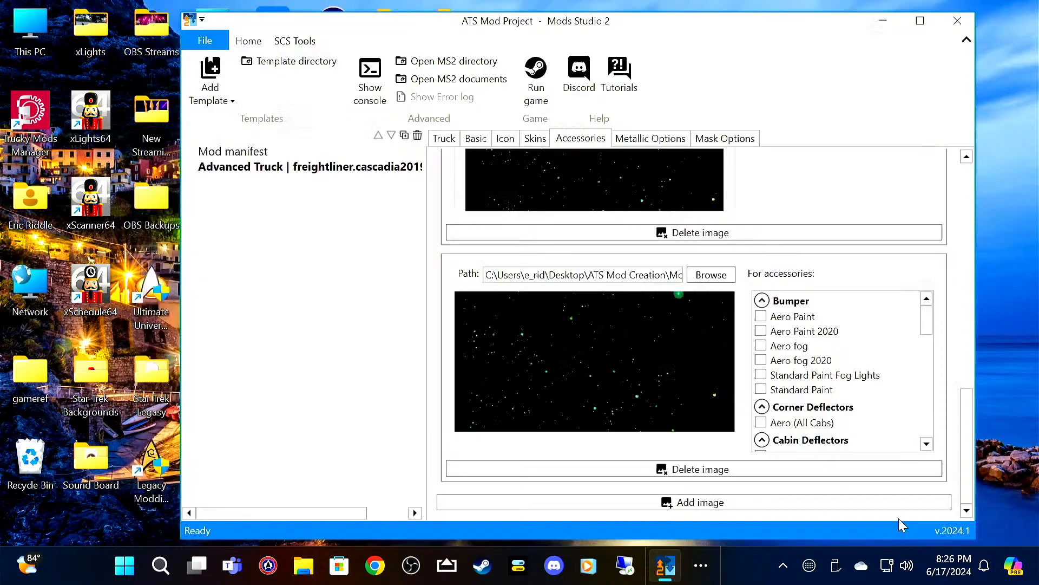
# Step: Assign the sideskirt image to the aero paint and paint options of both the Sideskirt 200 Chassis and Sideskirt 240 Chassis
pyautogui.scroll(-5, 838, 388)
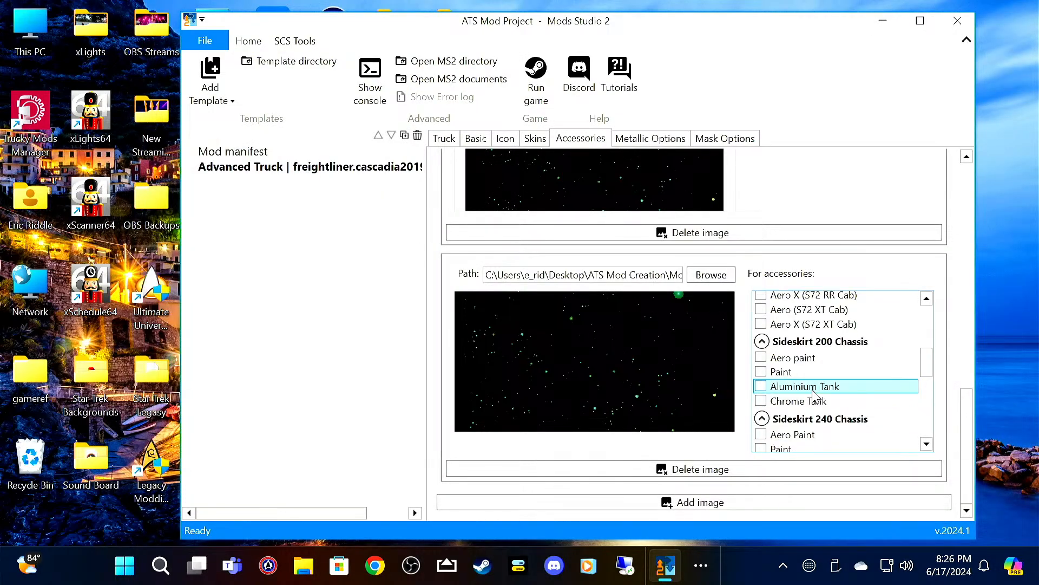
pyautogui.scroll(2, 838, 387)
pyautogui.scroll(-2, 838, 387)
pyautogui.moveTo(855, 373)
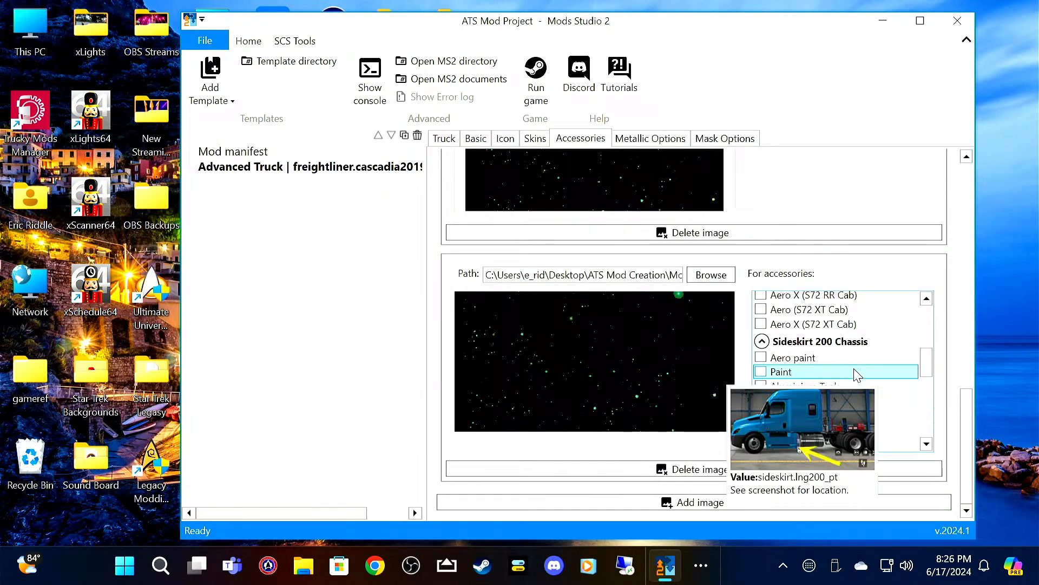
pyautogui.click(793, 358)
pyautogui.click(791, 372)
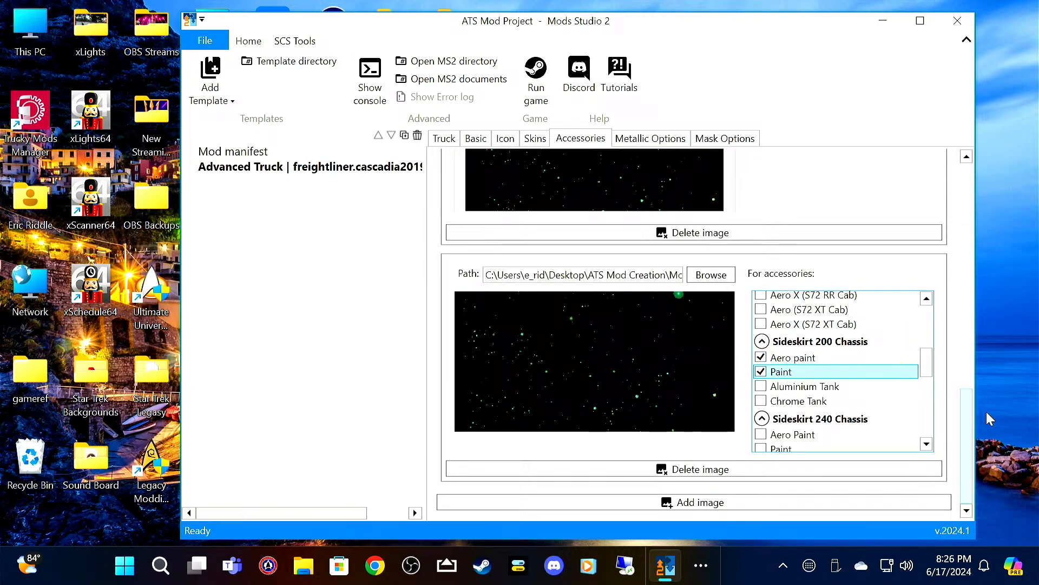
pyautogui.click(793, 434)
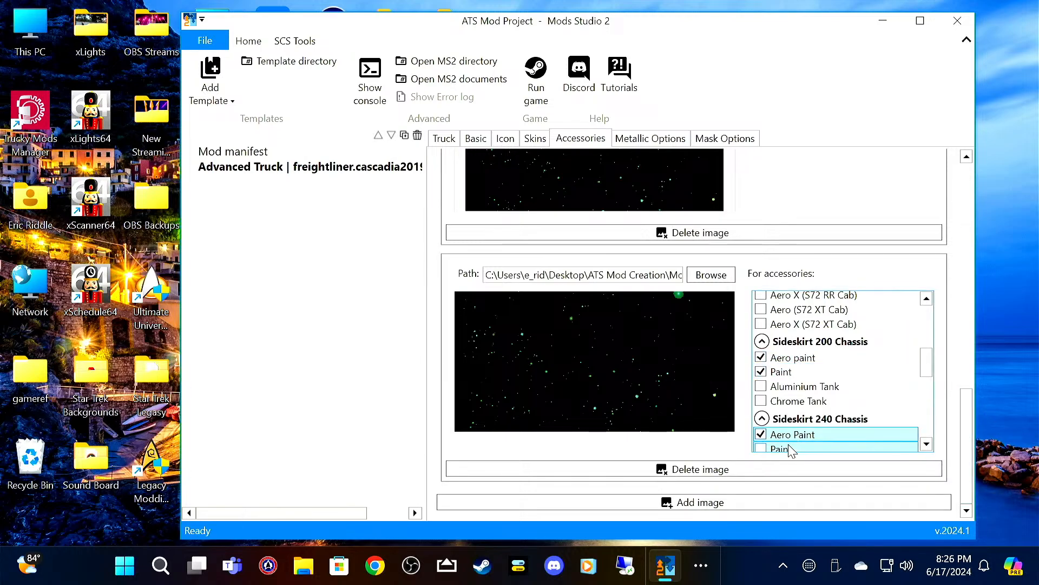
pyautogui.click(782, 445)
pyautogui.scroll(-2, 812, 401)
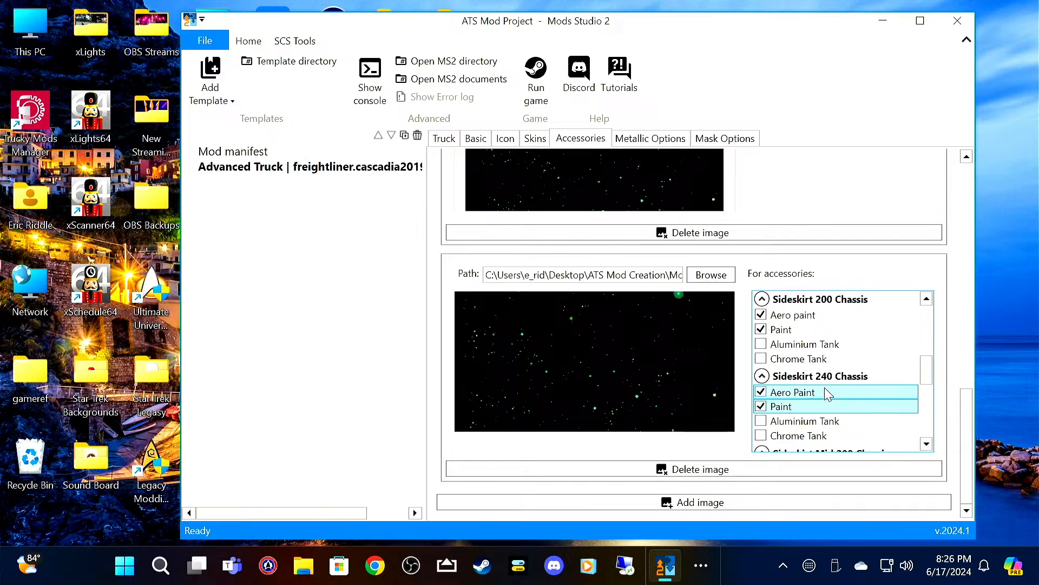
pyautogui.scroll(-4, 867, 420)
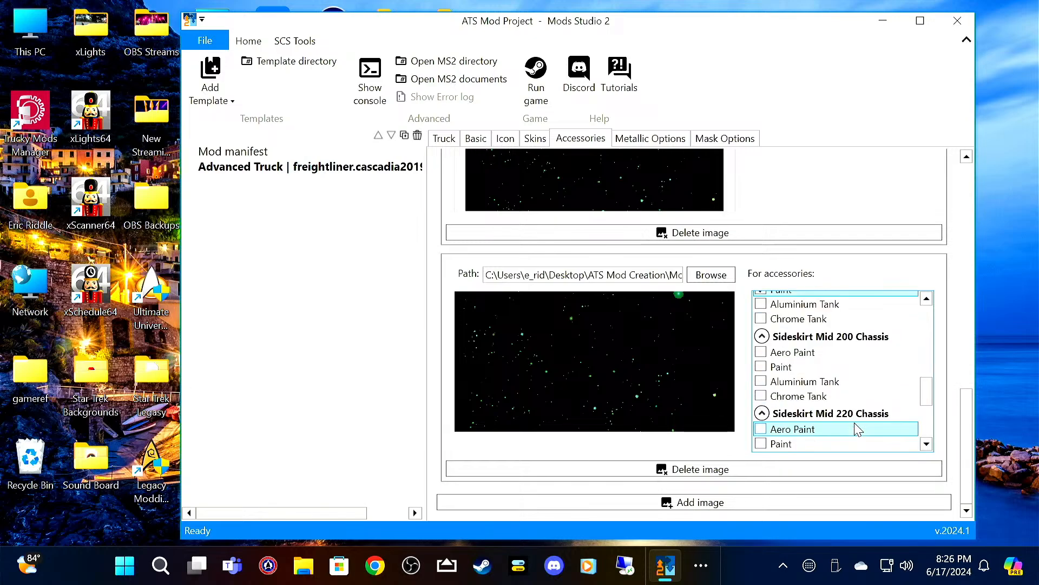
pyautogui.scroll(-2, 855, 428)
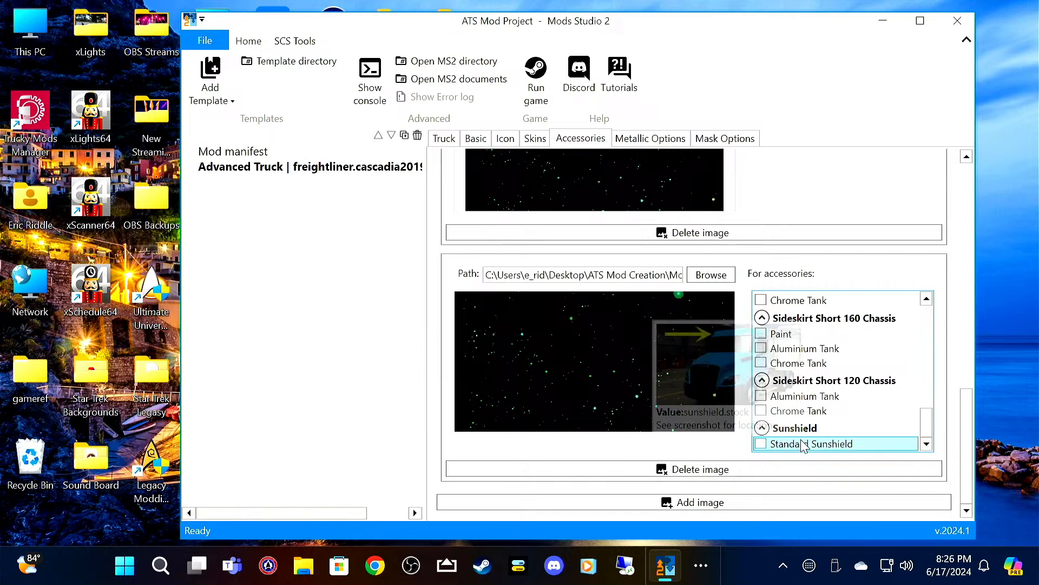
# Step: Enable metallic color for the truck skin
pyautogui.click(652, 141)
pyautogui.click(566, 160)
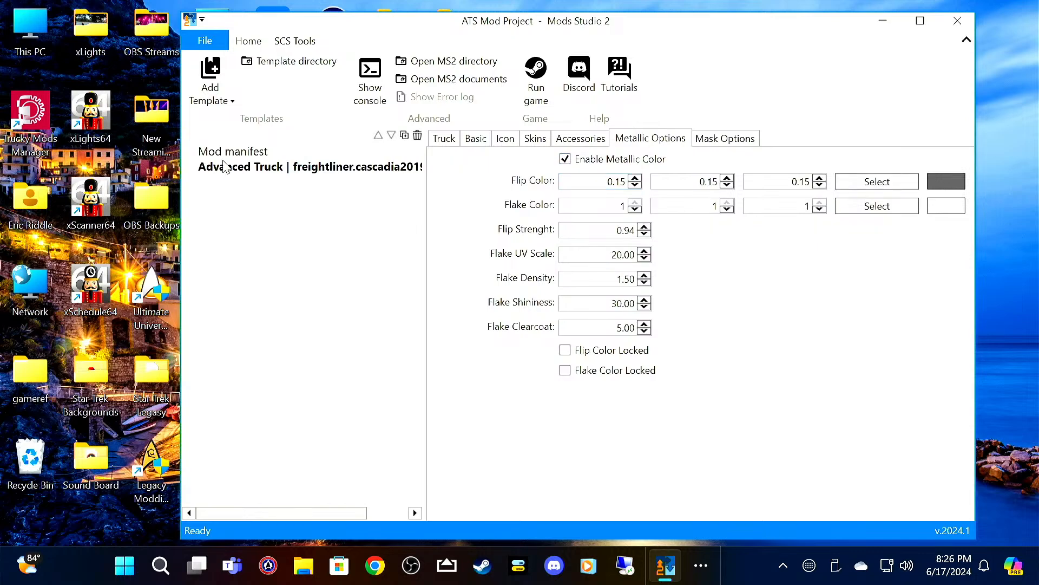
# Step: Save the project as a Mods Studio 2 project named Star Wars in the Mod Designs > Star Wars folder
pyautogui.click(206, 40)
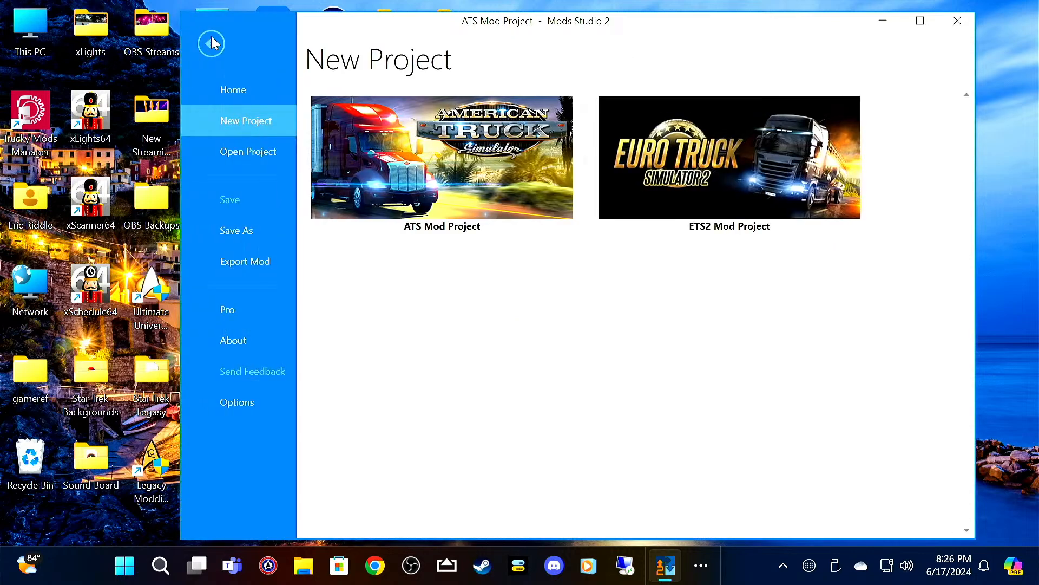
pyautogui.click(236, 230)
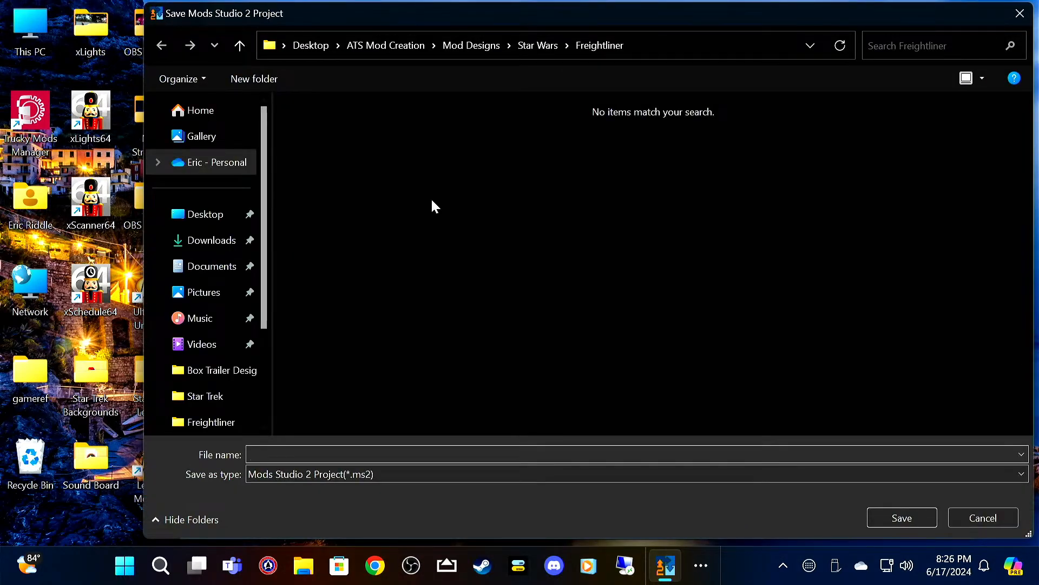
pyautogui.click(521, 47)
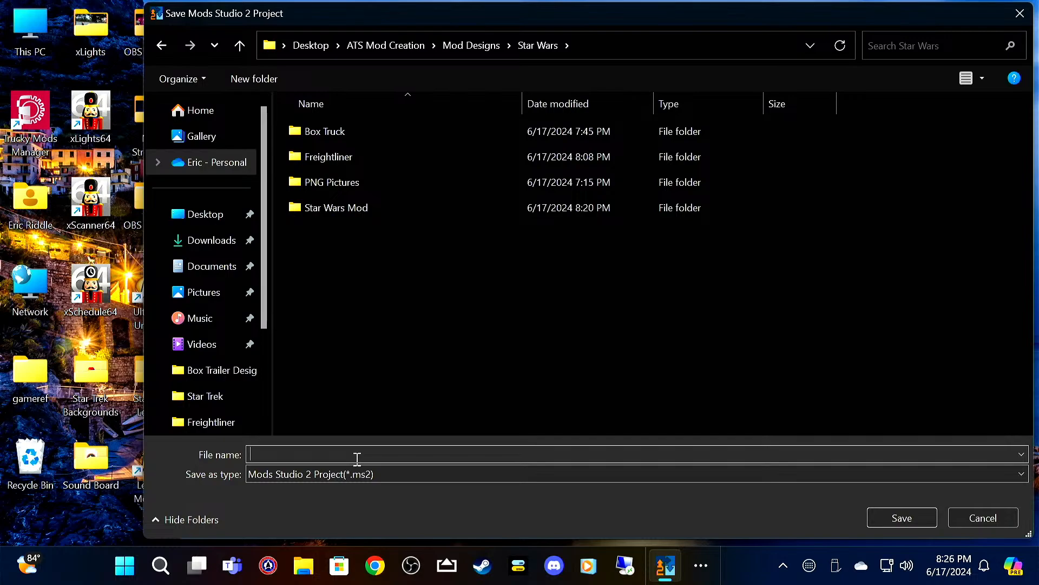
pyautogui.write('Star Wars')
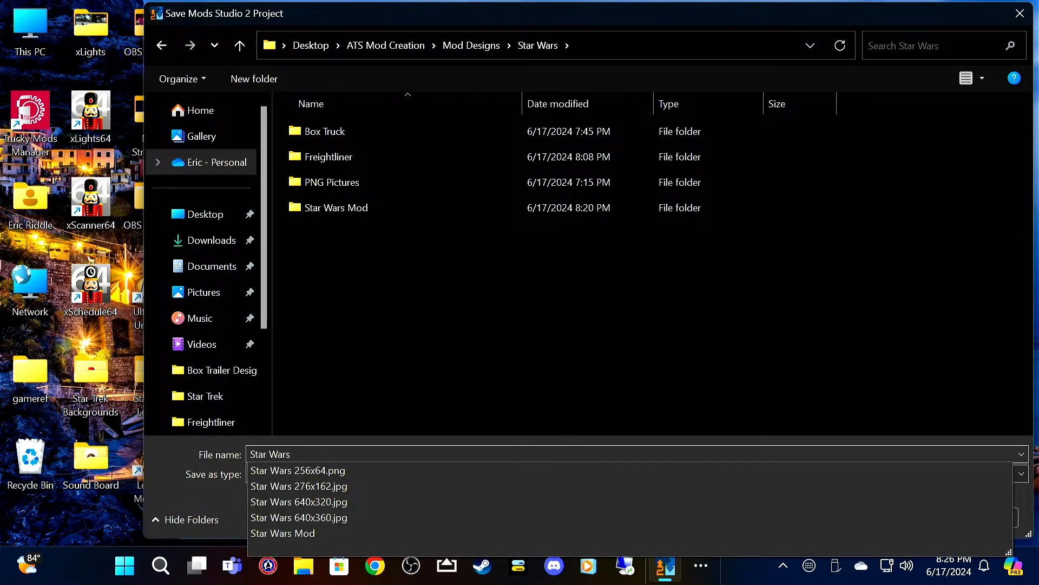
pyautogui.click(220, 467)
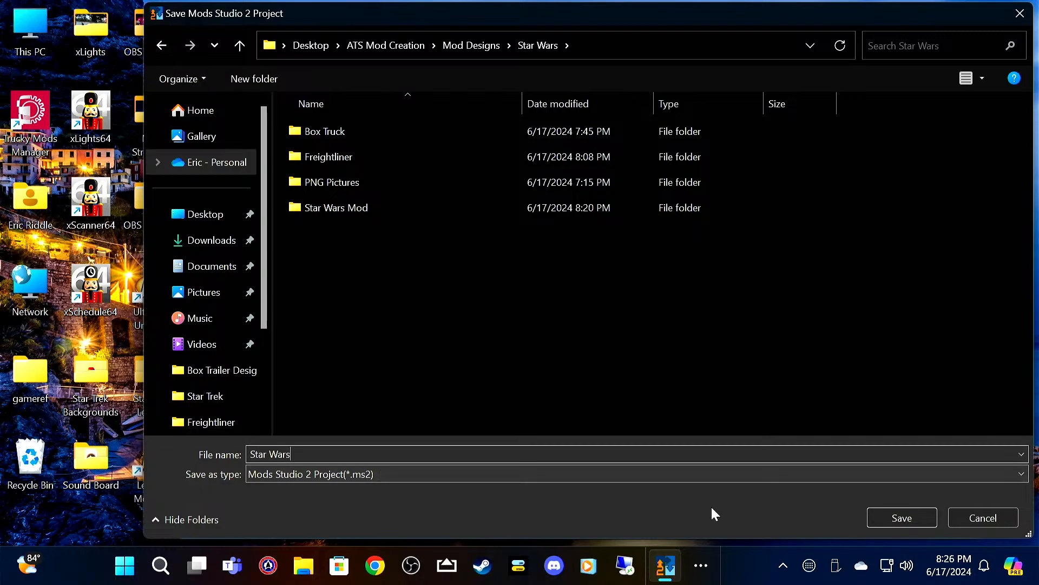
pyautogui.click(927, 516)
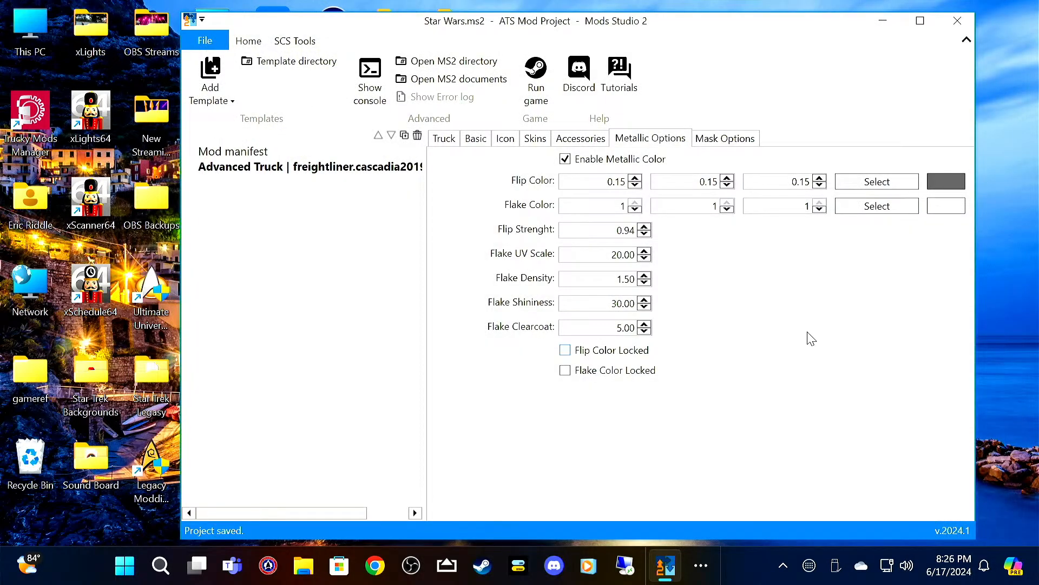
# Step: Copy the sunshield.png template from ATS Mod Creation > SCS_Templates > SCS_trucks > freightliner_cascadia2019 in File Explorer
pyautogui.moveTo(469, 25); pyautogui.dragTo(813, 31)
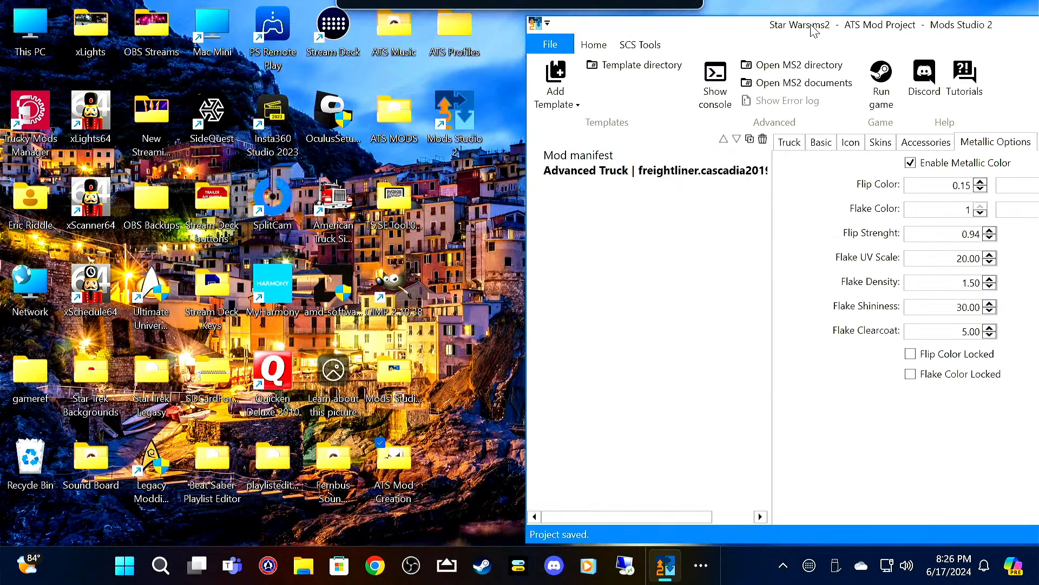
pyautogui.doubleClick(401, 463)
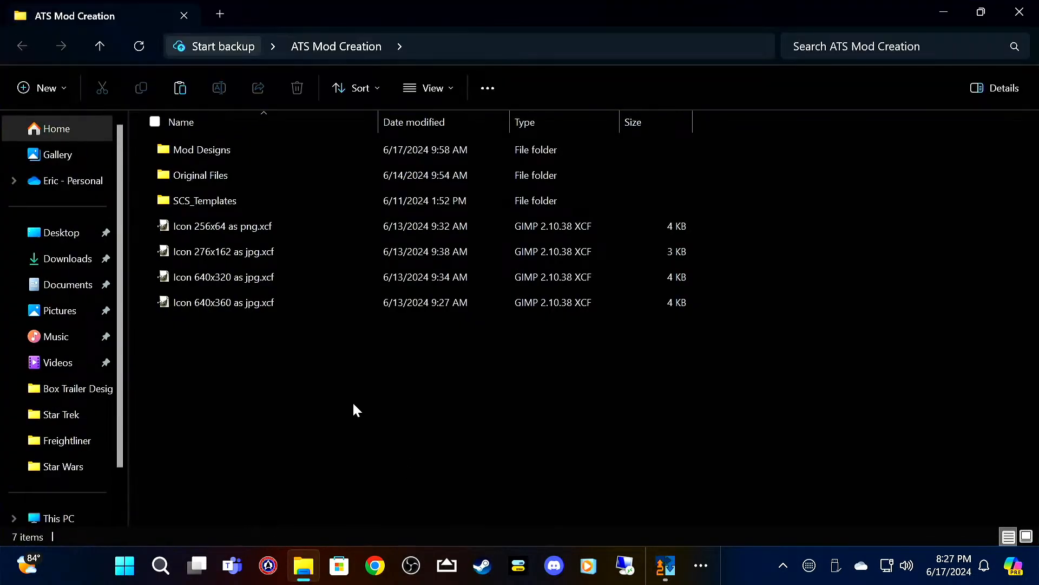
pyautogui.doubleClick(234, 201)
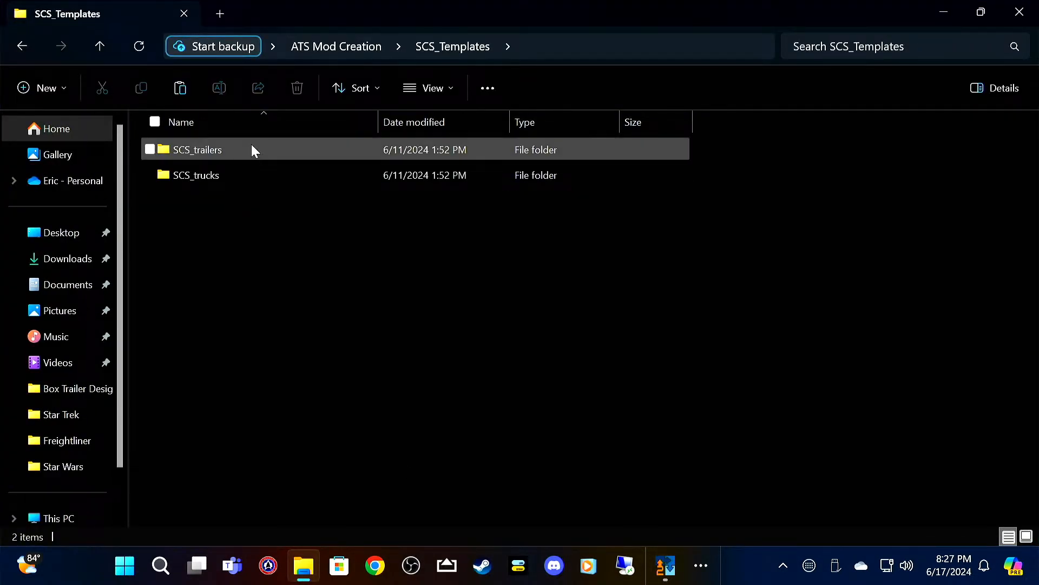
pyautogui.doubleClick(265, 176)
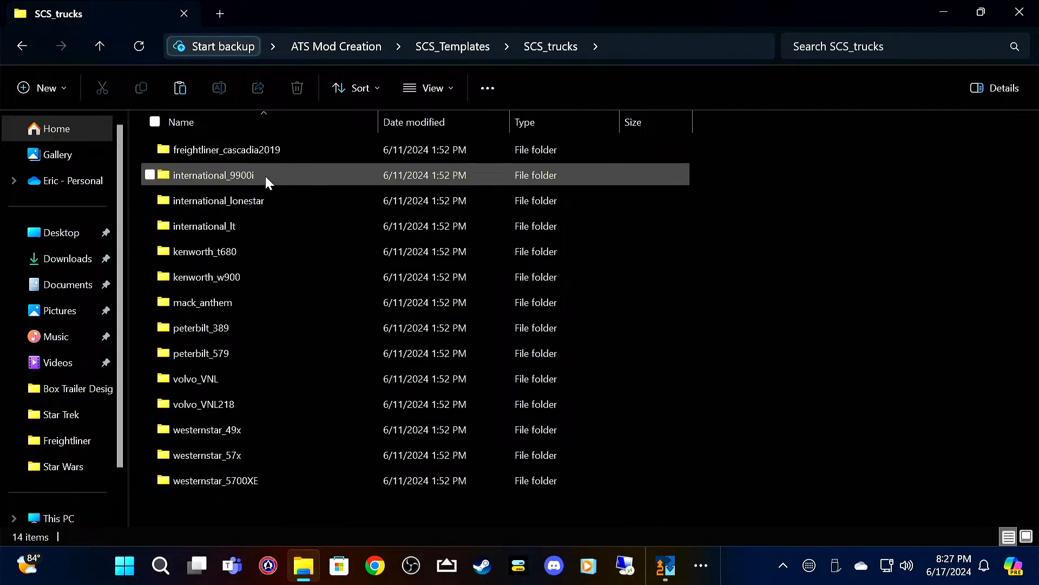
pyautogui.doubleClick(285, 151)
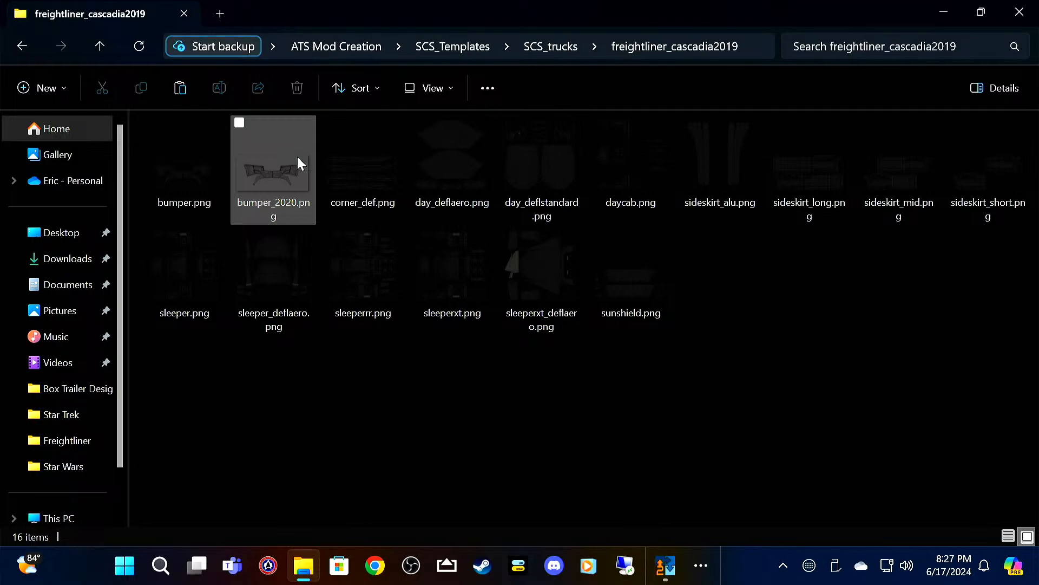
pyautogui.click(622, 266)
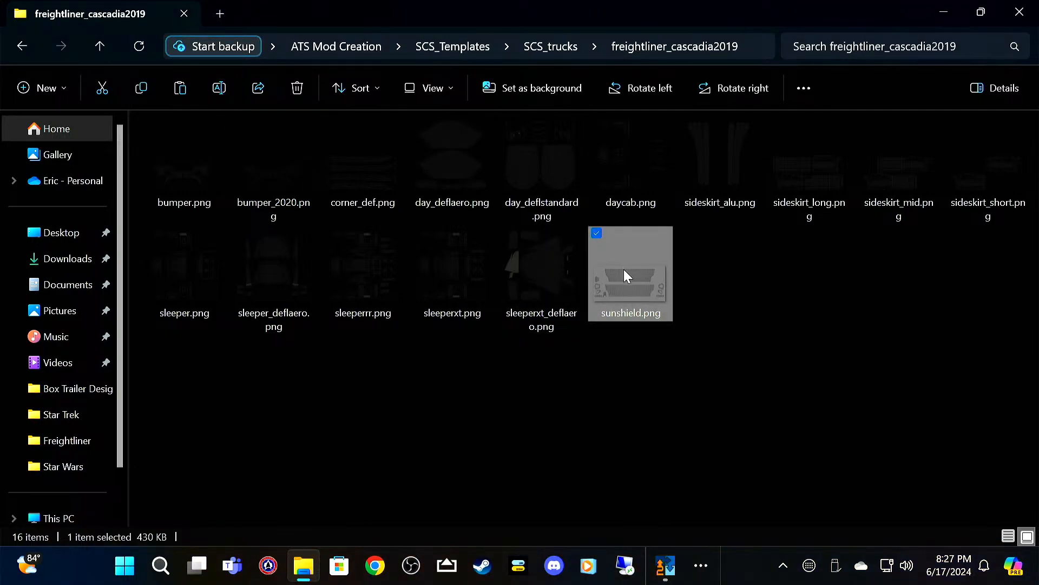
pyautogui.rightClick(624, 269)
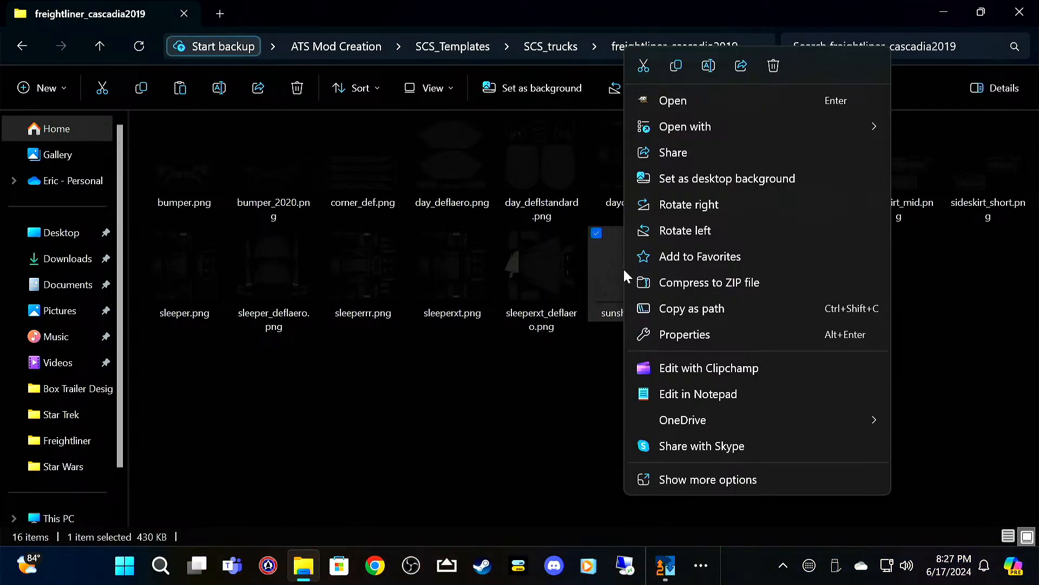
pyautogui.click(676, 66)
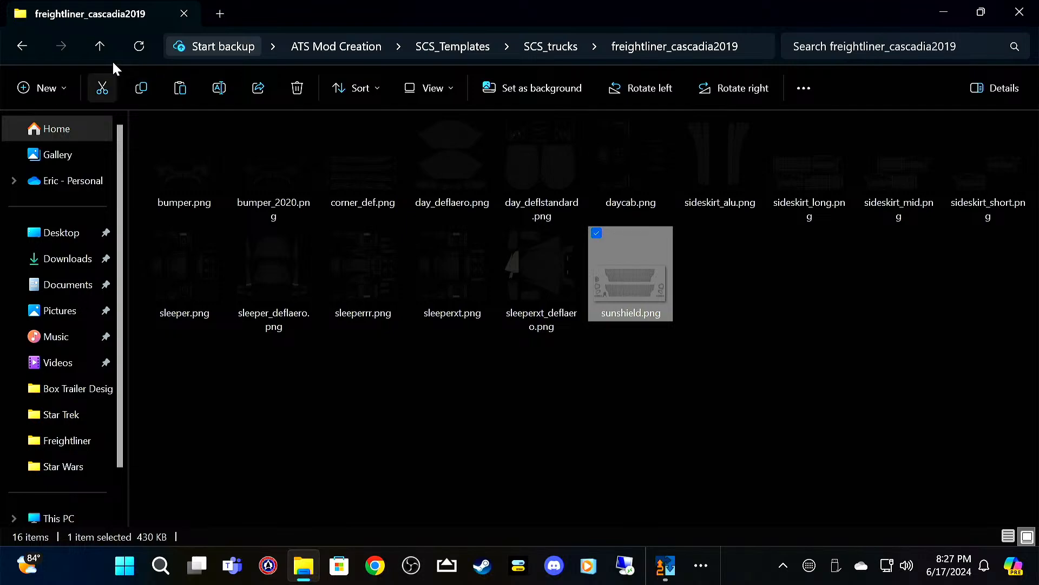
# Step: Paste the copied sunshield template into the Mod Designs > Star Wars > Freightliner folder
pyautogui.click(99, 46)
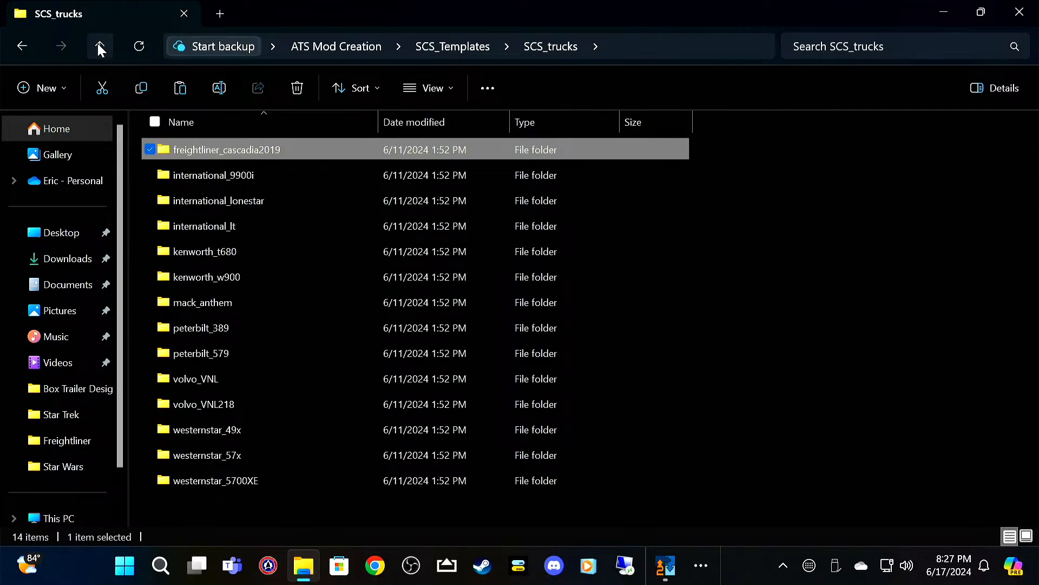
pyautogui.click(99, 46)
pyautogui.click(99, 46)
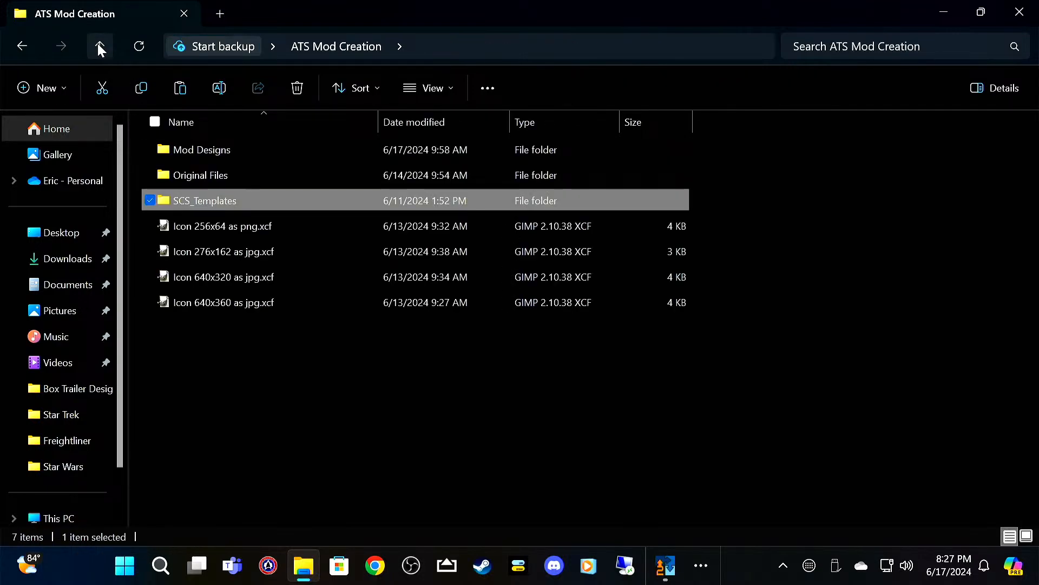
pyautogui.doubleClick(191, 150)
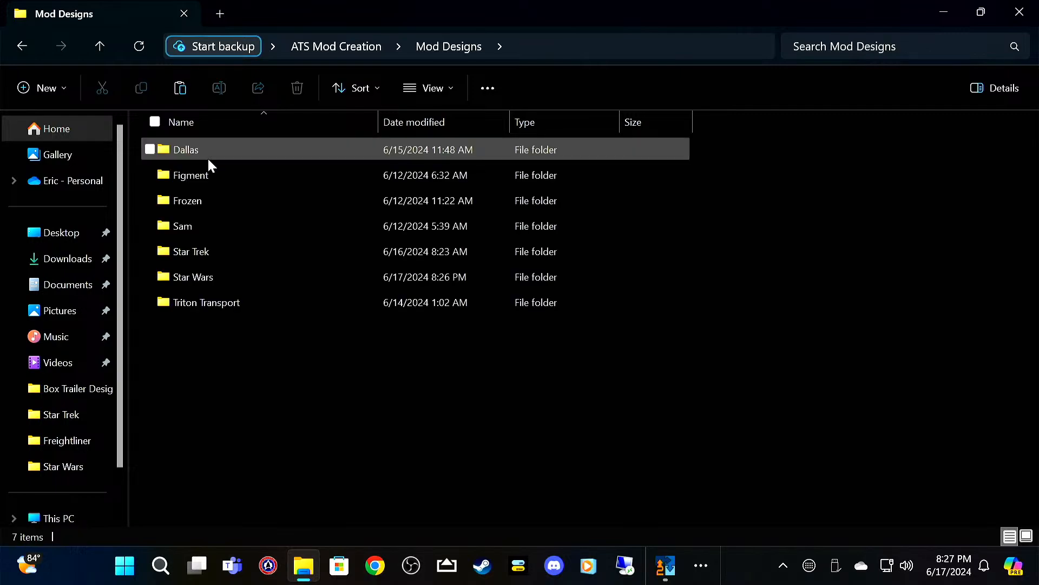
pyautogui.doubleClick(244, 277)
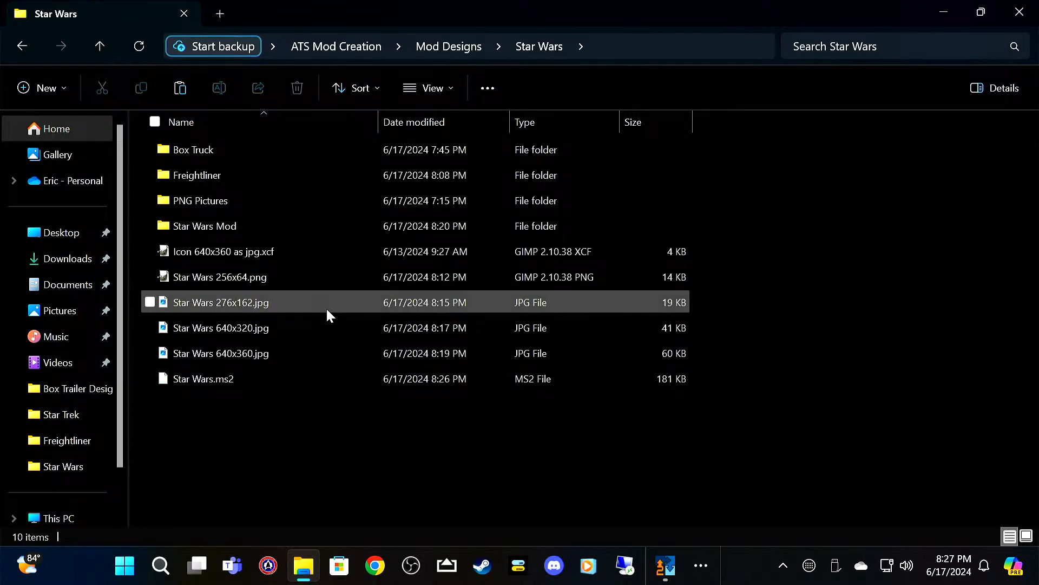
pyautogui.doubleClick(184, 172)
pyautogui.rightClick(301, 402)
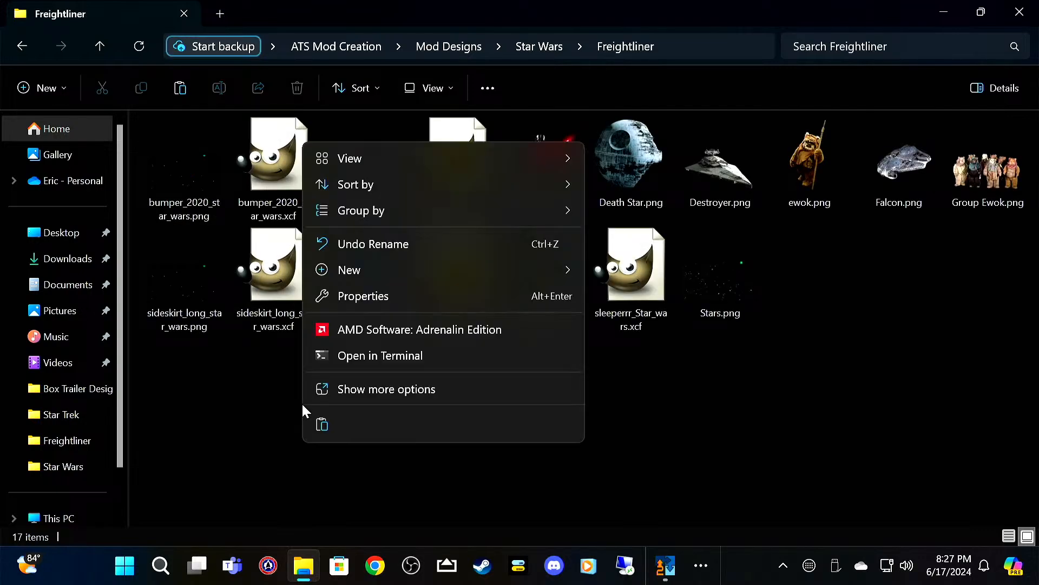
pyautogui.click(326, 421)
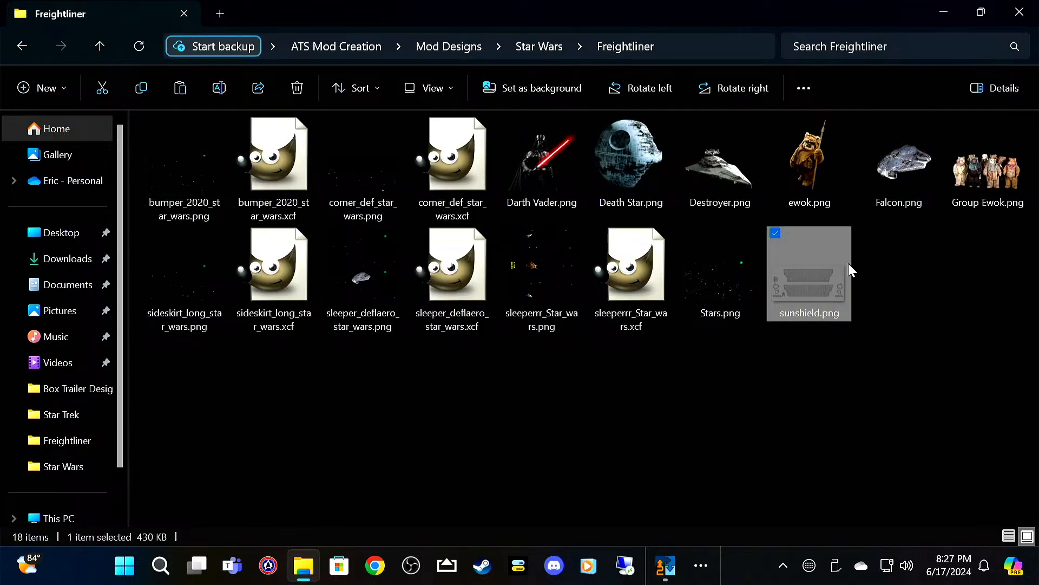
# Step: Open the pasted sunshield.png in GIMP and place Stars.png as a layer, shifted slightly so the large green star lies fully on the canvas
pyautogui.doubleClick(815, 282)
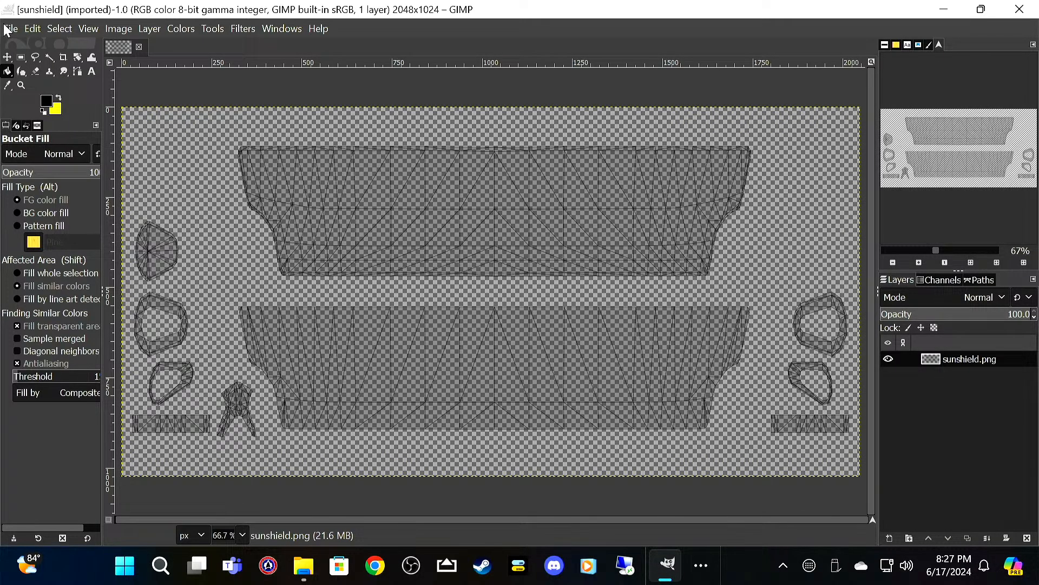
pyautogui.click(5, 26)
pyautogui.moveTo(32, 31)
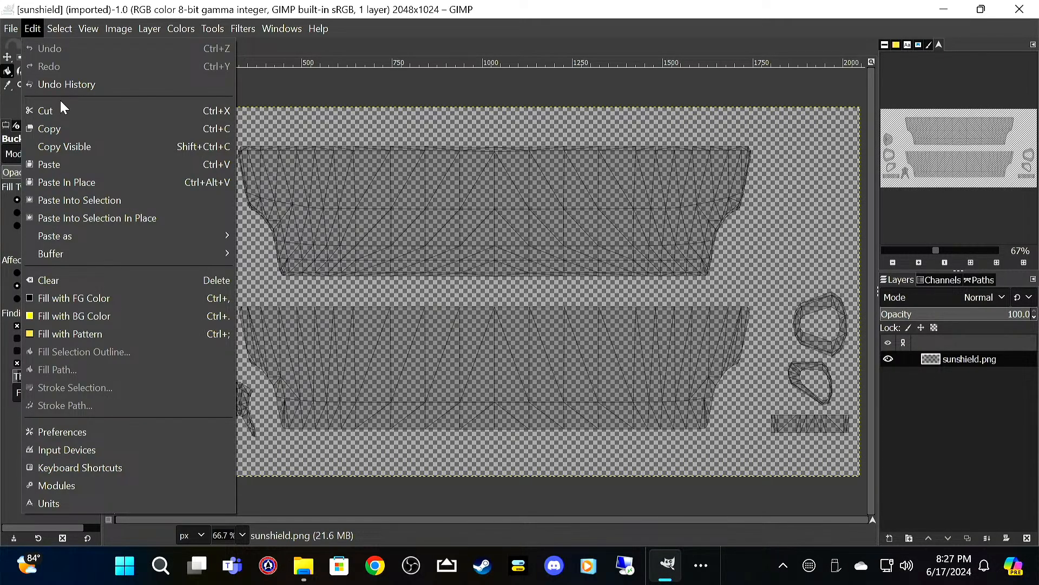
pyautogui.click(60, 101)
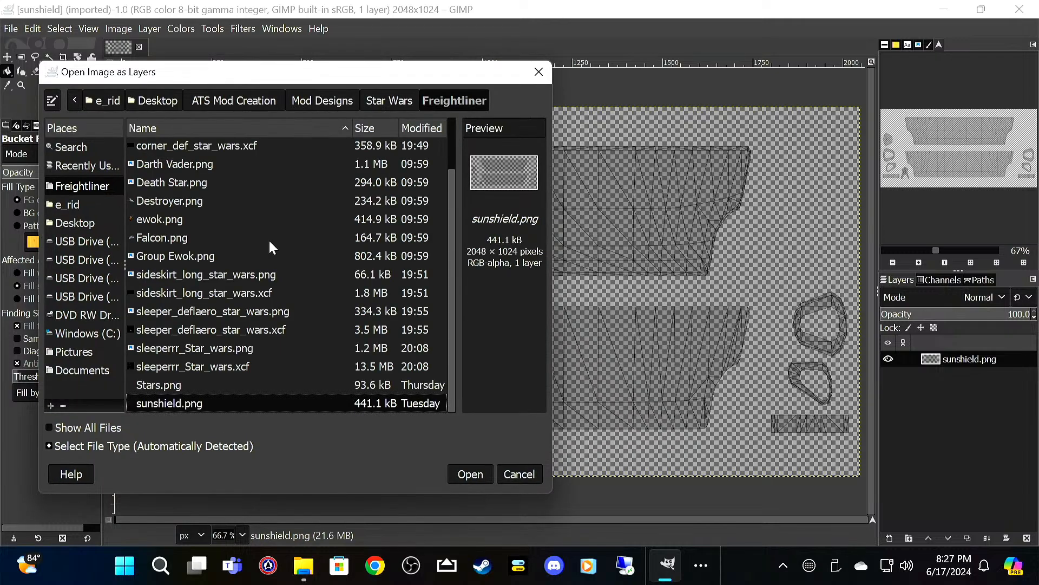
pyautogui.click(216, 379)
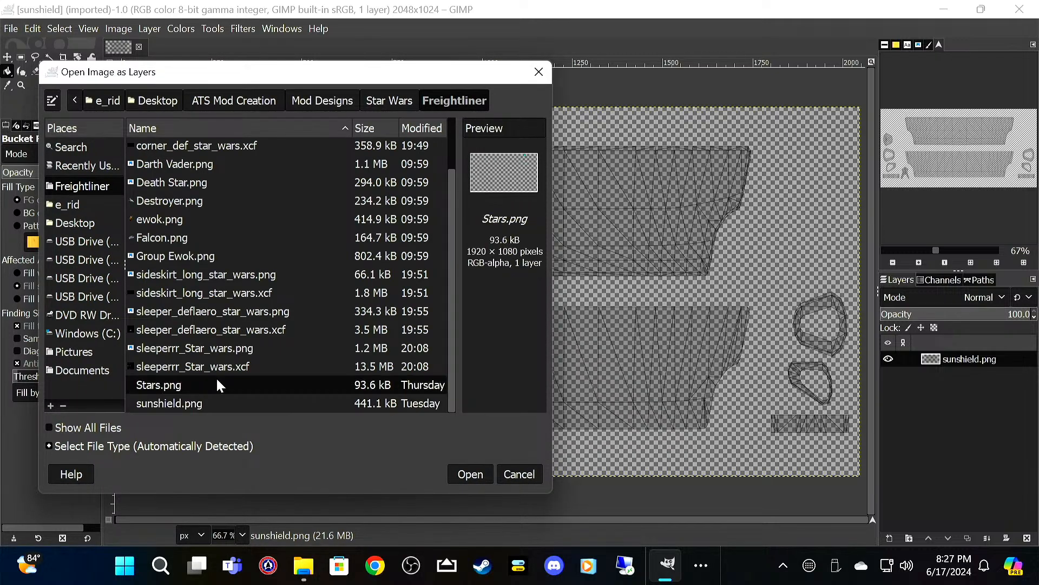
pyautogui.click(478, 475)
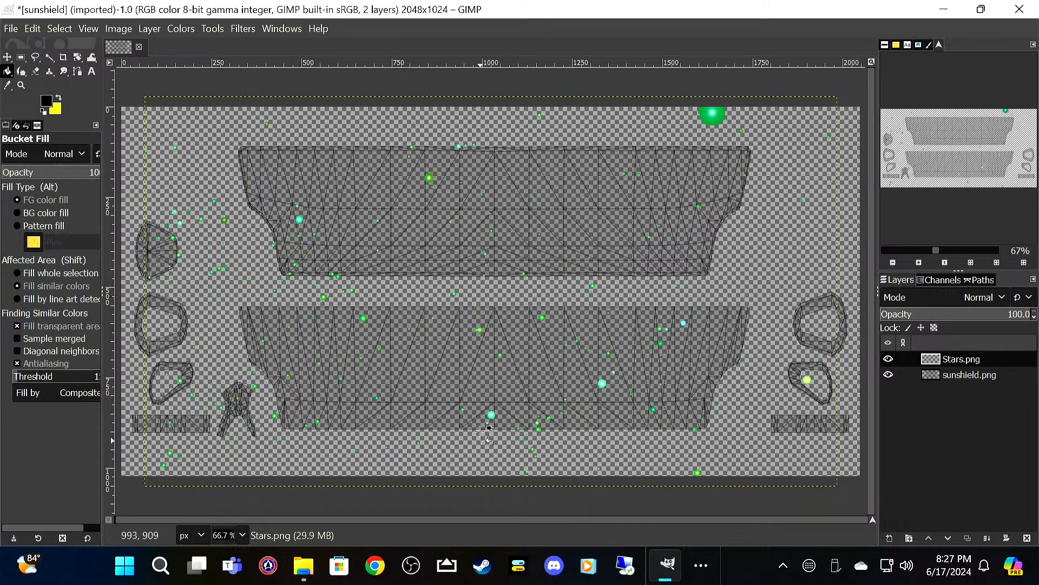
pyautogui.click(7, 56)
pyautogui.moveTo(712, 116); pyautogui.dragTo(728, 125)
# Step: Add a transparent 2048 × 1024 px layer named Paint and place it beneath all other layers
pyautogui.rightClick(969, 451)
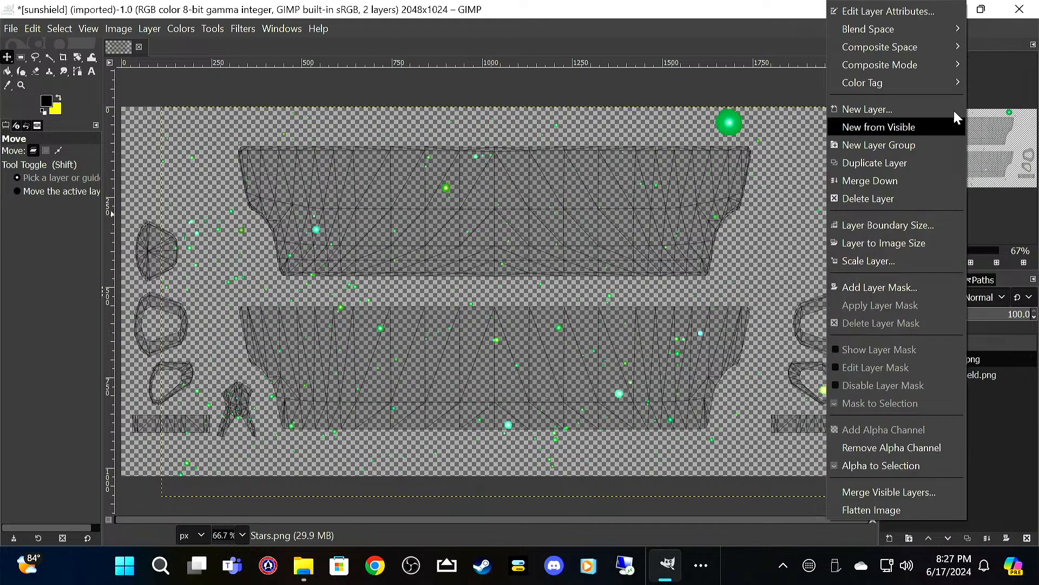
pyautogui.click(947, 106)
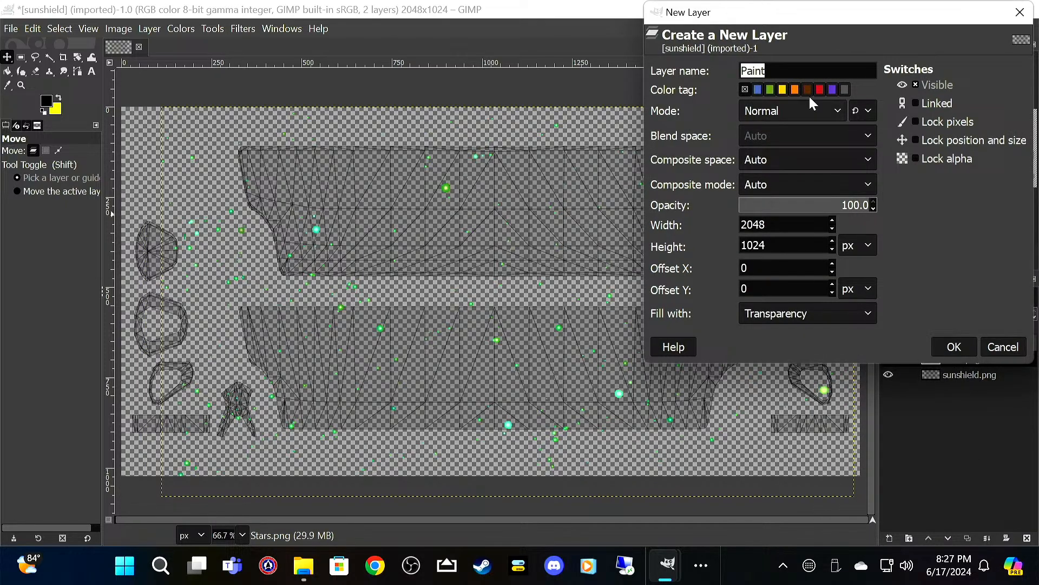
pyautogui.click(952, 346)
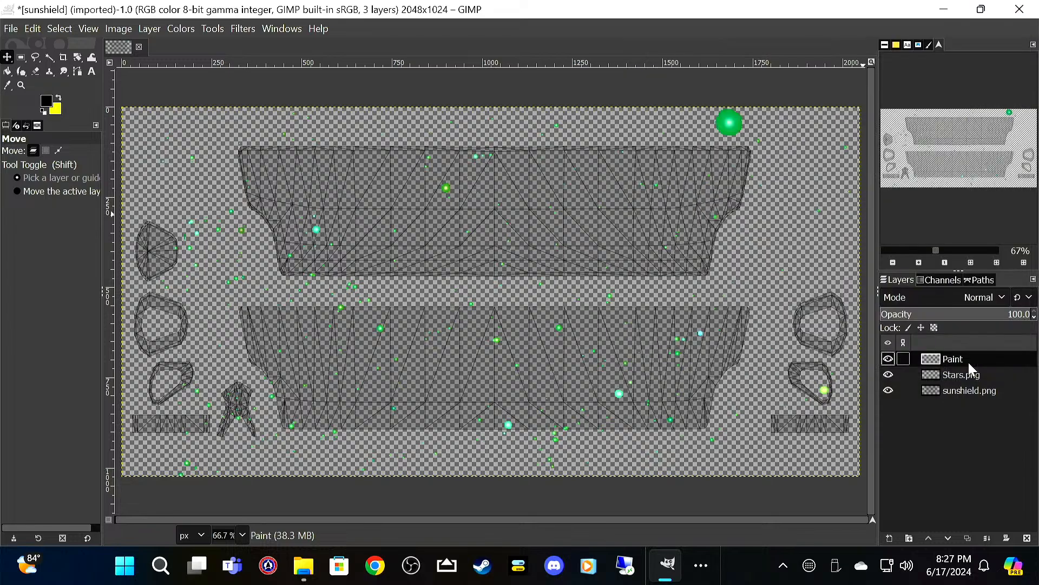
pyautogui.moveTo(966, 353)
pyautogui.mouseDown()
pyautogui.moveTo(969, 433)
pyautogui.moveTo(969, 411)
pyautogui.mouseUp()
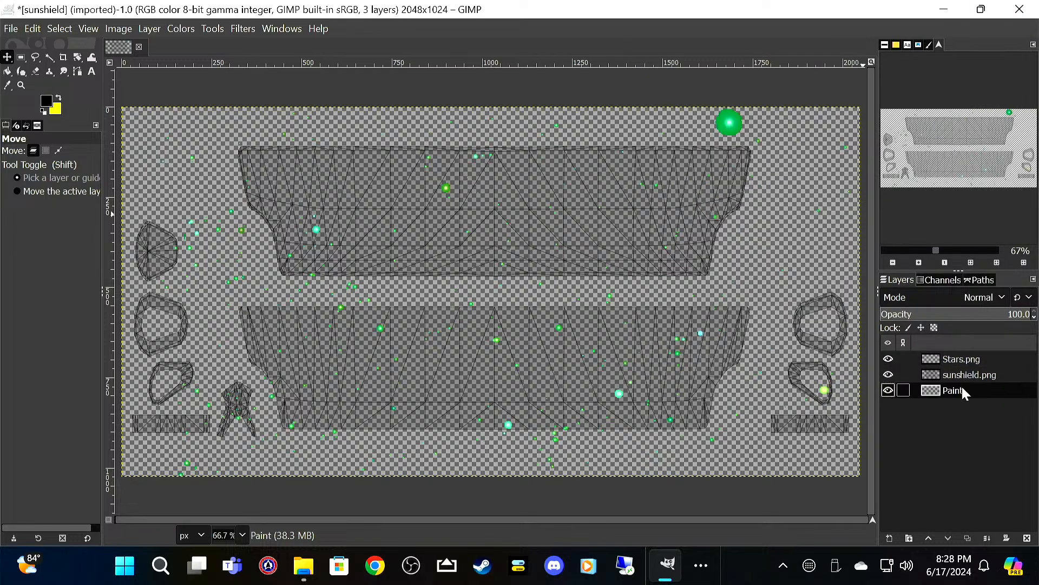
# Step: Set the Stars.png layer's opacity to 50
pyautogui.click(977, 359)
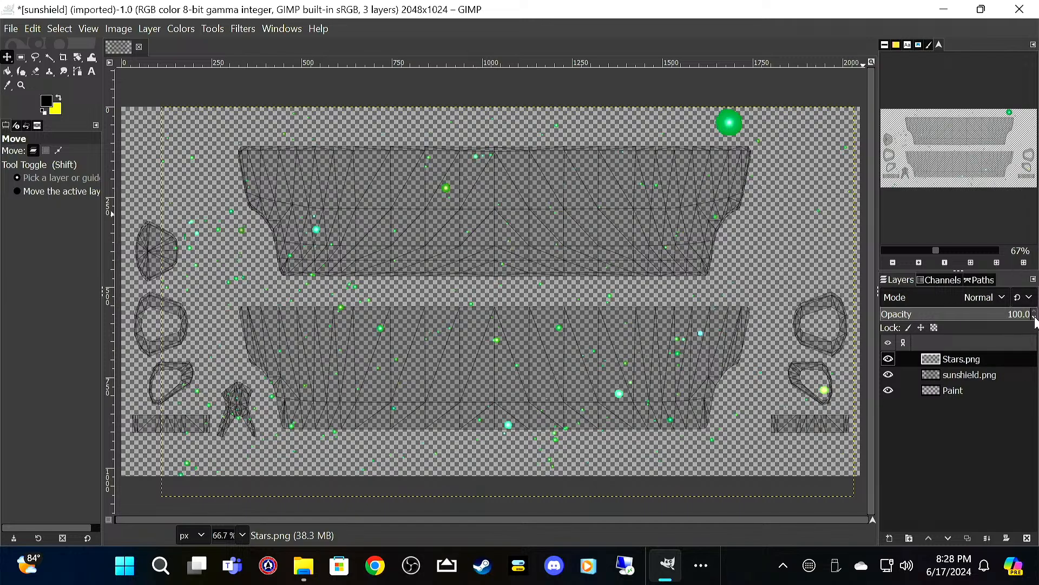
pyautogui.click(1034, 318)
pyautogui.click(1034, 320)
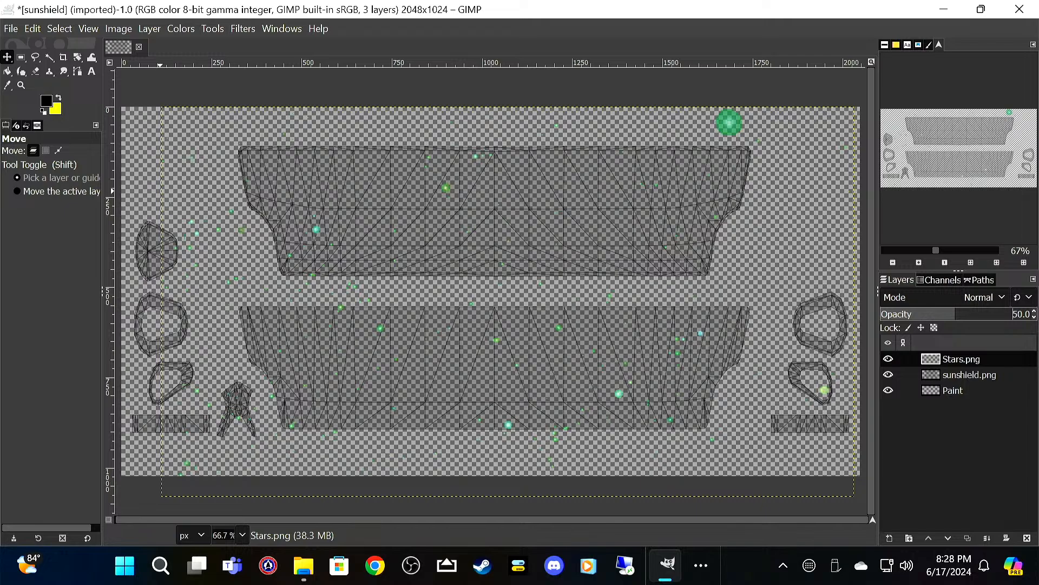
# Step: Save the image as sunshield_star_wars.xcf in the Star Wars > Freightliner folder
pyautogui.click(13, 29)
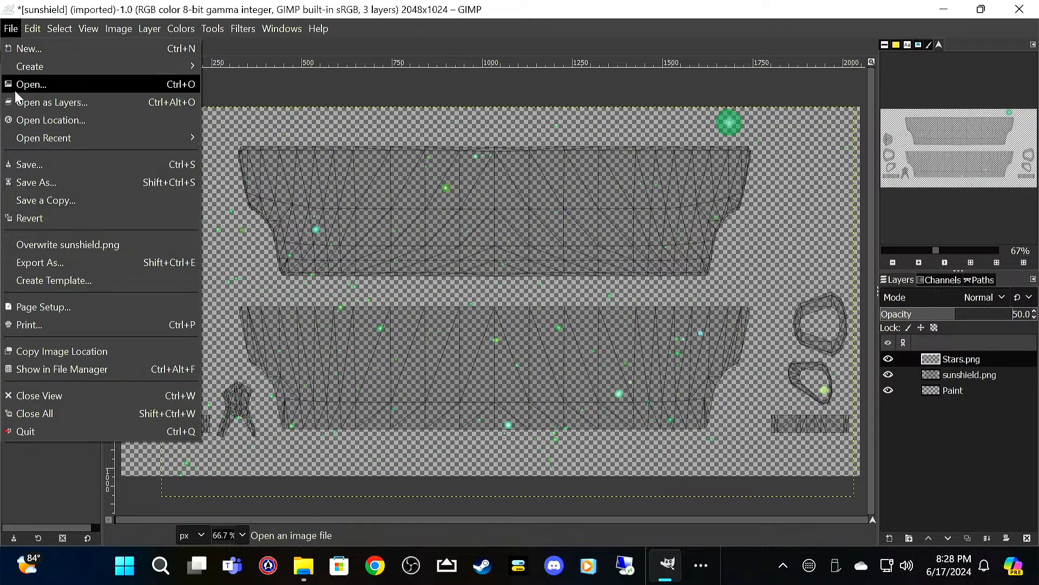
pyautogui.click(38, 164)
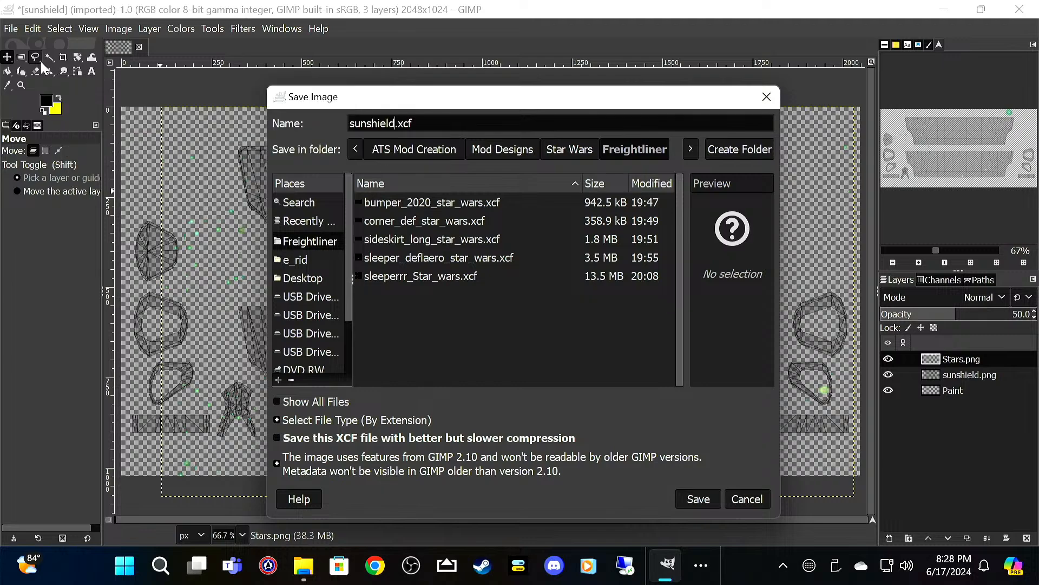
pyautogui.write('_star_wars')
pyautogui.press('Return')
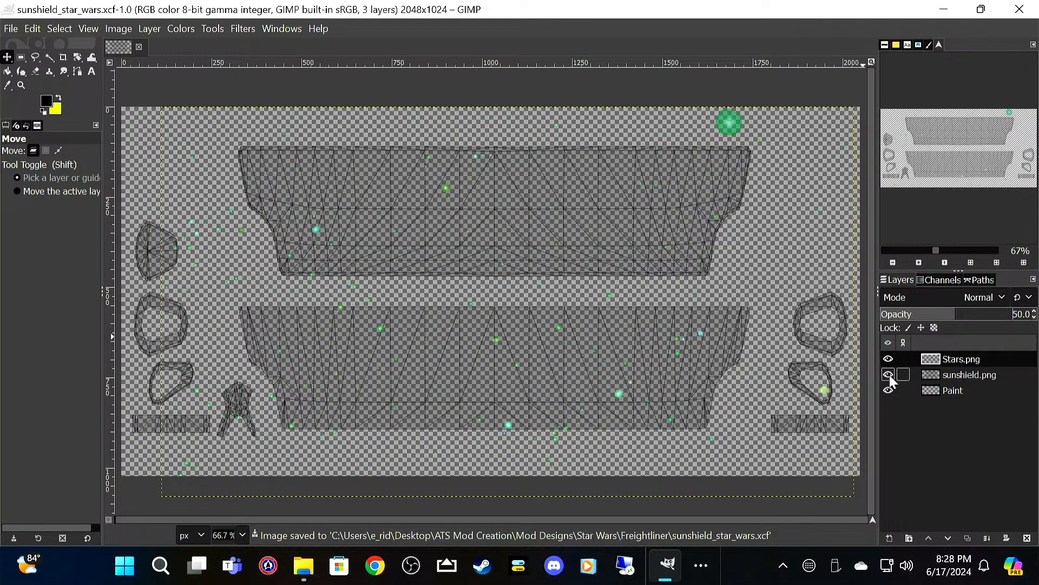
# Step: Fill the Paint layer with black using Bucket Fill and save the image
pyautogui.click(934, 389)
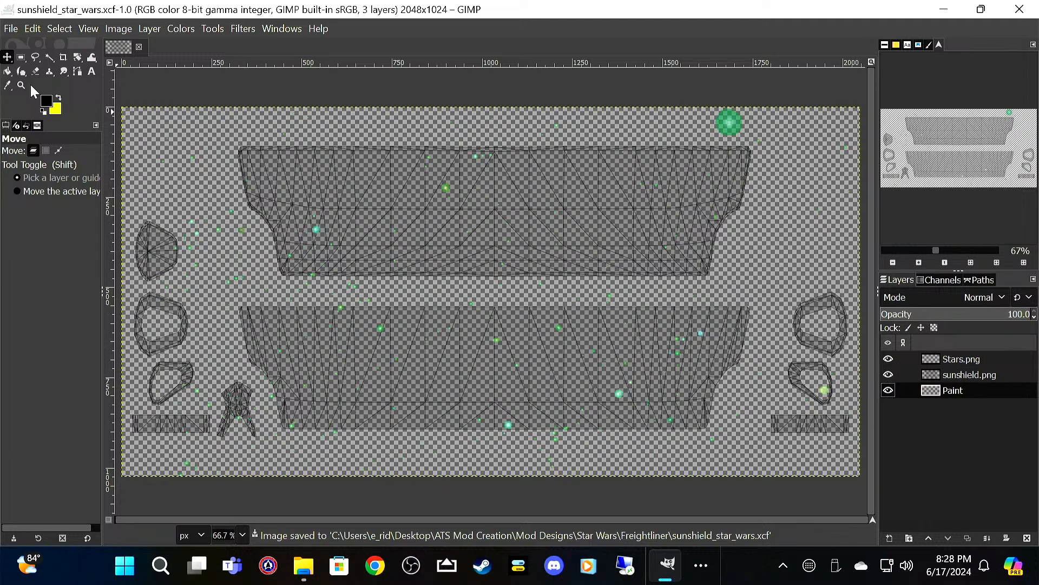
pyautogui.hotkey('shift', 'b')
pyautogui.click(141, 133)
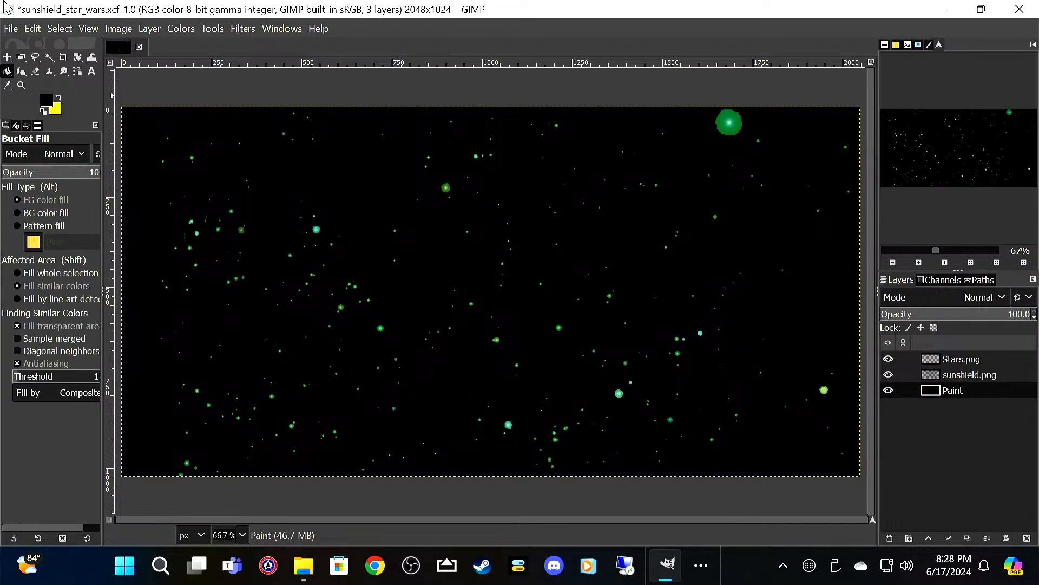
pyautogui.click(13, 29)
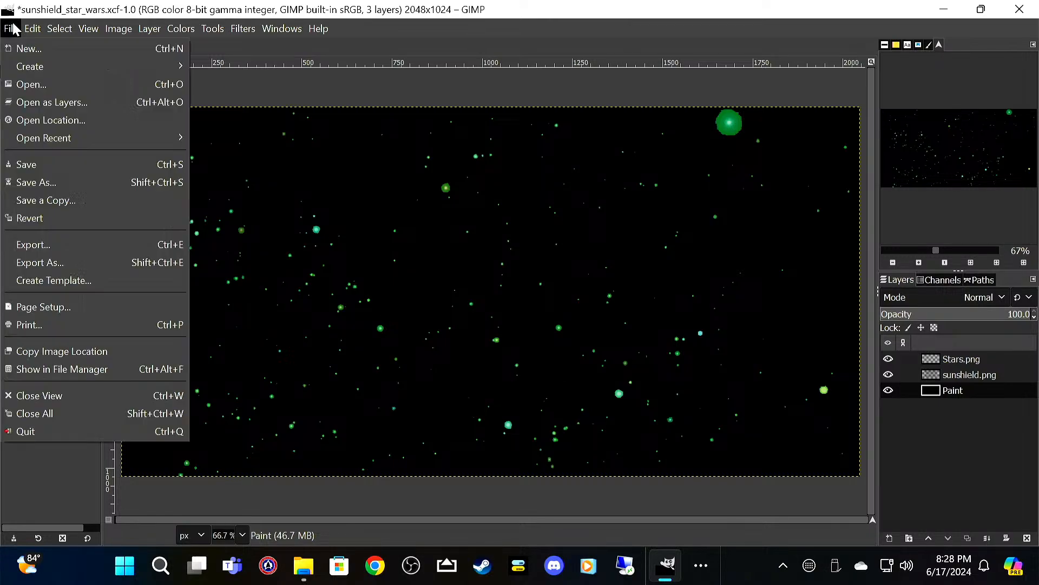
pyautogui.click(47, 160)
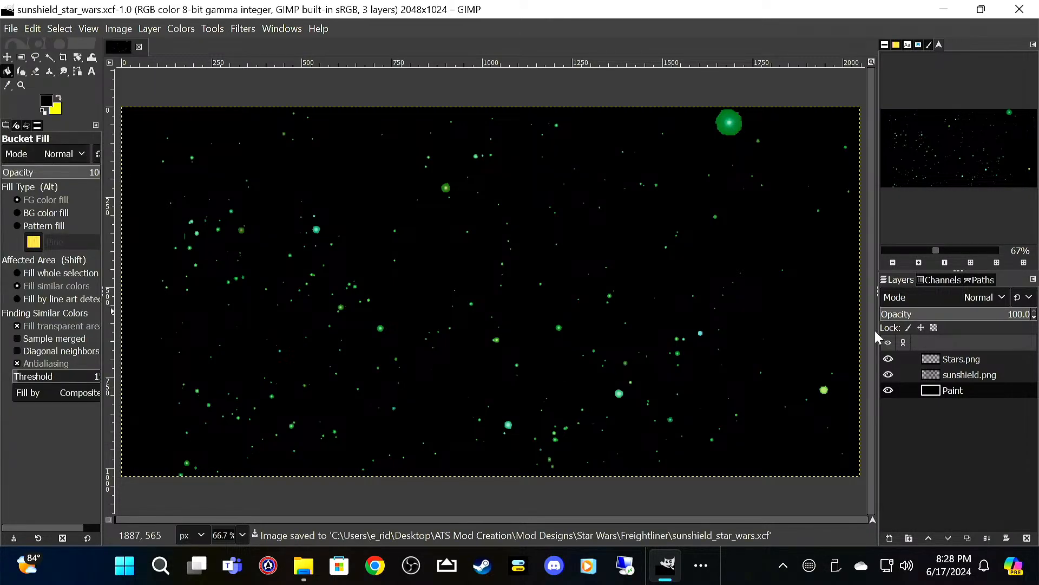
# Step: Hide the sunshield.png layer and export the image as sunshield_star_wars.png in the Star Wars > Freightliner folder
pyautogui.click(888, 375)
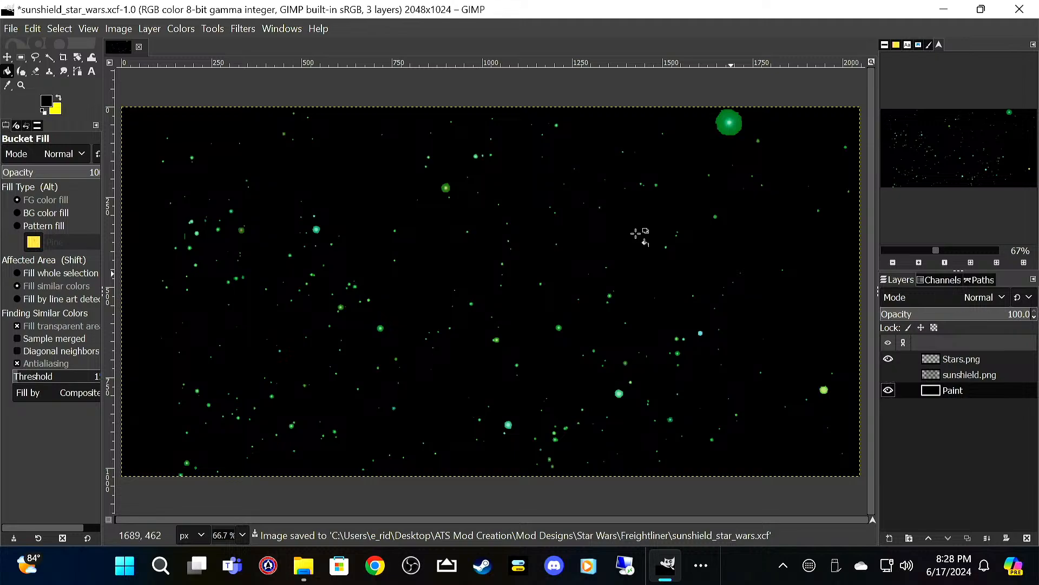
pyautogui.click(13, 29)
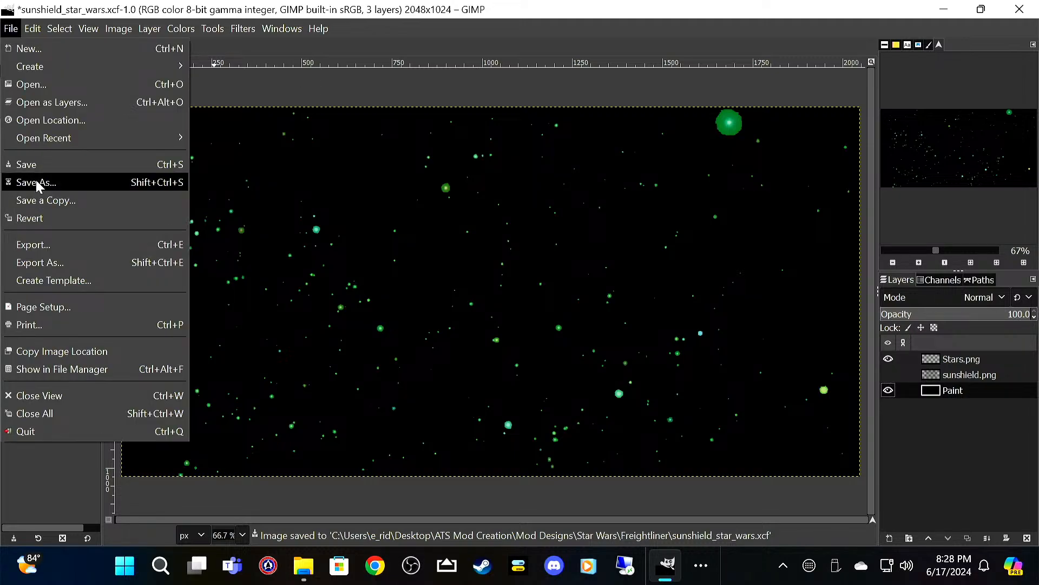
pyautogui.click(46, 242)
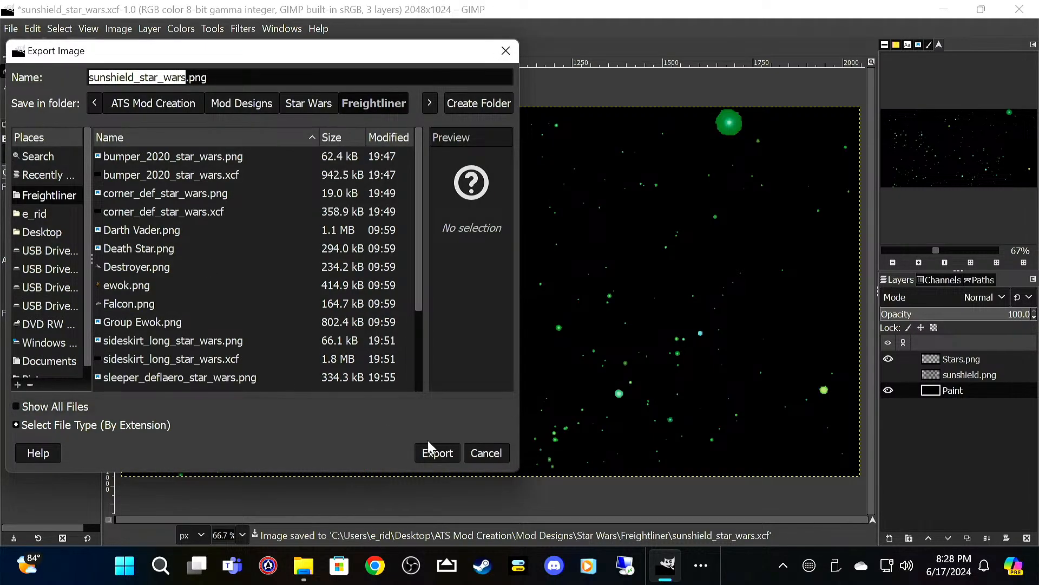
pyautogui.click(439, 452)
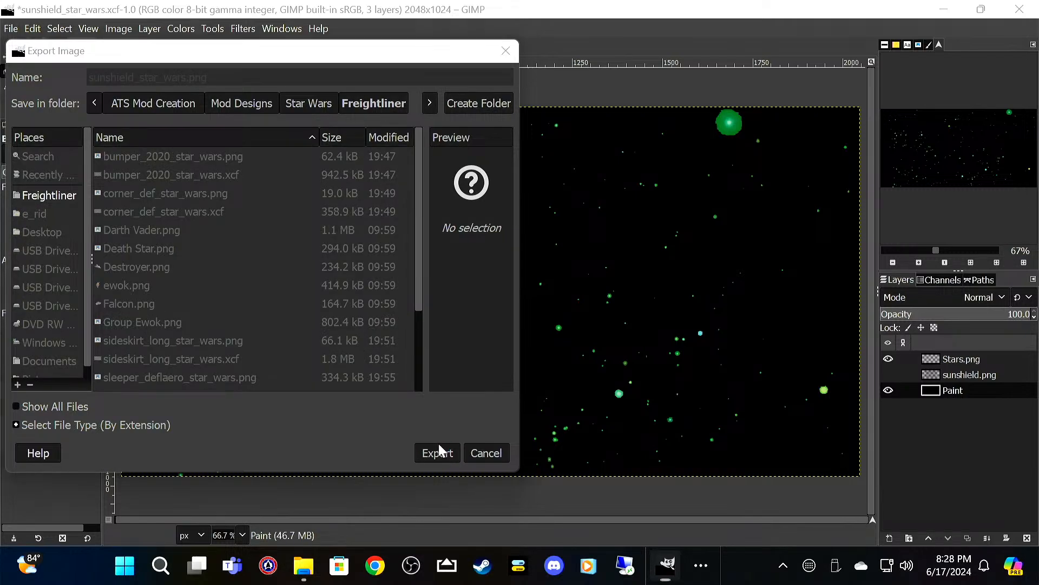
pyautogui.click(556, 469)
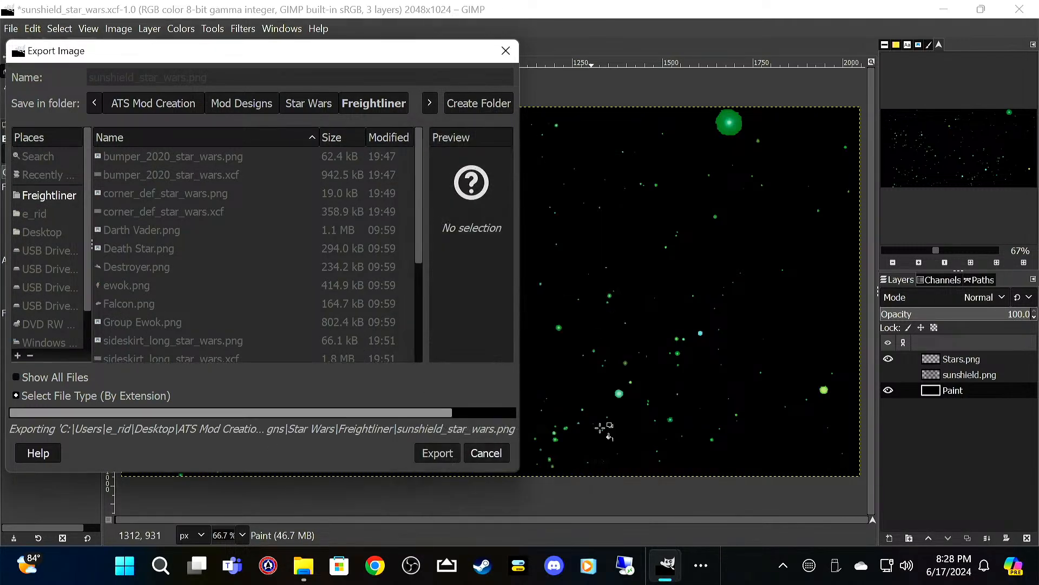
# Step: Quit GIMP discarding the unsaved changes, and delete sunshield.png from the Freightliner folder before closing its window
pyautogui.click(1020, 8)
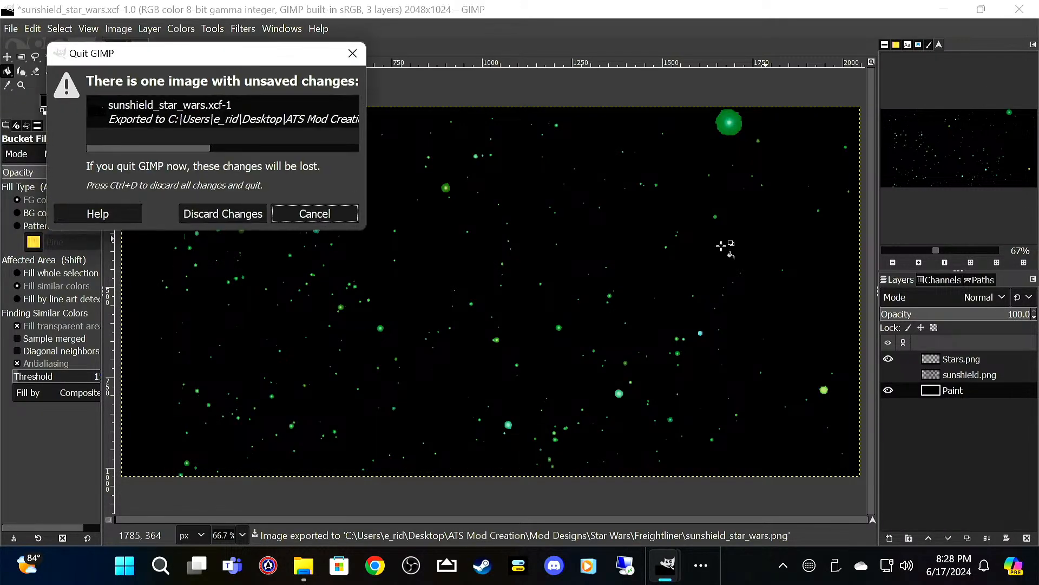
pyautogui.click(236, 212)
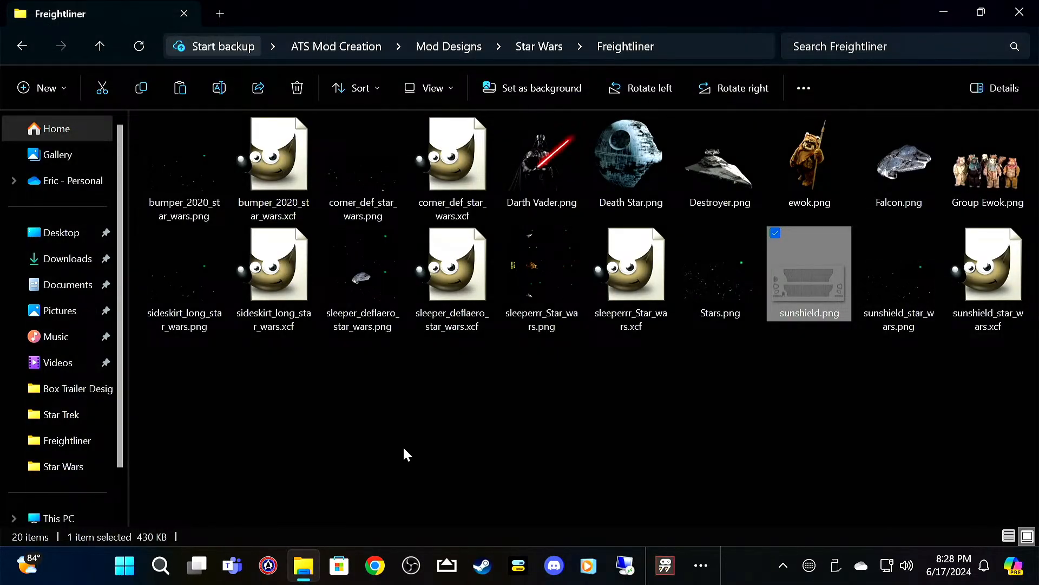
pyautogui.press('Delete')
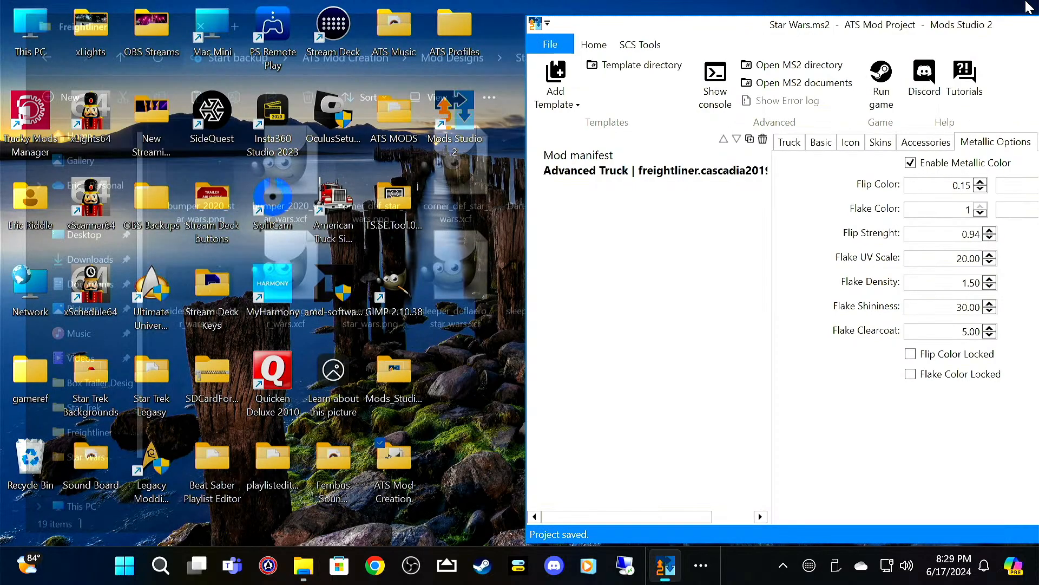
pyautogui.click(1020, 12)
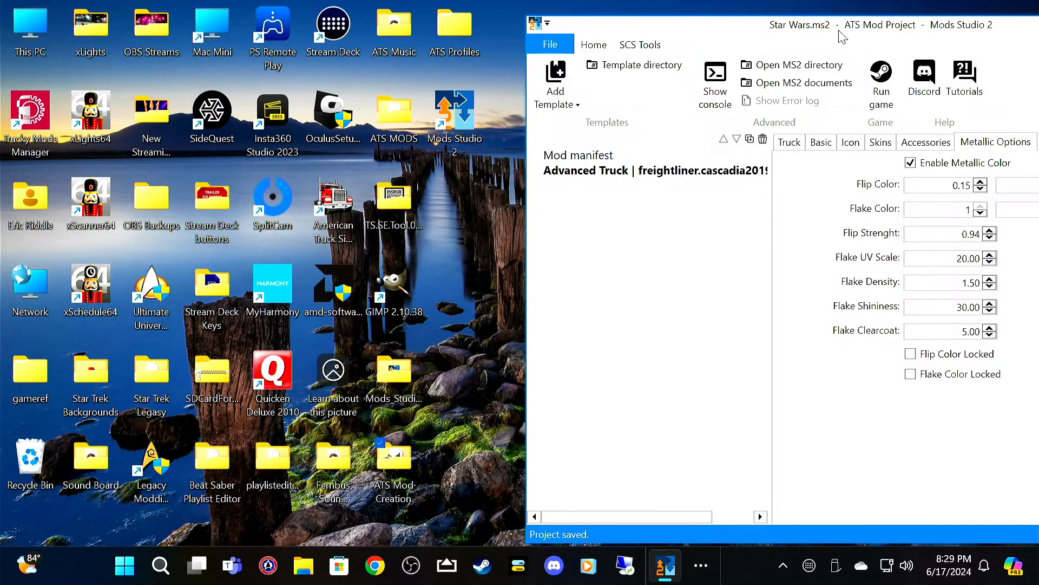
# Step: In Mods Studio 2, add another accessory image to the truck and load sunshield_star_wars.png from the Freightliner folder
pyautogui.moveTo(843, 37); pyautogui.dragTo(372, 24)
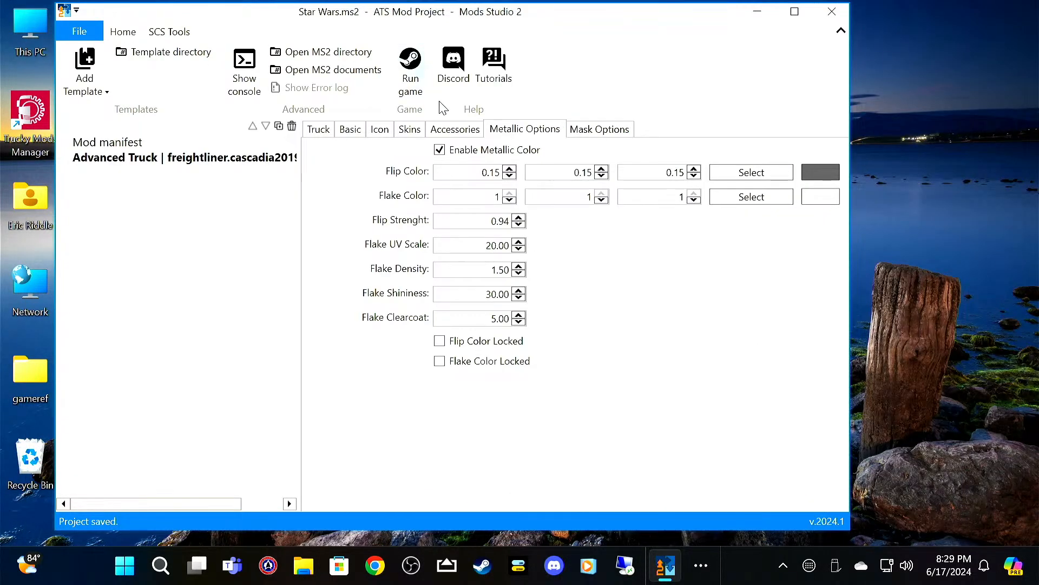
pyautogui.click(461, 134)
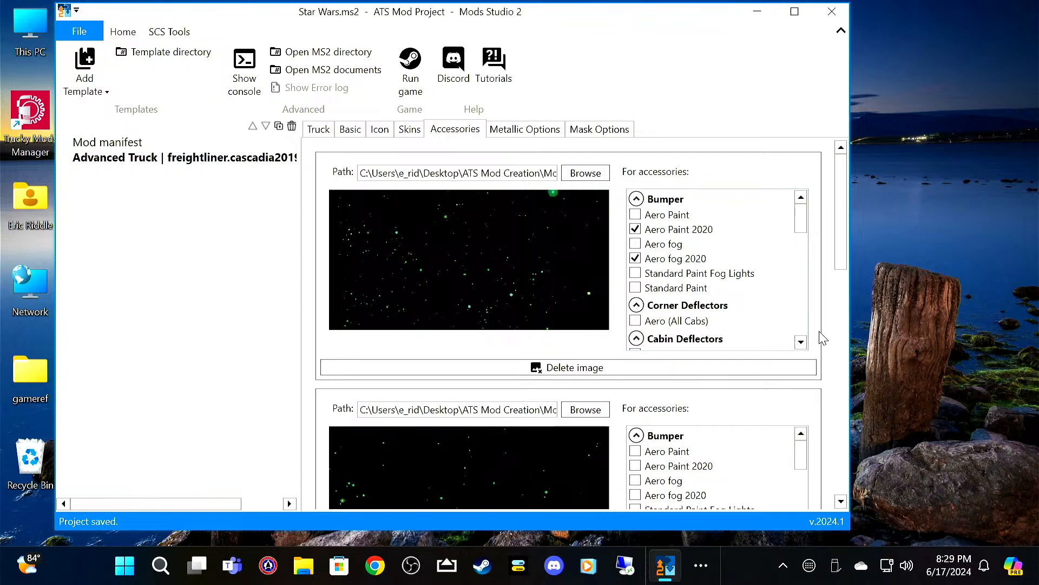
pyautogui.scroll(-3, 846, 313)
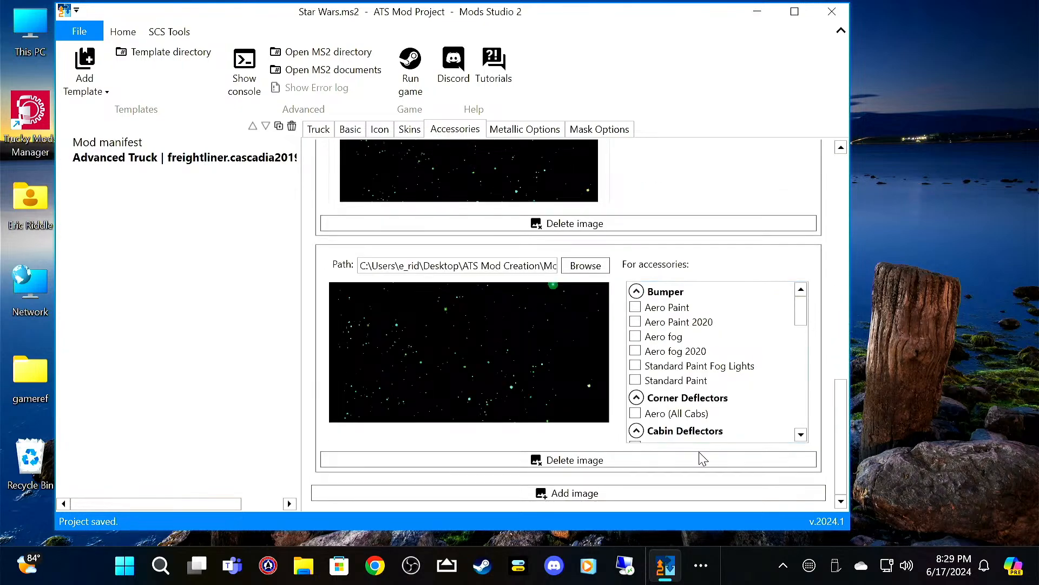
pyautogui.click(563, 490)
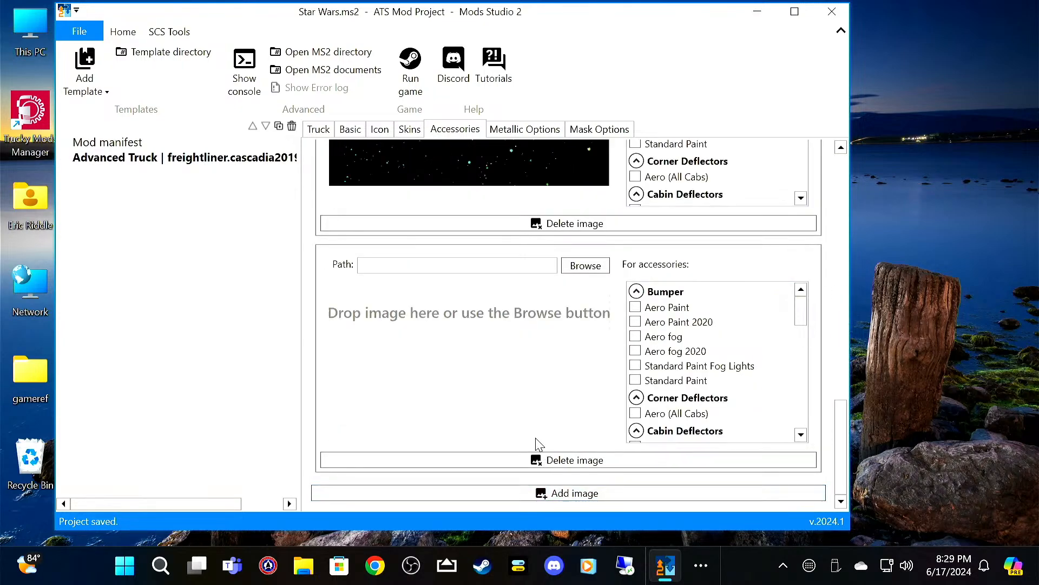
pyautogui.click(585, 265)
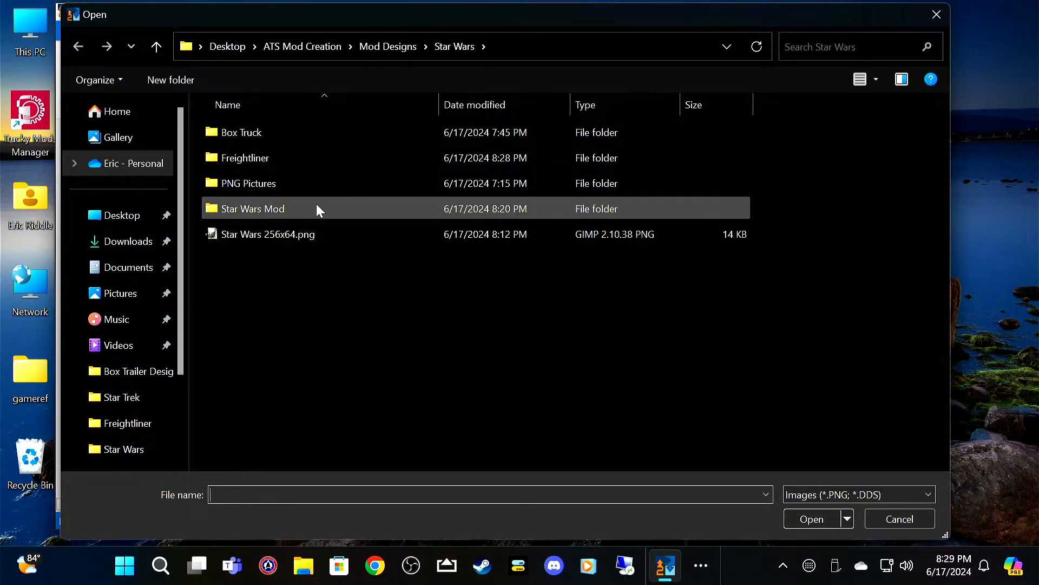
pyautogui.doubleClick(313, 157)
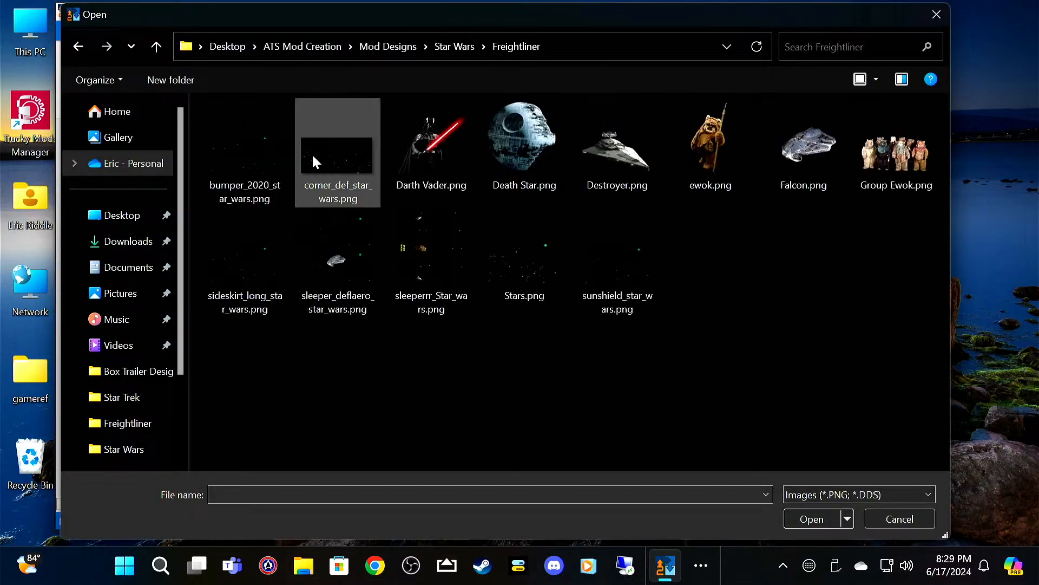
pyautogui.click(578, 267)
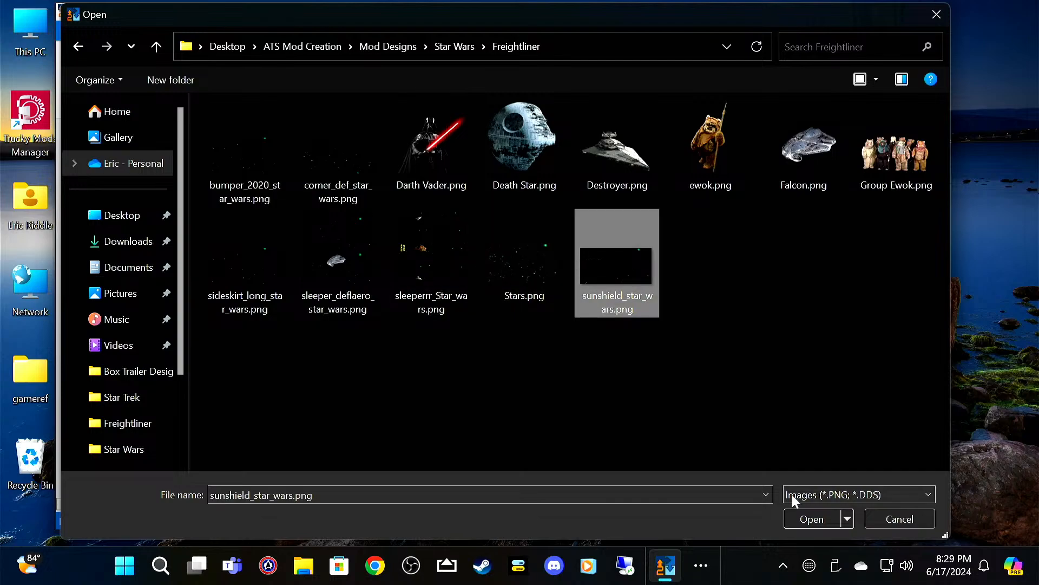
pyautogui.click(806, 521)
# Step: Assign the new accessory image to Standard Sunshield and save the project
pyautogui.scroll(-10, 729, 386)
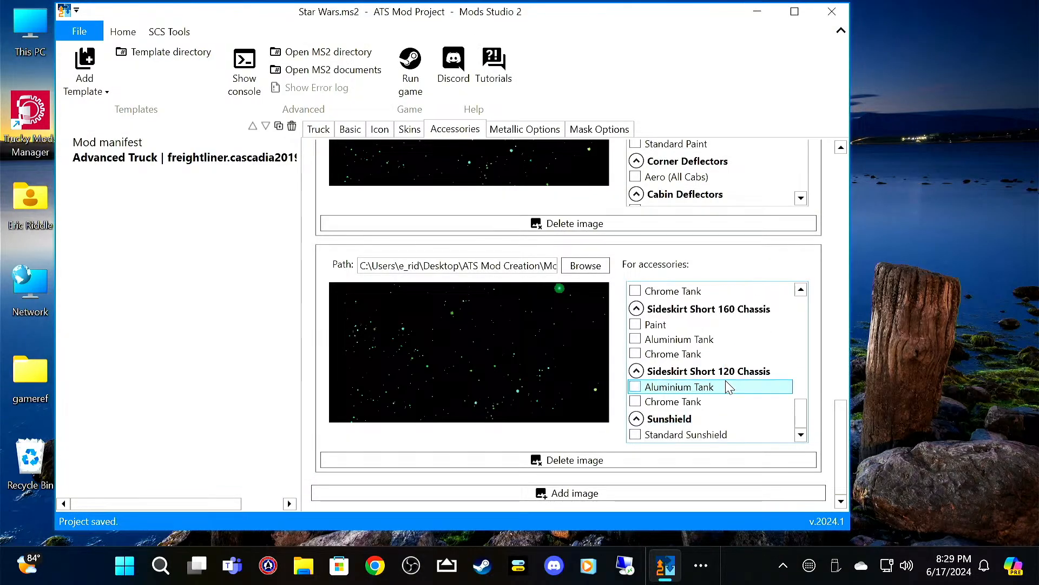
pyautogui.click(636, 435)
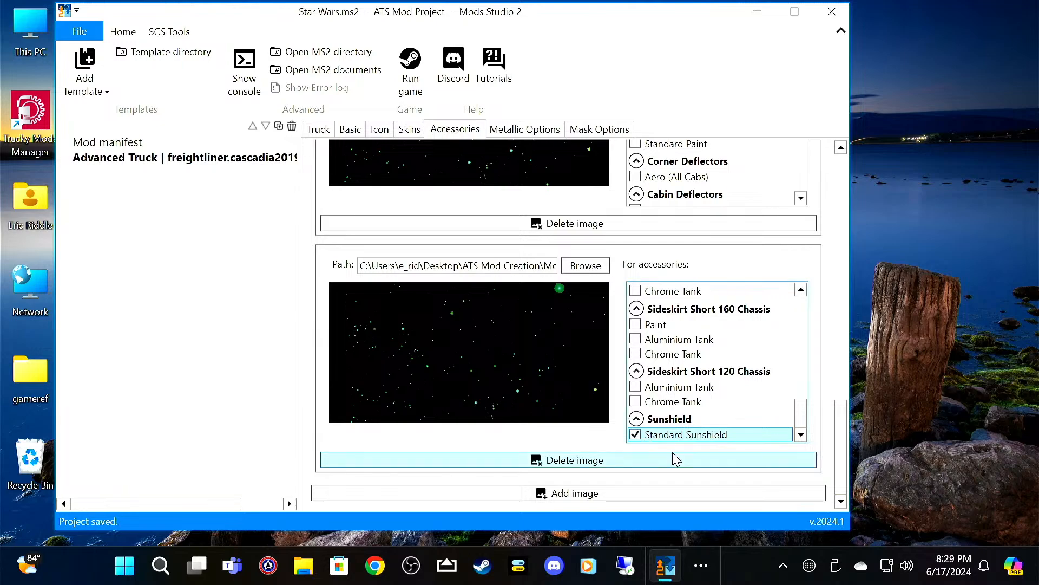
pyautogui.click(87, 37)
pyautogui.click(94, 188)
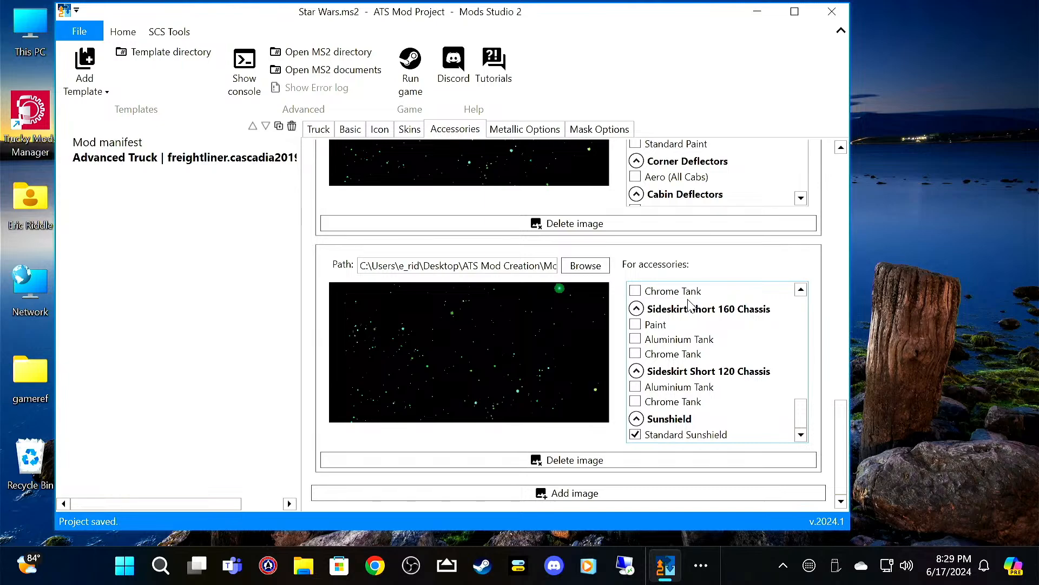
# Step: Open the mod export options and move the window aside to uncover the desktop
pyautogui.click(71, 27)
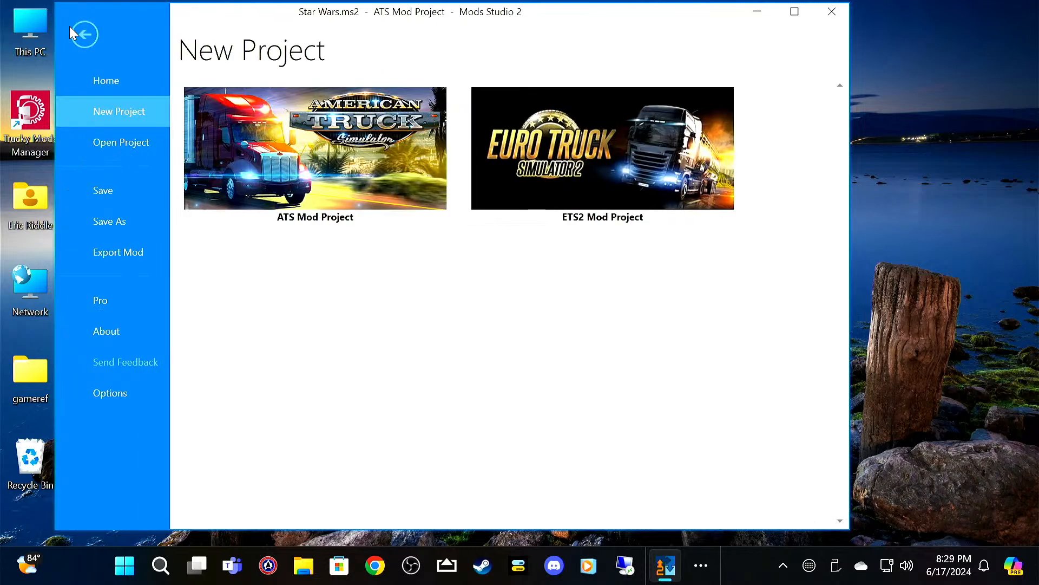
pyautogui.click(144, 252)
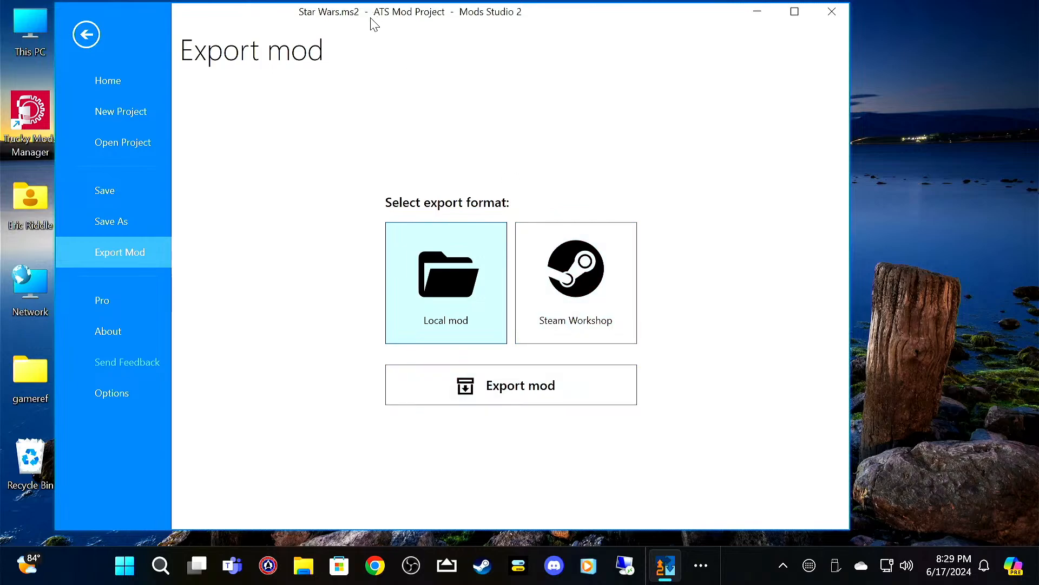
pyautogui.moveTo(377, 21); pyautogui.dragTo(607, 37)
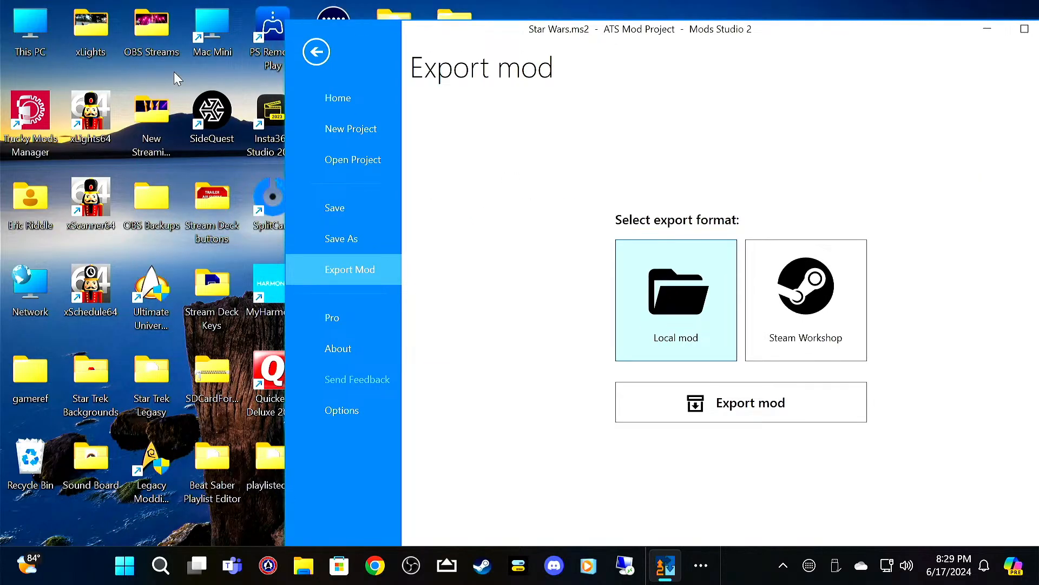
# Step: View the mod folder under Documents > American Truck Simulator, where local mods are stored, and close it
pyautogui.click(34, 34)
pyautogui.doubleClick(33, 32)
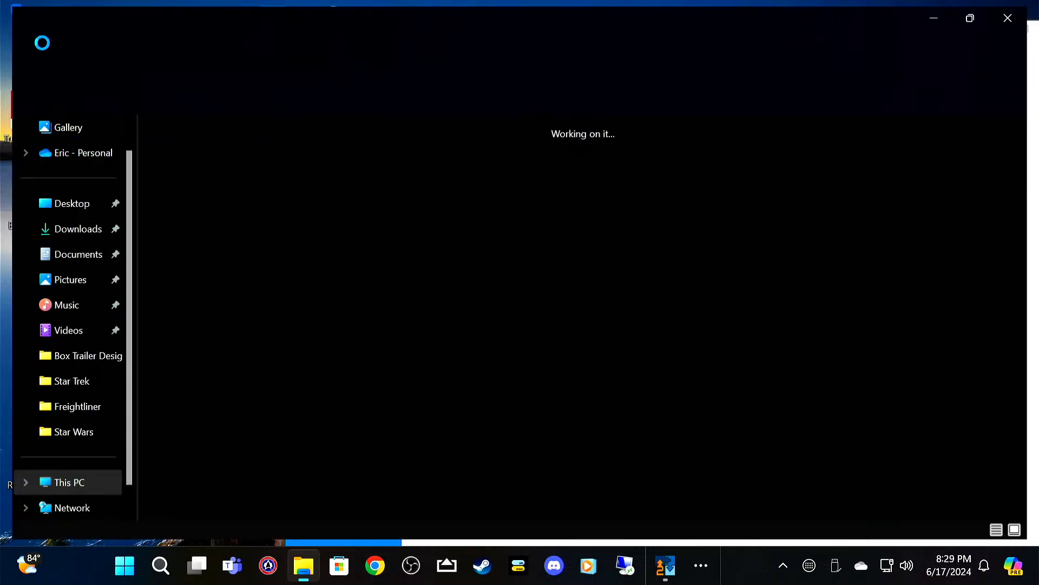
pyautogui.click(87, 264)
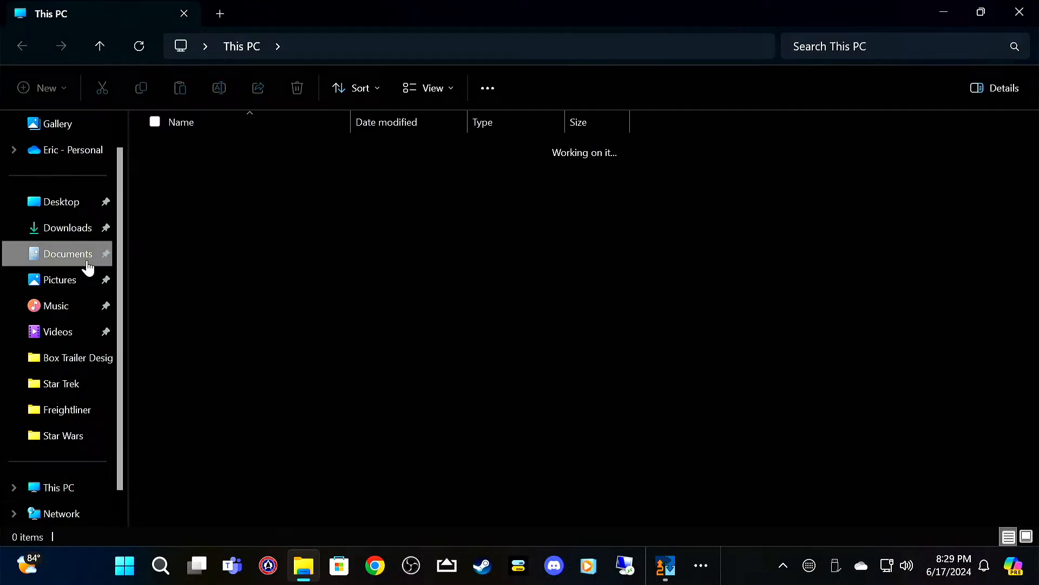
pyautogui.doubleClick(179, 161)
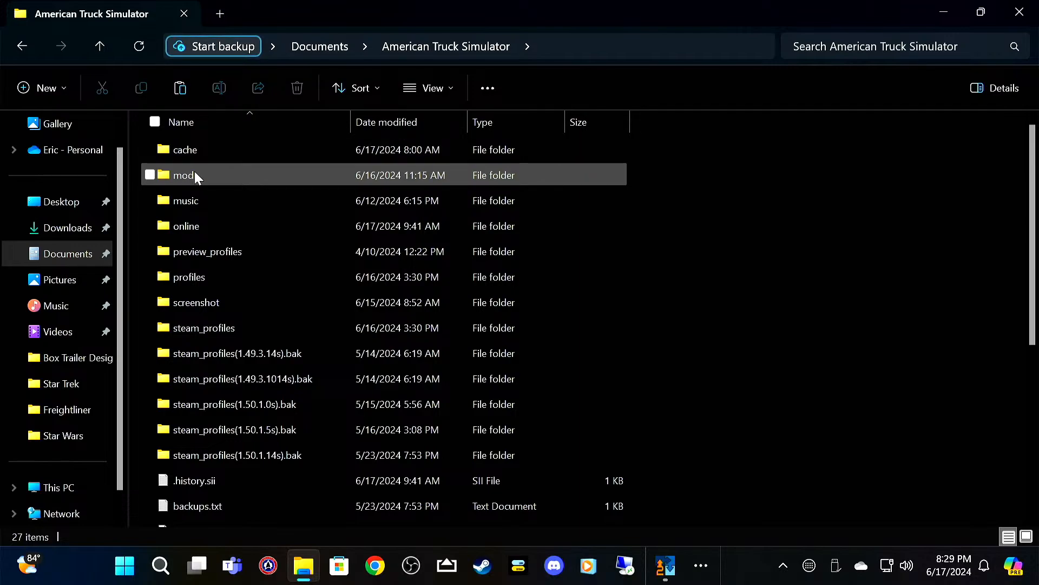
pyautogui.doubleClick(195, 175)
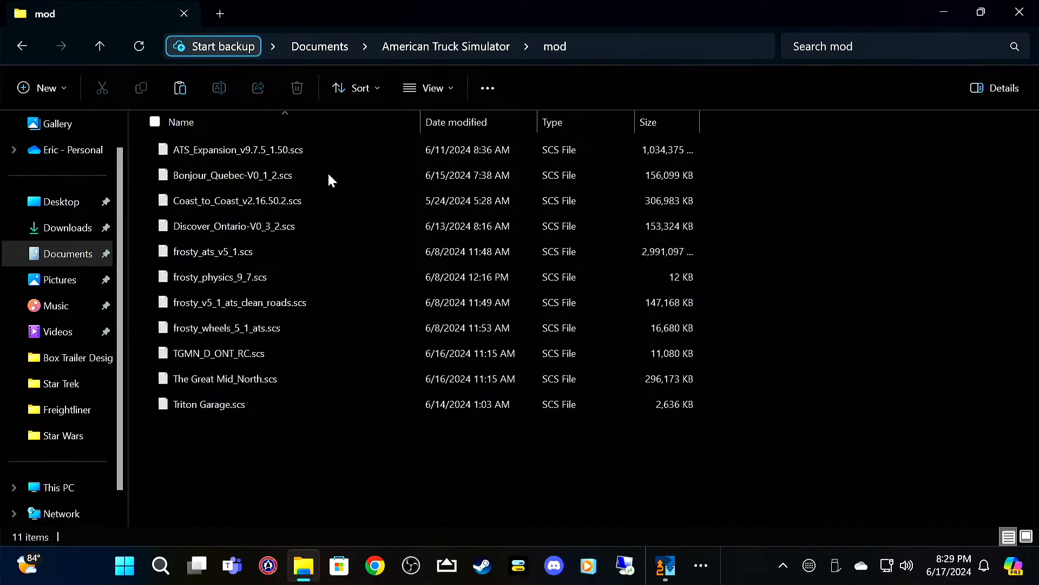
pyautogui.click(1021, 14)
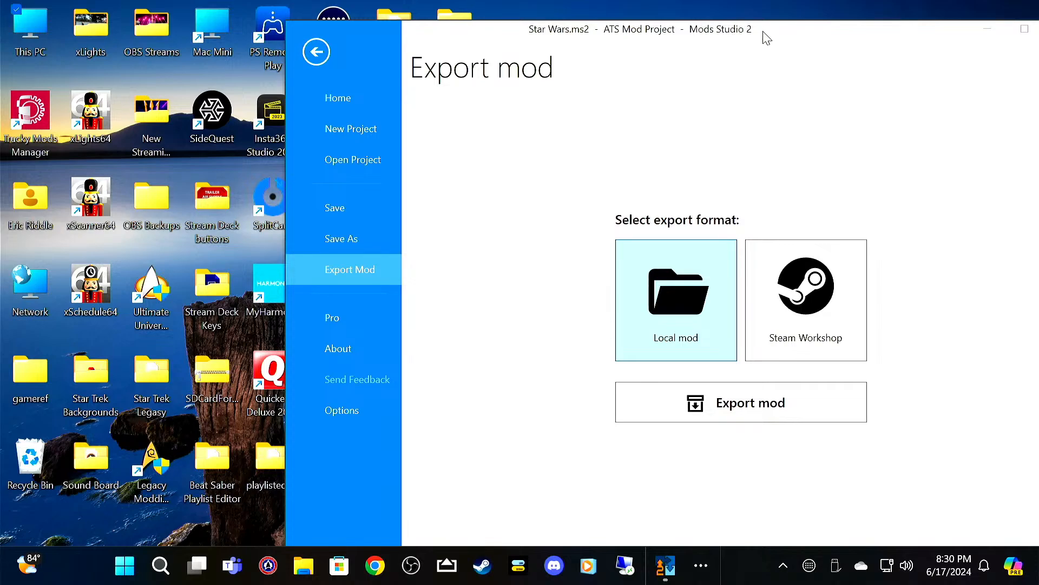
# Step: Export the mod in Steam Workshop format to the Star Wars > Star Wars Mod folder and close Mods Studio 2
pyautogui.moveTo(782, 38); pyautogui.dragTo(623, 40)
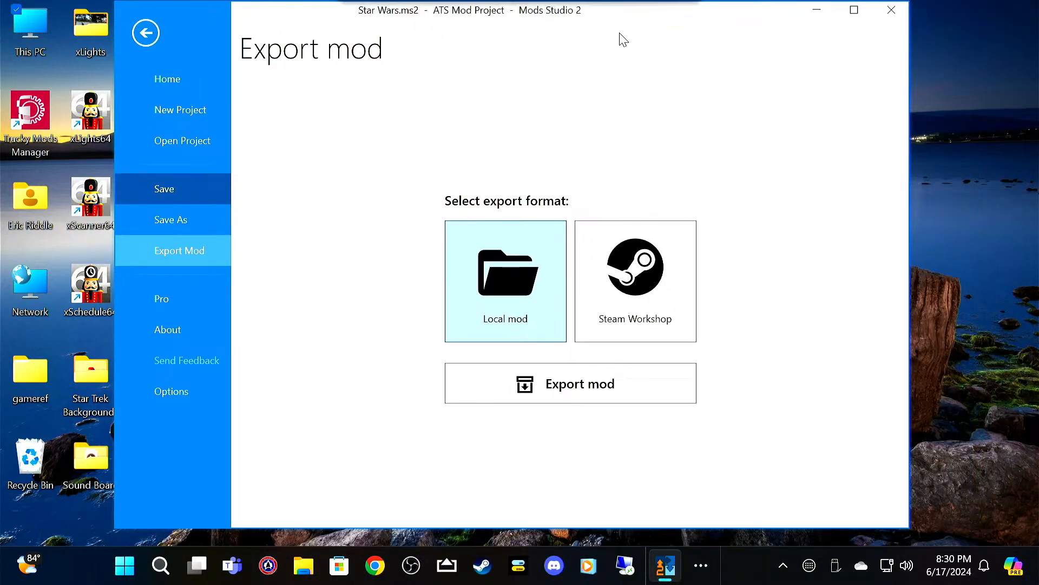
pyautogui.click(637, 298)
pyautogui.click(603, 399)
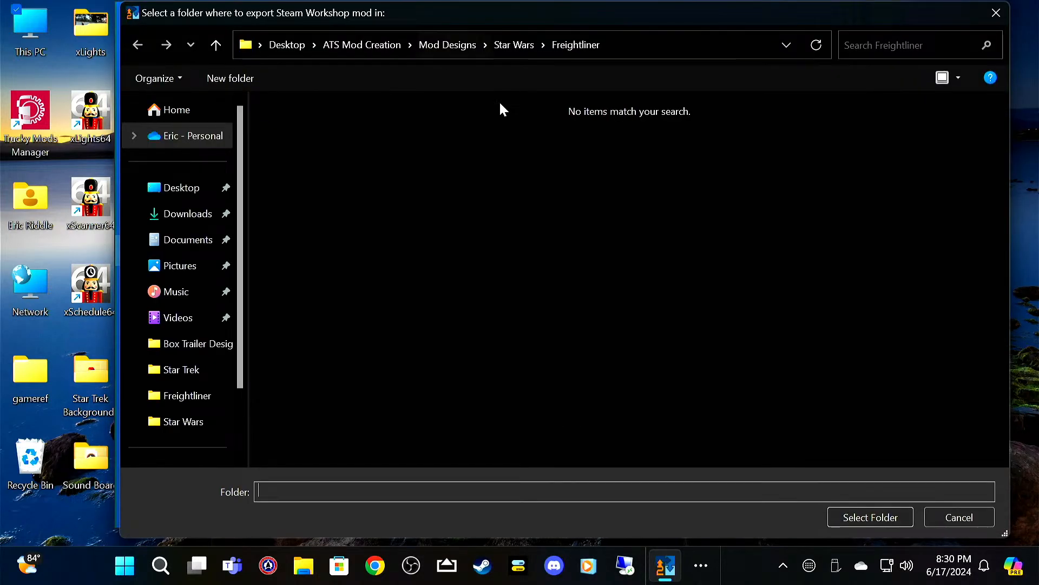
pyautogui.click(516, 47)
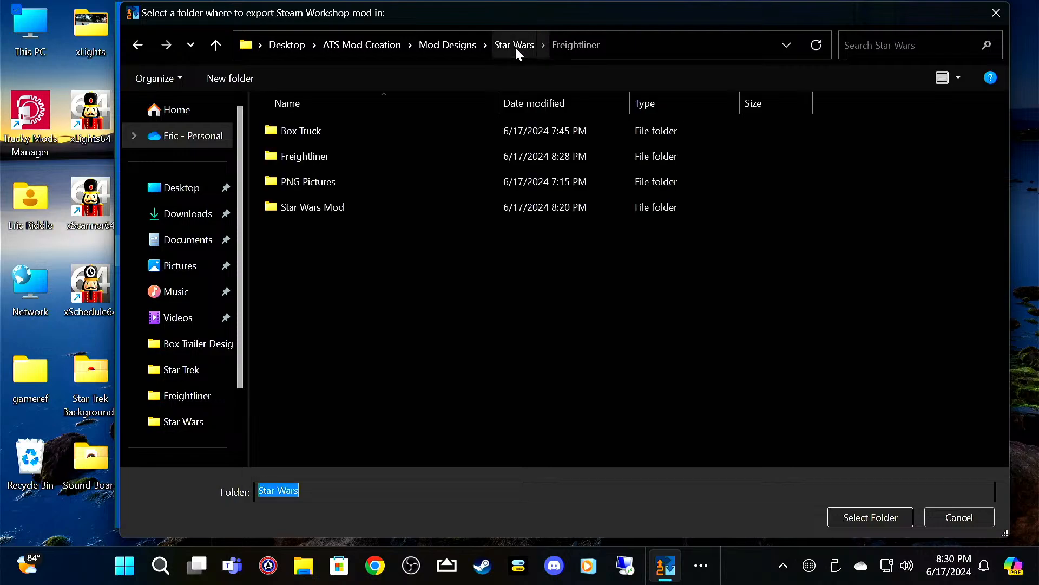
pyautogui.click(386, 209)
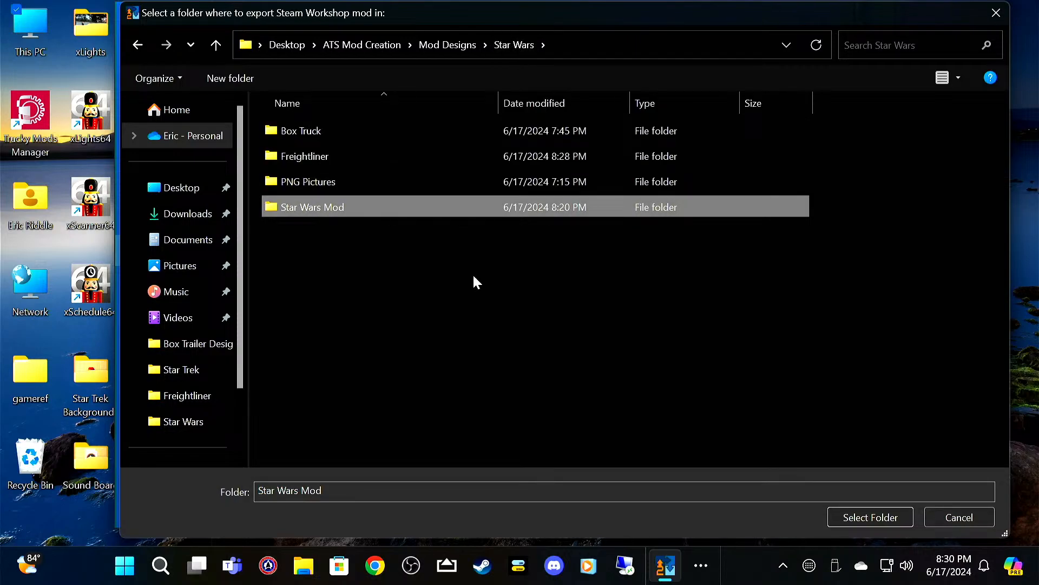
pyautogui.click(902, 517)
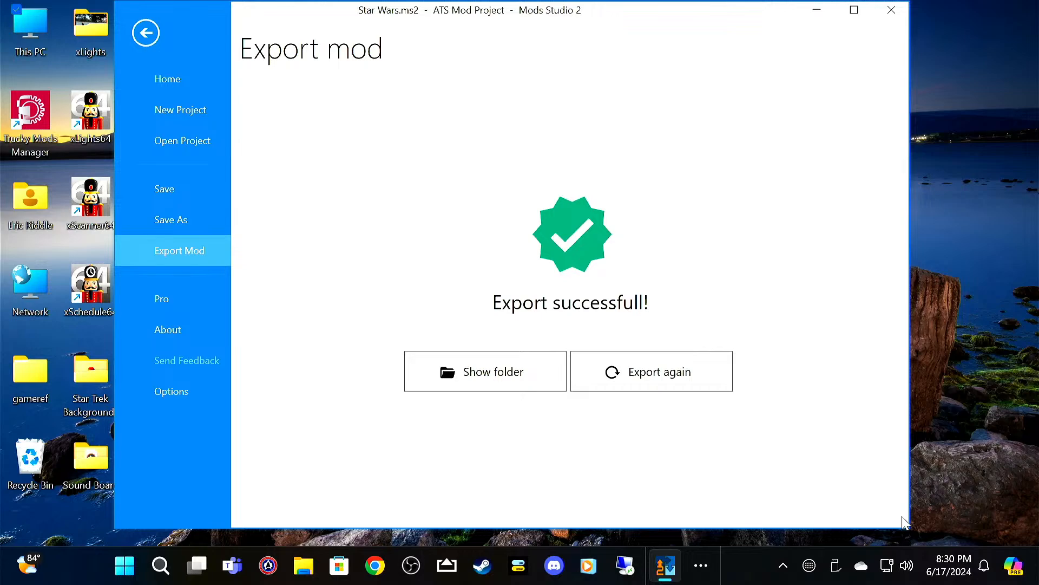
pyautogui.click(891, 12)
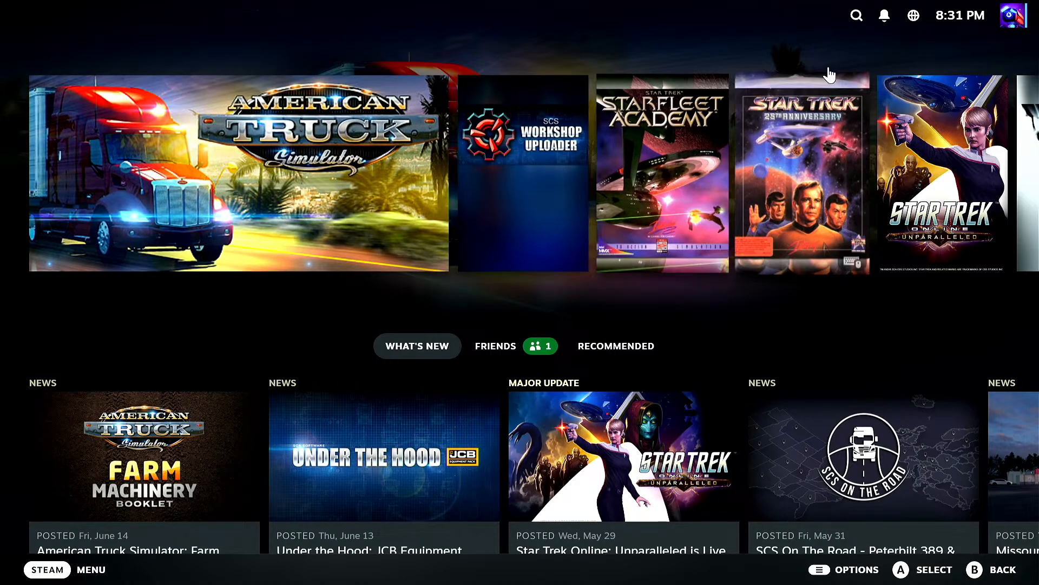
# Step: Search the Steam library and store for "scs", and return to the Steam home screen
pyautogui.click(855, 20)
pyautogui.click(854, 23)
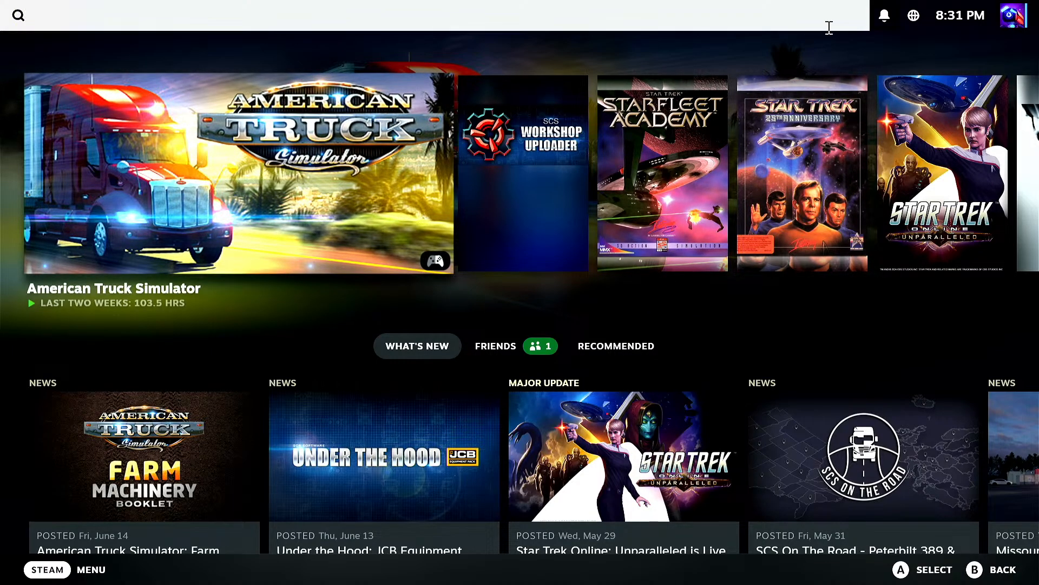
pyautogui.write('sxcs')
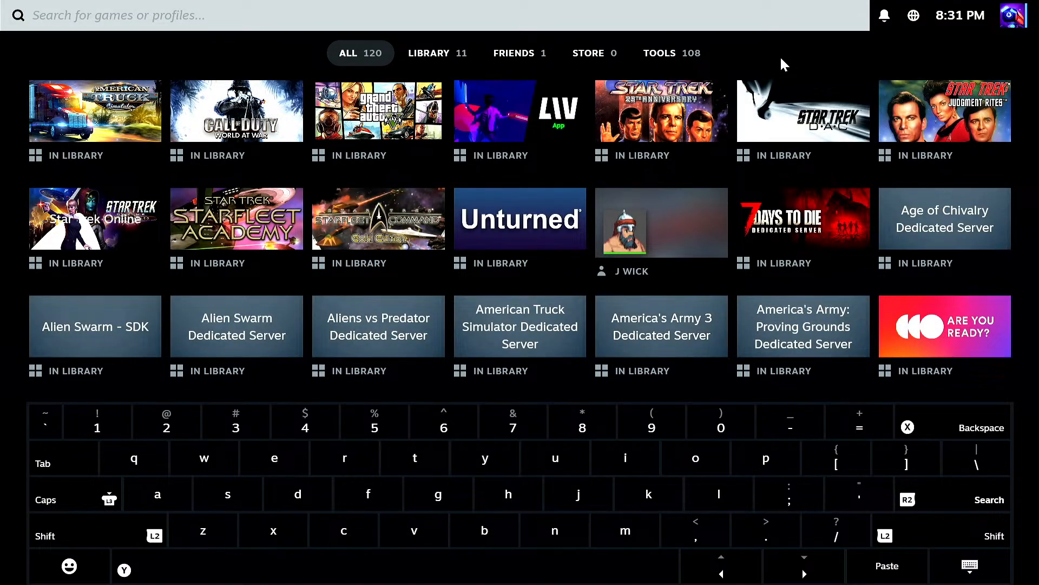
pyautogui.press('BackSpace')
pyautogui.press('BackSpace')
pyautogui.write('c')
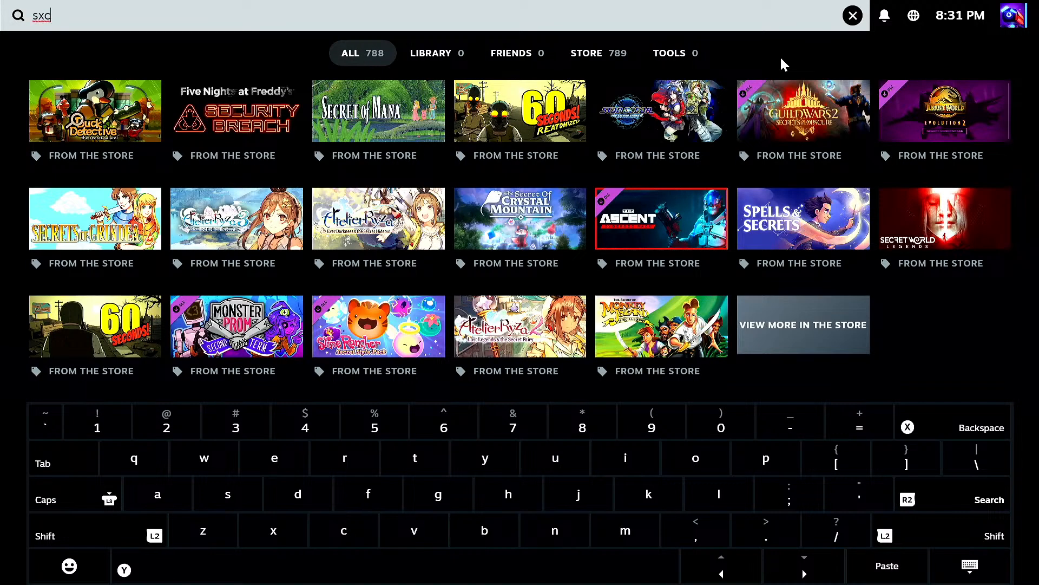
pyautogui.press('BackSpace')
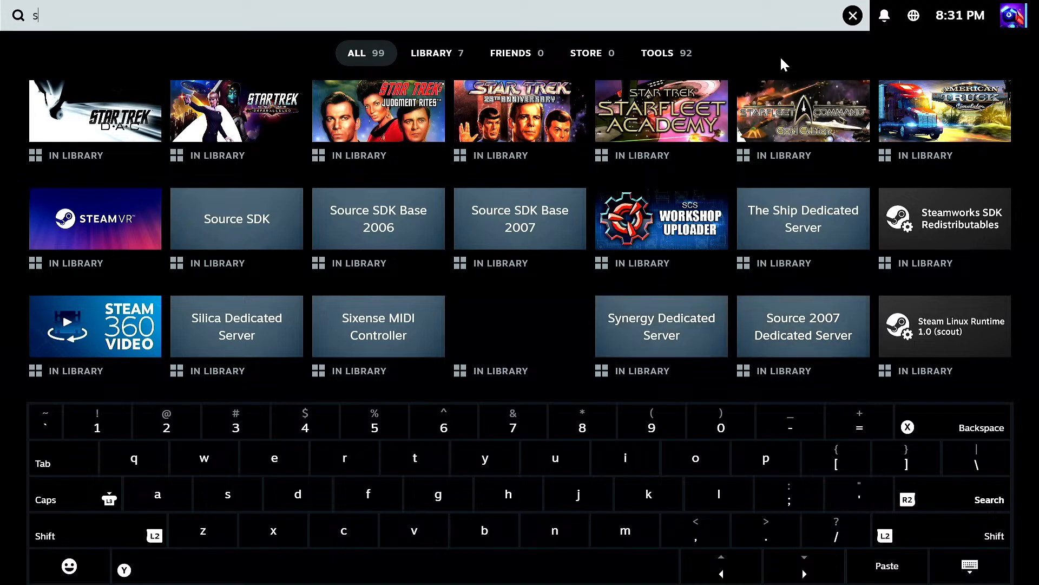
pyautogui.write('cs')
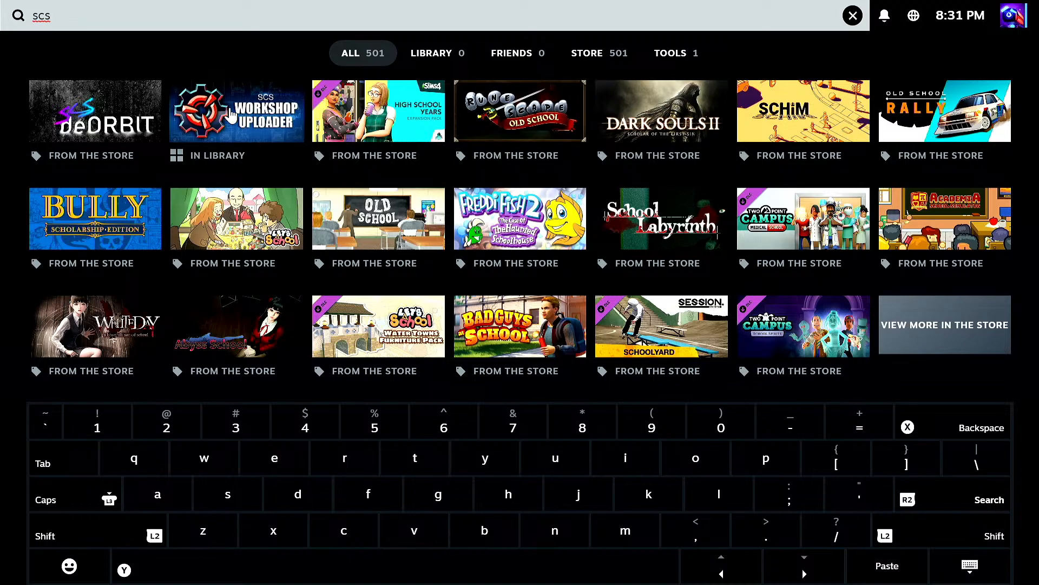
pyautogui.click(852, 14)
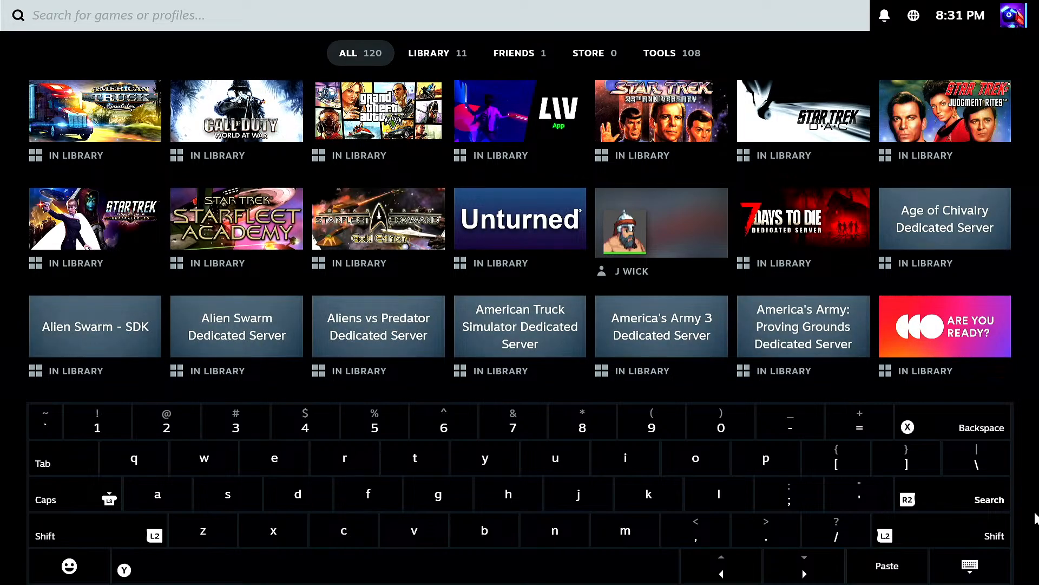
pyautogui.click(995, 563)
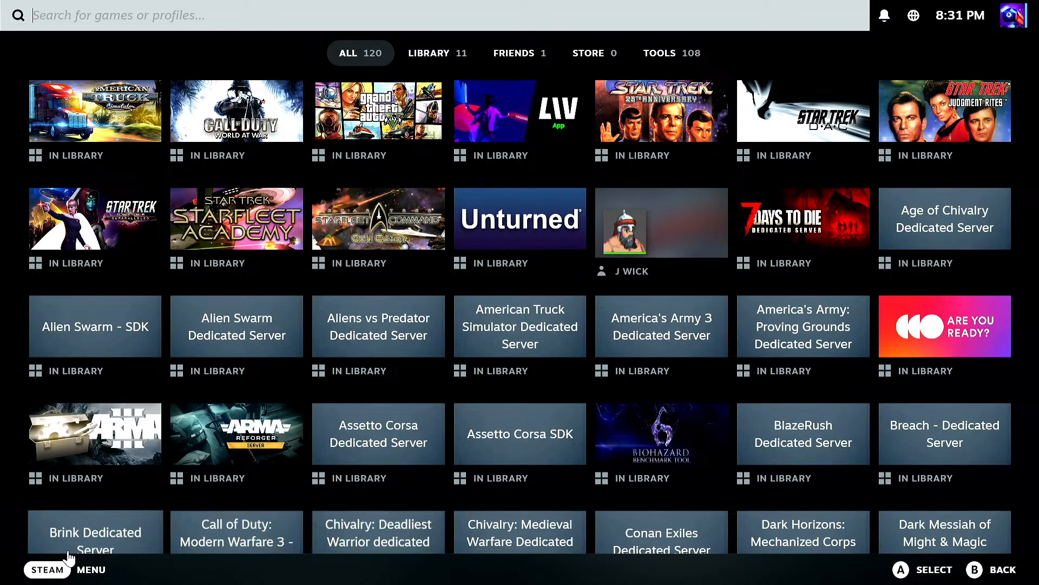
pyautogui.click(58, 572)
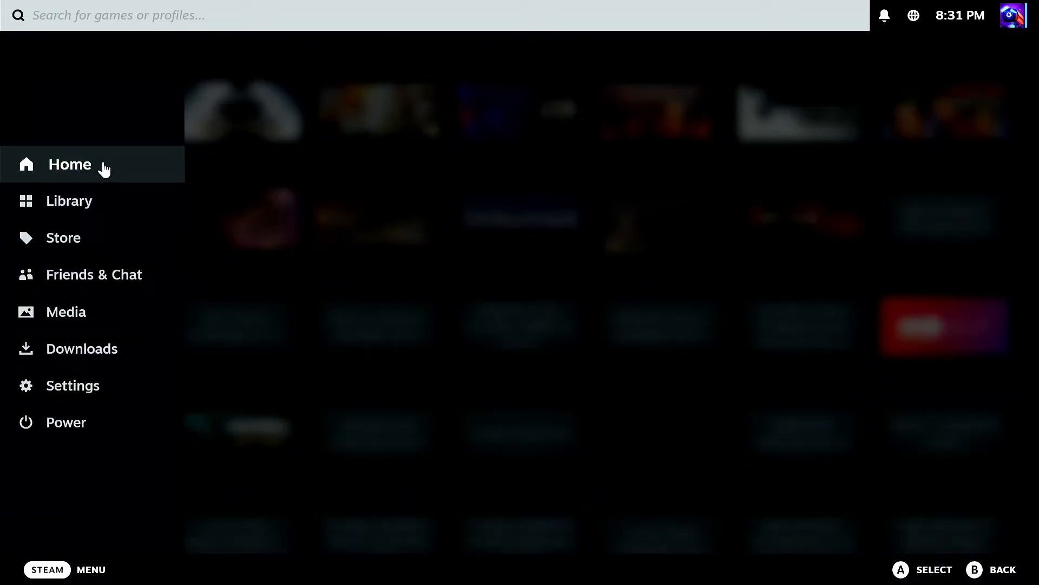
pyautogui.click(134, 175)
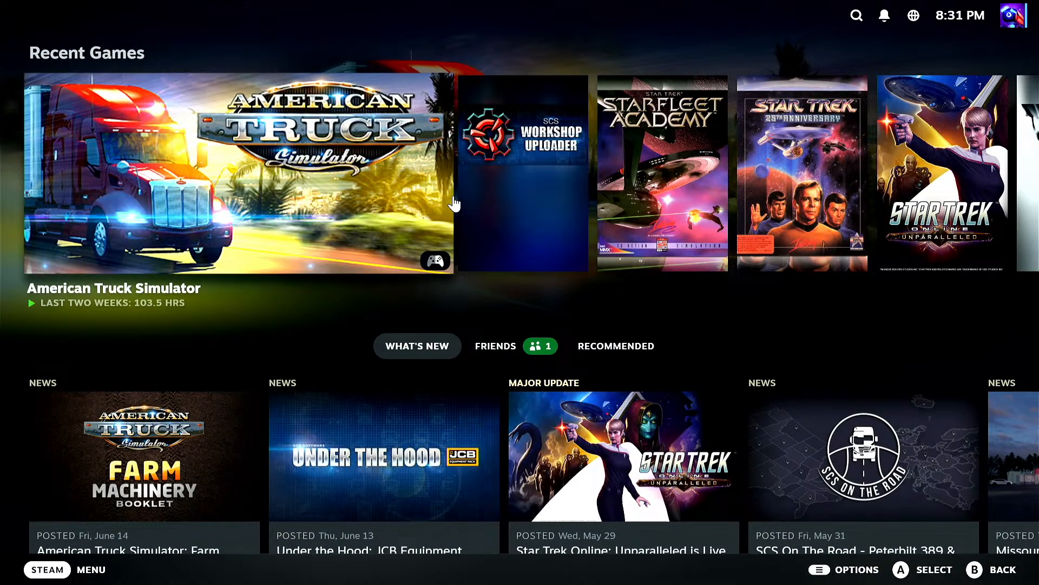
# Step: Launch SCS Workshop Uploader from Steam's recent games and select American Truck Simulator as the game
pyautogui.click(523, 175)
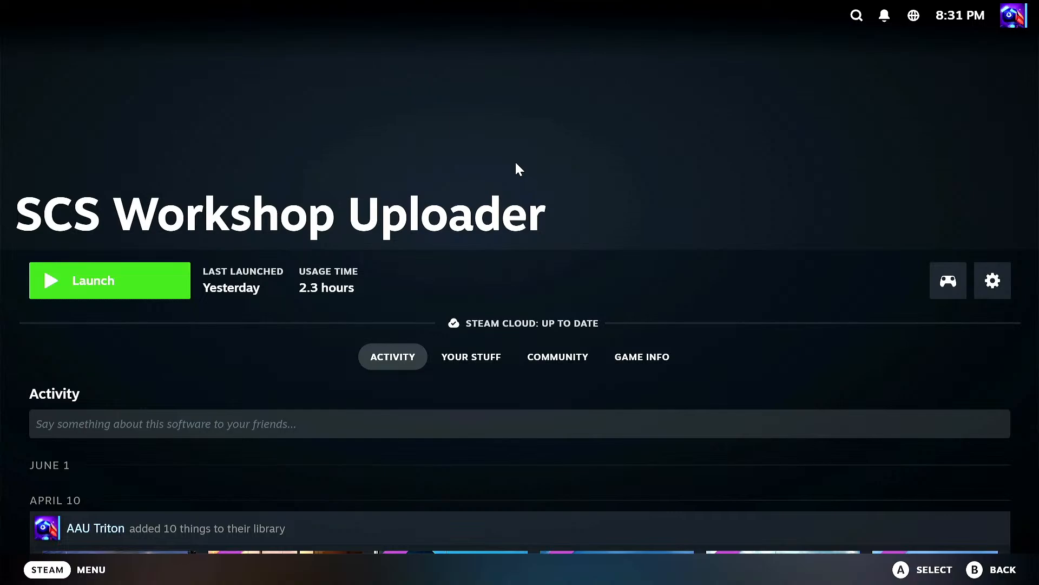
pyautogui.click(130, 281)
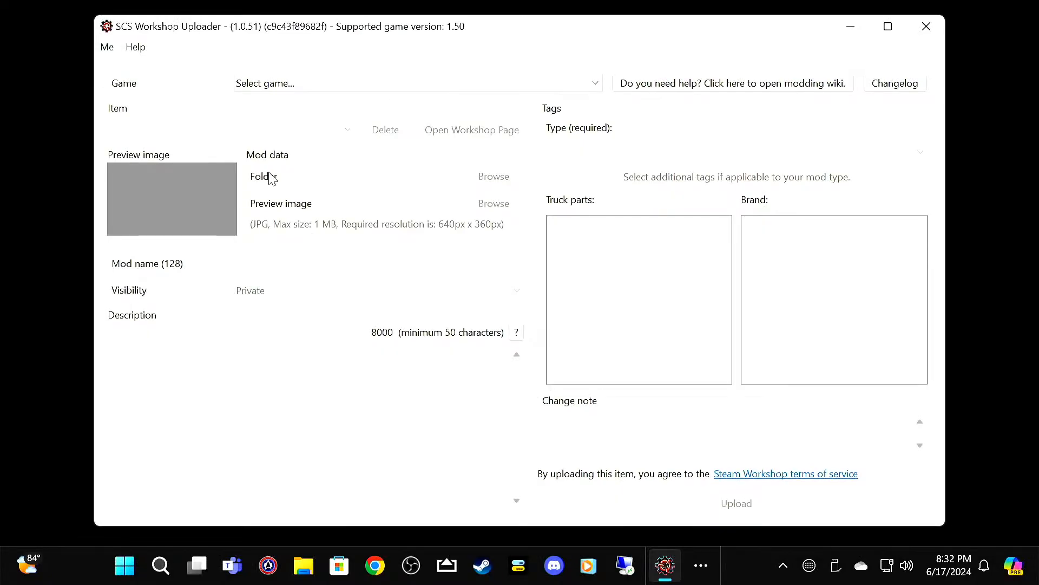
pyautogui.click(330, 86)
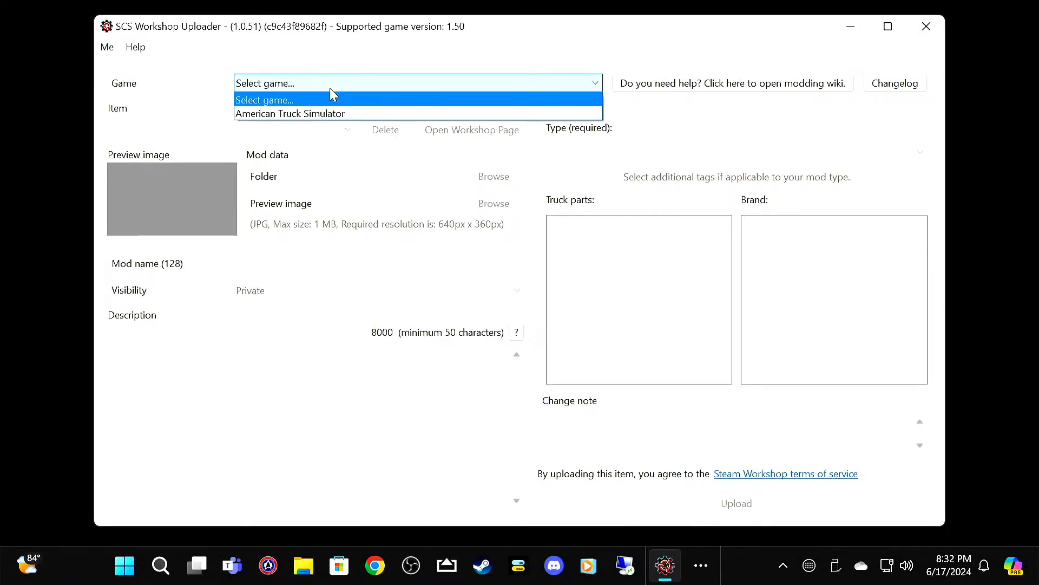
pyautogui.click(347, 114)
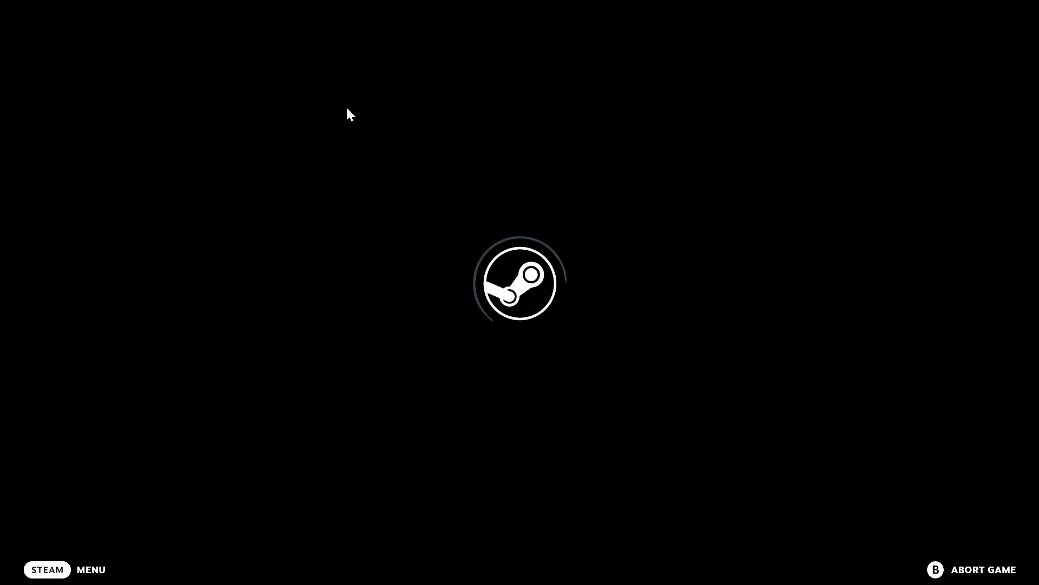
# Step: Bring the SCS Workshop Uploader window back in front of Steam's loading screen
pyautogui.press('super')
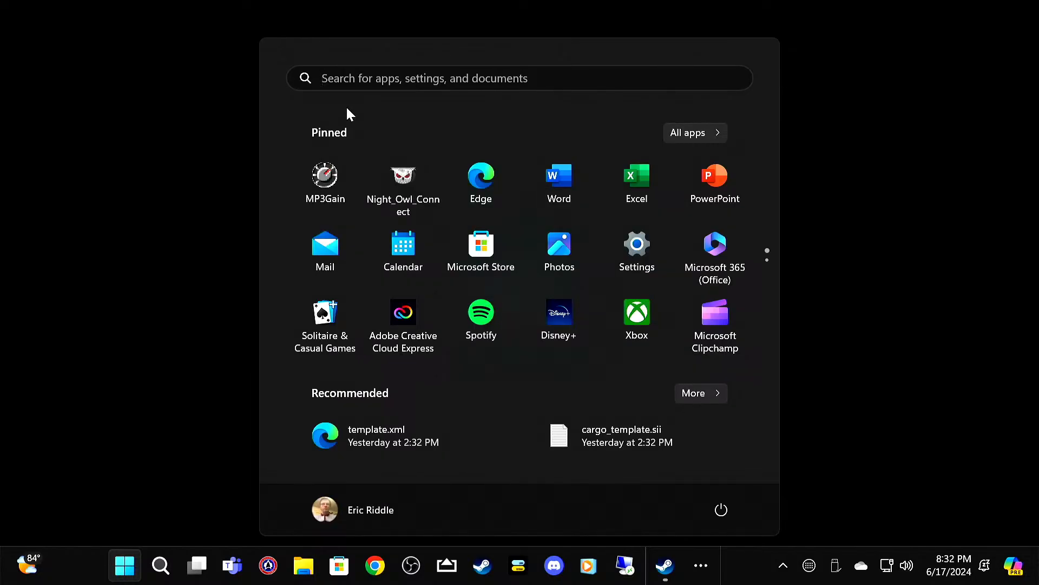
pyautogui.click(701, 568)
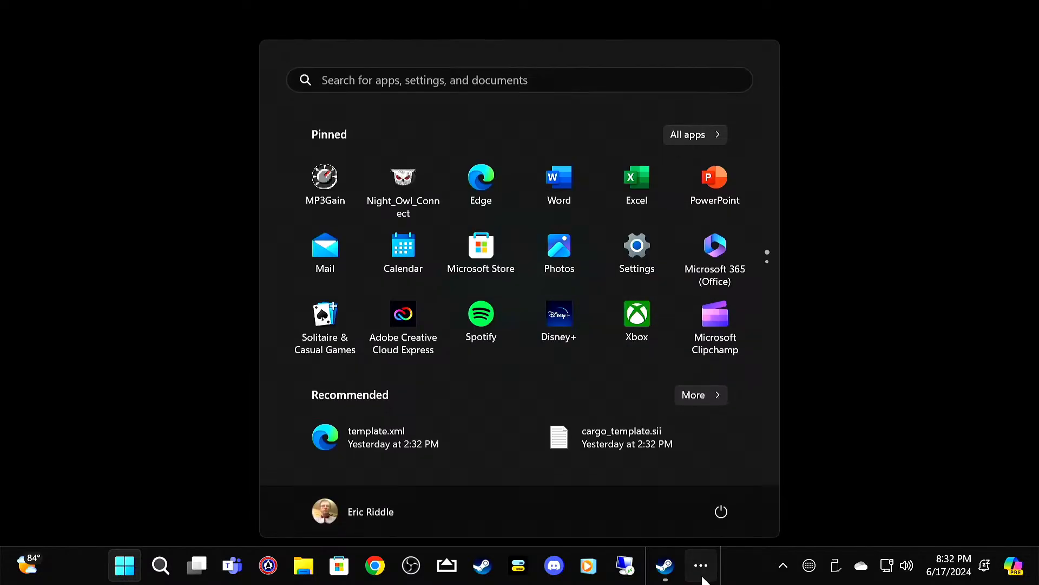
pyautogui.click(758, 513)
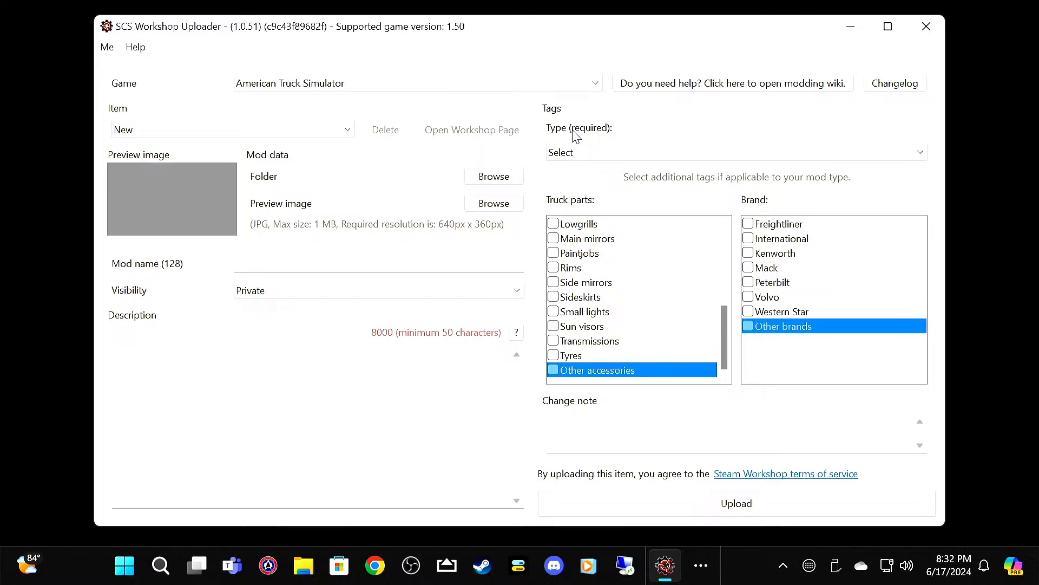
# Step: Set the required type tag to Other types and choose the Star Trek Mod folder as the mod data folder
pyautogui.click(603, 154)
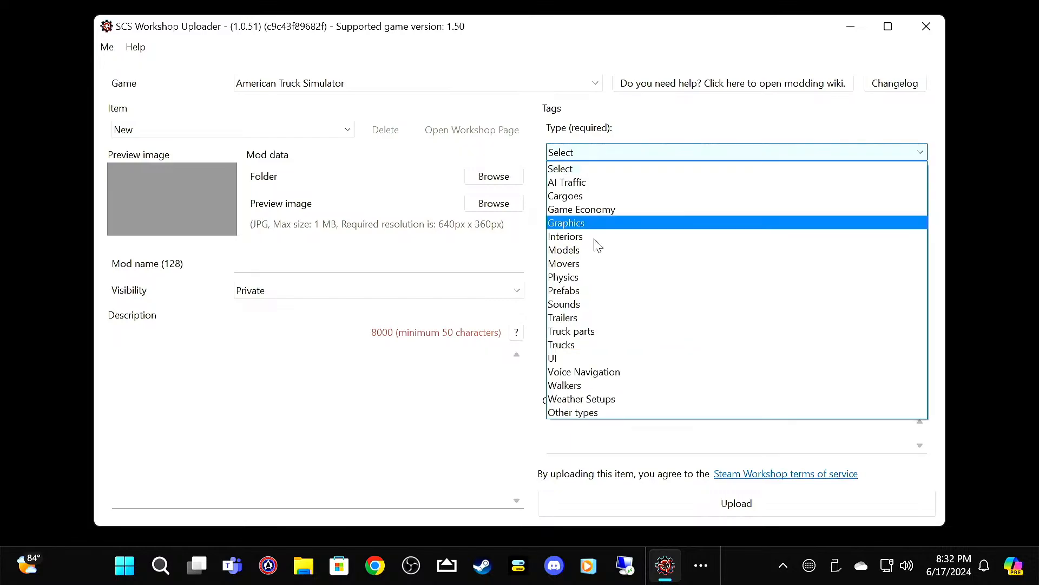
pyautogui.click(584, 414)
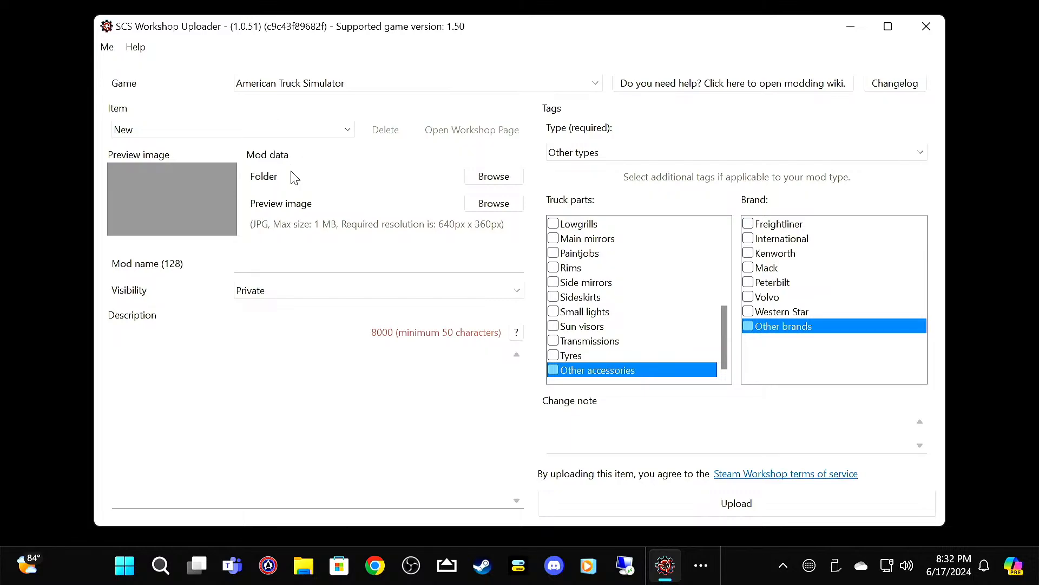
pyautogui.click(489, 179)
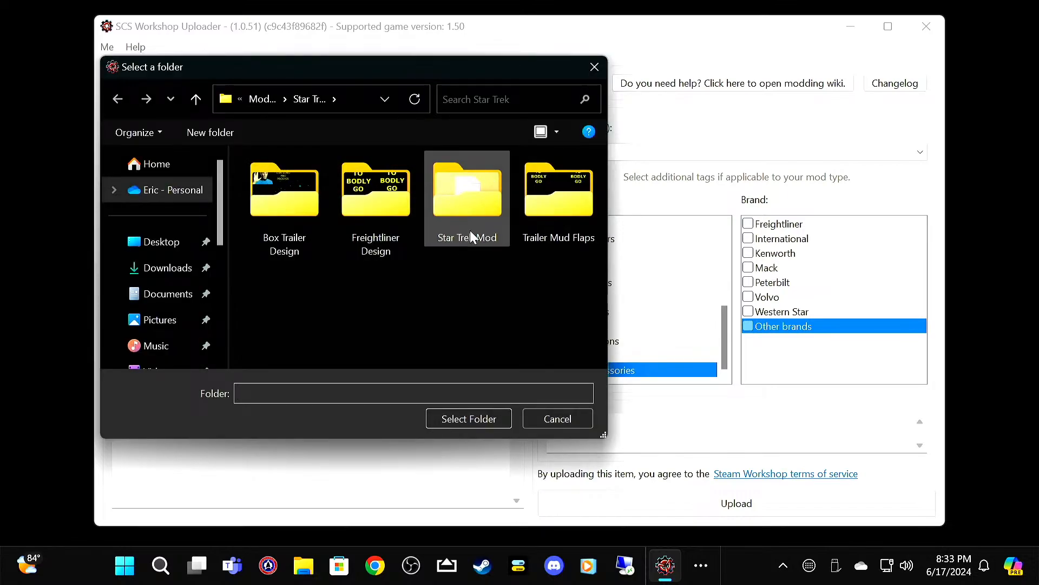
pyautogui.click(472, 206)
pyautogui.click(461, 413)
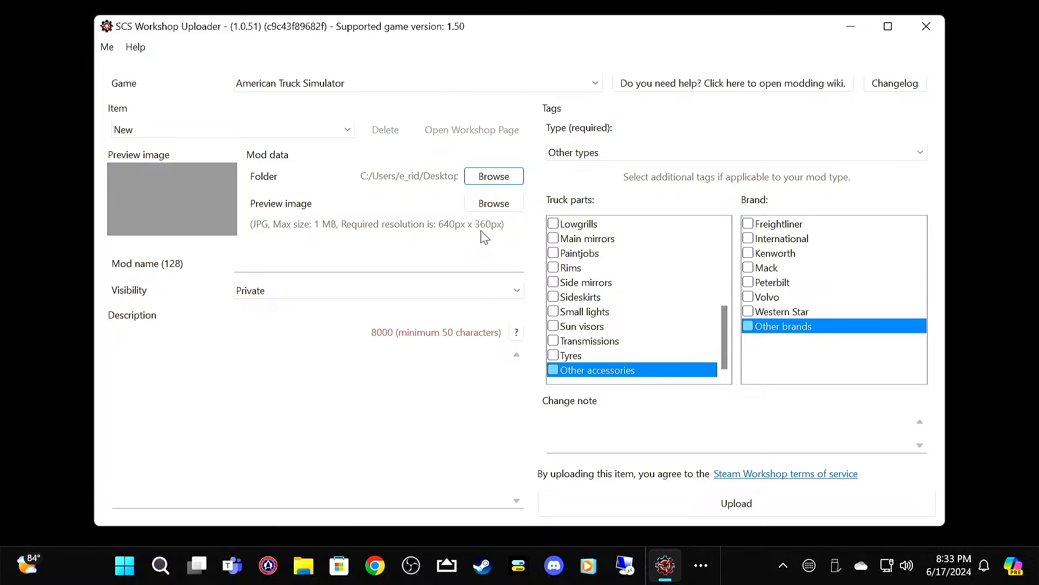
# Step: Set Star Wars 640x360.jpg from the Star Wars folder as the mod's preview image
pyautogui.click(496, 203)
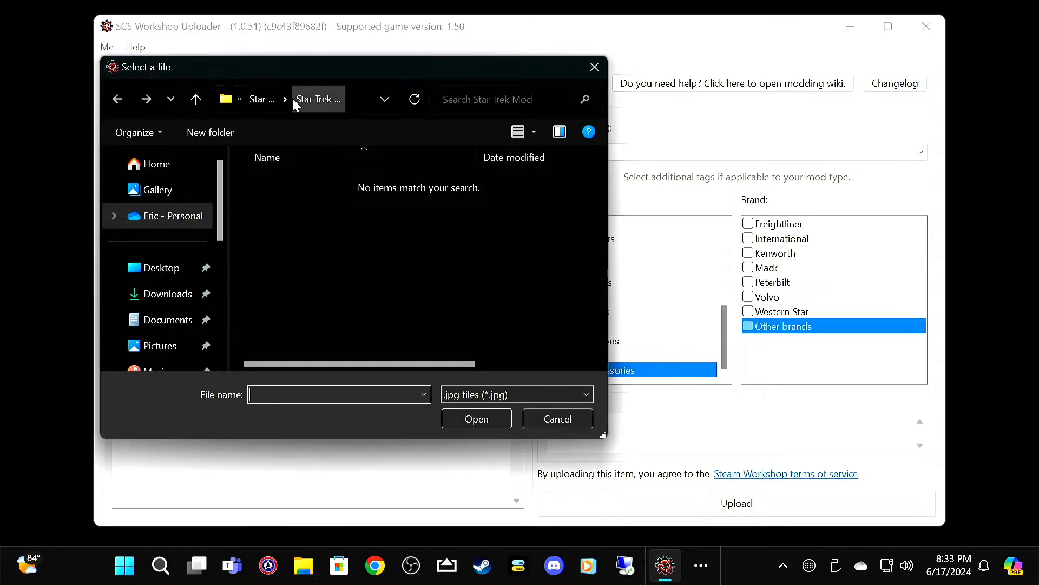
pyautogui.click(266, 100)
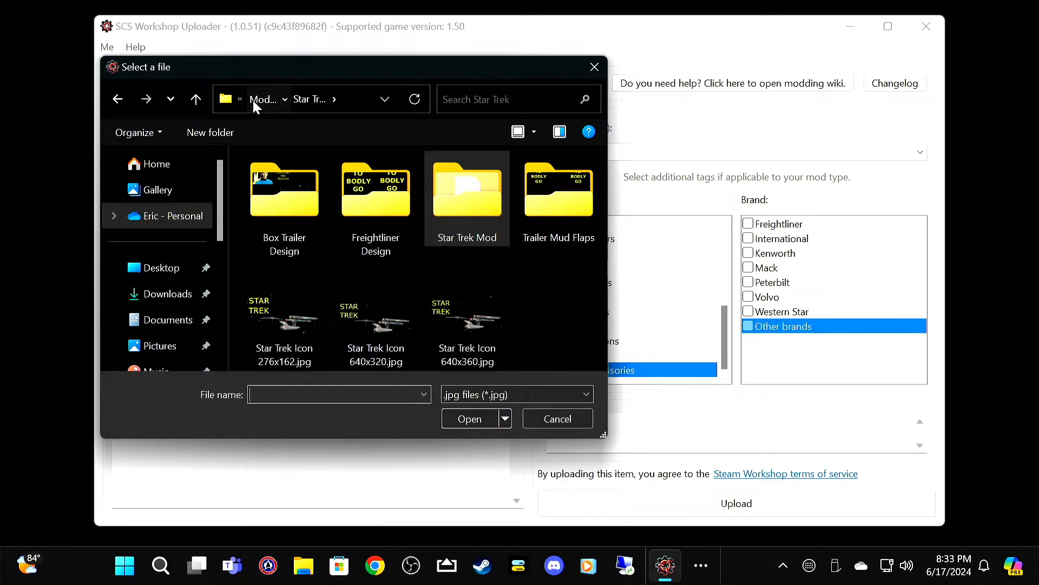
pyautogui.click(253, 100)
pyautogui.doubleClick(303, 316)
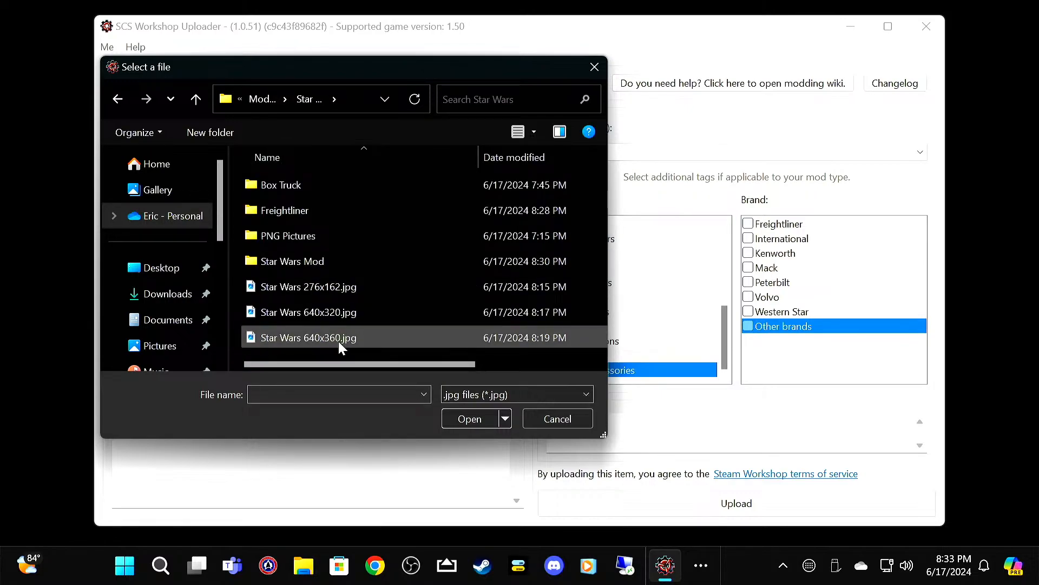
pyautogui.click(317, 340)
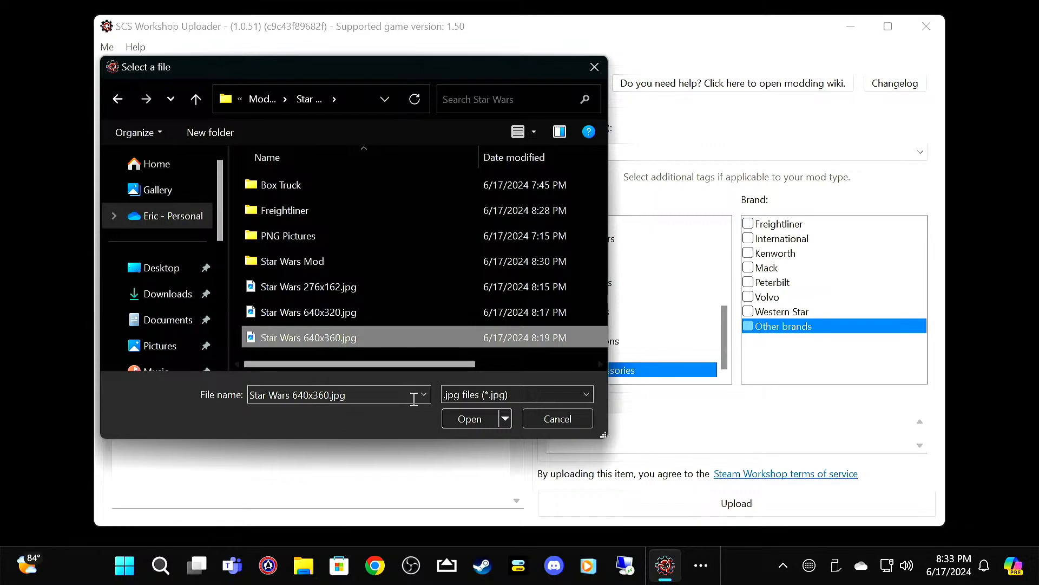
pyautogui.click(462, 414)
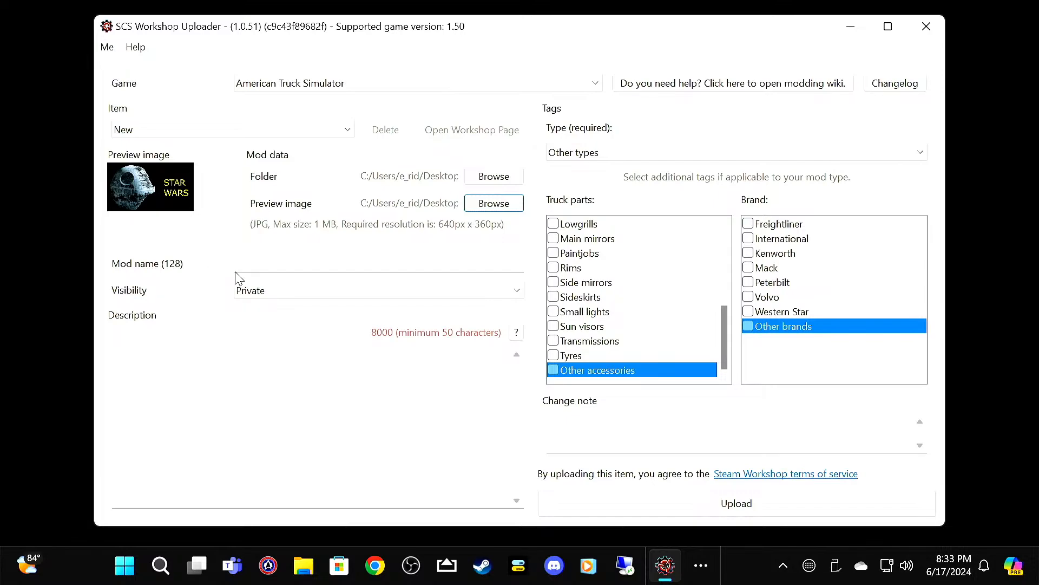
# Step: Name the mod Star Wars and enter the description "My live tutorial on designing a Star Wars Truck and Trailer."
pyautogui.click(255, 264)
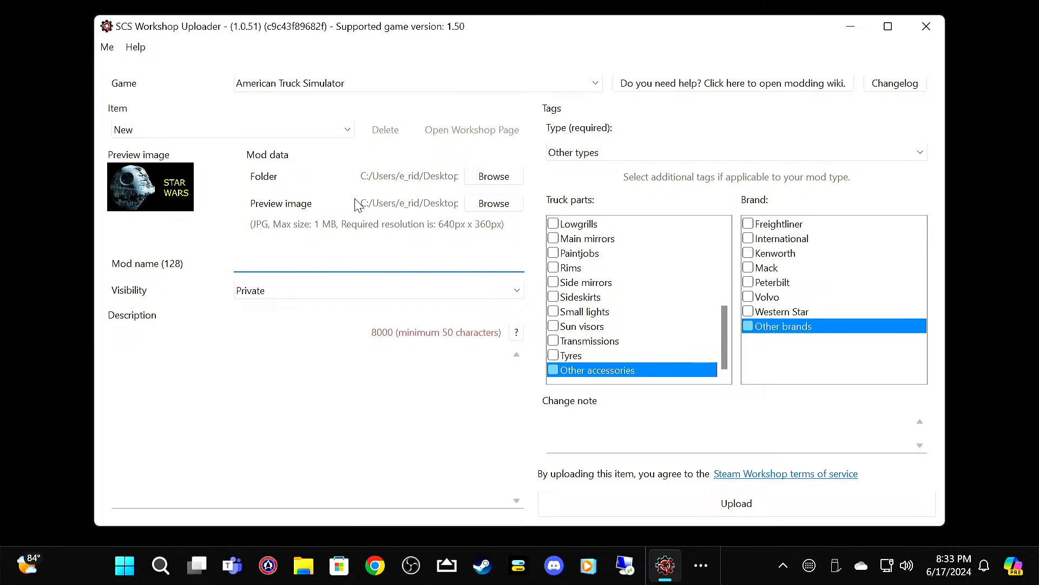
pyautogui.write('Star Wars')
pyautogui.click(187, 383)
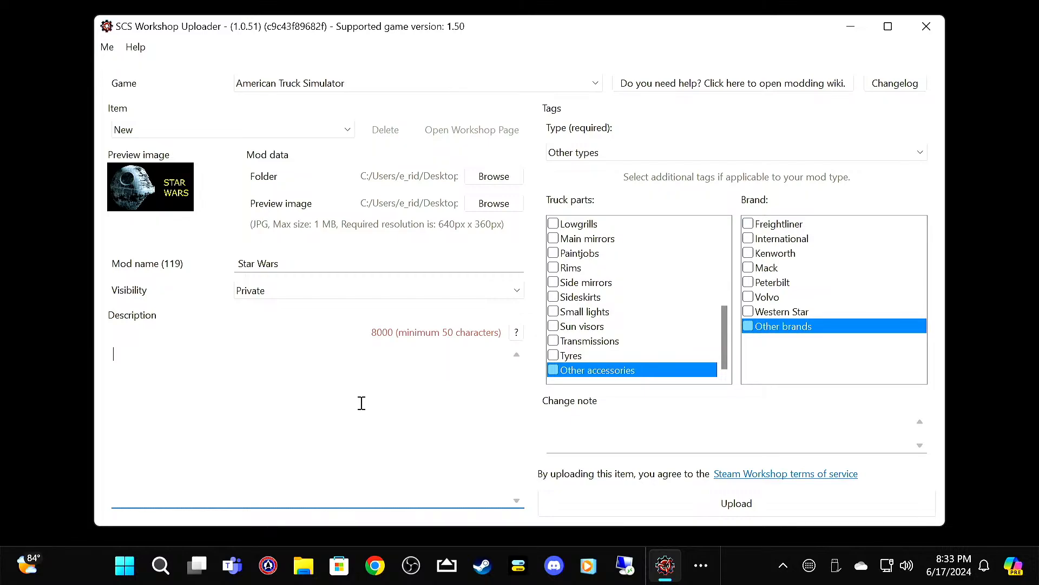
pyautogui.write('My l')
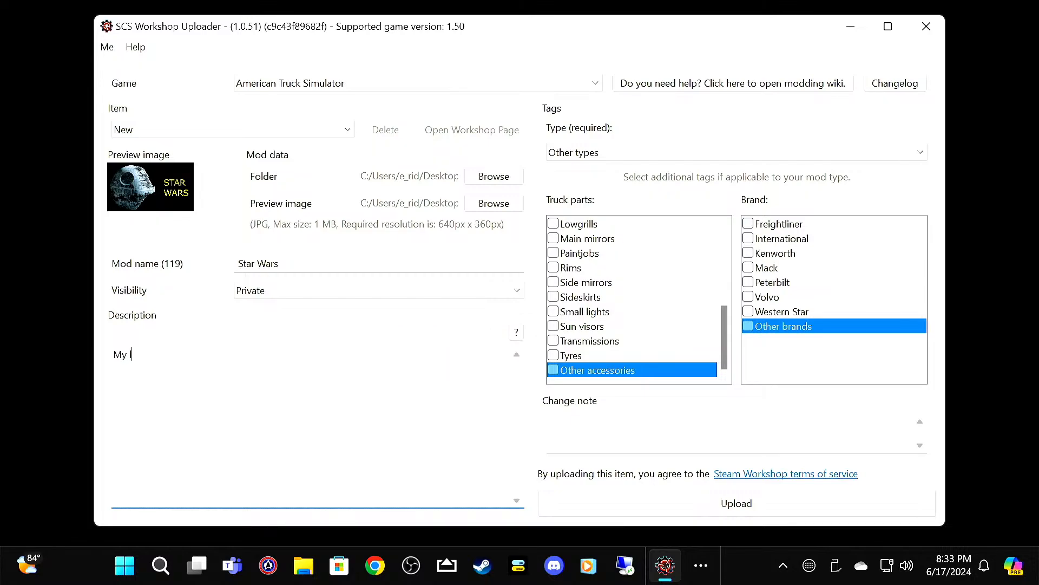
pyautogui.write('ive tutorial a')
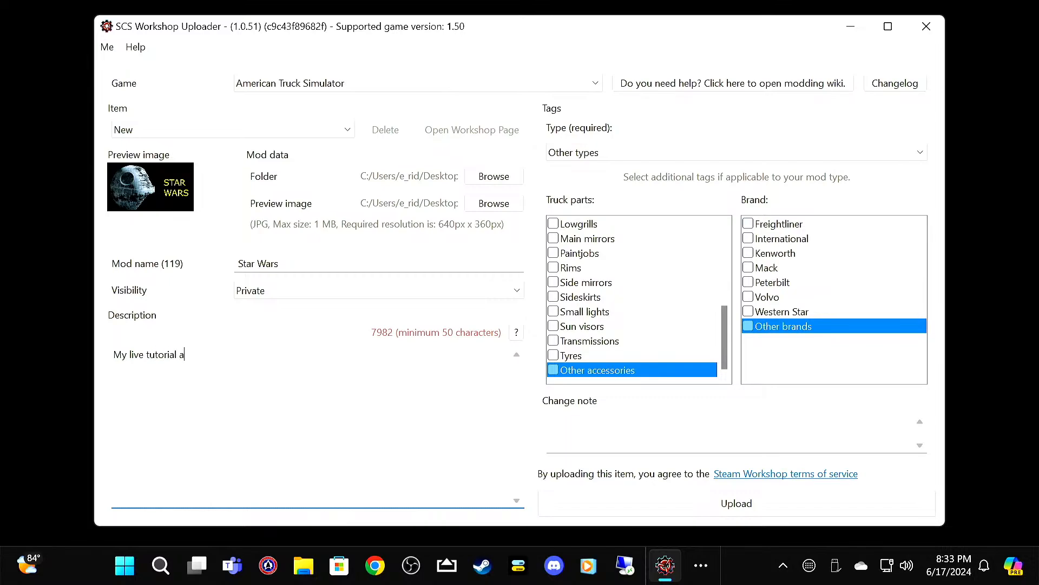
pyautogui.press('BackSpace')
pyautogui.write('on designing a Star Wars')
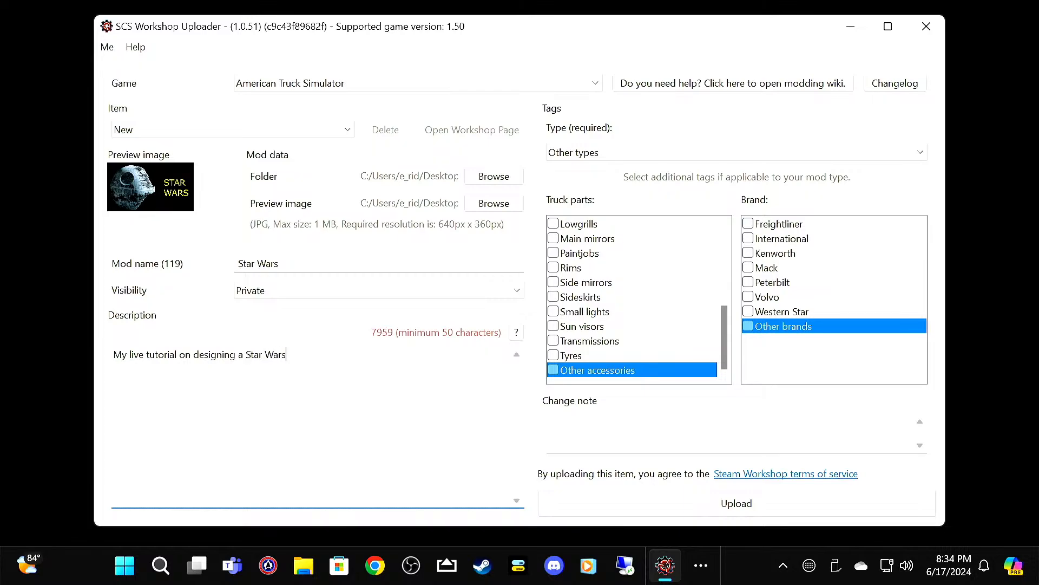
pyautogui.write(' Trauck and Trailer.')
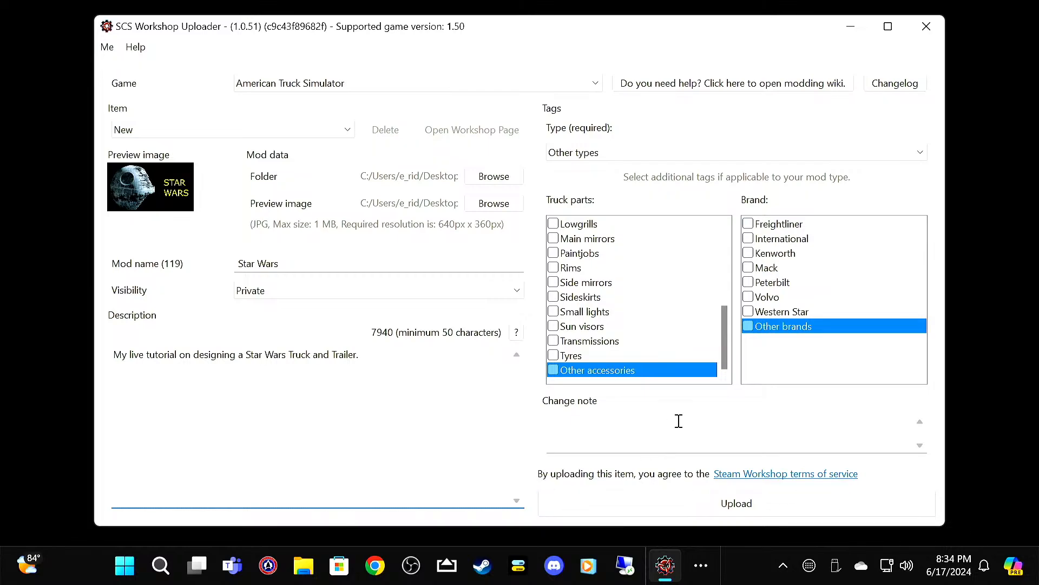
# Step: Upload the mod to Steam Workshop, continuing past the validation result and dismissing the completion notice
pyautogui.click(721, 511)
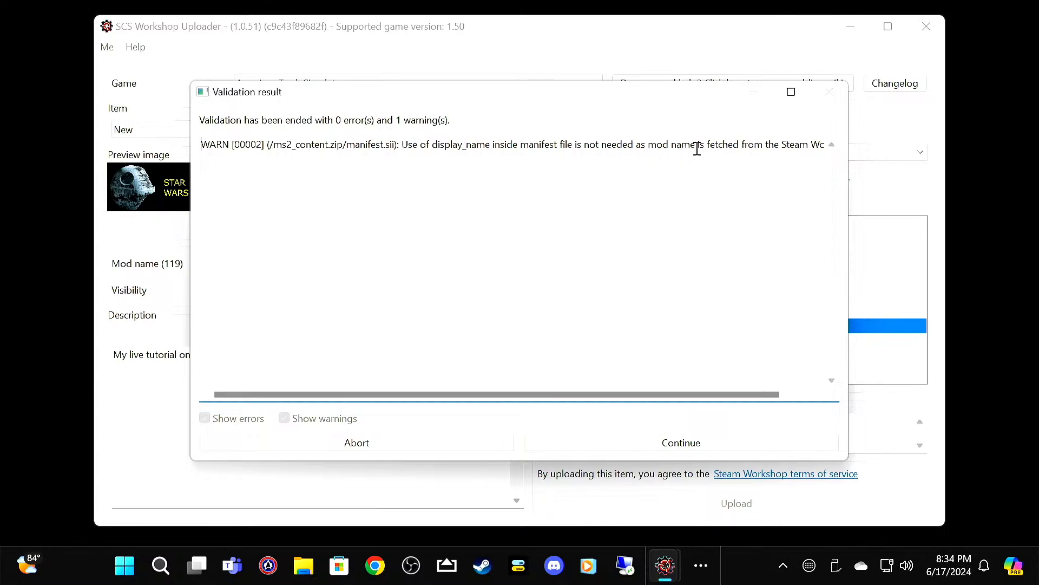
pyautogui.click(709, 447)
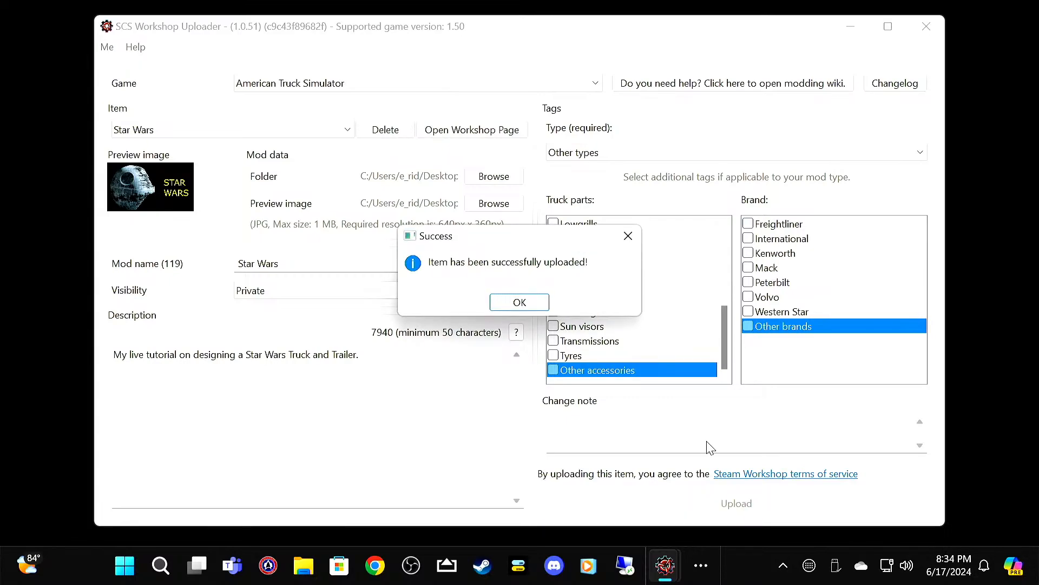
pyautogui.click(520, 302)
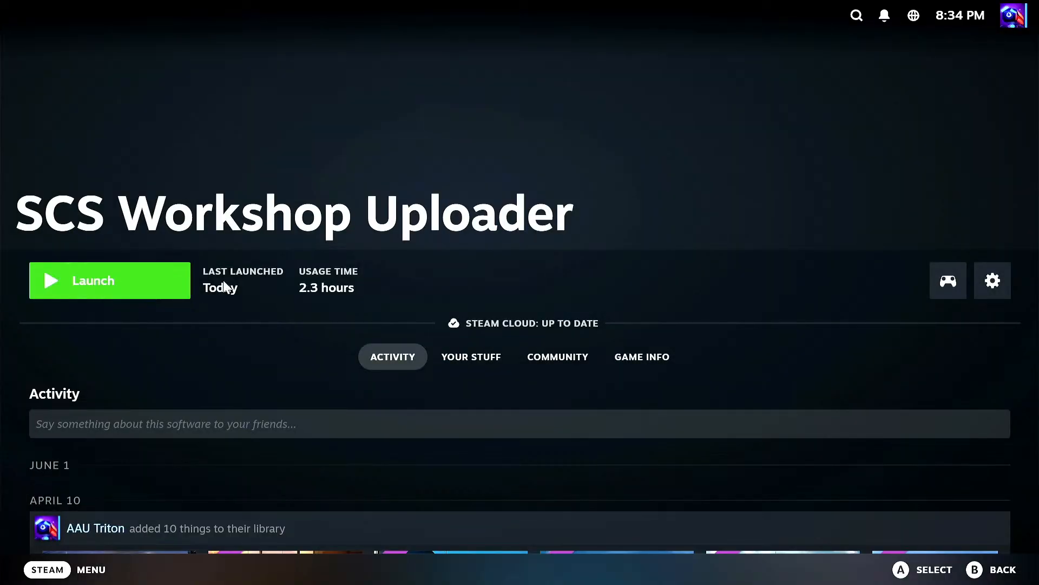
# Step: Subscribe to the Star Wars item among your own files in American Truck Simulator's Steam Workshop
pyautogui.click(54, 560)
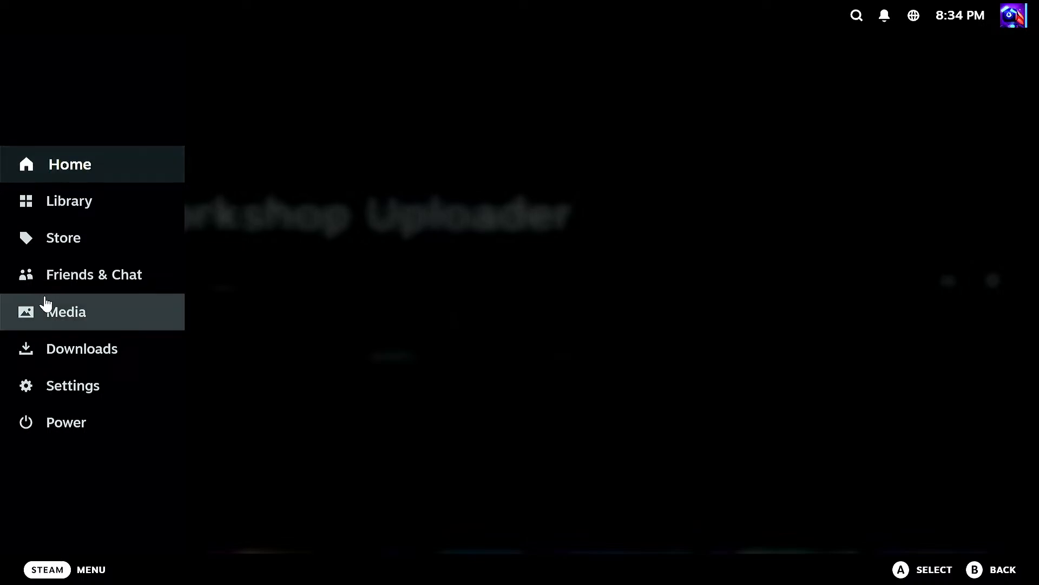
pyautogui.click(278, 267)
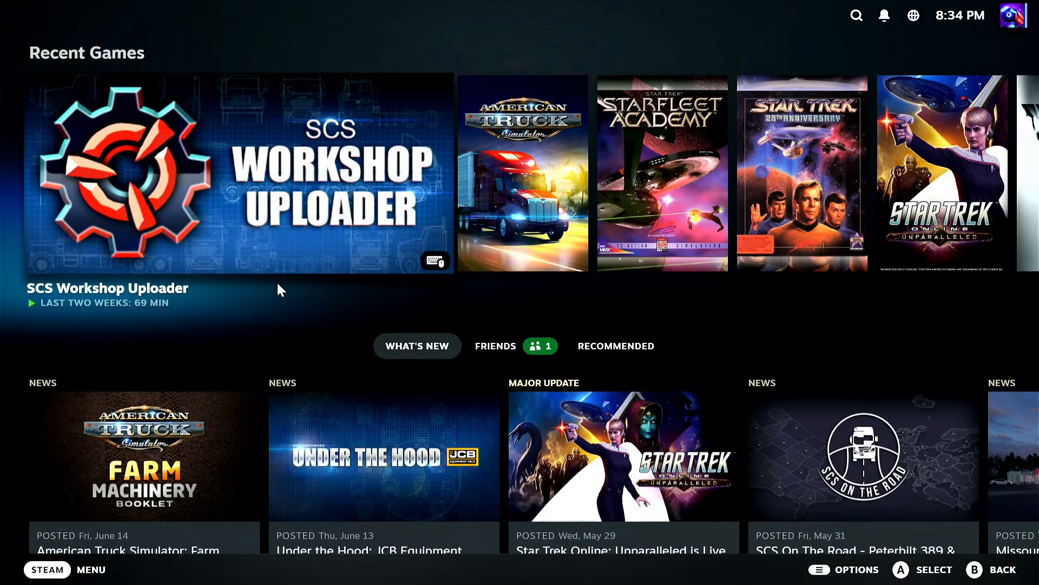
pyautogui.click(526, 228)
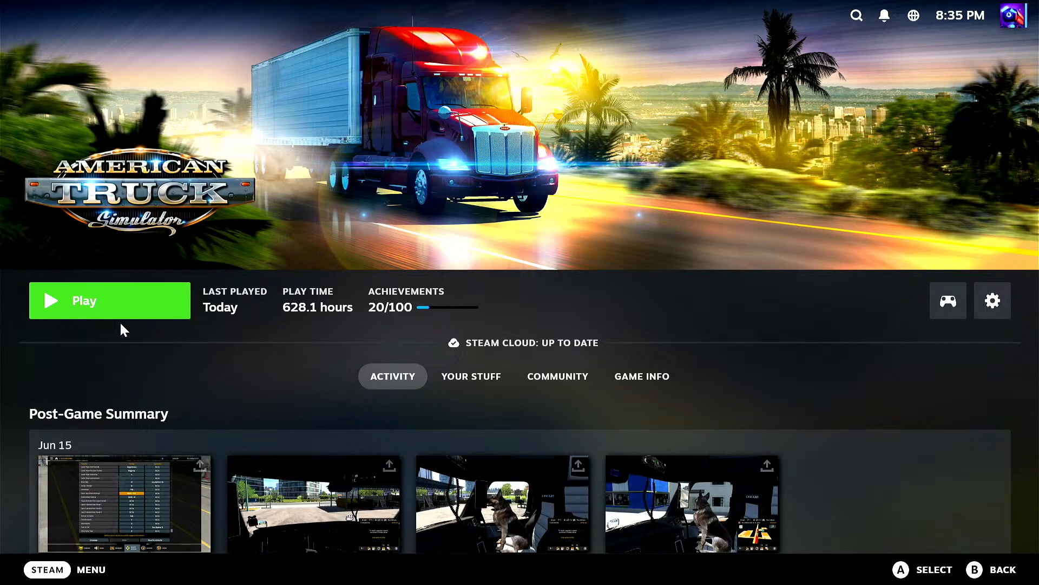
pyautogui.click(623, 379)
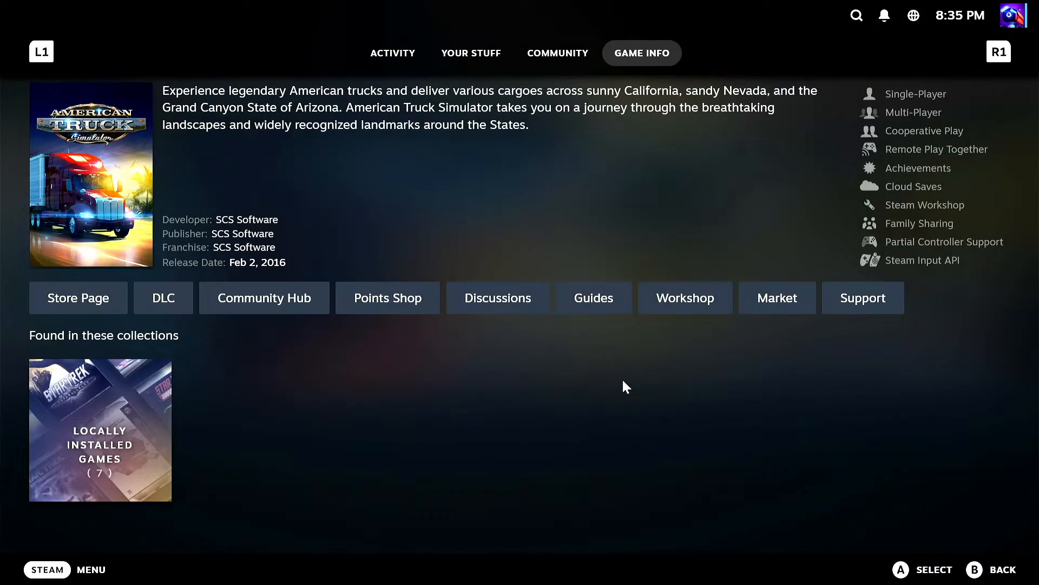
pyautogui.click(673, 308)
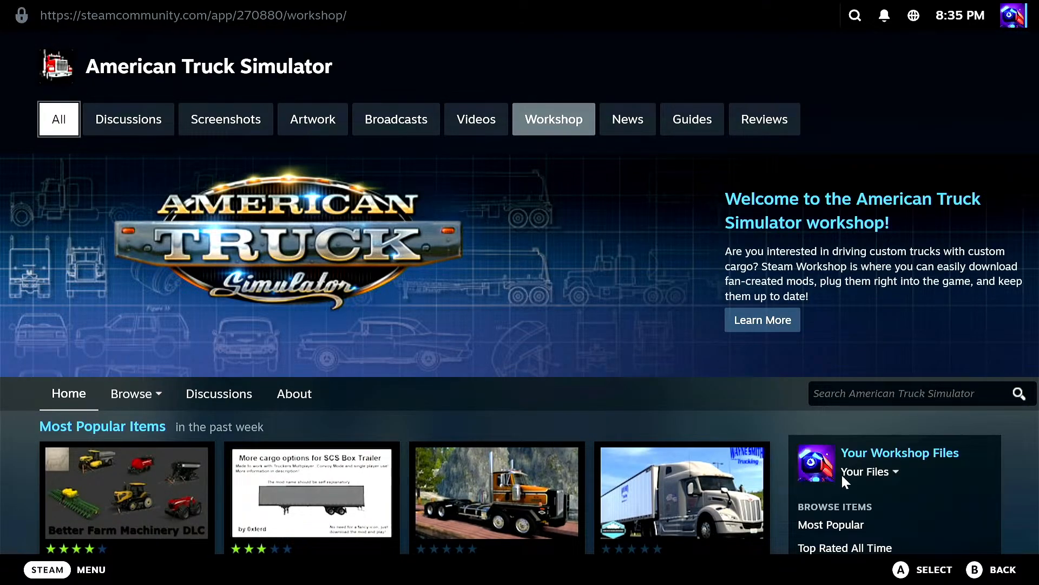
pyautogui.click(891, 454)
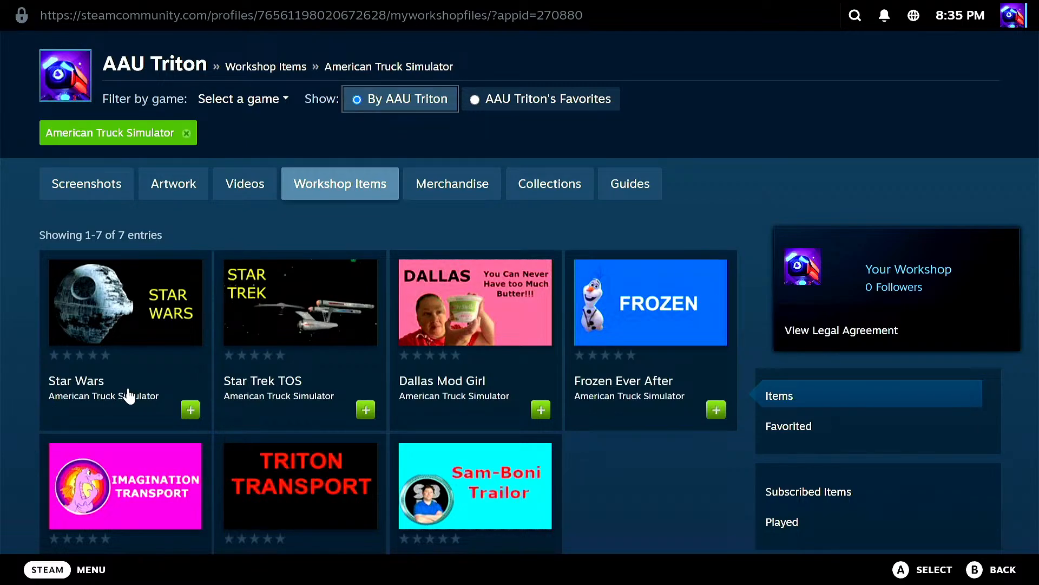
pyautogui.click(190, 412)
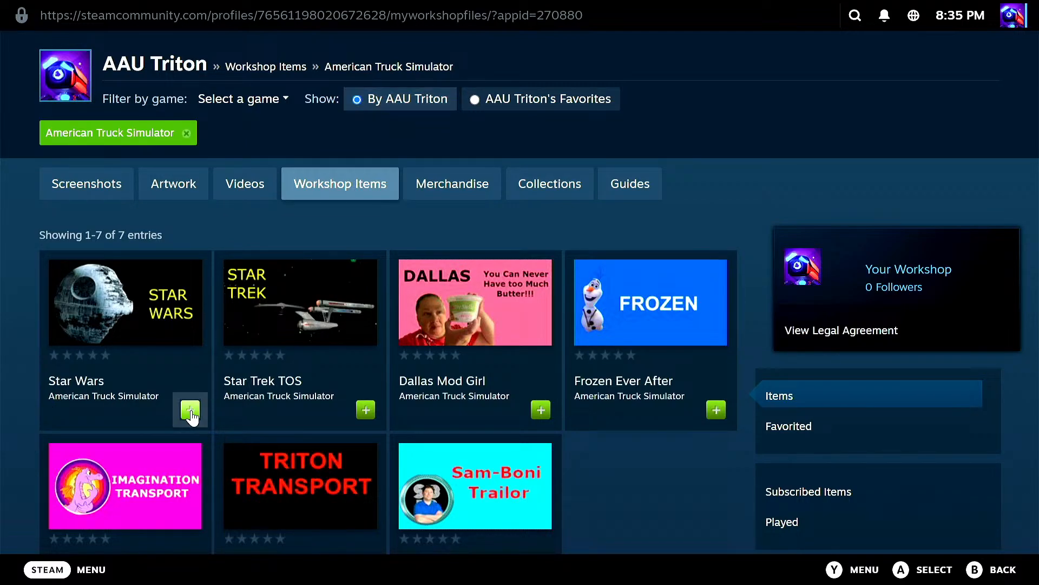
# Step: Launch American Truck Simulator from the Steam home page, accept the SDK notice and open the Mod Manager
pyautogui.click(51, 570)
pyautogui.click(85, 178)
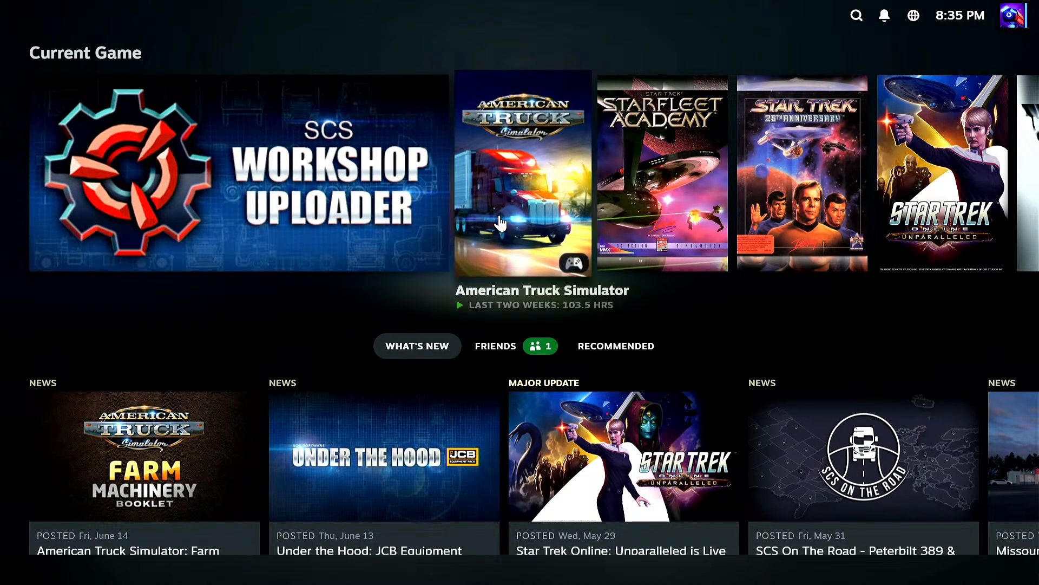
pyautogui.click(496, 232)
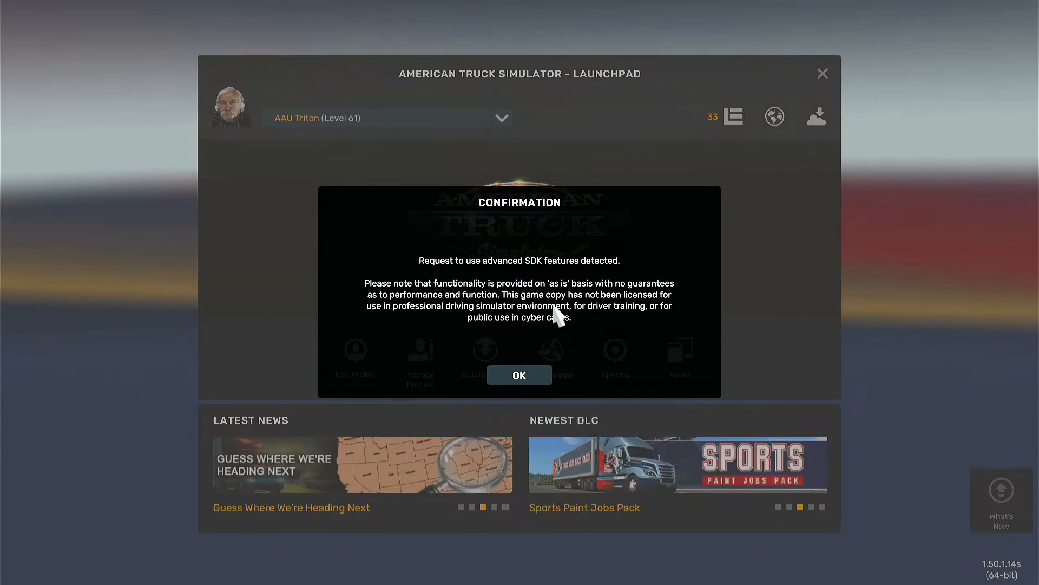
pyautogui.click(537, 376)
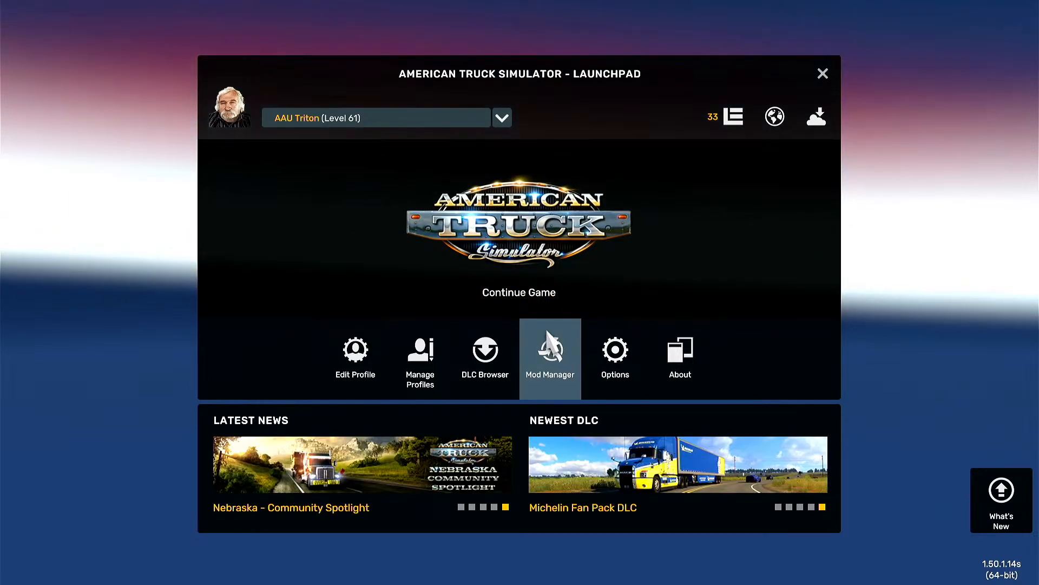
pyautogui.click(555, 360)
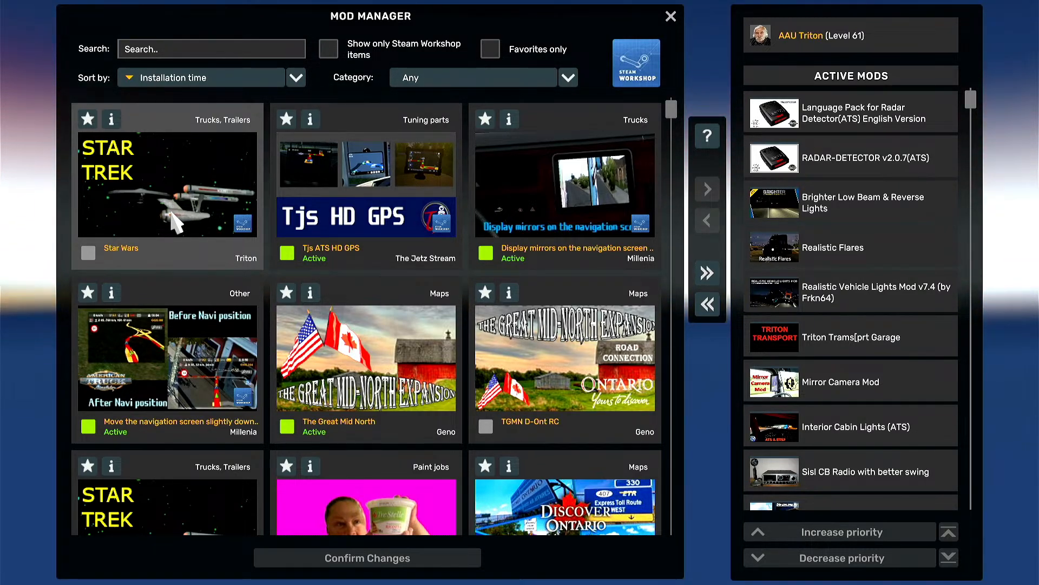
# Step: Activate the Star Wars mod for the current profile
pyautogui.scroll(-4, 171, 204)
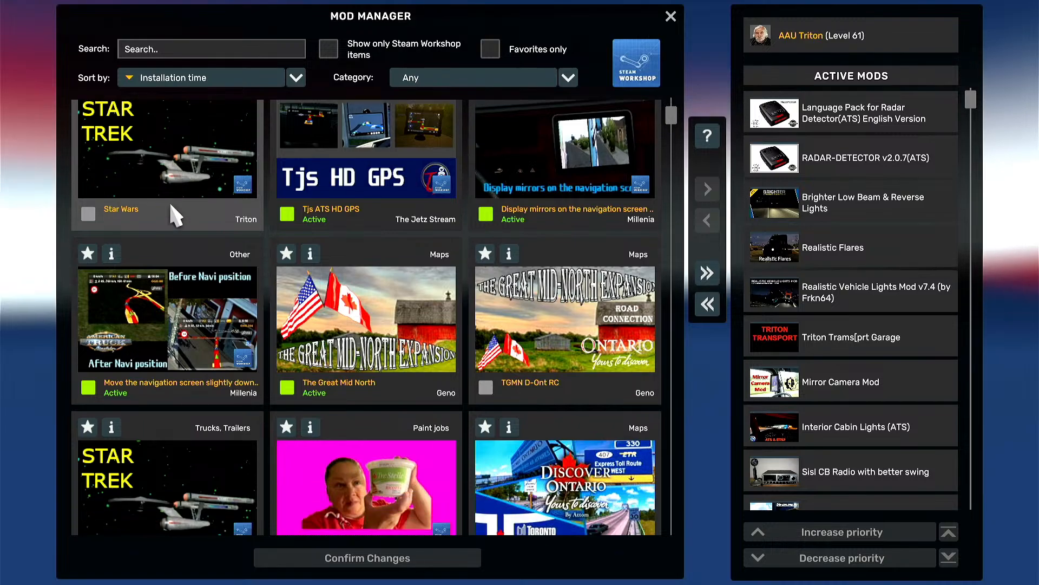
pyautogui.scroll(4, 171, 205)
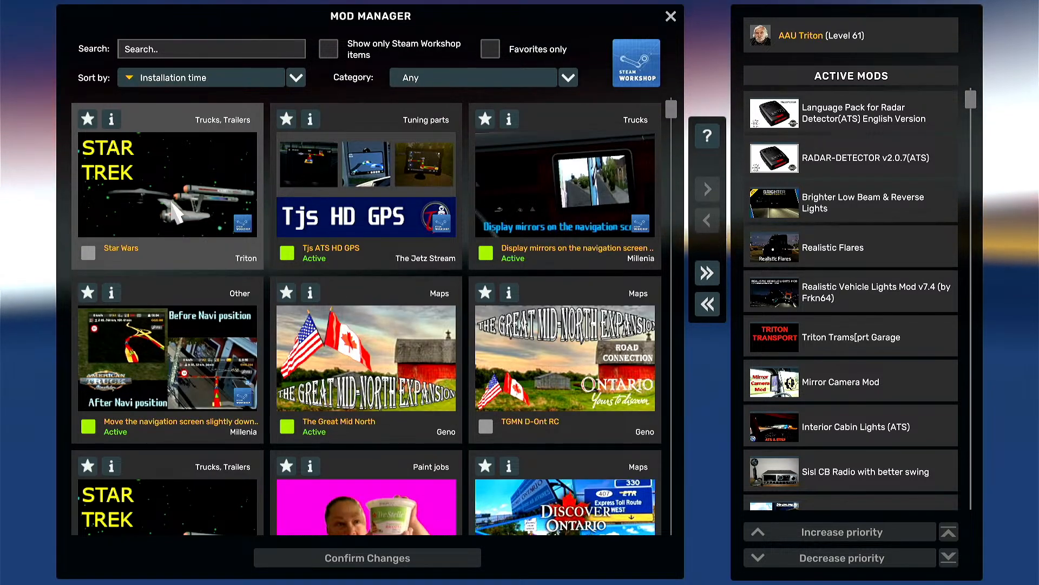
pyautogui.doubleClick(172, 212)
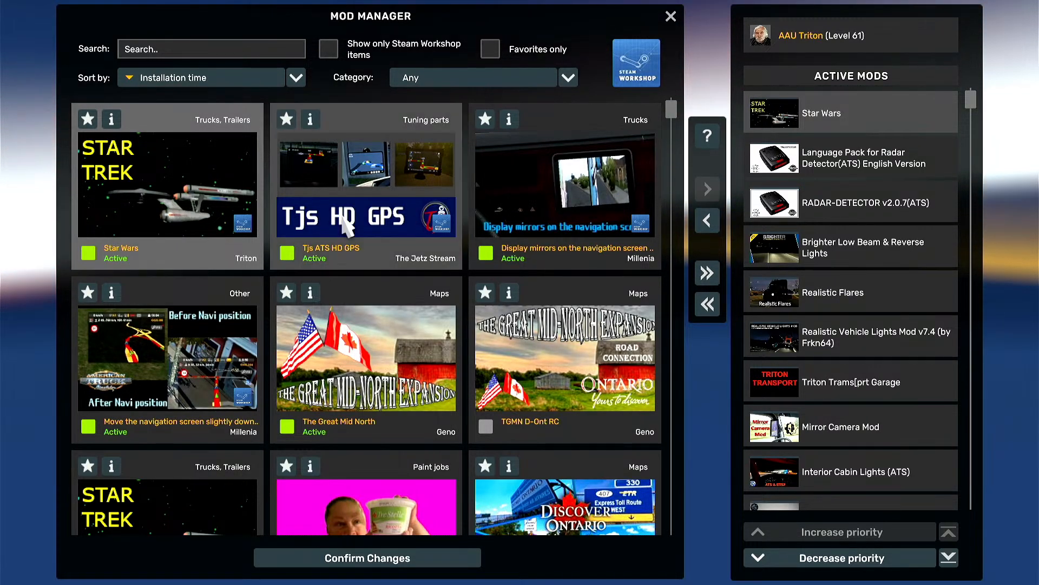
# Step: Place the Star Wars mod directly below Star Trek TOS in the active mods' priority order and confirm the changes
pyautogui.click(948, 559)
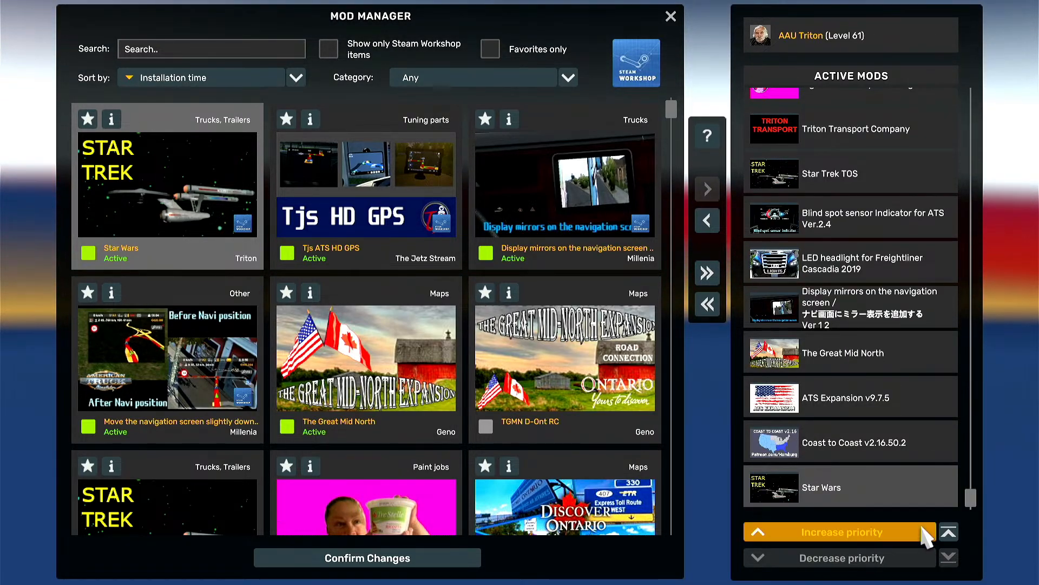
pyautogui.click(924, 533)
pyautogui.click(925, 533)
pyautogui.click(924, 533)
pyautogui.click(924, 533)
pyautogui.click(924, 532)
pyautogui.click(924, 533)
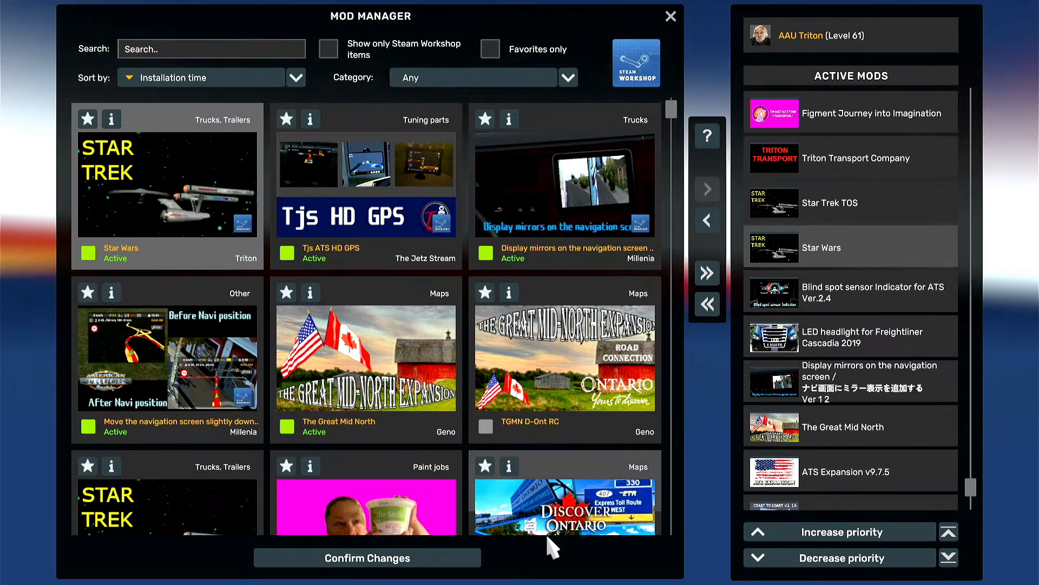
pyautogui.click(466, 557)
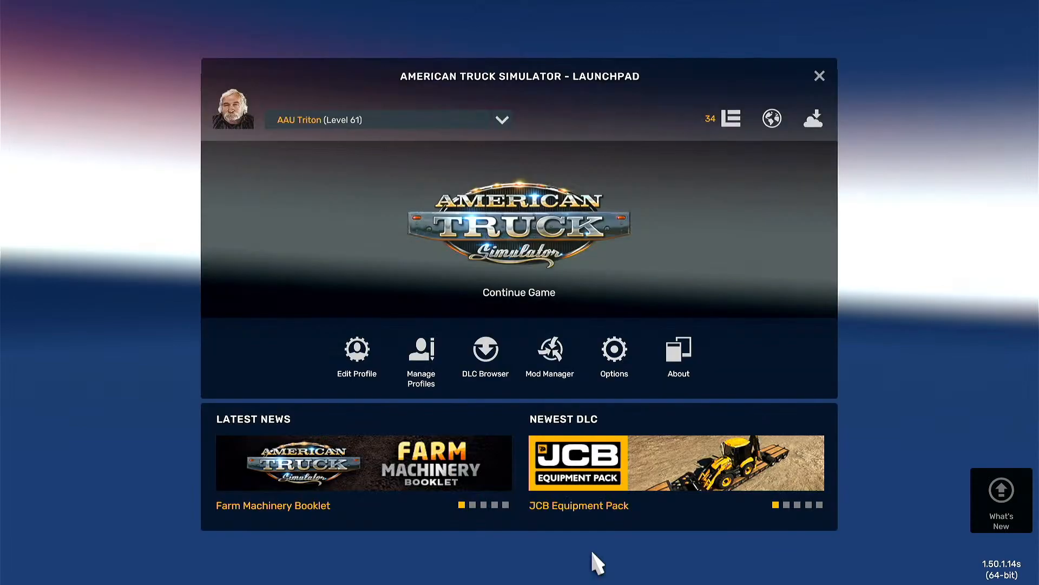
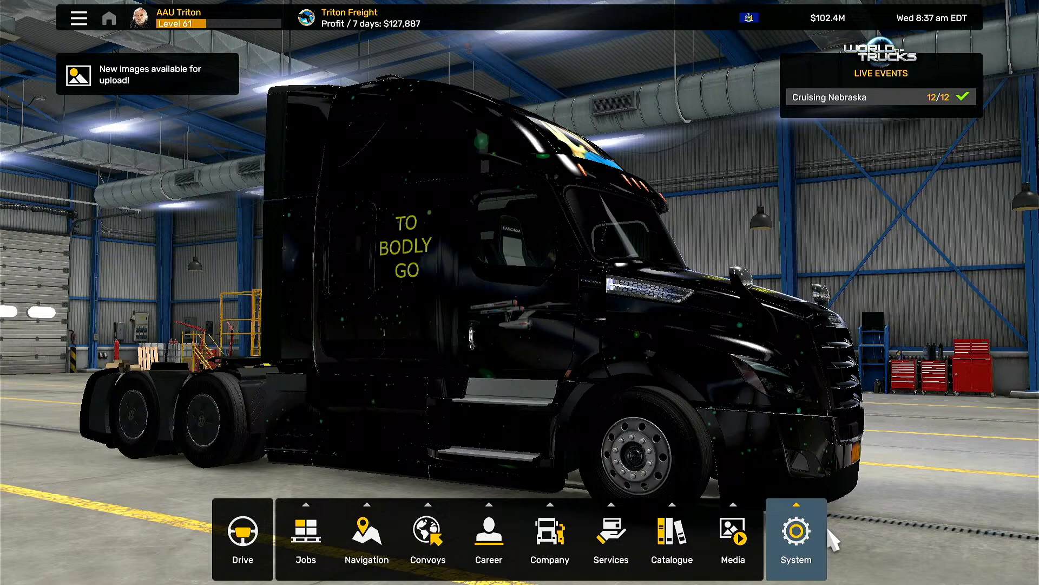
# Step: Leave the current driver profile and return to the game's launchpad
pyautogui.click(824, 529)
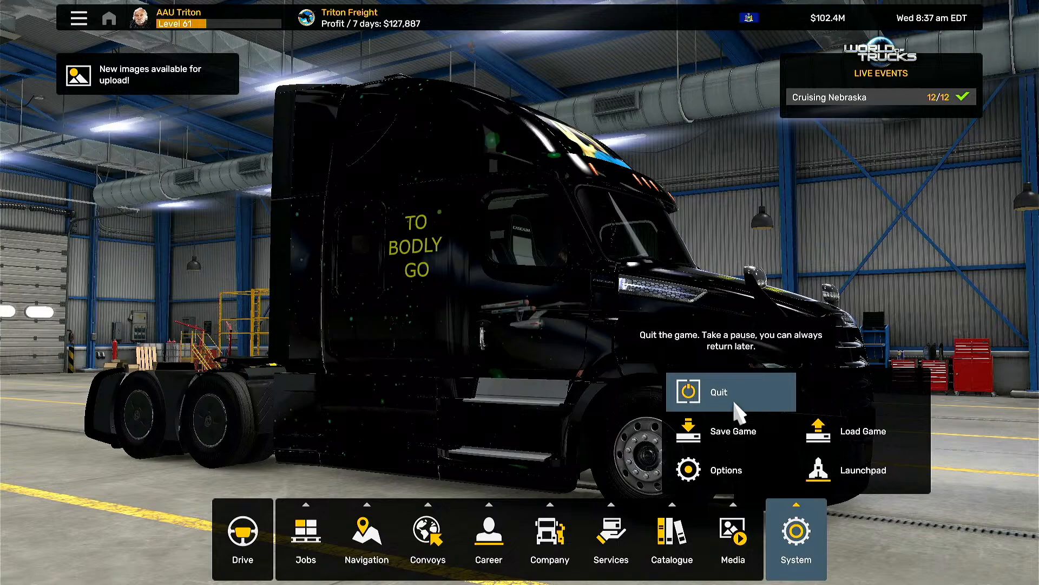
pyautogui.click(819, 464)
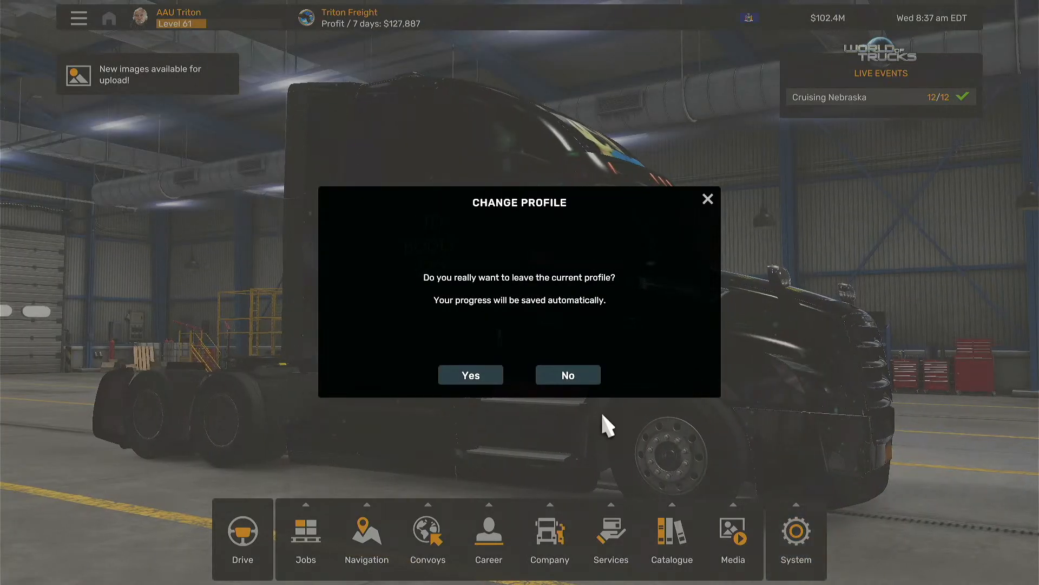
pyautogui.click(465, 375)
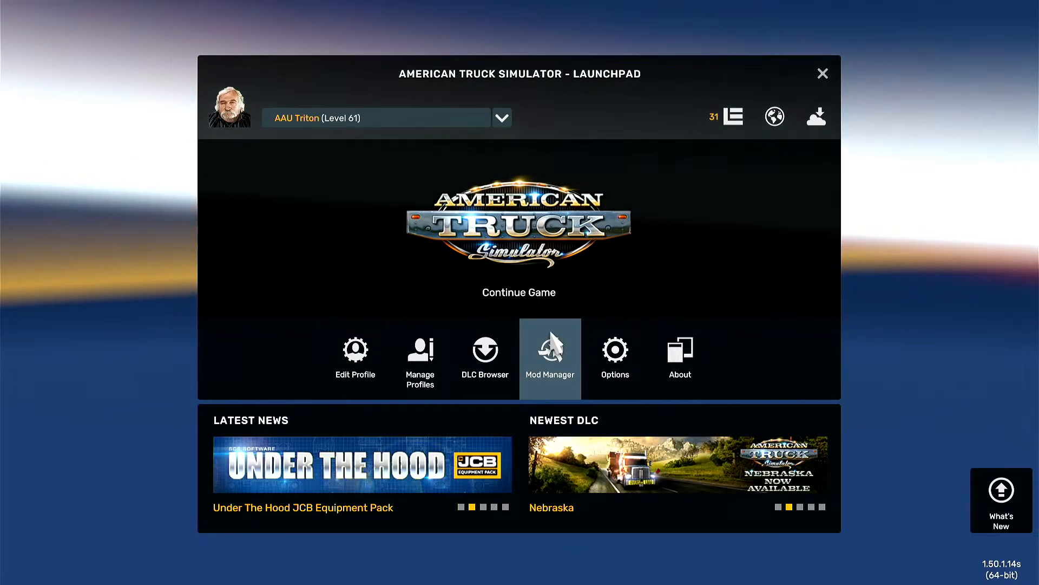
# Step: Deactivate the Star Wars mod in the Mod Manager's active mods and confirm the changes
pyautogui.click(550, 335)
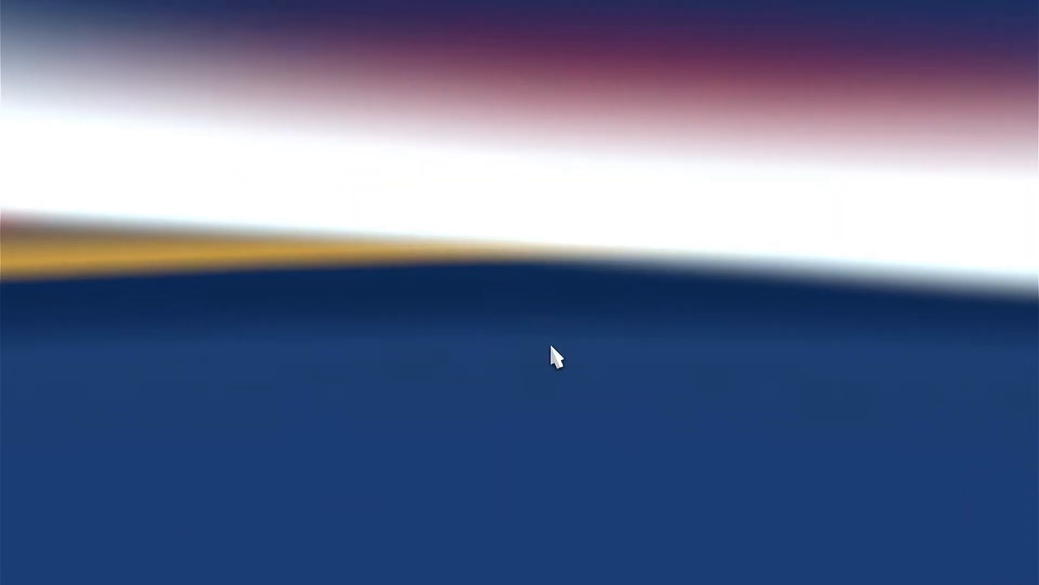
pyautogui.scroll(-5, 807, 328)
pyautogui.scroll(-10, 805, 318)
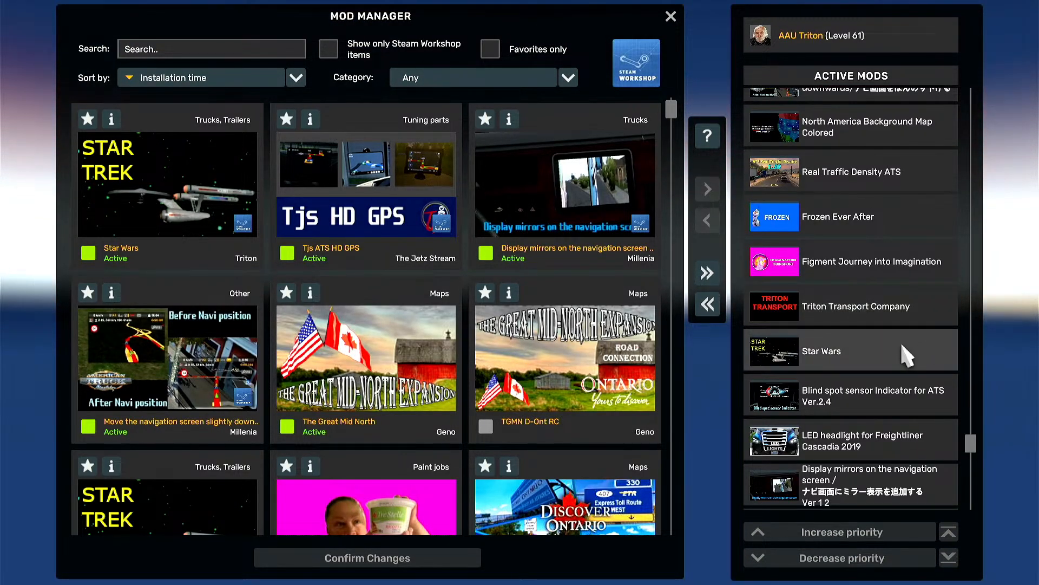
pyautogui.doubleClick(895, 343)
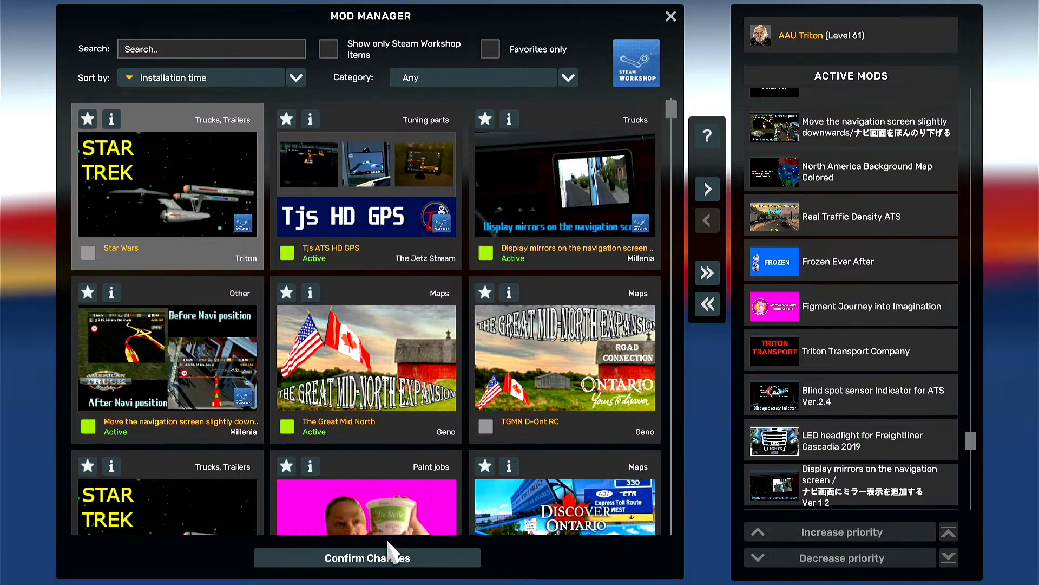
pyautogui.click(374, 557)
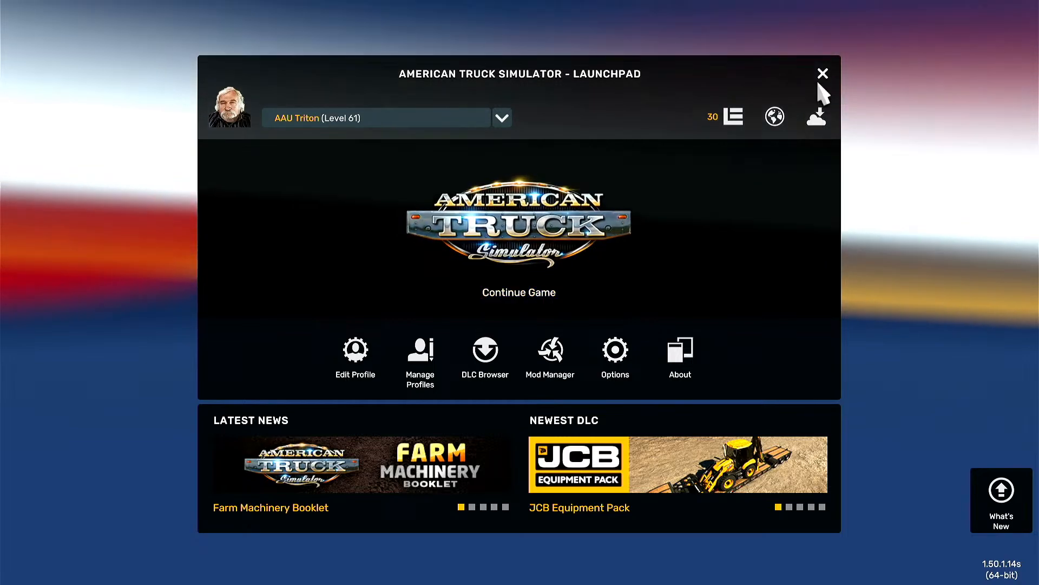
# Step: Quit American Truck Simulator and exit Steam completely
pyautogui.click(819, 77)
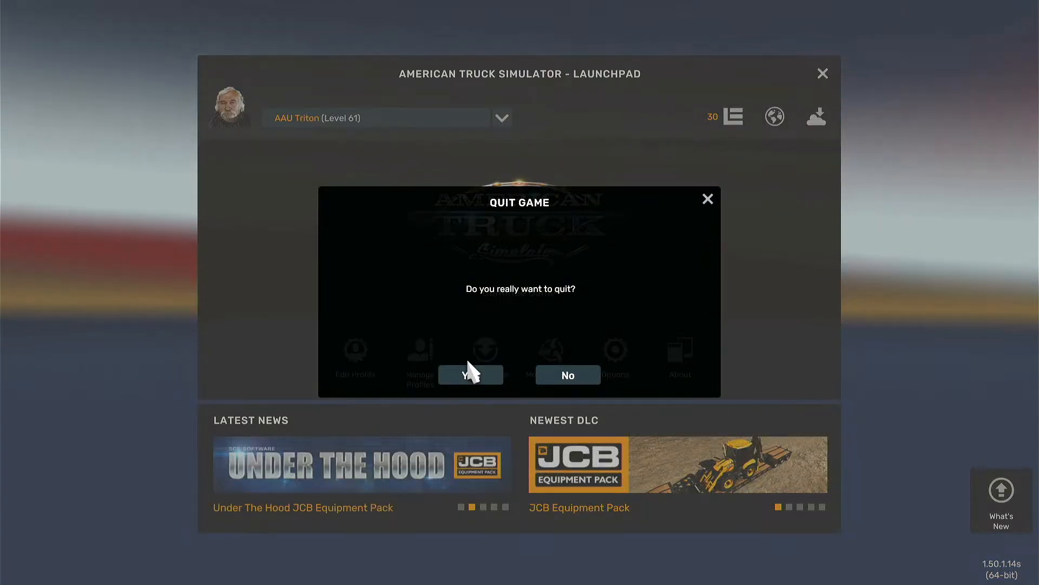
pyautogui.click(472, 373)
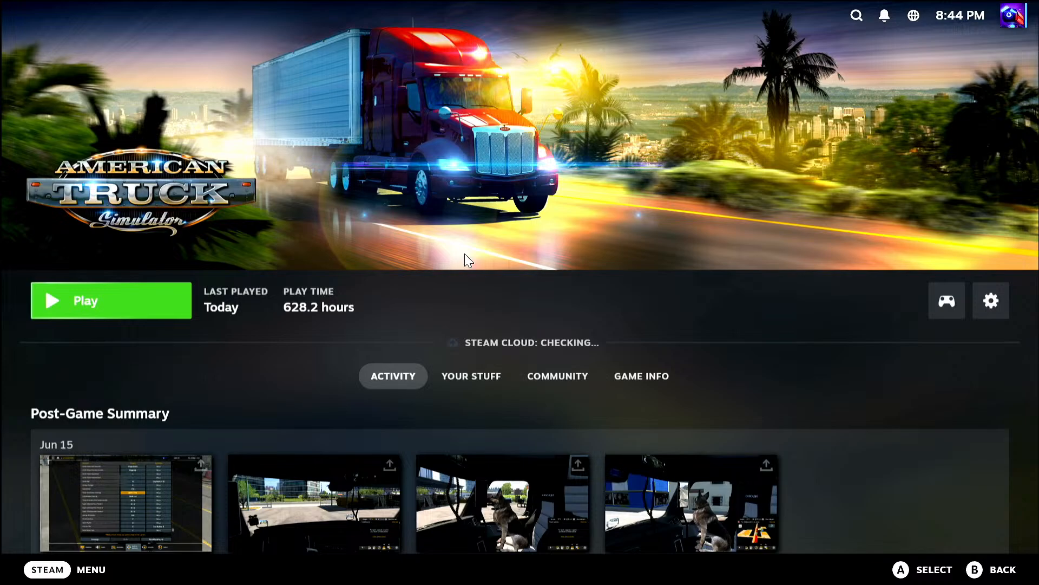
pyautogui.click(57, 571)
pyautogui.click(67, 423)
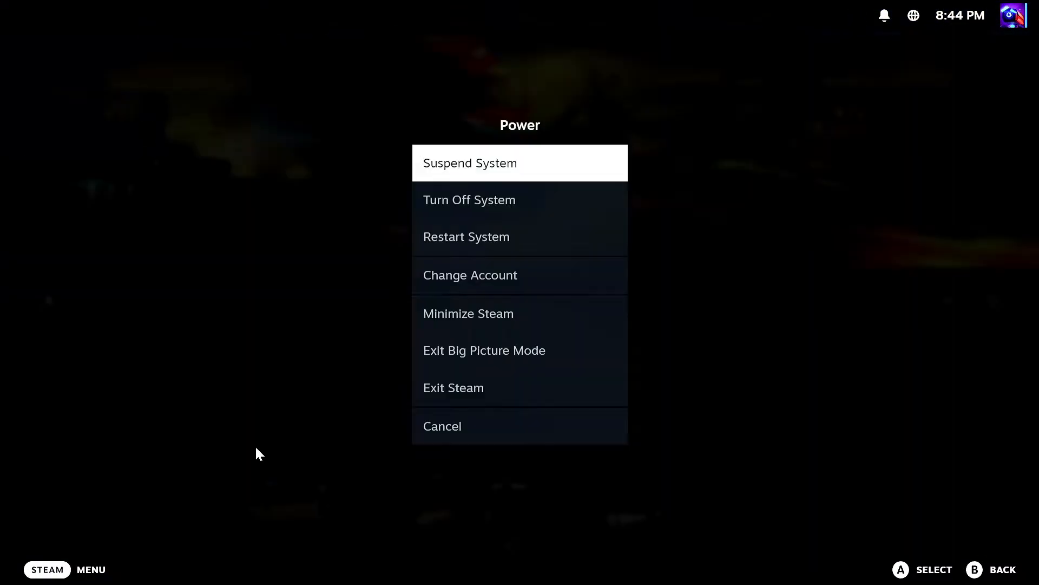
pyautogui.click(517, 388)
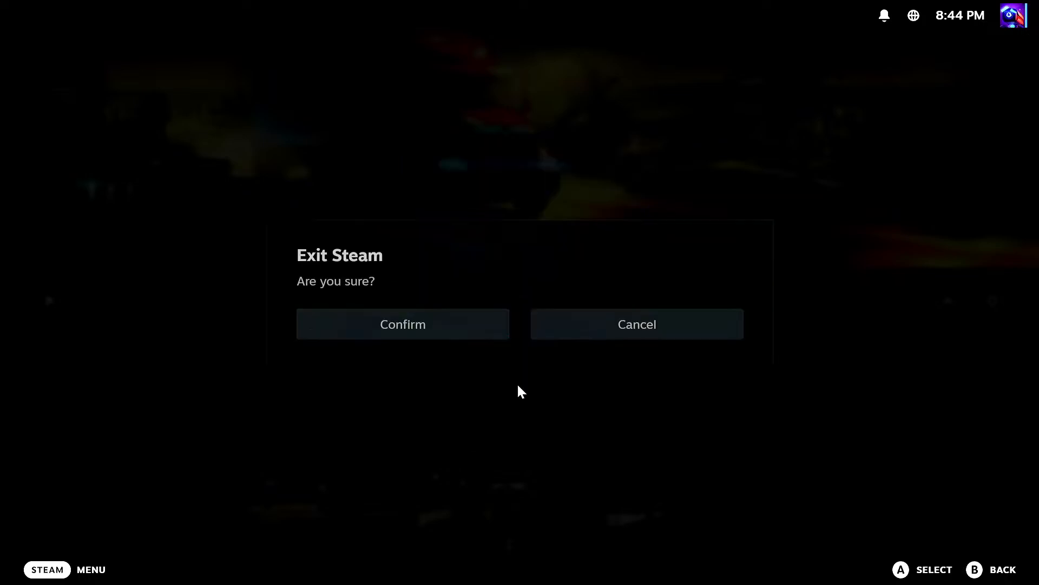
pyautogui.click(425, 328)
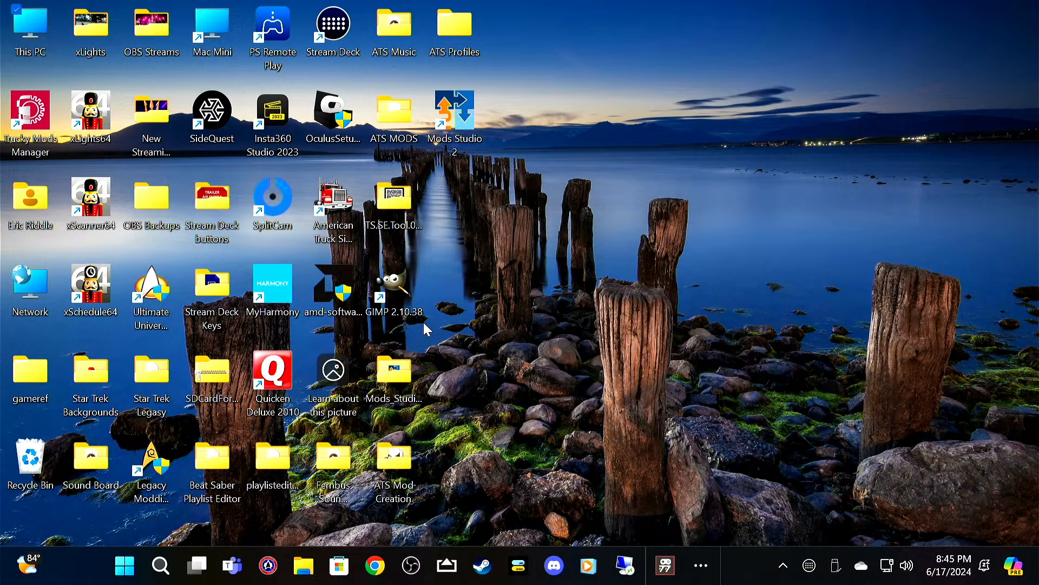
# Step: Switch to Mods Studio 2 and open the Star Wars.ms2 mod project
pyautogui.click(445, 126)
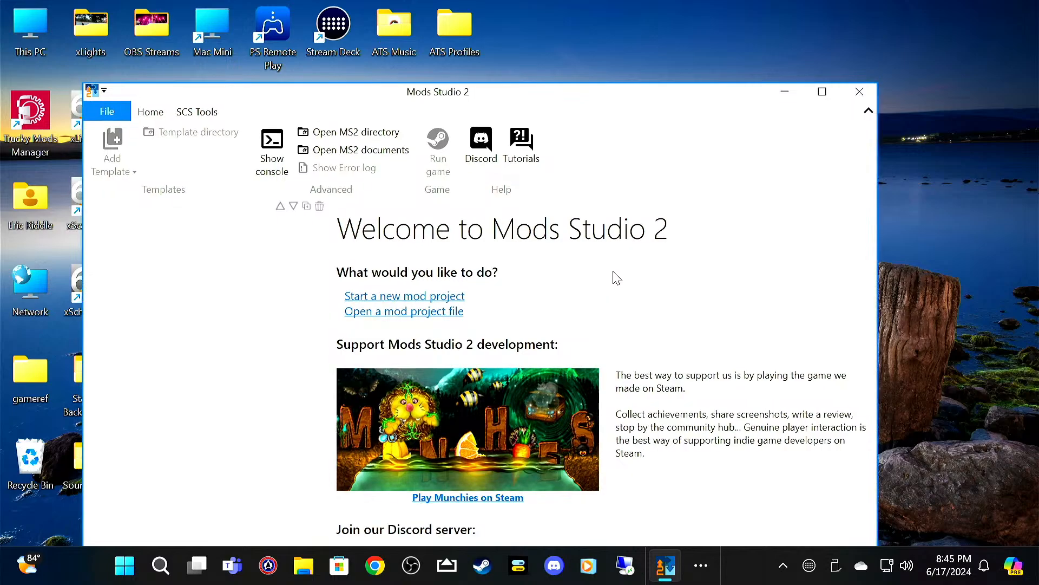
pyautogui.click(426, 313)
pyautogui.click(551, 177)
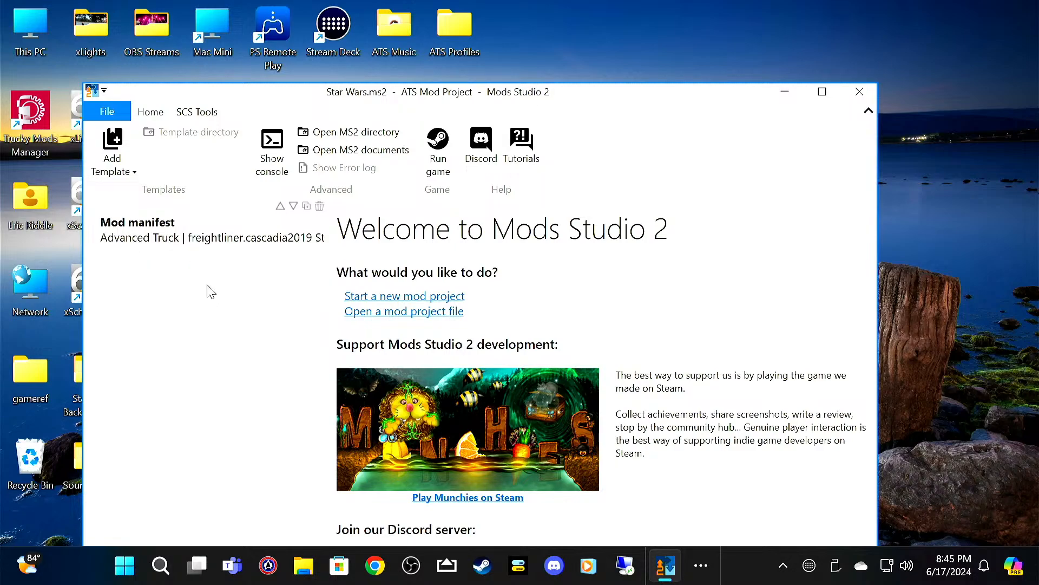
# Step: Review the Freightliner Cascadia truck template's vehicle choice, skin image and accessory images
pyautogui.click(216, 242)
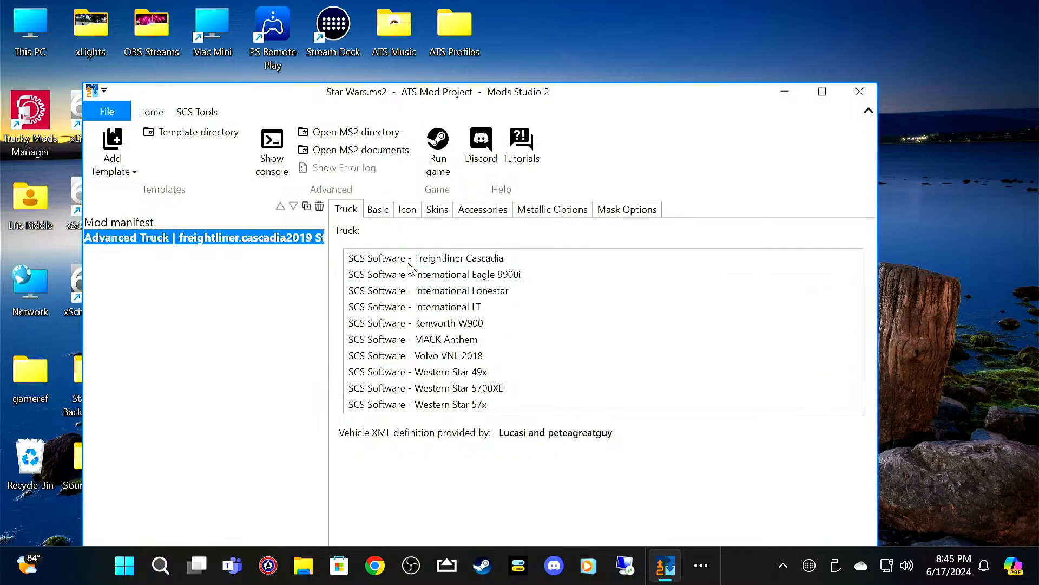
pyautogui.click(411, 261)
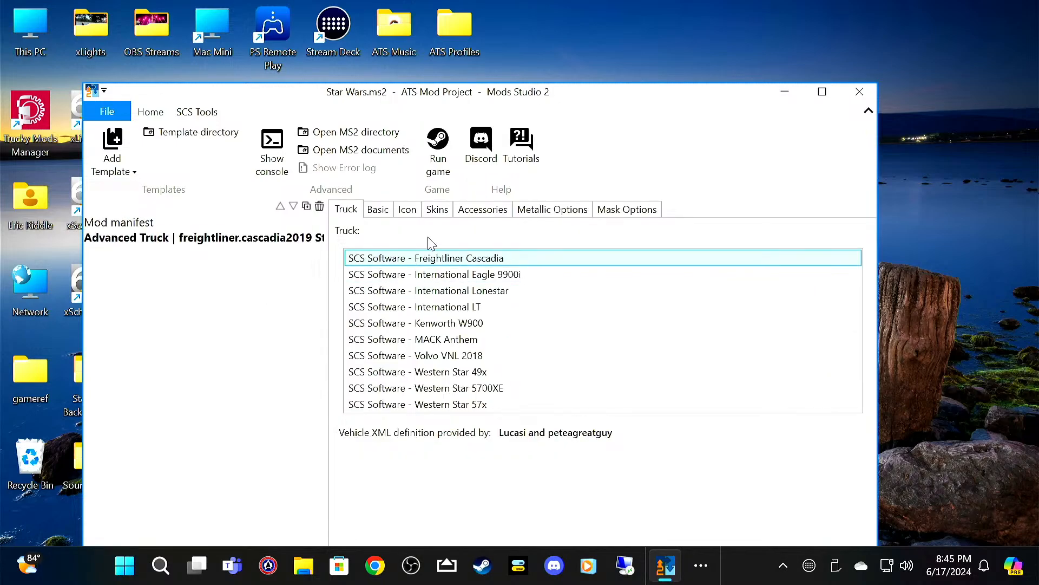
pyautogui.click(438, 211)
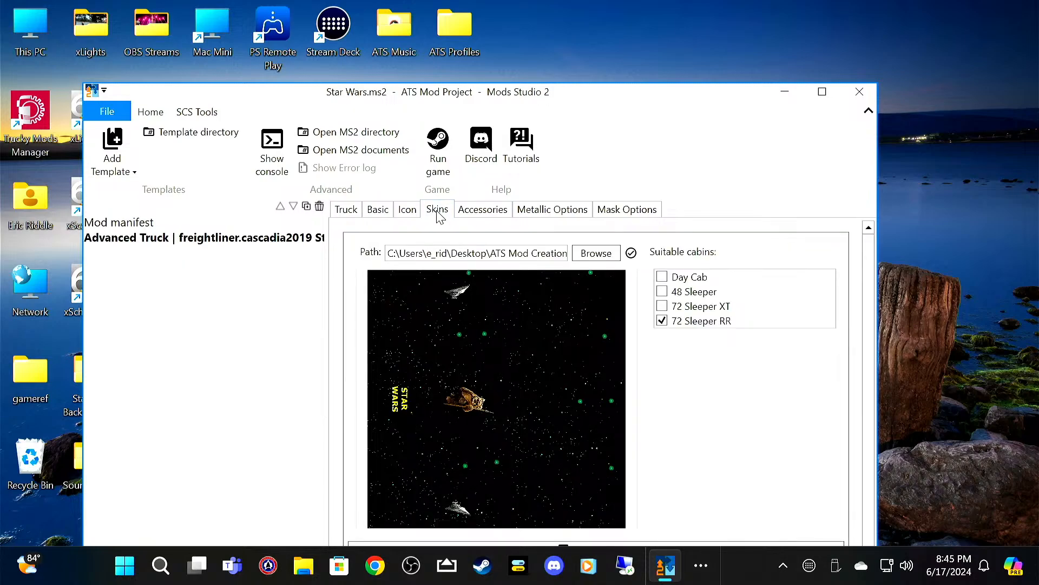
pyautogui.click(475, 215)
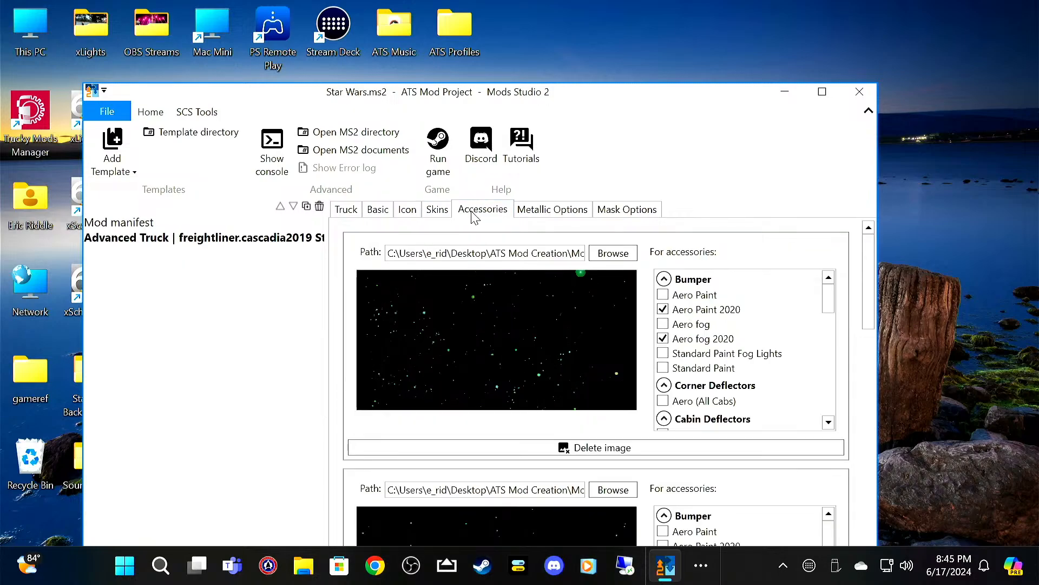
pyautogui.scroll(-5, 480, 346)
pyautogui.scroll(-4, 833, 350)
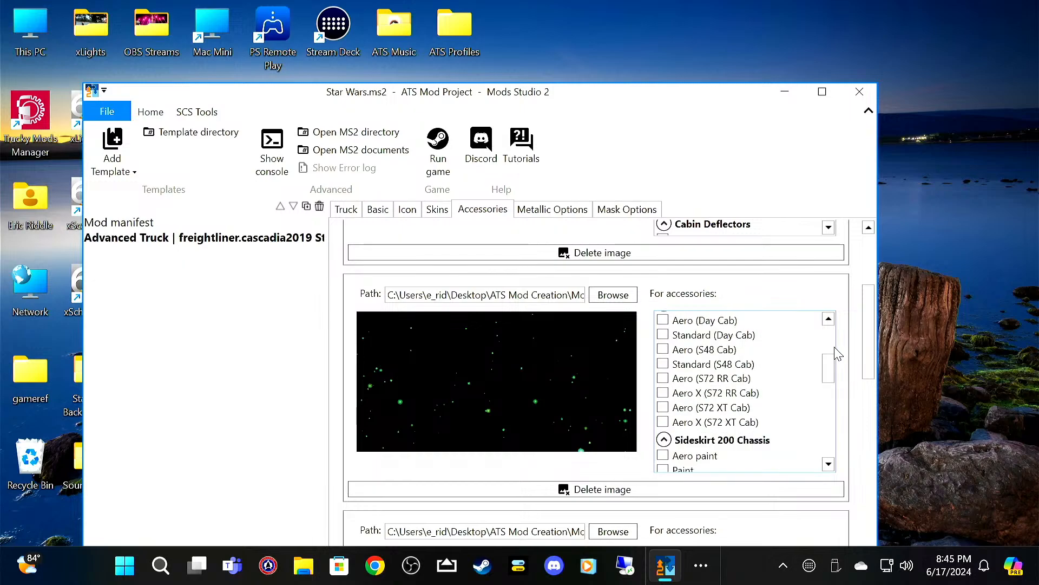
pyautogui.scroll(-6, 853, 400)
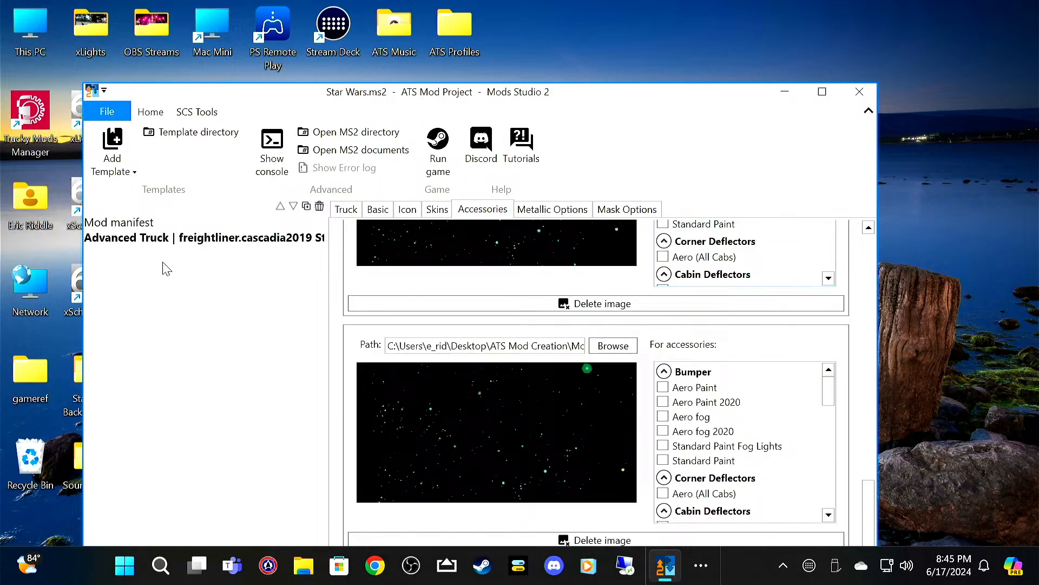
# Step: Add a Trailer Skin template to the project and choose the SCS Box Trailer for it
pyautogui.click(112, 169)
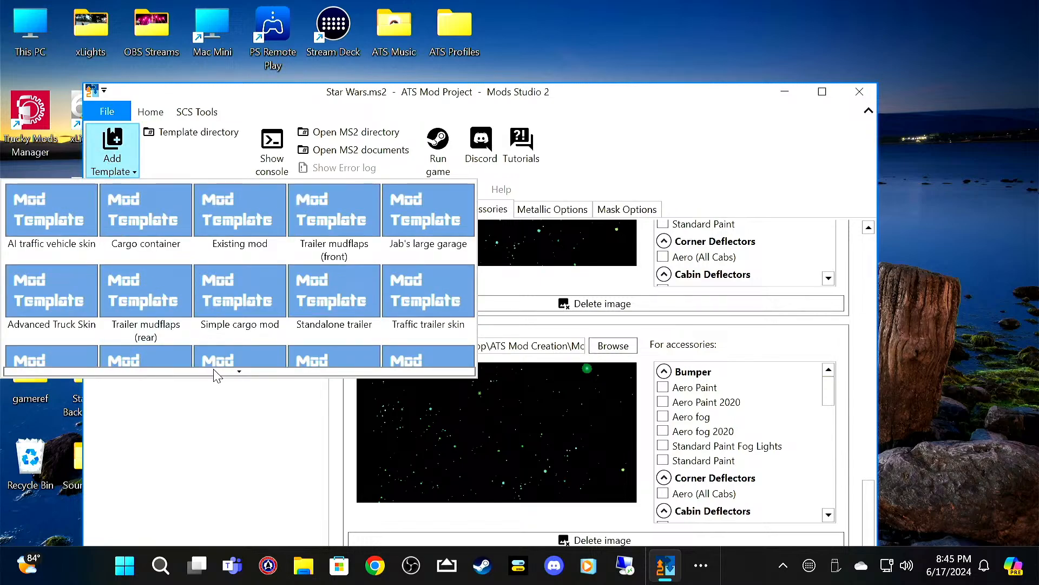
pyautogui.scroll(-2, 211, 366)
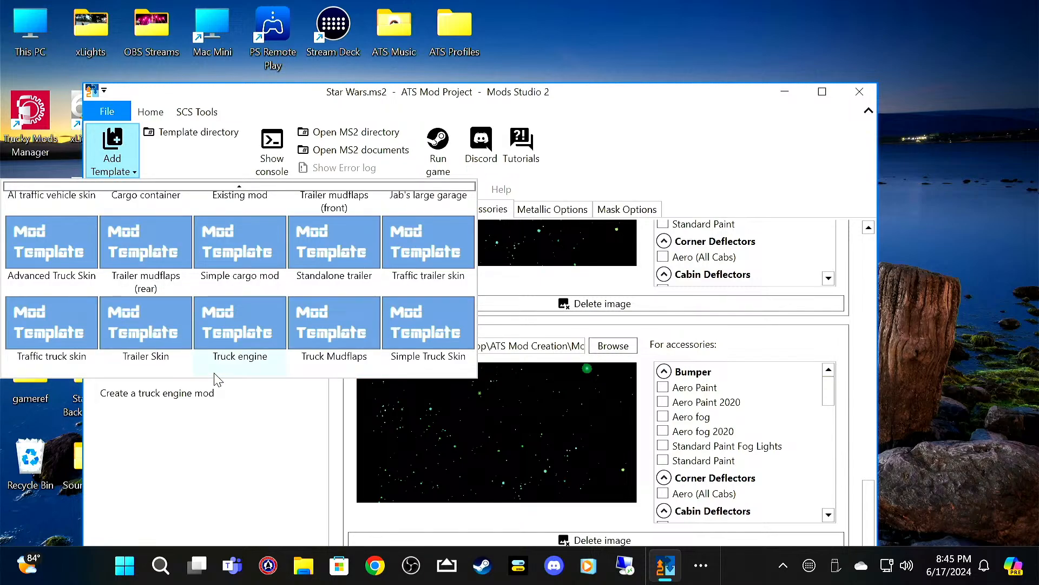
pyautogui.click(125, 327)
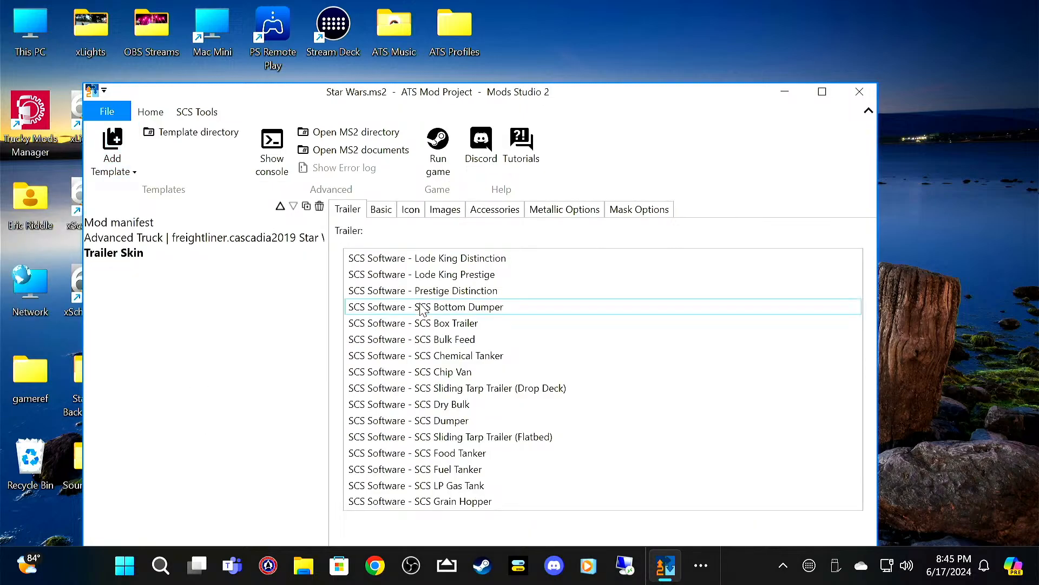
pyautogui.click(482, 325)
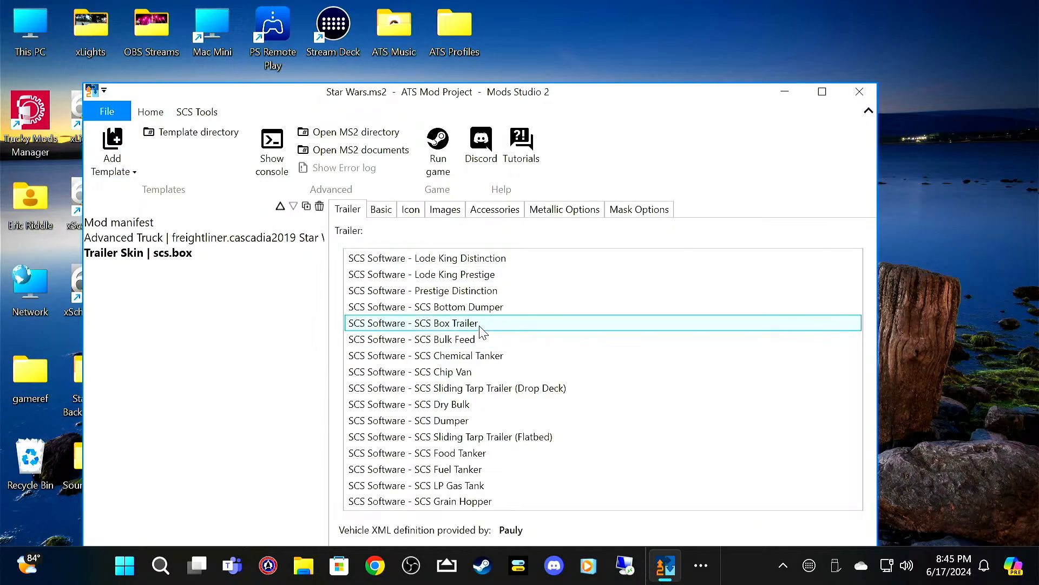
# Step: Fill in the trailer skin's basics with internal name star_wars, skin name Star Wars and price 1
pyautogui.click(381, 210)
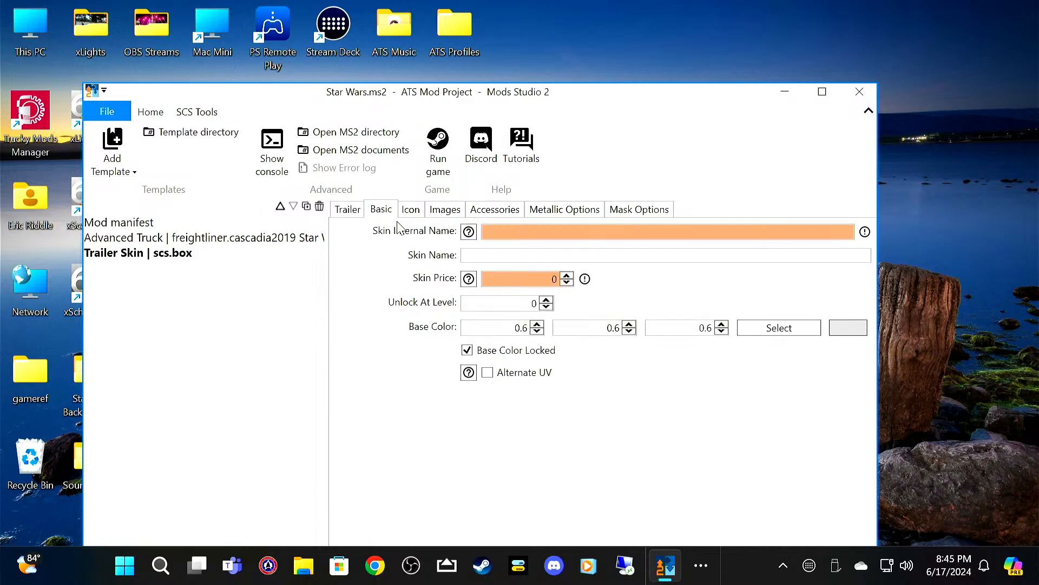
pyautogui.click(549, 231)
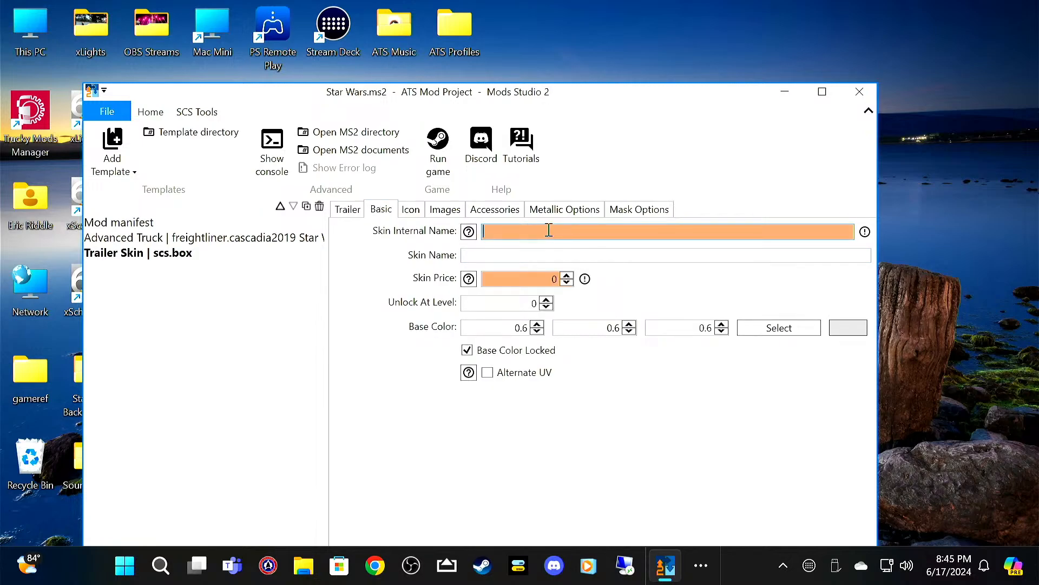
pyautogui.write('s')
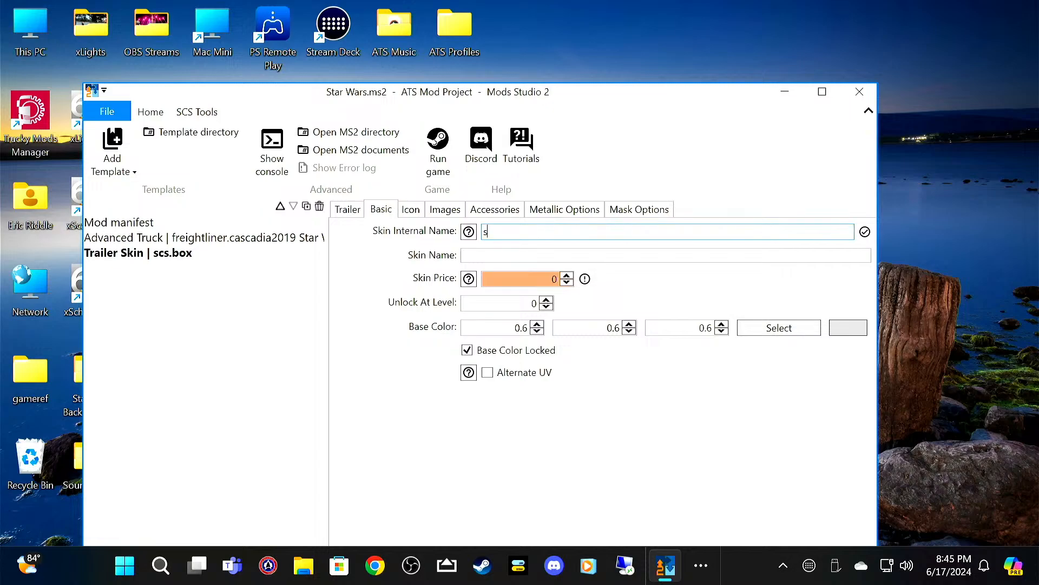
pyautogui.write('tar_wars')
pyautogui.press('Tab')
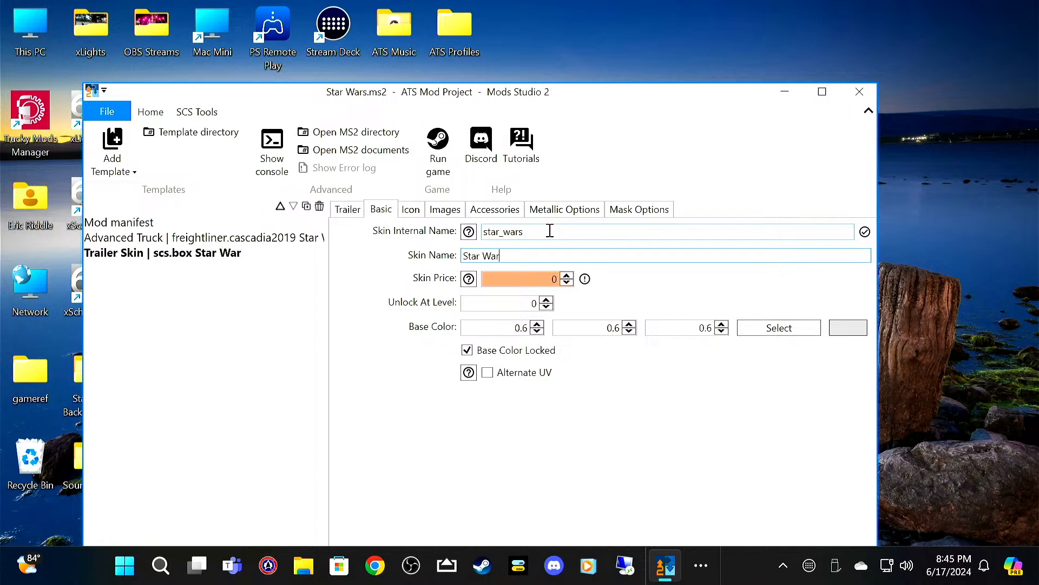
pyautogui.press('Tab')
pyautogui.write('1')
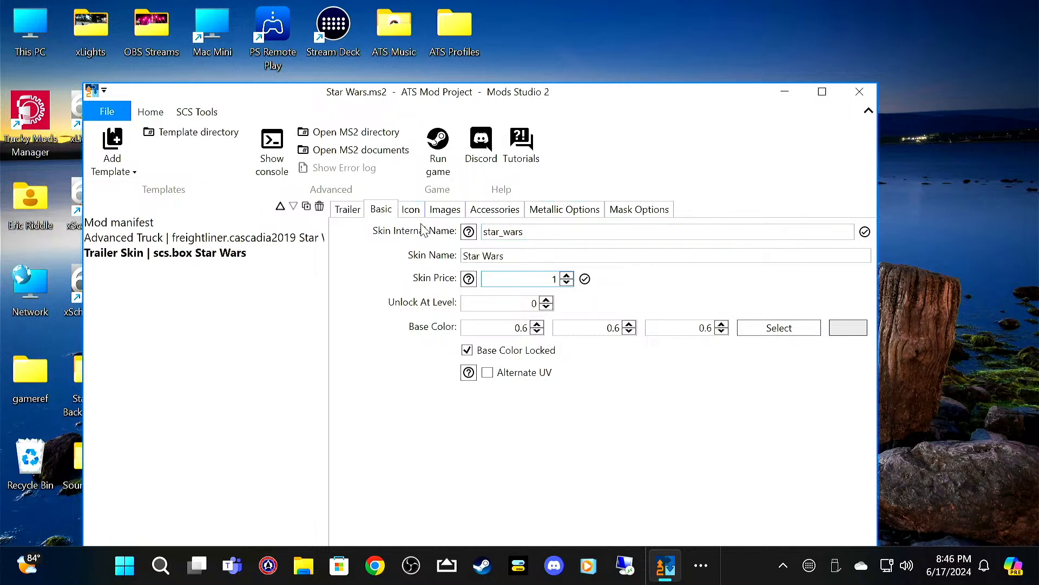
# Step: Load Star Wars 256x64.png from the Star Wars folder as the trailer skin's icon
pyautogui.click(411, 210)
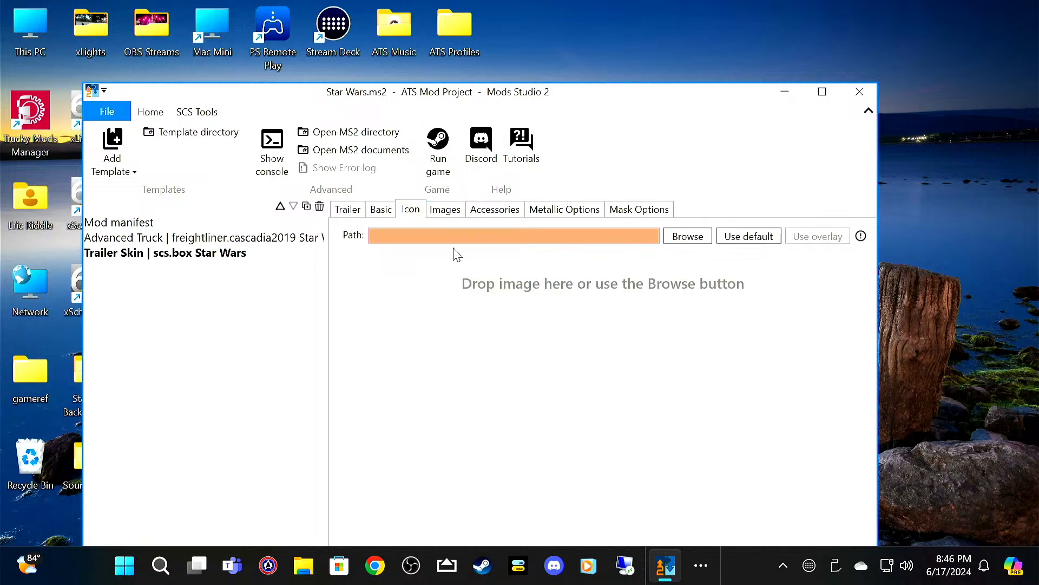
pyautogui.click(687, 237)
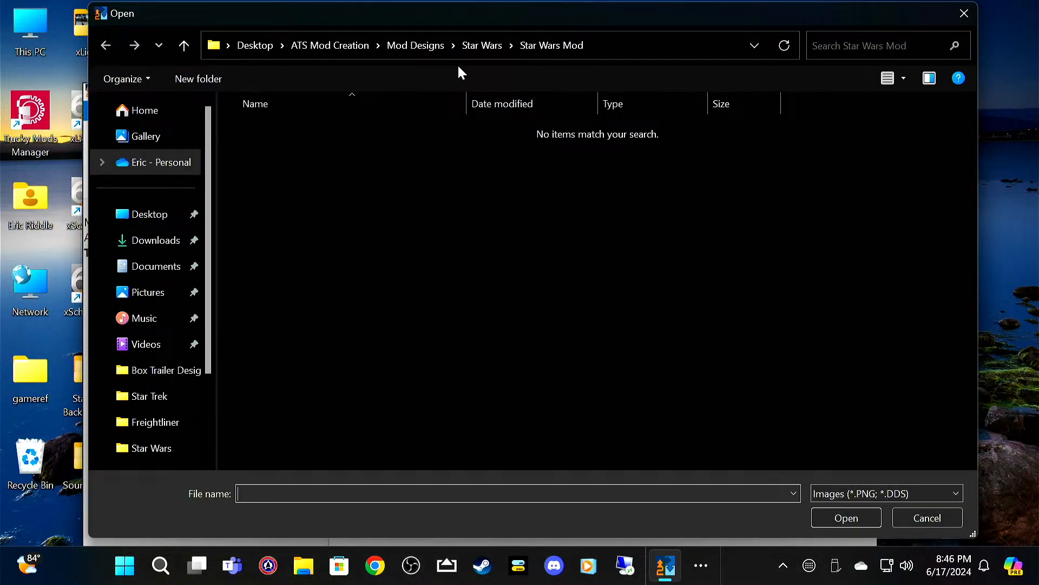
pyautogui.click(497, 47)
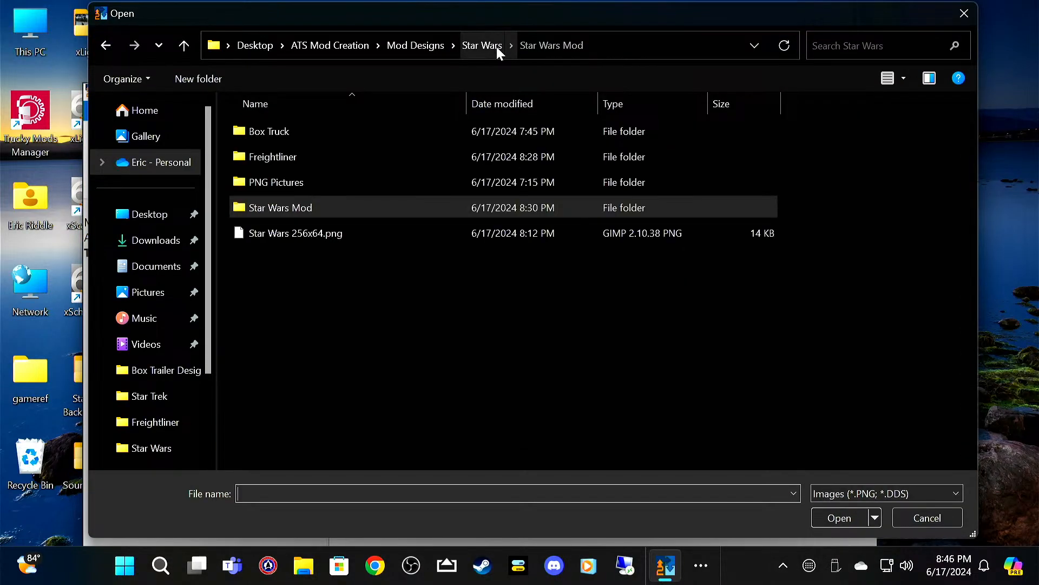
pyautogui.click(429, 231)
pyautogui.click(831, 518)
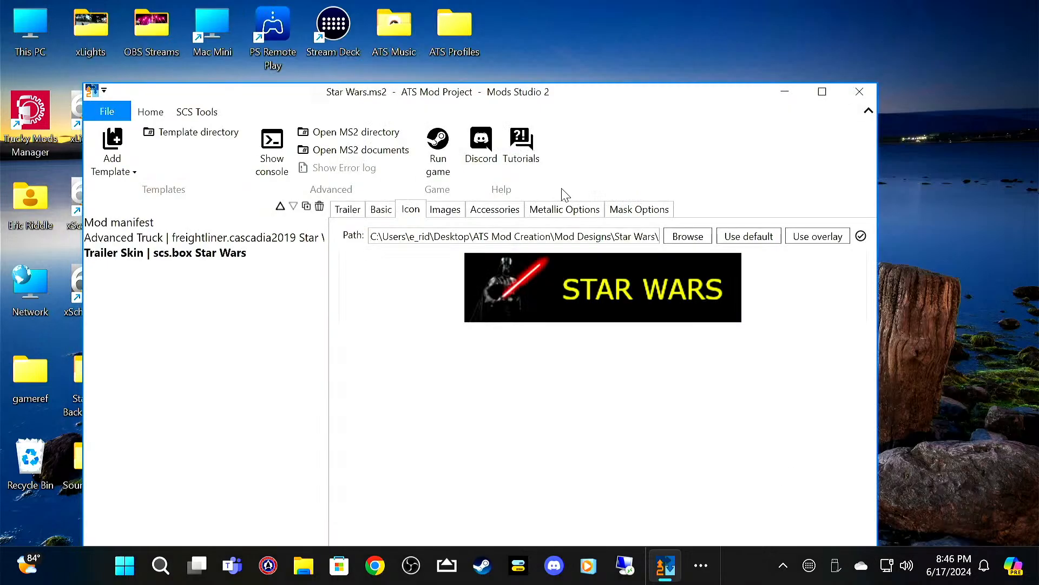
# Step: Add box45_star_wars.png from the Star Wars project's Box Truck folder as a body image of the trailer skin
pyautogui.click(445, 210)
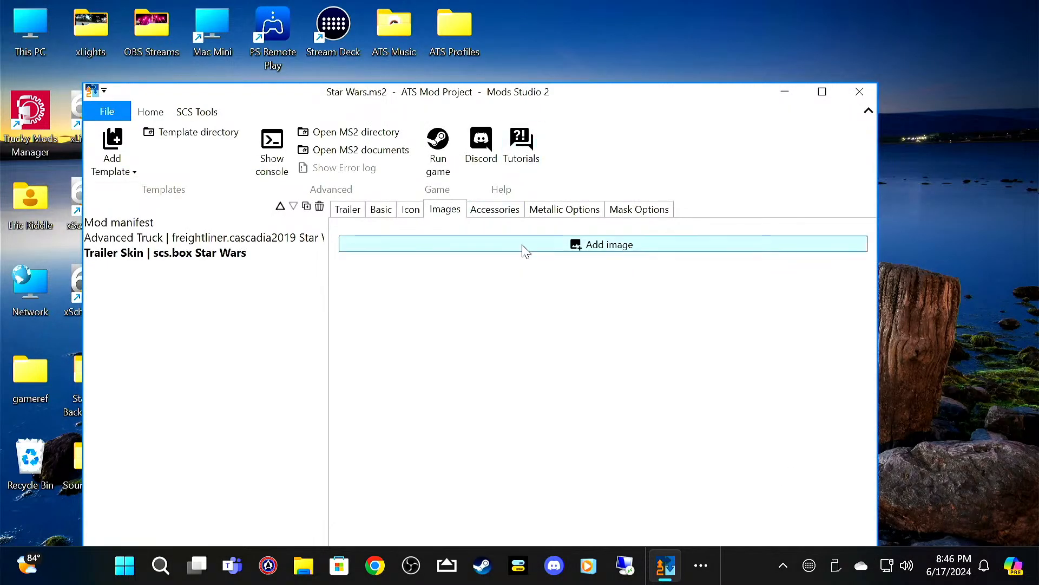
pyautogui.click(526, 246)
pyautogui.click(621, 252)
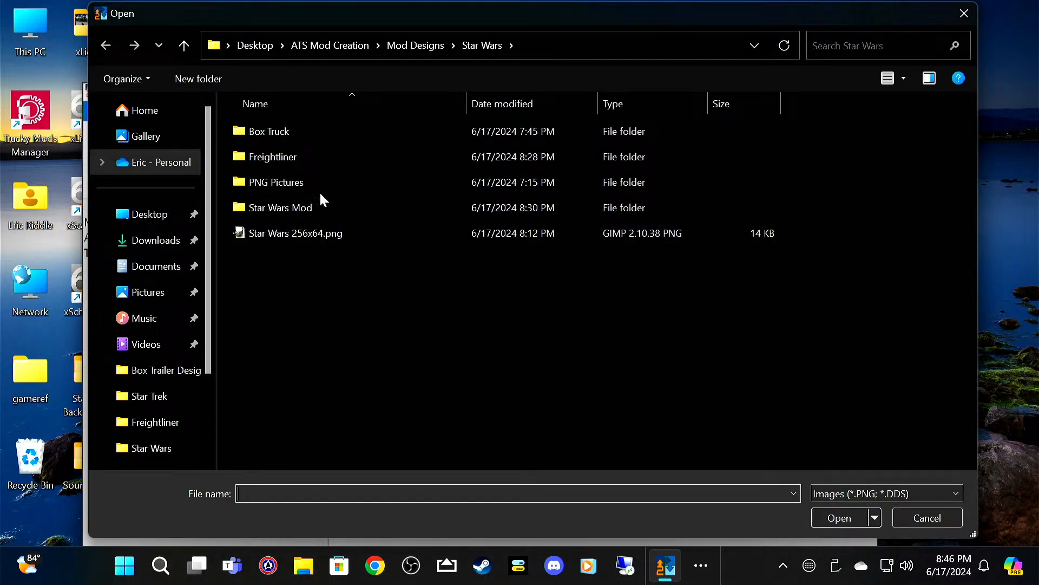
pyautogui.click(334, 211)
pyautogui.doubleClick(332, 208)
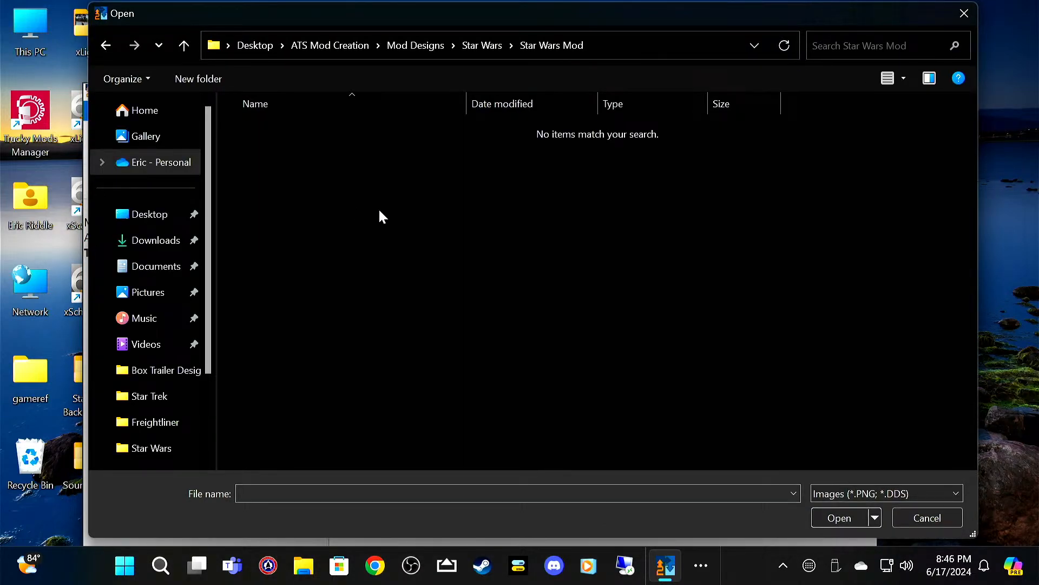
pyautogui.click(184, 51)
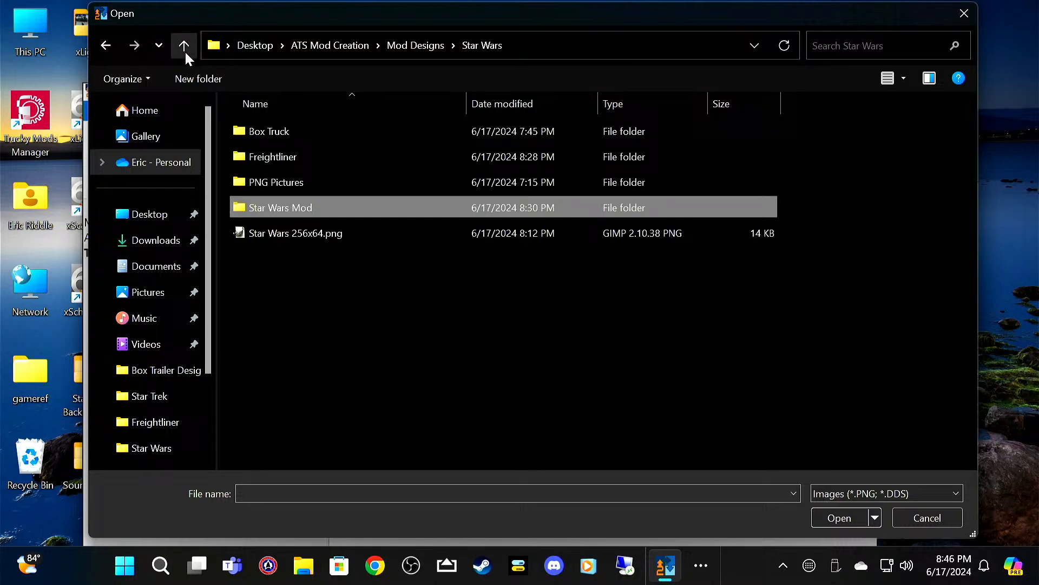
pyautogui.doubleClick(317, 136)
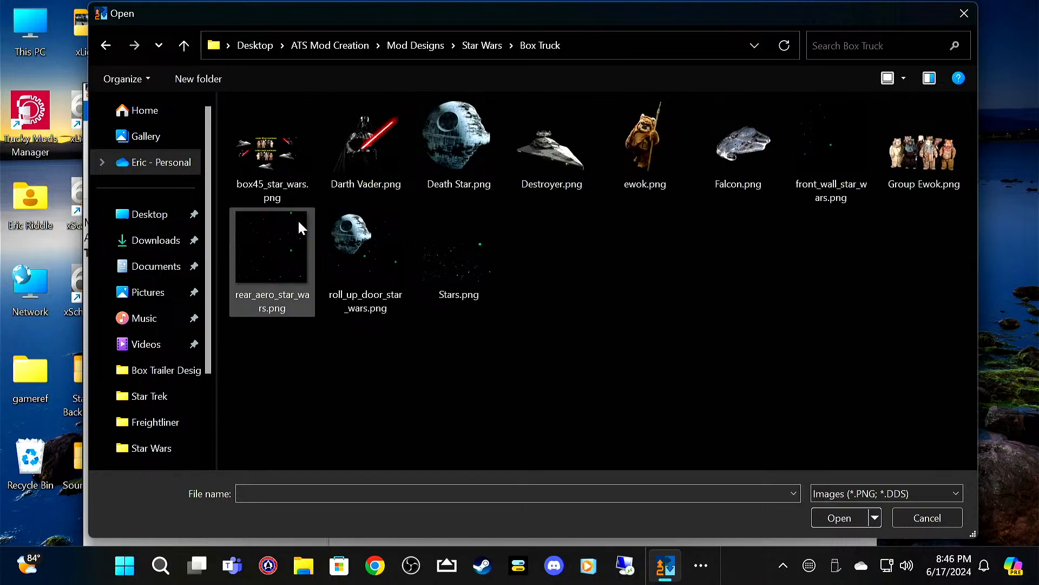
pyautogui.click(271, 151)
pyautogui.click(851, 517)
# Step: Assign the box45_star_wars.png image to the Dry Van 45ft, Insulated 45ft and Reefer 45ft bodies
pyautogui.click(696, 325)
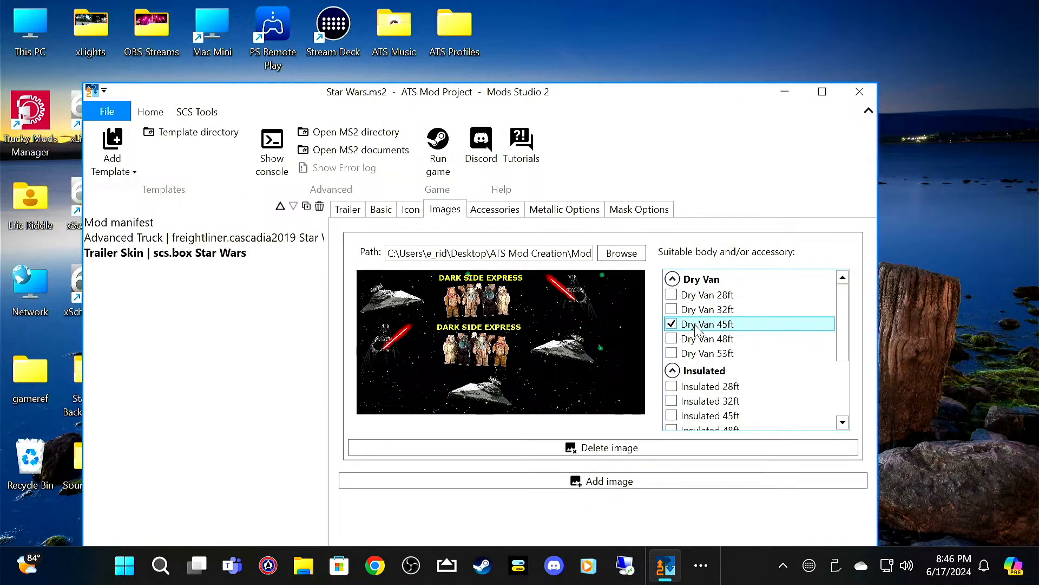
pyautogui.click(704, 415)
pyautogui.scroll(-3, 715, 415)
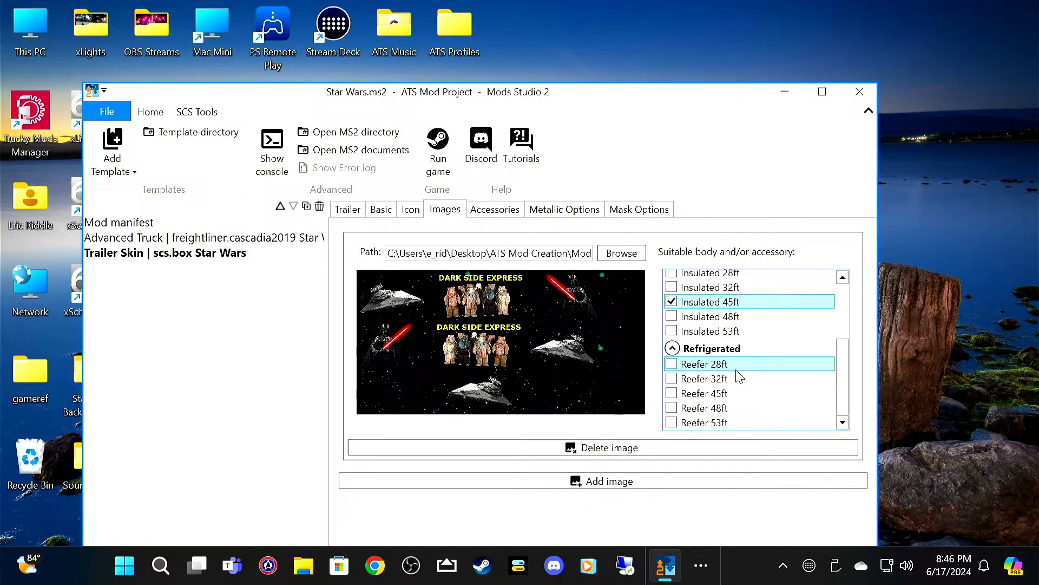
pyautogui.click(720, 394)
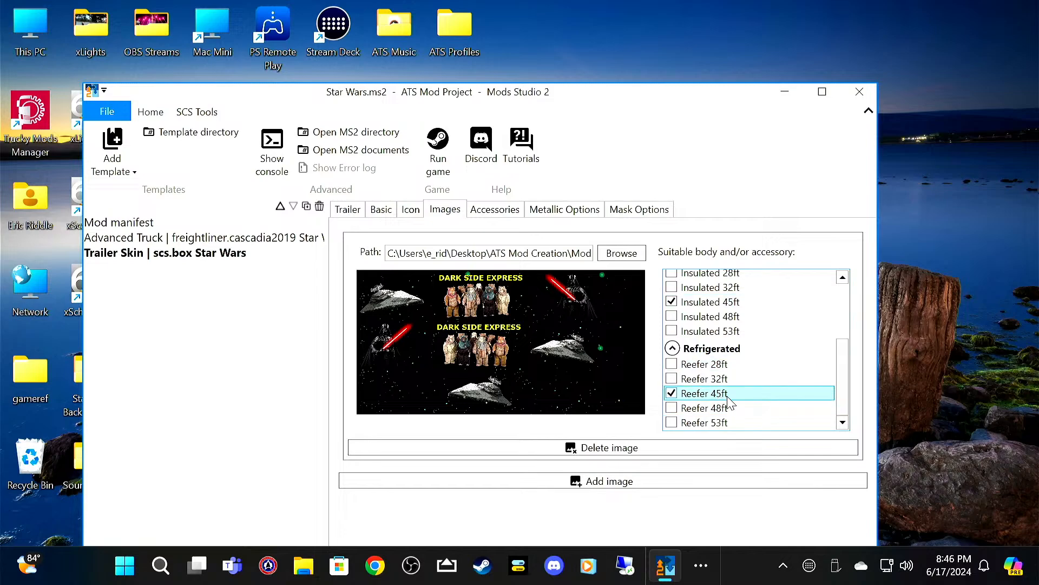
# Step: Load front_wall_star_wars.png as the trailer skin's first accessory image and assign it to the Painted trailer front
pyautogui.click(494, 211)
pyautogui.click(515, 249)
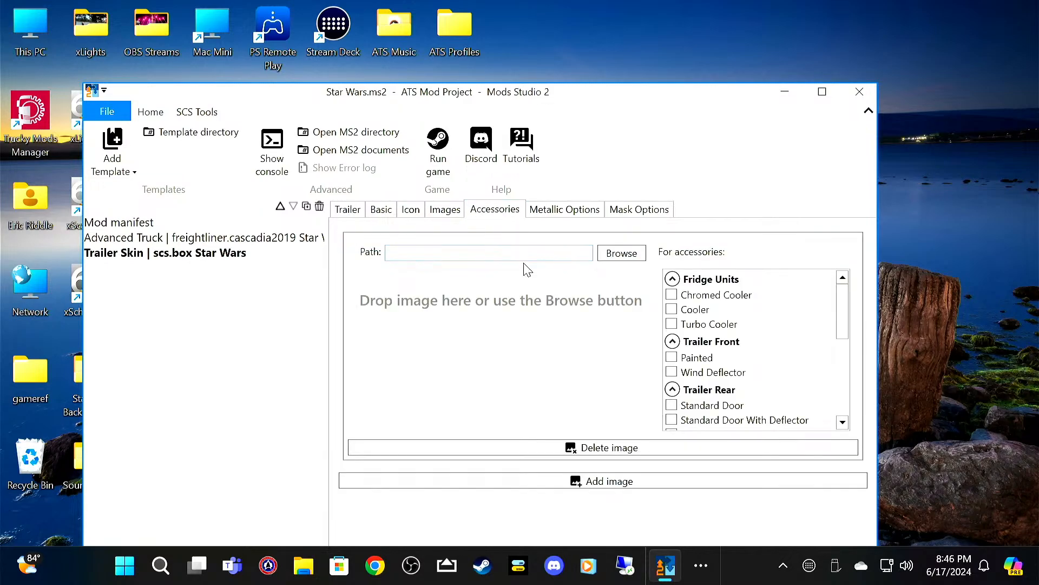
pyautogui.click(620, 253)
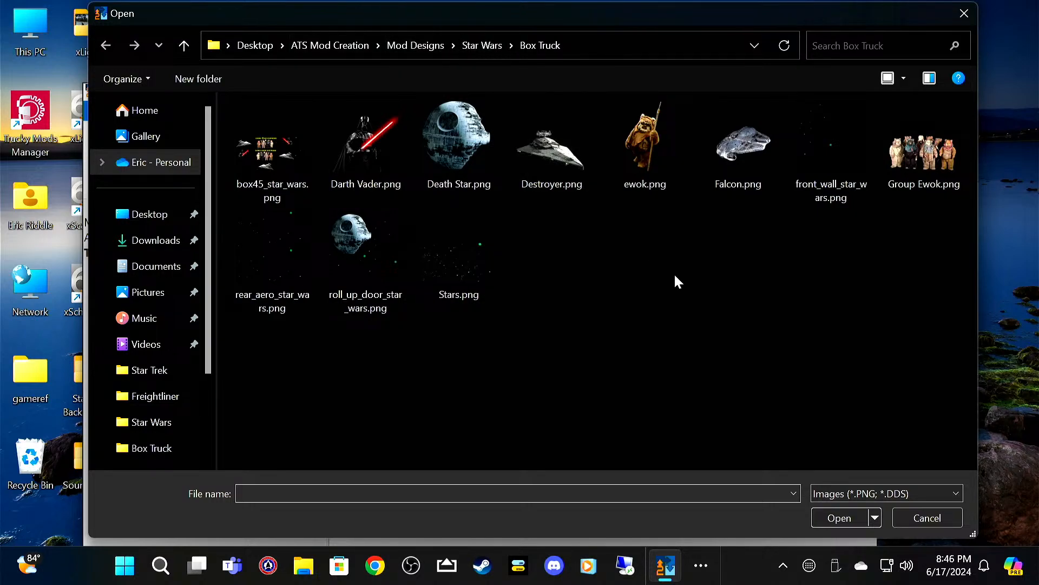
pyautogui.click(847, 129)
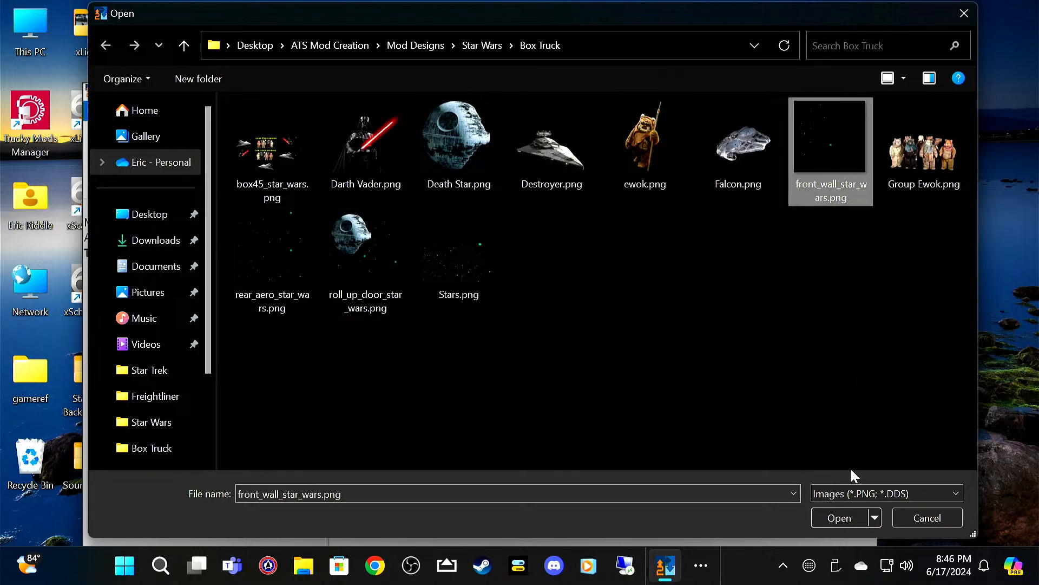
pyautogui.click(847, 515)
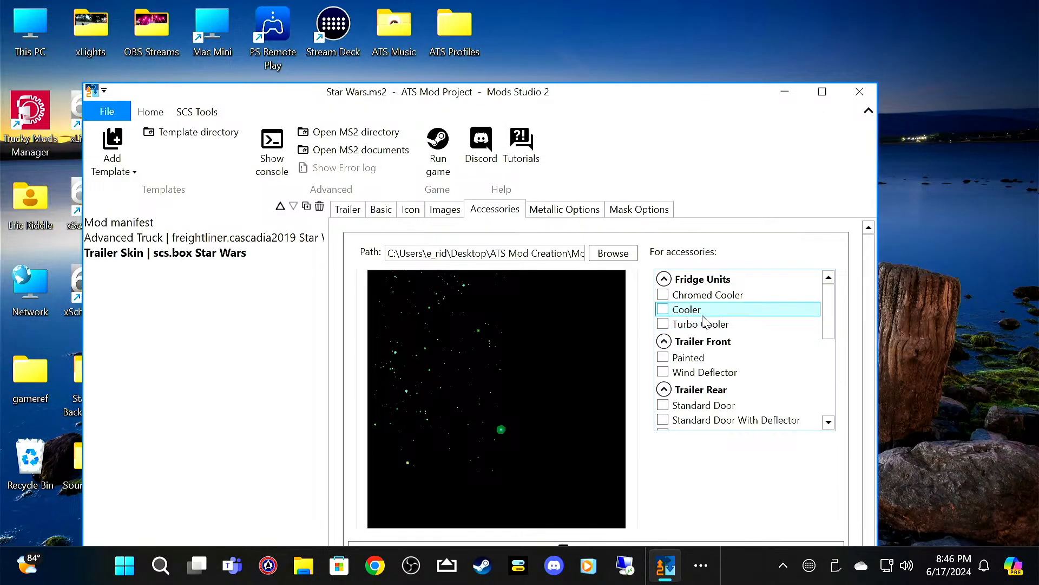
pyautogui.click(698, 358)
pyautogui.scroll(-1, 704, 364)
pyautogui.scroll(-1, 720, 357)
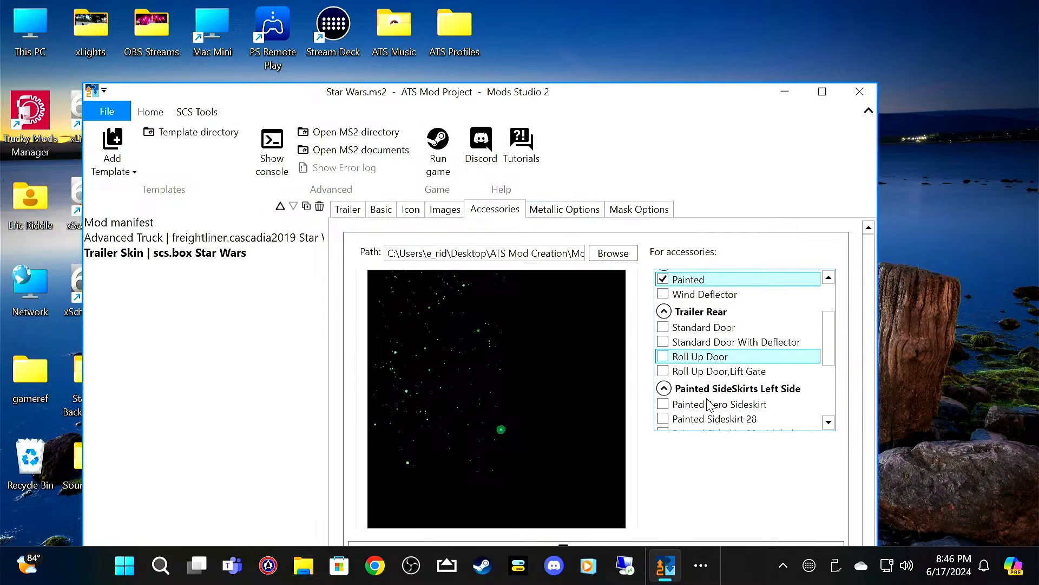
# Step: Add roll_up_door_star_wars.png as a second accessory image and assign it to Roll Up Door and Roll Up Door,Lift Gate
pyautogui.moveTo(698, 99); pyautogui.dragTo(711, 31)
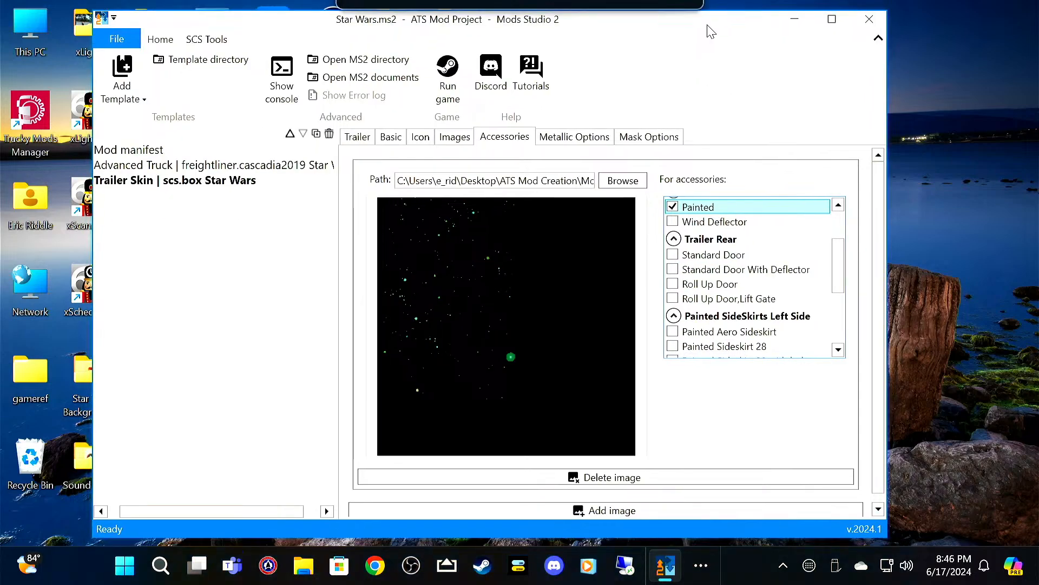
pyautogui.click(683, 510)
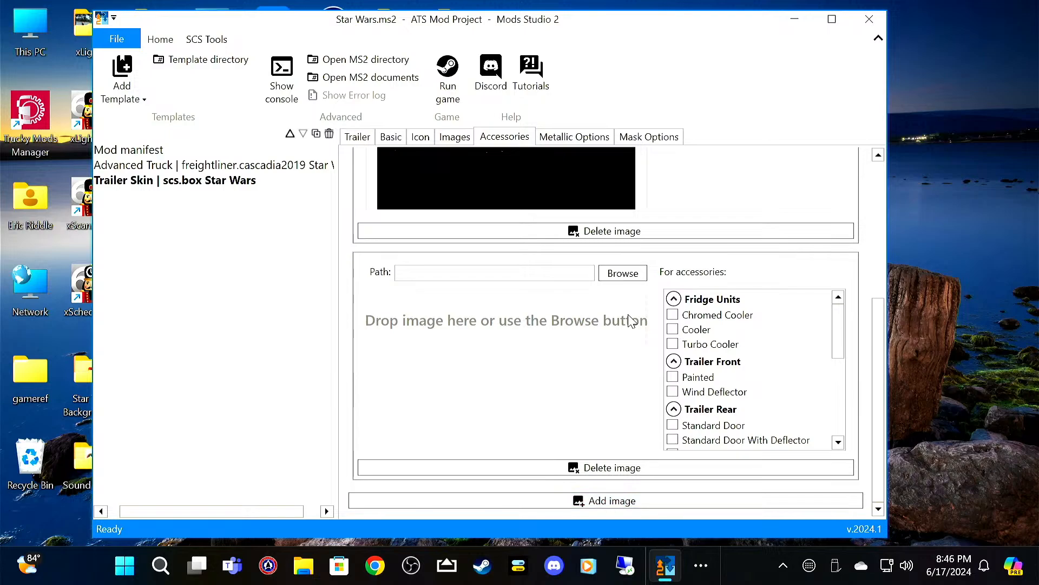
pyautogui.click(623, 273)
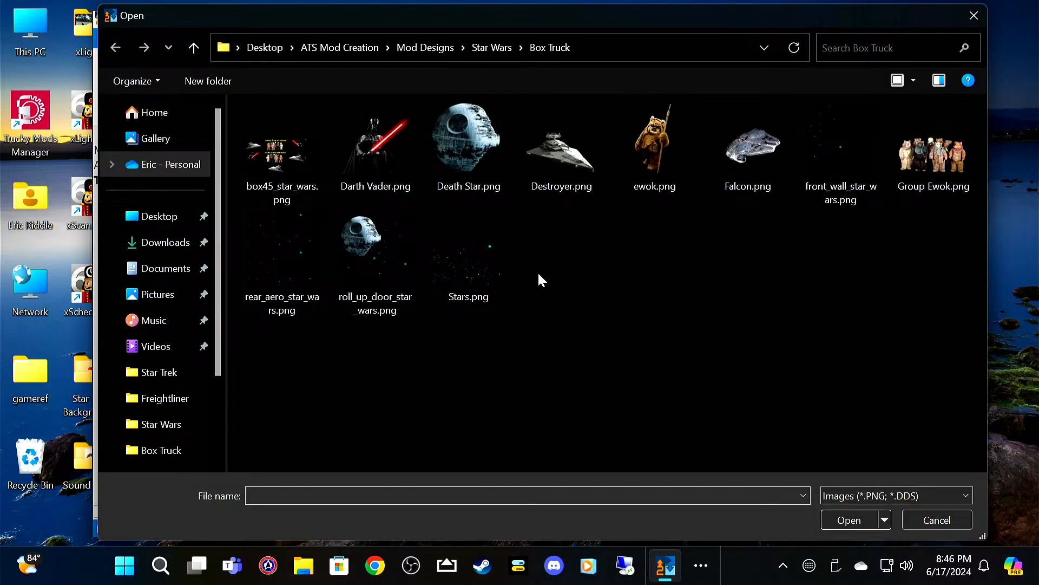
pyautogui.click(369, 238)
pyautogui.click(847, 521)
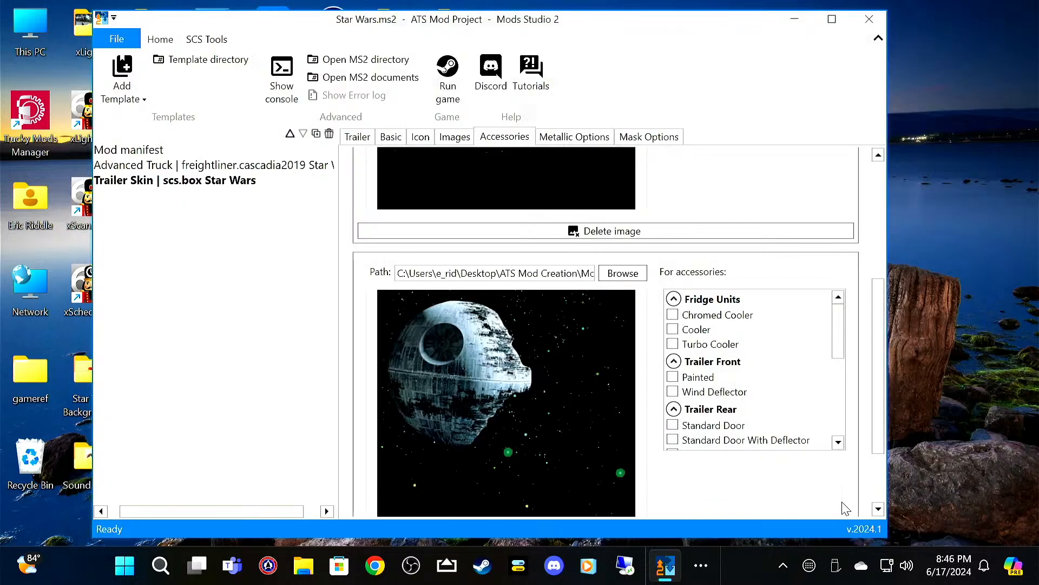
pyautogui.scroll(-3, 764, 389)
pyautogui.scroll(1, 764, 384)
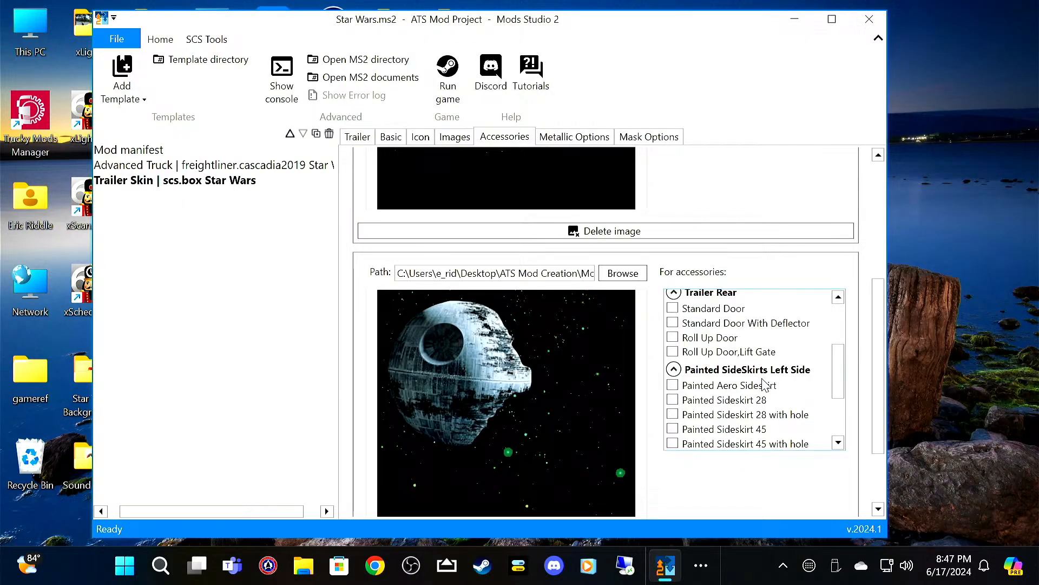
pyautogui.click(723, 337)
pyautogui.click(728, 352)
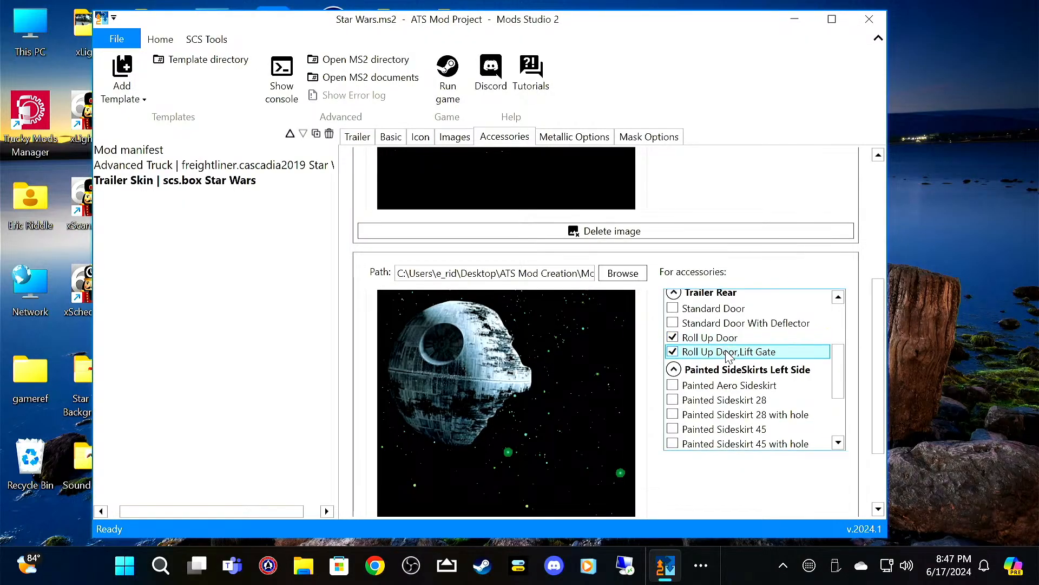
# Step: Add rear_aero_star_wars.png from the Box Truck folder as a third accessory image
pyautogui.scroll(-2, 842, 499)
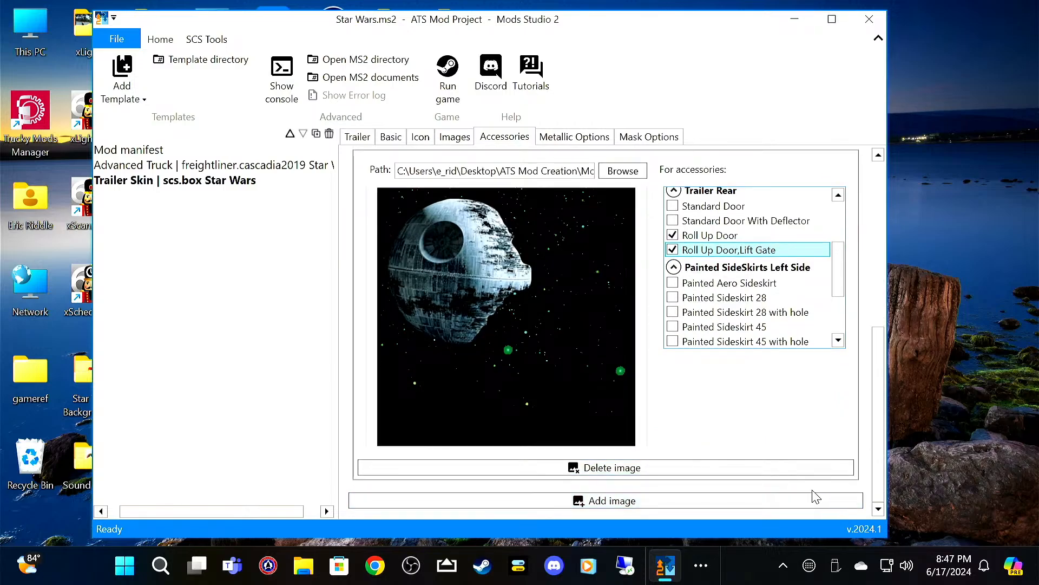
pyautogui.click(814, 498)
pyautogui.click(625, 275)
pyautogui.click(274, 266)
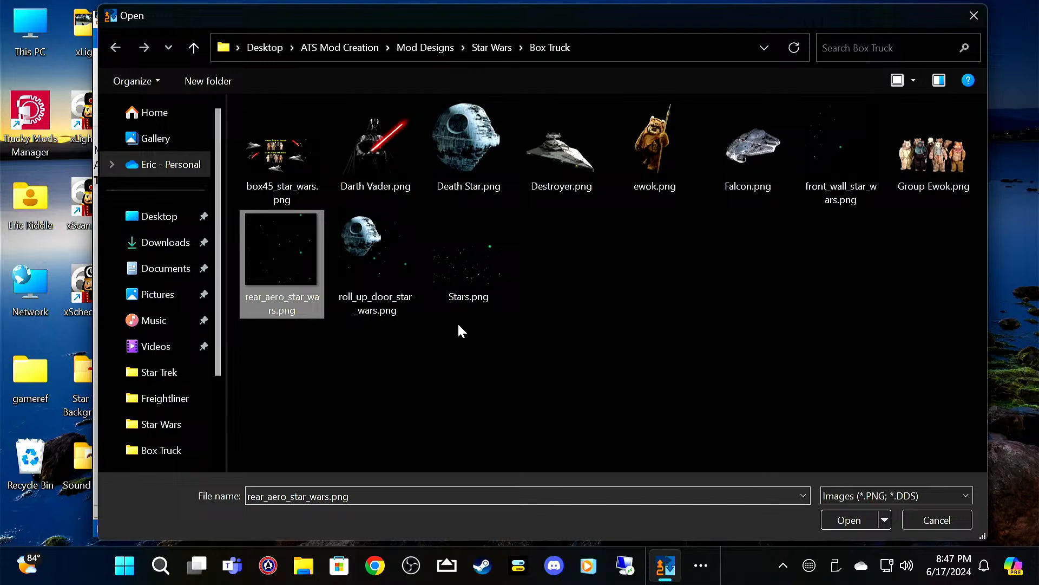
pyautogui.click(864, 515)
# Step: Assign the rear_aero_star_wars.png image to the left Painted Aero Sideskirt, Sideskirt 45 and Sideskirt 45 with hole, and the right Painted Sideskirt 45
pyautogui.scroll(-5, 758, 390)
pyautogui.scroll(1, 795, 395)
pyautogui.click(763, 360)
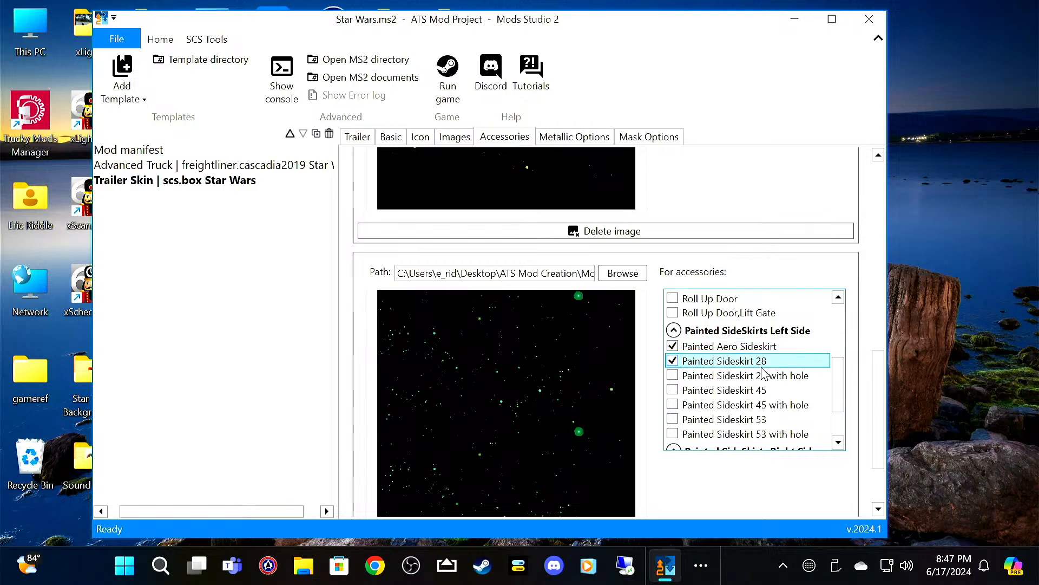
pyautogui.click(760, 375)
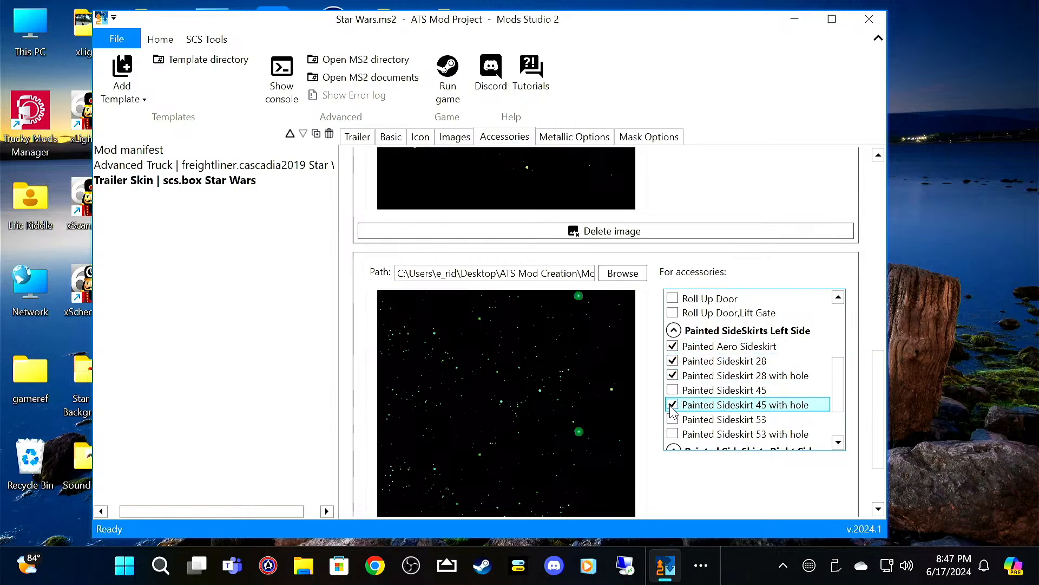
pyautogui.click(672, 391)
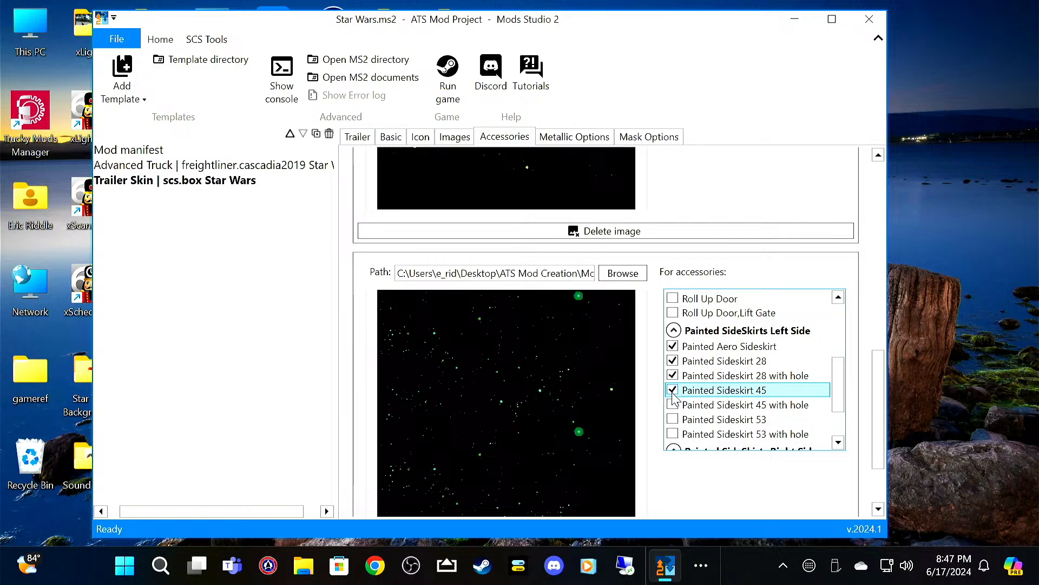
pyautogui.click(674, 363)
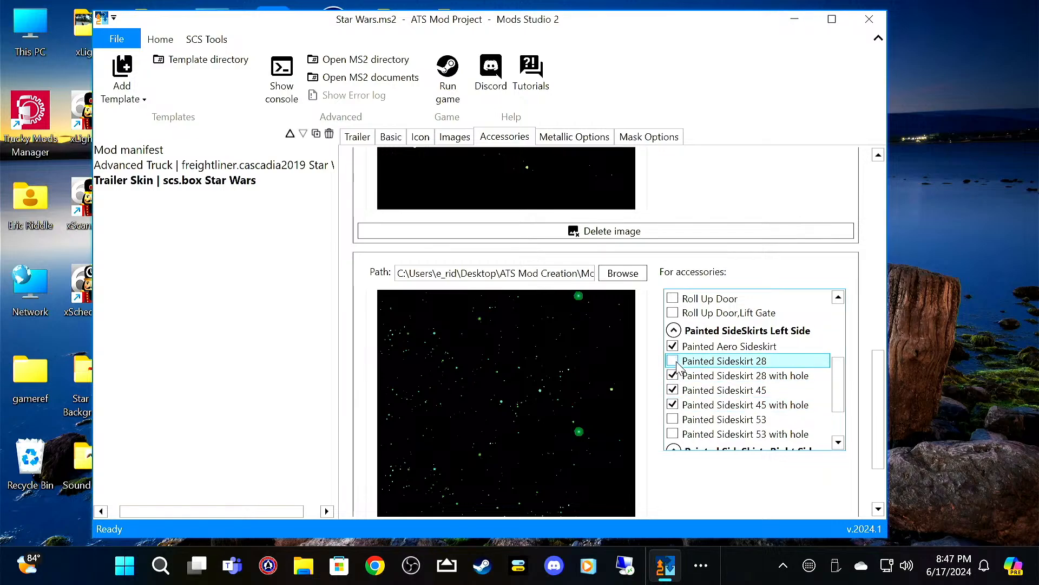
pyautogui.click(673, 375)
pyautogui.scroll(-2, 736, 422)
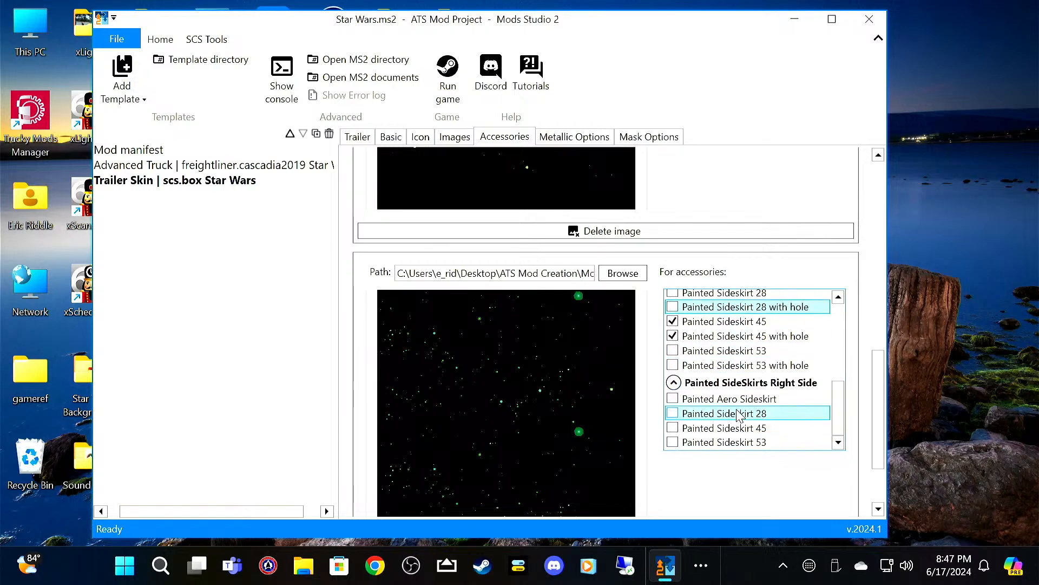
pyautogui.click(737, 428)
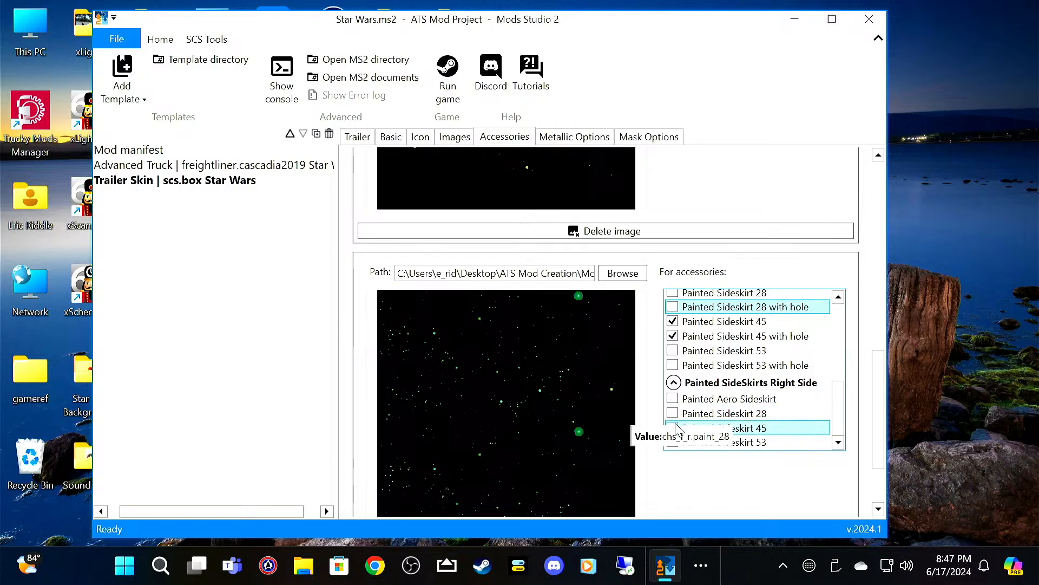
pyautogui.scroll(3, 735, 389)
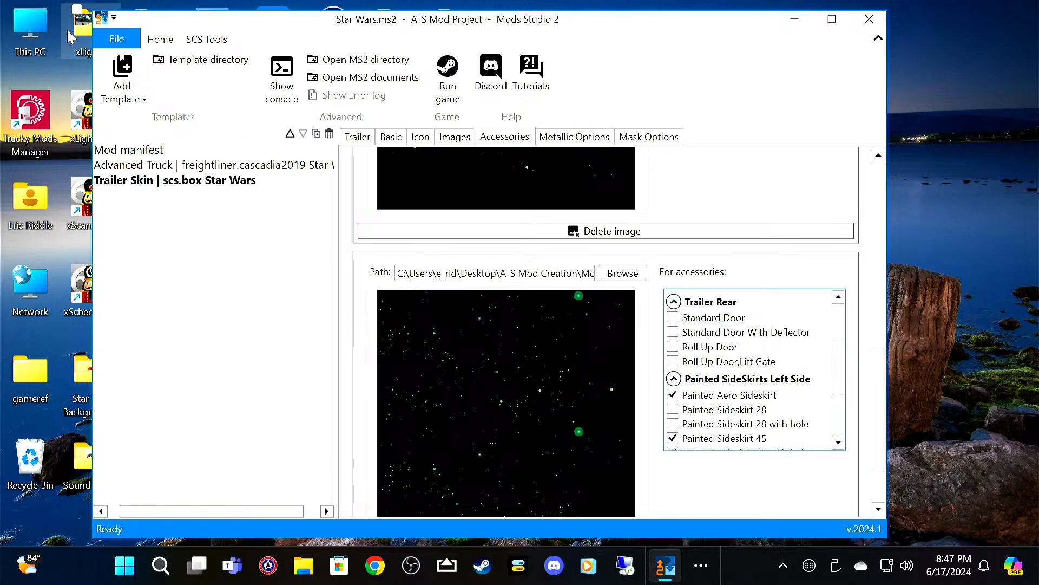
# Step: Save the Star Wars mod project
pyautogui.click(117, 39)
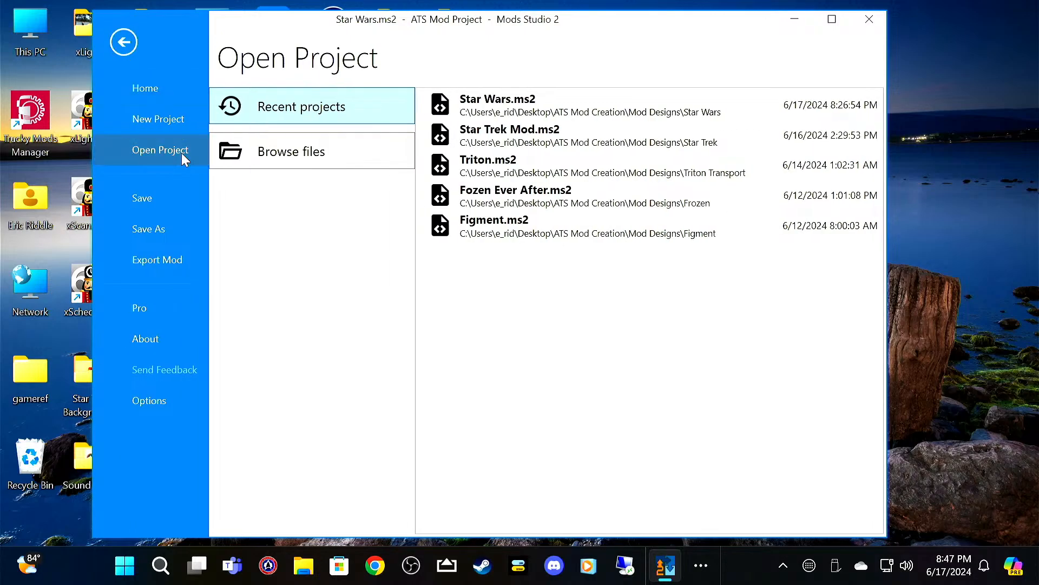
pyautogui.click(179, 196)
# Step: Delete ms2_content.zip and versions.sii from the Star Wars Mod folder under ATS Mod Creation, Mod Designs, Star Wars, and close File Explorer
pyautogui.moveTo(281, 25); pyautogui.dragTo(598, 35)
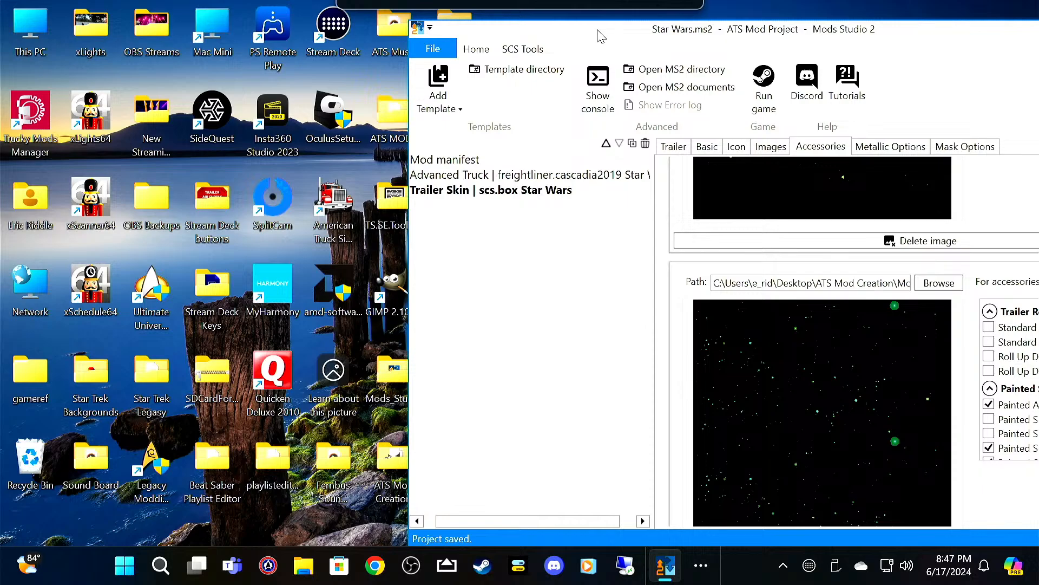
pyautogui.doubleClick(398, 452)
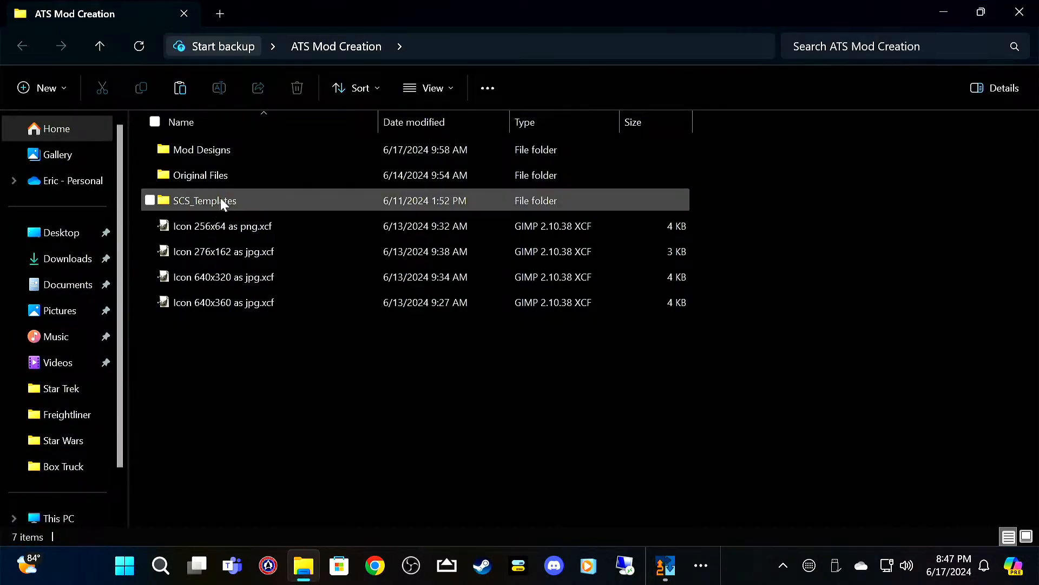
pyautogui.doubleClick(218, 147)
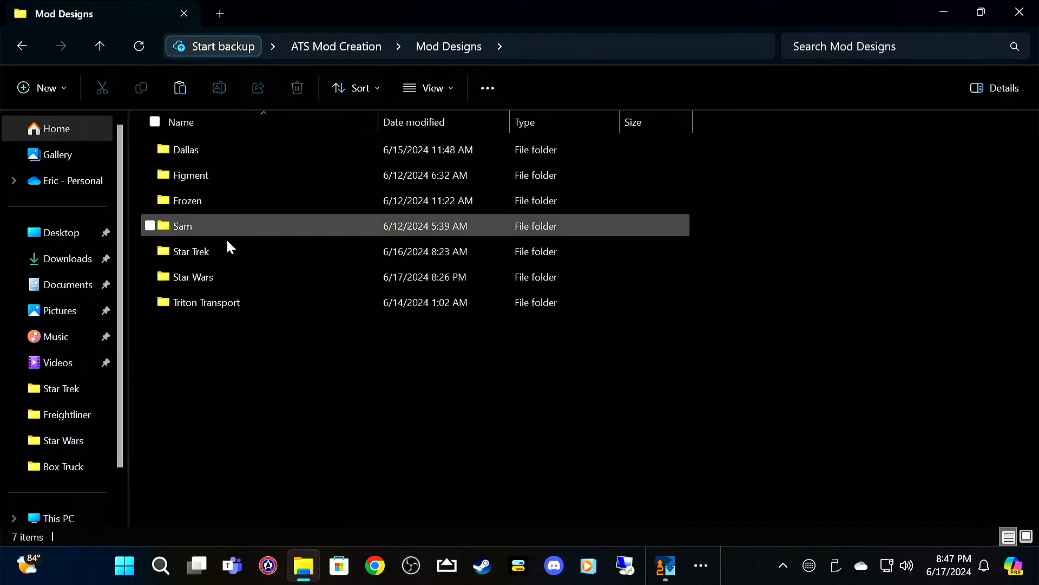
pyautogui.doubleClick(227, 276)
pyautogui.doubleClick(252, 218)
pyautogui.moveTo(292, 323); pyautogui.dragTo(244, 158)
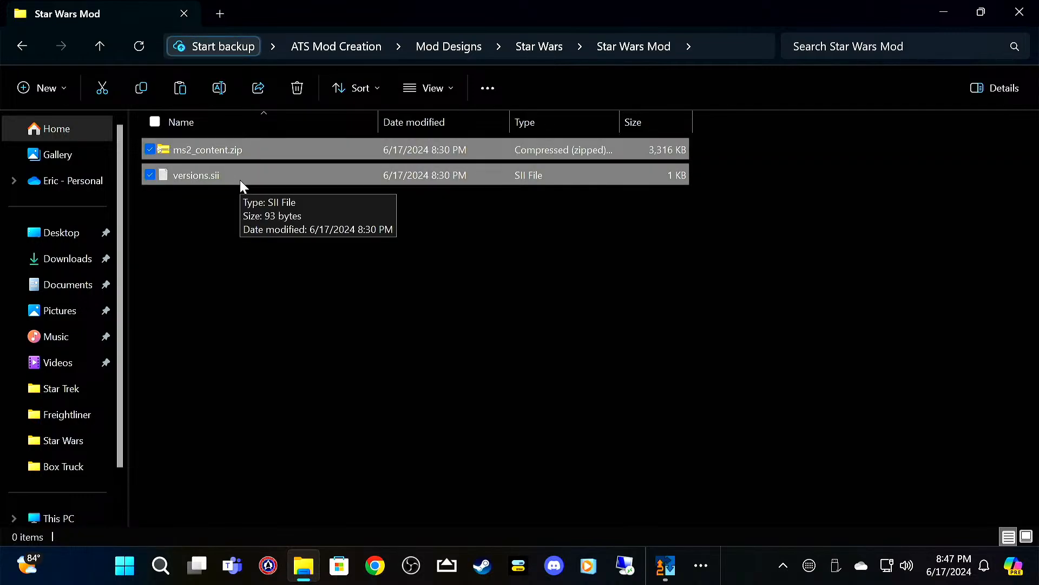
pyautogui.press('Delete')
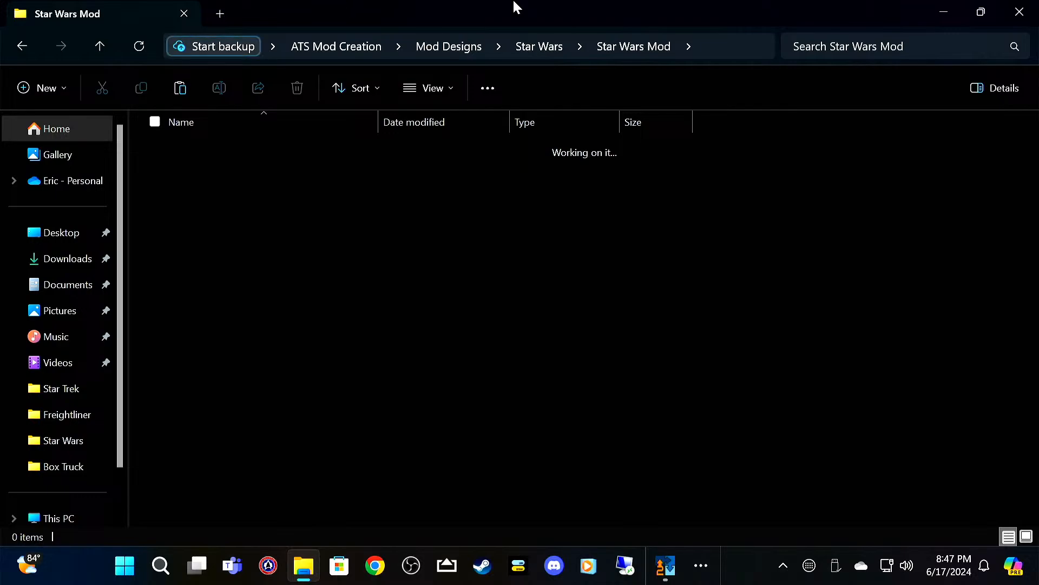
pyautogui.click(1020, 12)
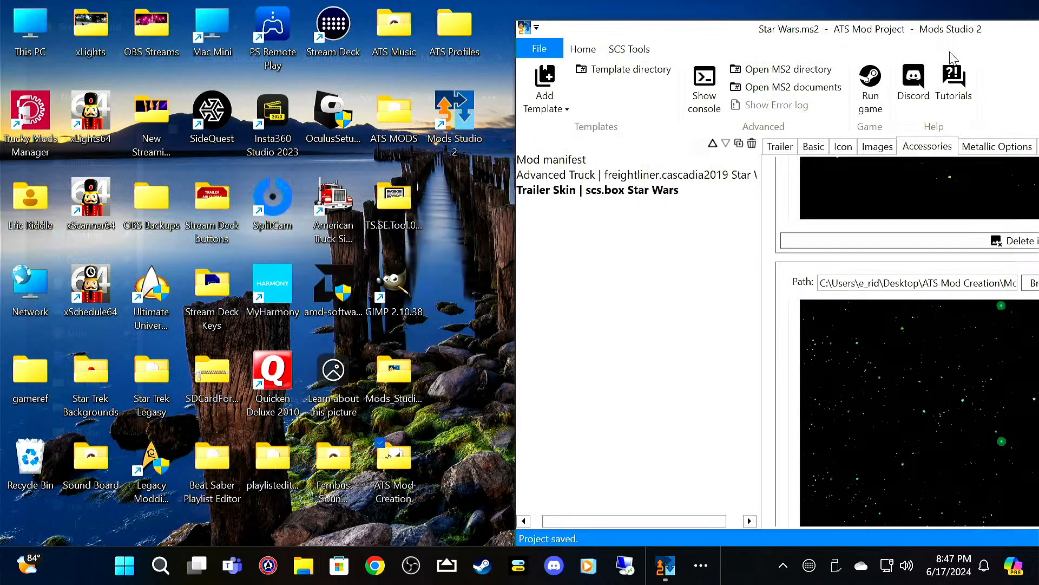
# Step: Export the mod in Steam Workshop format to the Star Wars Mod folder under Mod Designs, Star Wars, and close Mods Studio 2
pyautogui.moveTo(920, 30); pyautogui.dragTo(544, 22)
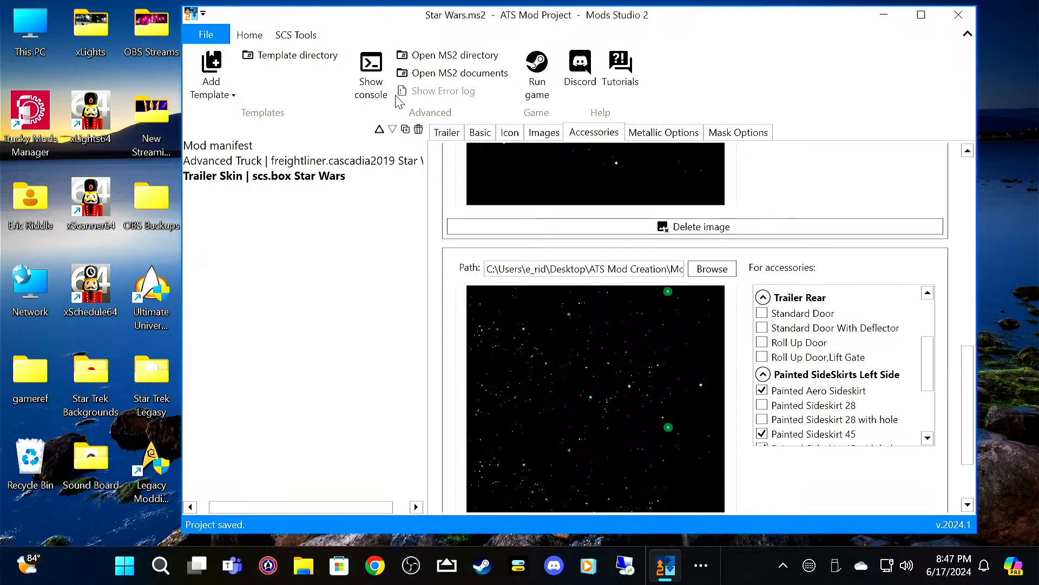
pyautogui.click(196, 29)
pyautogui.click(250, 257)
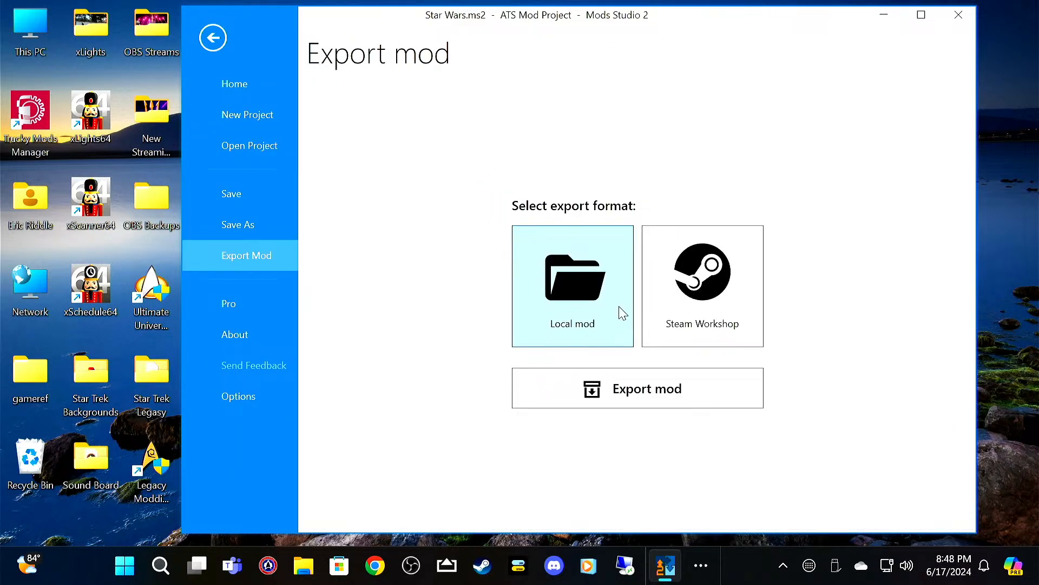
pyautogui.click(731, 315)
pyautogui.click(655, 401)
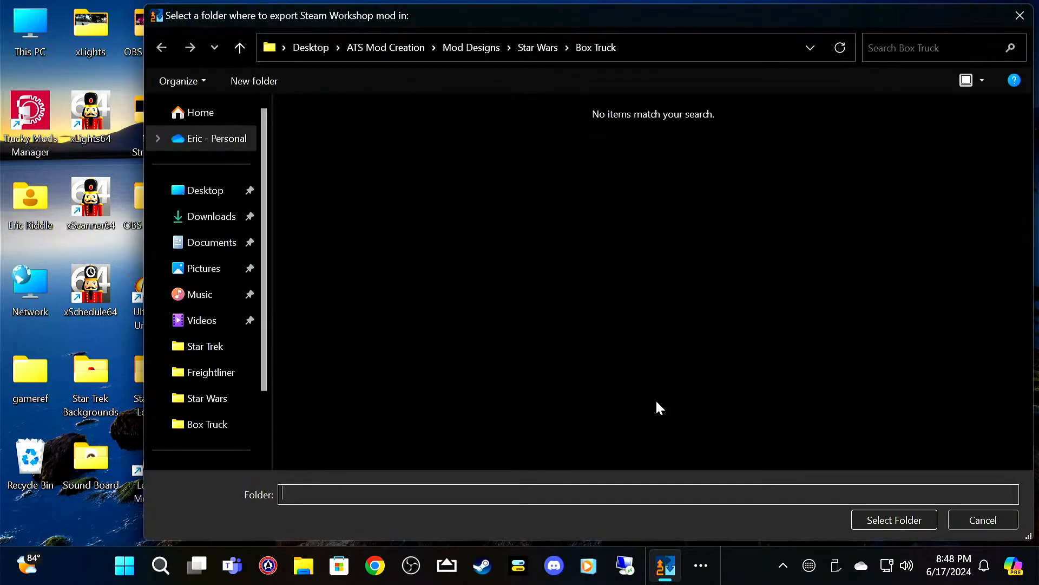
pyautogui.click(526, 45)
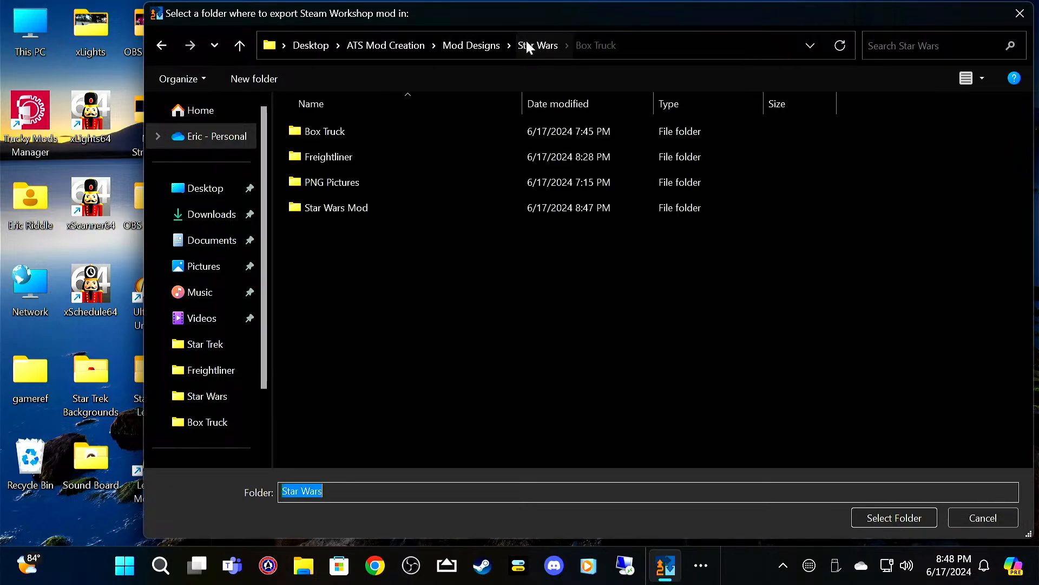
pyautogui.click(469, 43)
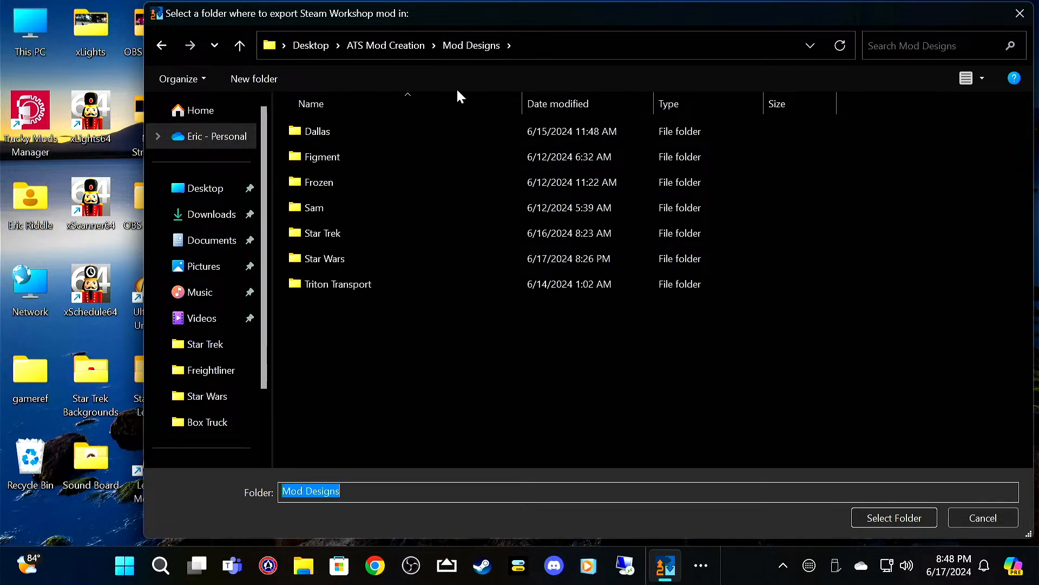
pyautogui.doubleClick(385, 261)
pyautogui.click(387, 207)
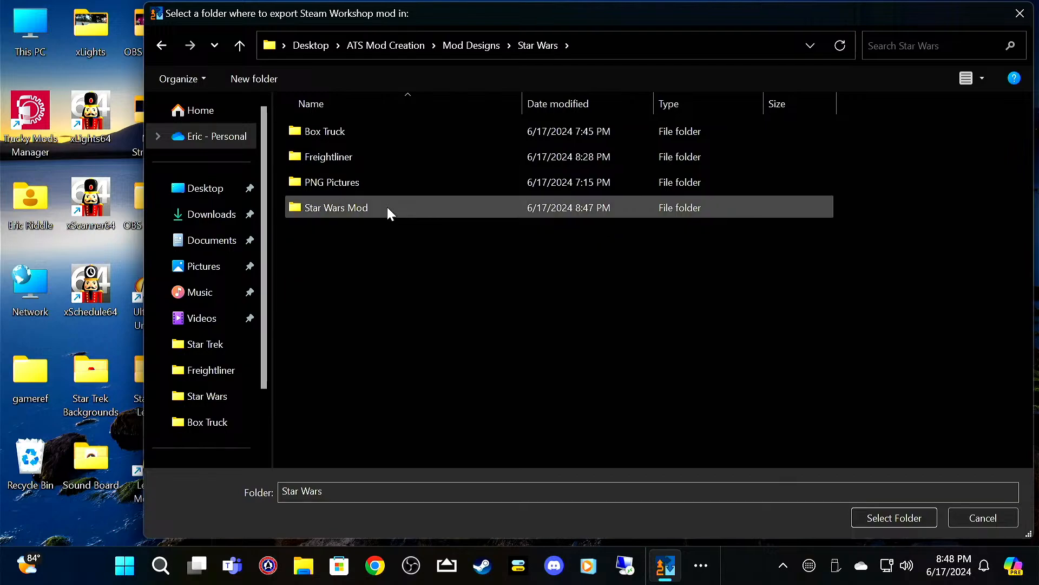
pyautogui.click(898, 518)
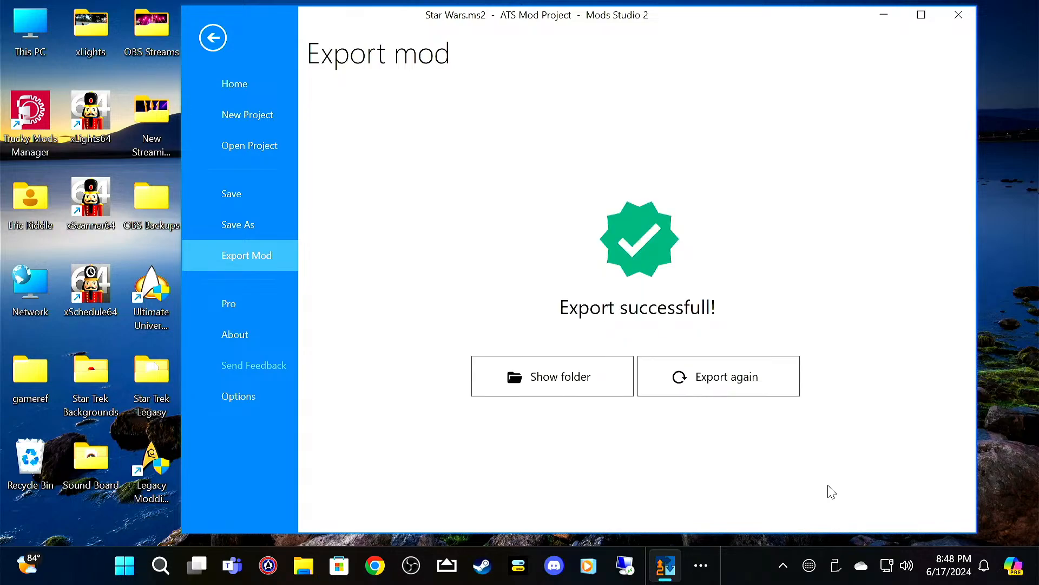
pyautogui.click(967, 20)
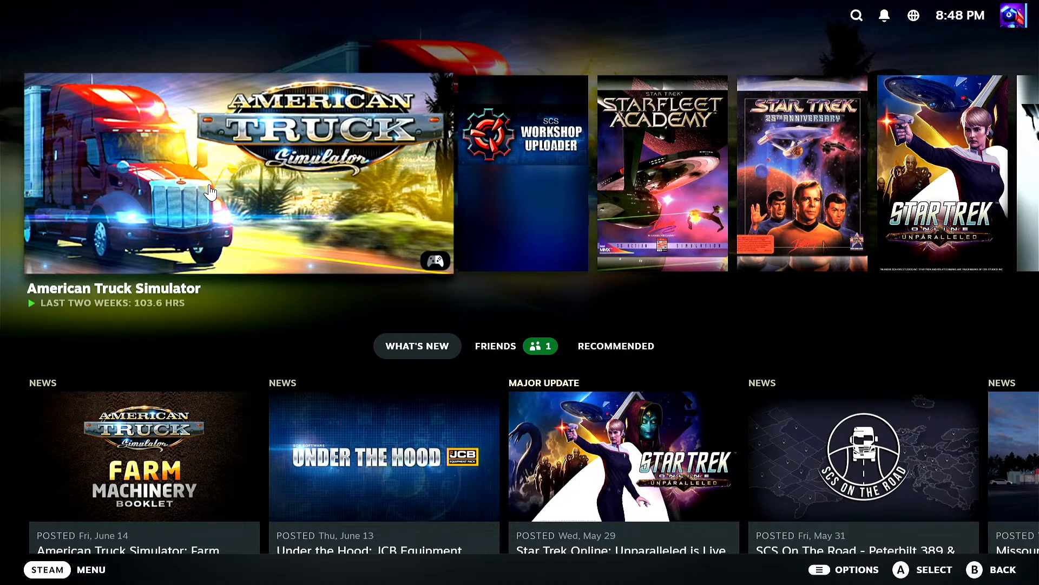
# Step: In Steam, open your own Workshop files for American Truck Simulator
pyautogui.click(241, 215)
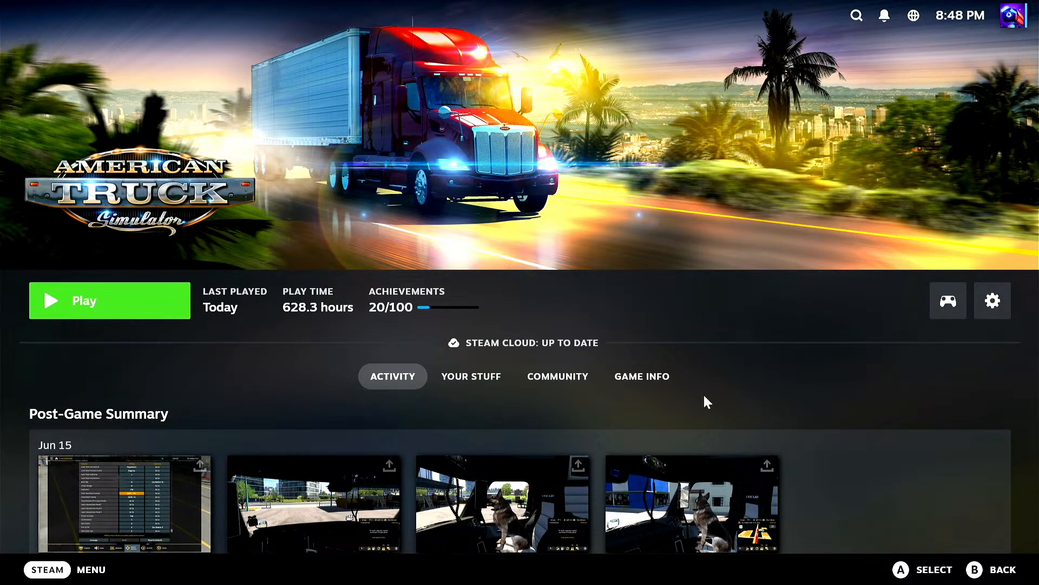
pyautogui.click(659, 376)
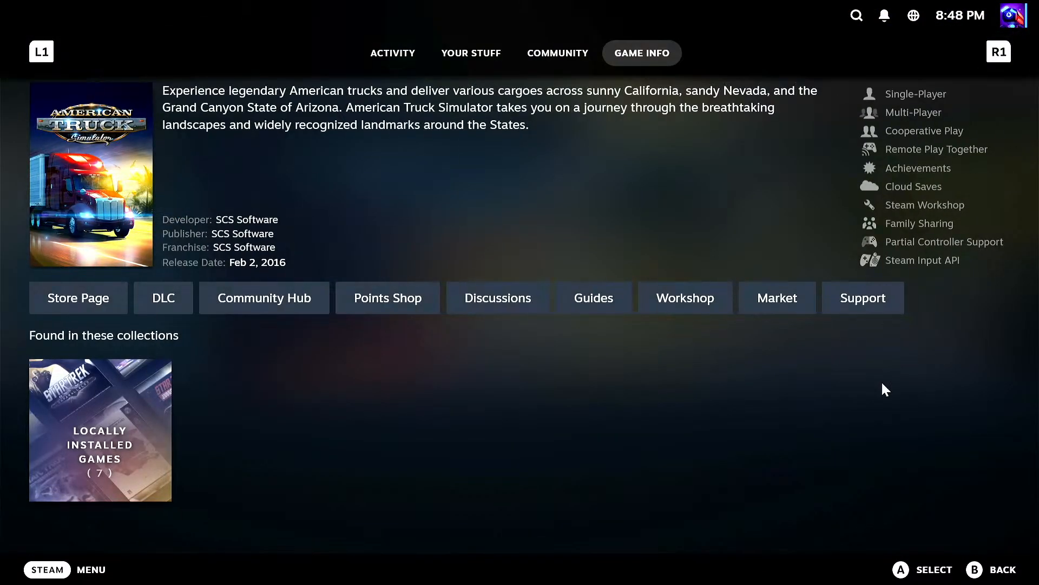
pyautogui.click(687, 300)
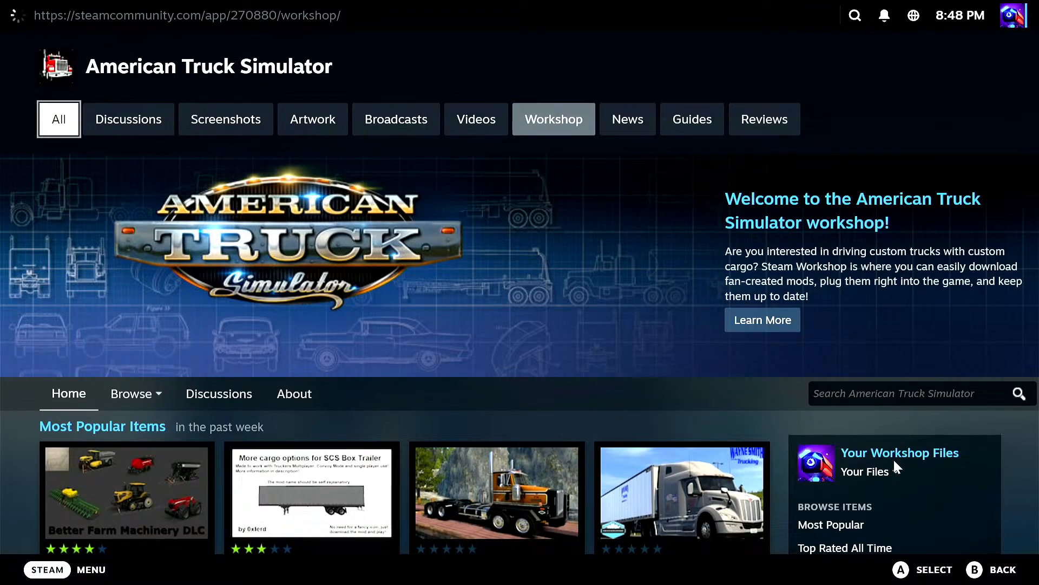
pyautogui.click(895, 463)
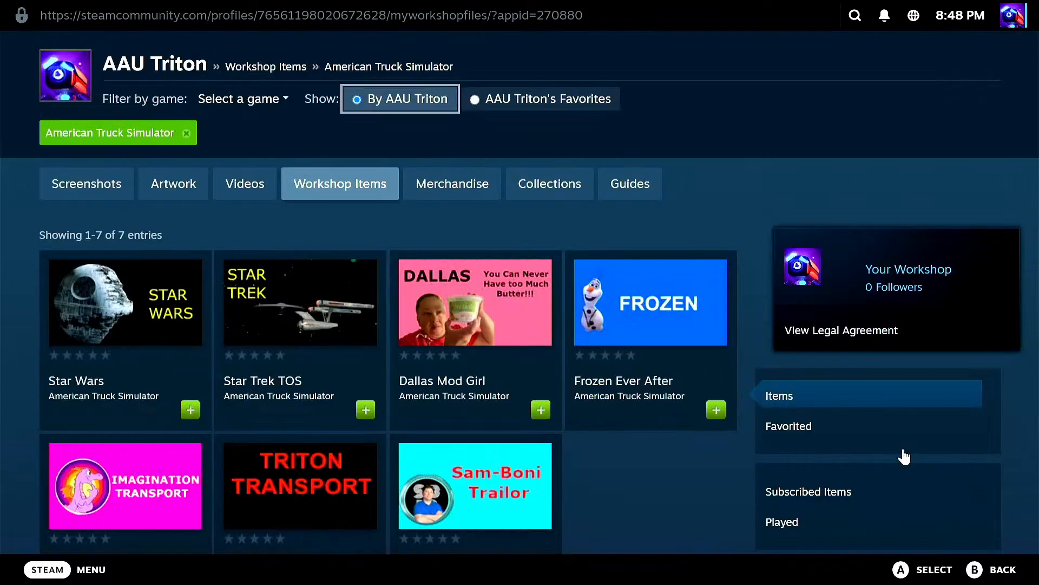
# Step: Delete the previously uploaded Star Wars item from the Workshop
pyautogui.click(111, 322)
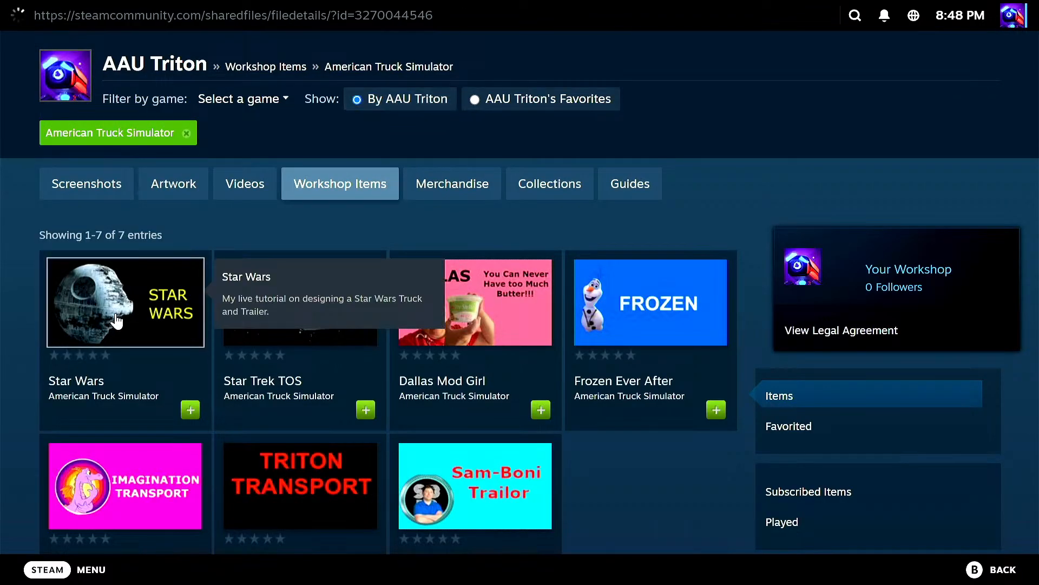
pyautogui.scroll(-2, 877, 436)
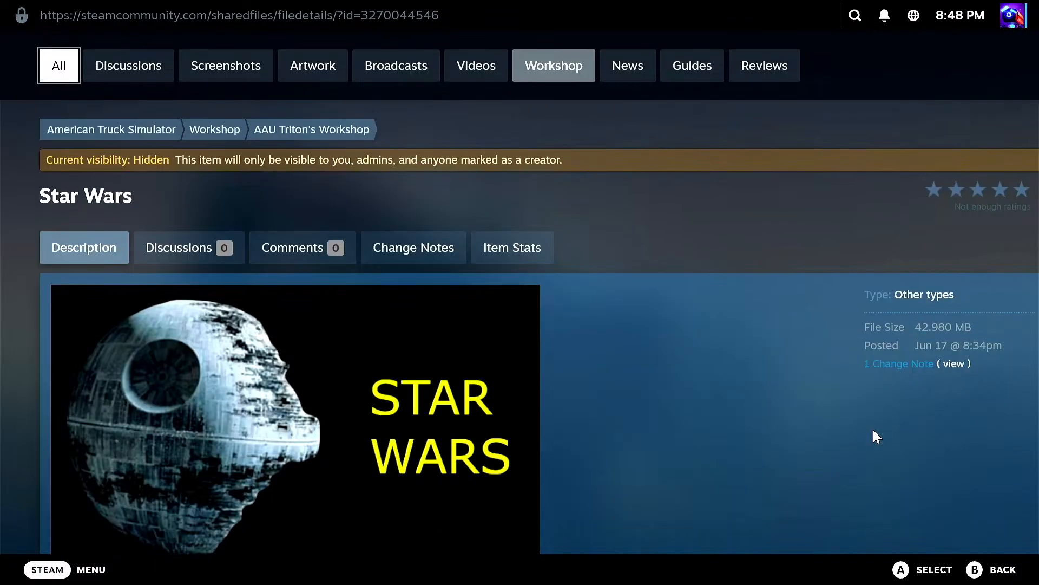
pyautogui.scroll(-6, 874, 433)
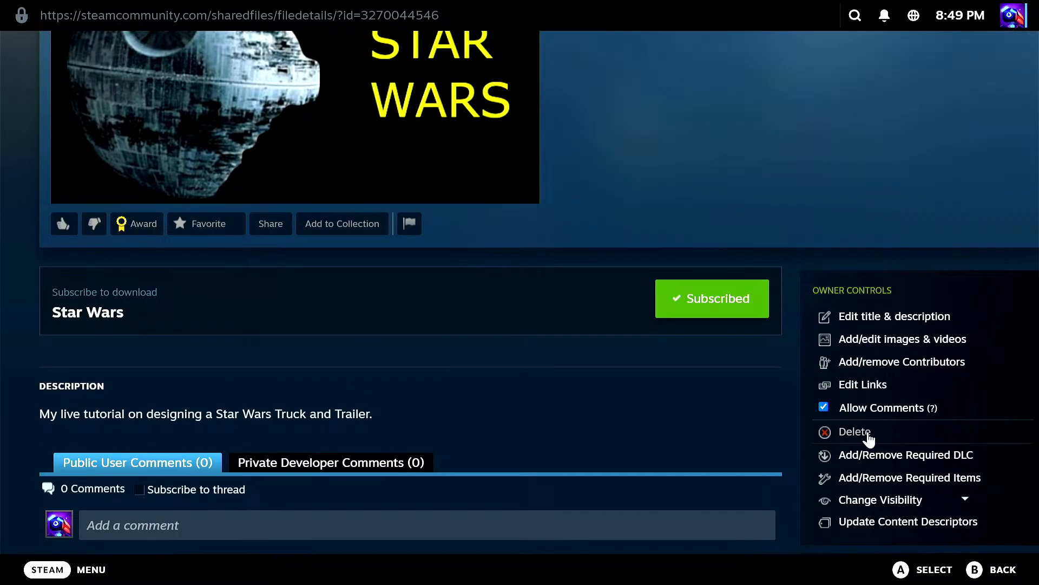
pyautogui.click(856, 431)
pyautogui.click(609, 331)
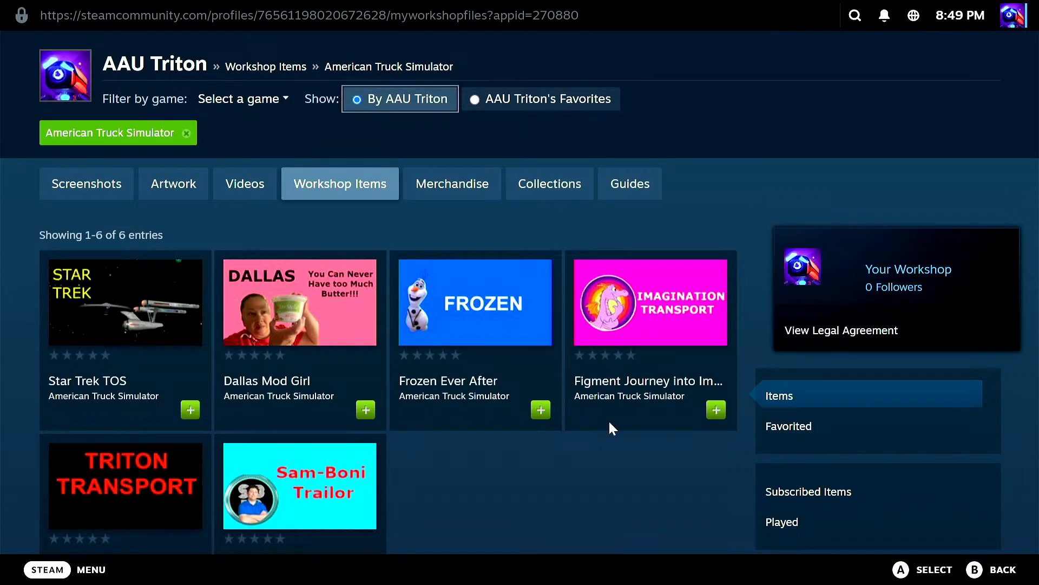
# Step: Return to the Steam home screen and launch SCS Workshop Uploader
pyautogui.click(65, 568)
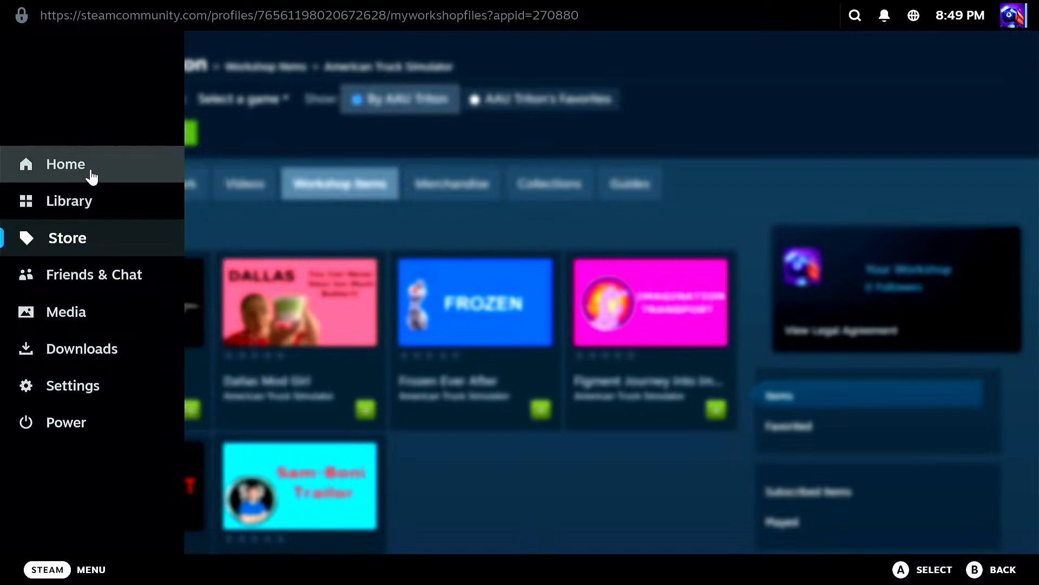
pyautogui.click(91, 174)
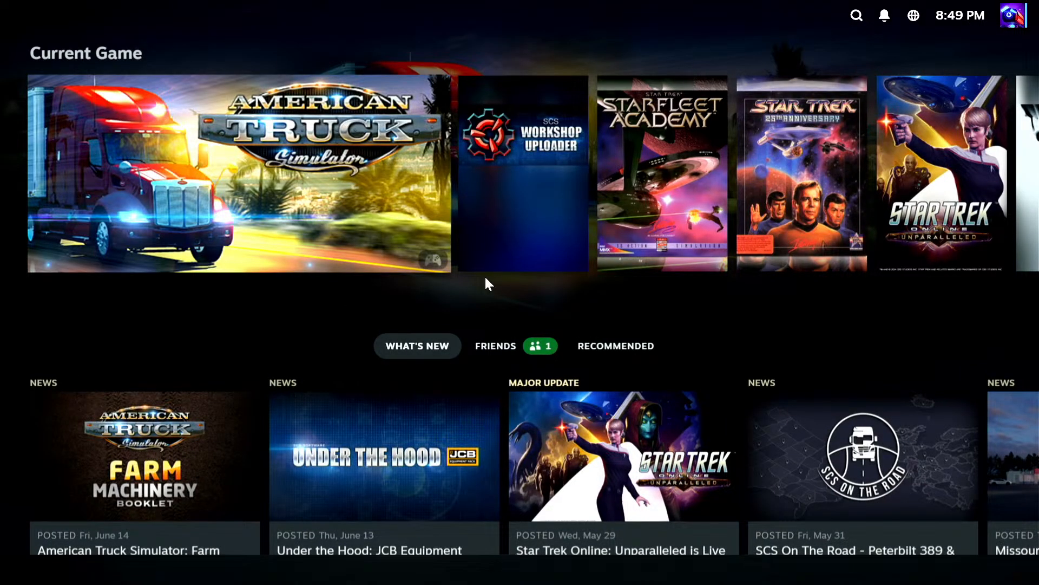
pyautogui.click(485, 269)
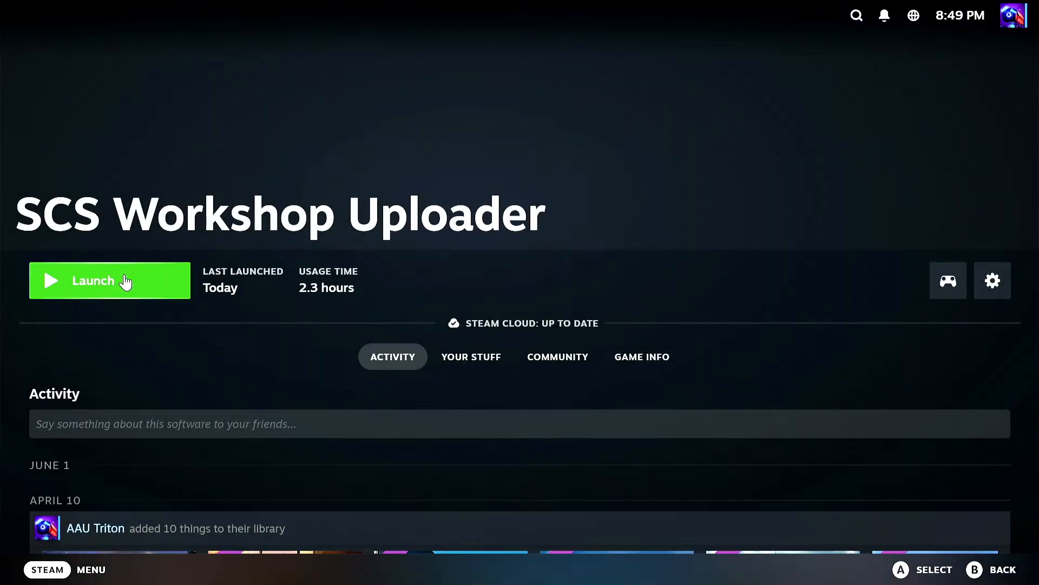
pyautogui.click(125, 281)
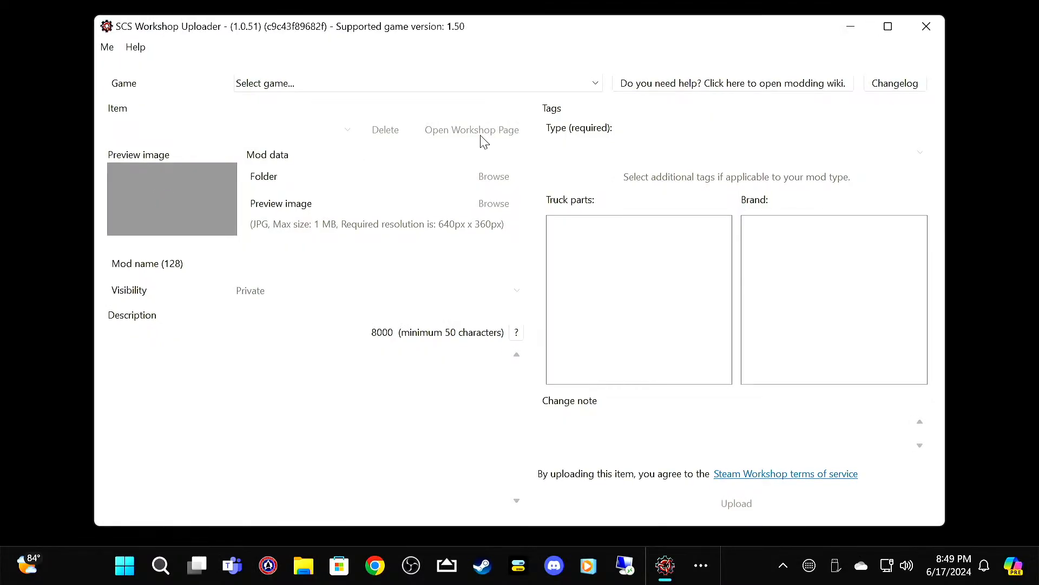
# Step: Select American Truck Simulator as the game for the upload and bring the SCS Workshop Uploader window back to the front
pyautogui.click(427, 83)
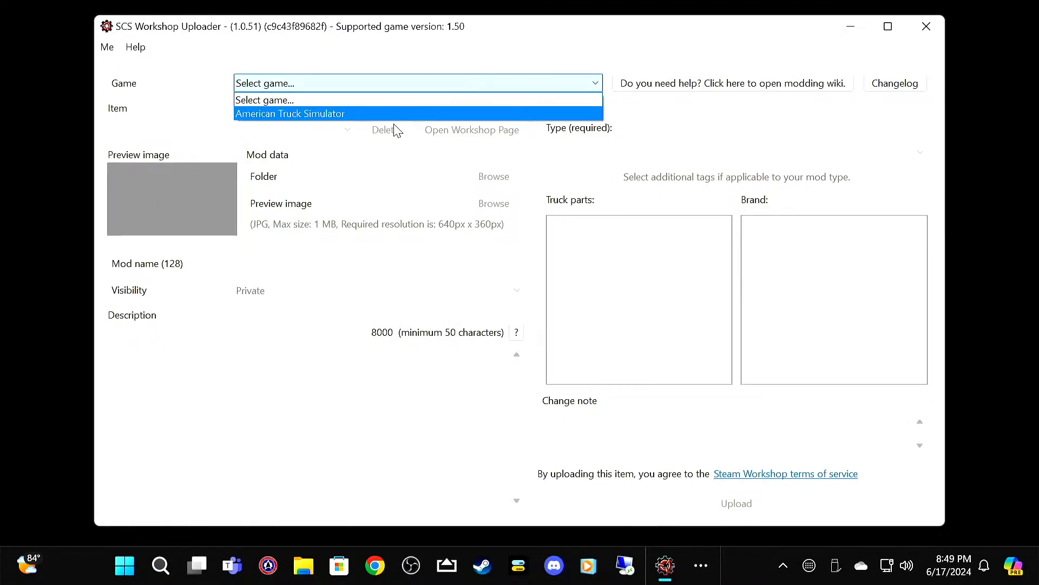
pyautogui.click(409, 114)
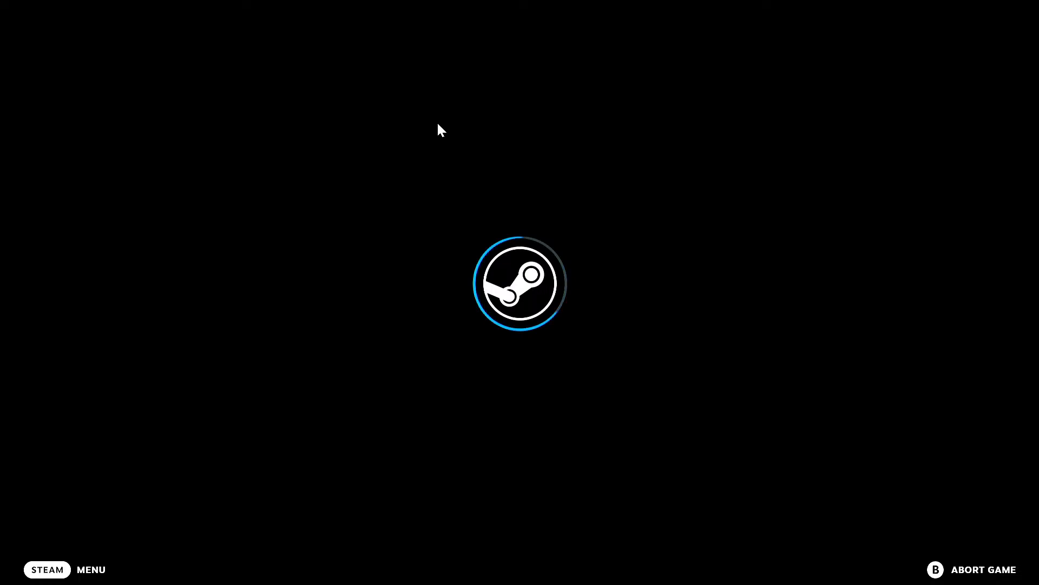
pyautogui.press('super')
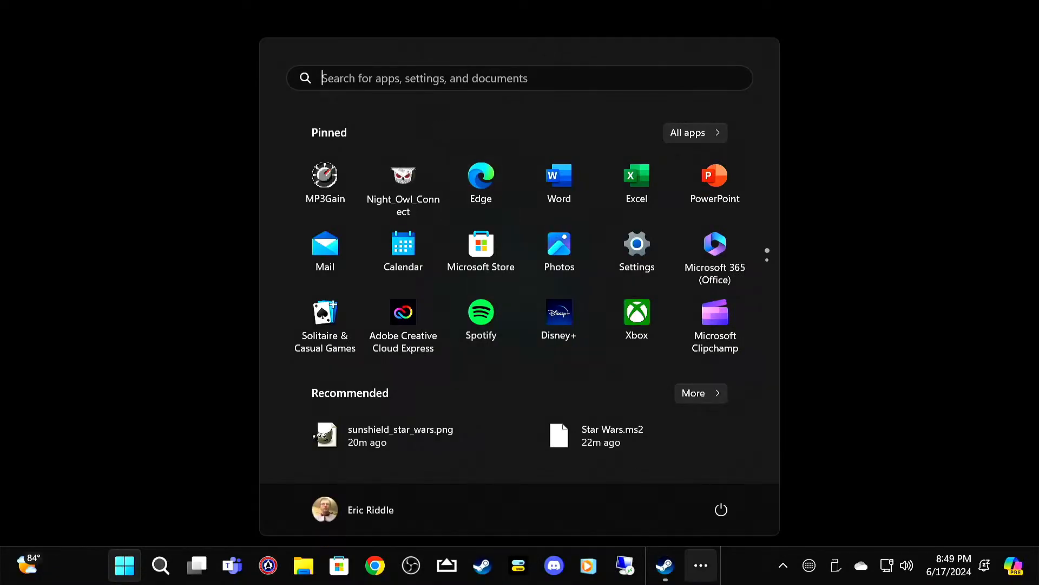
pyautogui.click(698, 560)
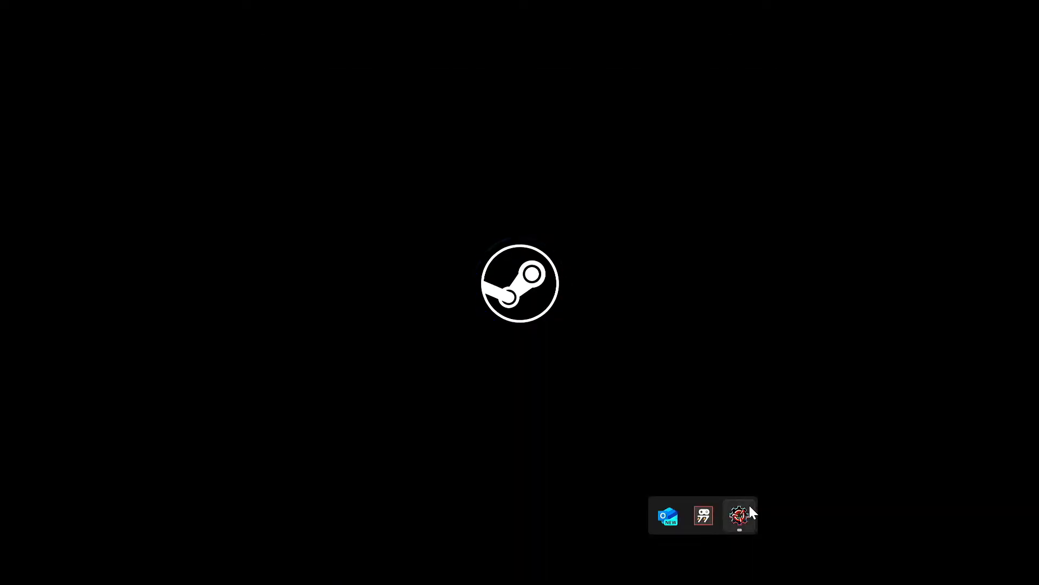
pyautogui.click(740, 516)
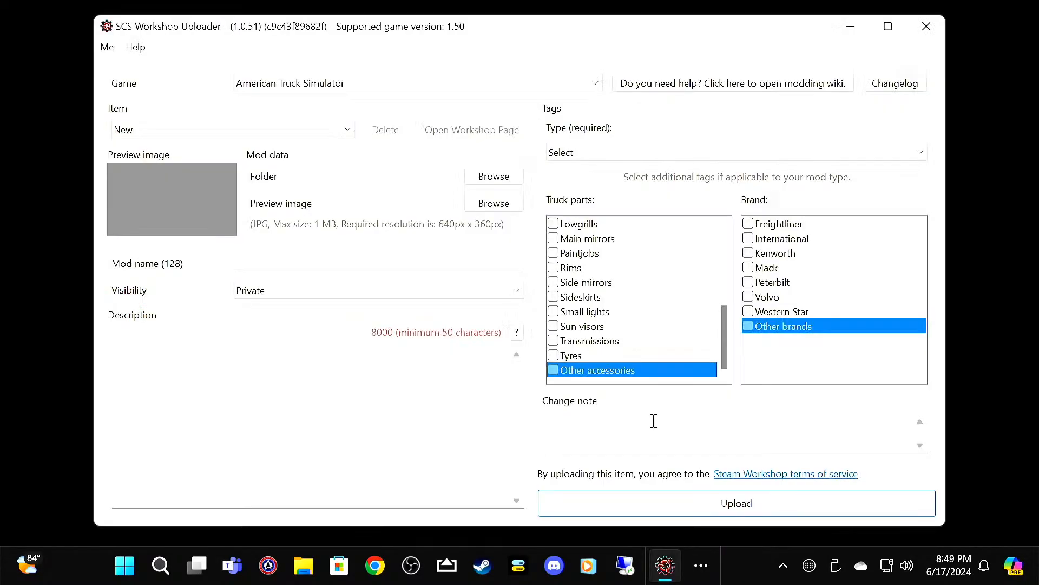
# Step: Set the mod data folder to Star Wars Mod under Mod Designs, Star Wars
pyautogui.click(482, 176)
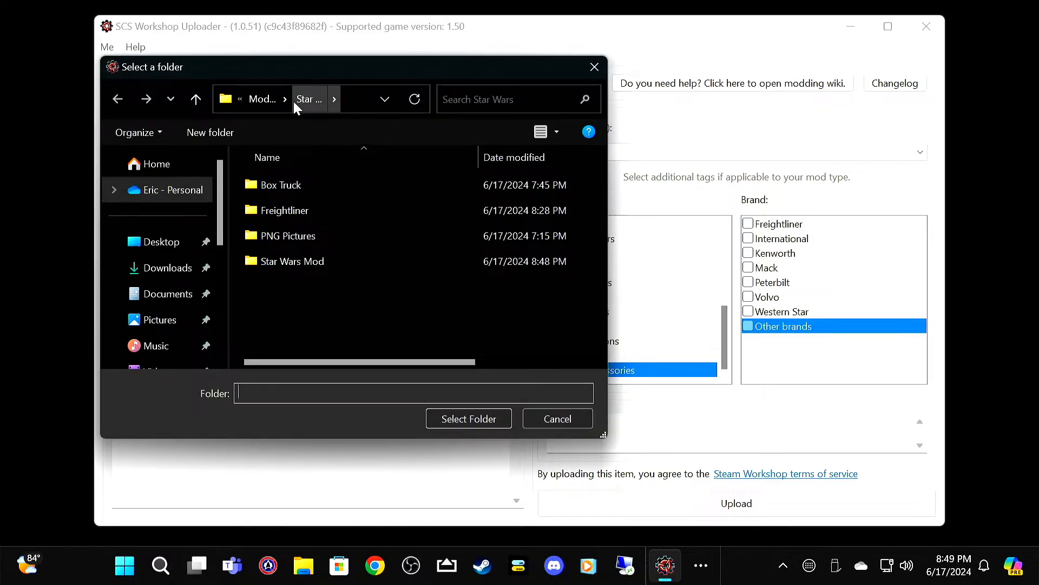
pyautogui.click(276, 102)
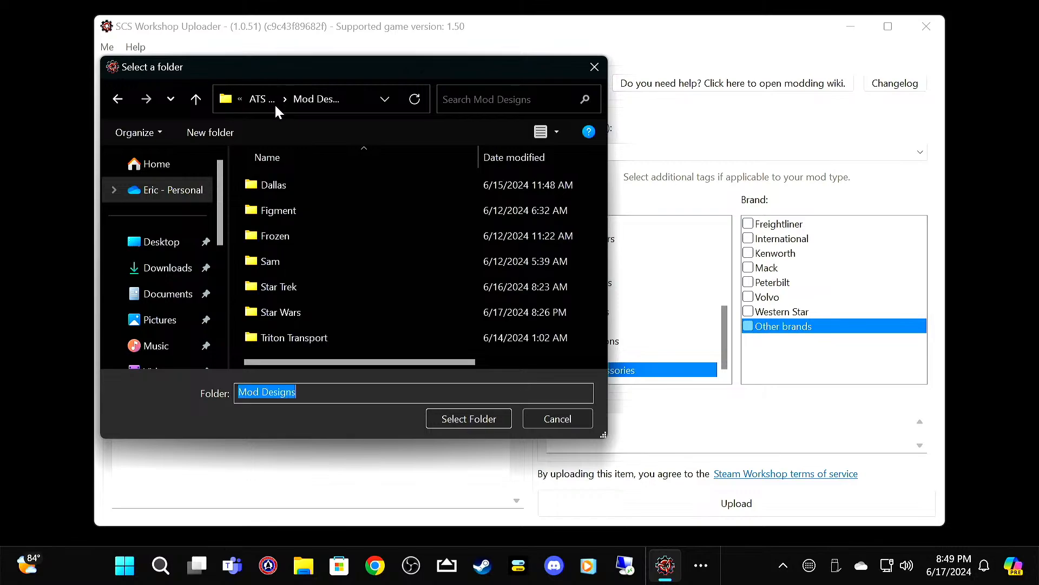
pyautogui.doubleClick(294, 310)
pyautogui.click(314, 263)
pyautogui.click(444, 419)
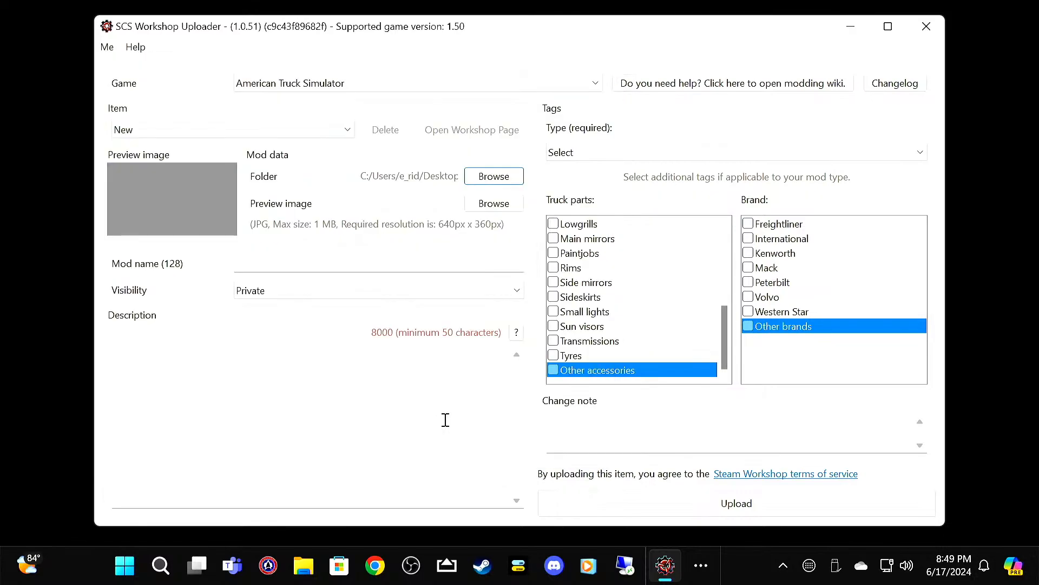
# Step: Set the preview image to Star Wars 640x360.jpg from the Star Wars folder
pyautogui.click(489, 204)
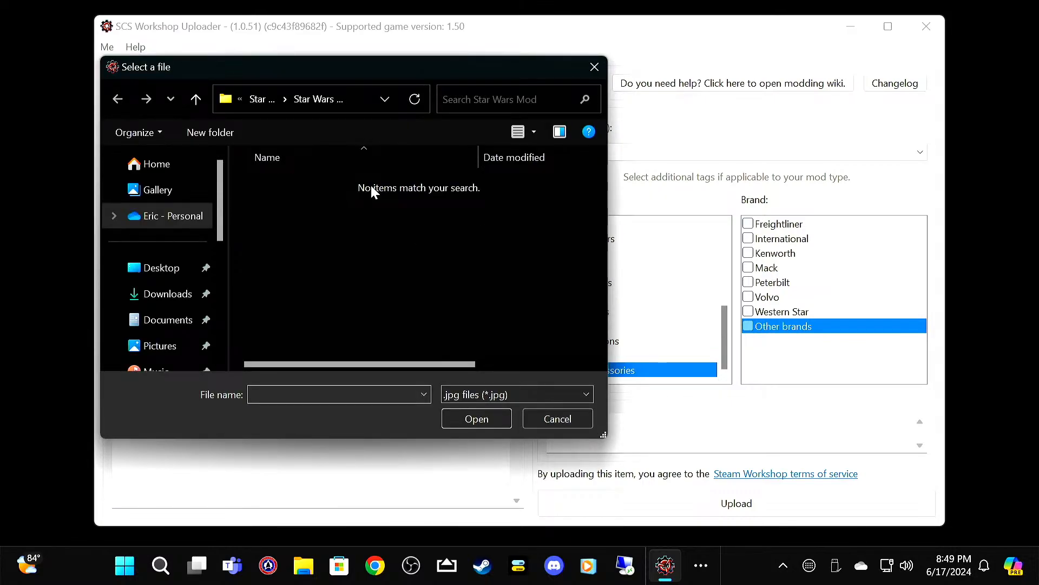
pyautogui.click(265, 100)
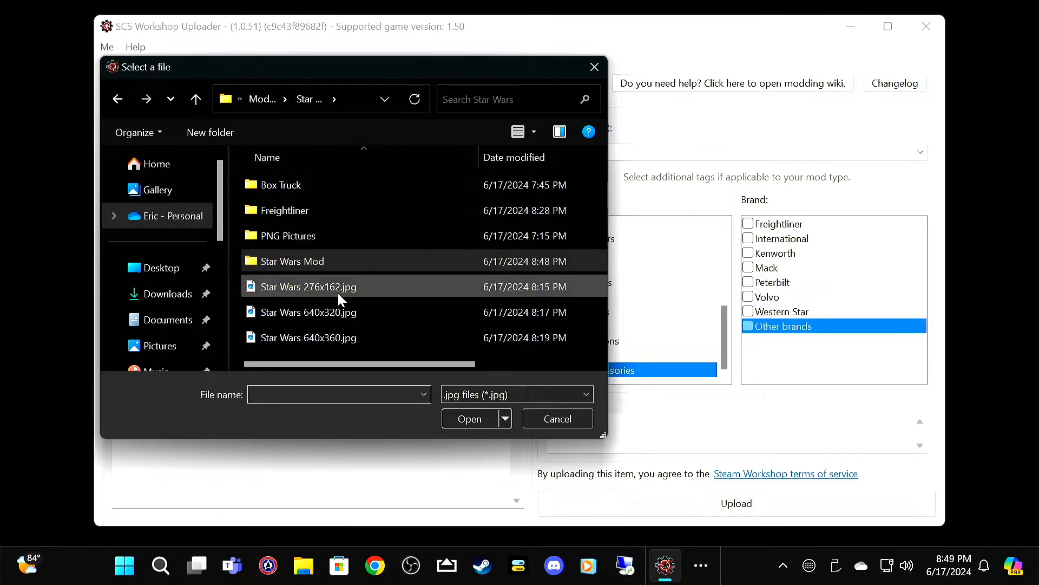
pyautogui.click(382, 330)
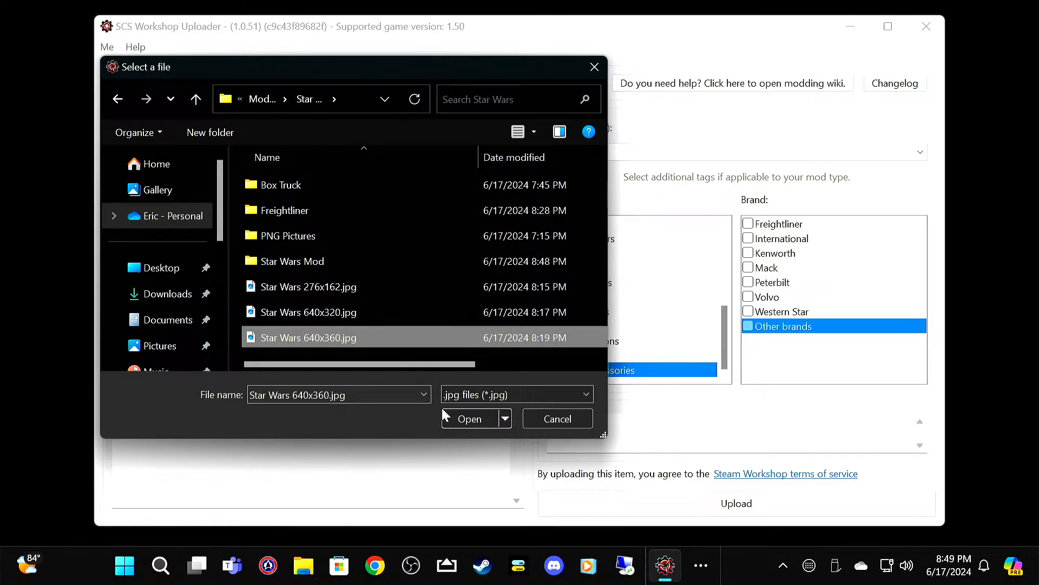
pyautogui.click(460, 420)
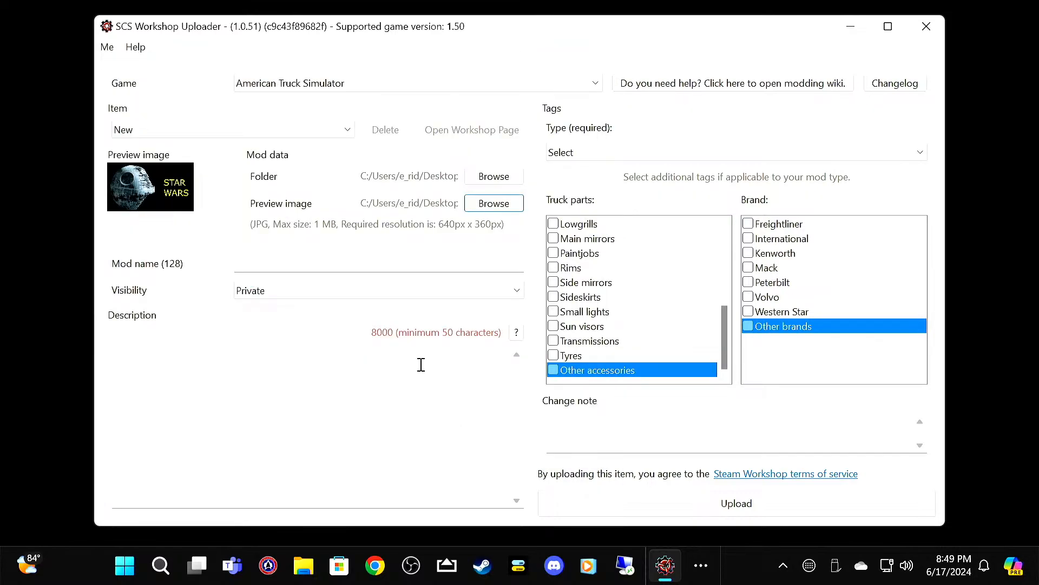
# Step: Tag the mod as Other types, with truck parts Paintjobs and Other accessories and brands Freightliner and Other brands
pyautogui.click(595, 152)
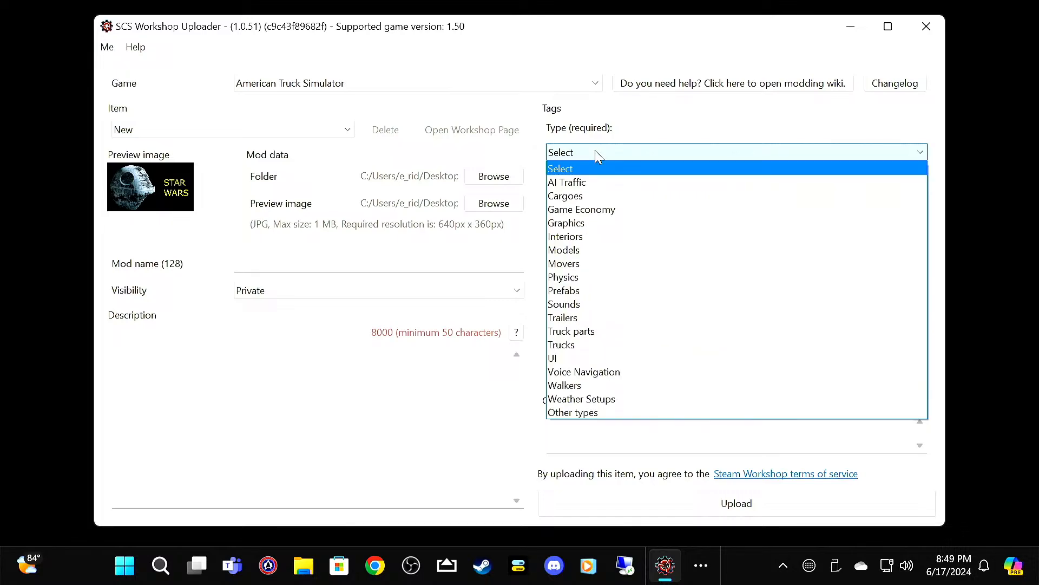
pyautogui.click(607, 413)
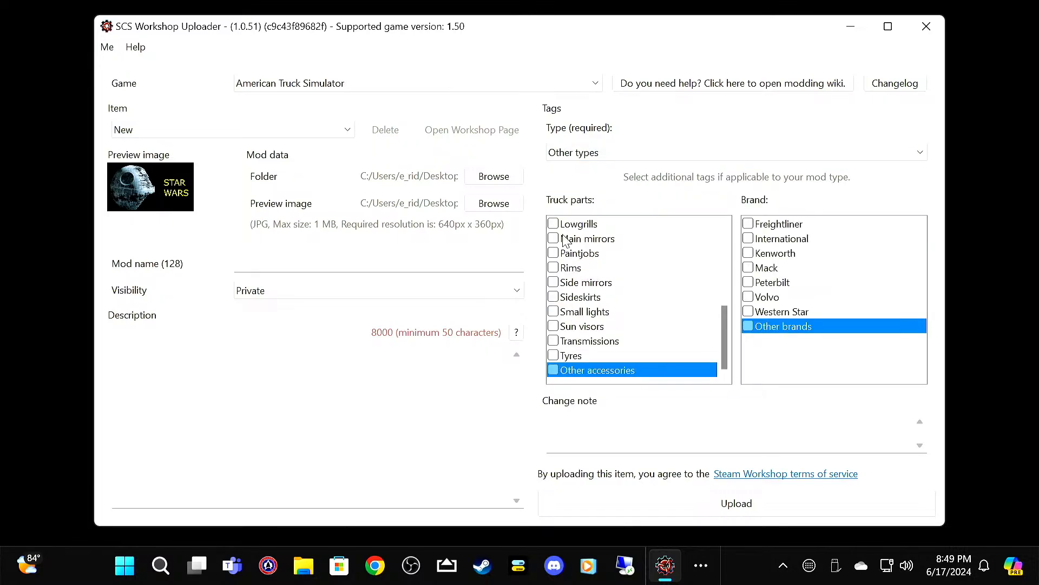
pyautogui.click(554, 254)
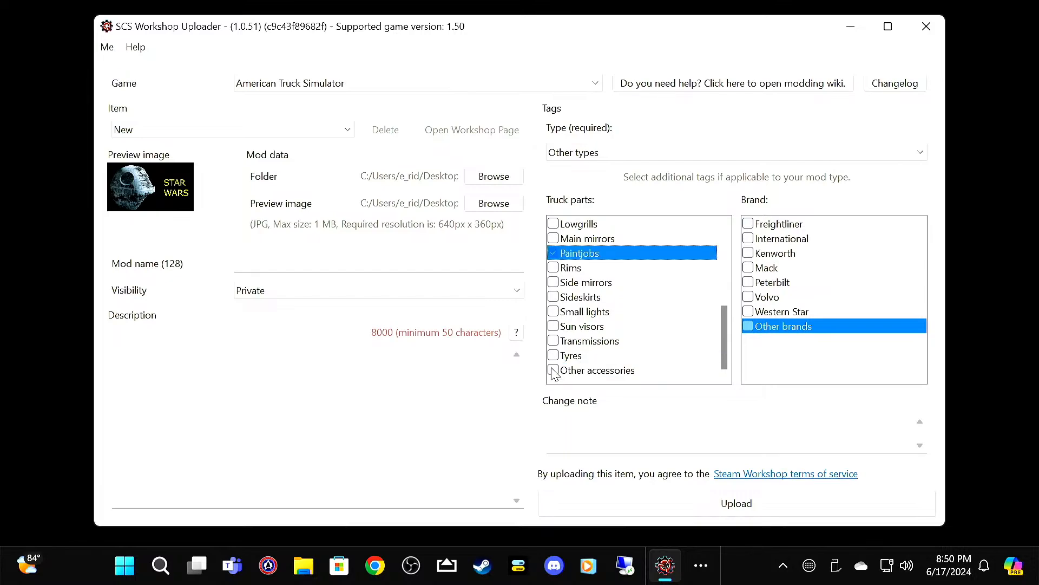
pyautogui.click(554, 371)
pyautogui.click(749, 224)
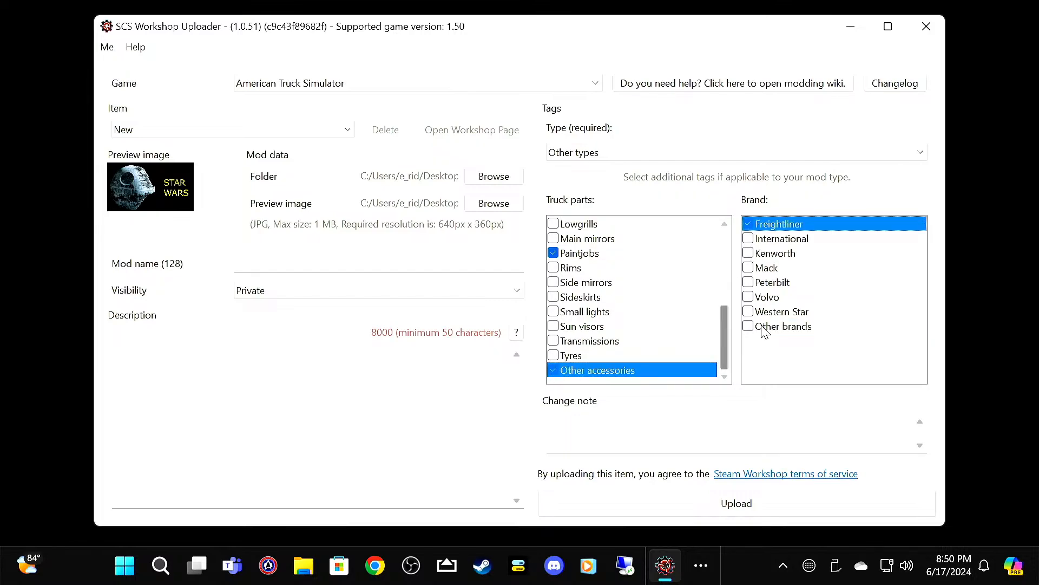
pyautogui.click(750, 327)
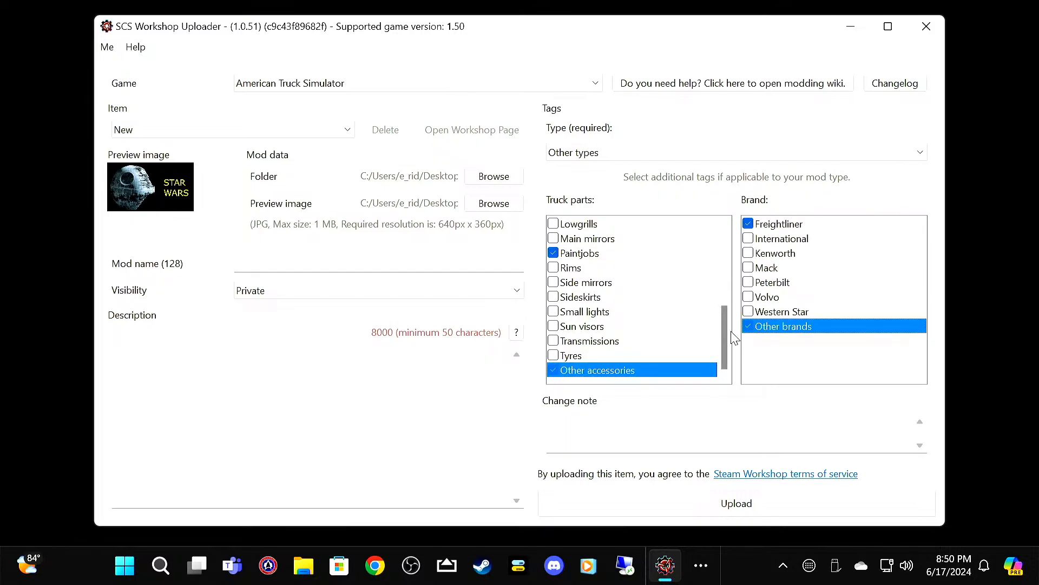
# Step: Name the mod Star Wars and enter the description "This is my live tutorial on making a paint job this one is Star Wars"
pyautogui.click(368, 262)
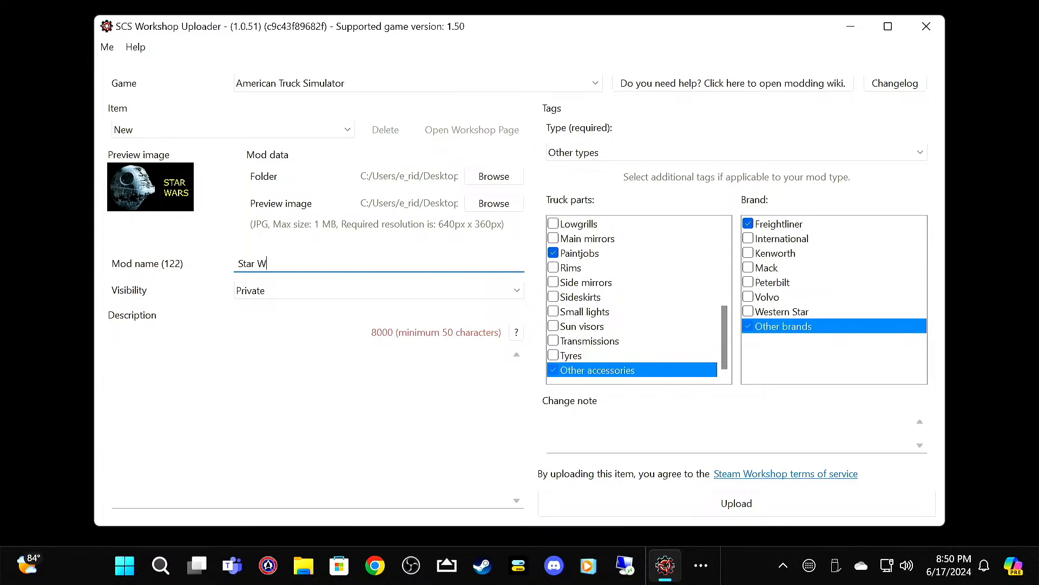
pyautogui.click(332, 425)
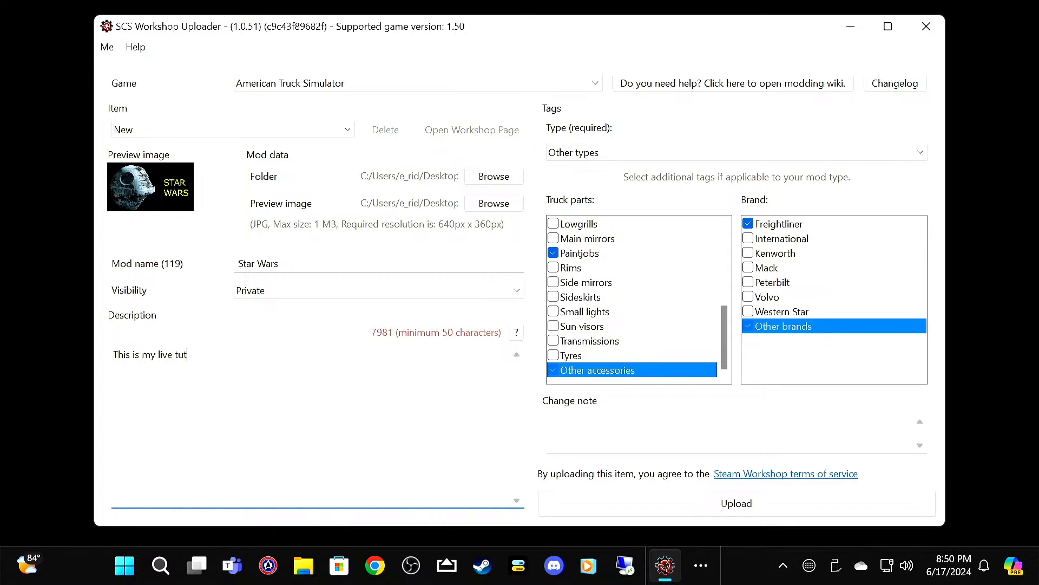
pyautogui.write('making a p')
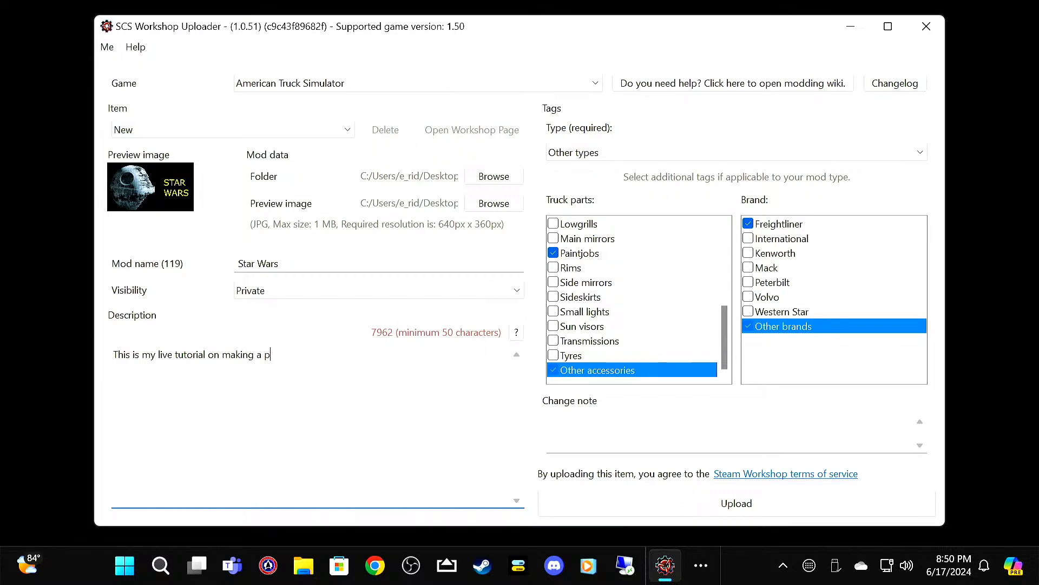
pyautogui.write('aint job this one is Star Wars')
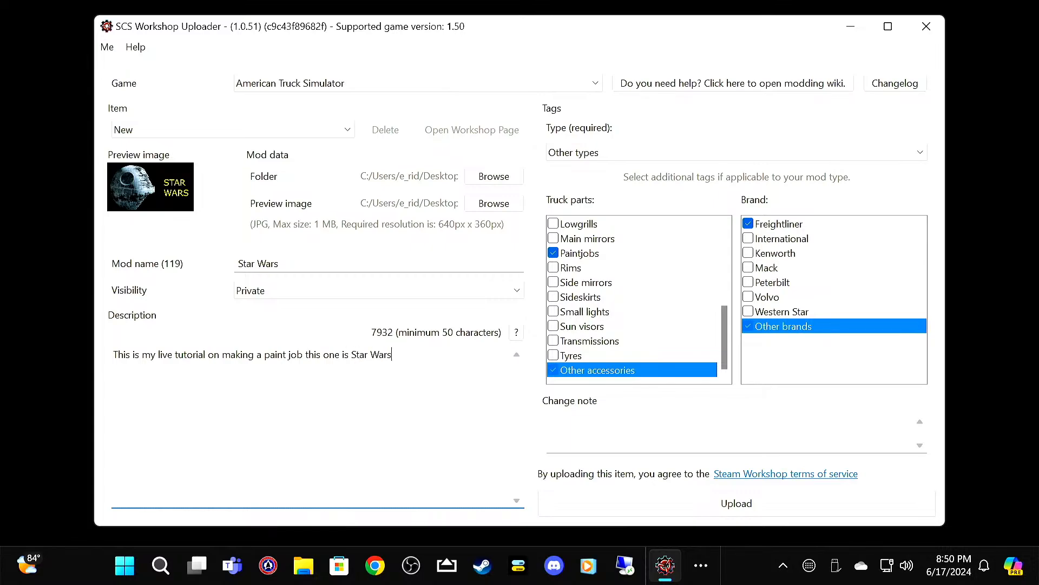
# Step: Upload the new item to the Workshop, continuing past the validation result and closing the final message
pyautogui.click(646, 502)
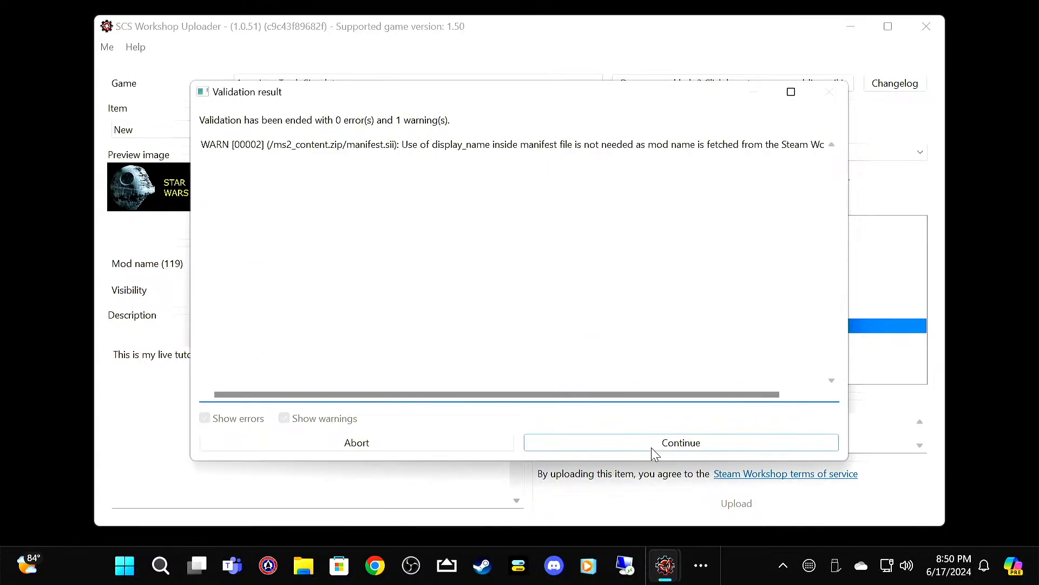
pyautogui.click(655, 445)
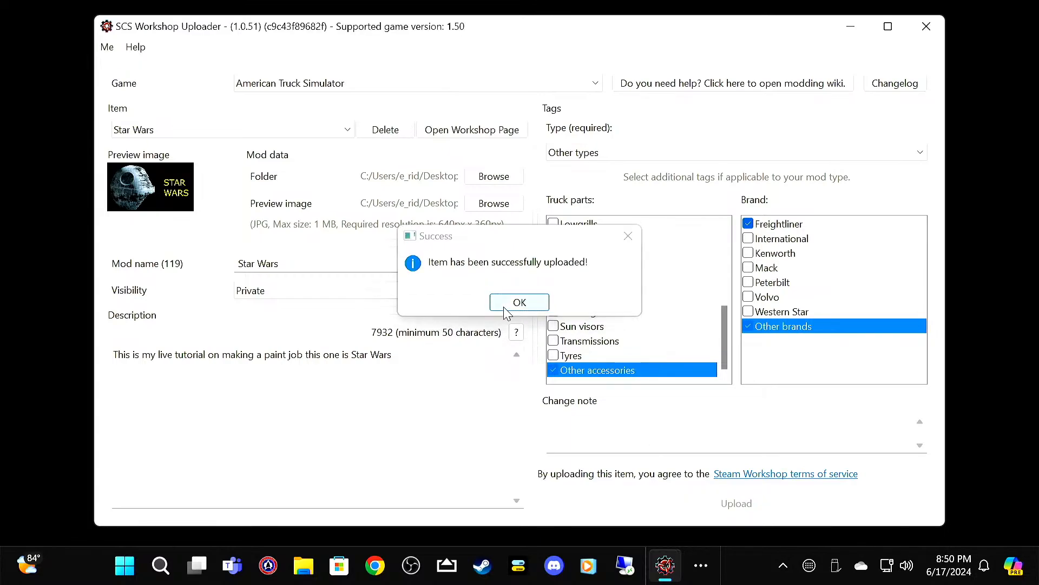
pyautogui.click(500, 307)
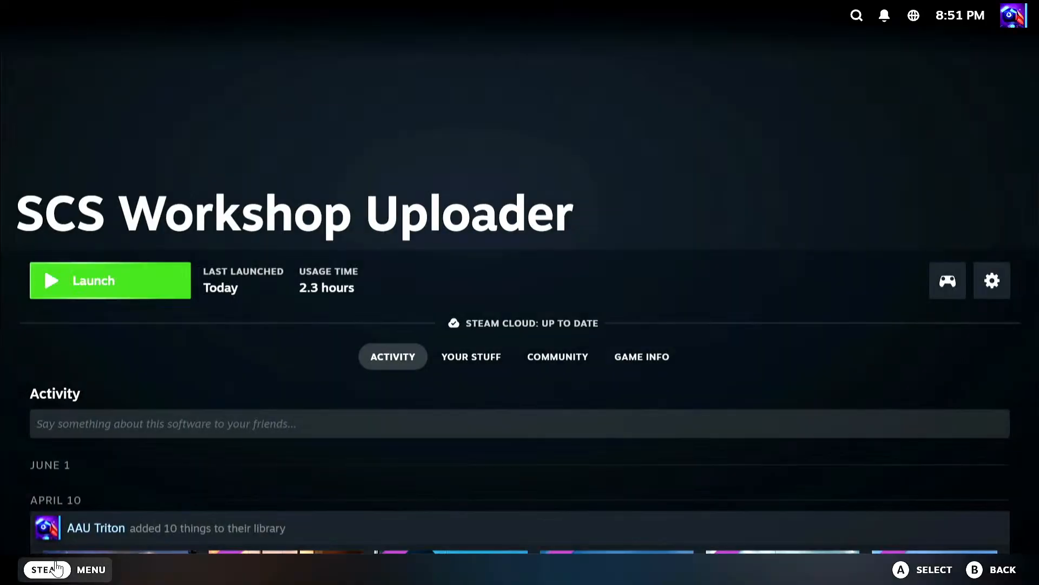
# Step: Switch to Steam, open your own Workshop files for American Truck Simulator and subscribe to the Star Wars item
pyautogui.click(50, 572)
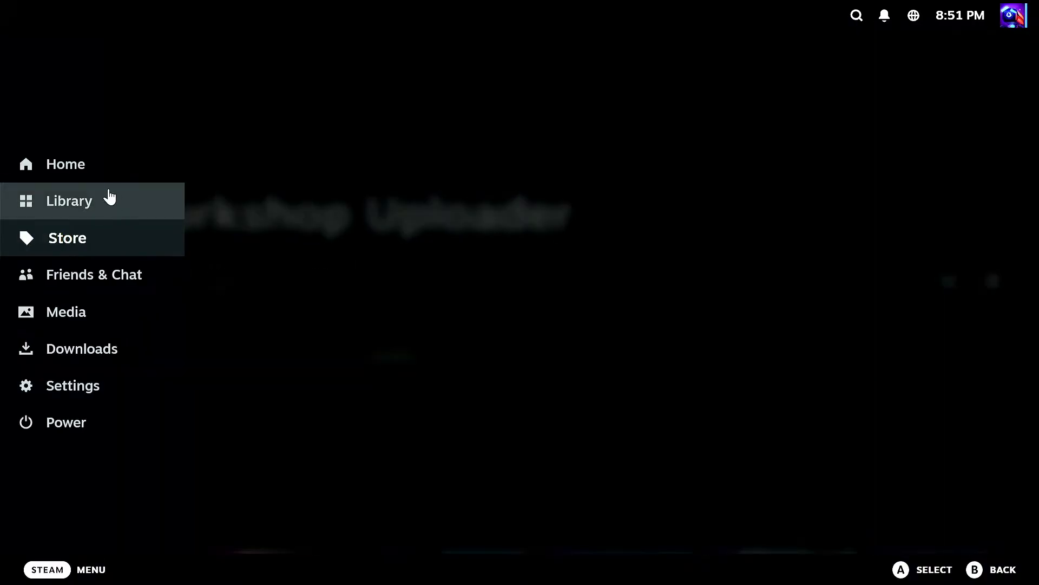
pyautogui.click(156, 198)
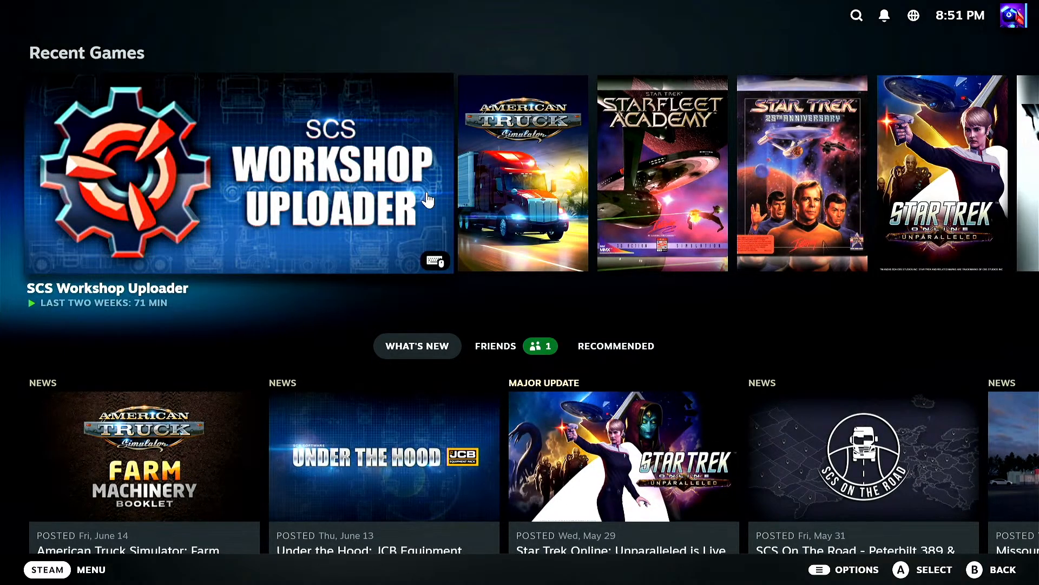
pyautogui.click(535, 163)
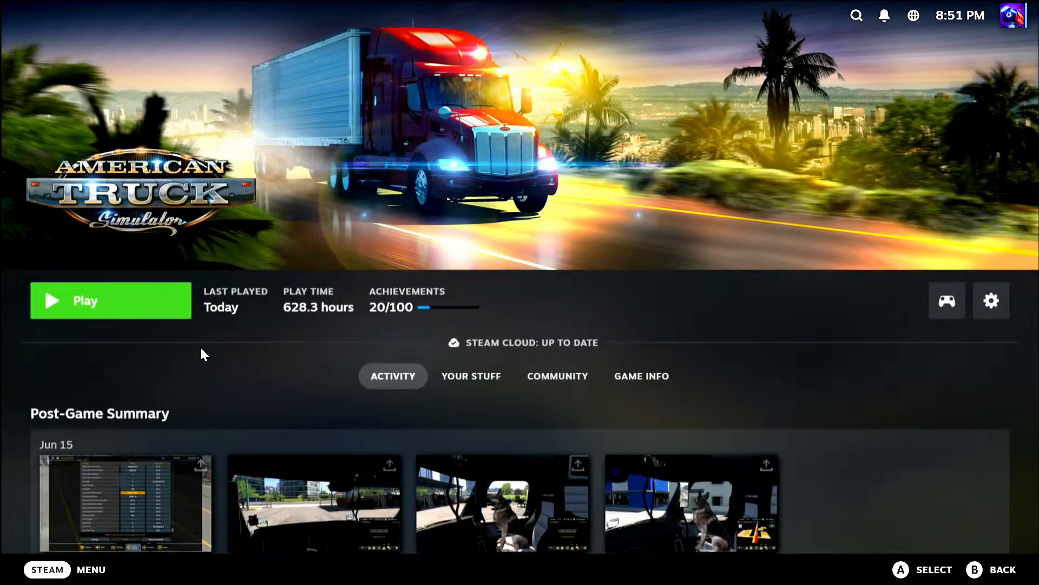
pyautogui.click(653, 377)
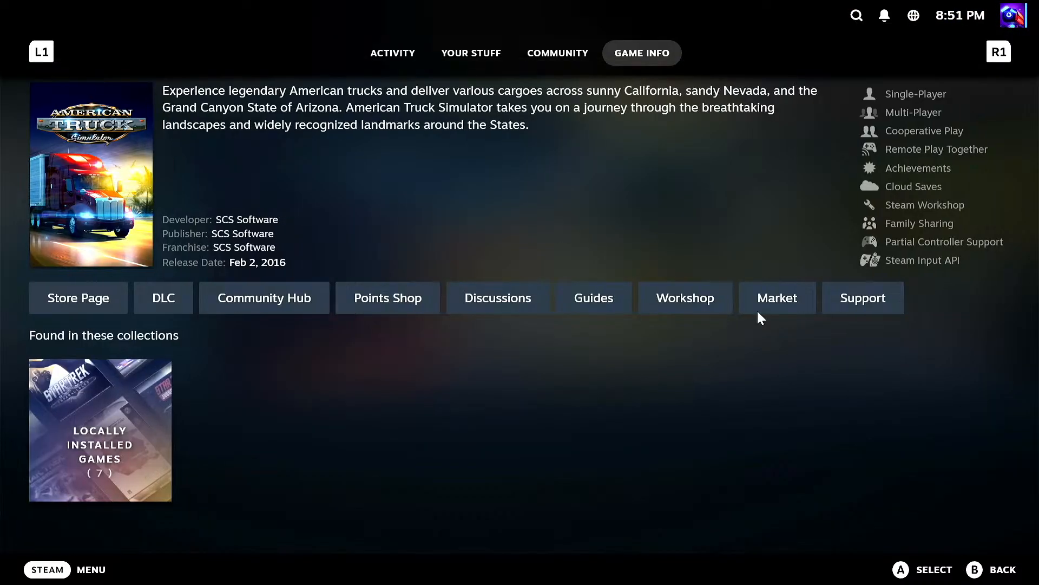
pyautogui.click(720, 303)
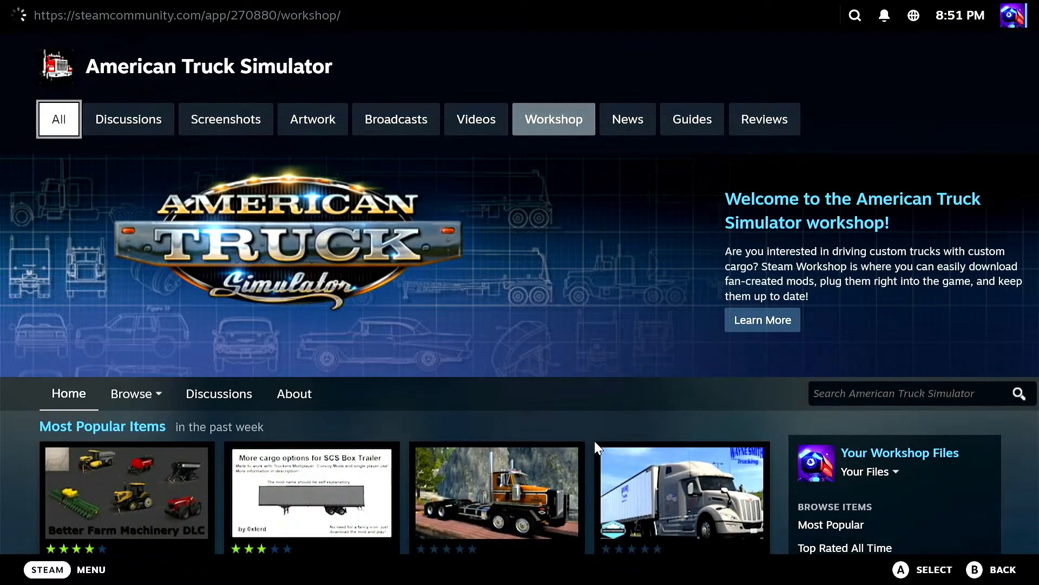
pyautogui.click(888, 451)
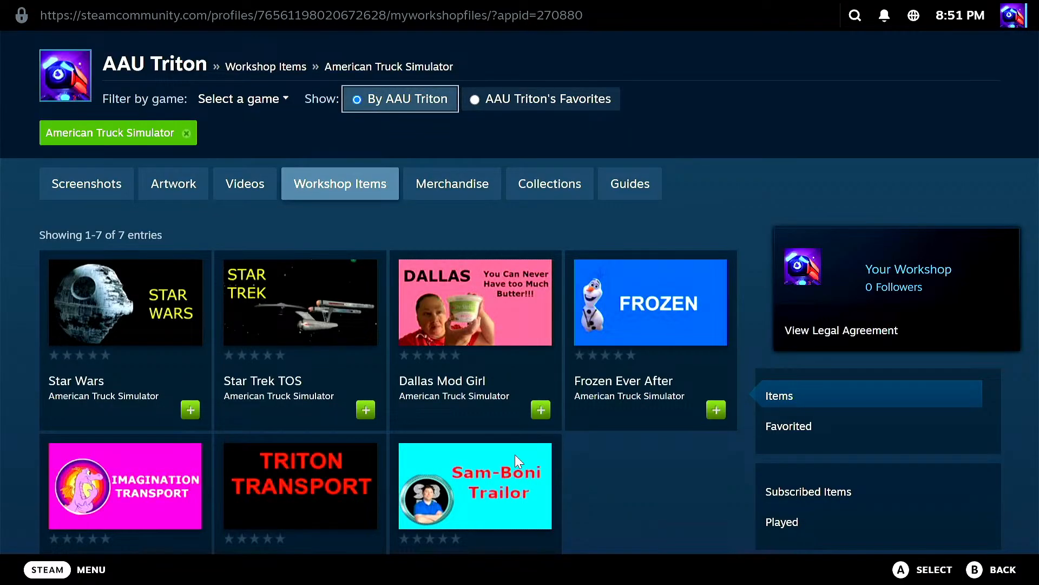
pyautogui.moveTo(103, 322)
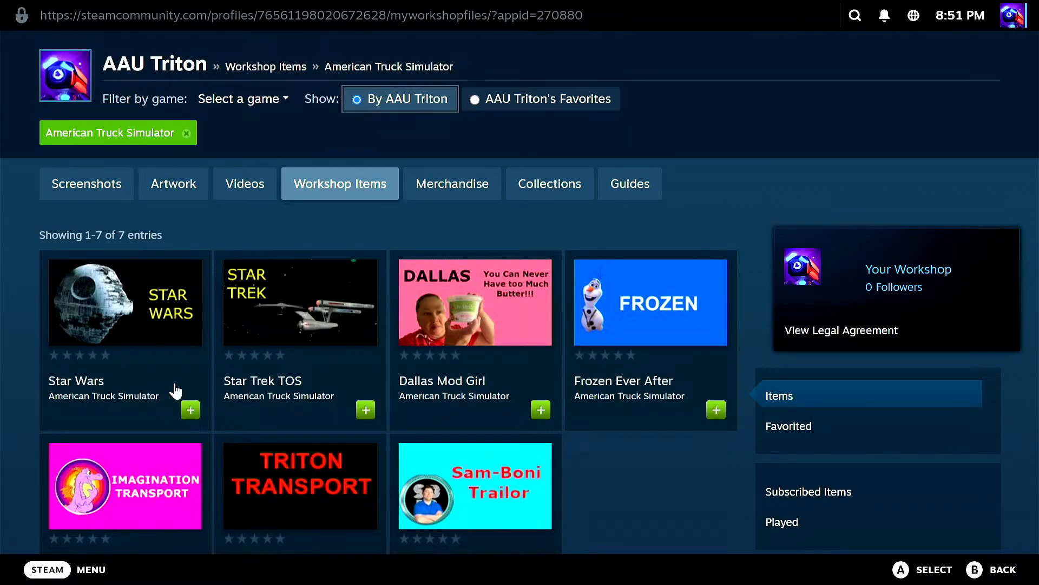
pyautogui.click(188, 412)
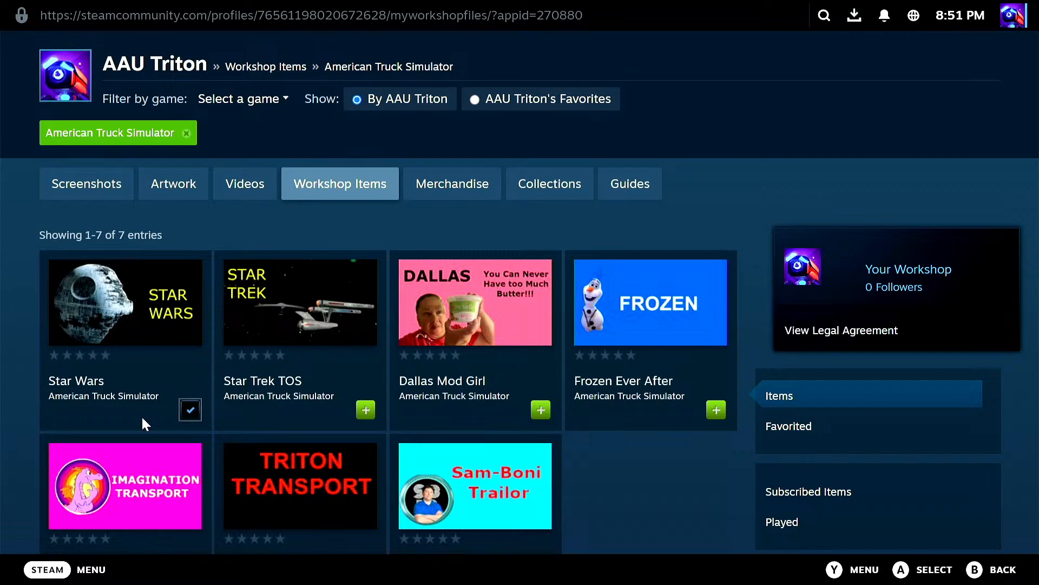
# Step: Launch American Truck Simulator from the Steam home screen, accept the SDK features notice and open the Mod Manager
pyautogui.click(34, 570)
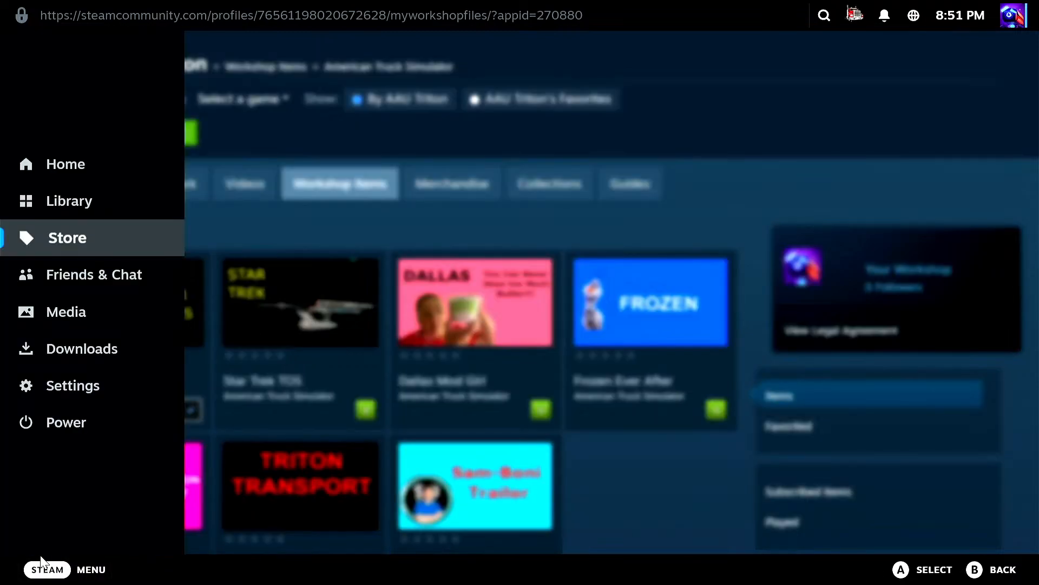
pyautogui.click(98, 170)
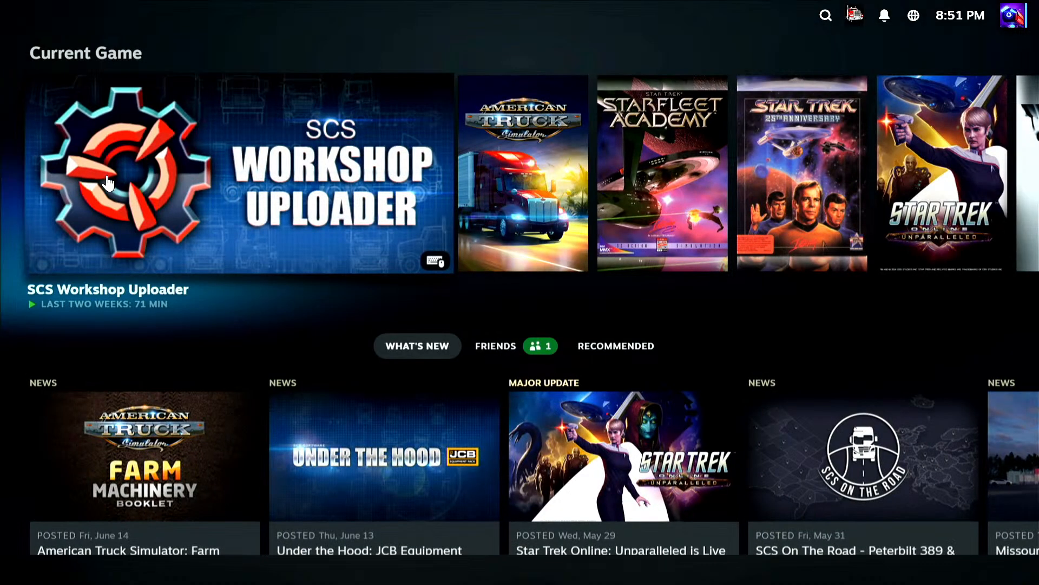
pyautogui.click(574, 180)
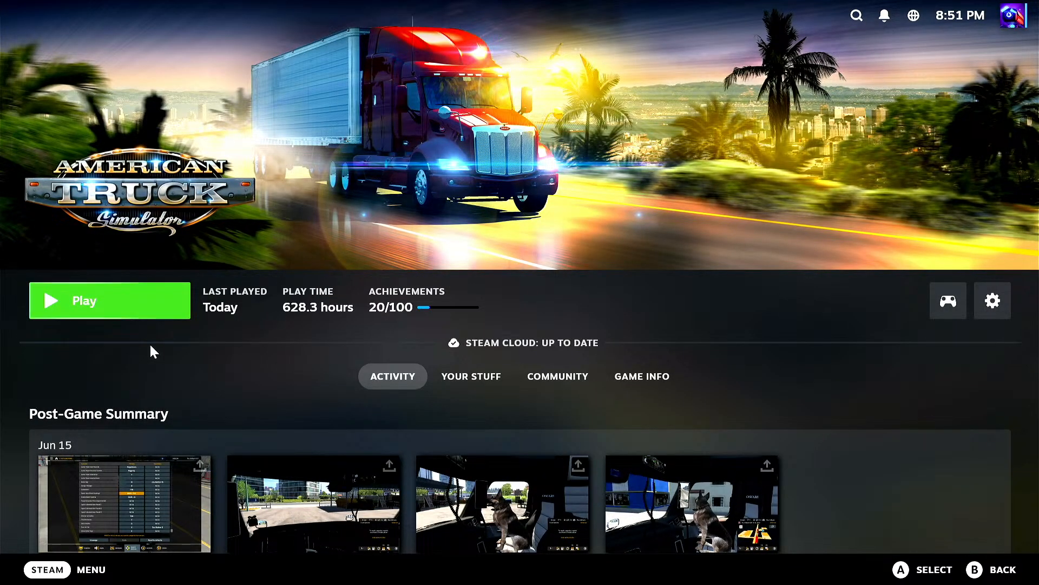
pyautogui.click(85, 304)
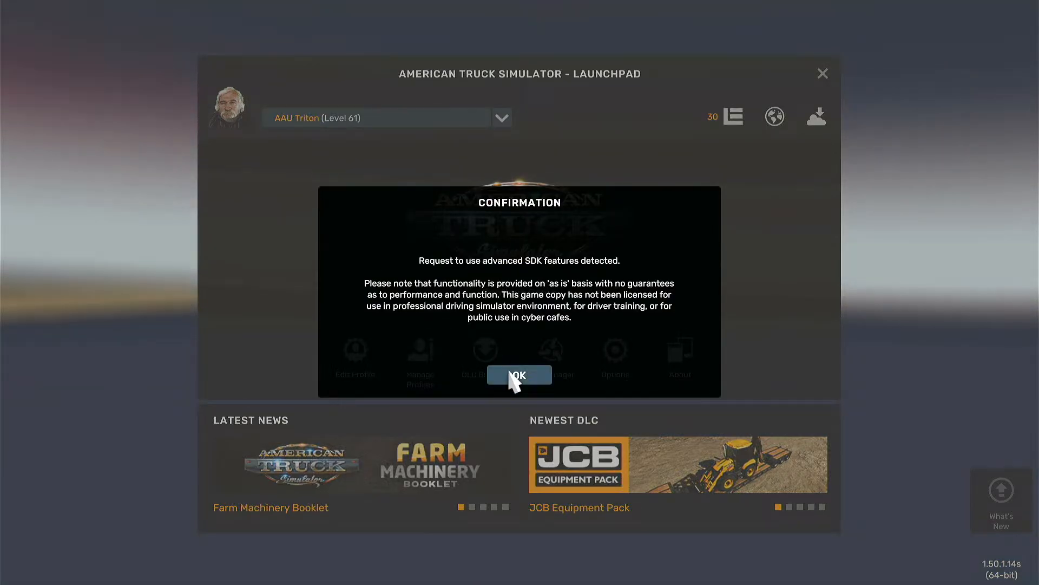
pyautogui.click(512, 375)
pyautogui.click(529, 364)
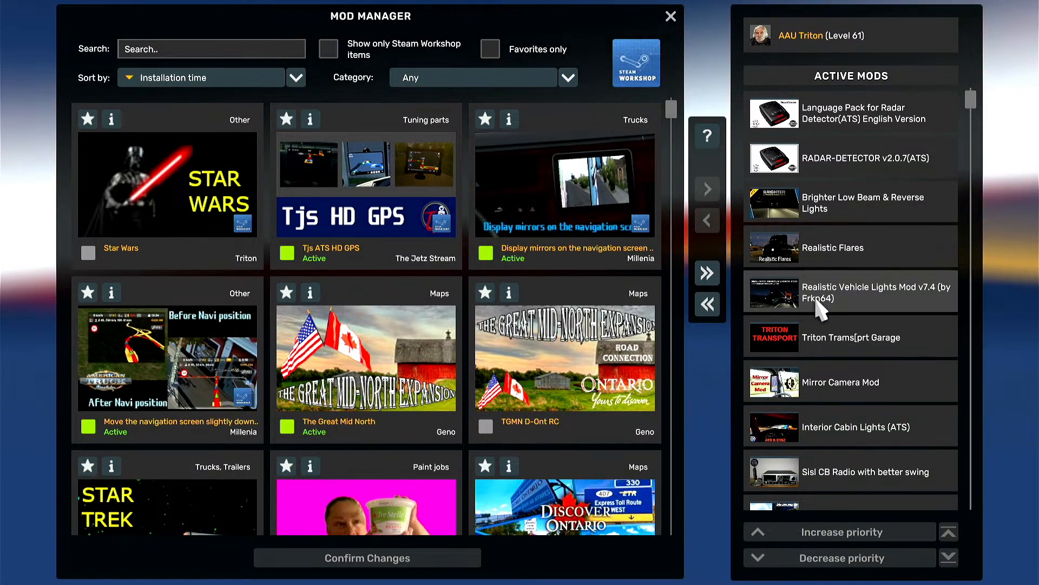
# Step: Activate the Star Wars mod and place it directly below Triton Transport Company in the active mods' priority order
pyautogui.scroll(-8, 817, 302)
pyautogui.scroll(-10, 817, 302)
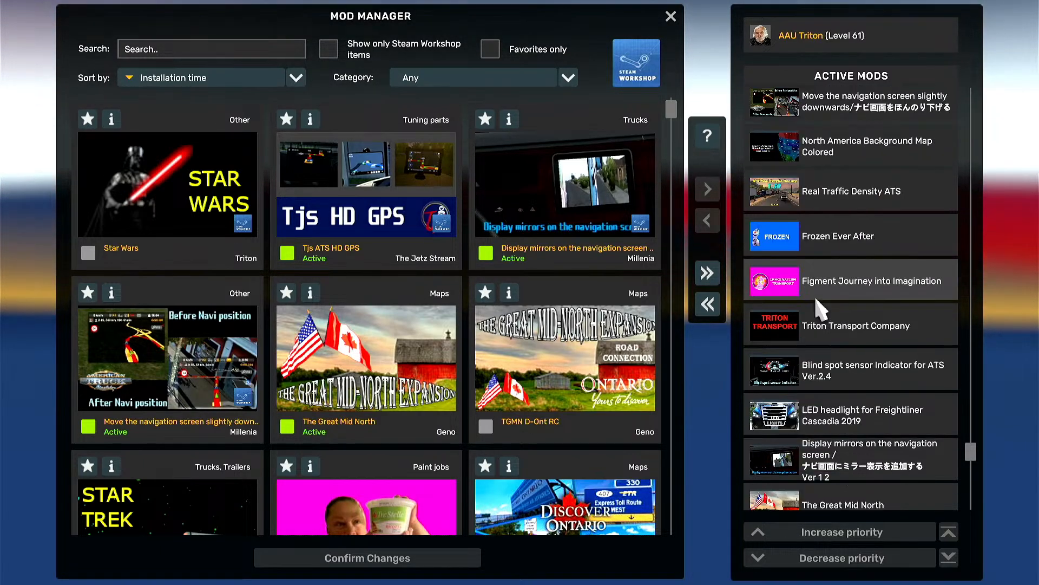
pyautogui.doubleClick(178, 203)
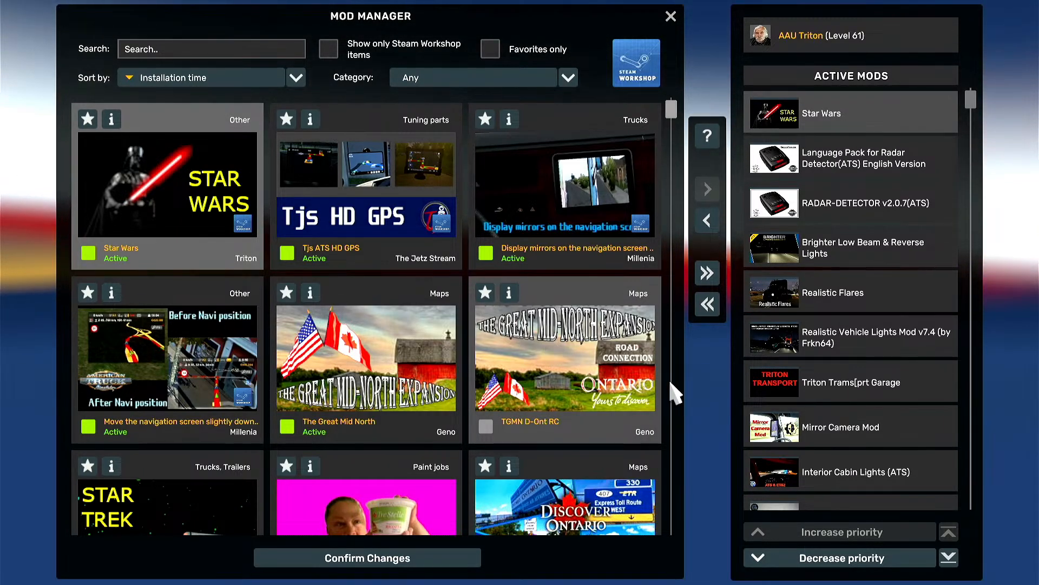
pyautogui.click(949, 557)
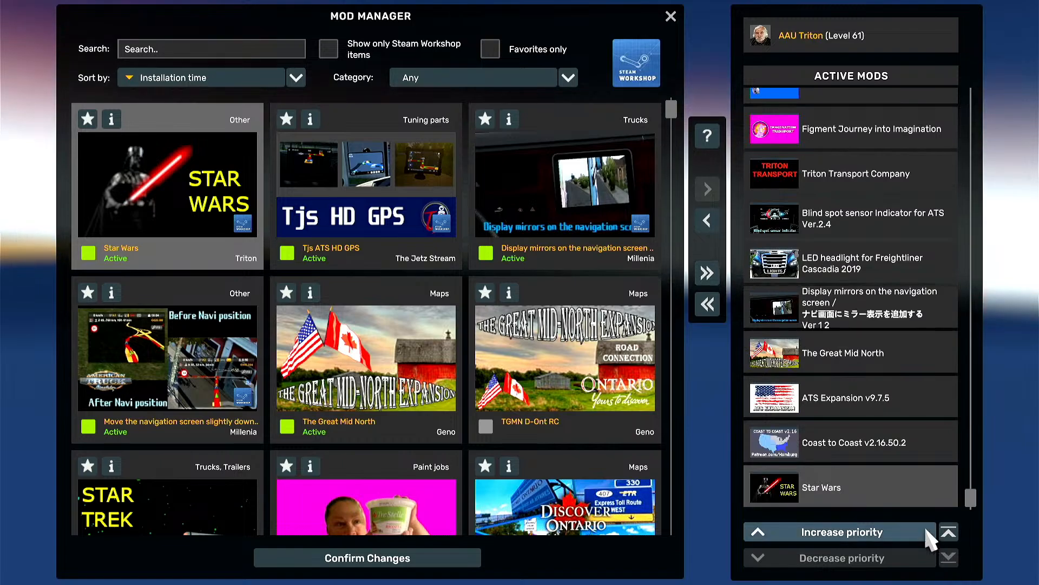
pyautogui.click(924, 525)
pyautogui.click(924, 524)
pyautogui.click(924, 524)
pyautogui.click(924, 525)
pyautogui.click(924, 524)
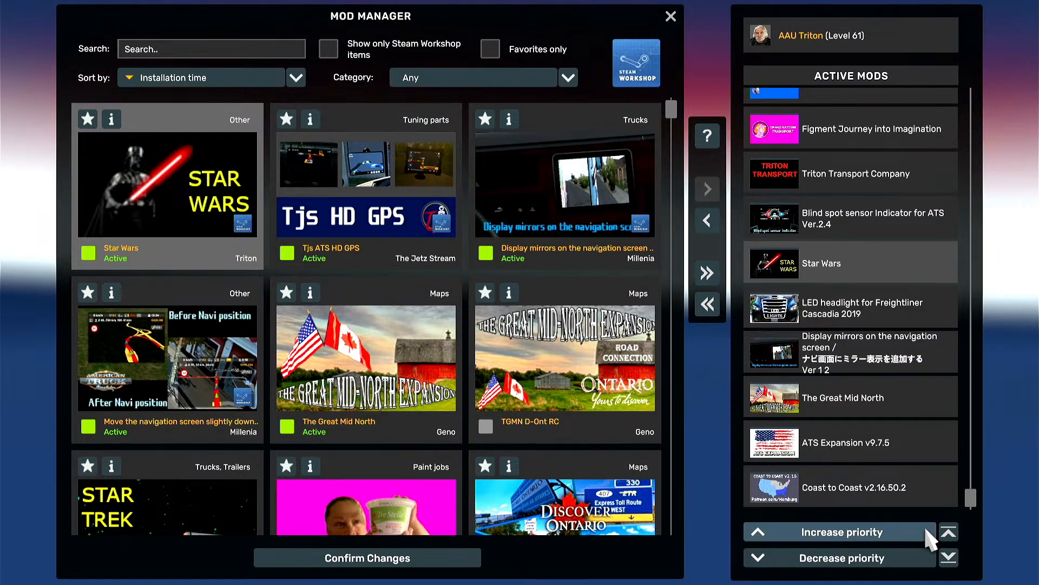
pyautogui.click(925, 525)
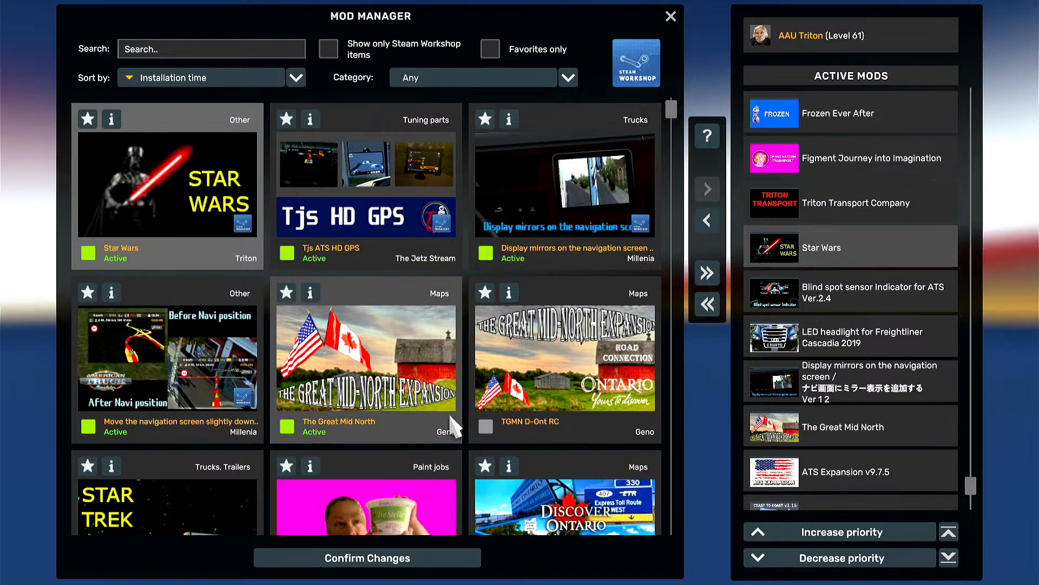
# Step: Move the Star Trek TOS mod between Triton Transport Company and Star Wars in the active mods, and confirm the mod changes
pyautogui.scroll(-2, 379, 412)
pyautogui.click(164, 425)
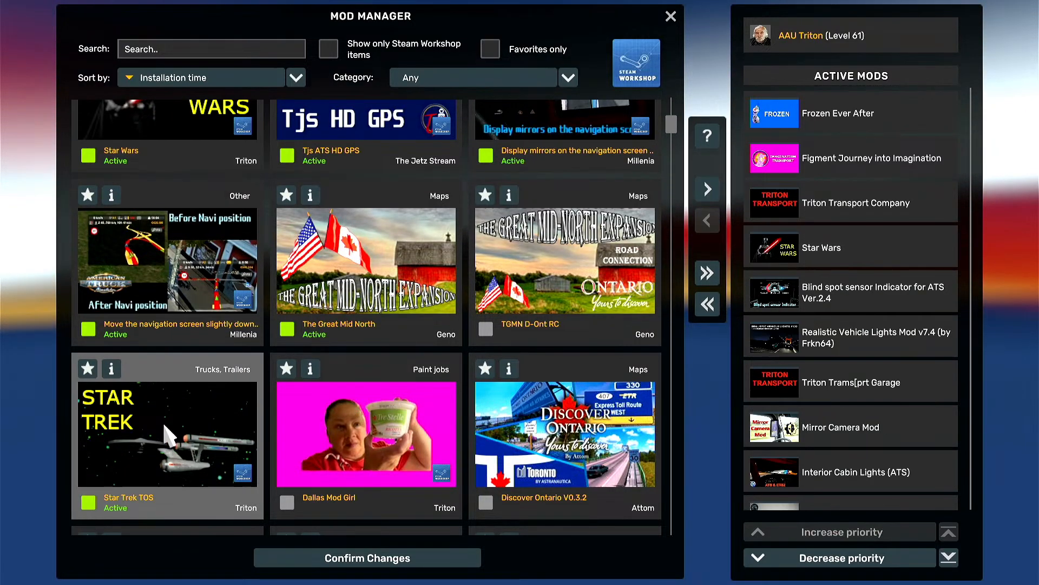
pyautogui.click(949, 558)
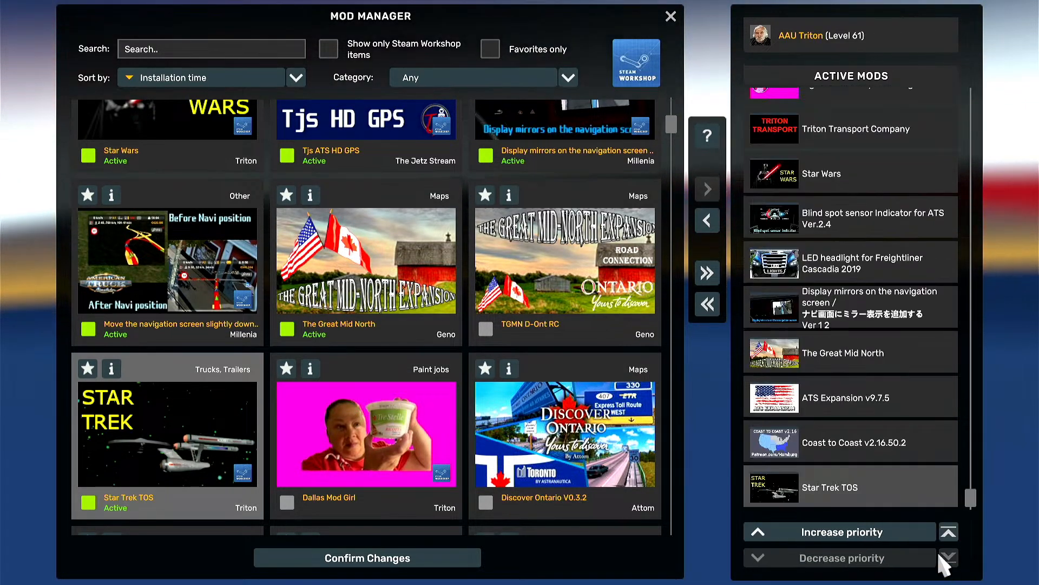
pyautogui.click(903, 533)
pyautogui.click(903, 533)
pyautogui.click(902, 535)
pyautogui.click(902, 539)
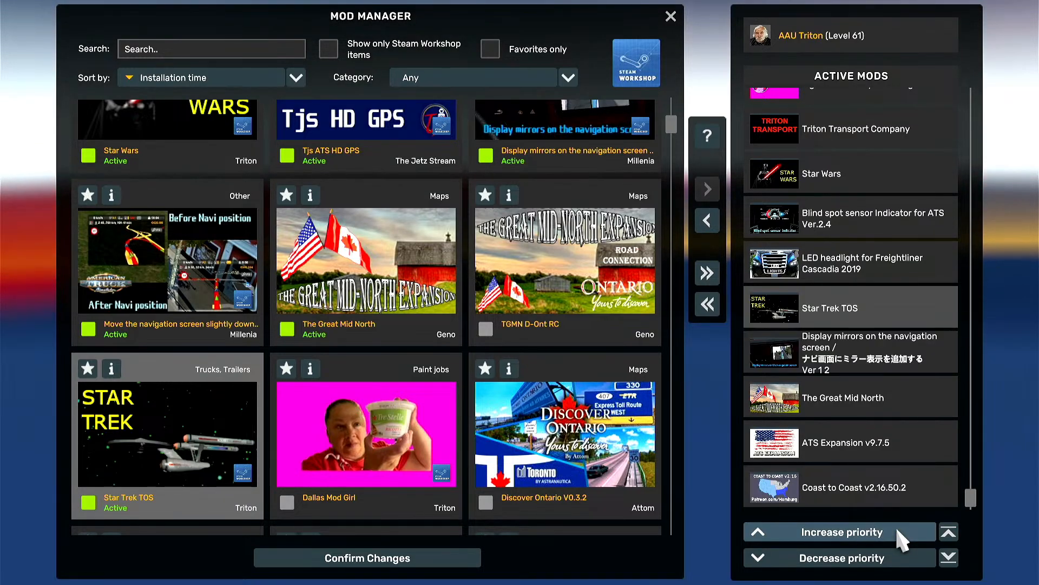
pyautogui.click(901, 539)
pyautogui.click(900, 538)
pyautogui.click(898, 538)
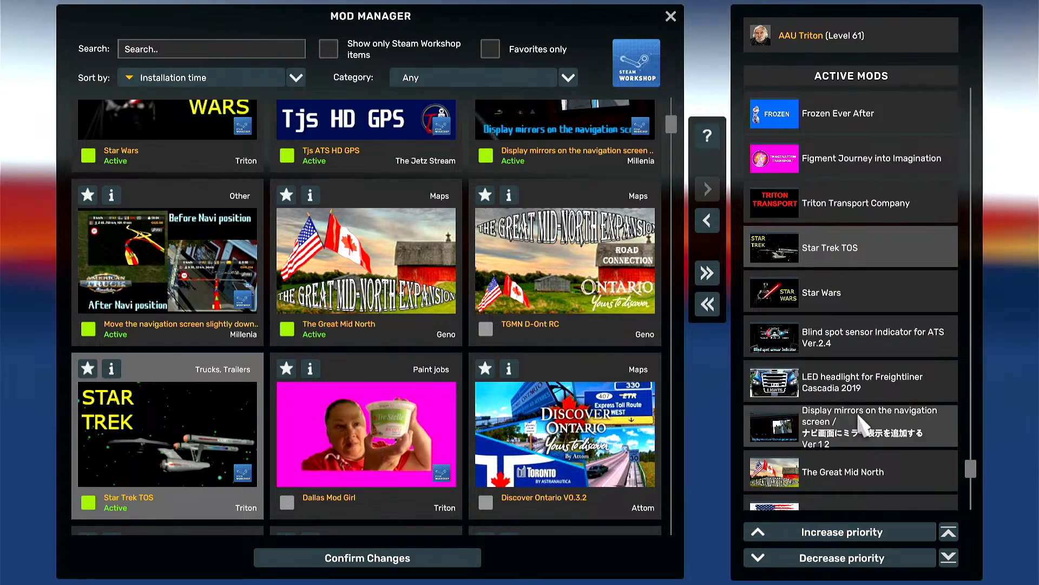
pyautogui.click(401, 558)
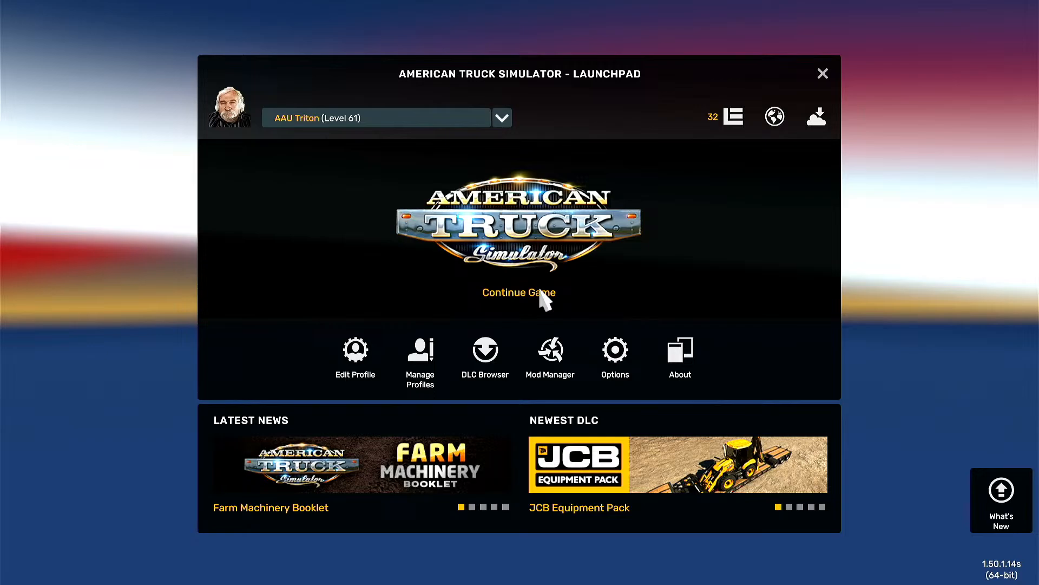
# Step: Continue the game by loading the save "New Current with C2C Mod" despite its missing dependencies
pyautogui.click(541, 296)
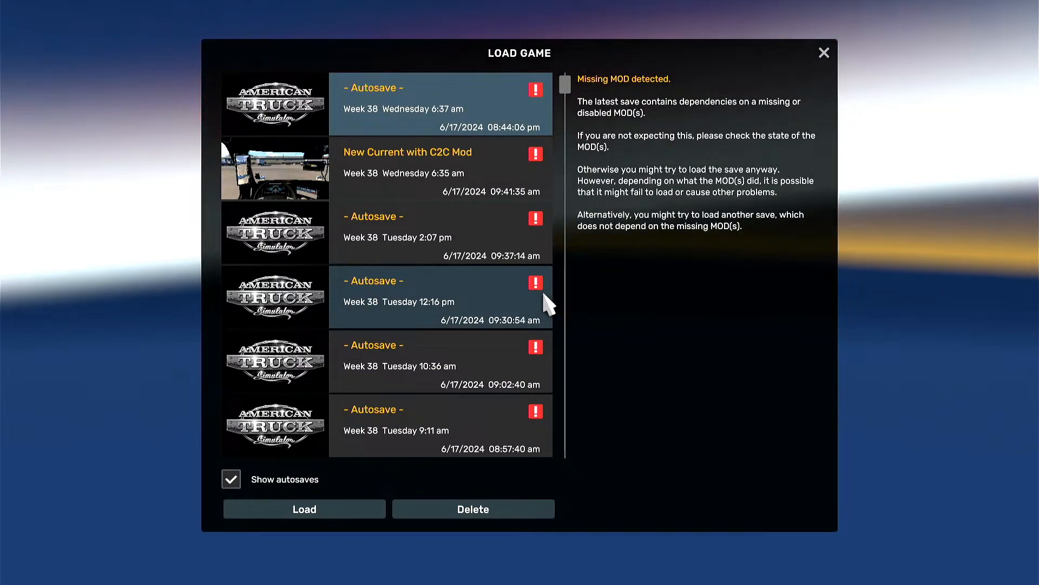
pyautogui.click(497, 181)
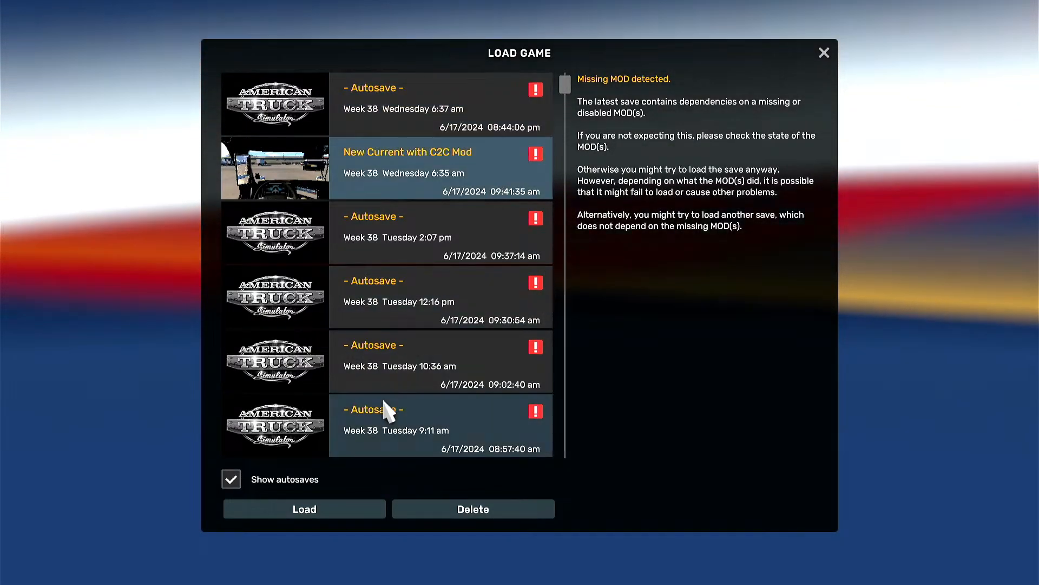
pyautogui.click(374, 508)
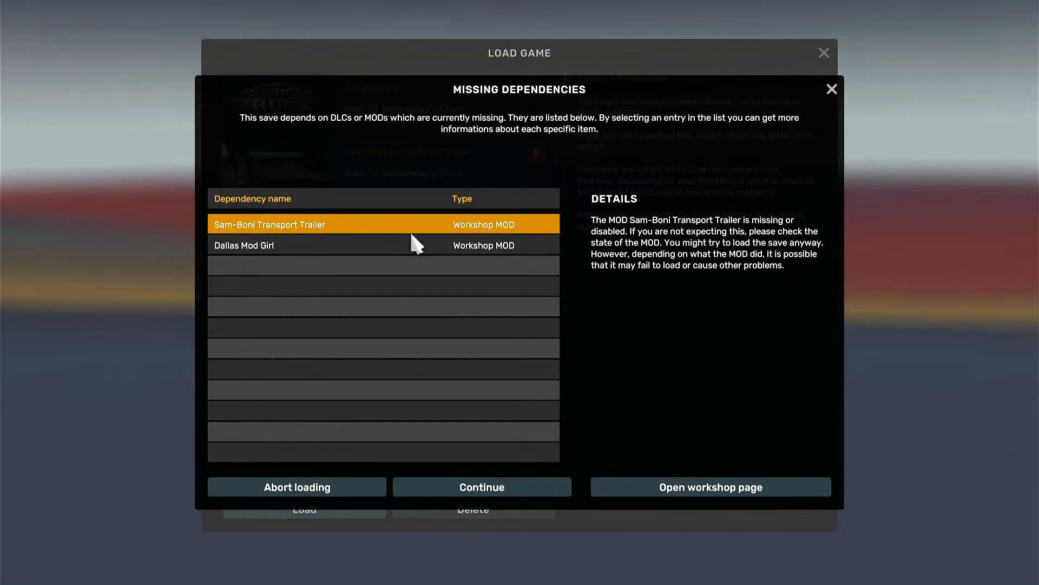
pyautogui.click(475, 486)
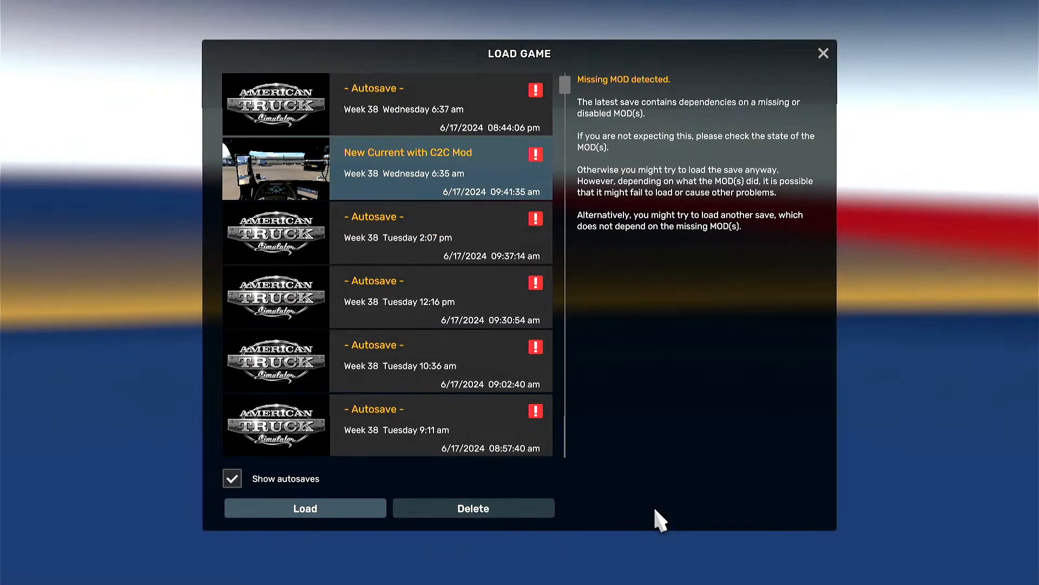